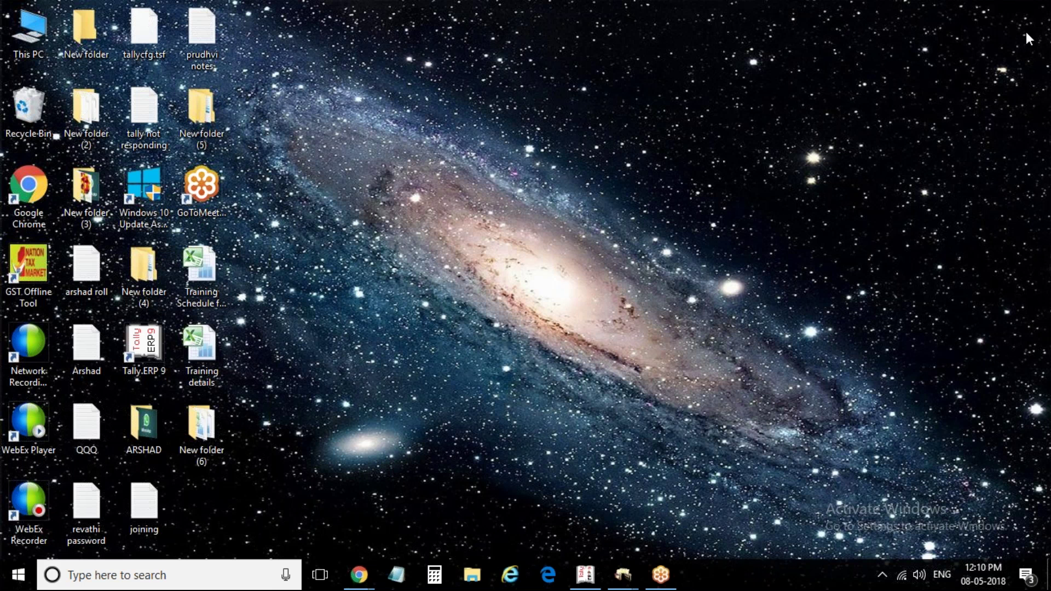
Close the Gst Demo company from the company information options
left_click(590, 581)
key("alt+F3")
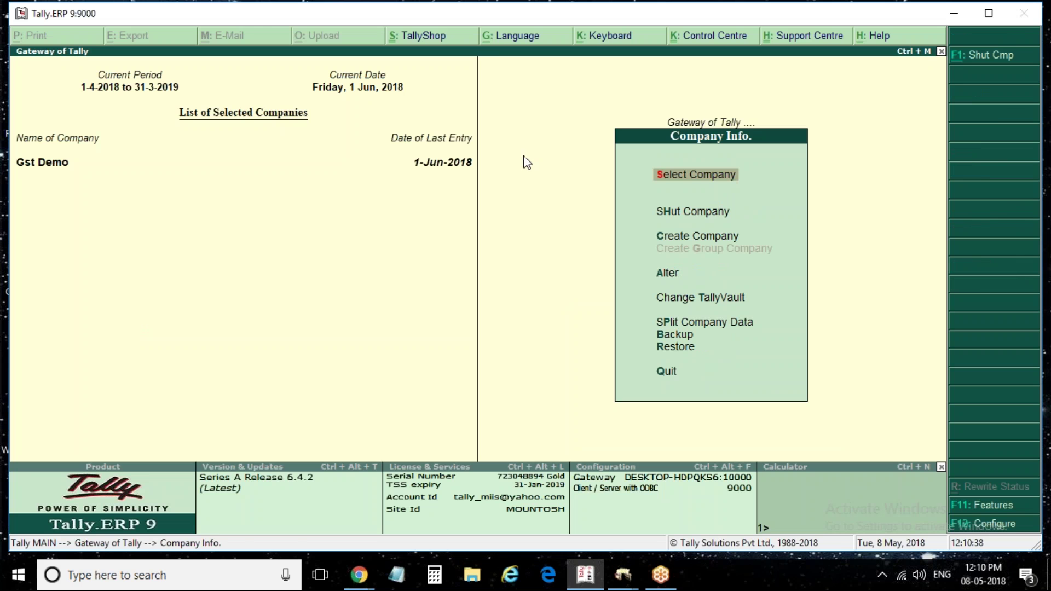
key("Down")
key("Return")
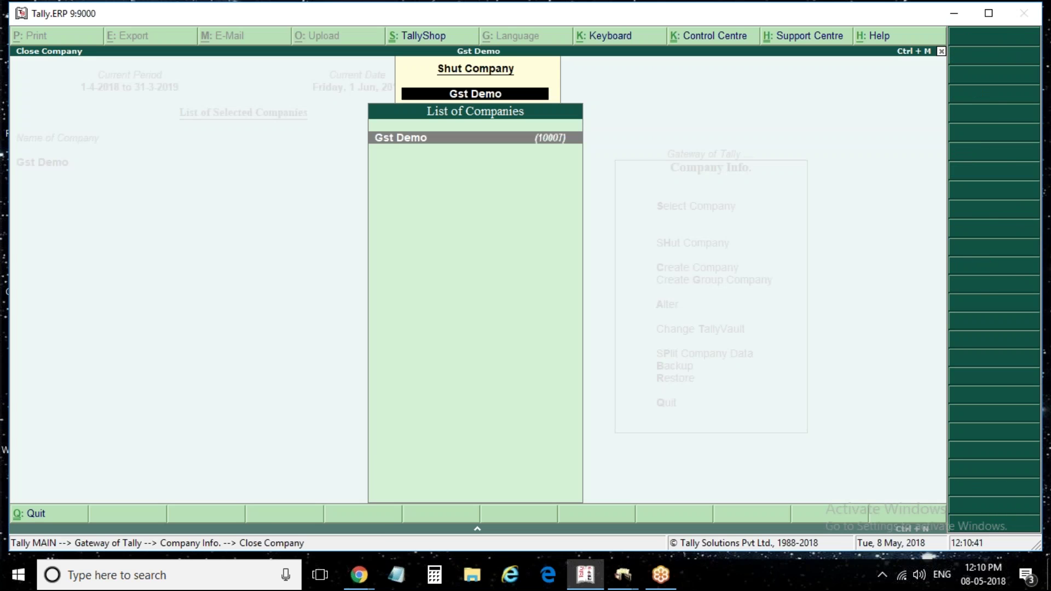
key("Return")
key("XF86MonBrightnessUp")
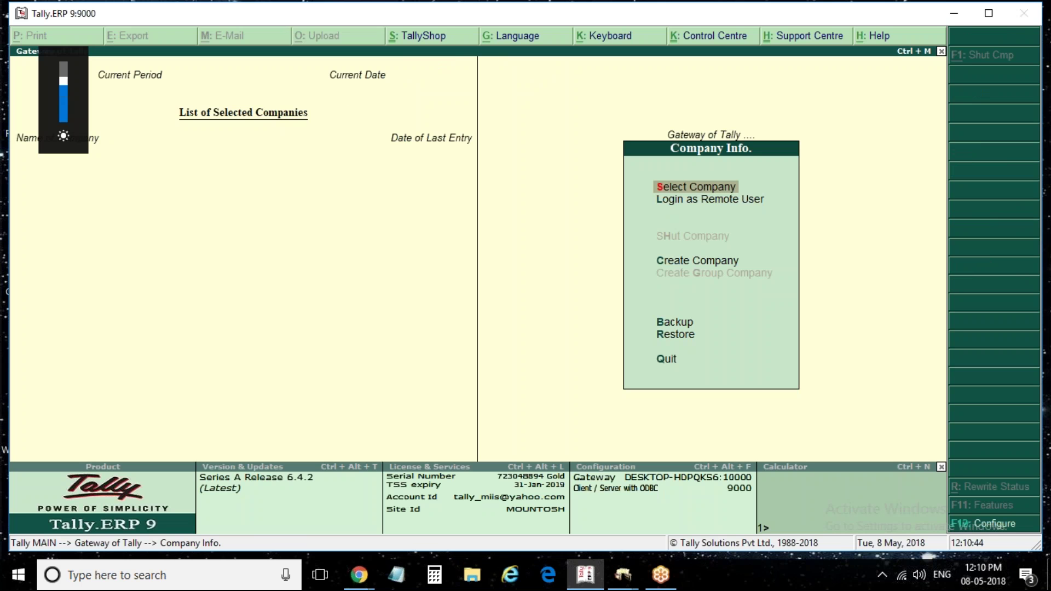
Start a new company named 'Gst Company', leaving the country as India
key("Down")
key("Down")
key("Down")
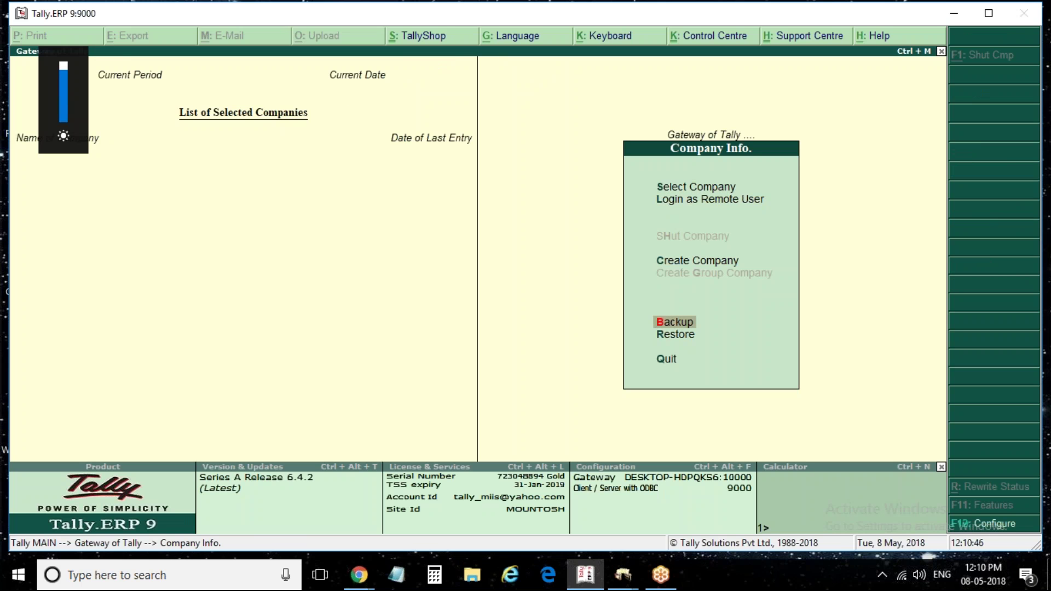
key("Up")
key("Return")
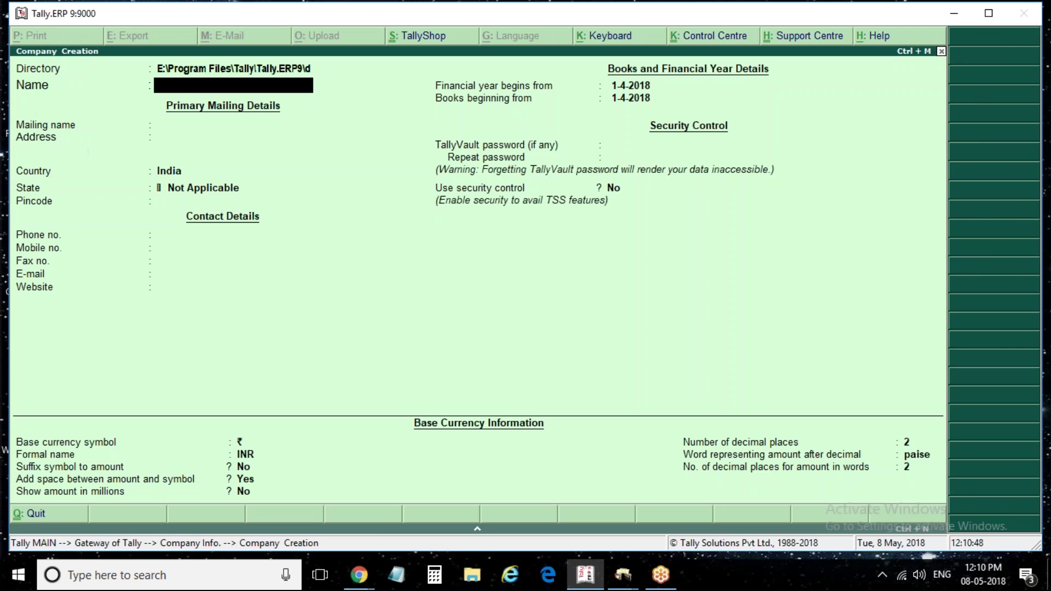
type("Gst Compam")
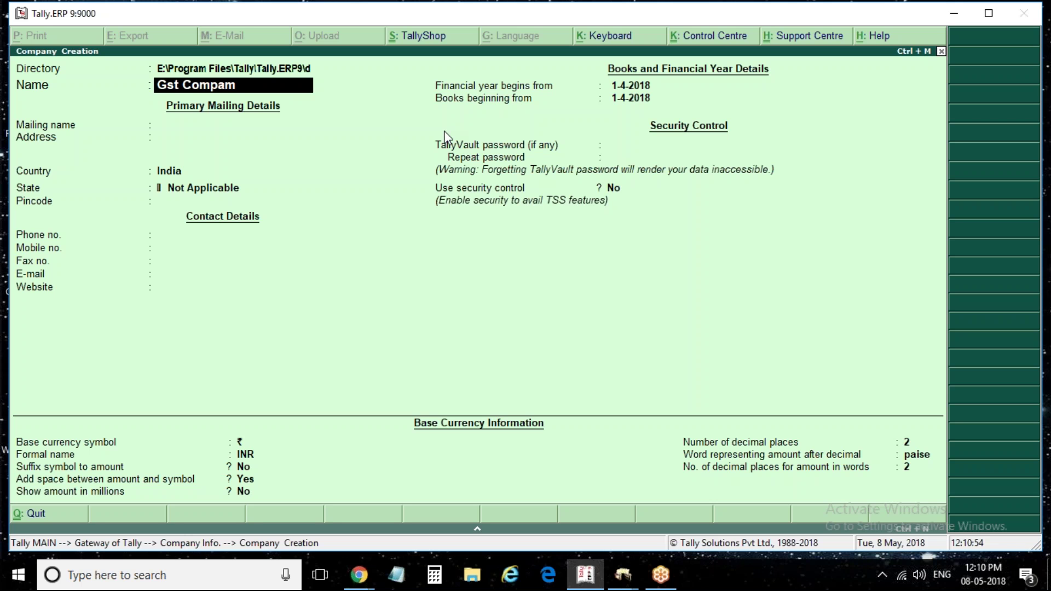
key("BackSpace")
key("BackSpace")
type("any")
key("Return")
key("Return")
key("Return")
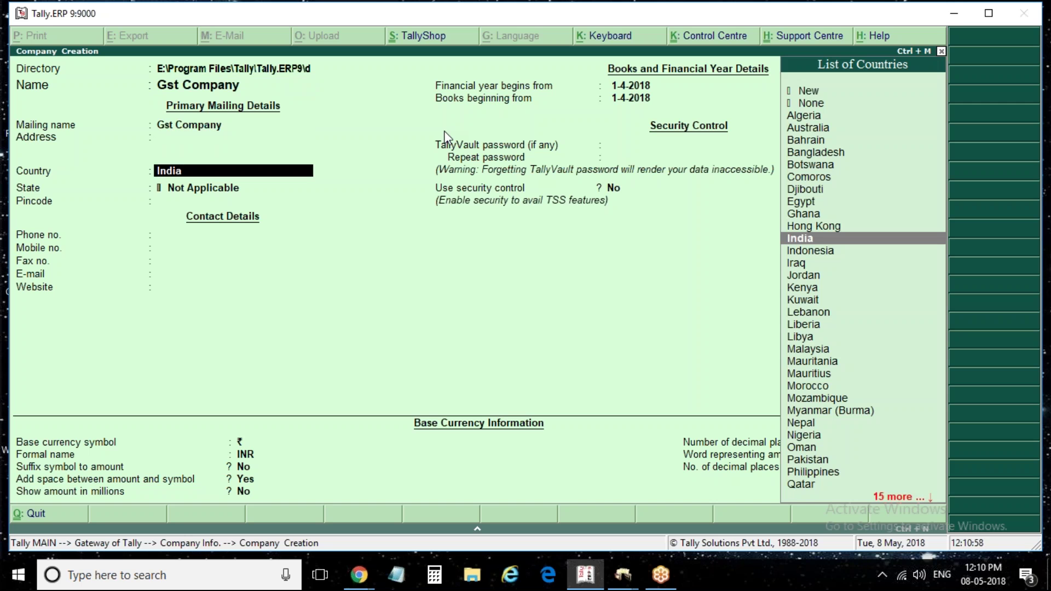
key("Up")
key("Up")
key("Up")
key("Up")
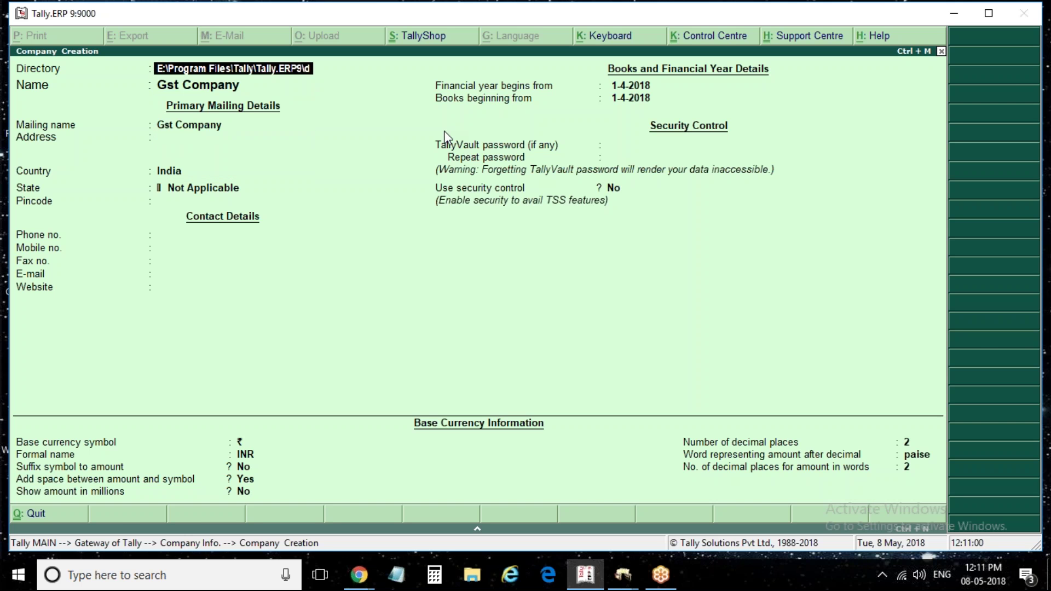
key("Down")
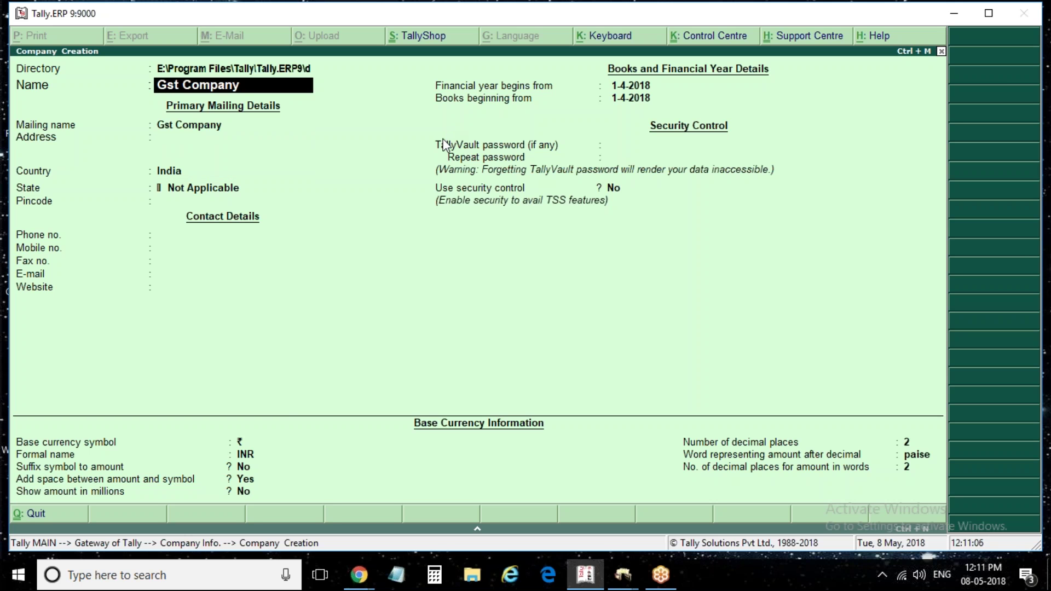
Name the company 'Raj Kamal Electronics' with address lines Sanathanagar and Hyderabad
type("Raj Kamal En")
type("ectroninc")
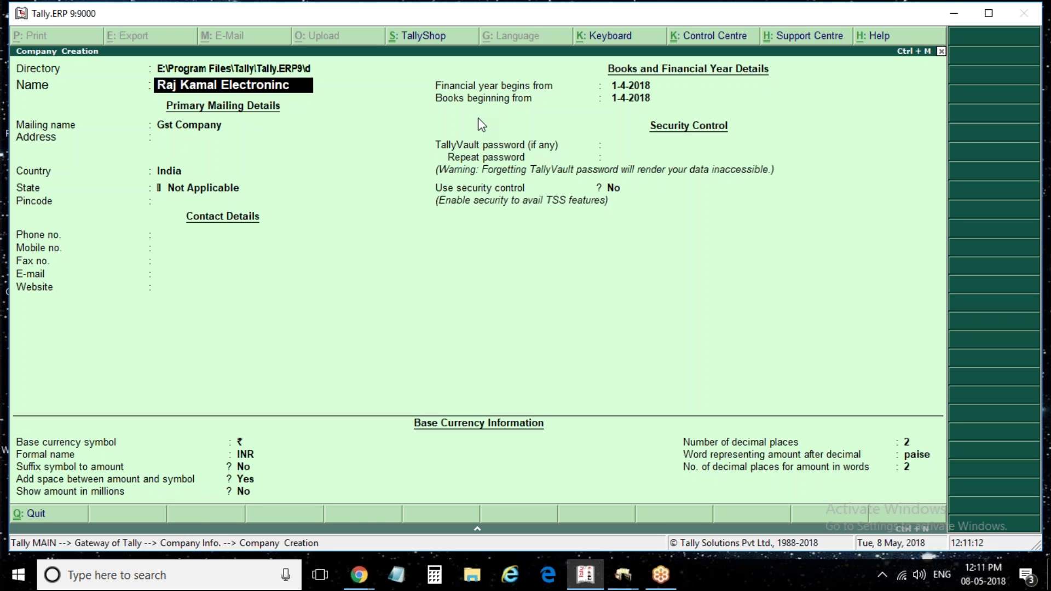
key("BackSpace")
key("BackSpace")
type("cs")
key("Return")
key("Return")
key("Return")
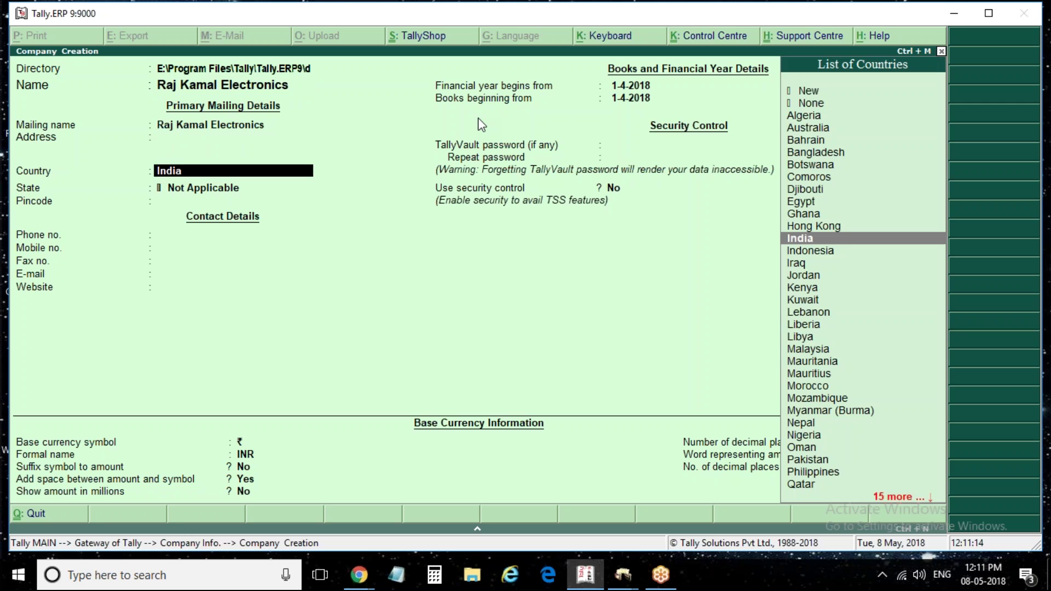
key("BackSpace")
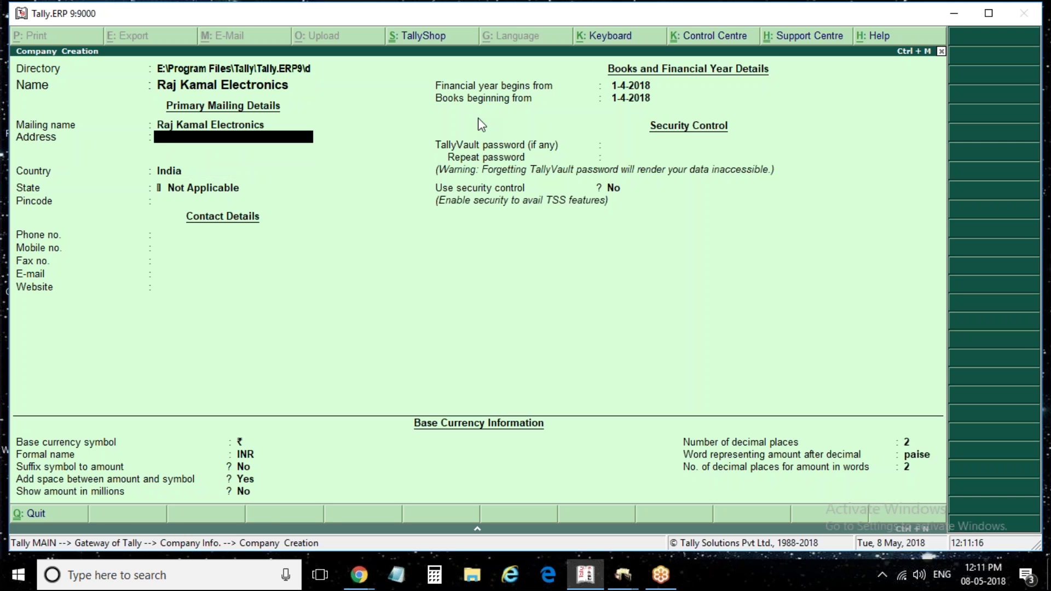
type("Sanathanagar")
key("Return")
type("Hy")
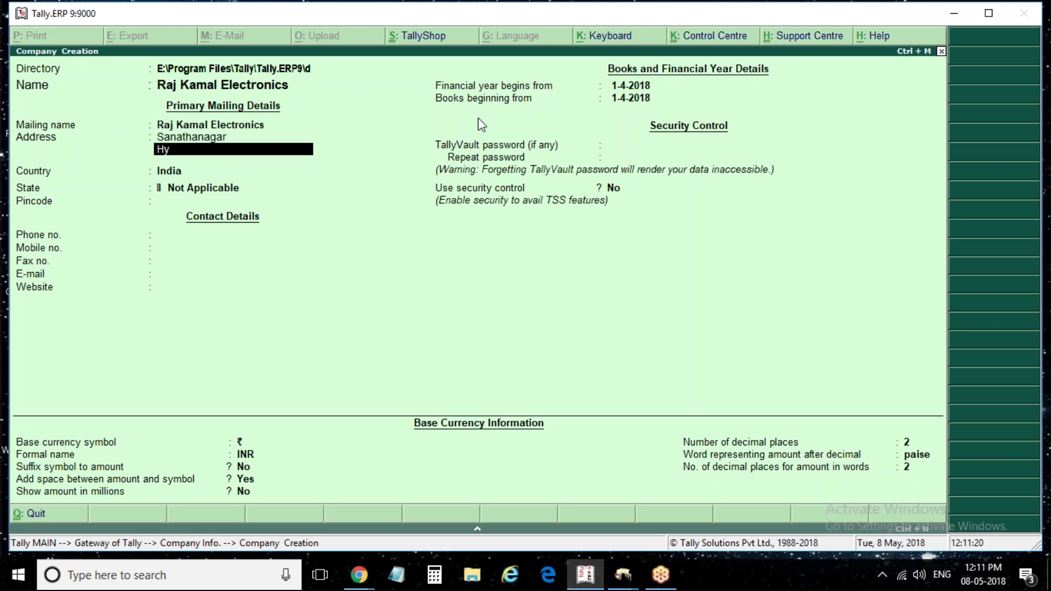
type("derabad")
key("Return")
key("Return")
key("Return")
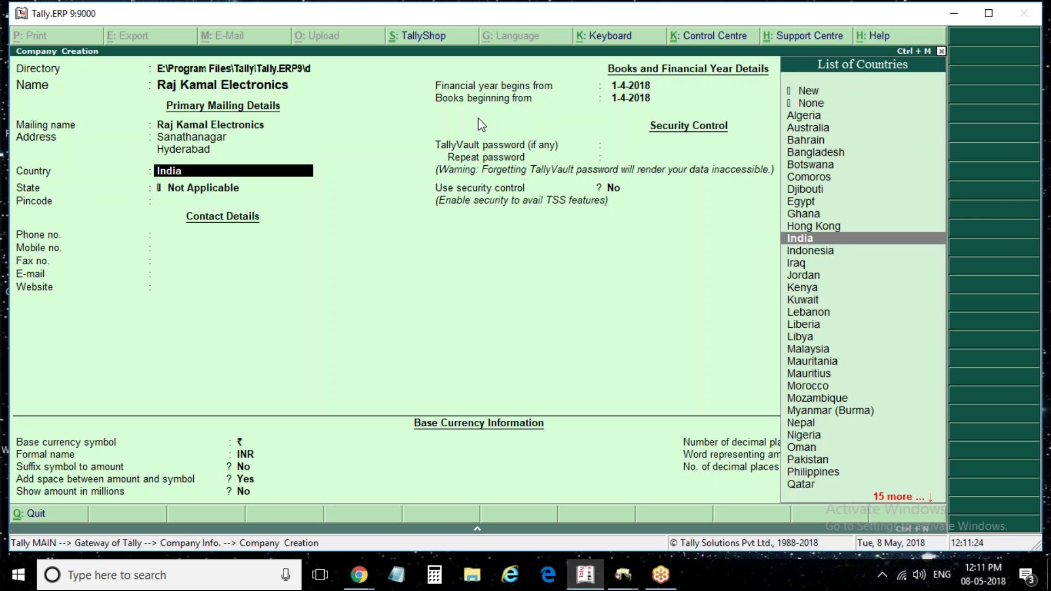
Set state Telangana and pincode 500018, then save the company
type("tel")
key("Return")
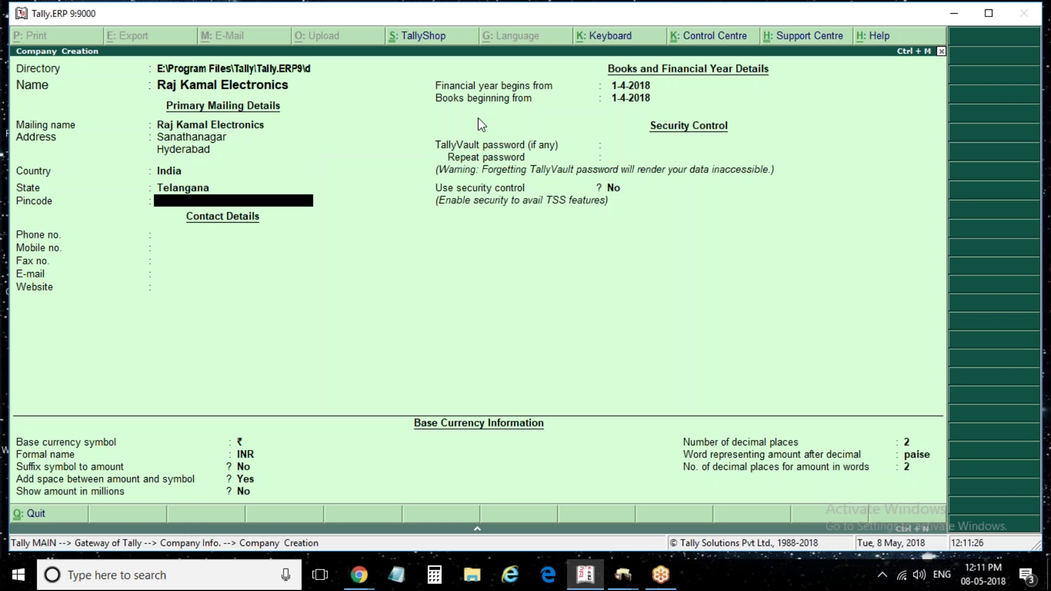
type("500018")
key("Return")
key("Return")
key("Return")
key("Return")
key("Return")
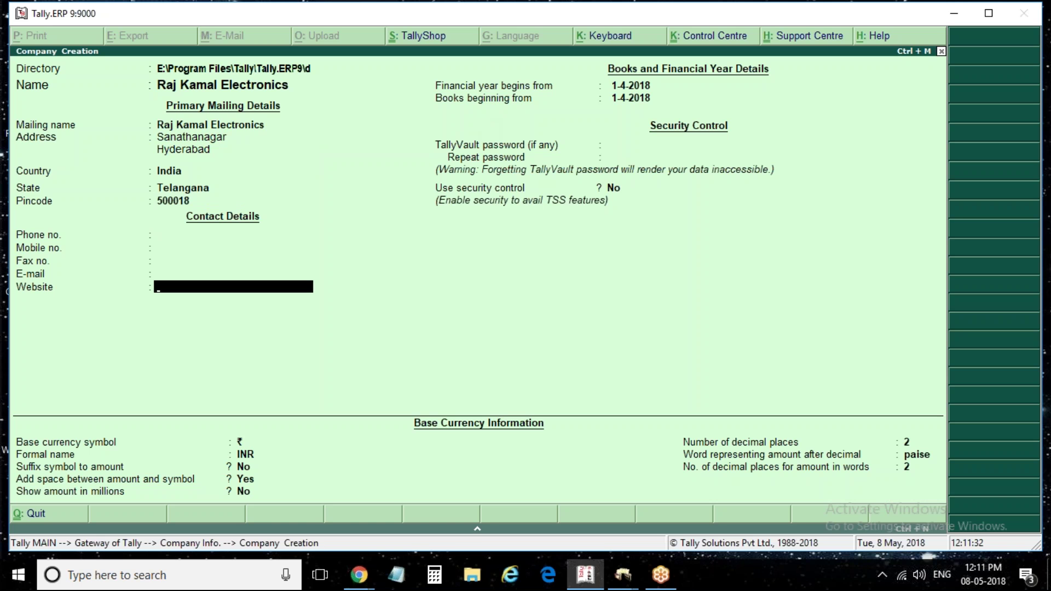
key("ctrl+a")
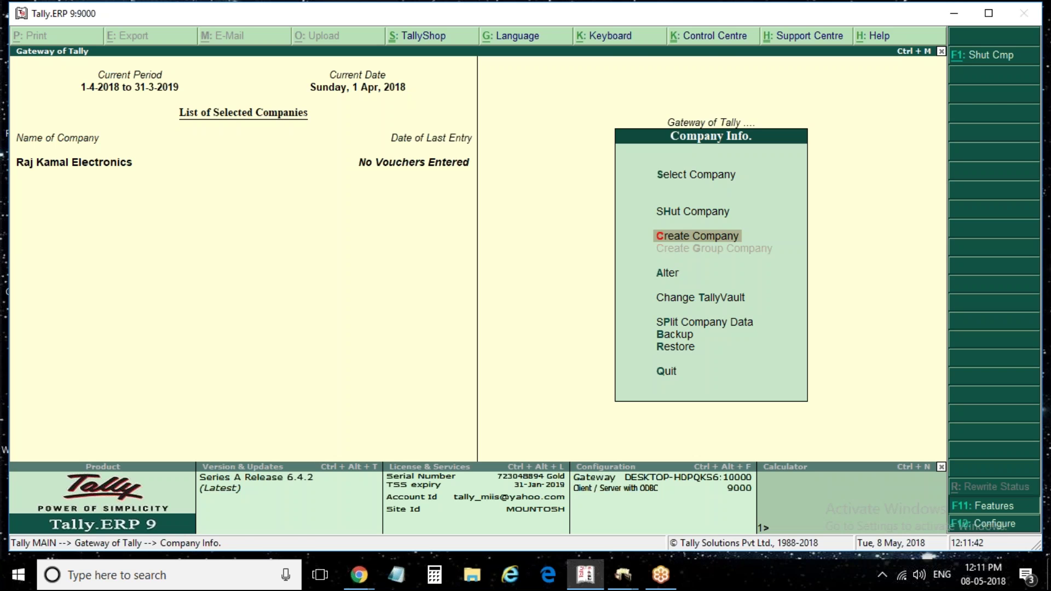
Look through Accounting and Inventory Features, then show the Statutory and Taxation settings
key("F11")
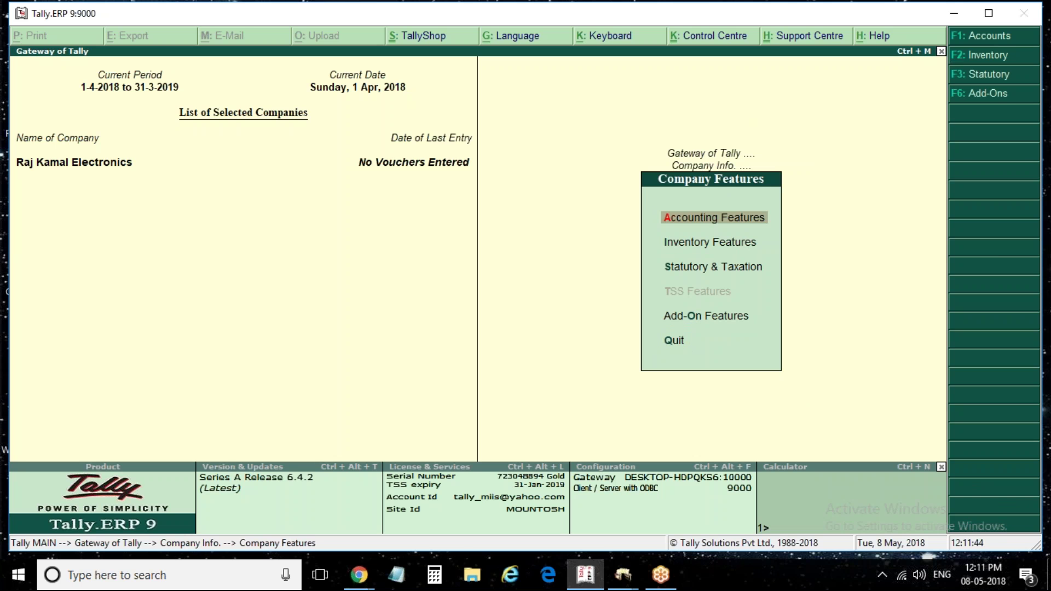
key("Return")
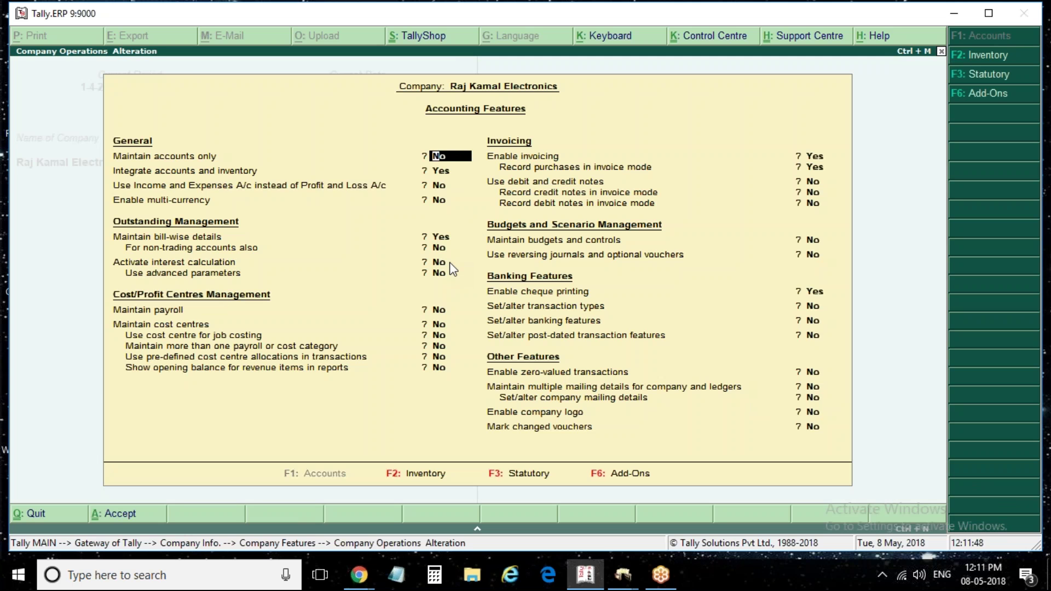
key("Escape")
key("Down")
key("Return")
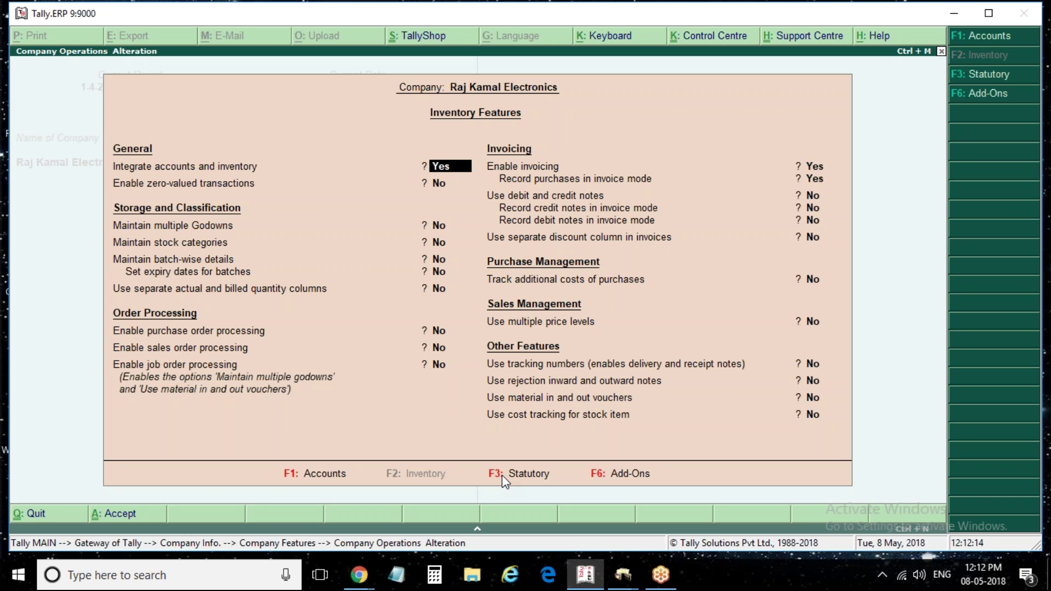
left_click(525, 486)
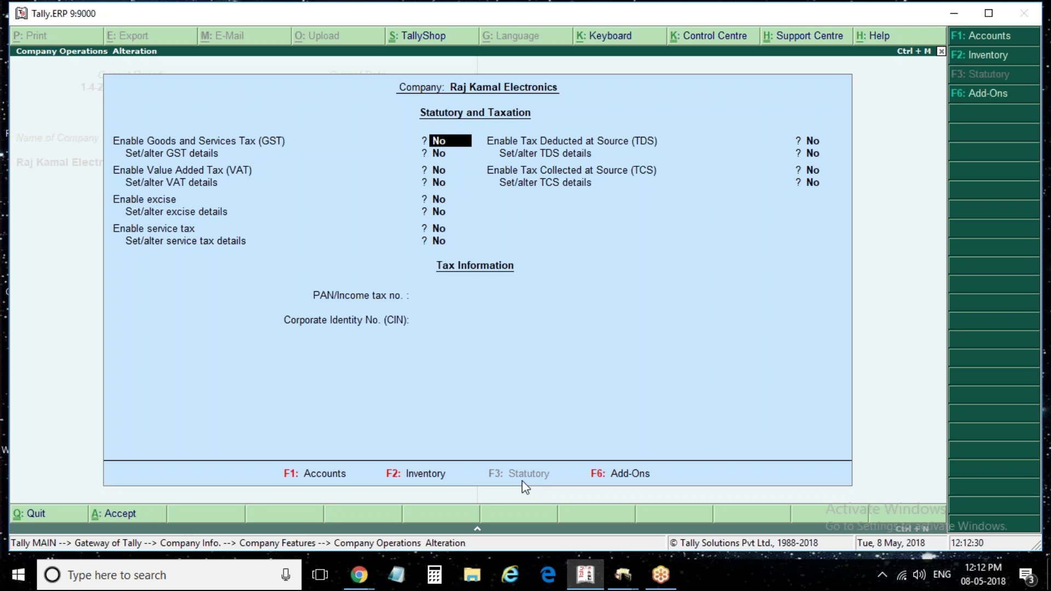
Turn on Enable GST and GST details, accepting Telangana as the GST state
type("y")
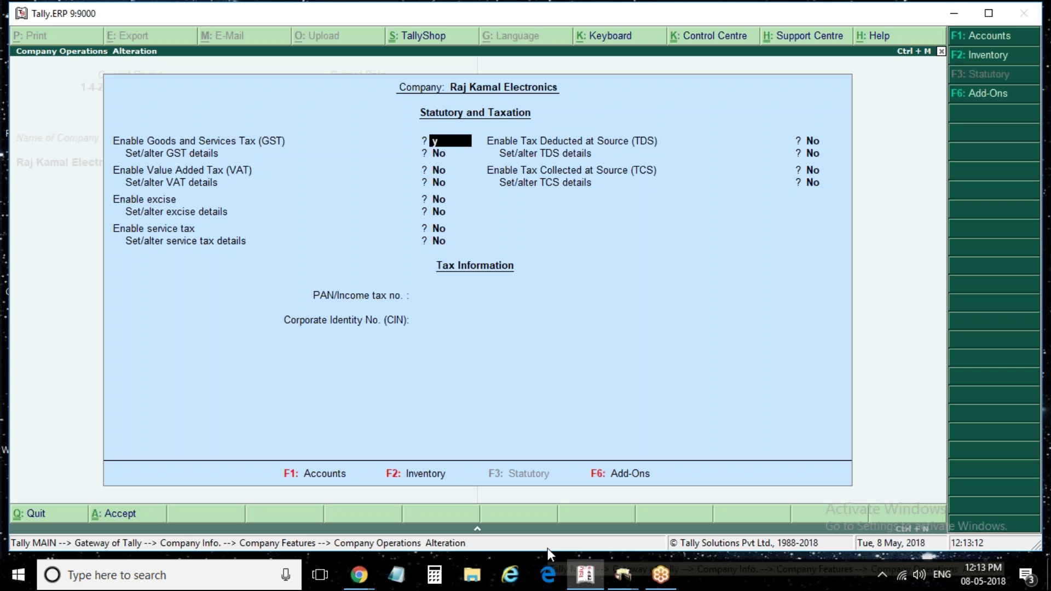
key("Return")
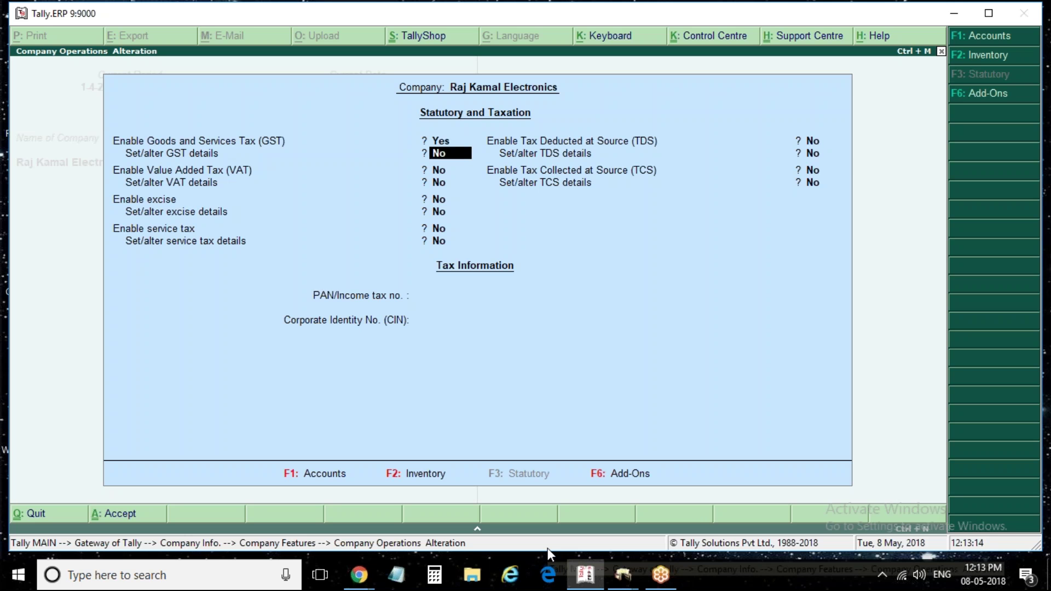
type("y")
key("Return")
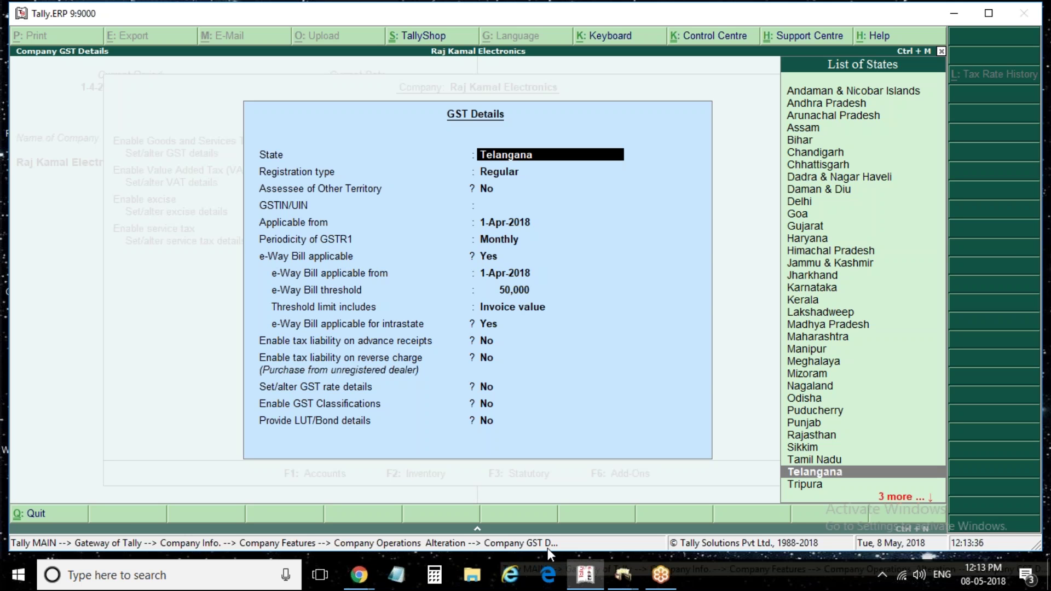
key("Return")
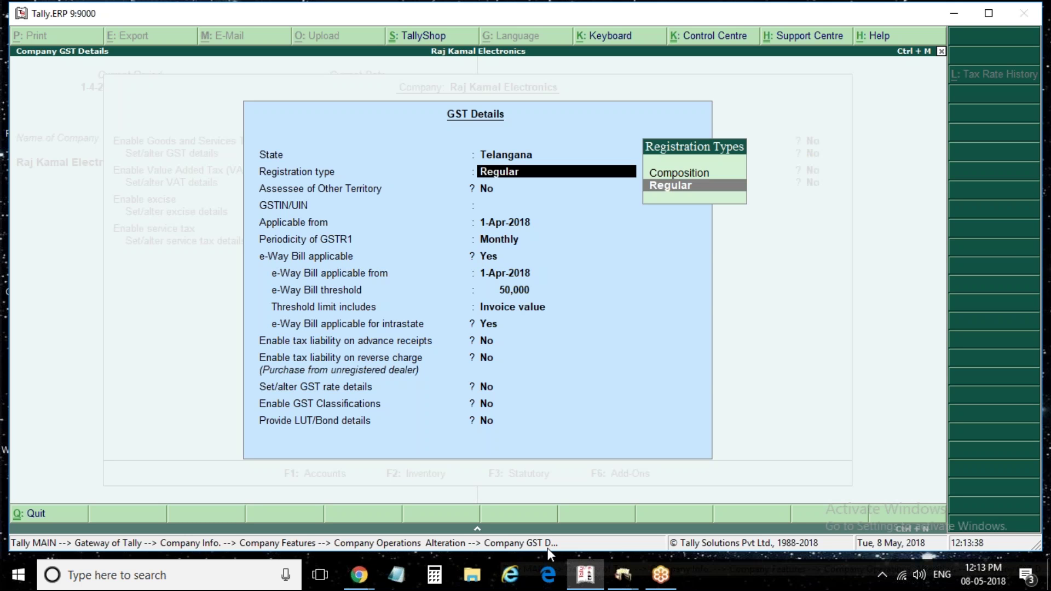
key("BackSpace")
Quit the GST and statutory settings without saving, back to Company Features
key("Escape")
key("y")
key("Escape")
key("y")
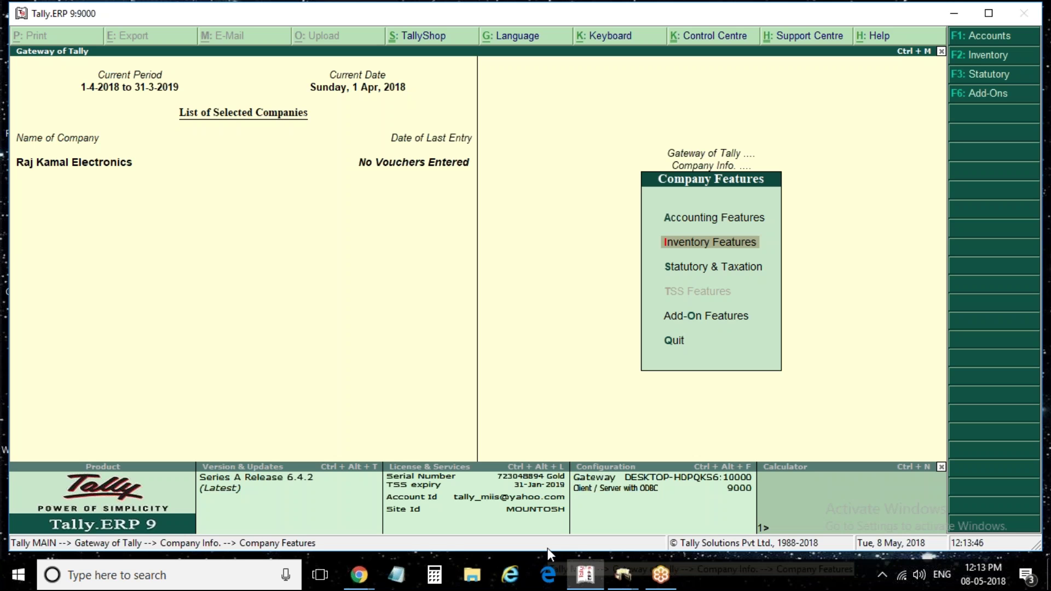
Open Raj Kamal Electronics for alteration
key("Escape")
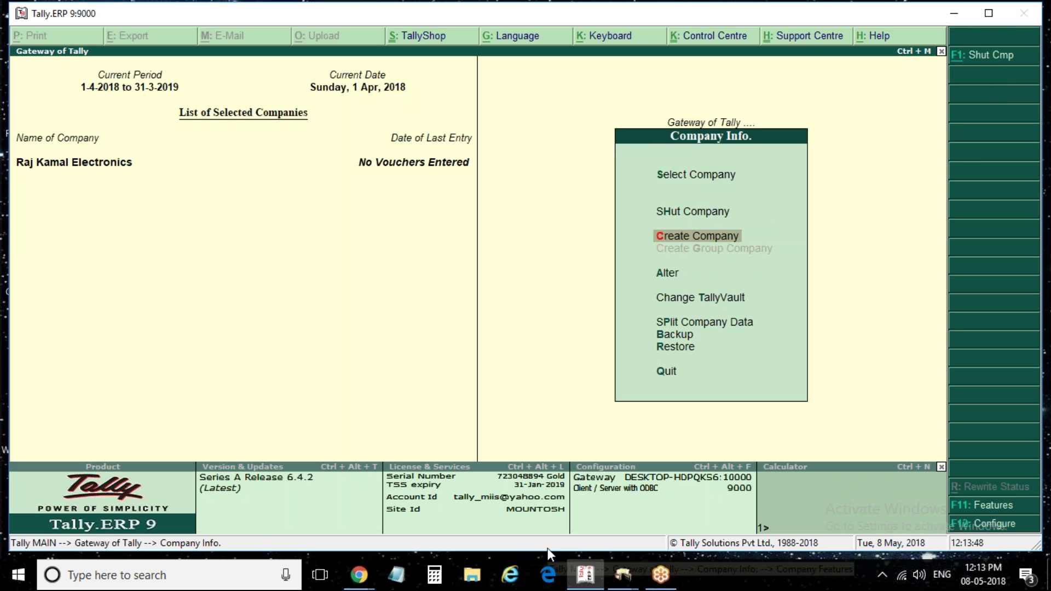
key("Escape")
key("alt+F3")
key("Down")
key("Down")
key("Down")
key("Return")
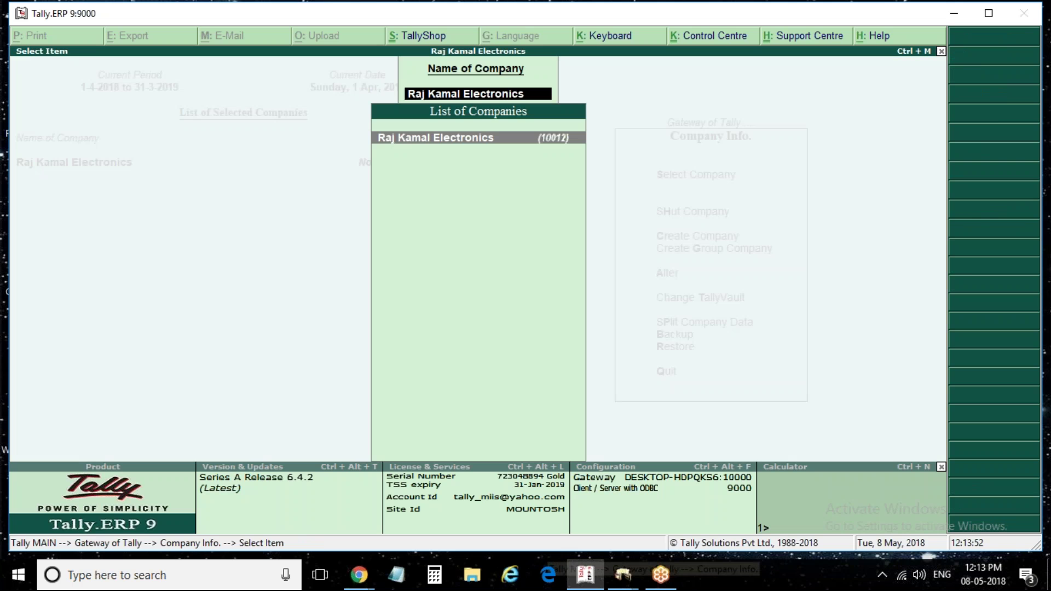
key("Return")
key("Return")
key("Return")
key("Return")
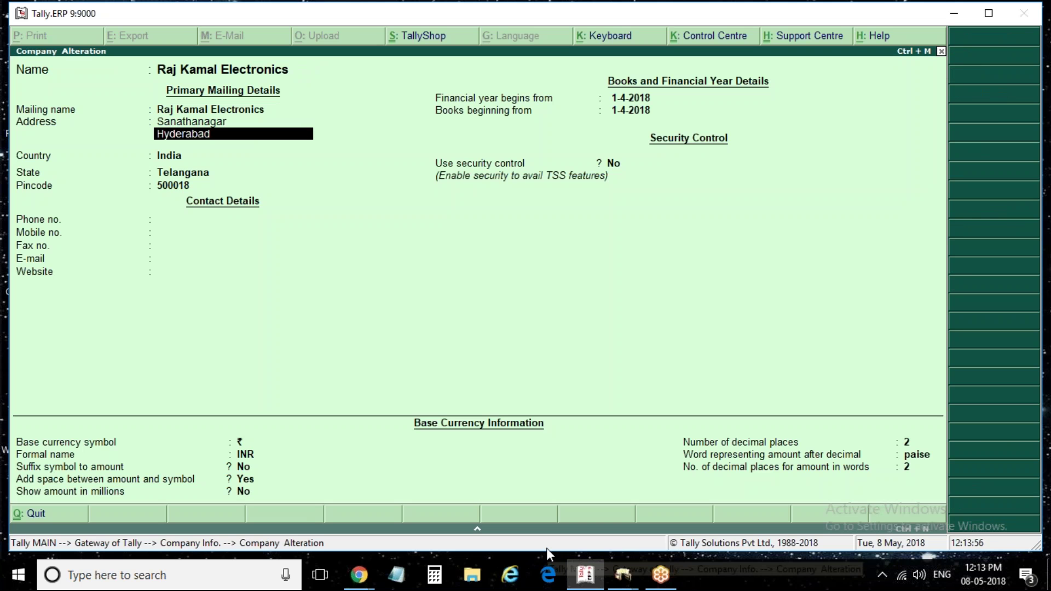
Clear the old Sanathanagar/Hyderabad address lines and pick Andhra Pradesh as the state
key("Up")
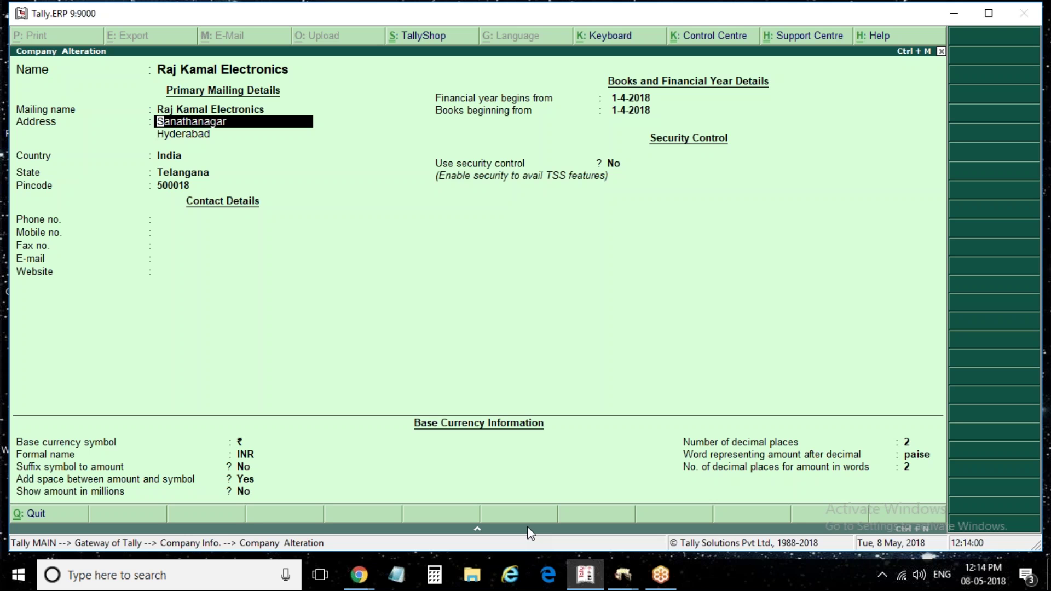
key("Down")
key("Up")
key("BackSpace")
key("Return")
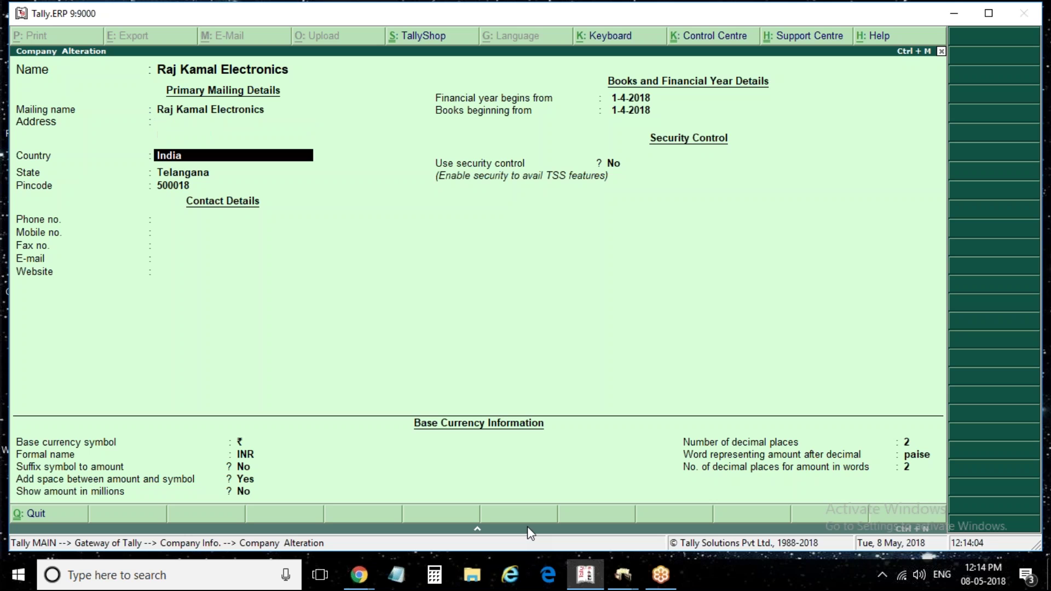
key("Return")
type("Andh")
key("shift+Tab")
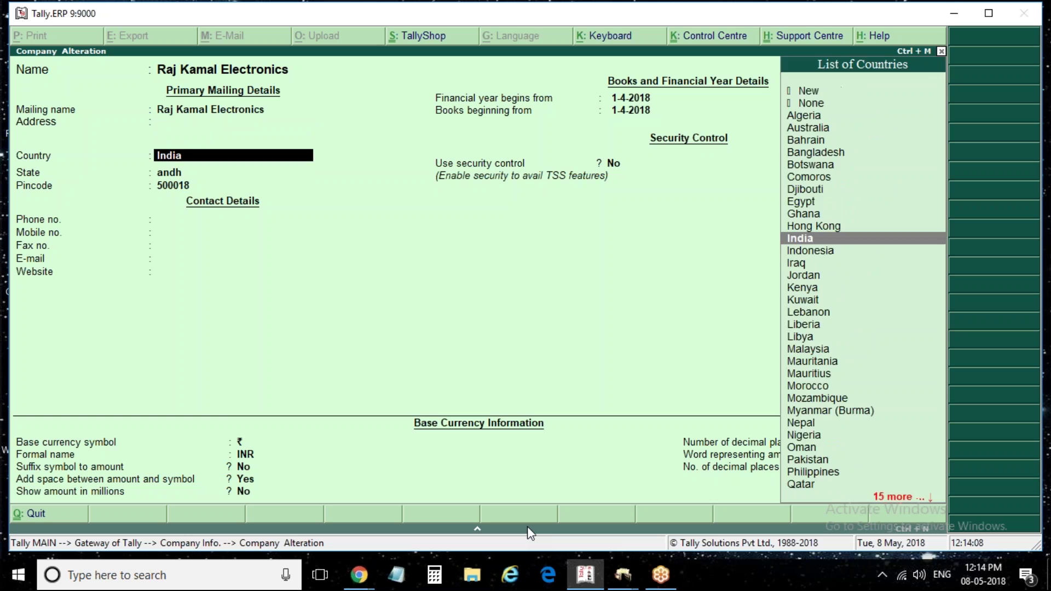
key("shift+Tab")
Enter address Ahsok Nagar, Vijaywada with pincode 600016 and save the company
type("Ahsok Nagar")
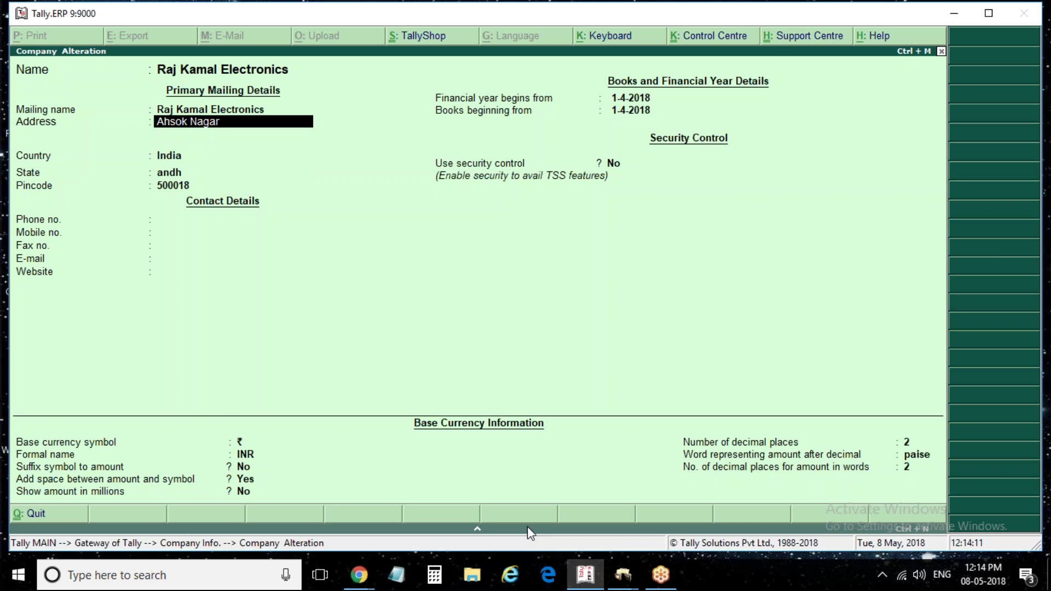
key("Return")
type("Vija")
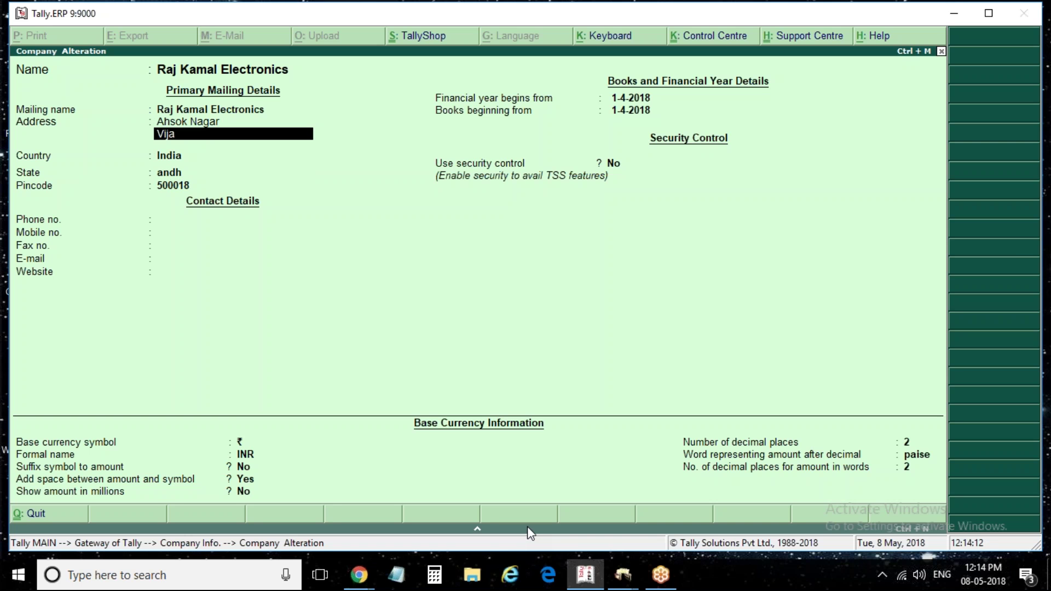
type("ywagd")
key("BackSpace")
key("BackSpace")
type("da")
key("Return")
key("Return")
key("Return")
key("Return")
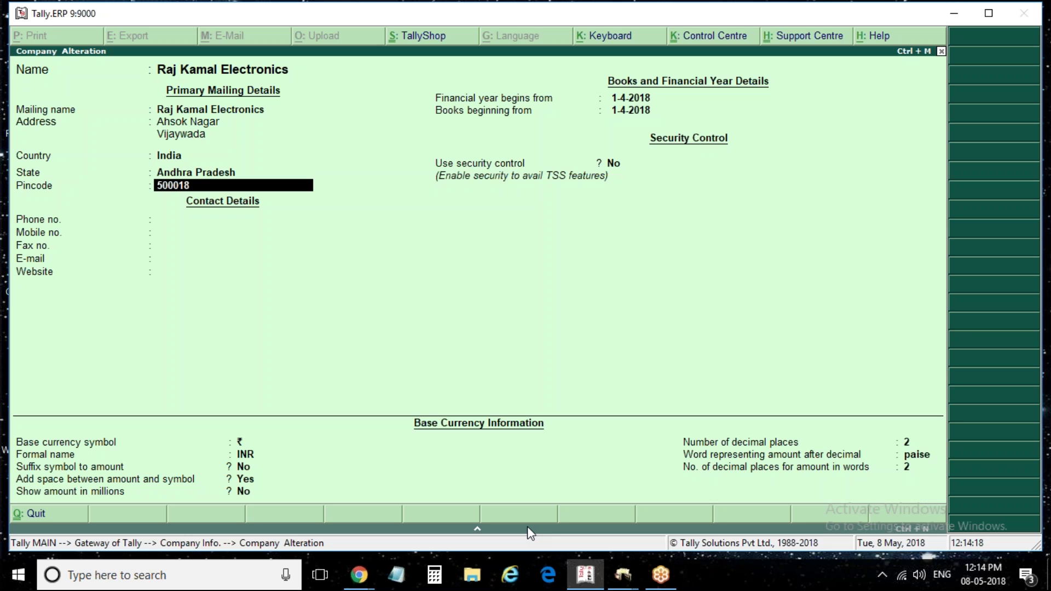
type("600016")
key("Return")
key("Return")
key("Return")
key("Return")
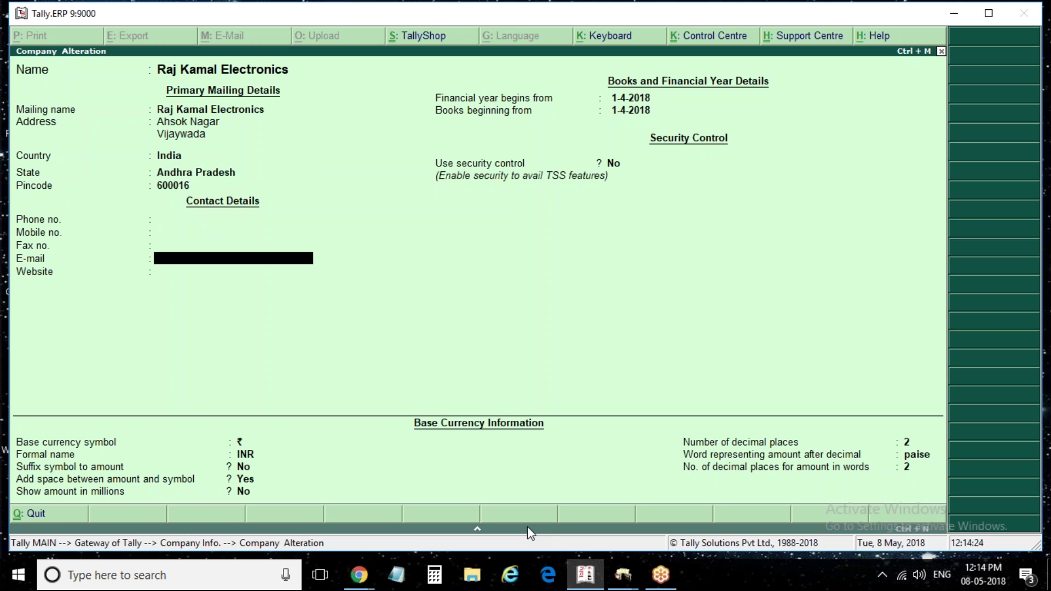
key("ctrl+a")
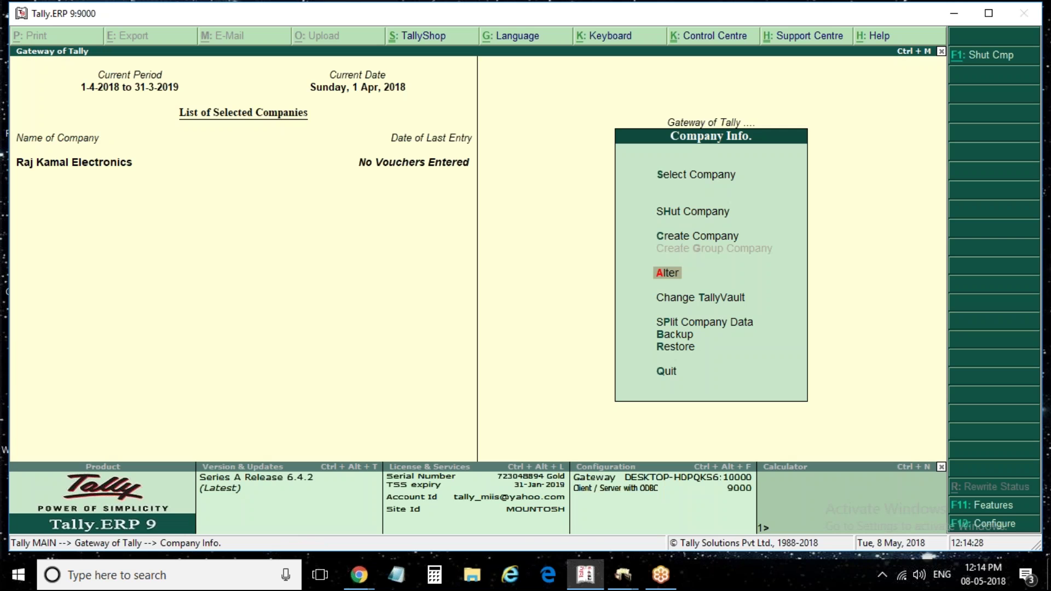
Open a new ledger creation form under Accounts Info > Ledgers
key("Escape")
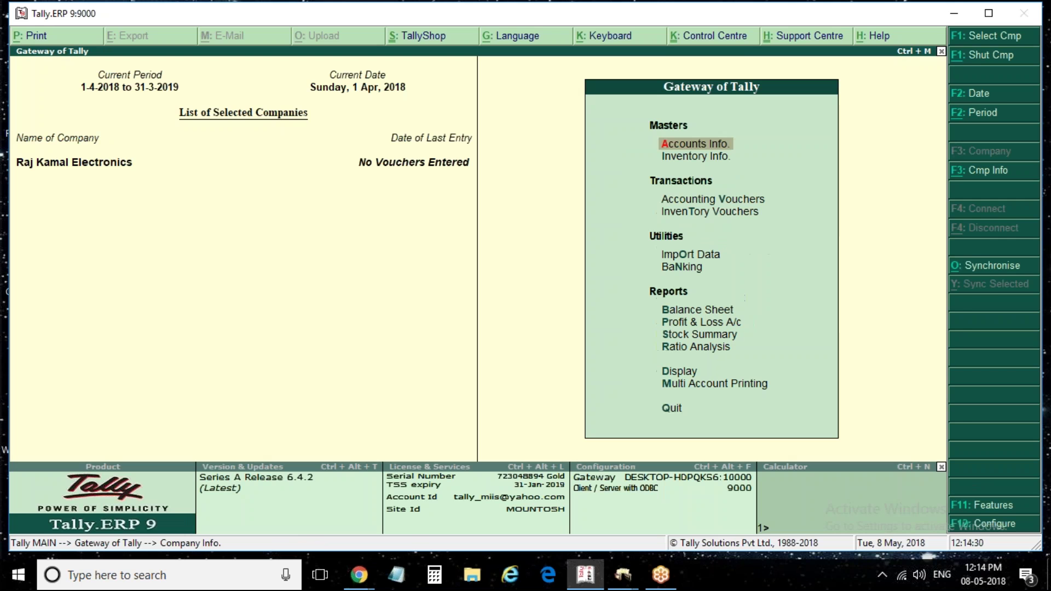
key("Down")
key("Down")
key("Up")
key("Up")
key("Return")
key("Down")
key("Return")
key("Down")
key("Up")
key("Return")
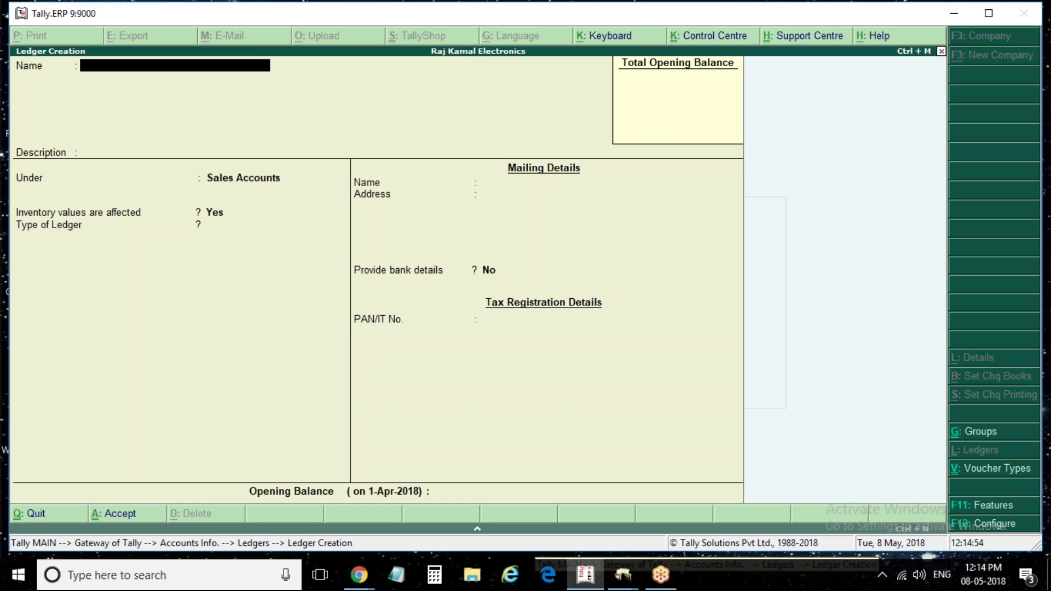
Name the new ledger 'Voltas & Co'
type("Sa")
key("BackSpace")
key("BackSpace")
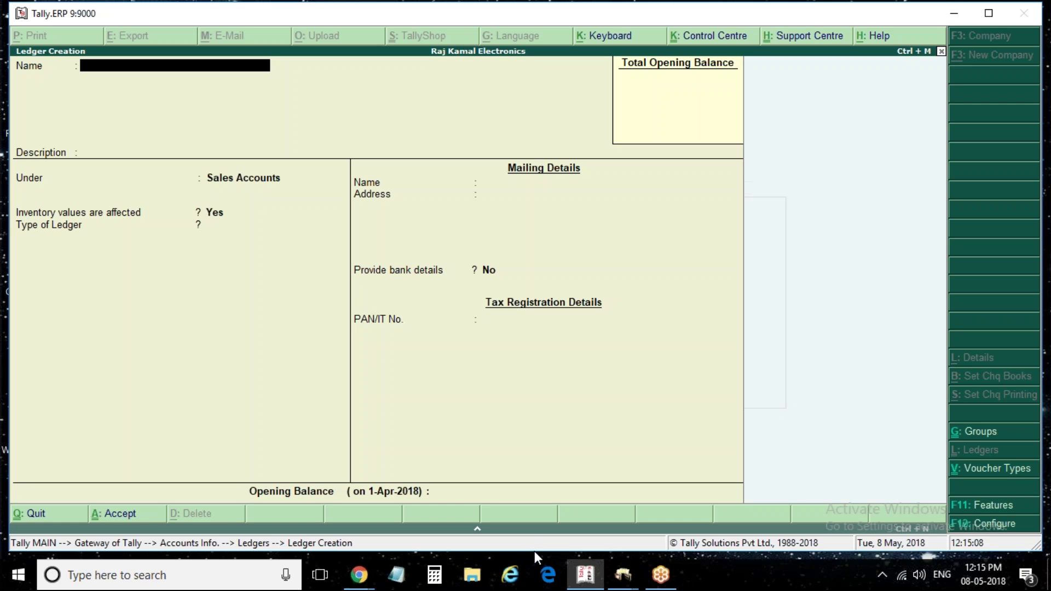
type("Ol")
key("BackSpace")
type("Volas")
key("BackSpace")
key("BackSpace")
type("tas")
key("Return")
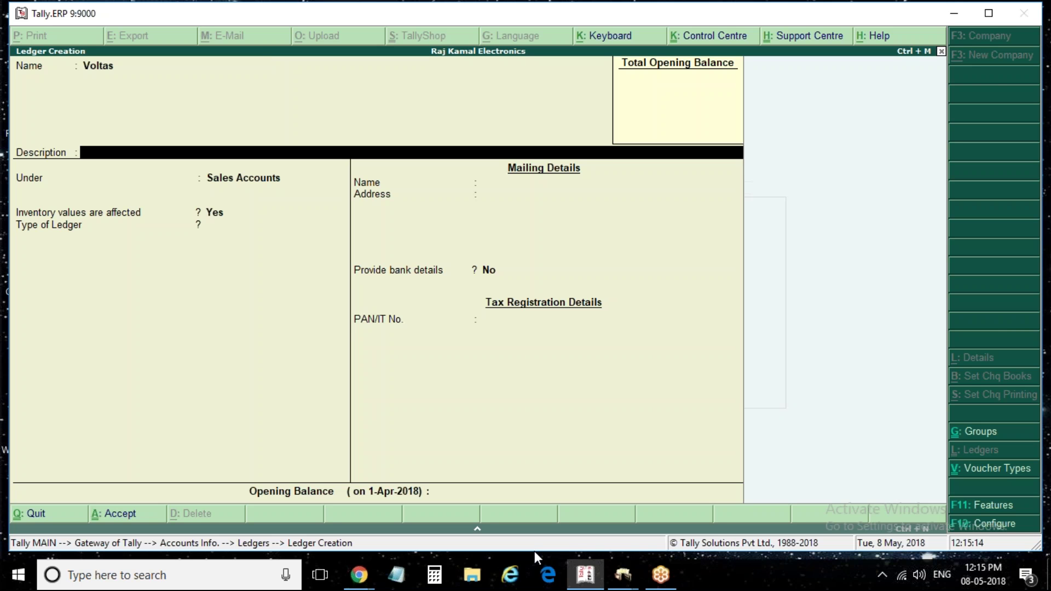
key("Return")
key("BackSpace")
key("BackSpace")
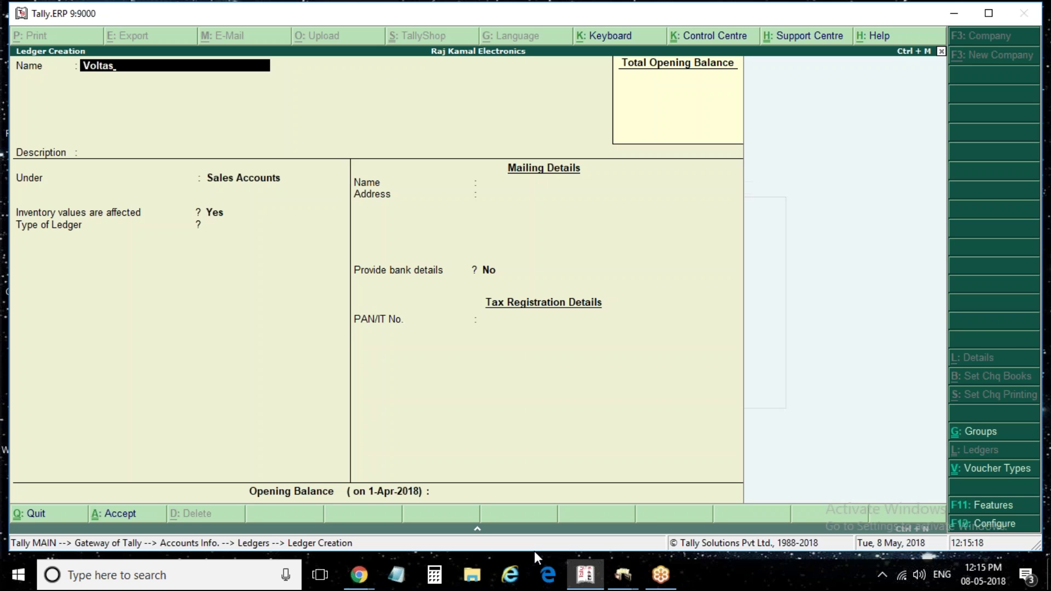
type("@ Co\\\\")
key("BackSpace")
key("Return")
key("BackSpace")
type("Voltas & Co")
key("Return")
Place it under Sundry Creditors with bill-by-bill balances Yes, then bring up company features
key("Return")
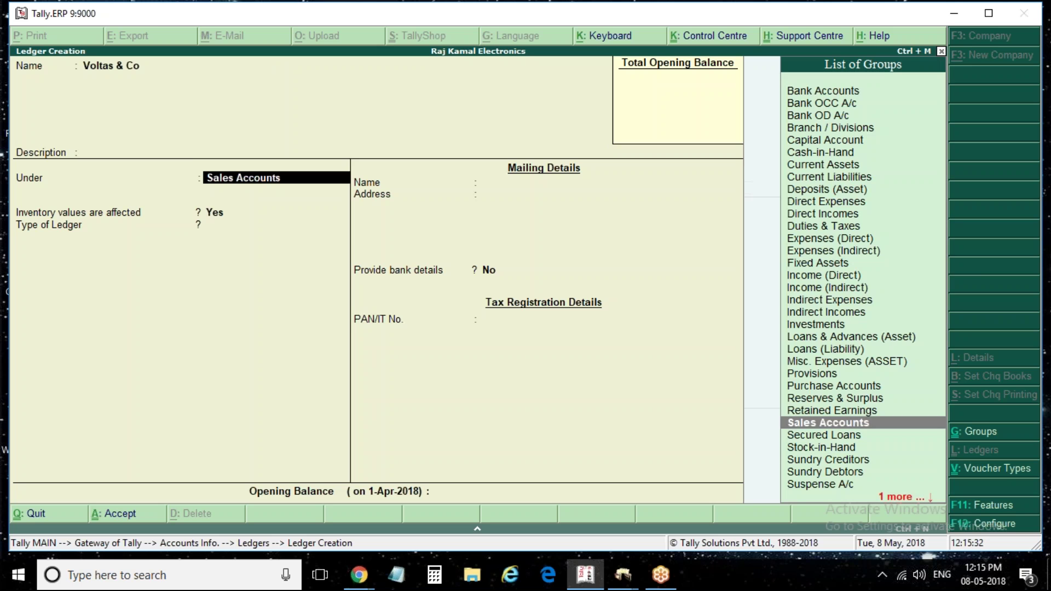
type("Credit")
key("Return")
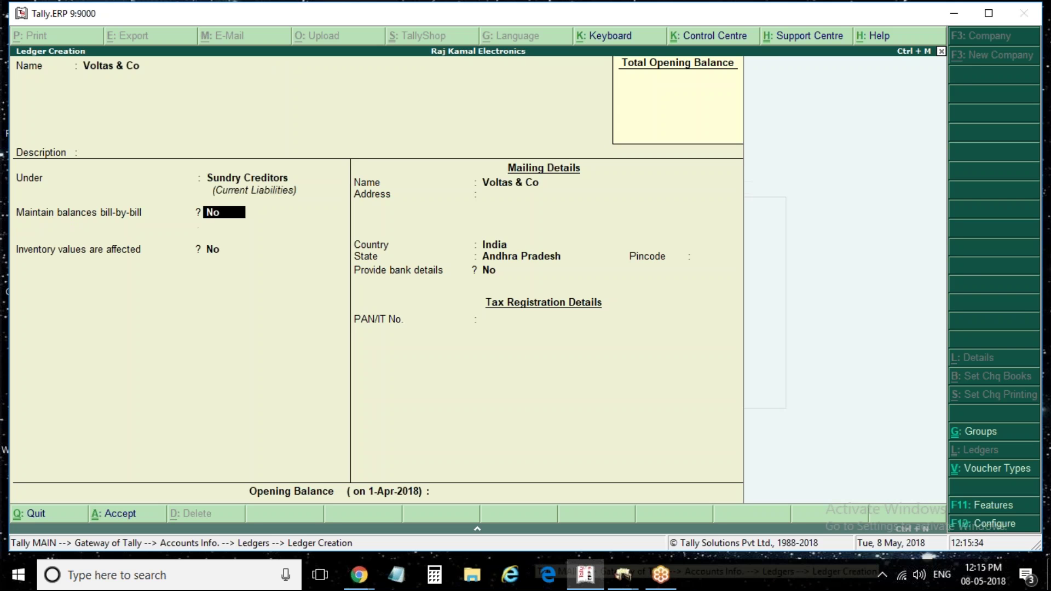
key("Return")
key("BackSpace")
type("y")
key("Return")
key("Return")
key("Return")
key("Return")
key("Return")
key("Return")
key("Return")
key("Return")
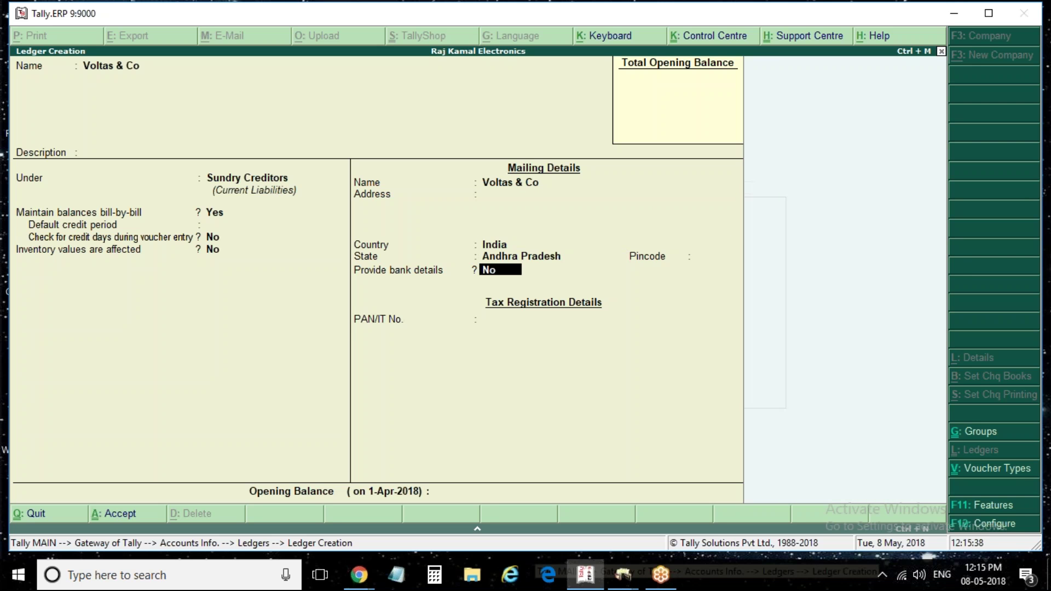
key("Return")
key("BackSpace")
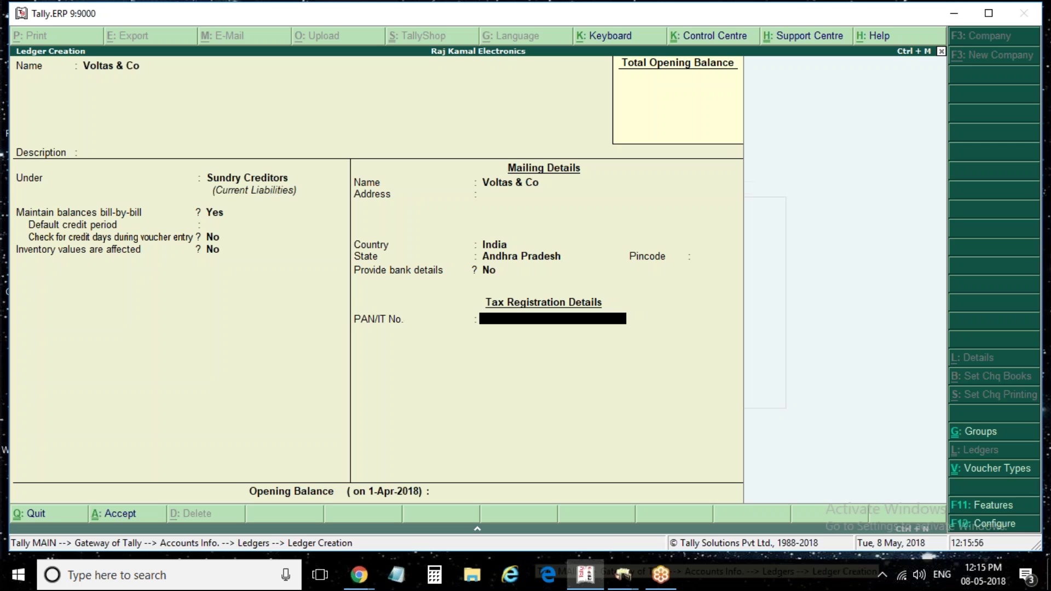
key("BackSpace")
key("BackSpace")
key("Return")
key("Return")
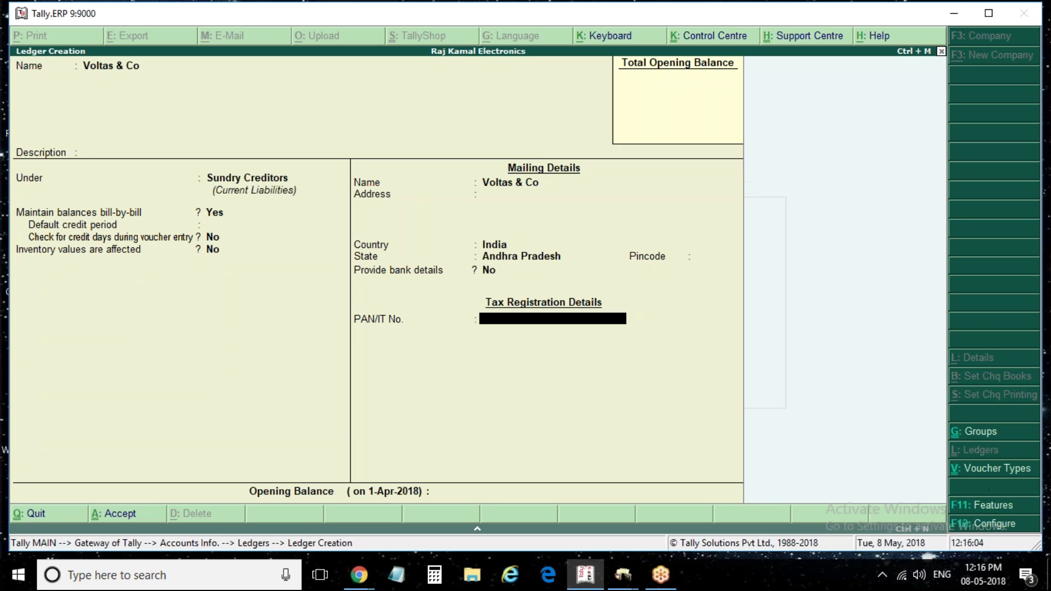
left_click(993, 506)
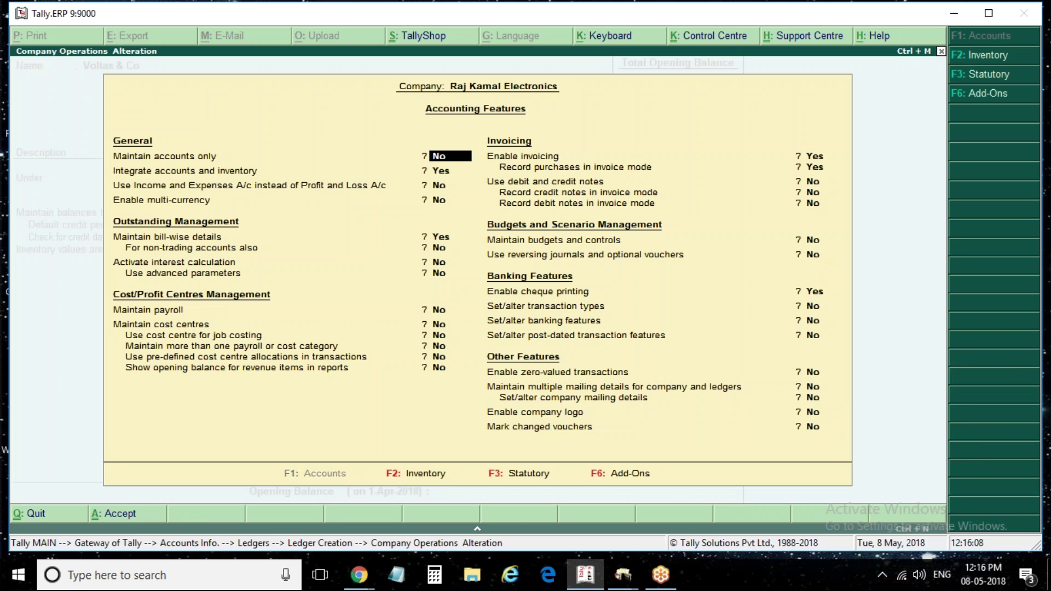
Enable GST details with state Andhra Pradesh, Regular registration and other-territory assessee No
key("F3")
key("y")
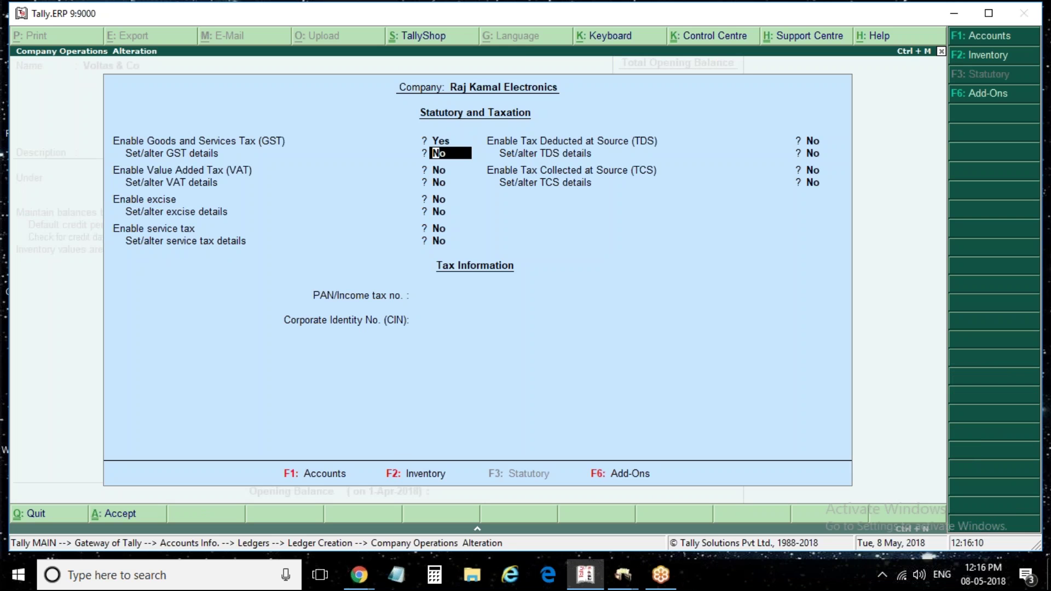
key("y")
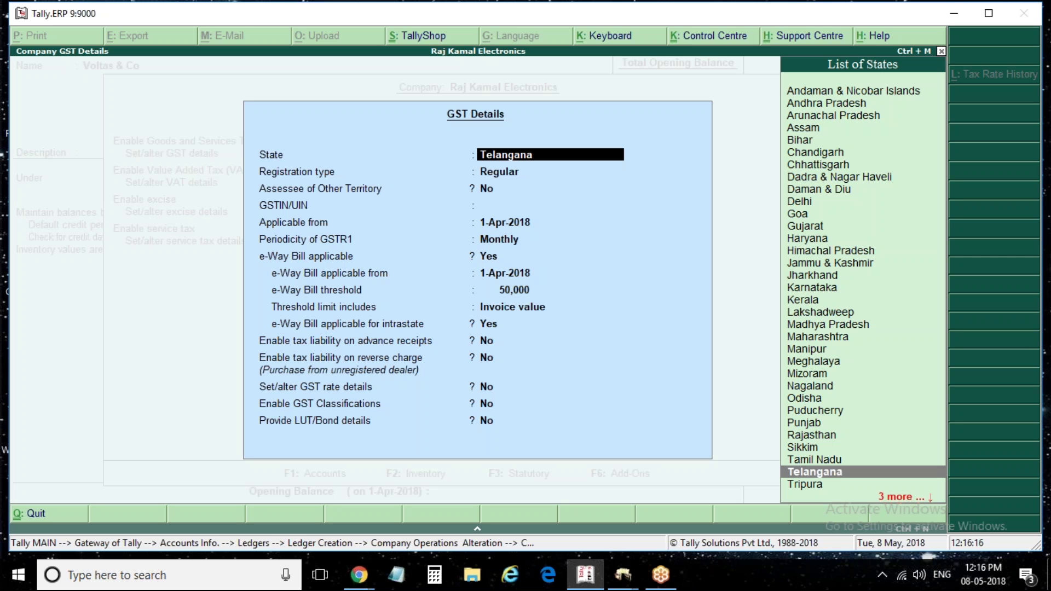
key("BackSpace")
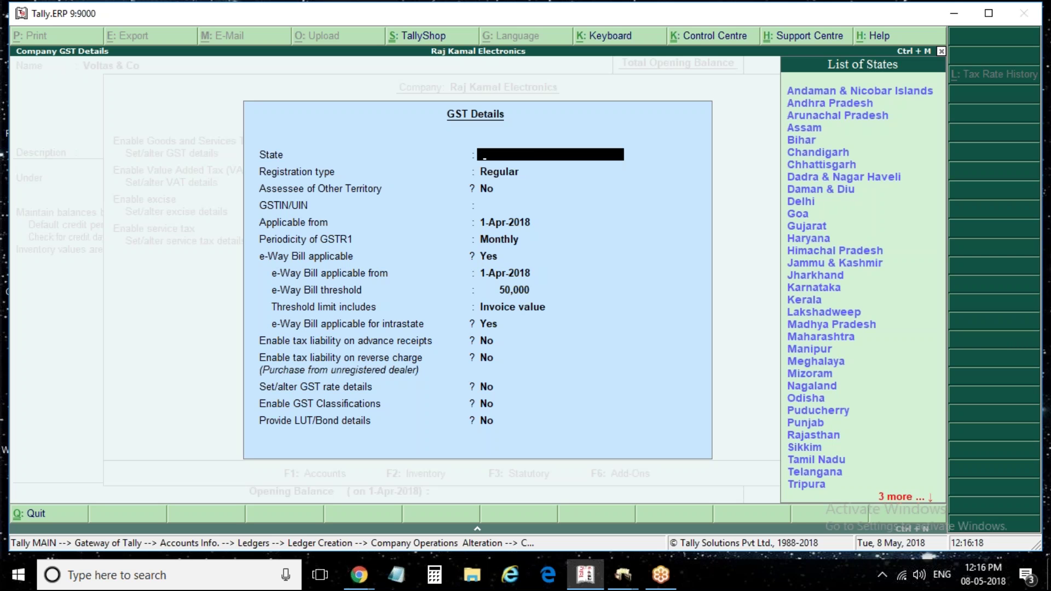
key("Down")
key("Return")
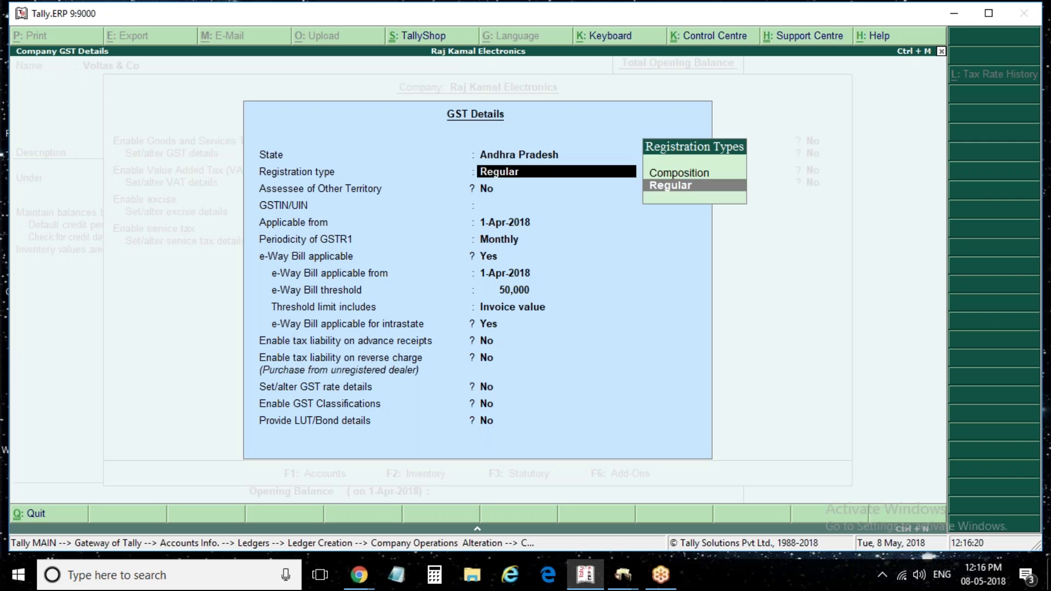
key("Return")
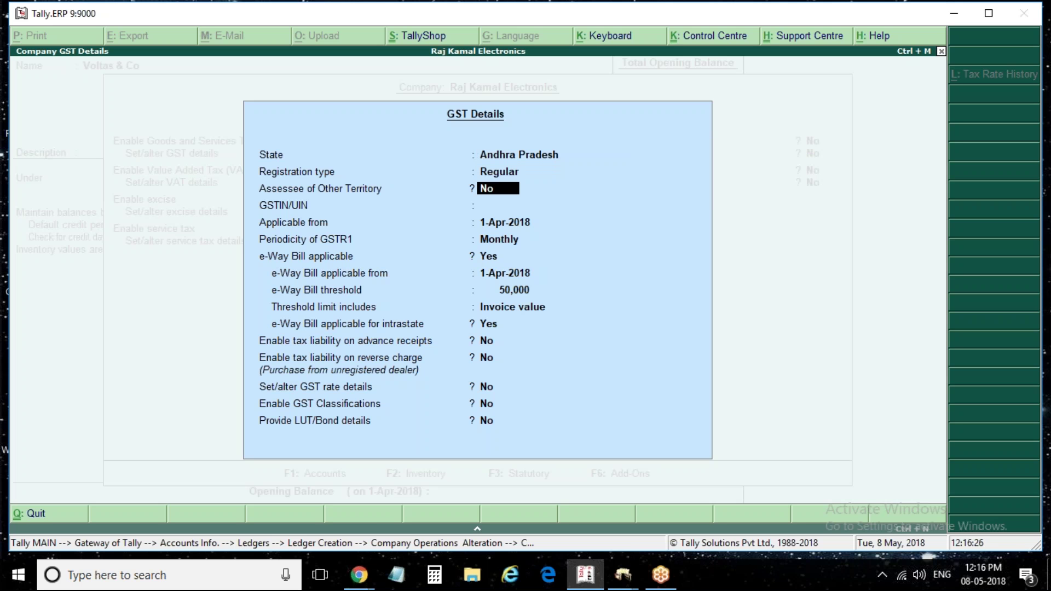
key("Return")
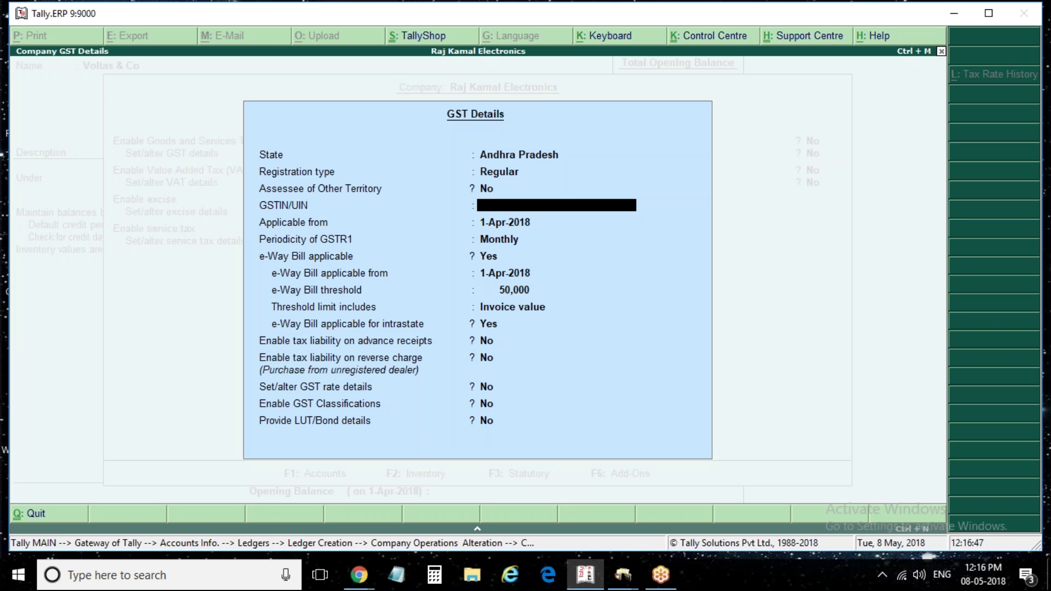
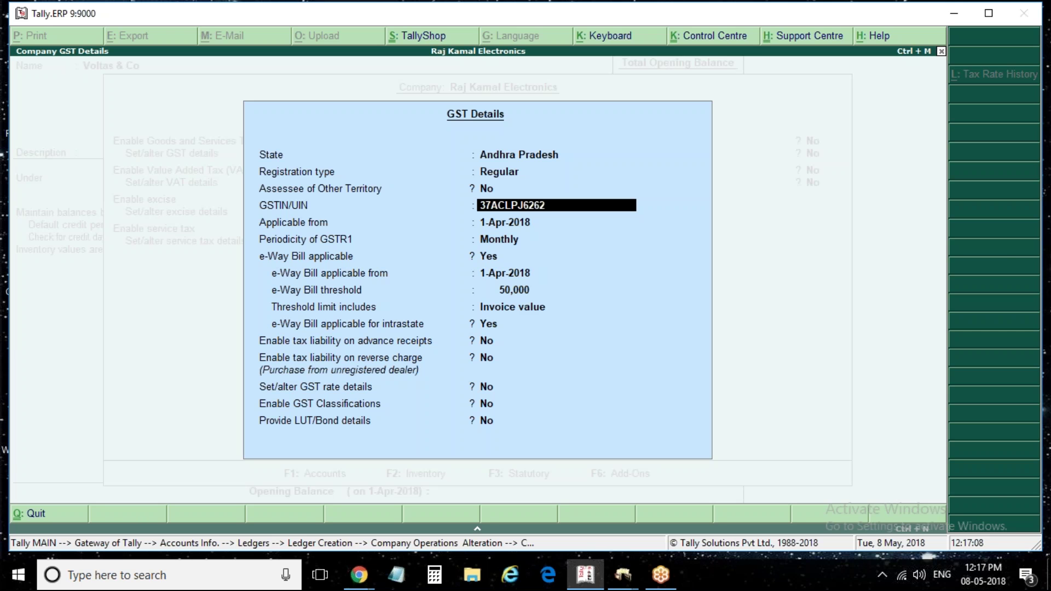
Enter the company's GSTIN, keep monthly GSTR1, set e-Way Bill to No and save
key("Return")
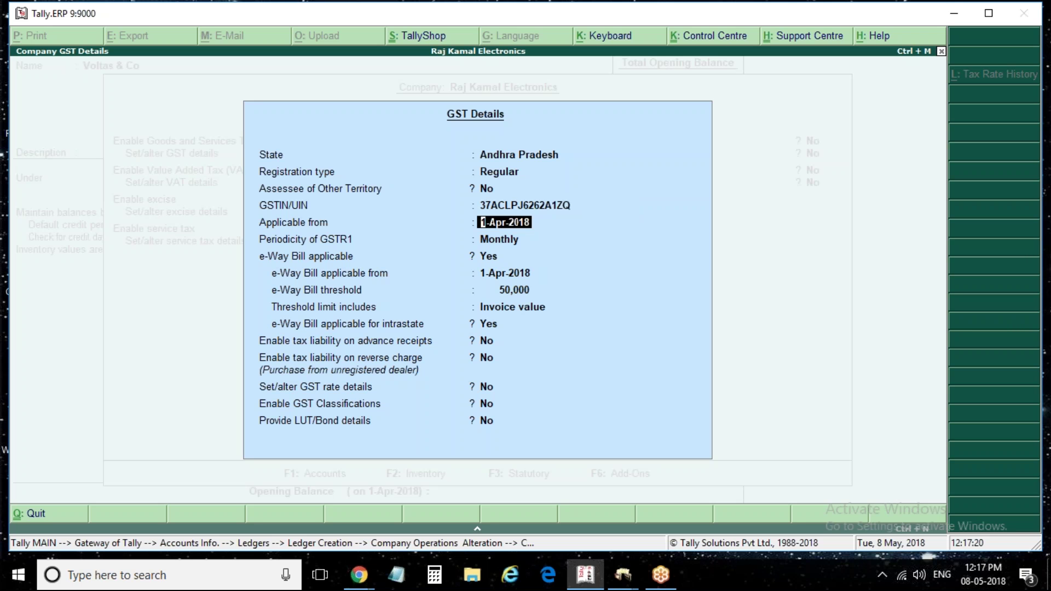
key("Return")
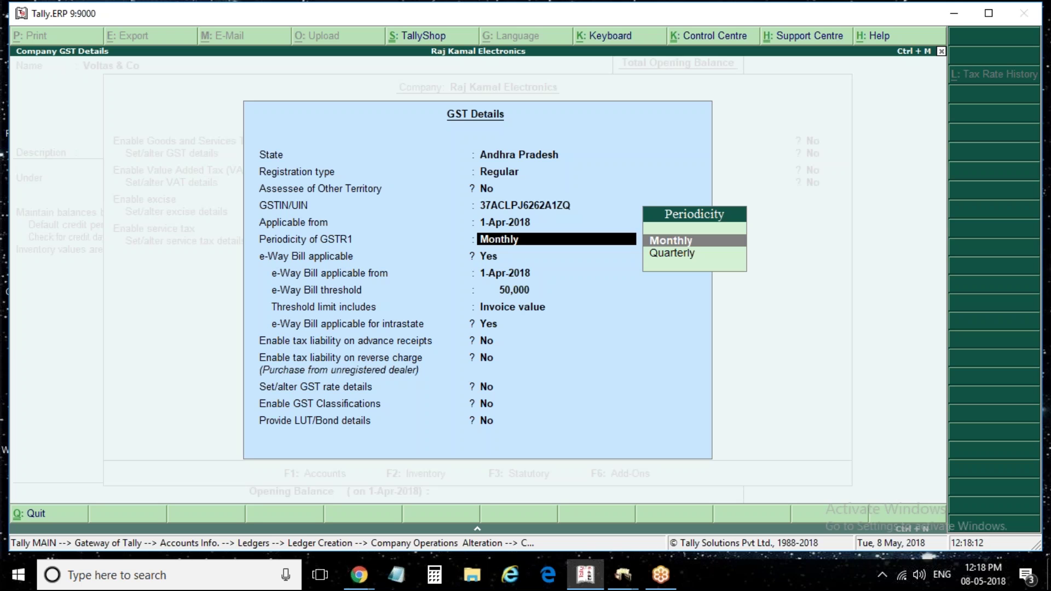
key("Return")
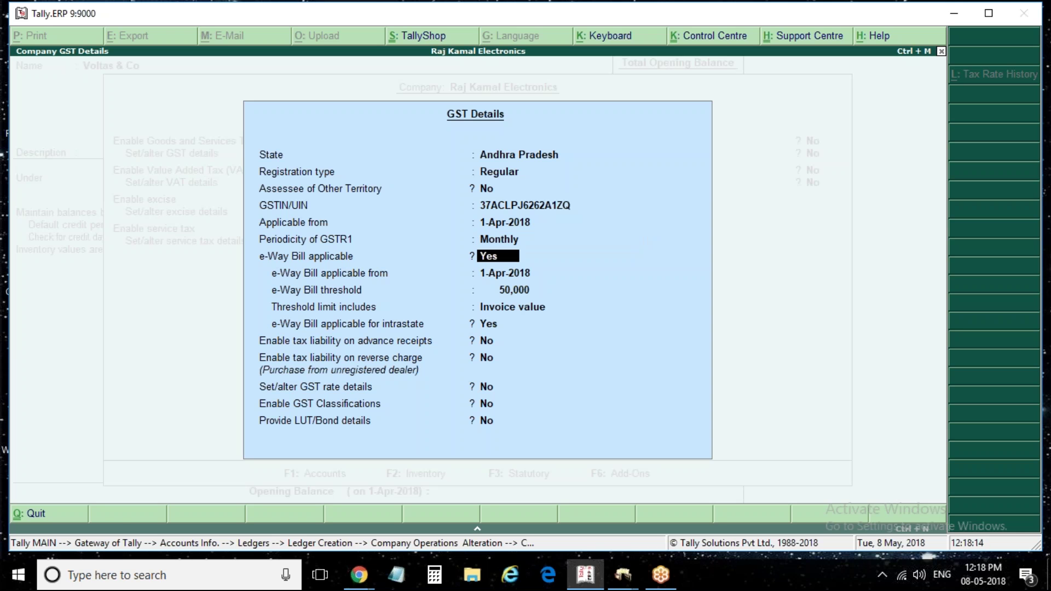
type("n")
key("Return")
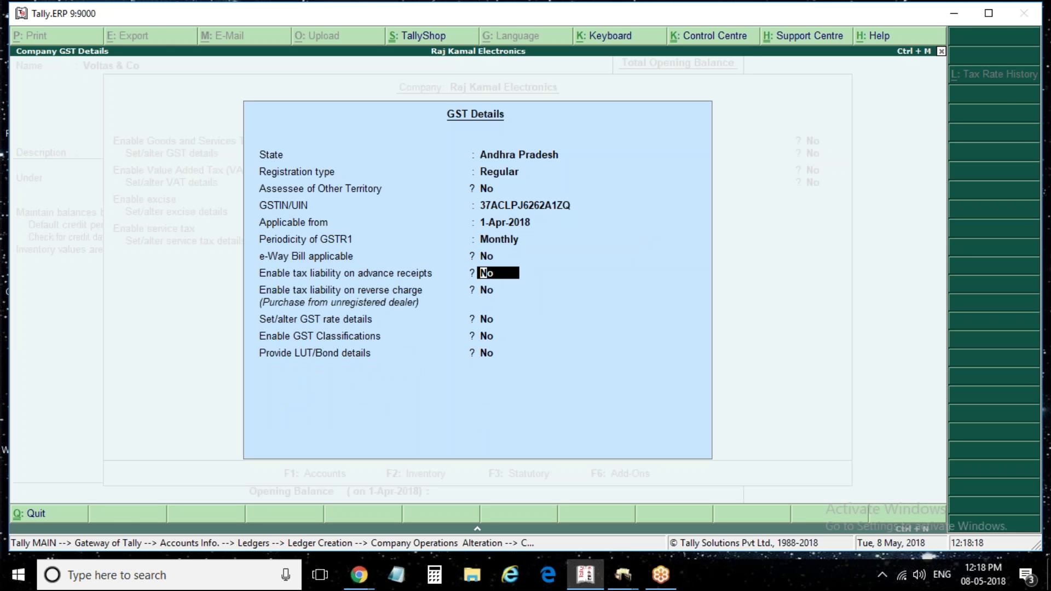
key("ctrl+a")
key("ctrl+a")
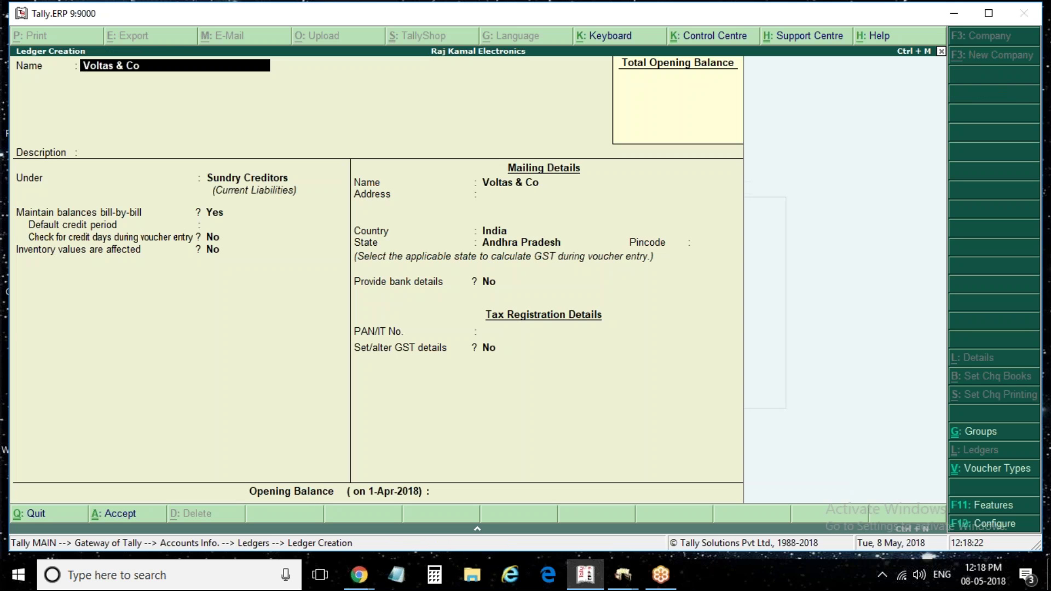
Keep Sundry Creditors, enable Regular GST details and enter the supplier's GSTIN
key("Return")
key("Return")
key("Return")
key("Return")
key("Return")
key("Return")
key("Return")
key("Return")
key("Return")
key("Return")
key("Return")
type("y")
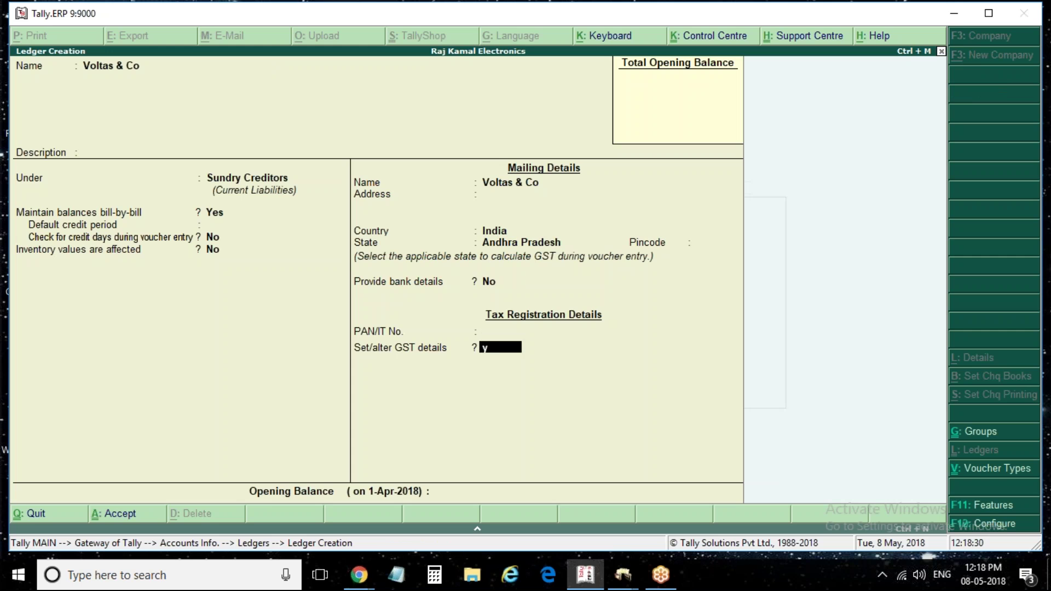
key("Return")
key("Return")
key("Return")
key("Return")
key("Return")
key("Return")
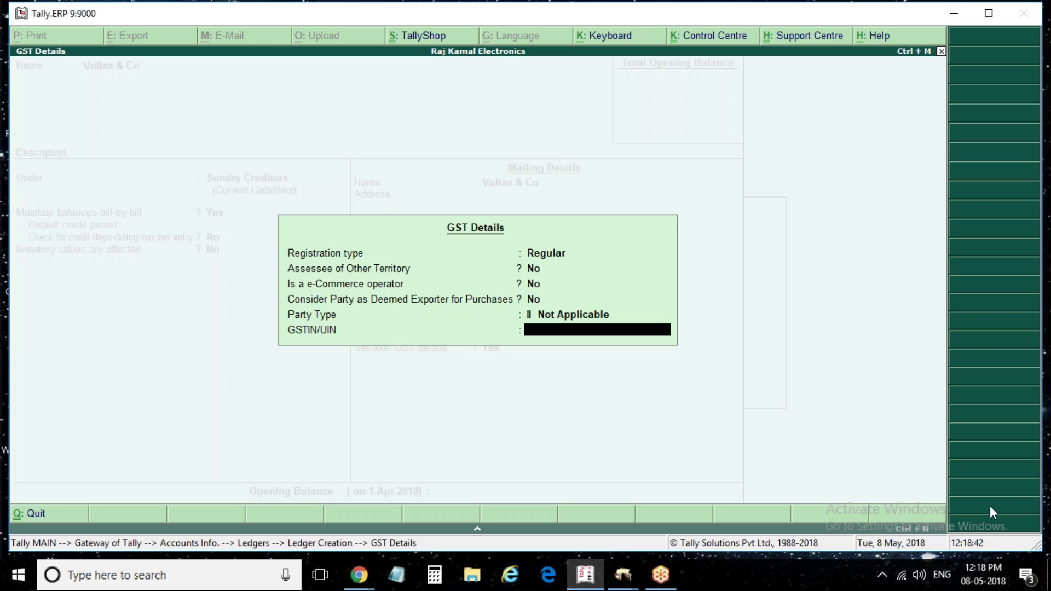
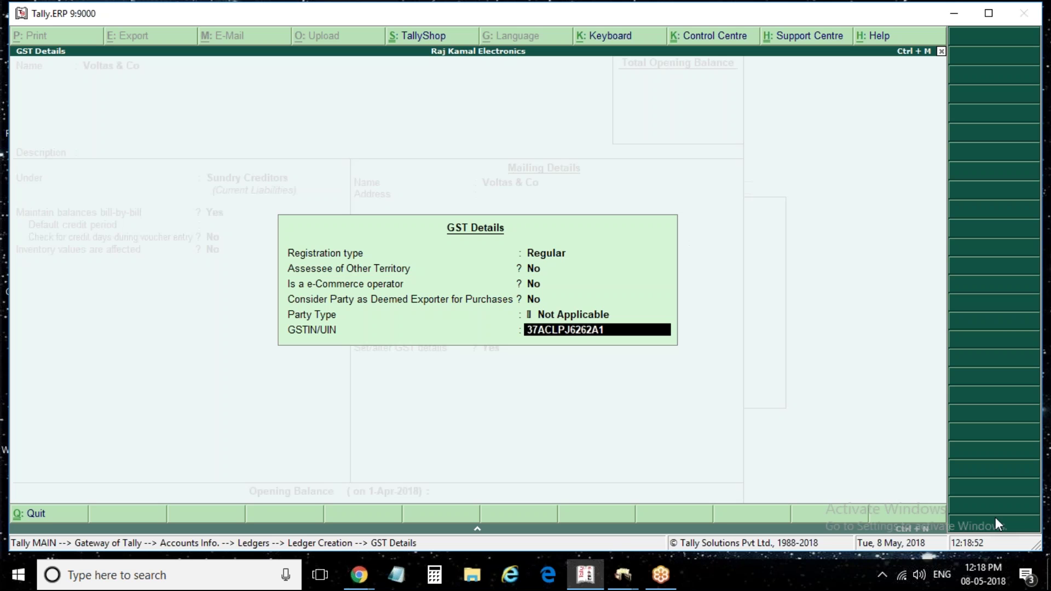
key("Return")
key("Return")
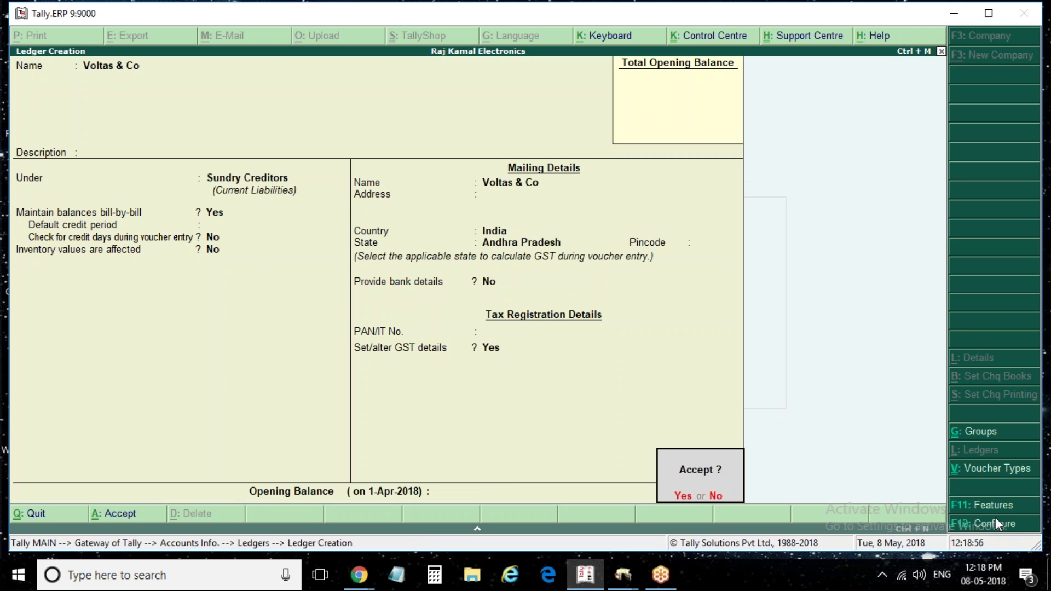
Save the Voltas & Co ledger and name the next creditor ledger Samsung & Co
key("y")
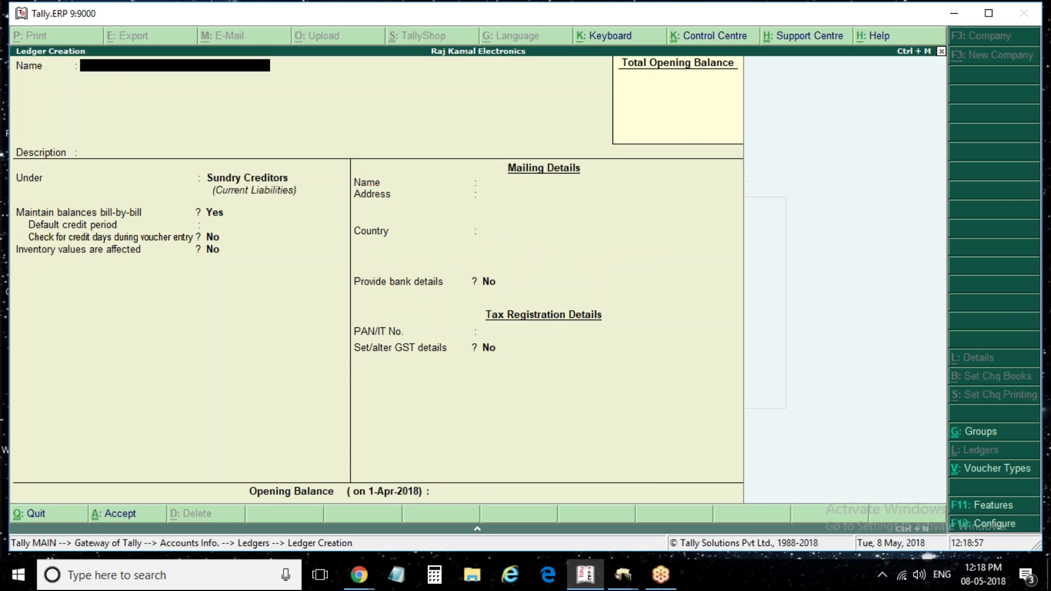
type("Samsung & Co")
key("Return")
key("Return")
key("Return")
key("Return")
key("Return")
key("Return")
key("Return")
key("Return")
key("Return")
key("Return")
key("Return")
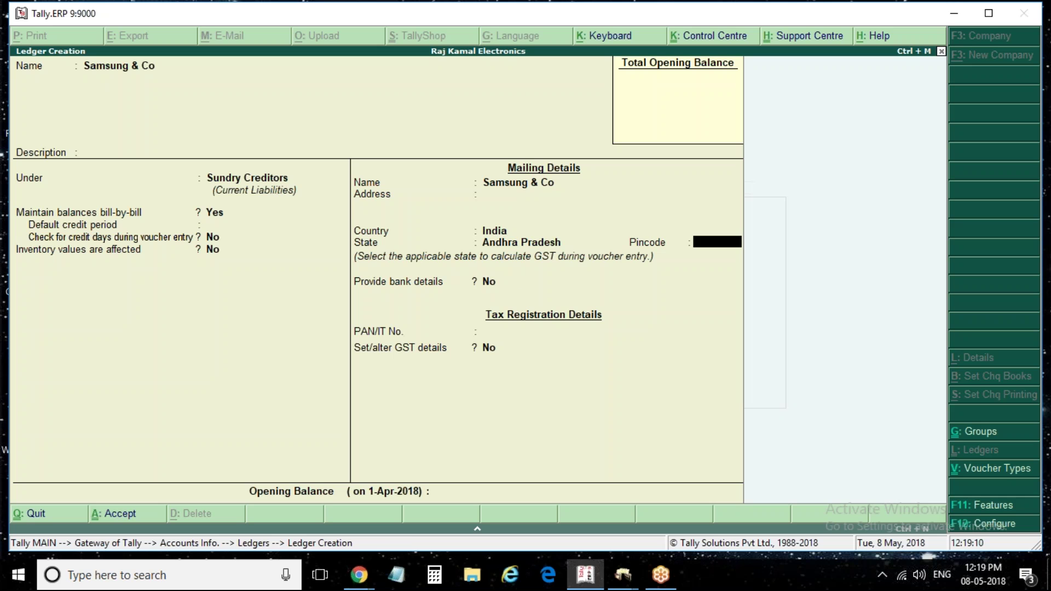
Enable GST details with Regular registration, enter the creditor's GSTIN and save the ledger
key("Return")
key("Return")
key("Return")
type("y")
key("Return")
key("Return")
key("Return")
key("Return")
key("Return")
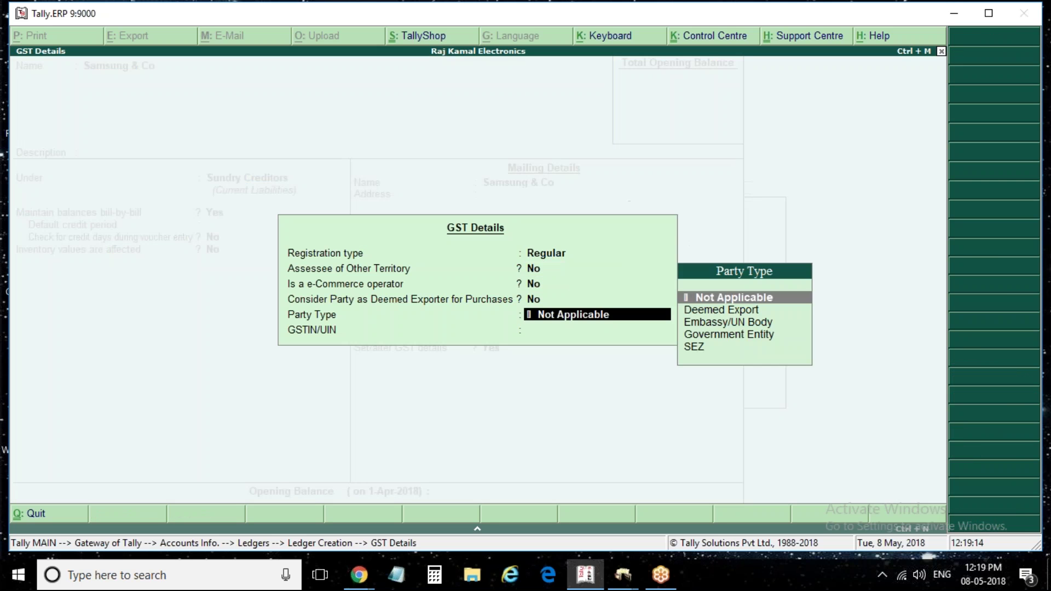
key("Return")
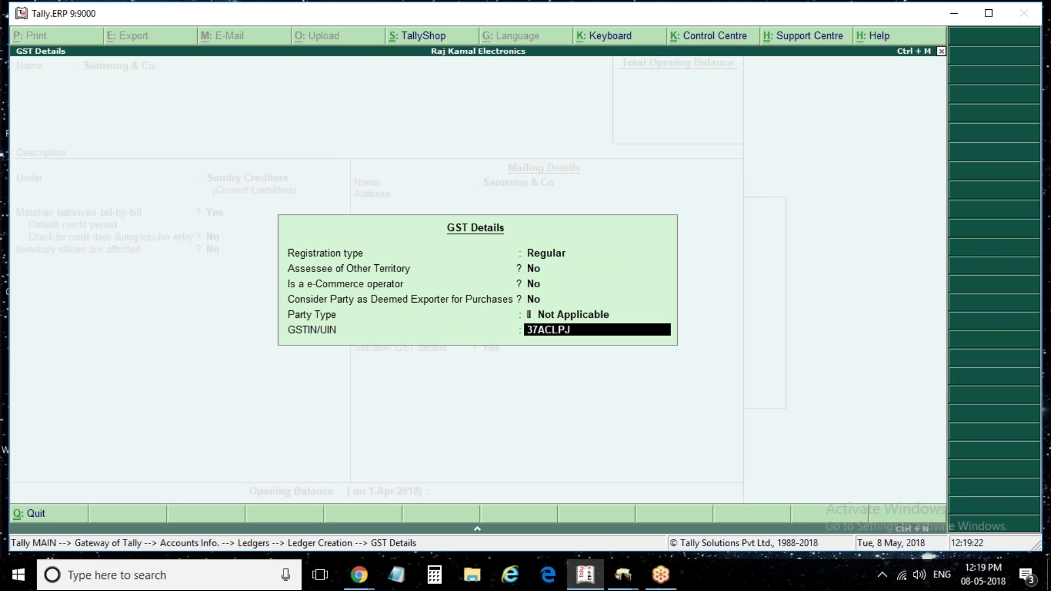
key("Return")
key("Return")
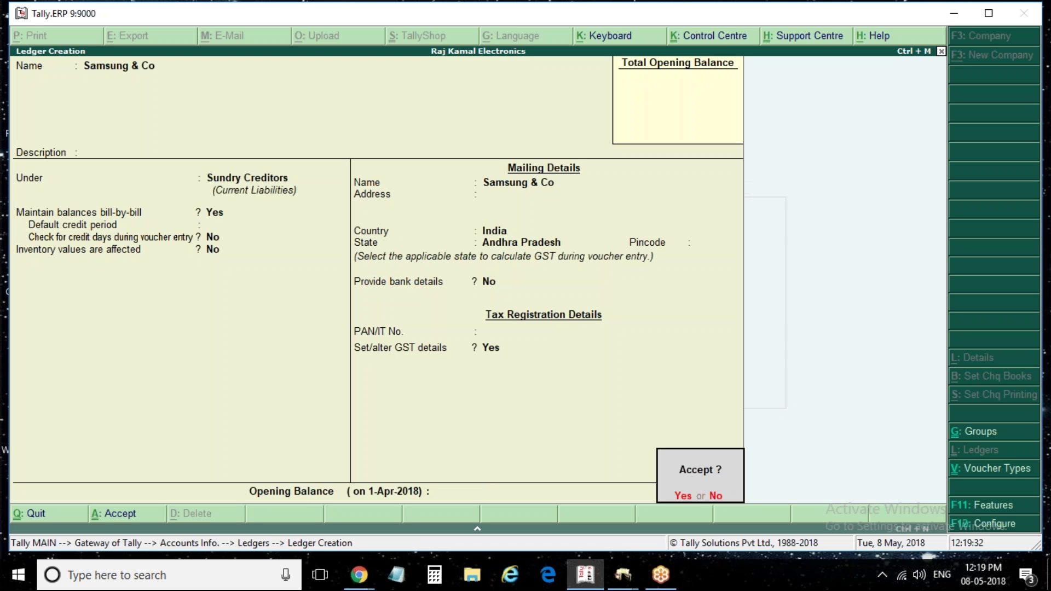
key("Return")
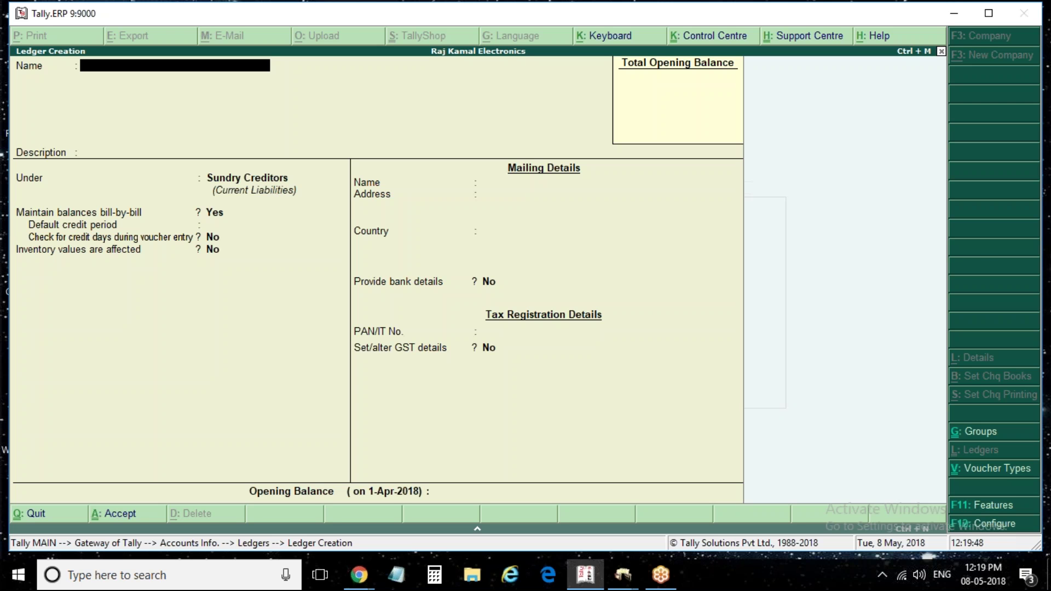
Name the new ledger Denial Electronic Showroom
key("F12")
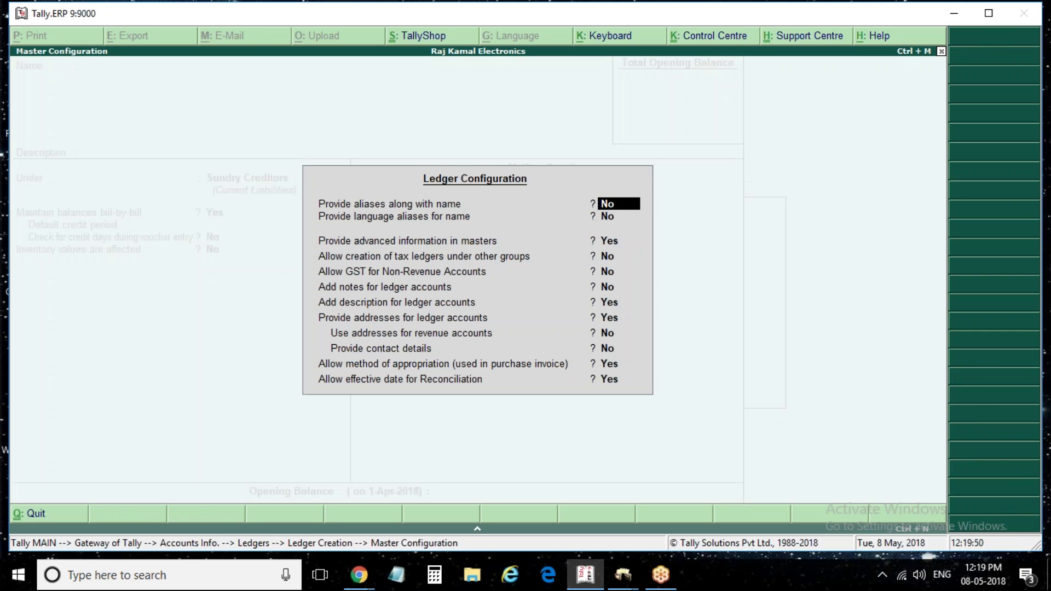
key("Escape")
type("De")
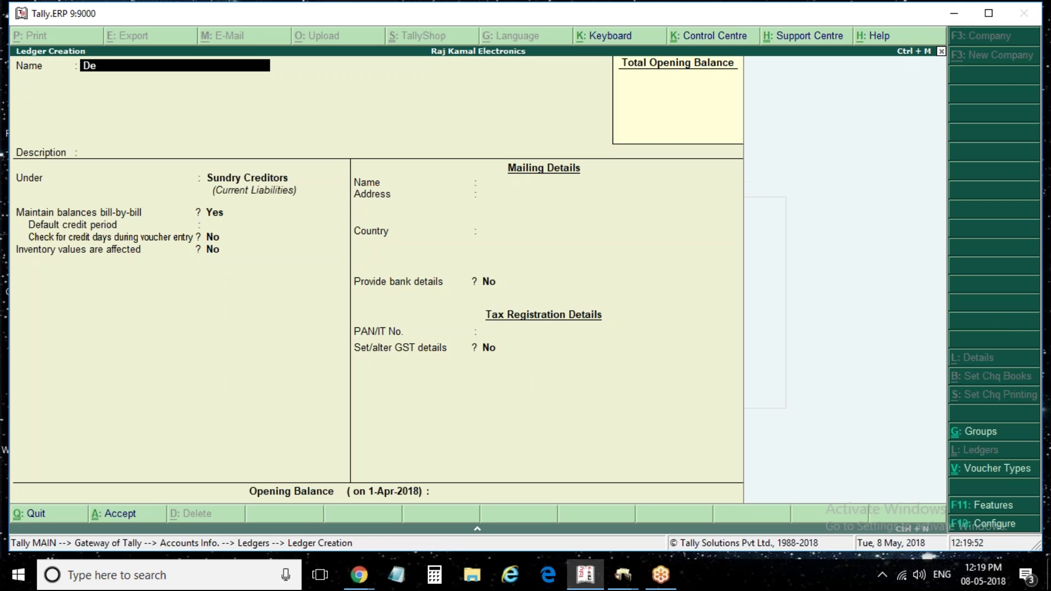
type("nai")
key("BackSpace")
key("BackSpace")
type("ial")
key("F12")
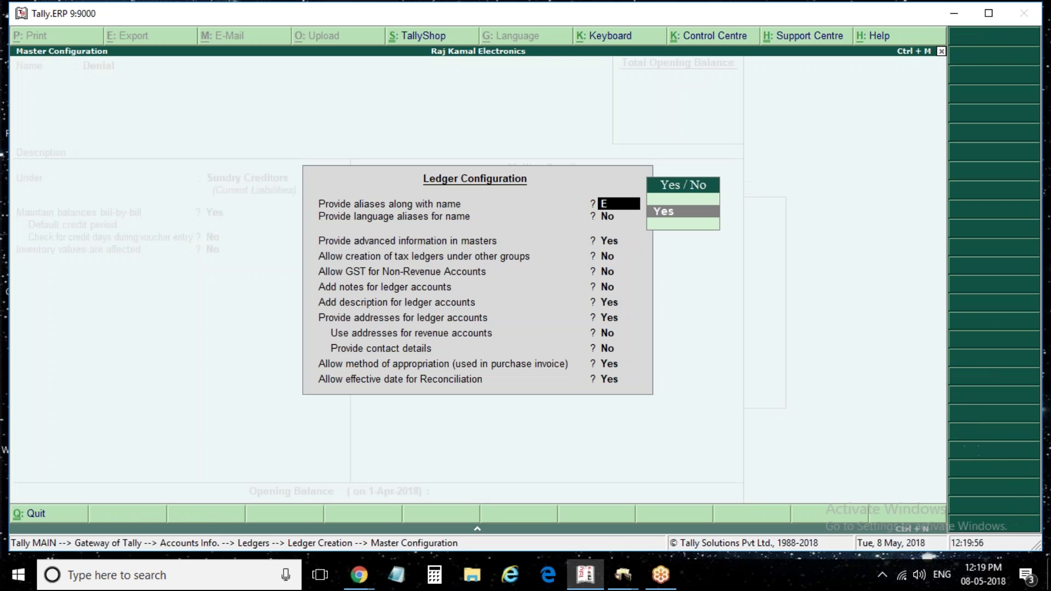
type("E")
key("Escape")
key("Escape")
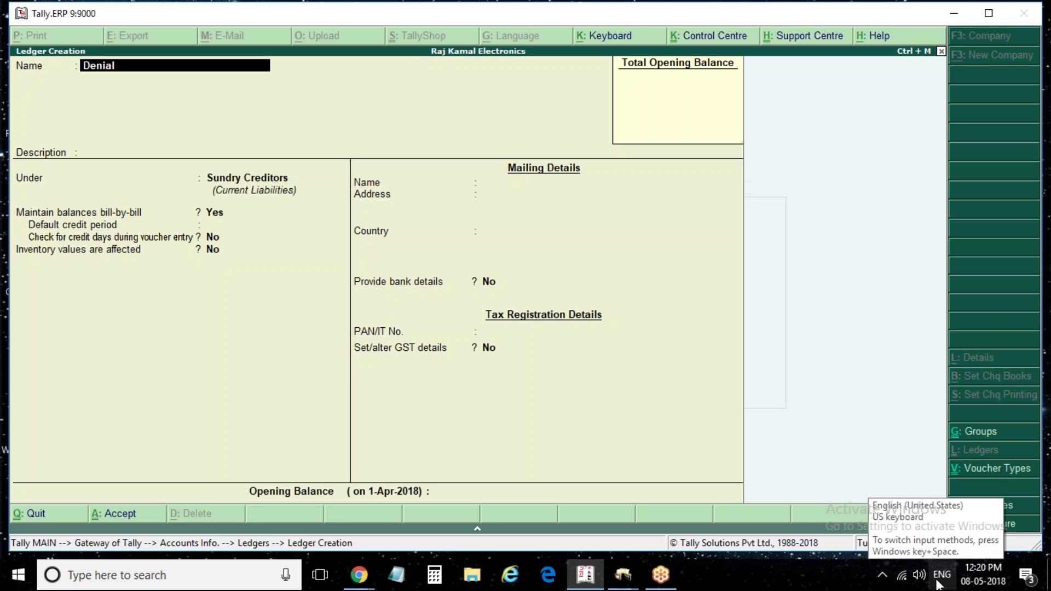
type("Electronic Showroom")
key("Return")
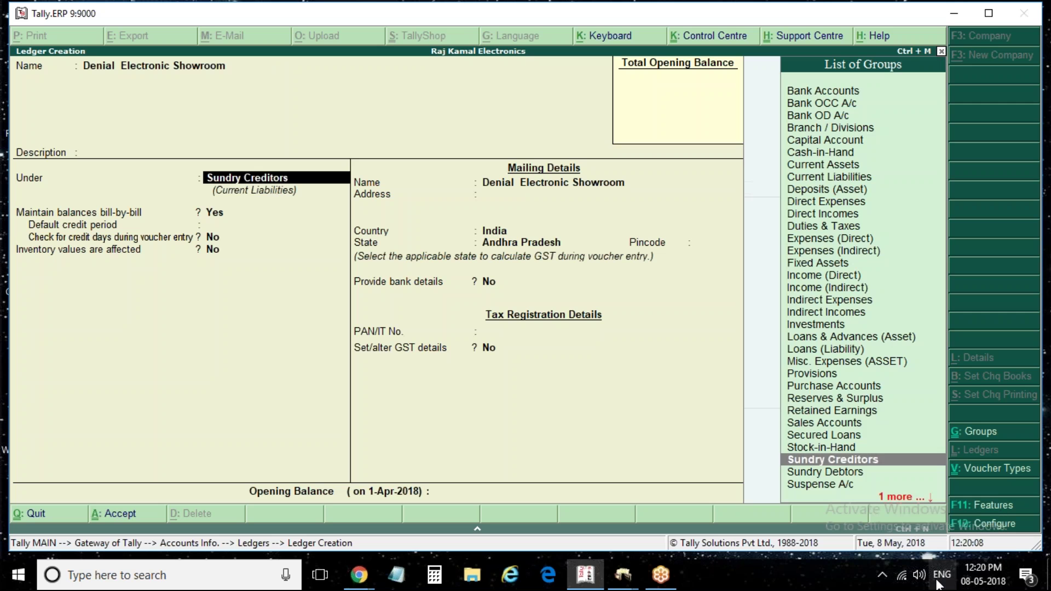
Place the ledger under Sundry Debtors and enable GST details with Regular registration
type("debt")
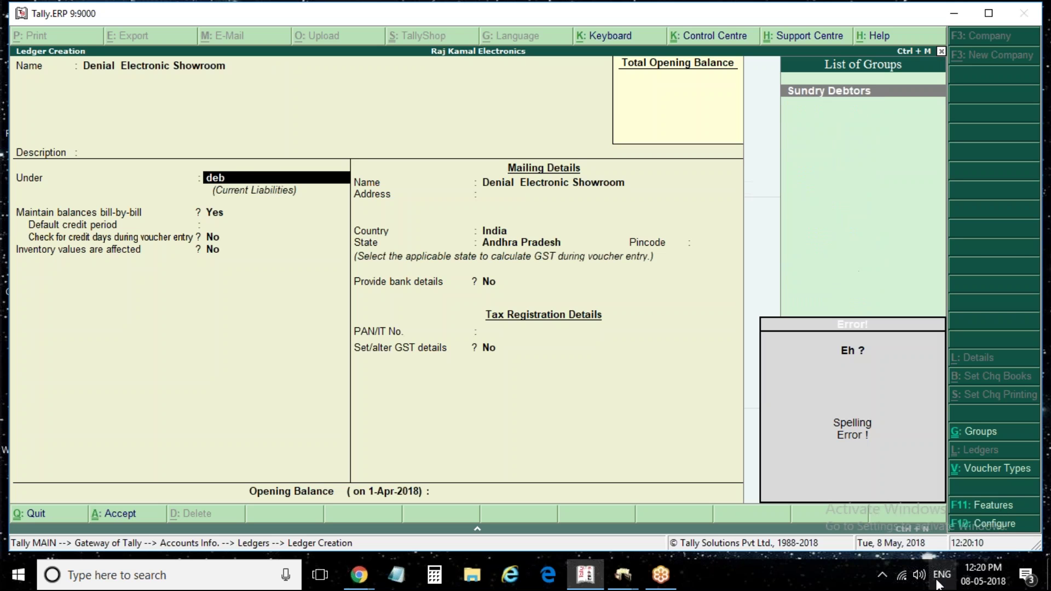
key("Return")
key("Return")
key("Return")
key("Return")
key("Return")
key("Return")
key("Return")
key("Return")
key("Return")
key("Return")
key("Return")
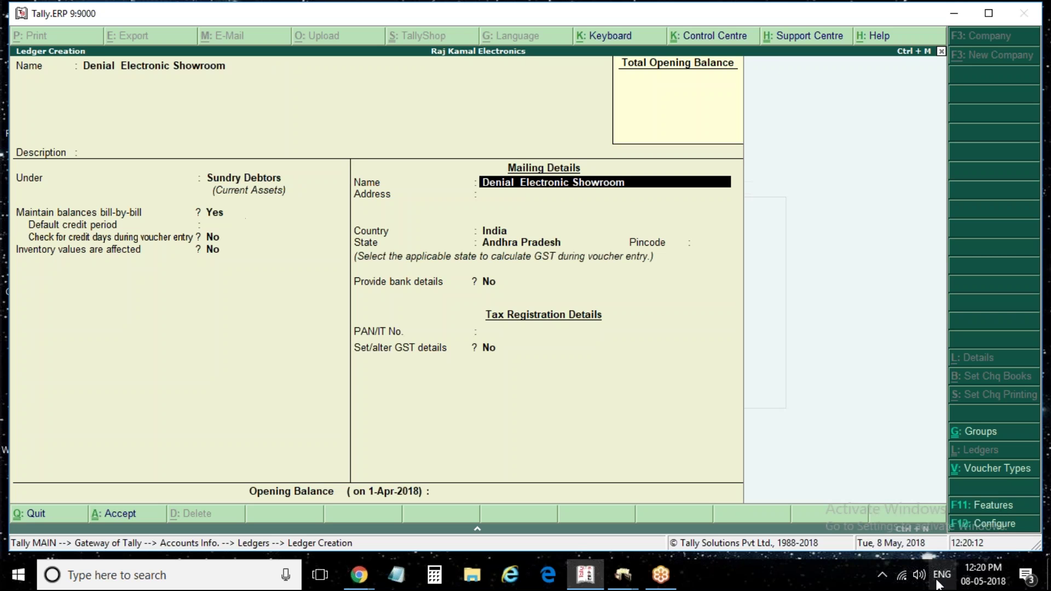
key("y")
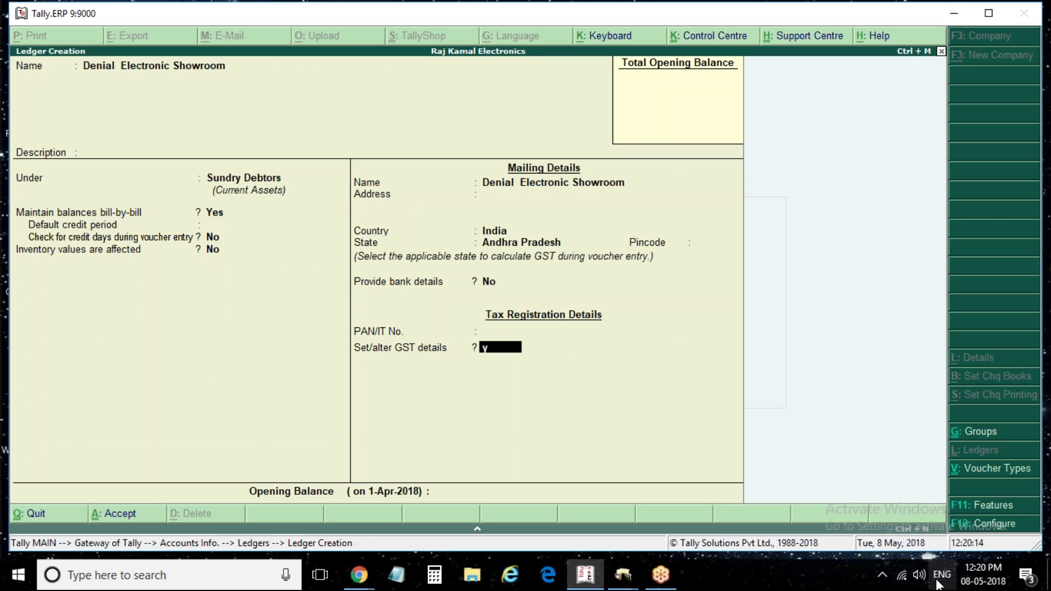
key("Return")
key("Return")
key("Return")
key("Return")
key("Return")
key("Return")
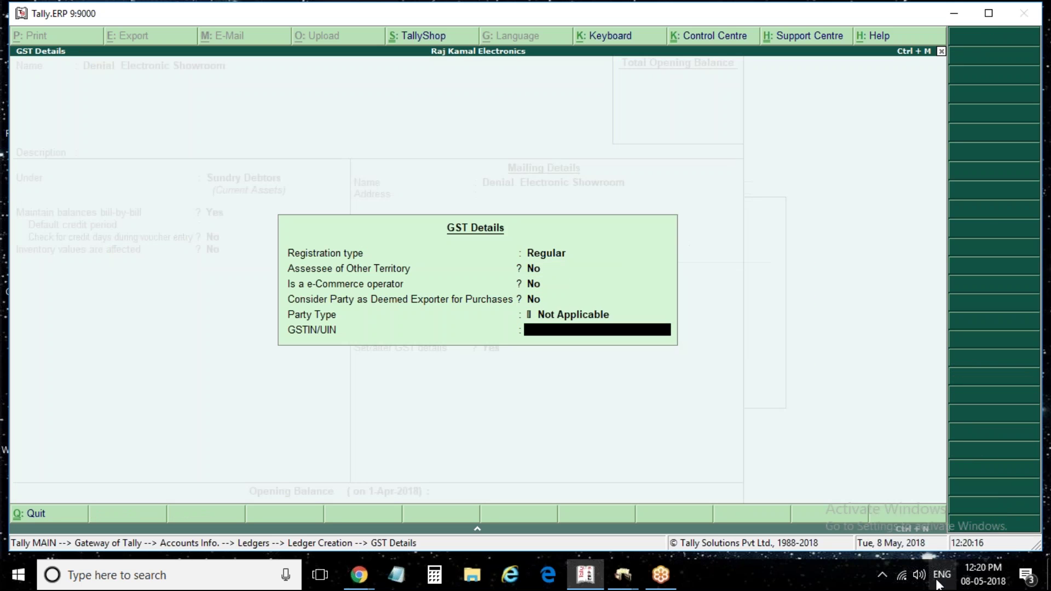
Enter the showroom's GSTIN and save the Denial Electronic Showroom ledger
type("37")
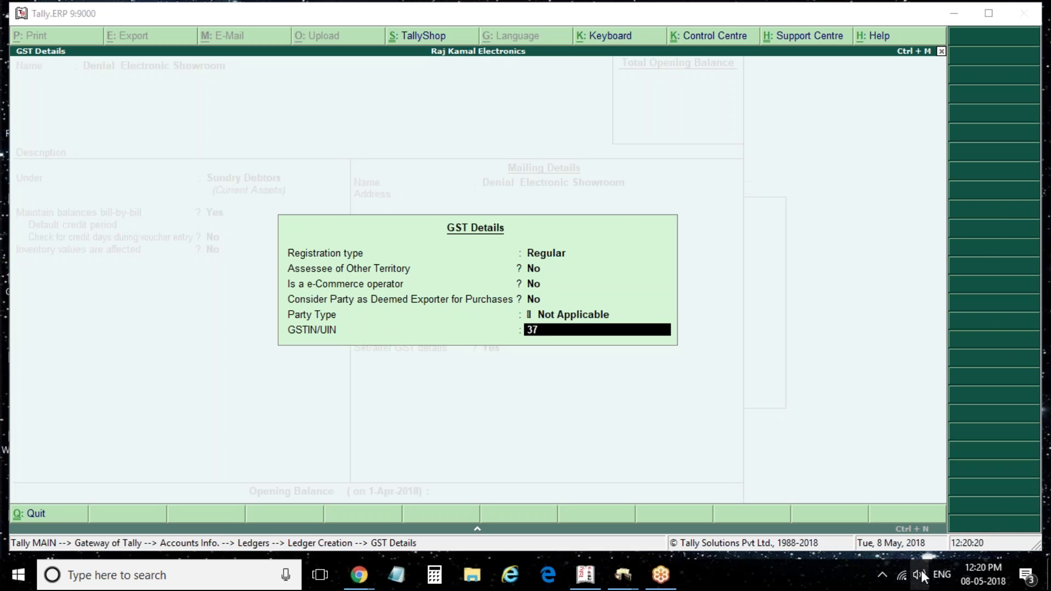
left_click(923, 576)
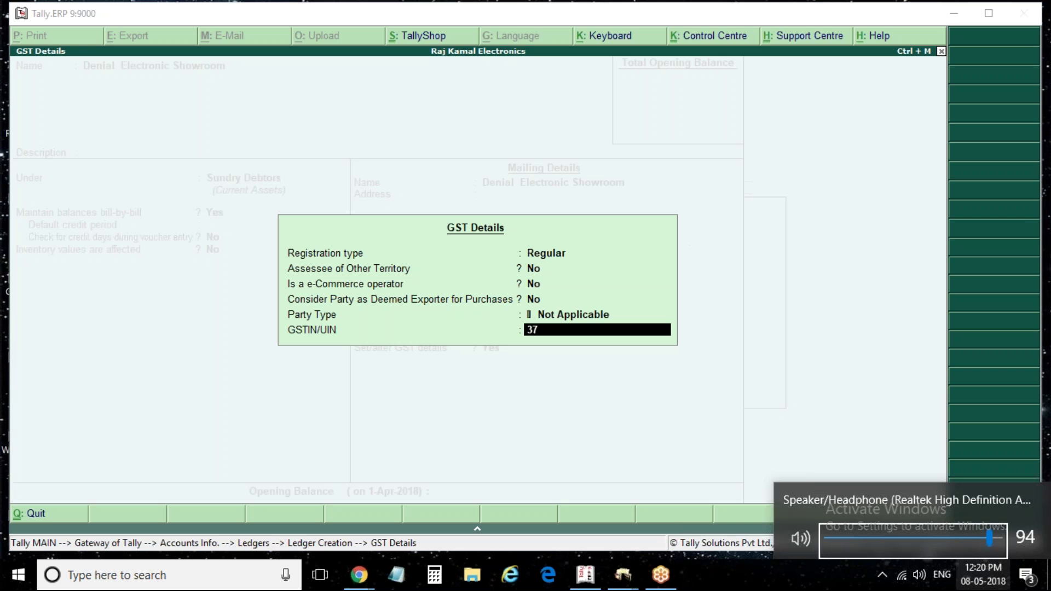
key("Escape")
left_click(983, 575)
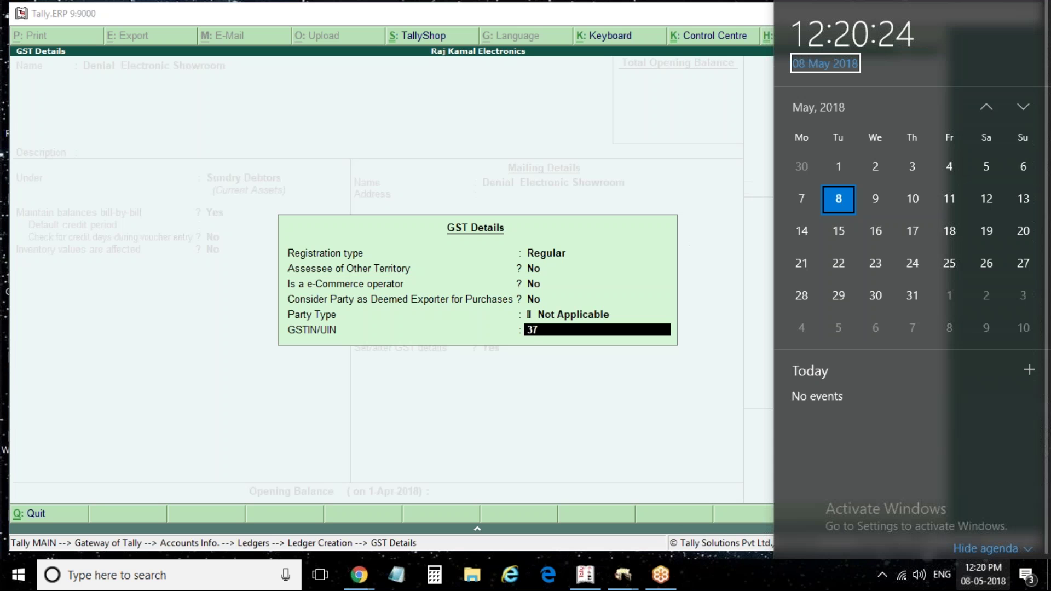
left_click(605, 360)
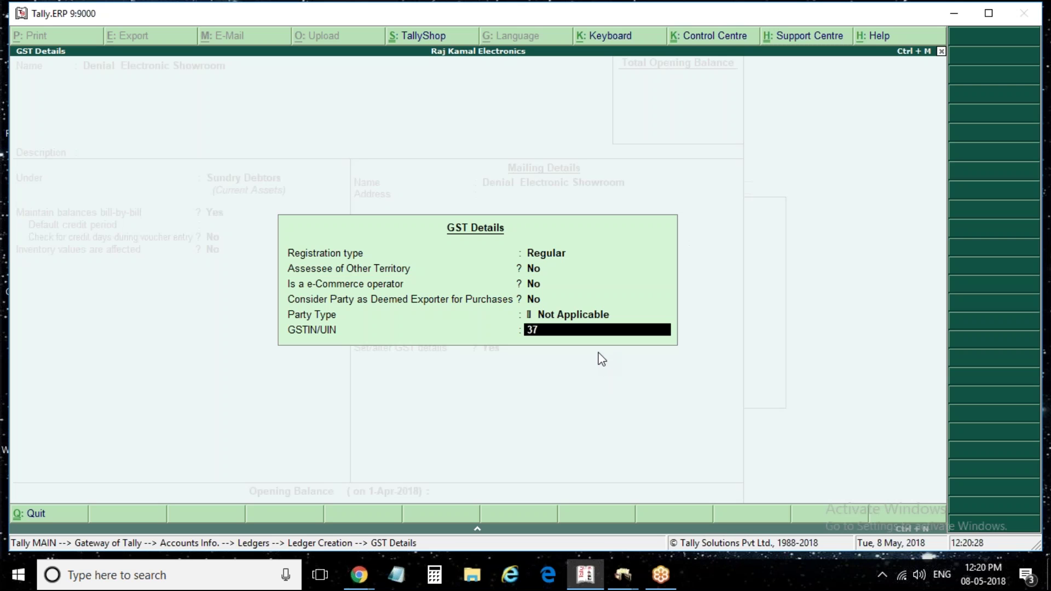
key("Return")
key("y")
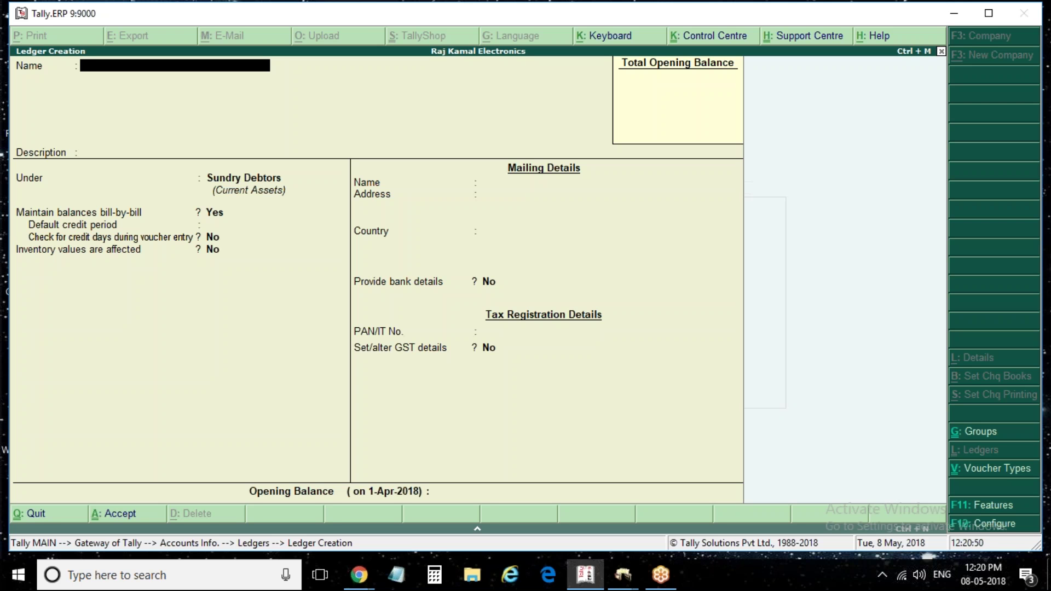
Enter Tarun Electronics Showroom as the debtor, enable Regular GST details and fill in its GSTIN
type("Tarun")
type(" Electro")
type("nics")
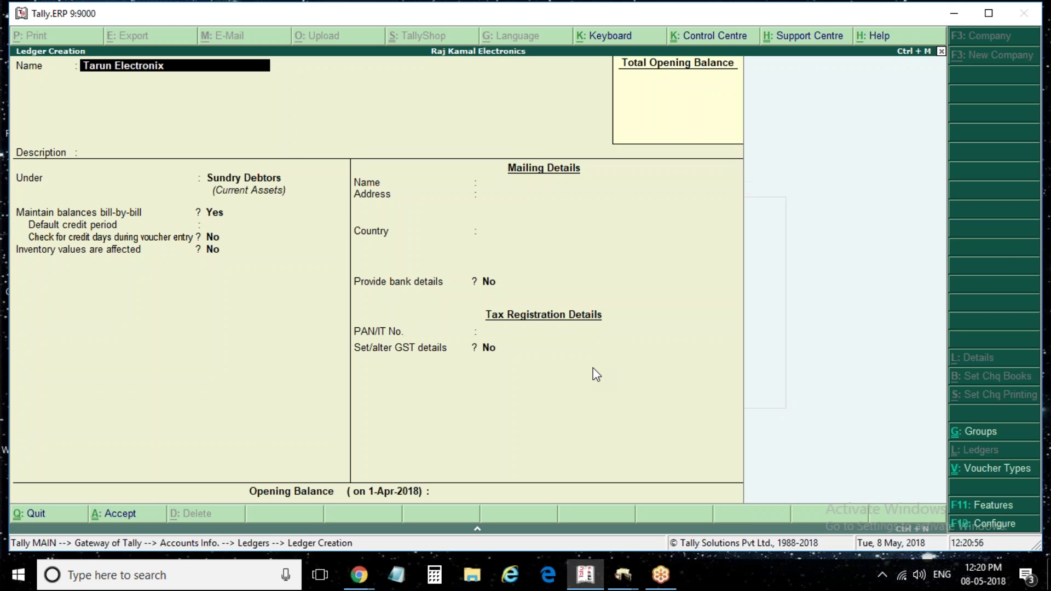
key("BackSpace")
key("BackSpace")
type("s")
key("BackSpace")
type("cs Showroom")
key("Return")
key("Return")
key("Return")
key("Return")
key("Return")
key("Return")
key("Return")
key("Return")
key("Return")
key("Return")
key("Return")
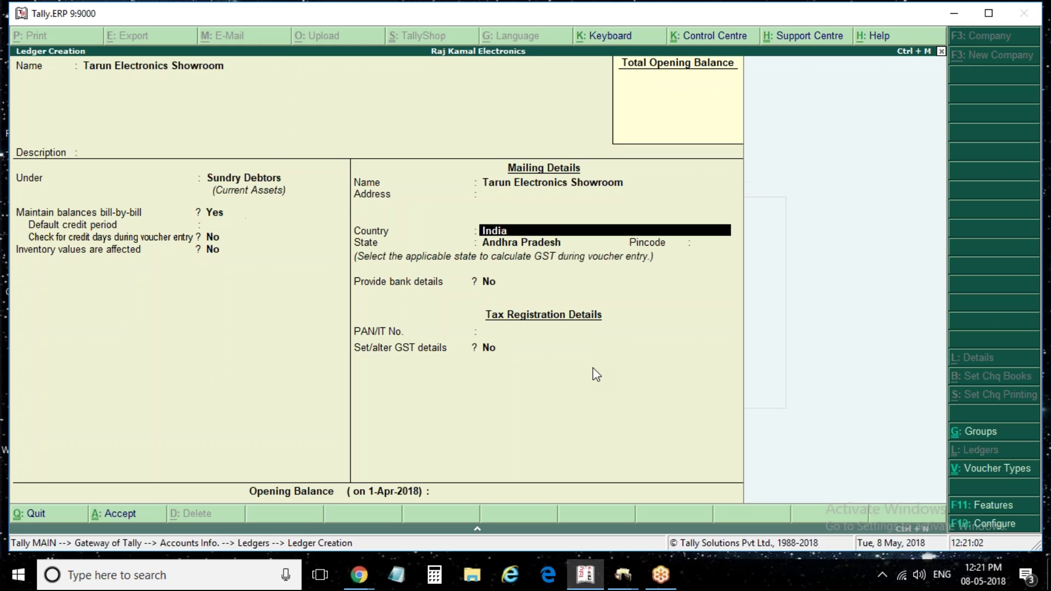
key("y")
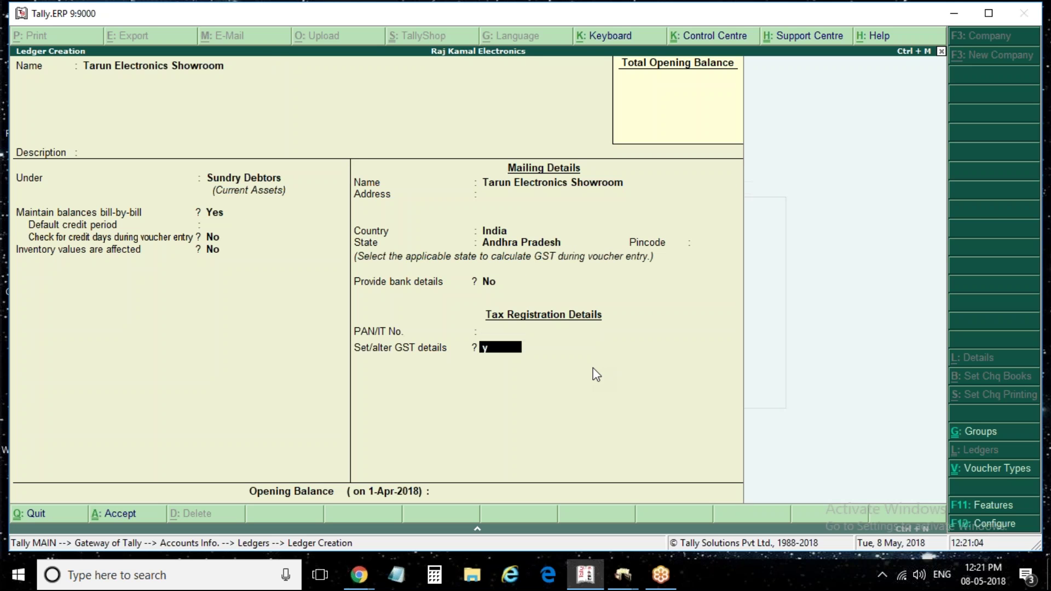
key("Return")
key("Return")
key("Return")
key("Return")
key("Return")
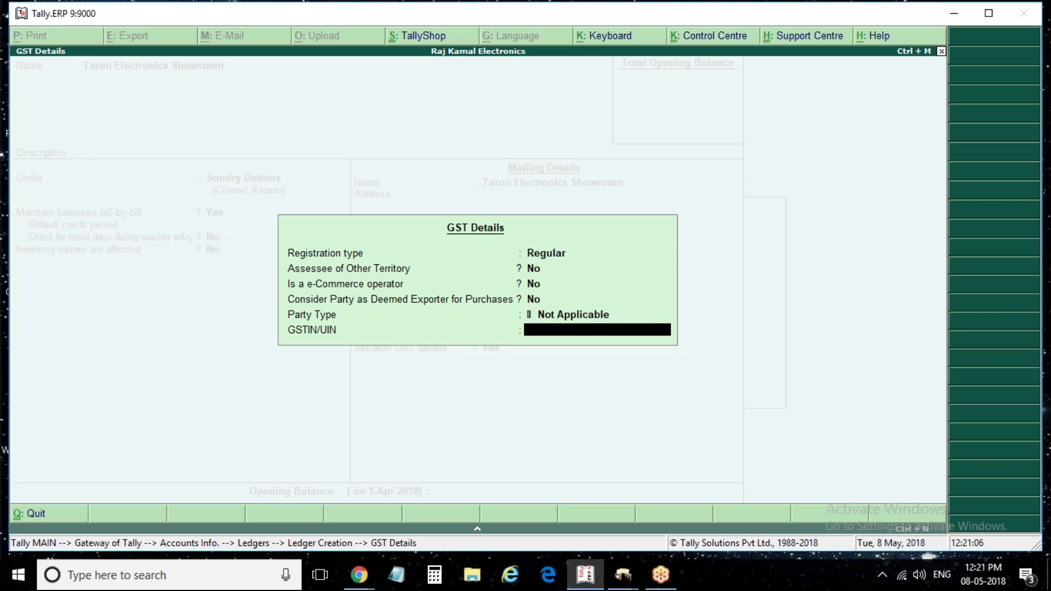
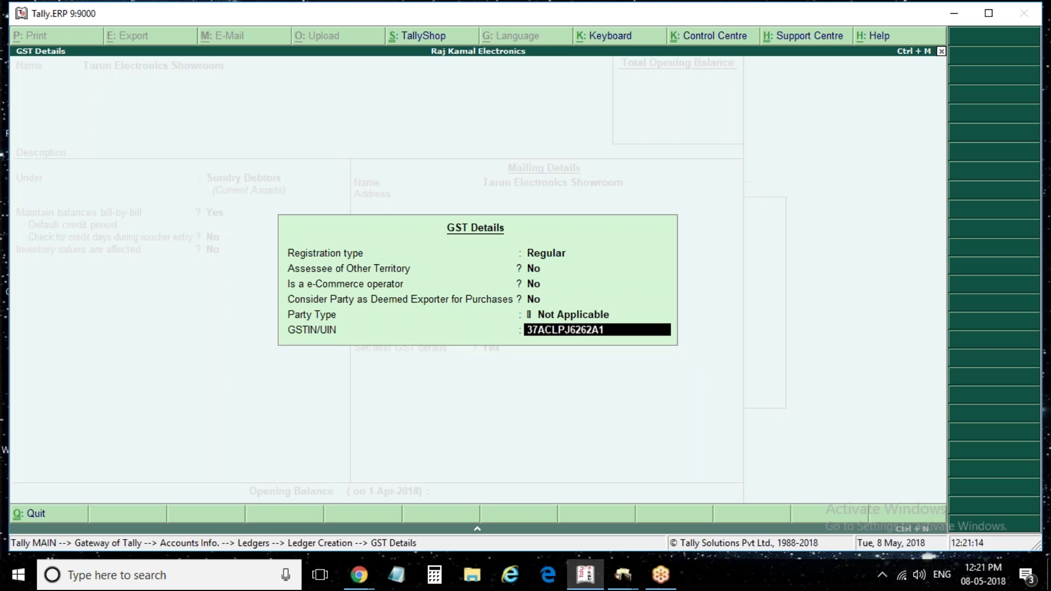
key("Return")
key("Return")
key("Return")
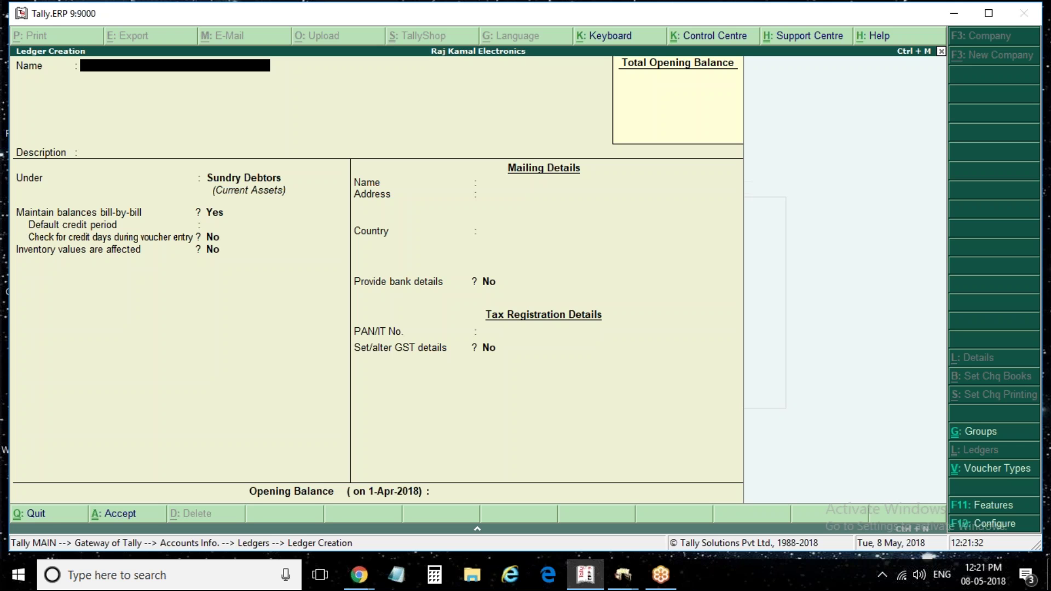
Create and save a ledger named Sales under Sales Accounts with Goods as type of supply
type("Sales")
key("Return")
key("Return")
type("Sal")
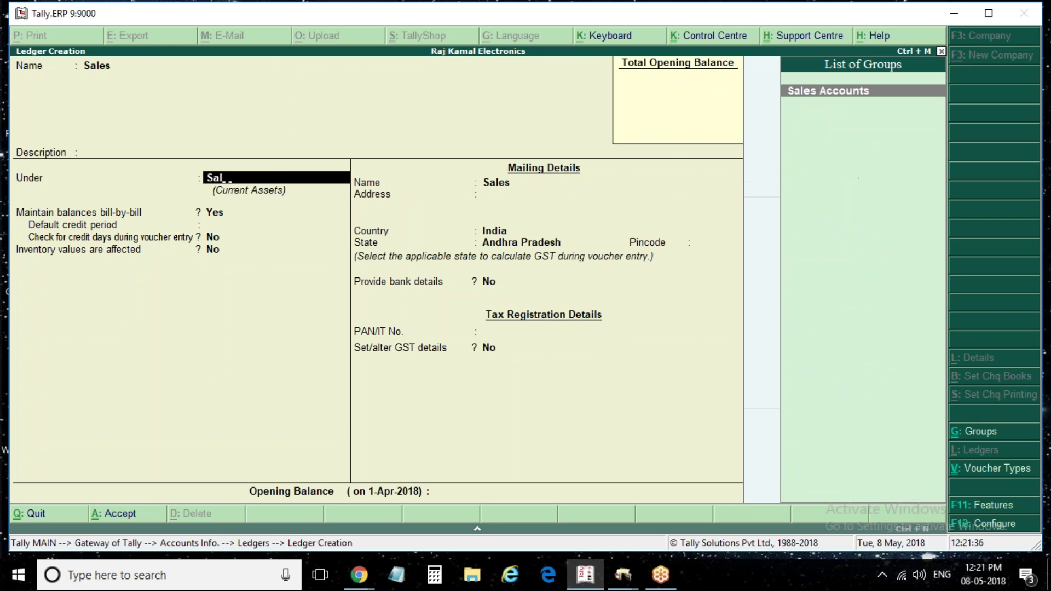
key("Return")
key("Return")
key("Return")
key("Return")
key("Return")
type("G")
key("Return")
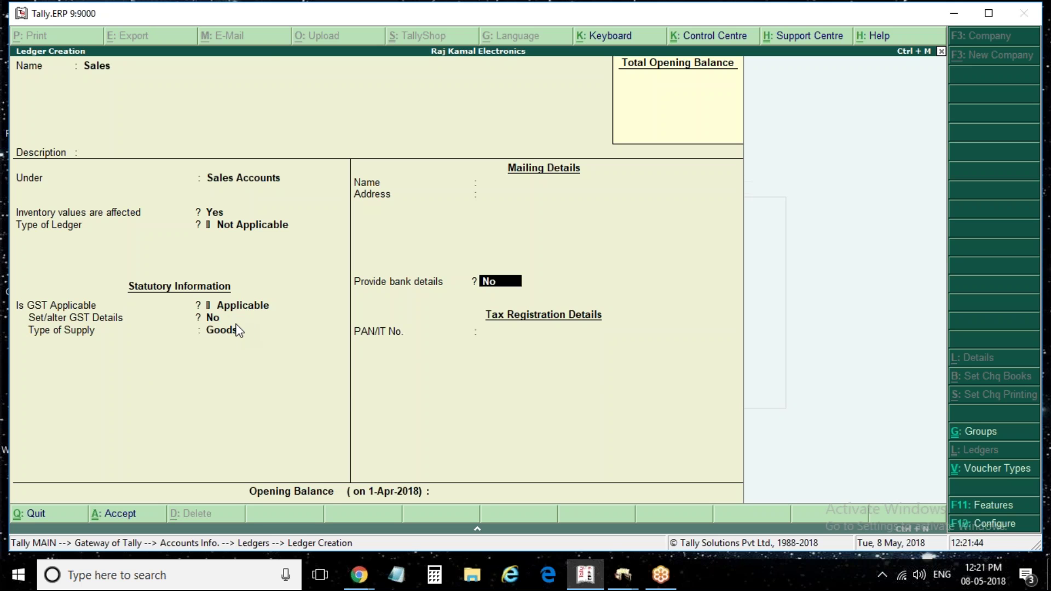
key("ctrl+a")
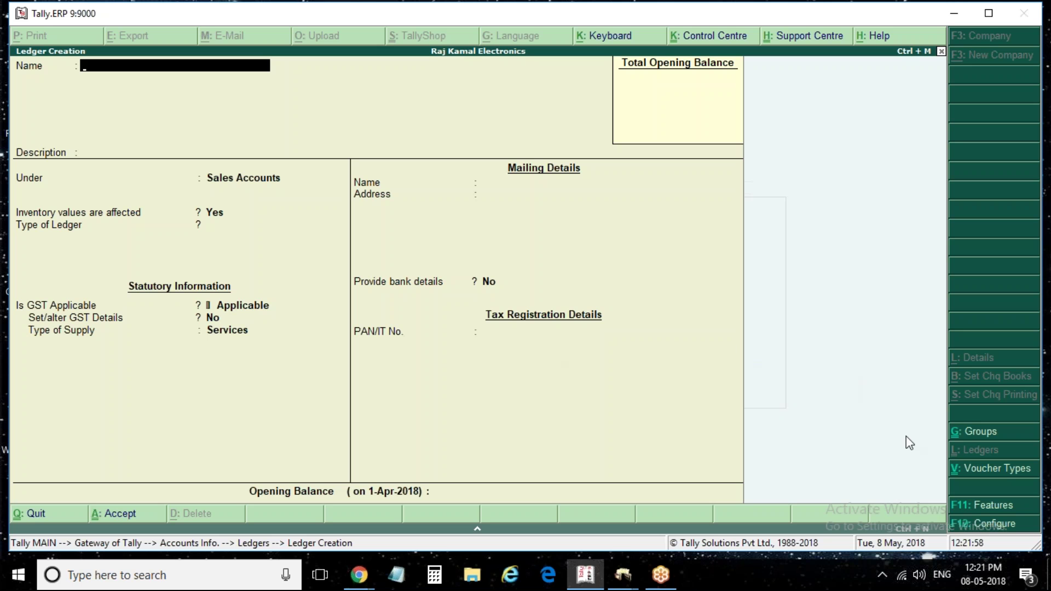
left_click(985, 504)
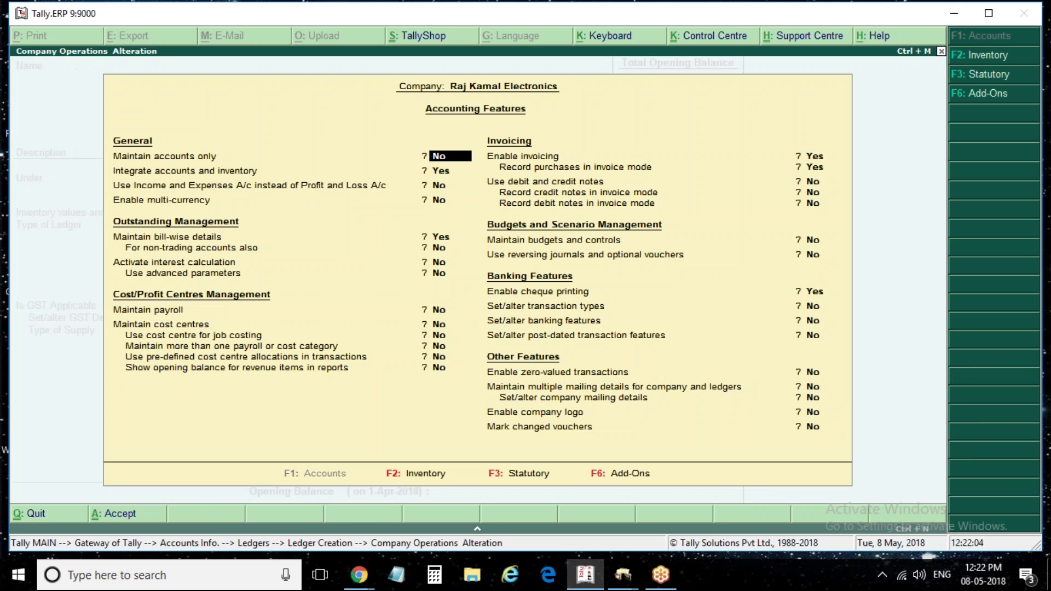
key("F3")
key("Return")
type("y")
key("Return")
key("Return")
key("Return")
key("Return")
key("Return")
key("Return")
key("Return")
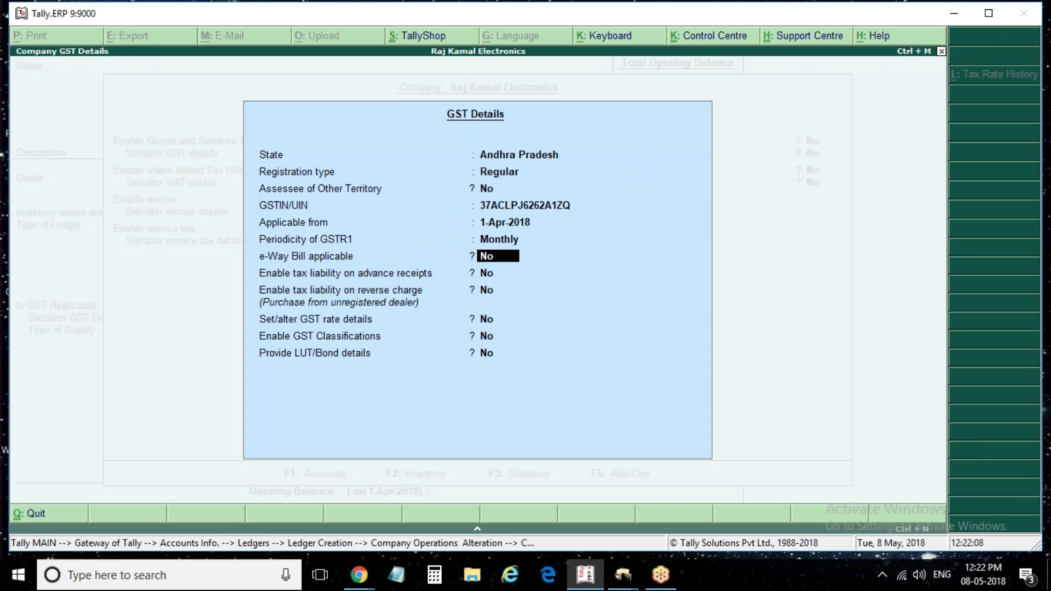
key("Return")
type("y")
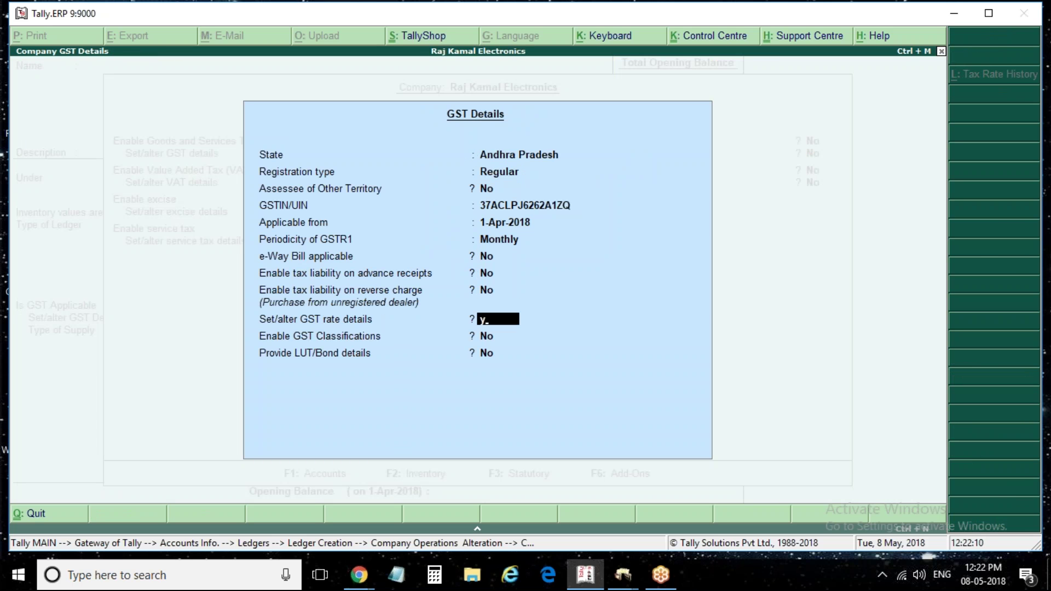
key("Return")
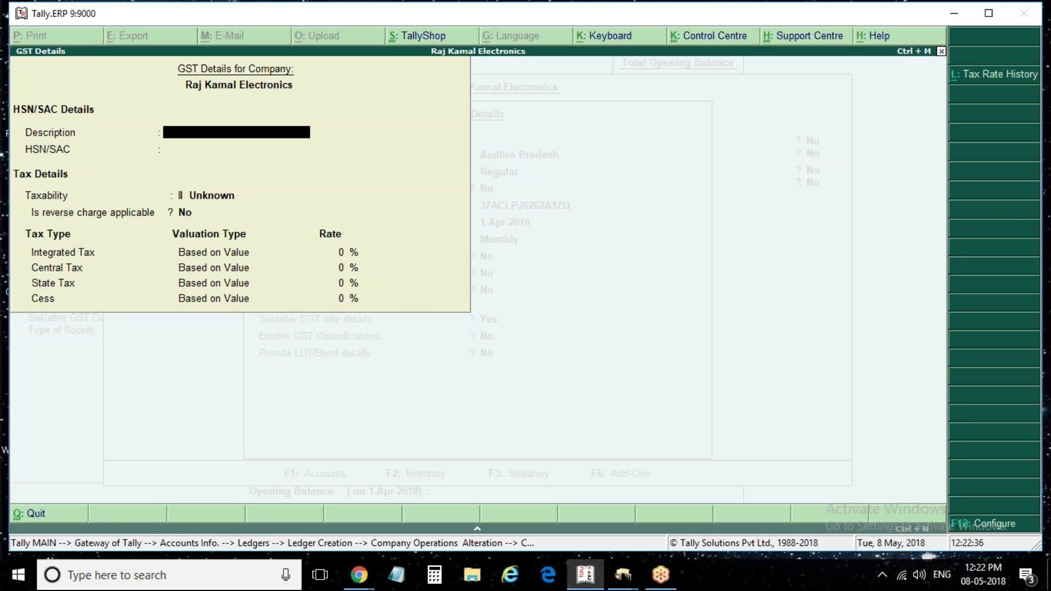
key("Escape")
key("Return")
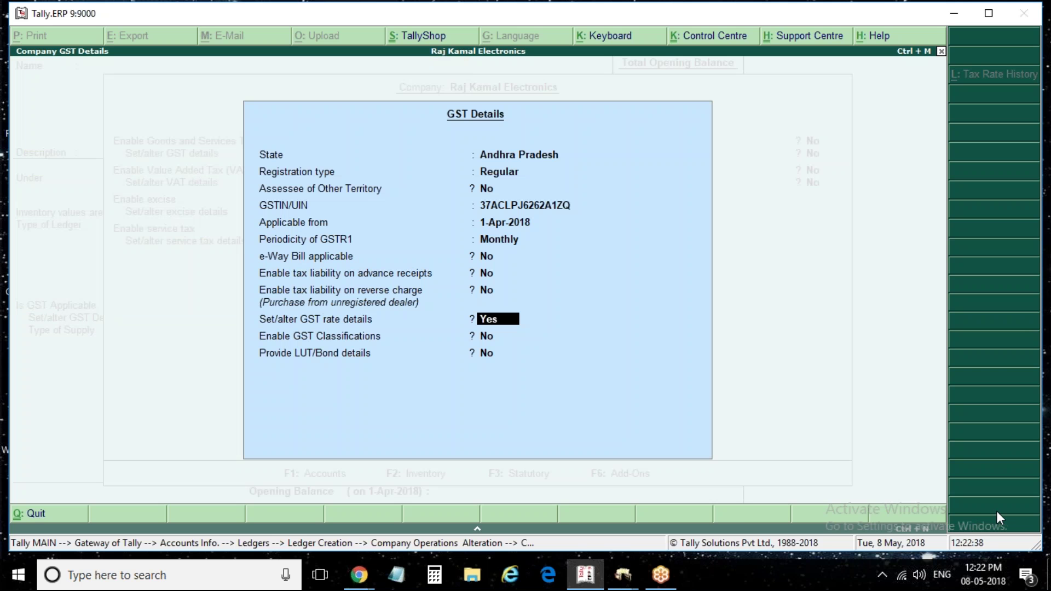
key("n")
key("ctrl+a")
key("ctrl+a")
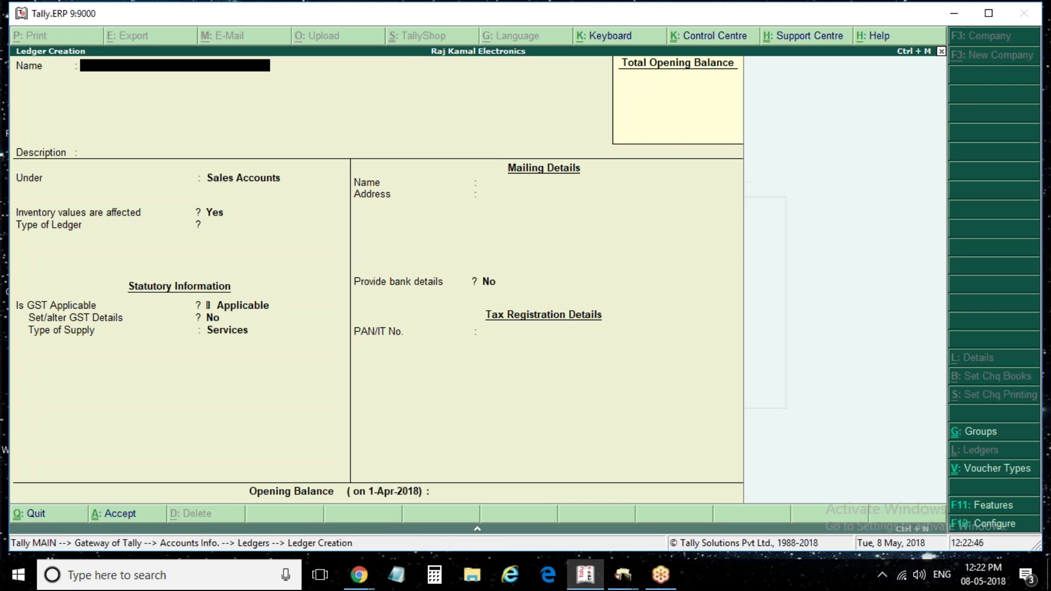
Name the ledger Purchase and place it under Purchase Accounts
type("Purchase")
key("Return")
type("Purch")
key("Return")
key("Return")
key("Return")
key("Return")
key("Return")
key("Return")
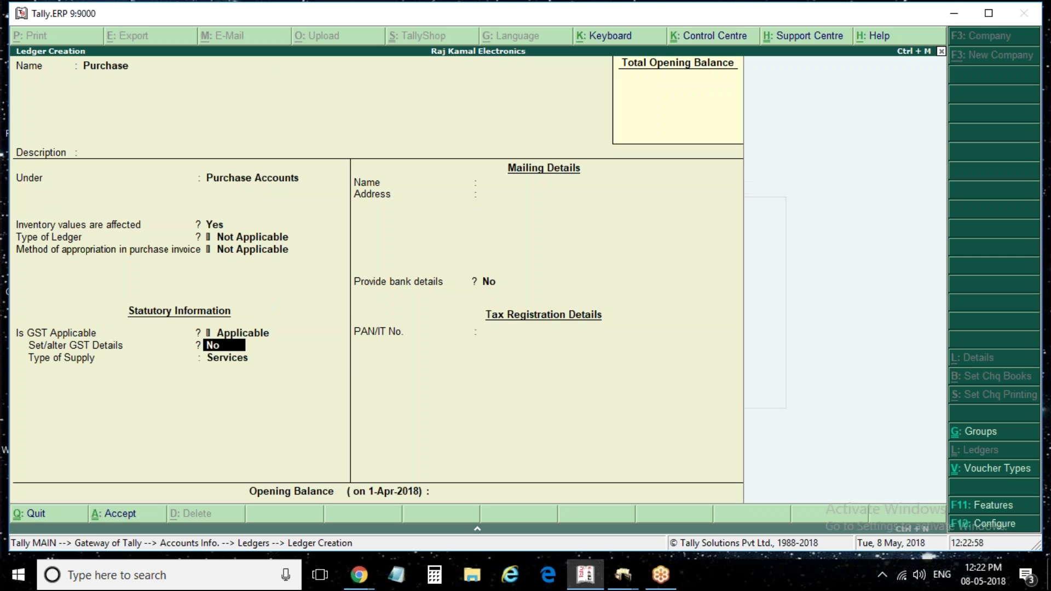
Set Goods as the type of supply, save the Purchase ledger and leave Ledger Creation
key("Return")
type("G")
key("Return")
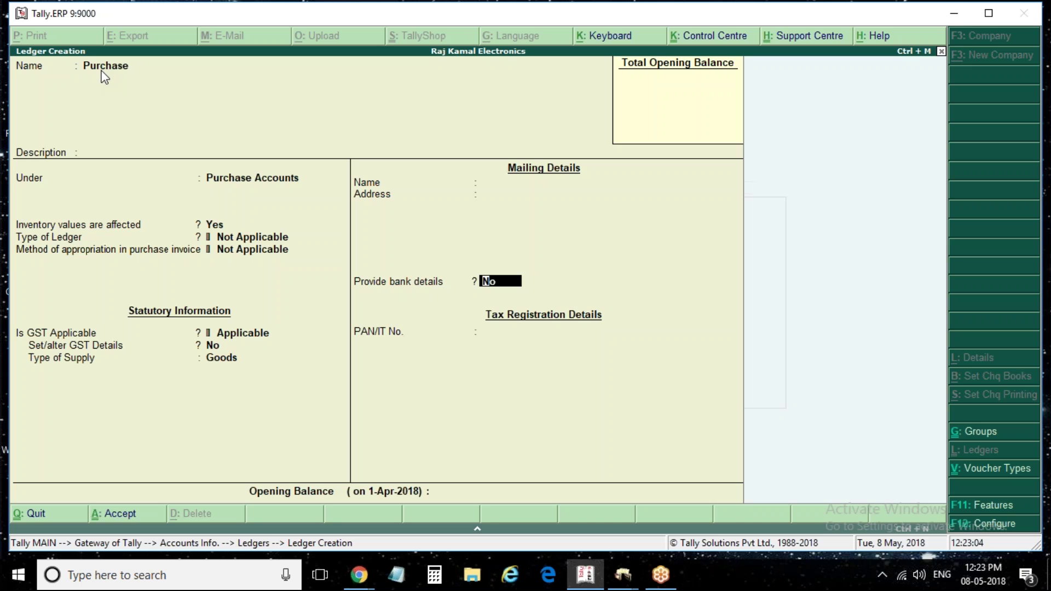
left_click(212, 225)
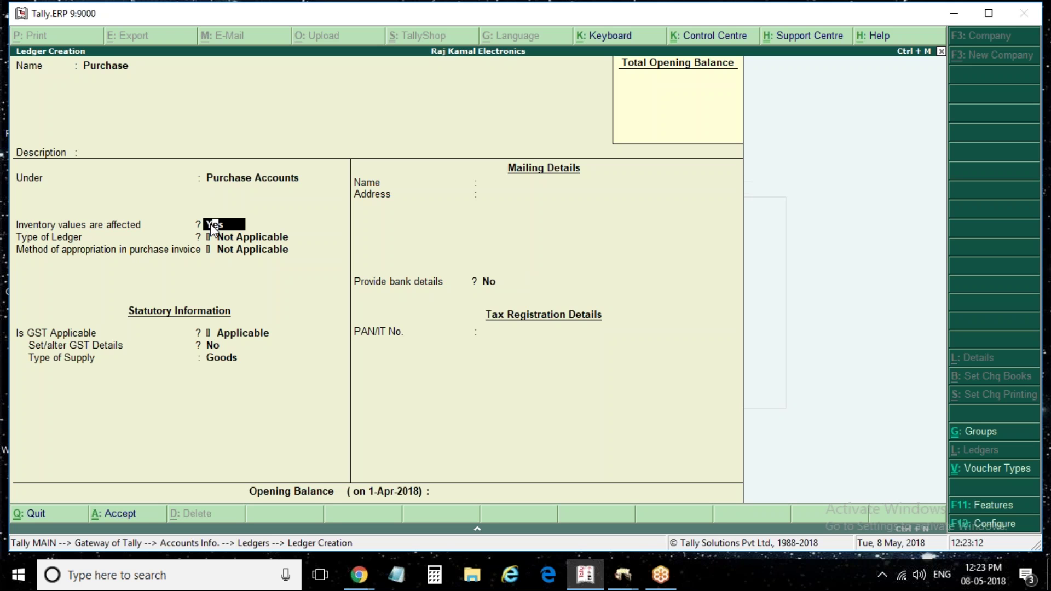
key("Return")
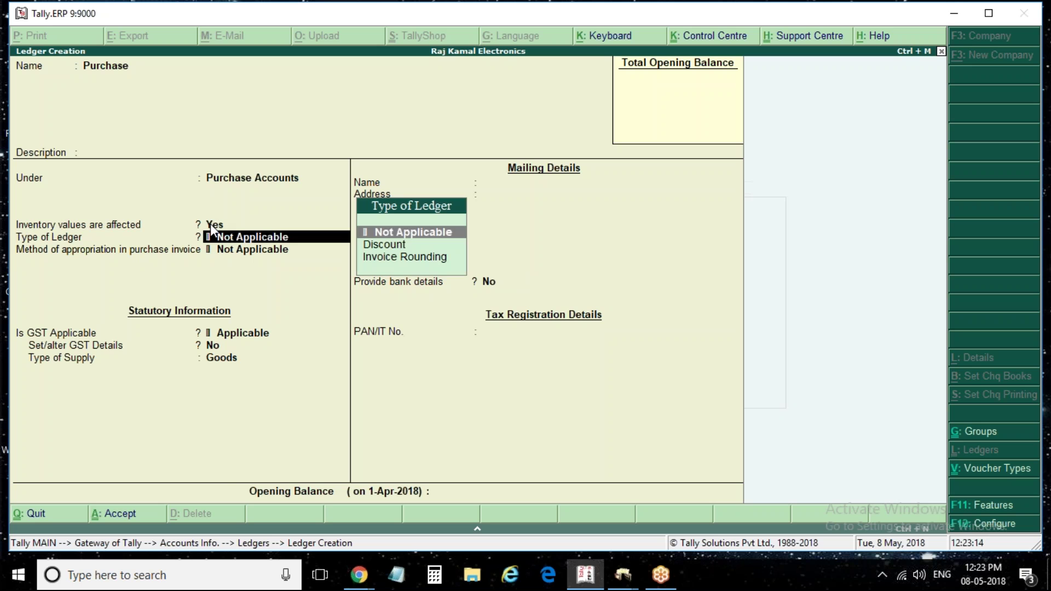
key("ctrl+a")
key("Escape")
Alter the Sales ledger so inventory values affected is No
key("Return")
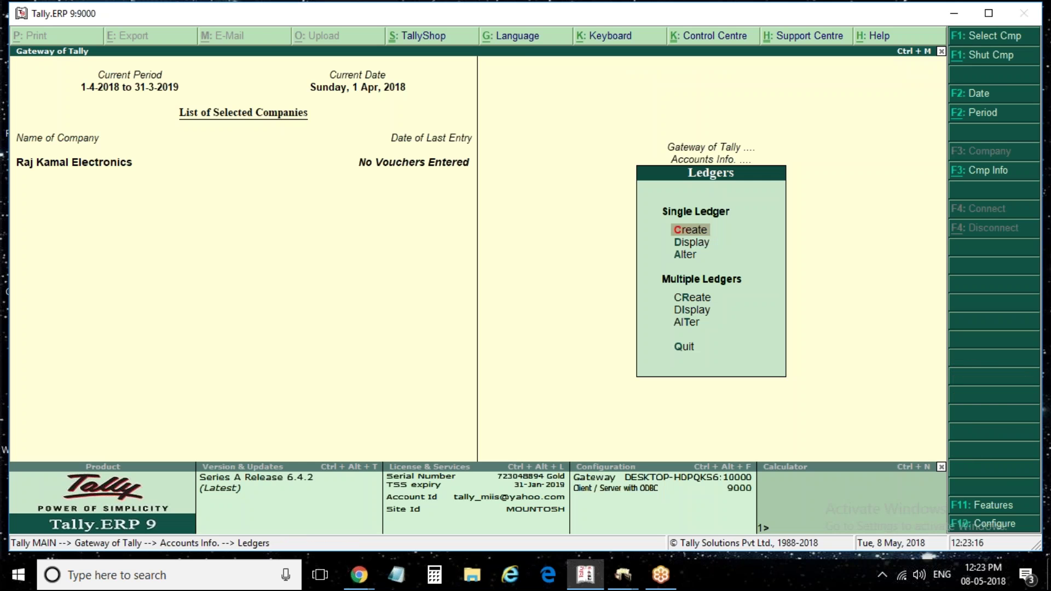
key("Down")
key("Down")
key("Return")
key("Down")
key("Down")
key("Down")
key("Down")
key("Return")
key("Return")
key("Return")
key("Return")
key("n")
key("ctrl+a")
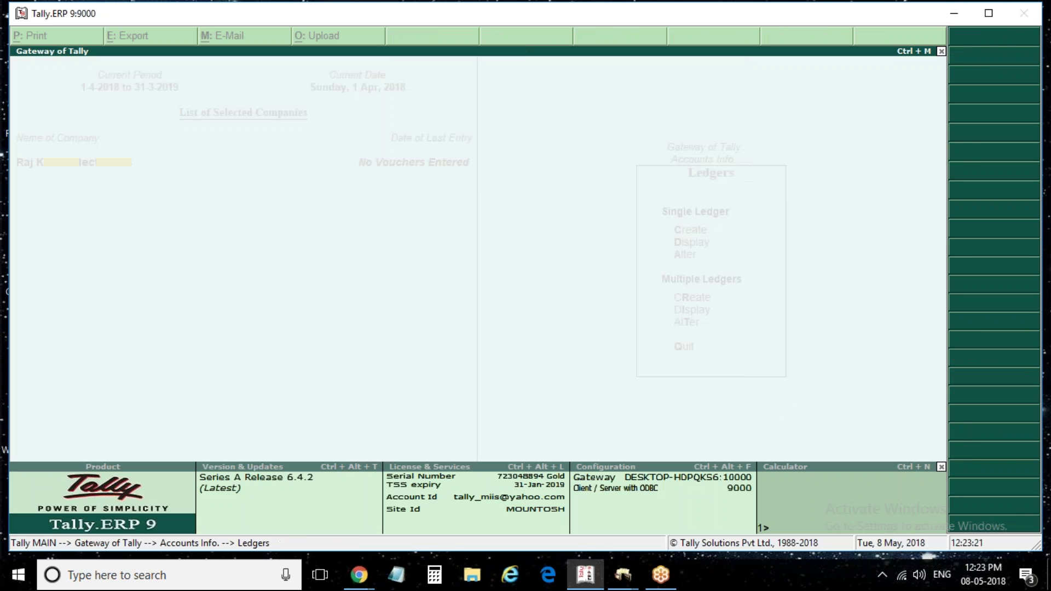
Create the Cgst ledger under Duties & Taxes as GST Central Tax
key("Escape")
key("Escape")
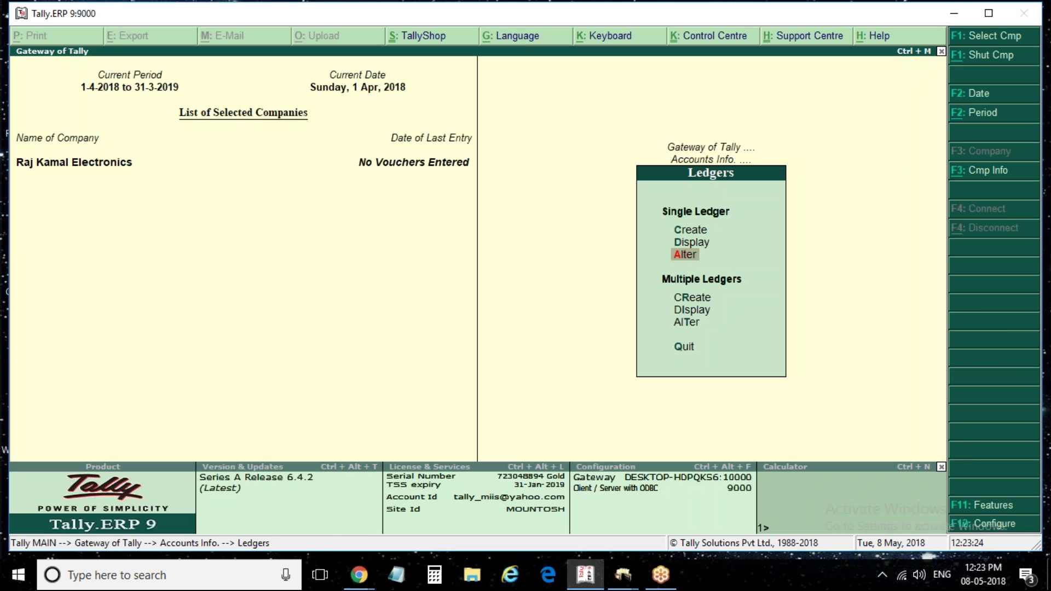
key("Up")
key("Up")
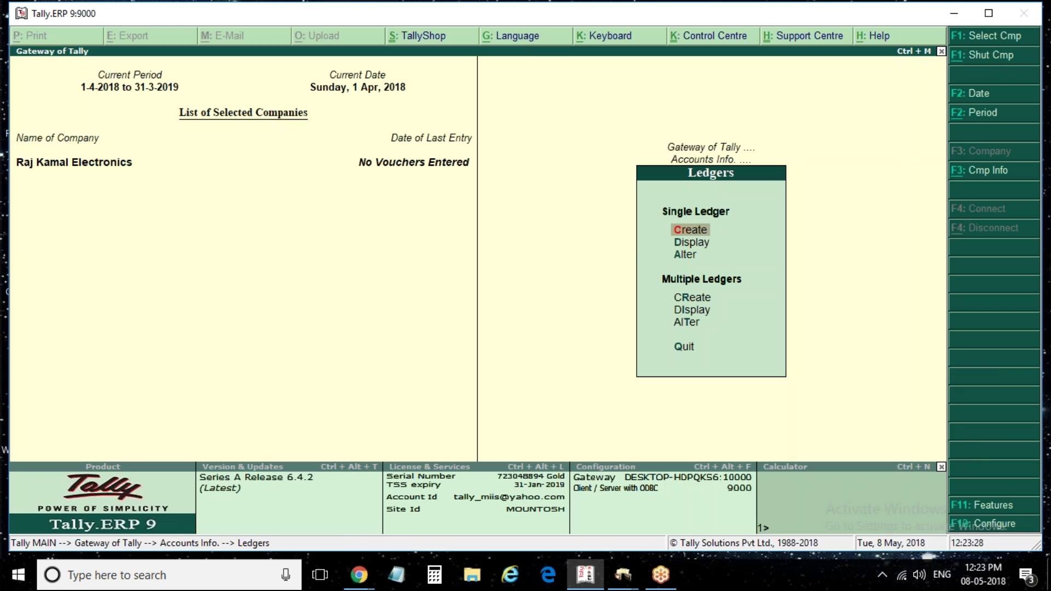
key("Return")
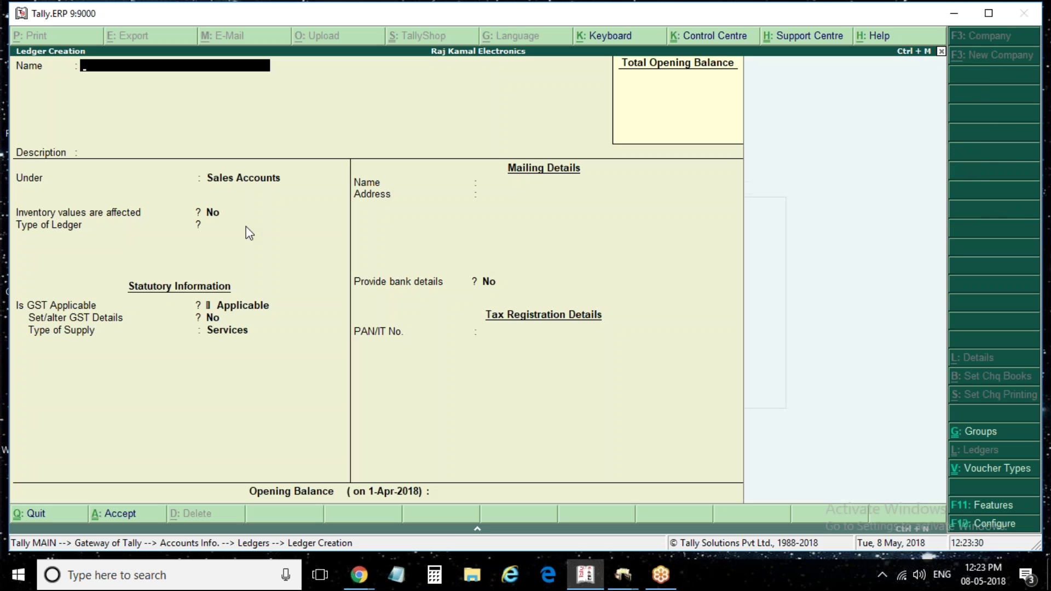
type("Cgst")
key("Return")
key("Return")
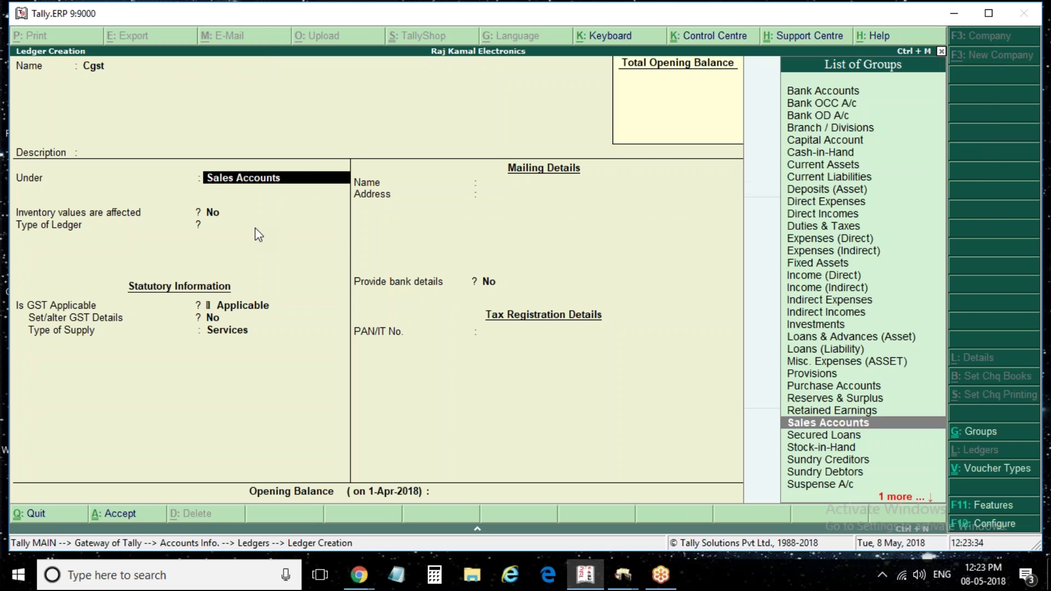
type("Dutie")
key("Return")
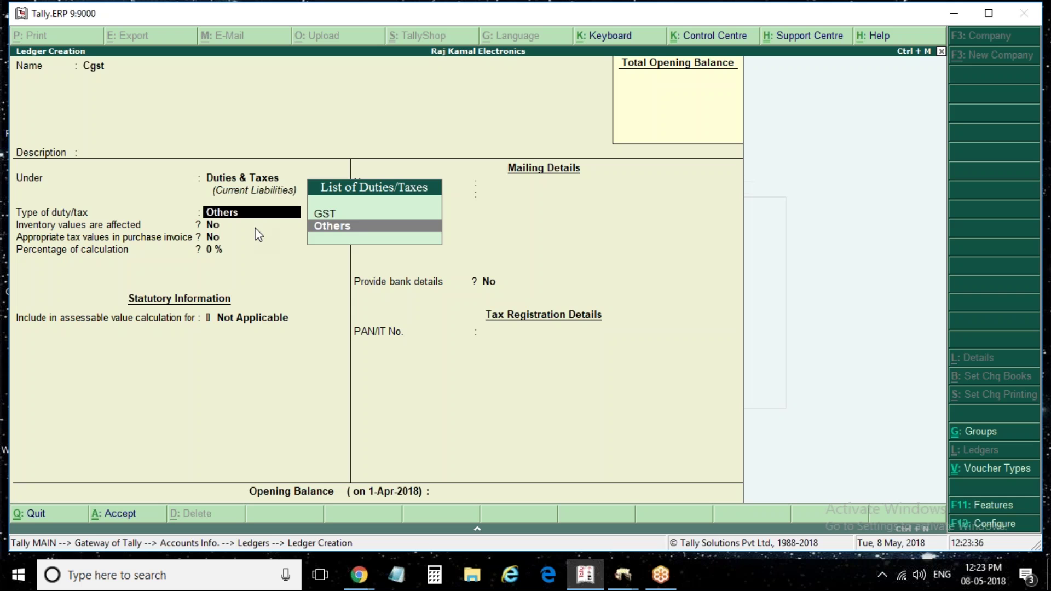
key("Up")
key("Return")
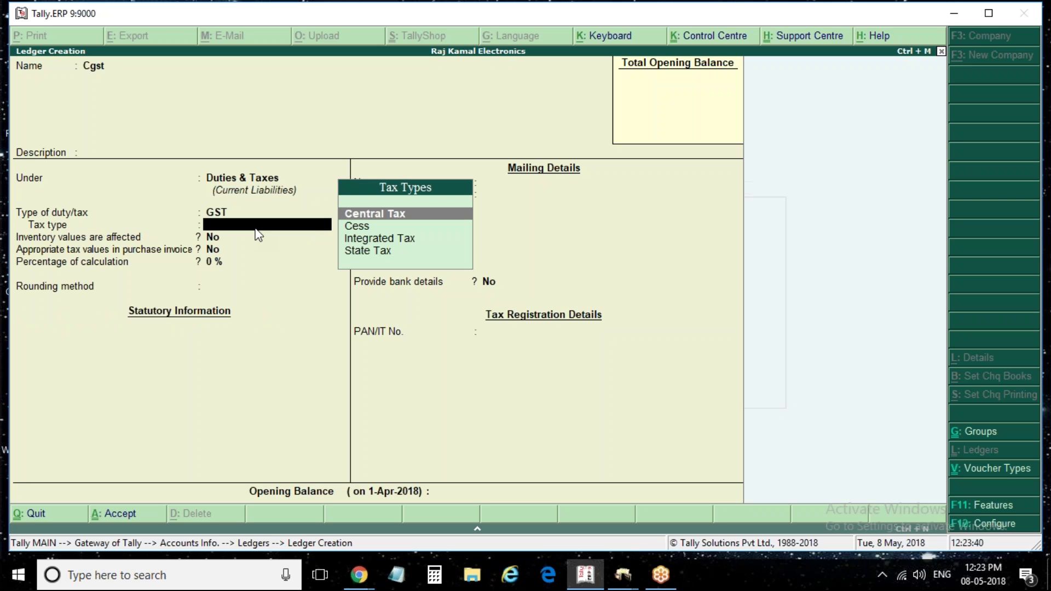
key("Return")
key("Return")
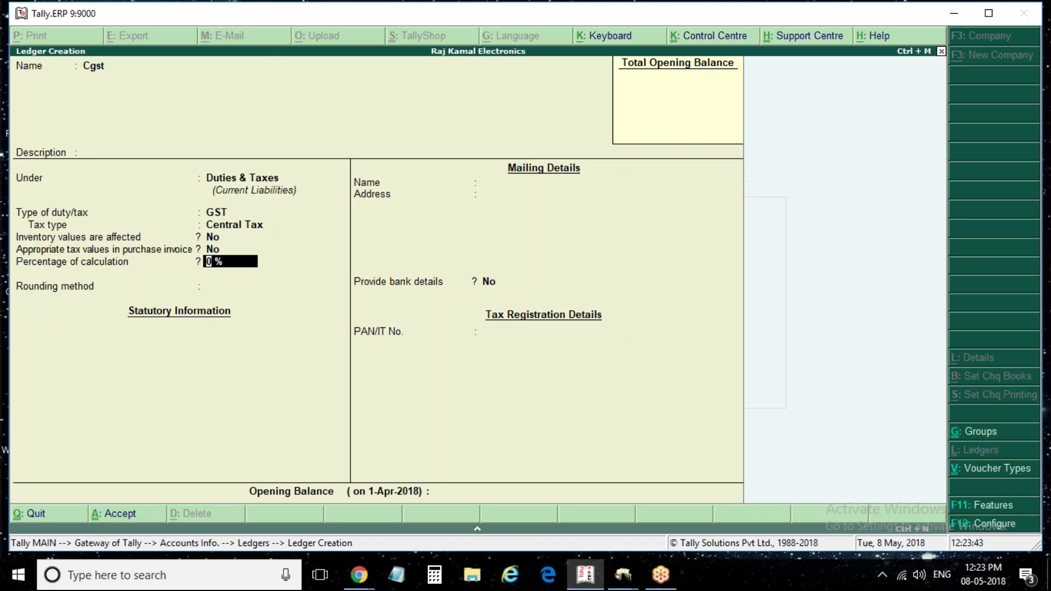
key("ctrl+a")
Create the Sgst ledger under Duties & Taxes as GST State Tax, then exit to Accounts Info
type("Sgst")
key("Return")
key("Return")
key("Return")
key("Up")
key("Return")
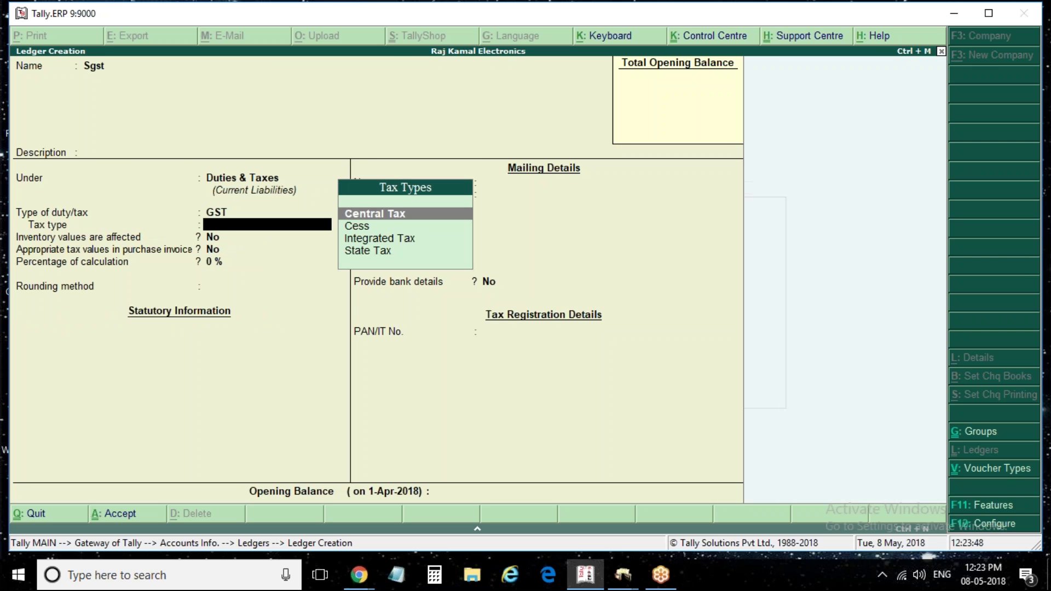
type("s")
key("Return")
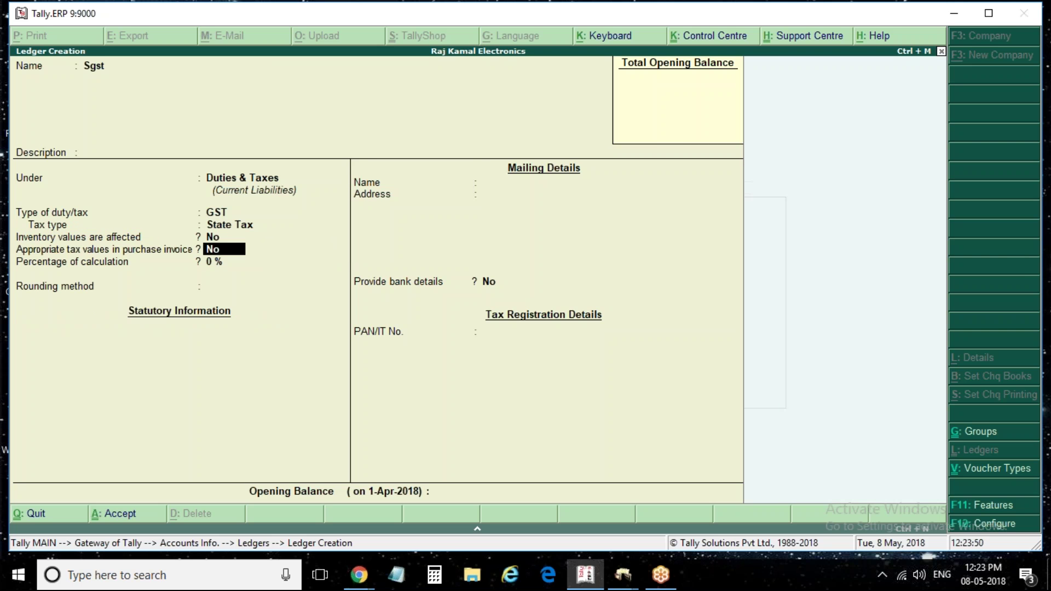
key("ctrl+a")
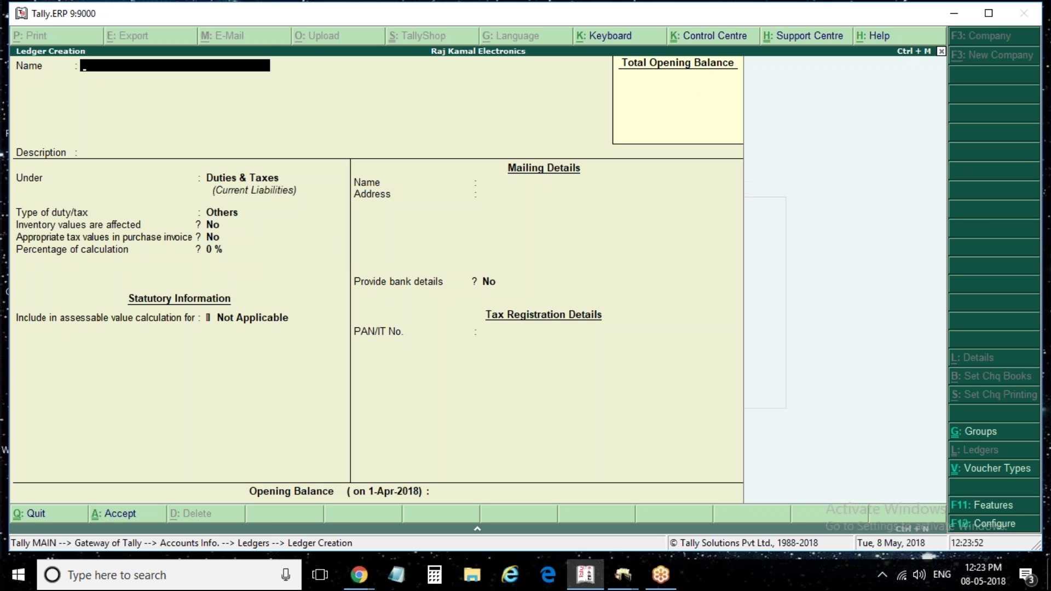
key("Escape")
key("Return")
key("Escape")
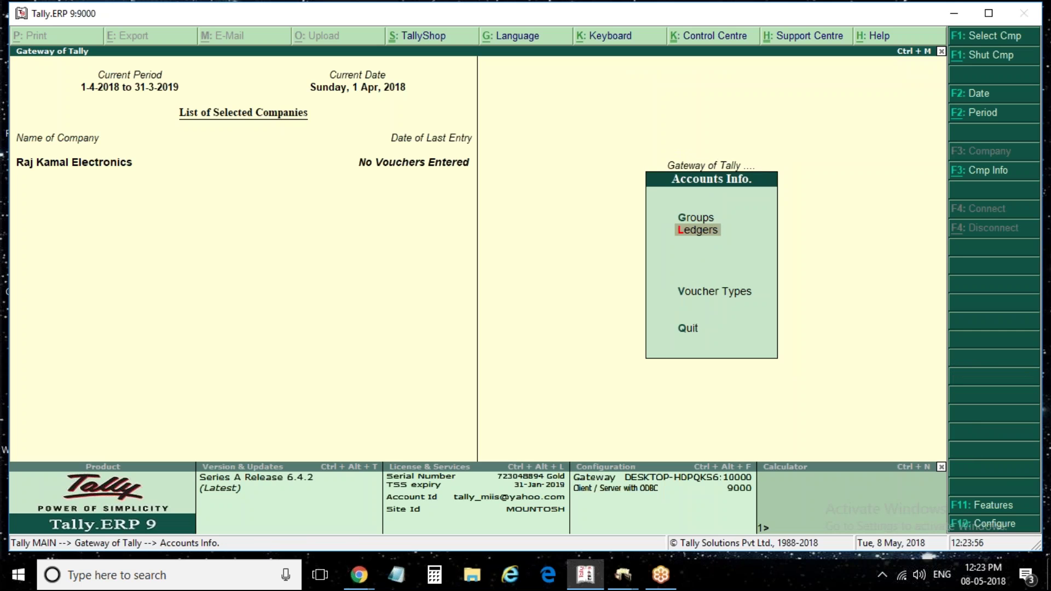
Go from the Gateway through Inventory Info to the Units of Measure menu
key("Escape")
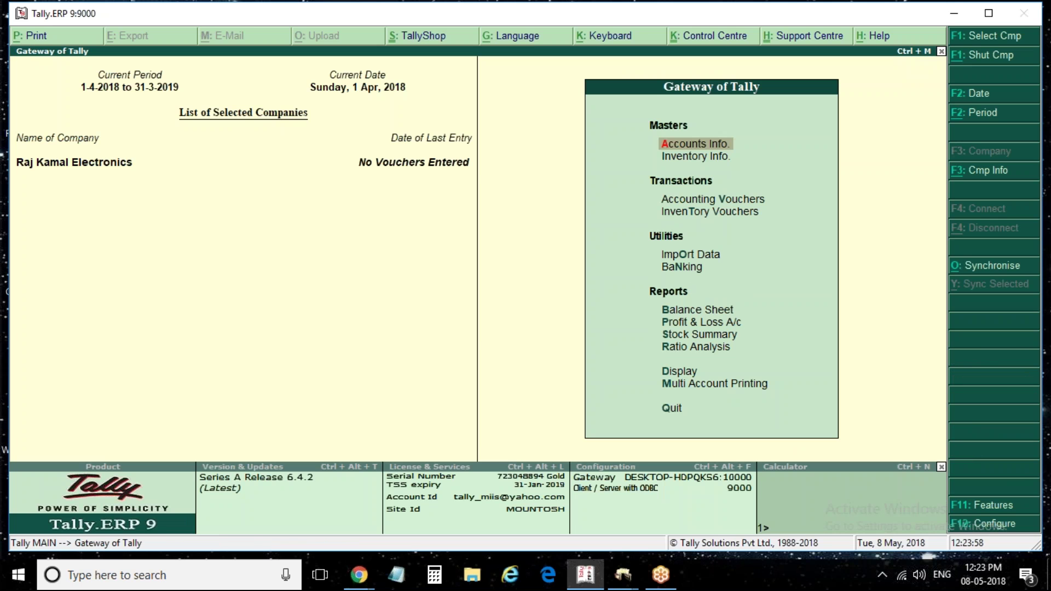
key("Down")
key("Return")
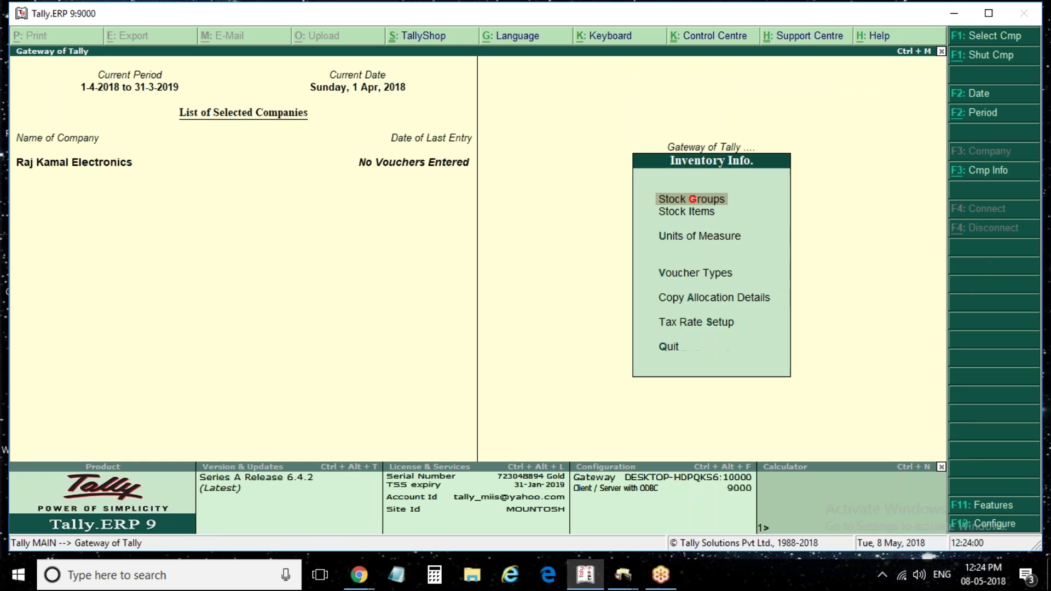
key("Down")
key("Return")
key("Return")
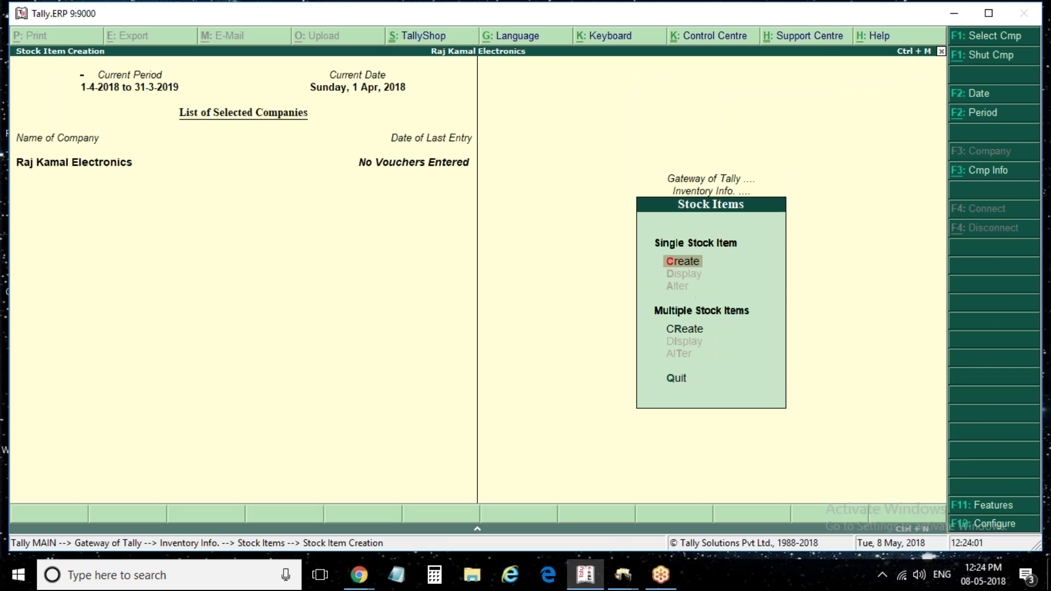
key("Escape")
key("y")
key("Escape")
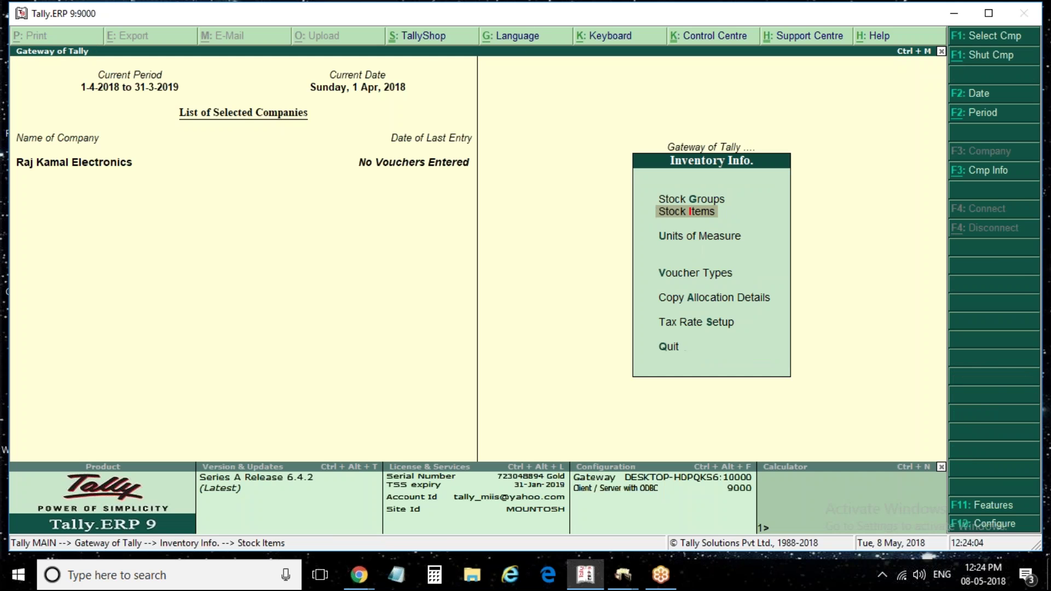
key("Down")
key("Return")
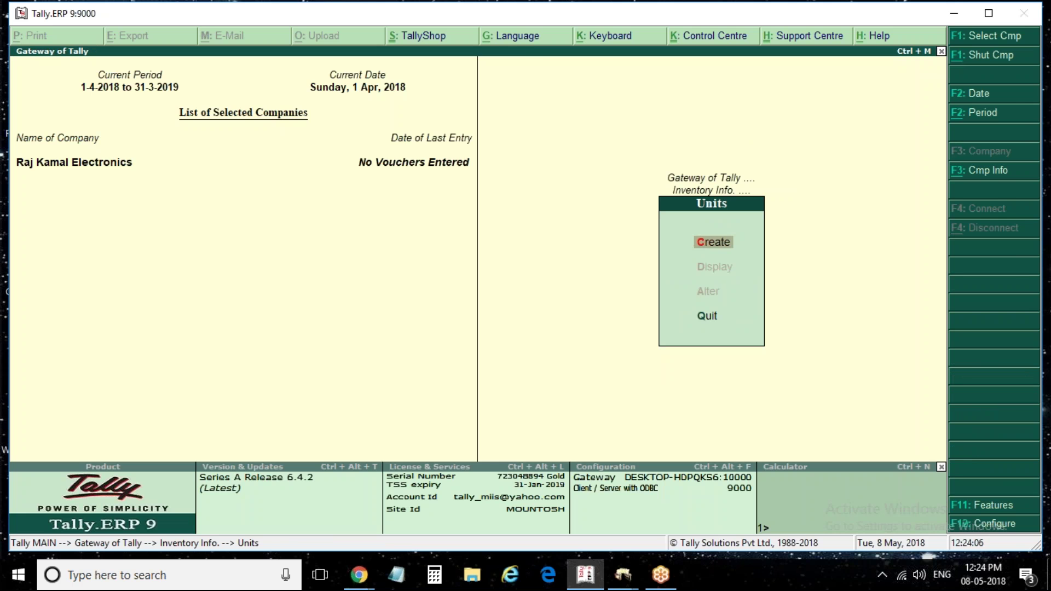
Create simple unit pcs with formal name Pieces and UQC PCS-PIECES, then return to Inventory Info
key("Return")
type("n")
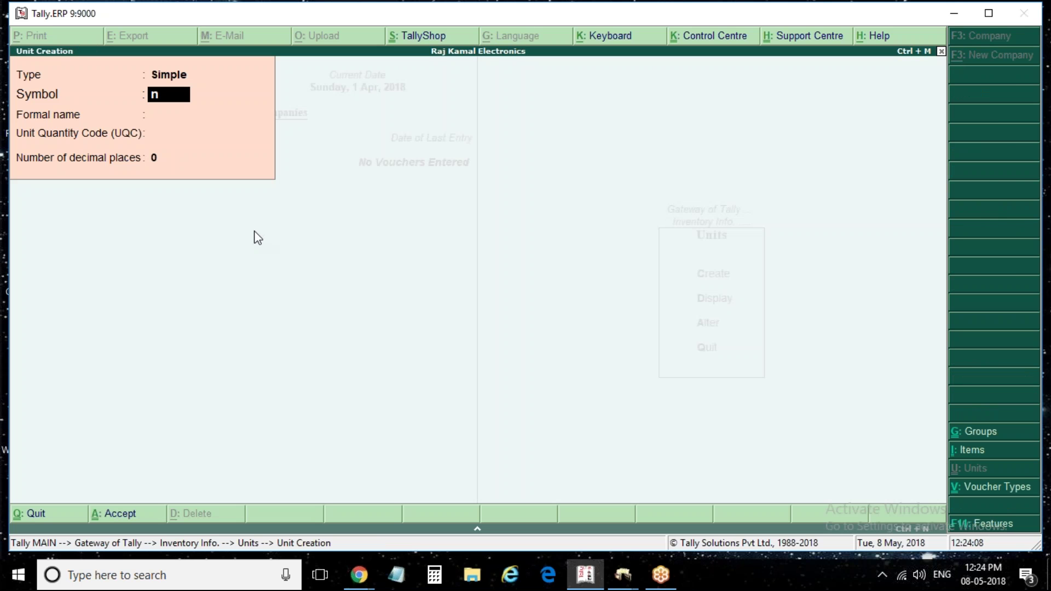
key("BackSpace")
type("pcs")
key("Return")
type("Pieces")
key("Return")
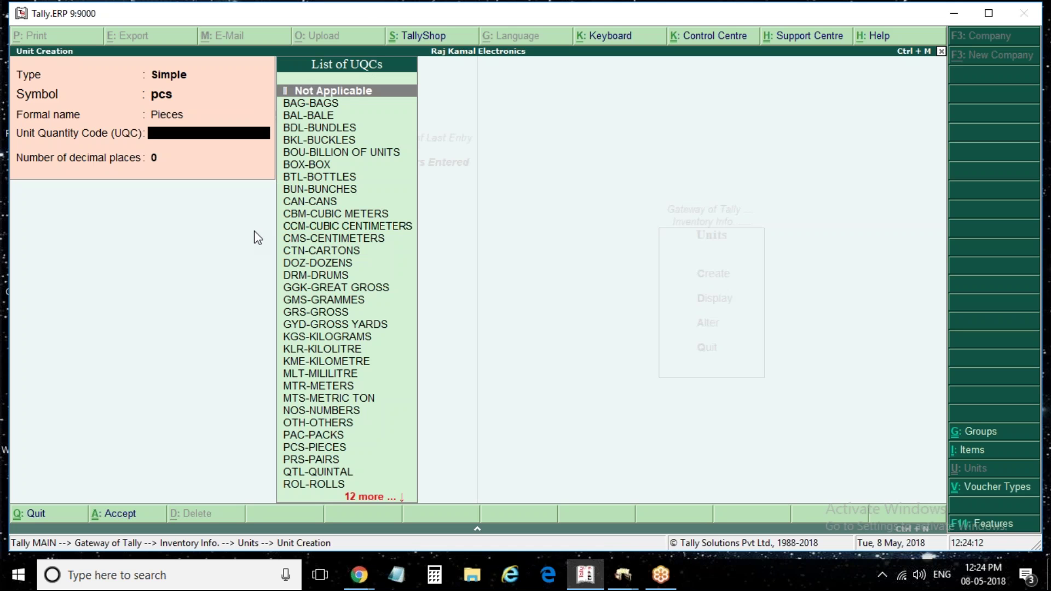
type("p")
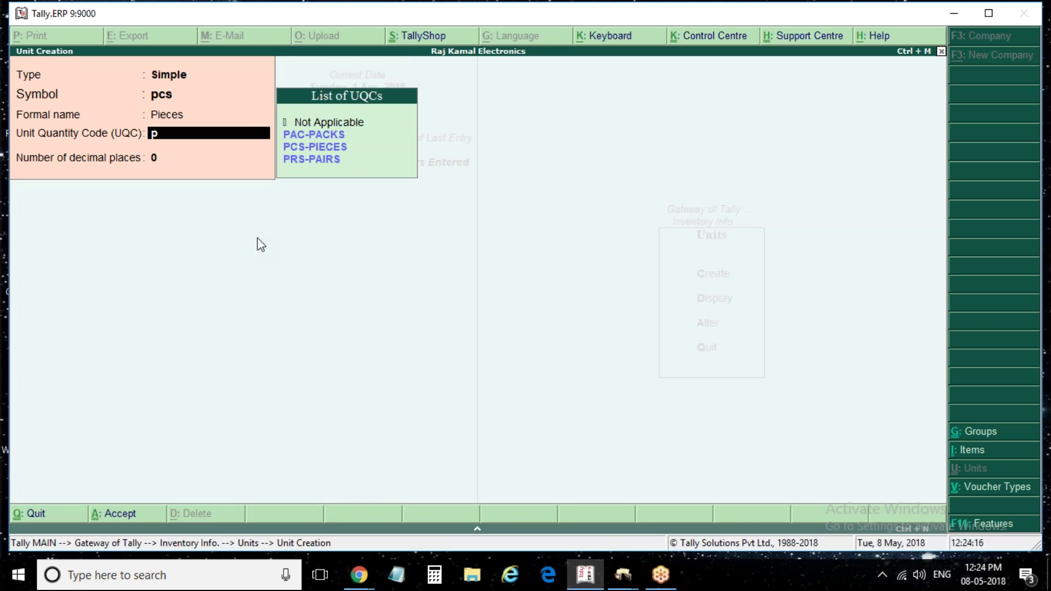
key("Down")
key("Down")
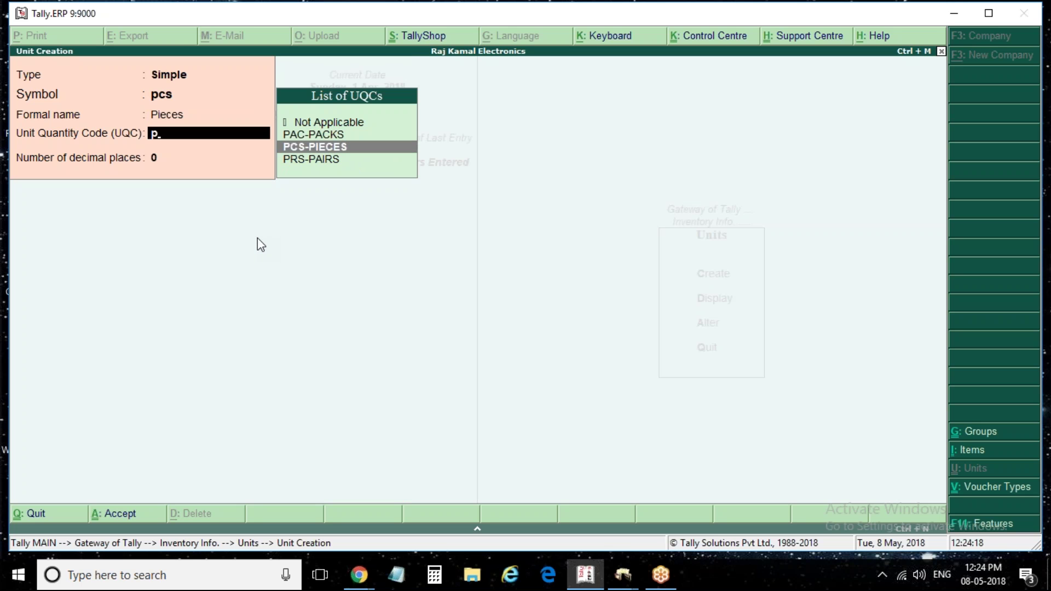
key("Return")
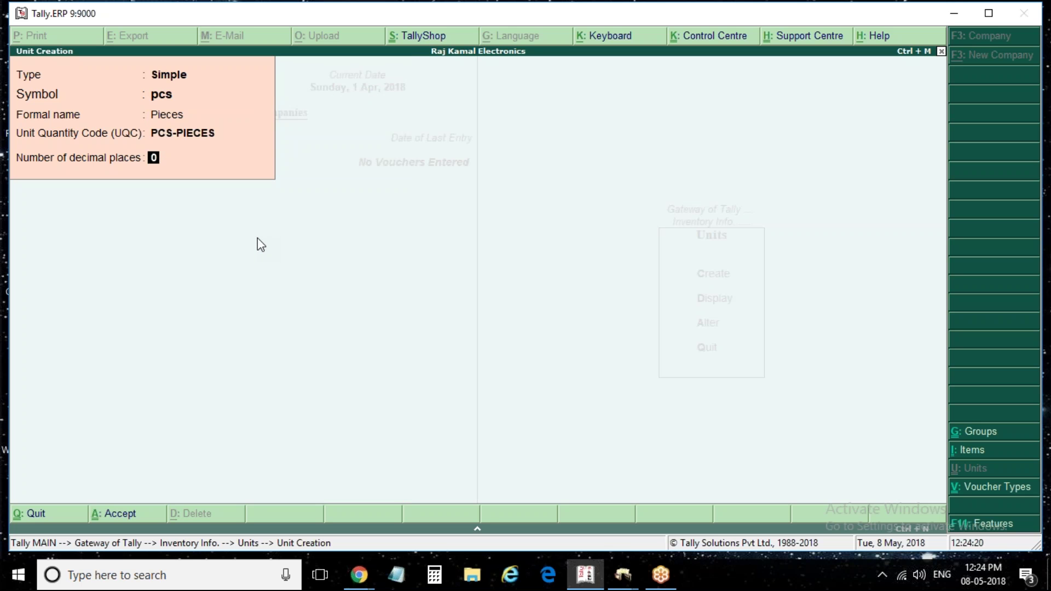
key("ctrl+a")
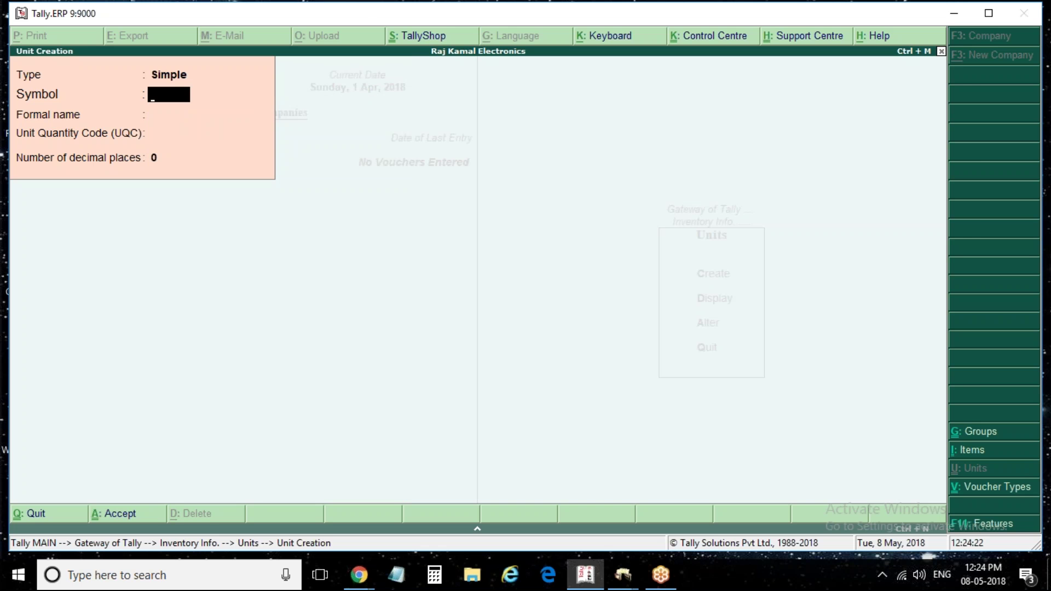
key("Escape")
key("Return")
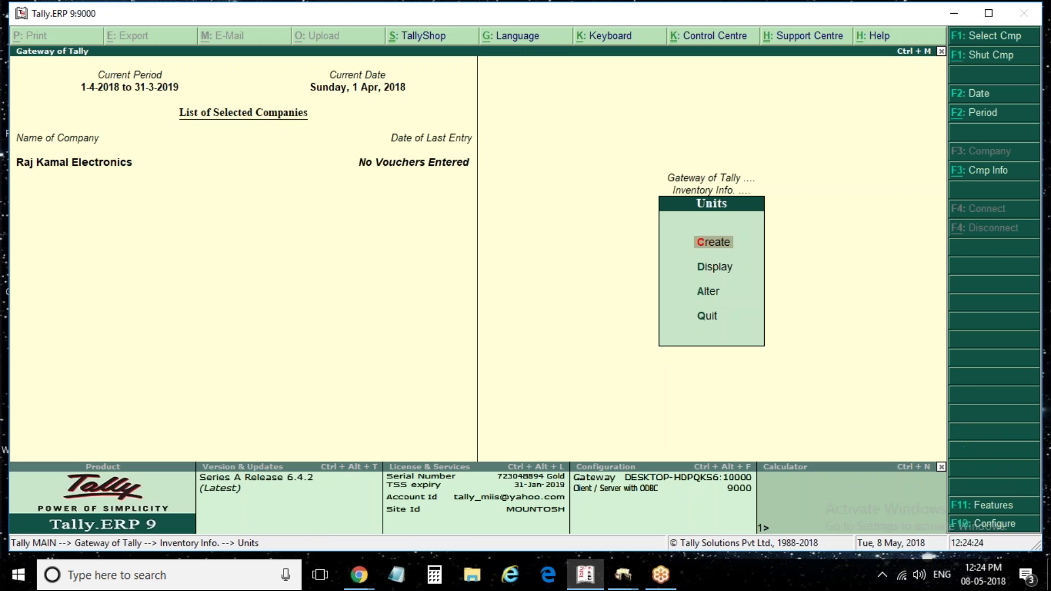
key("Escape")
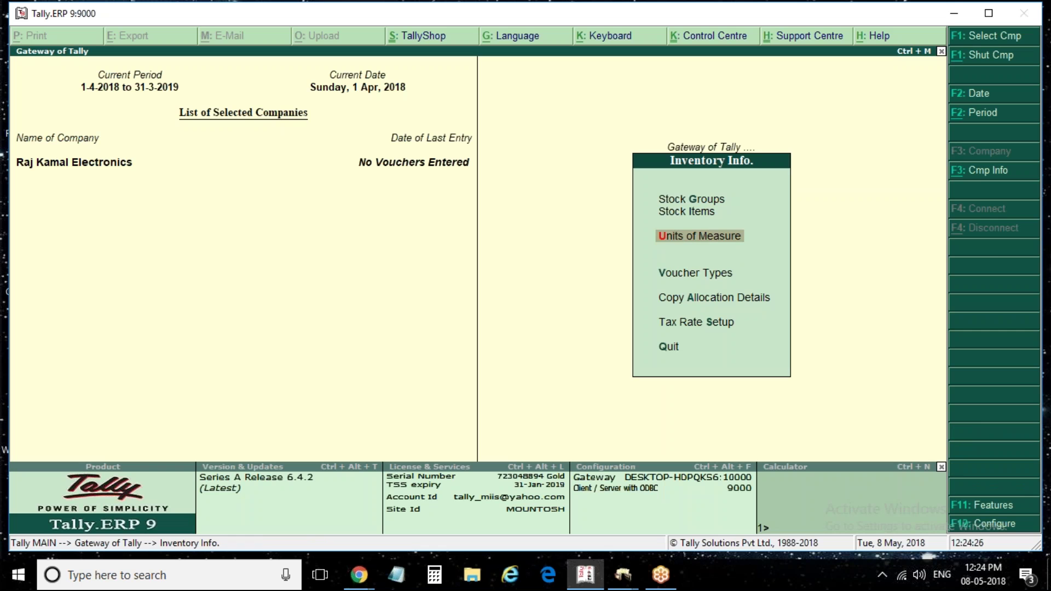
Create a new stock item named Voltas Cooler with unit pcs
key("Escape")
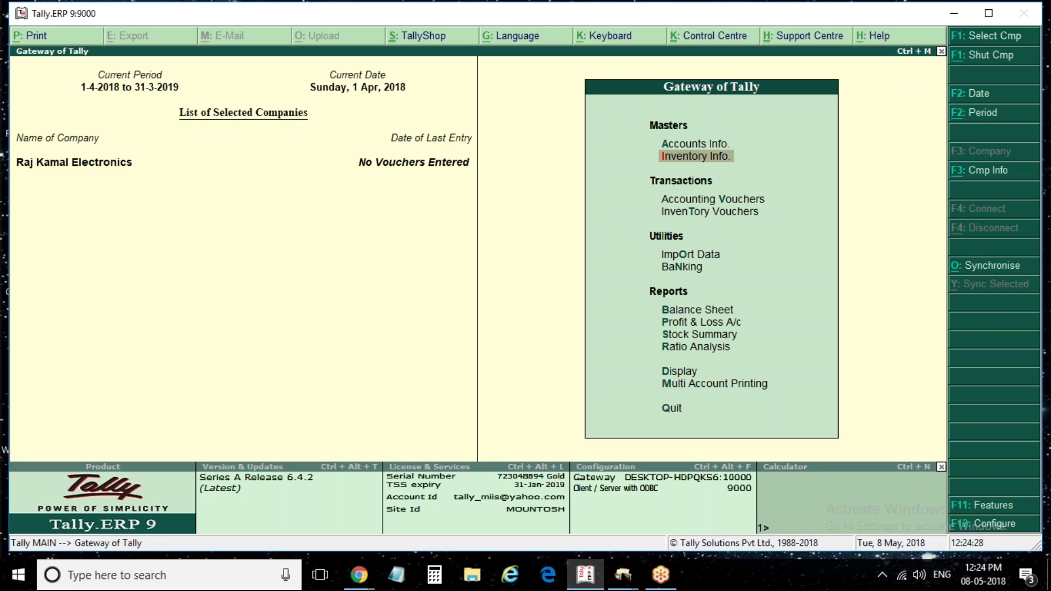
key("Down")
key("Down")
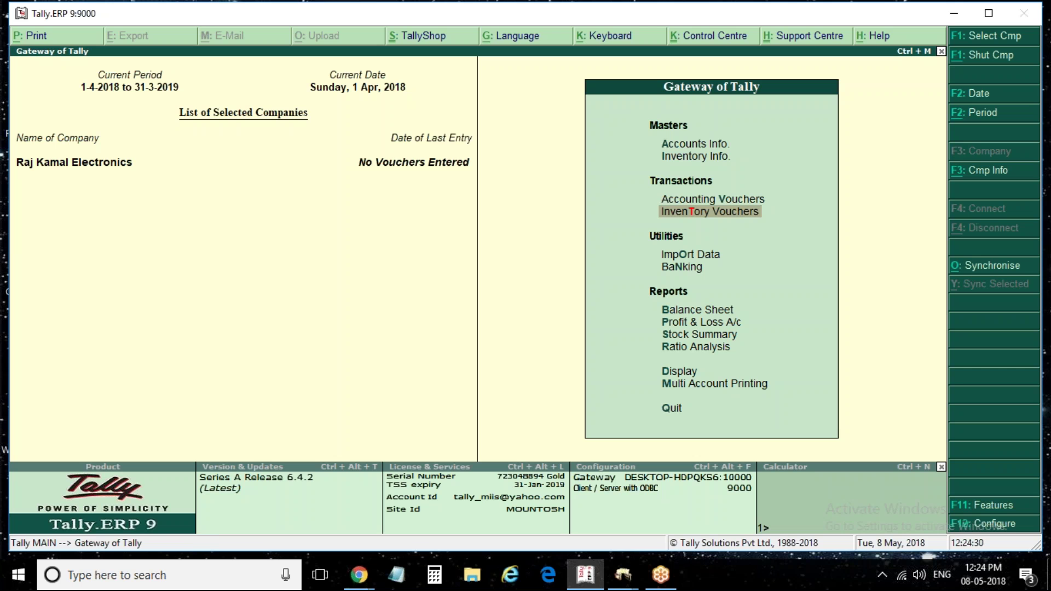
key("Up")
key("Up")
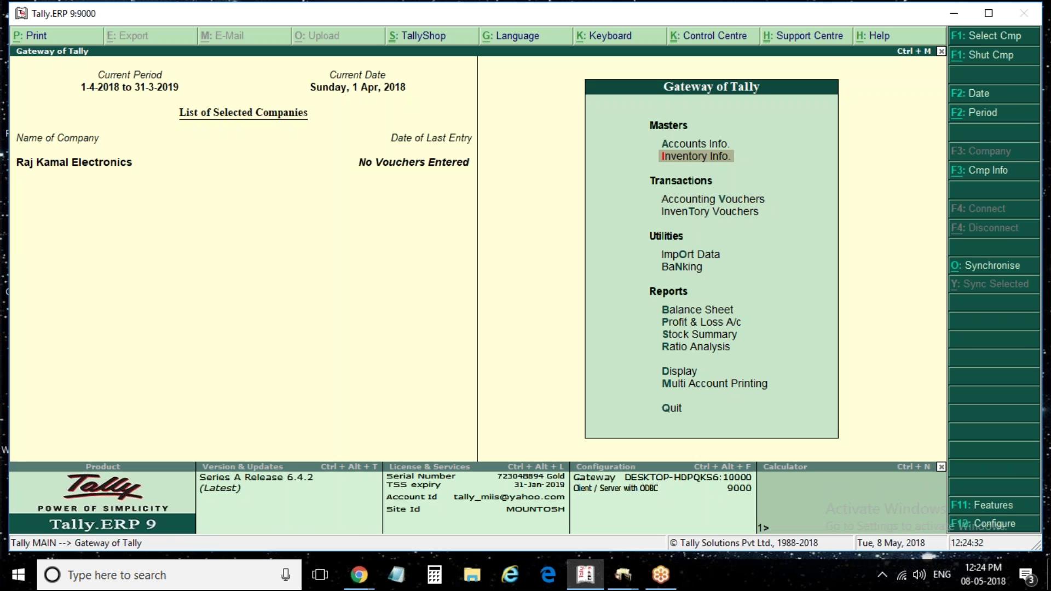
key("Return")
key("Down")
key("Return")
key("Return")
type("Voltas Cooler")
key("Return")
key("Return")
key("Return")
key("Return")
key("Return")
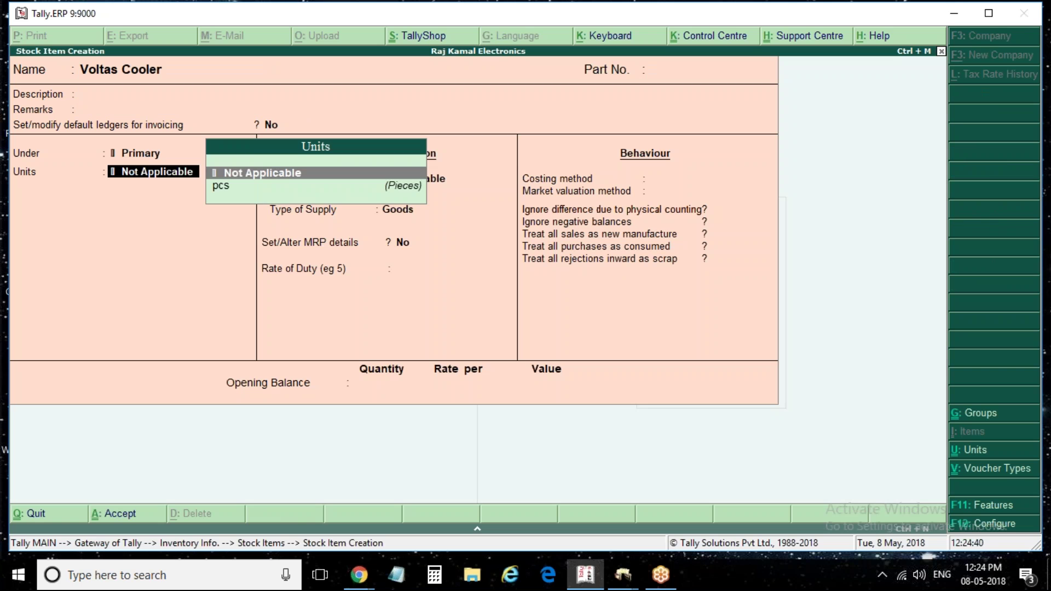
key("Down")
key("Return")
key("Return")
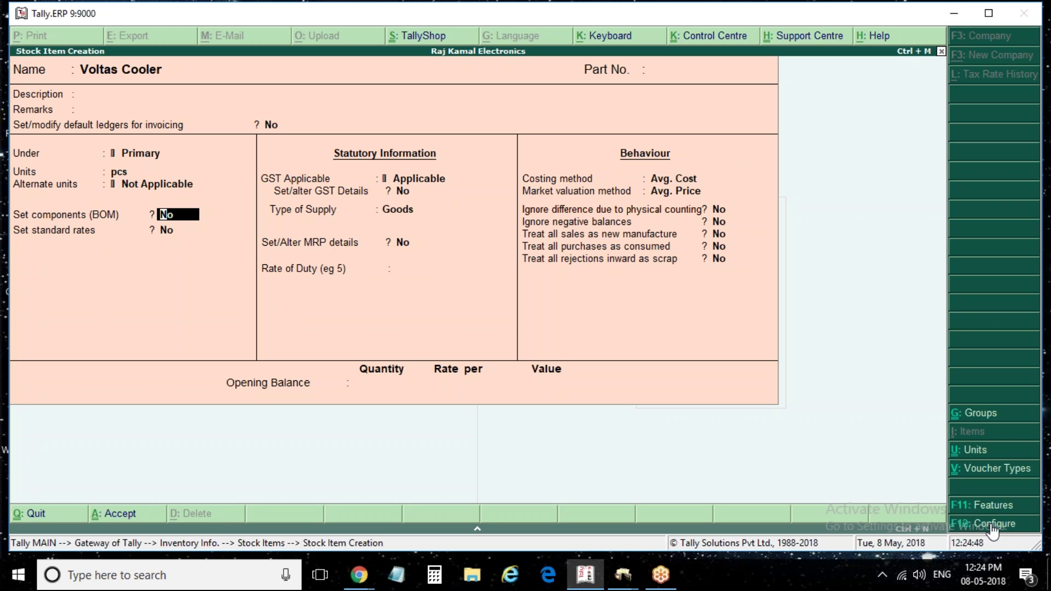
In F12 configuration, turn off MRP, part numbers, description, standard rates and BOM; keep group Primary
left_click(992, 523)
key("Return")
key("Return")
key("Return")
key("n")
key("Return")
key("n")
key("n")
key("n")
key("n")
key("n")
key("n")
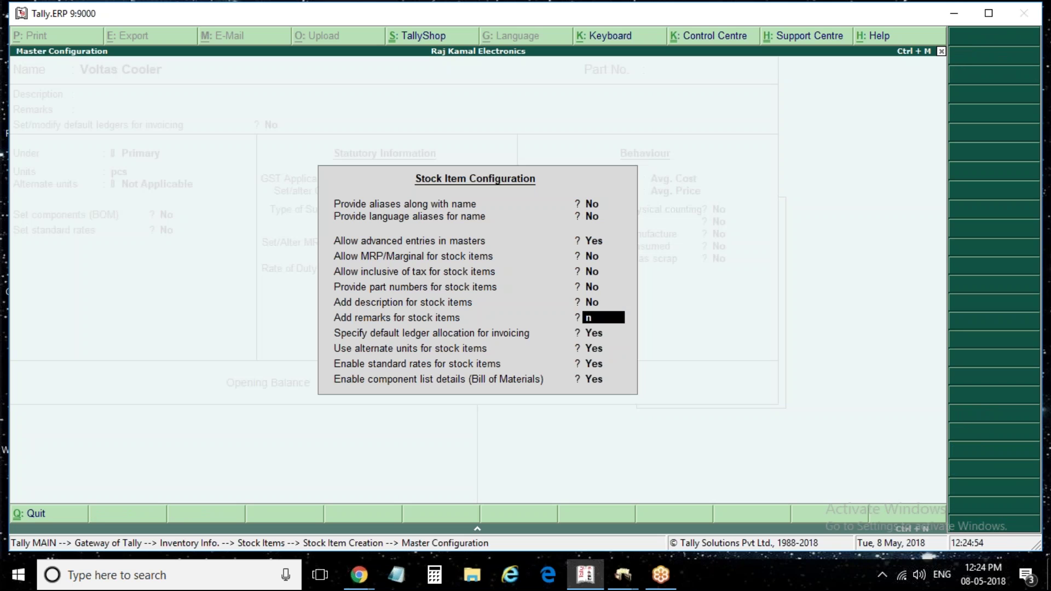
key("n")
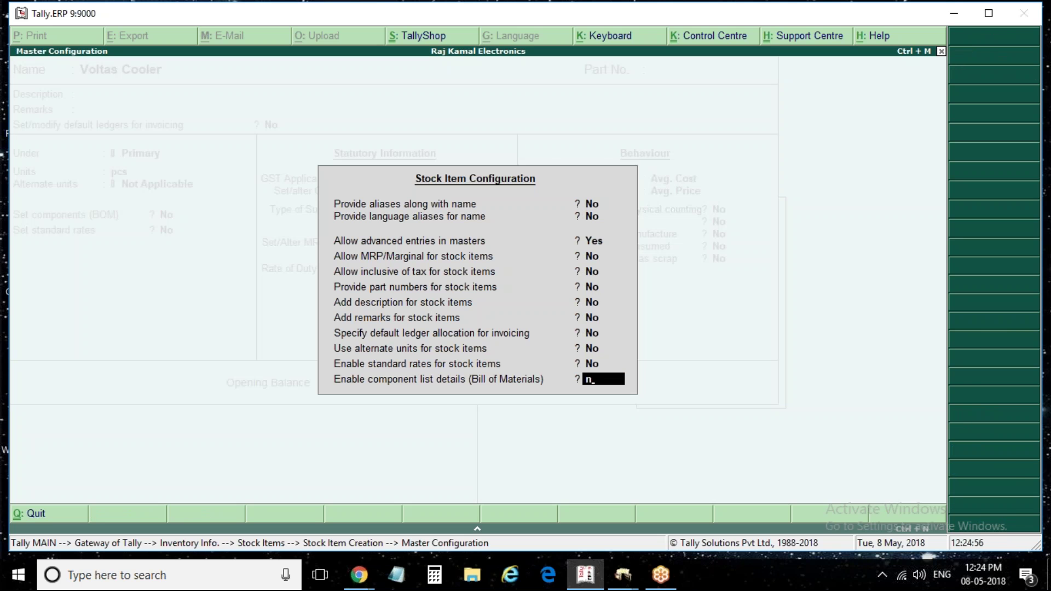
key("Return")
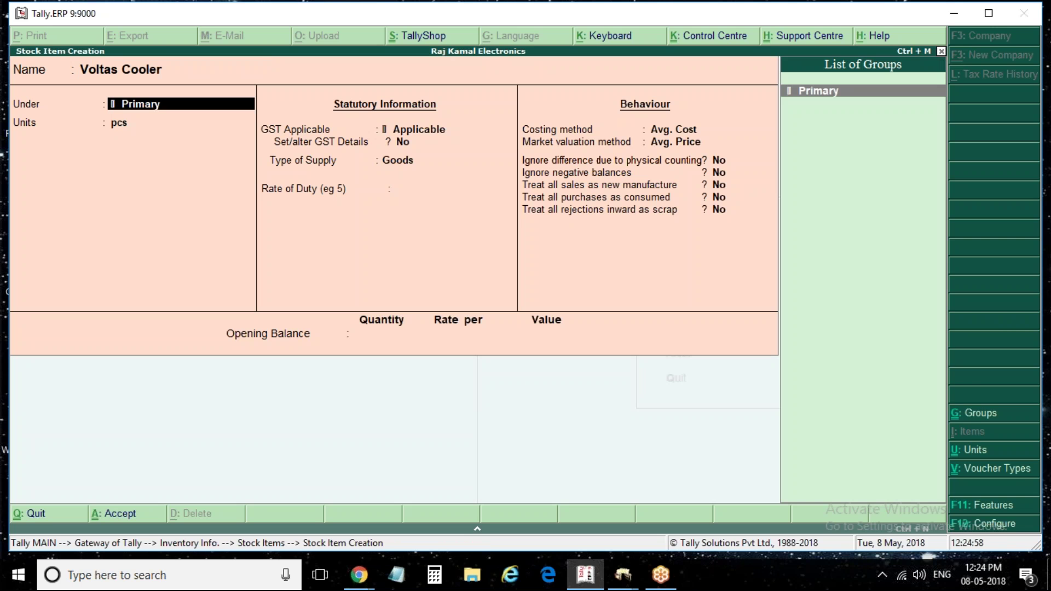
key("Return")
key("Return")
key("Return")
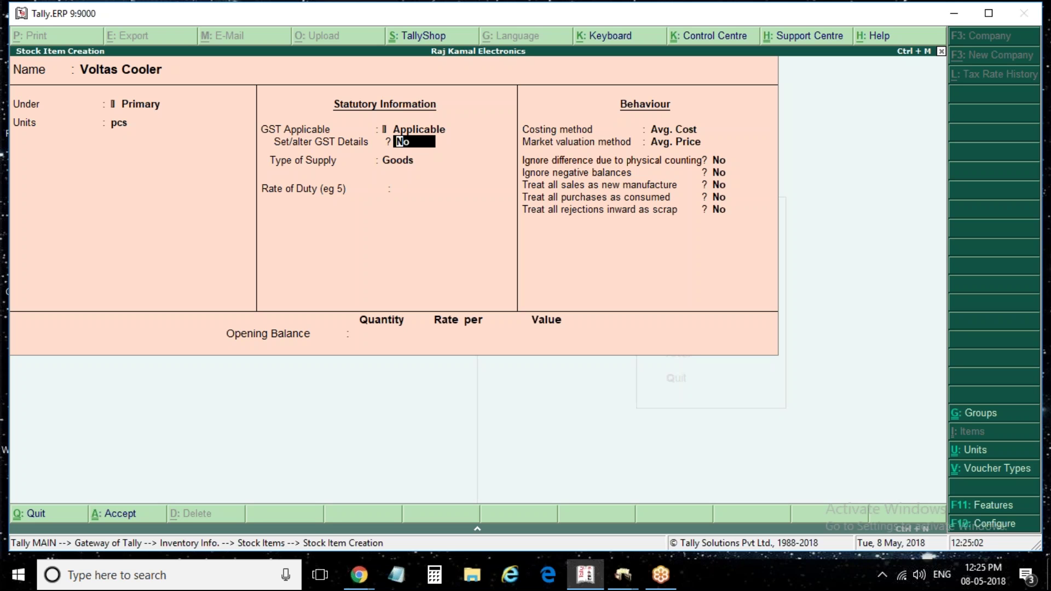
Enable GST details and enter description 'Voltas Cooler' with HSN code 123456
type("y")
key("Return")
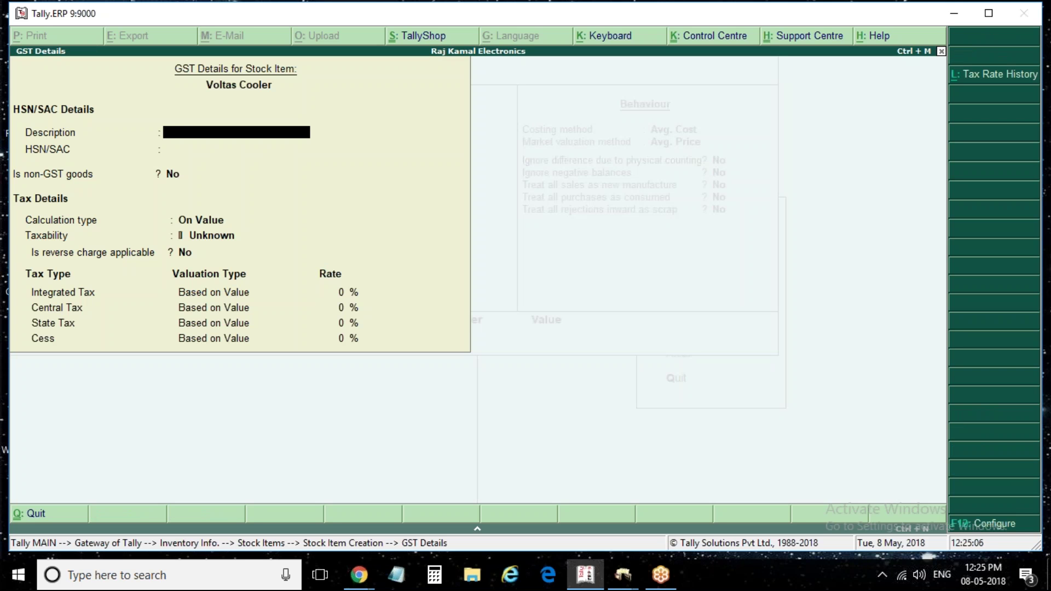
type("Voltas f")
key("BackSpace")
type("Cooler")
key("Return")
type("123456")
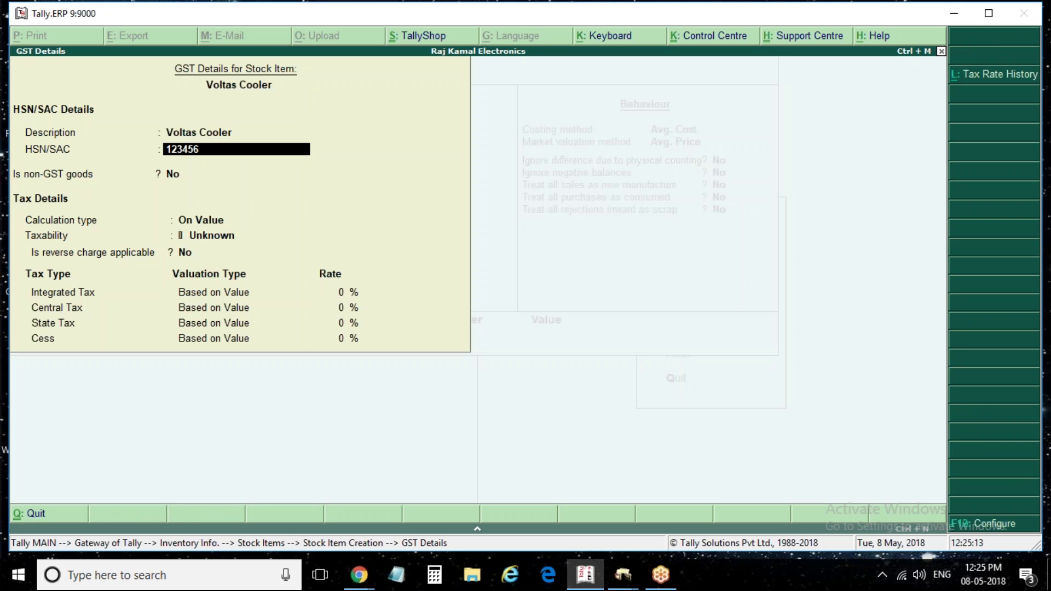
key("Return")
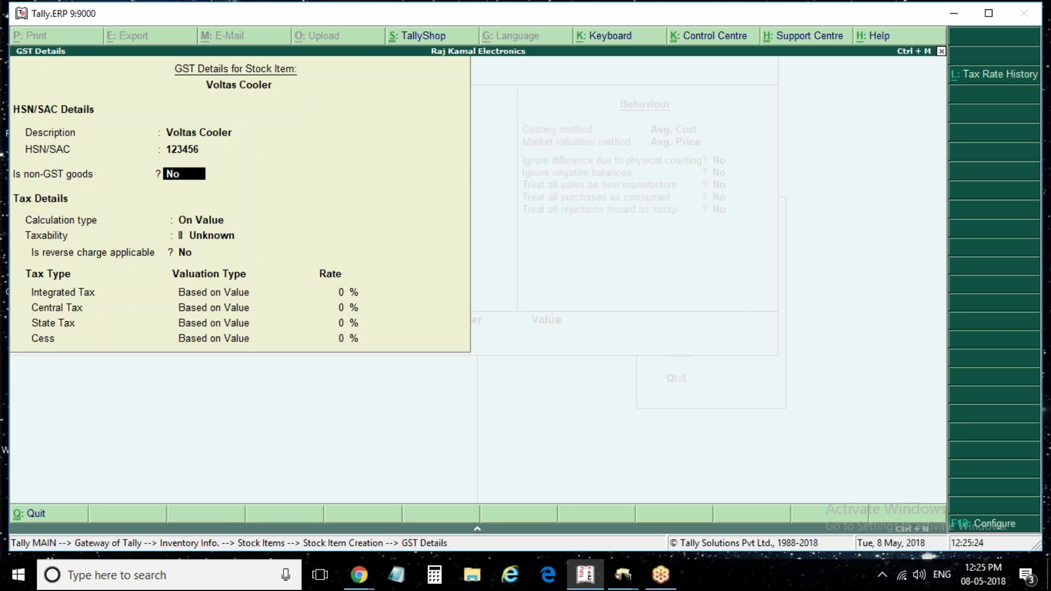
Mark Voltas Cooler Taxable at 5% integrated tax and save it with Ctrl+A
key("Return")
key("Return")
key("Return")
key("Return")
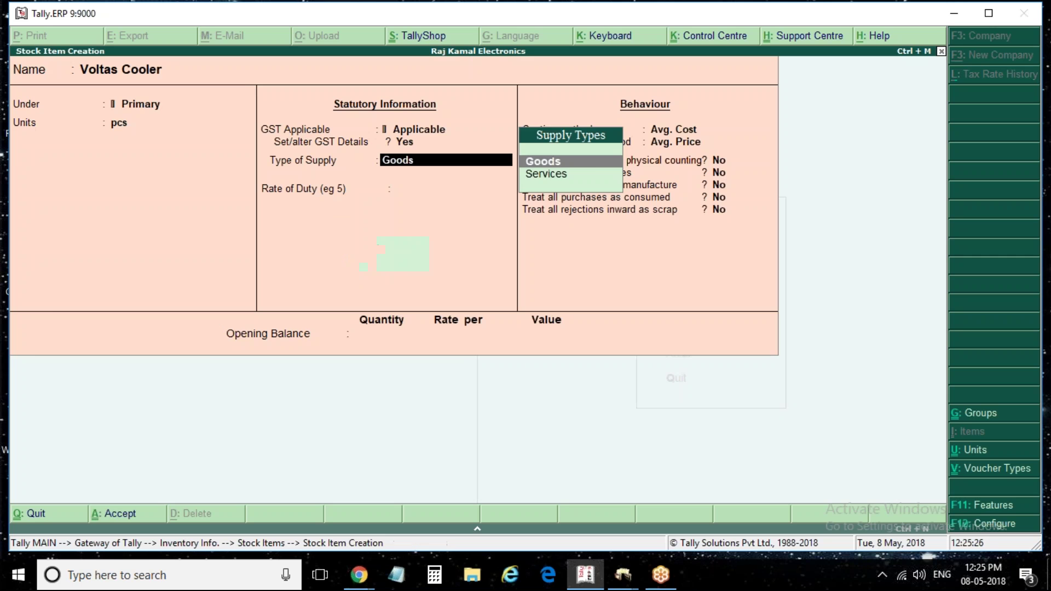
key("BackSpace")
type("y")
key("Return")
key("Return")
key("Return")
key("Return")
key("Return")
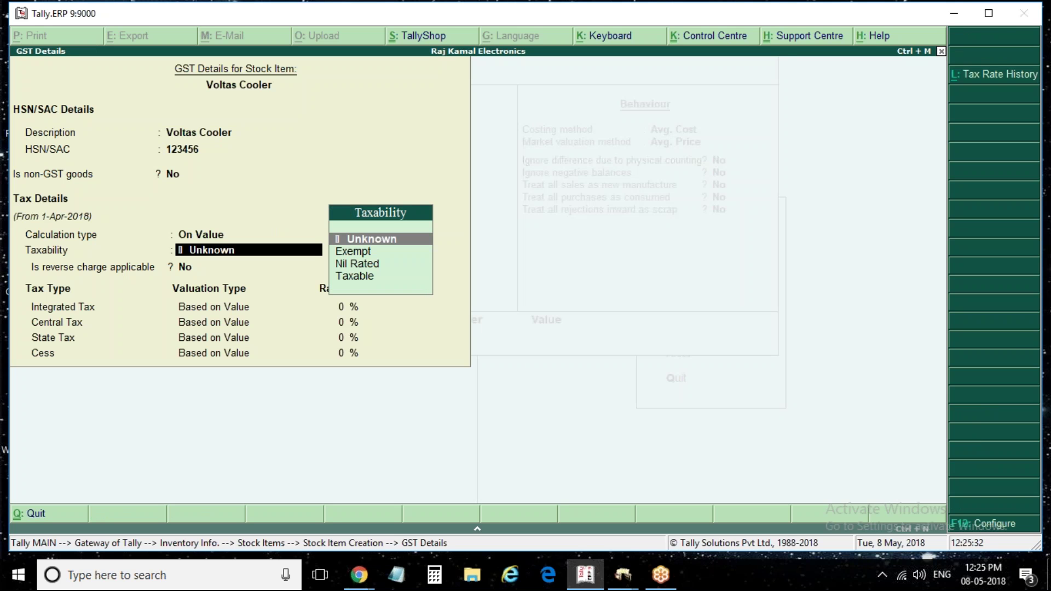
key("Down")
key("Down")
key("Down")
key("Return")
key("Return")
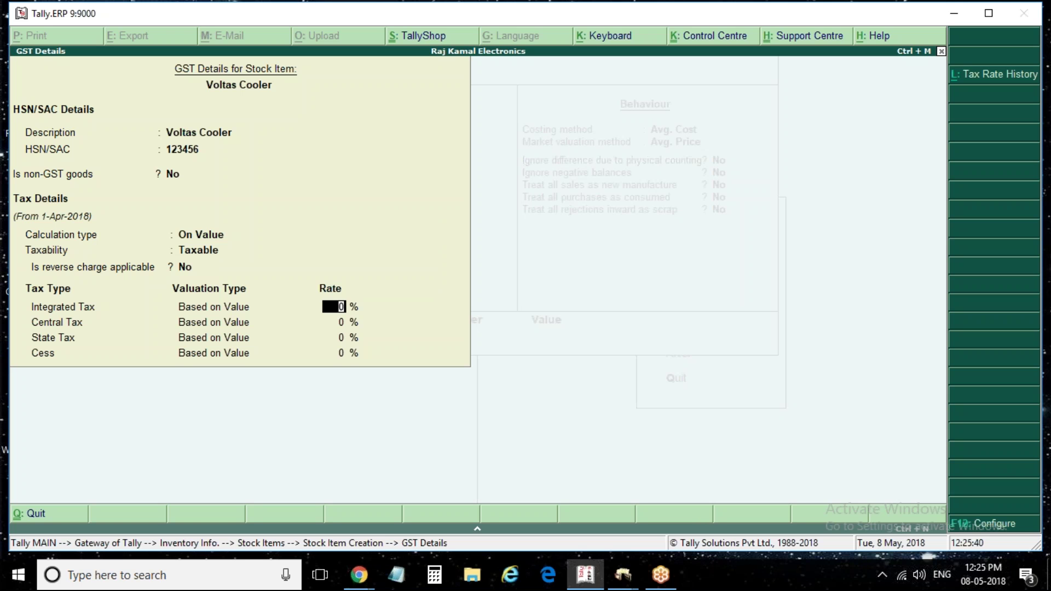
type("5")
key("Return")
key("Return")
key("Return")
key("Return")
key("Return")
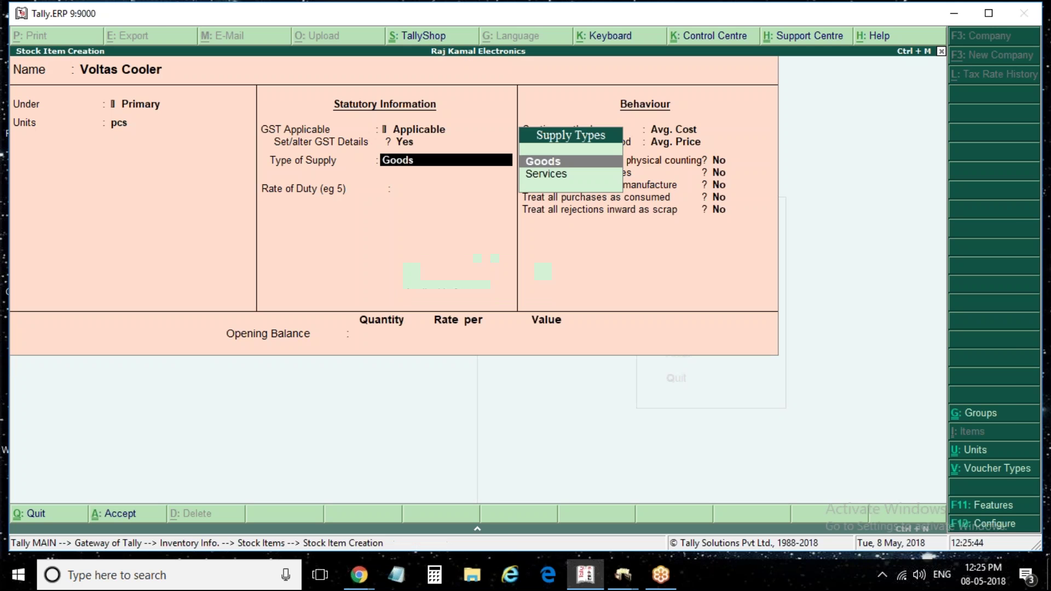
key("BackSpace")
type("y")
key("Return")
key("Return")
key("Return")
key("Return")
key("Return")
key("Return")
key("Return")
key("Return")
key("Return")
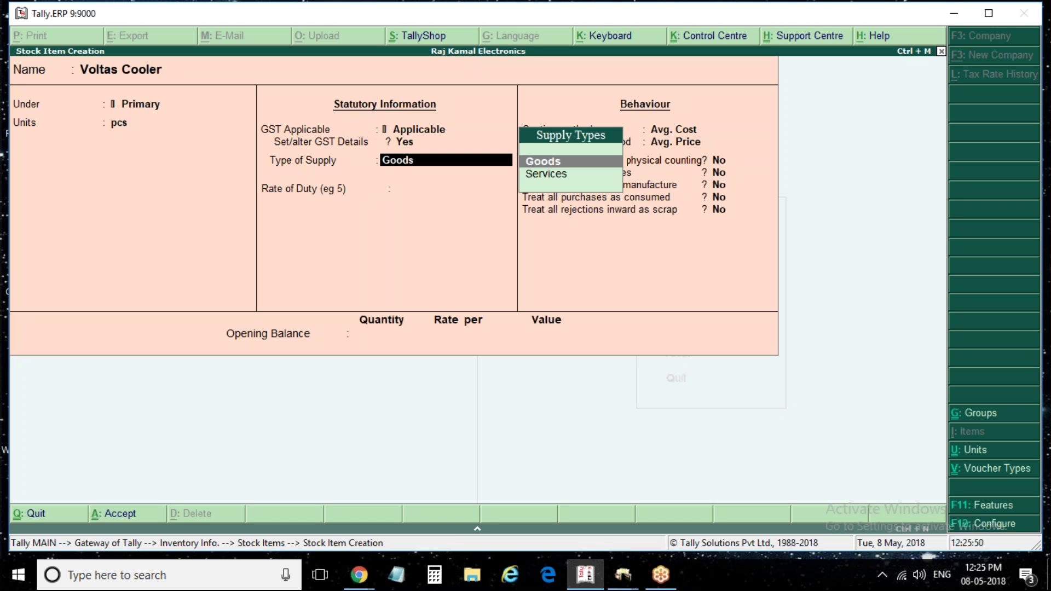
key("Return")
key("Return")
key("Return")
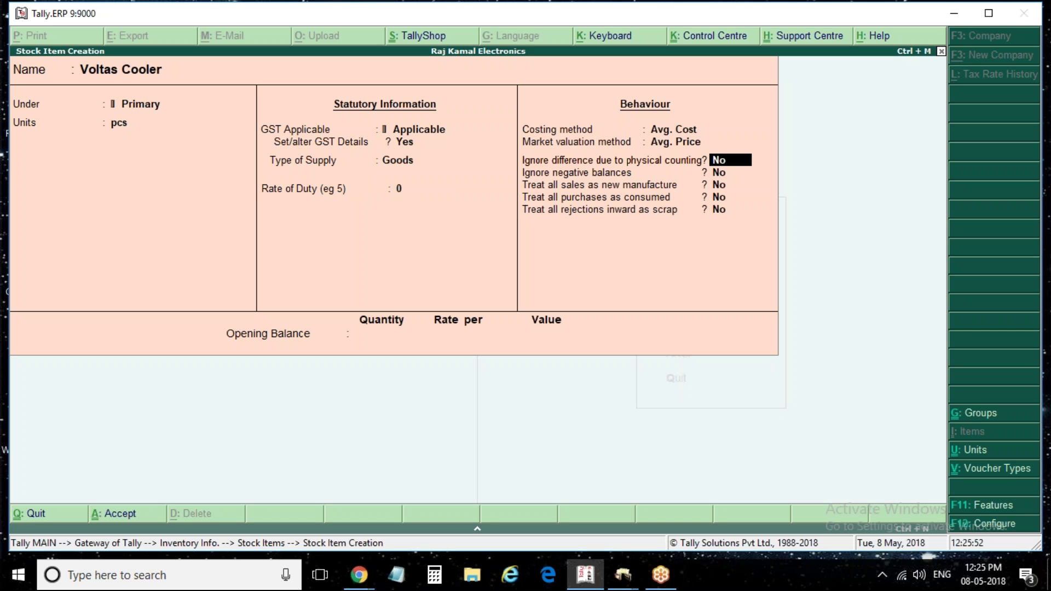
key("ctrl+a")
Quit the opened Unit Creation form without creating a unit
left_click(1017, 458)
type("v")
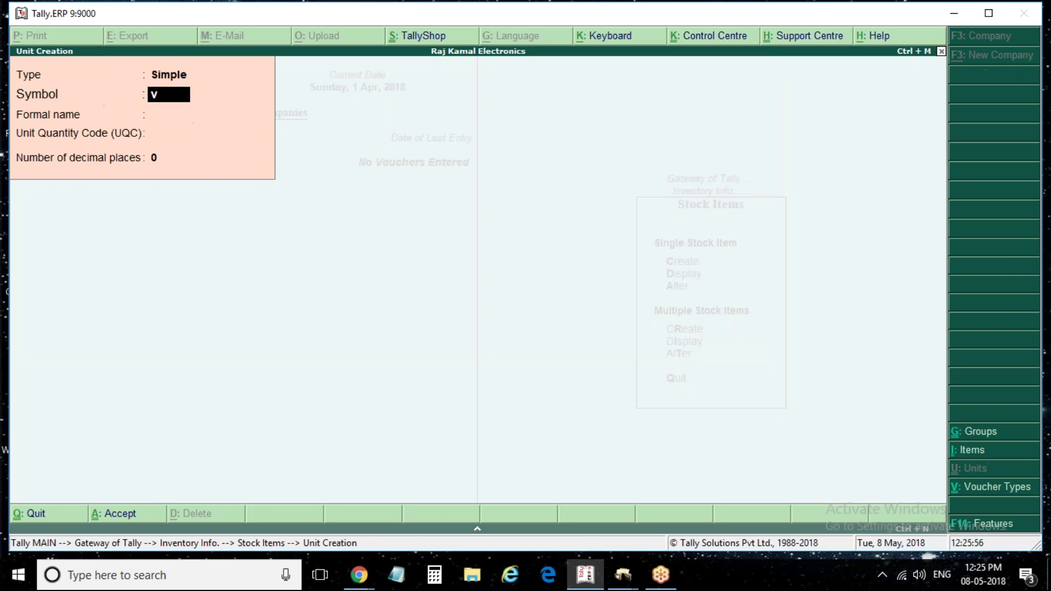
key("BackSpace")
key("Escape")
key("y")
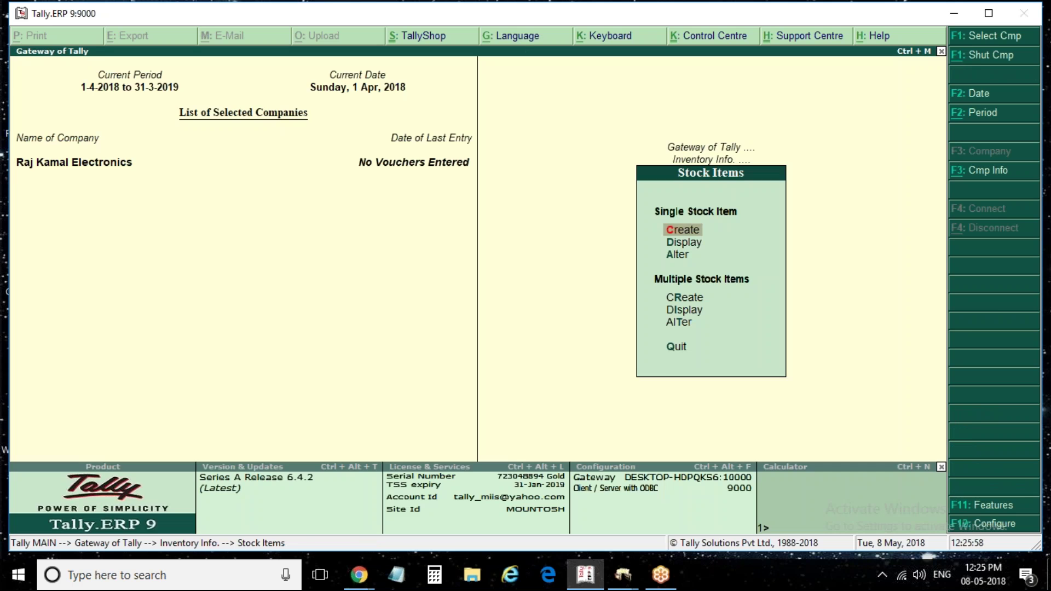
Start a new stock item named Voltas A/c with unit pcs
key("Return")
type("Viol")
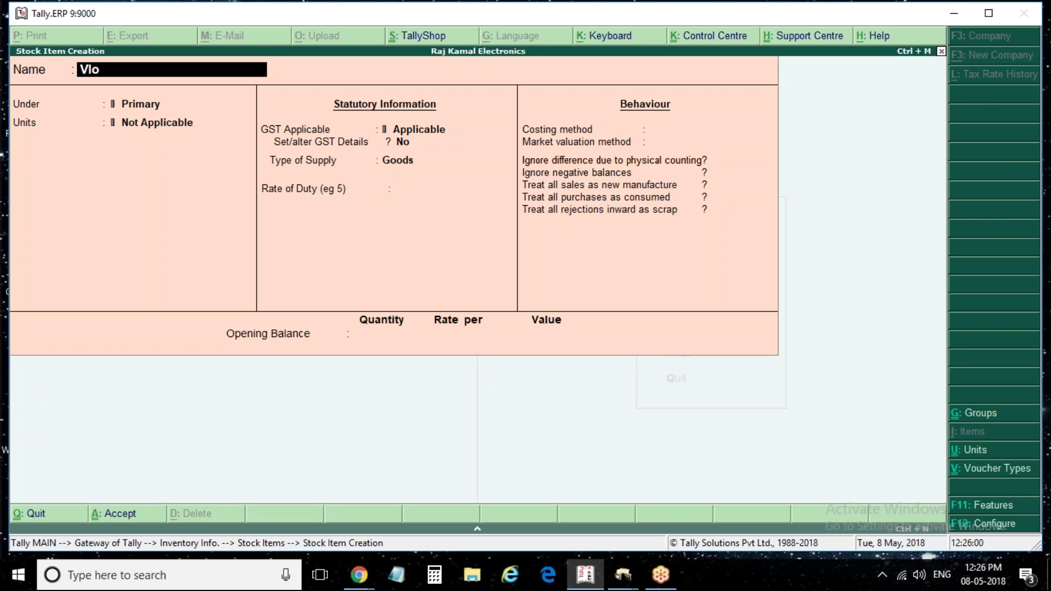
key("BackSpace")
key("BackSpace")
key("BackSpace")
type("oltas A/c")
key("Return")
key("Return")
key("Down")
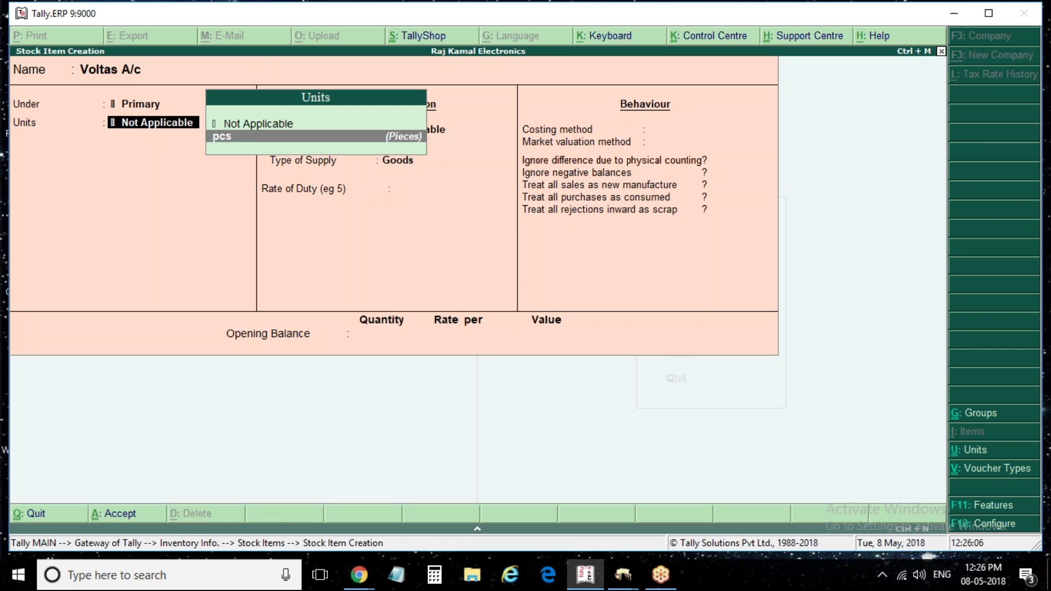
key("Return")
Enable GST details with description 'Voltas a/c' and HSN code 654321
key("Return")
type("y")
key("Return")
type("Vo")
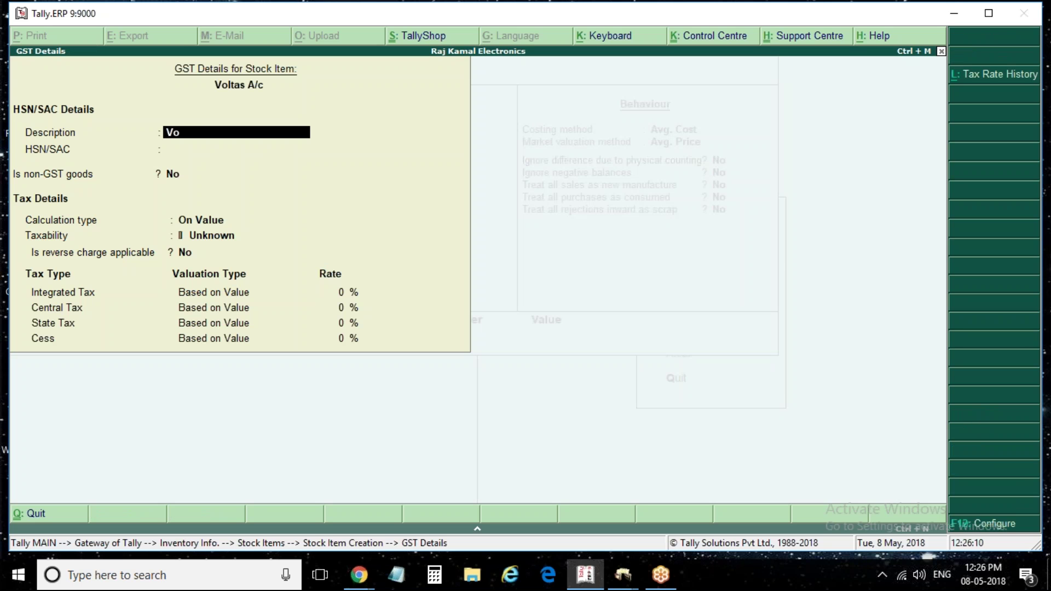
type("ltas a/c")
key("Return")
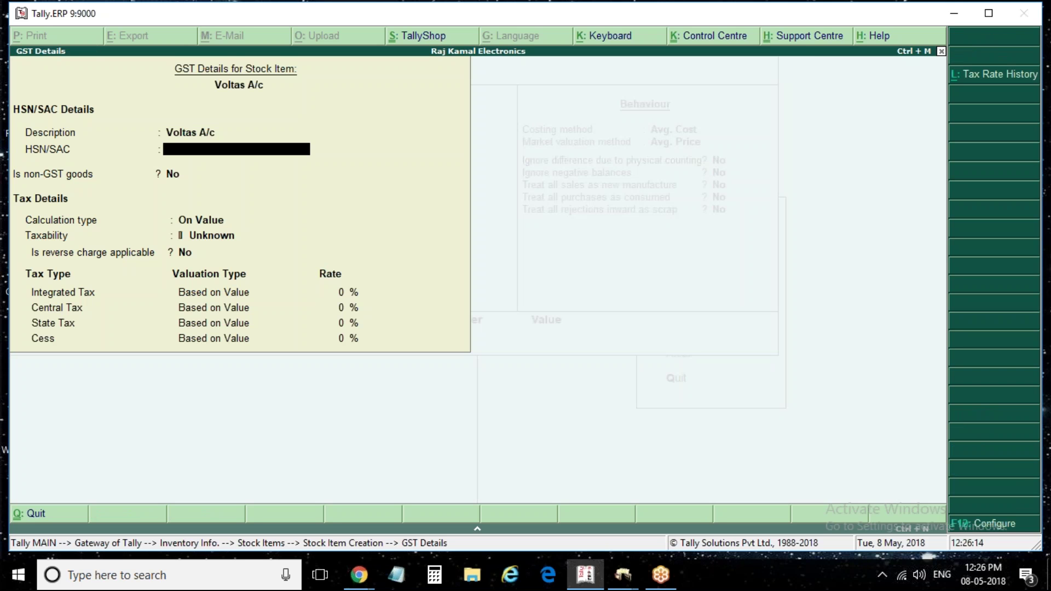
type("654321")
key("Return")
key("Return")
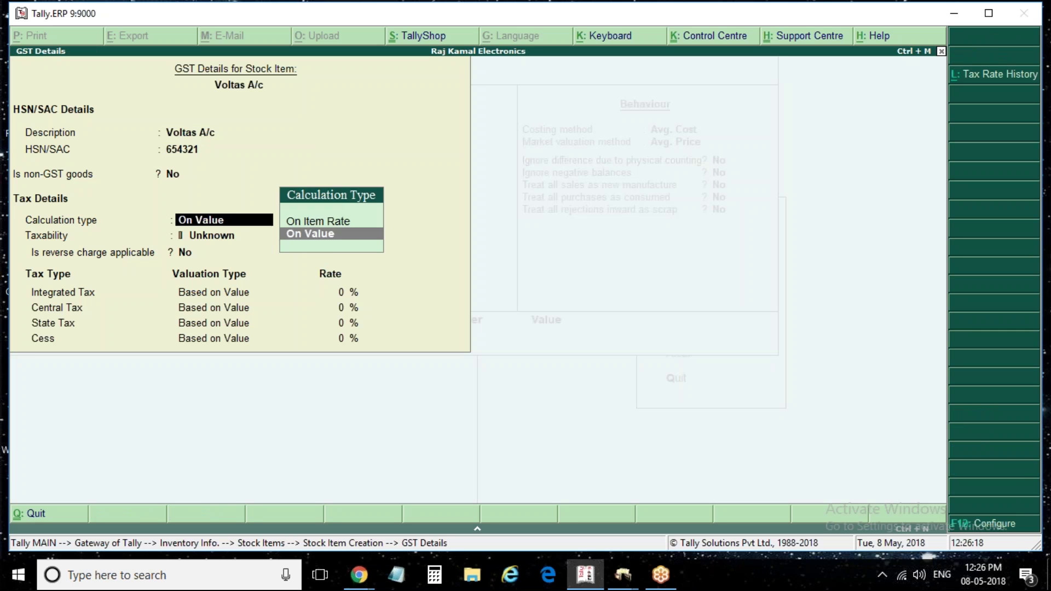
Set Taxable at 12% integrated tax, save Voltas A/c, and type the next item name 'Samsung Refrigator'
key("Return")
type("T")
key("Return")
key("Return")
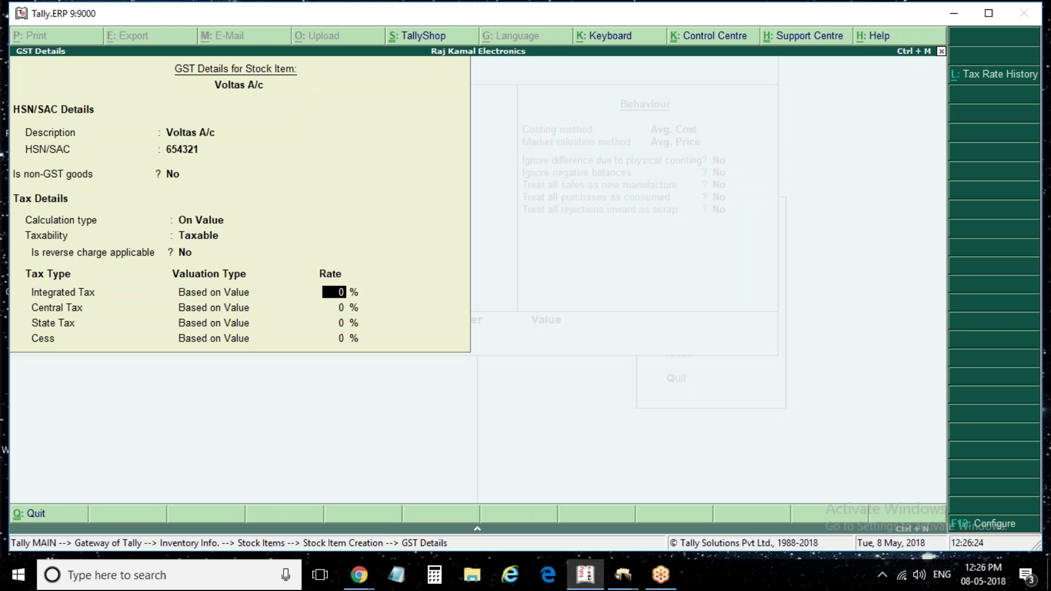
type("12")
key("Return")
key("Return")
key("Return")
key("Return")
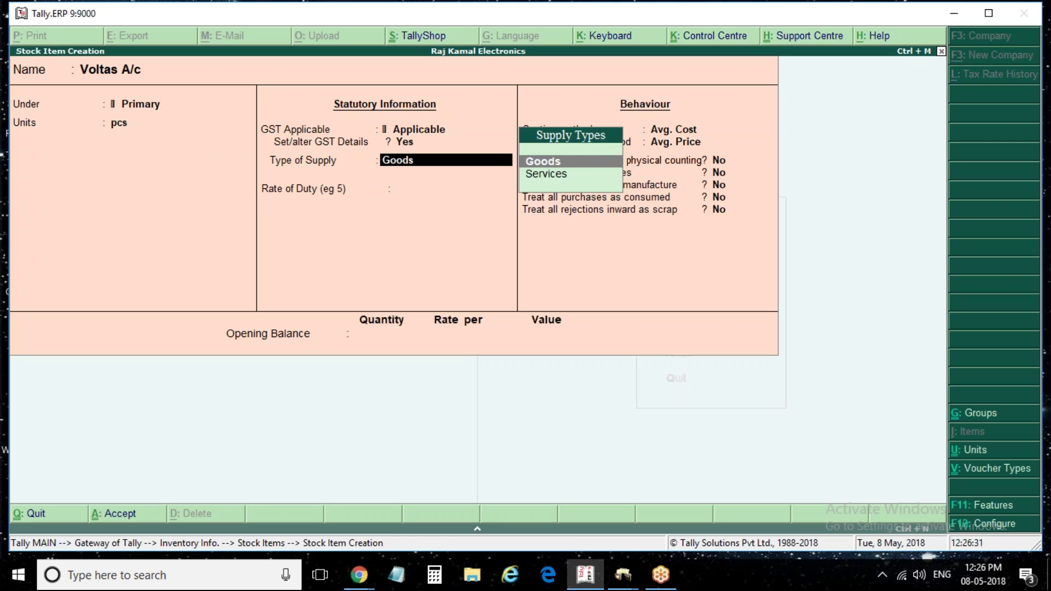
key("ctrl+a")
type("Samsung Re")
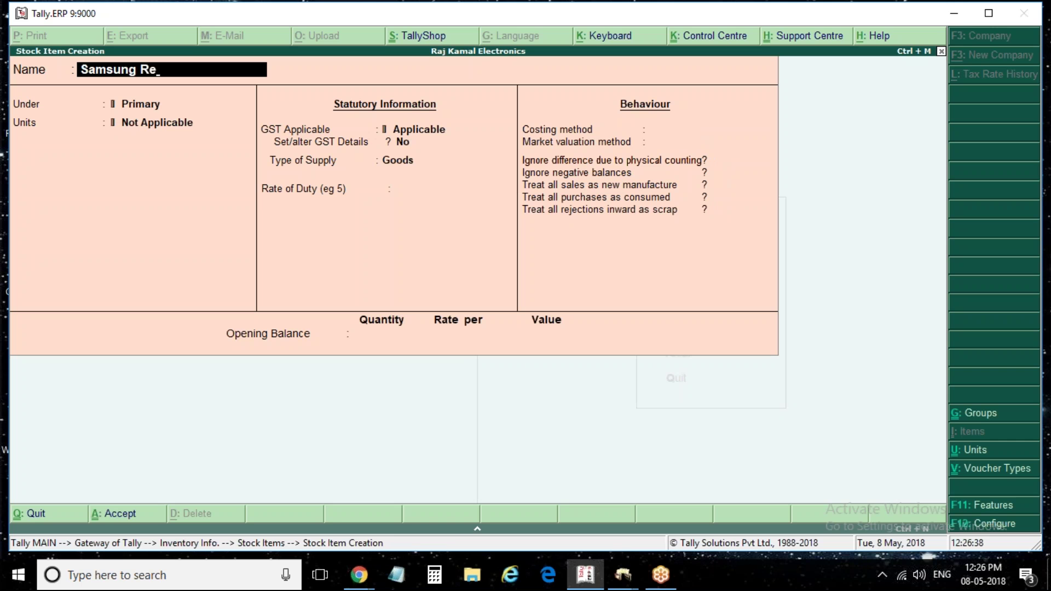
type("frigarator")
Correct the name to Samsung Refrigarator, keep group Primary, choose pcs, and enable GST details
key("Return")
key("Return")
key("Down")
key("Return")
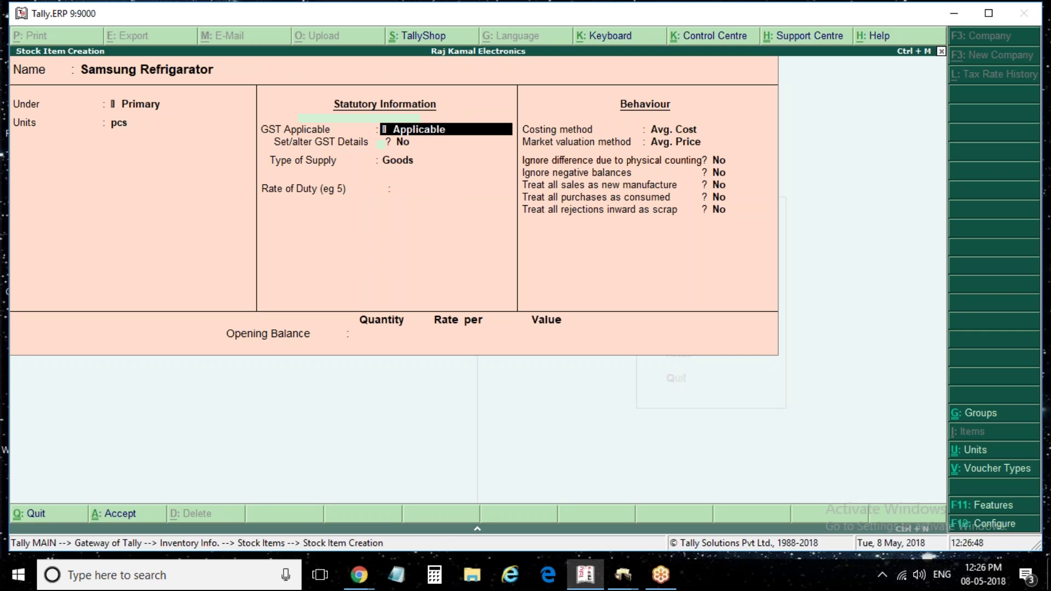
key("Return")
key("y")
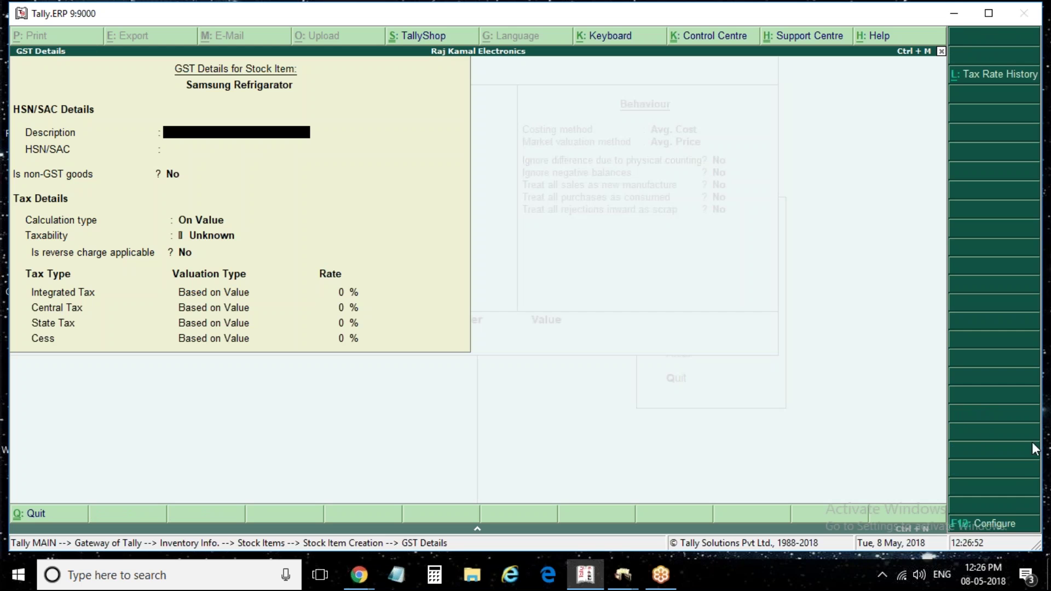
Enter description 'Samsung Refrigarator', HSN 987654, Taxable at 12% integrated tax, and save the item
type("Samsung Refrigra")
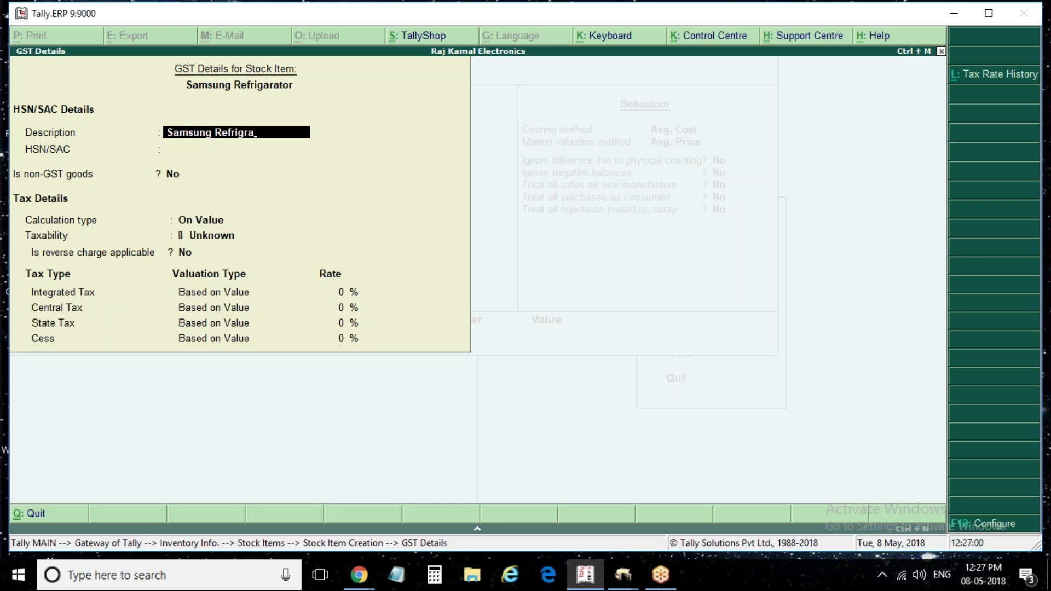
key("BackSpace")
key("BackSpace")
type("arator")
key("Return")
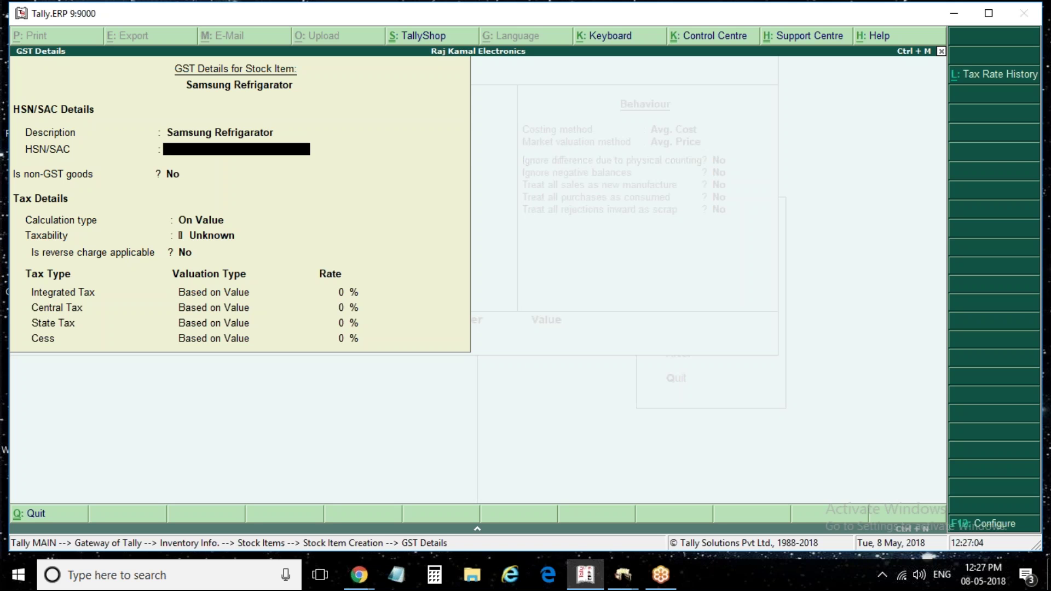
type("987654")
key("Return")
key("Return")
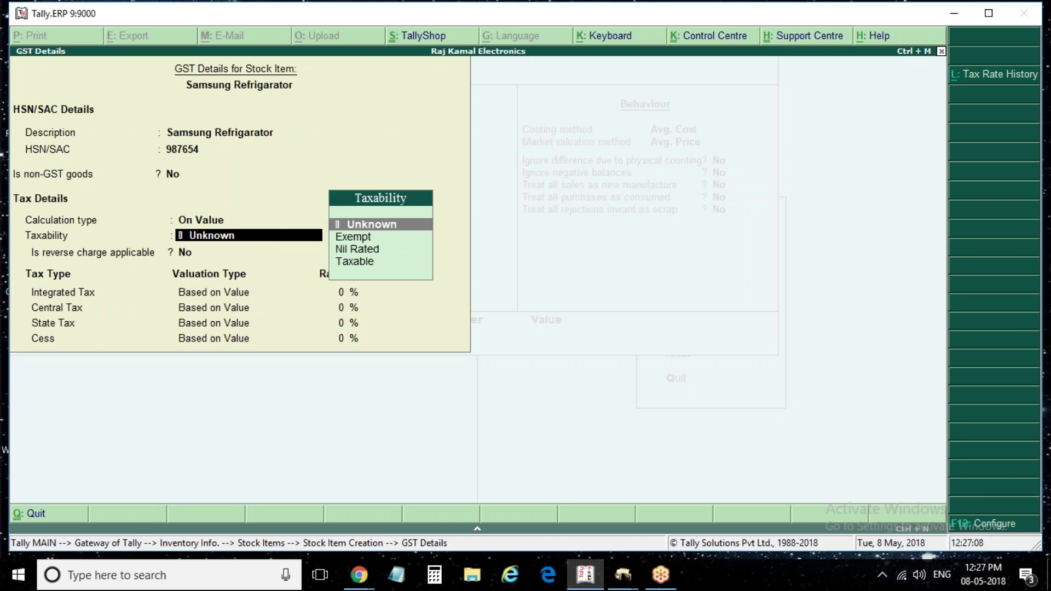
type("T")
key("Return")
key("Return")
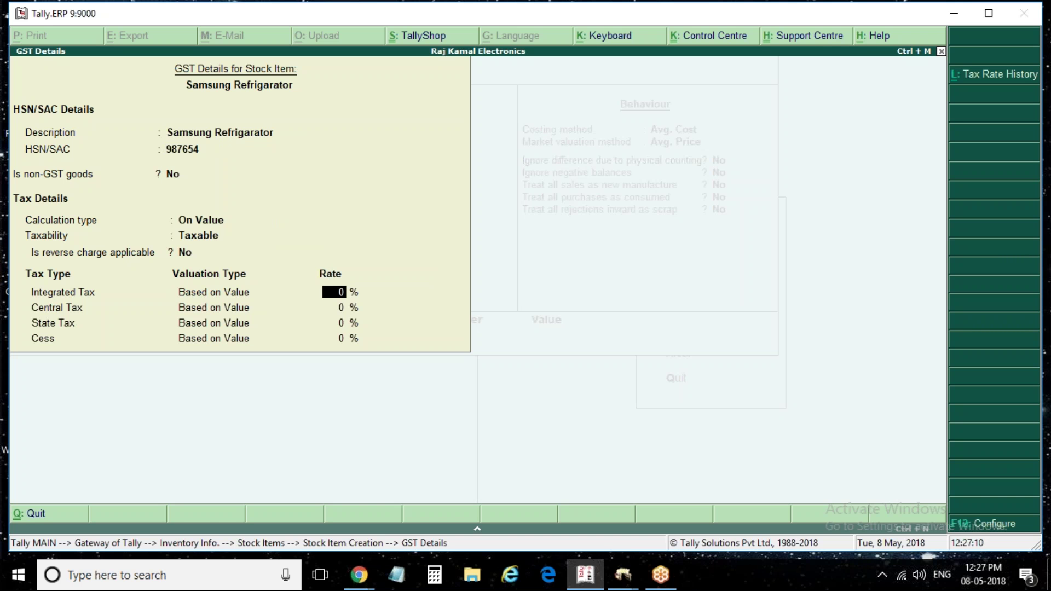
type("12")
key("Return")
key("Return")
key("Return")
key("Return")
key("Return")
key("Return")
key("Return")
key("Return")
key("Return")
key("Return")
key("Return")
key("Return")
key("Return")
key("Return")
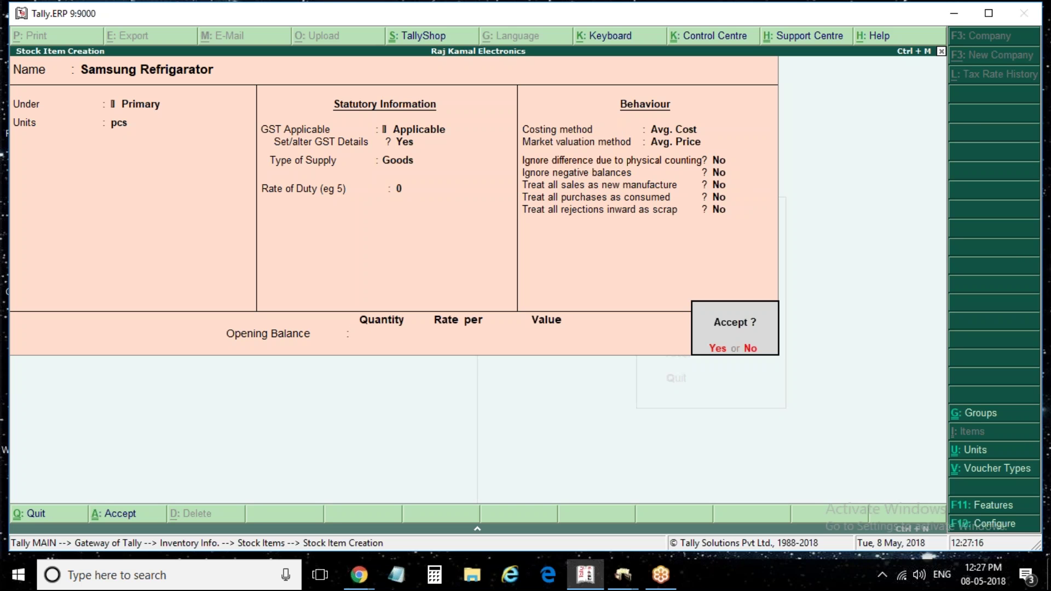
key("Return")
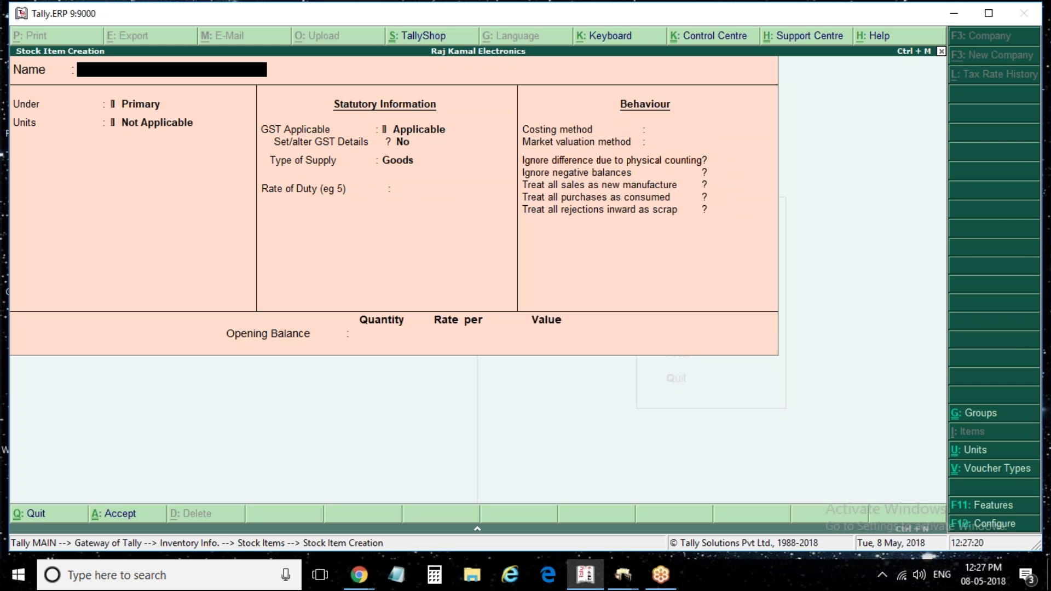
Escape from Stock Item Creation and Inventory Info back to Gateway of Tally, highlighting accounting vouchers
key("Escape")
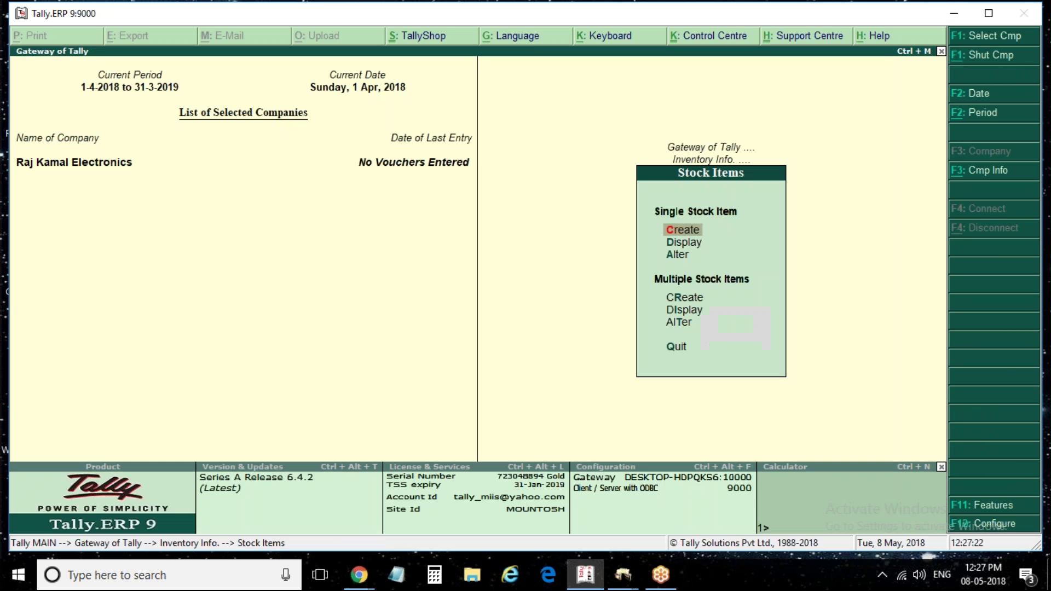
key("Escape")
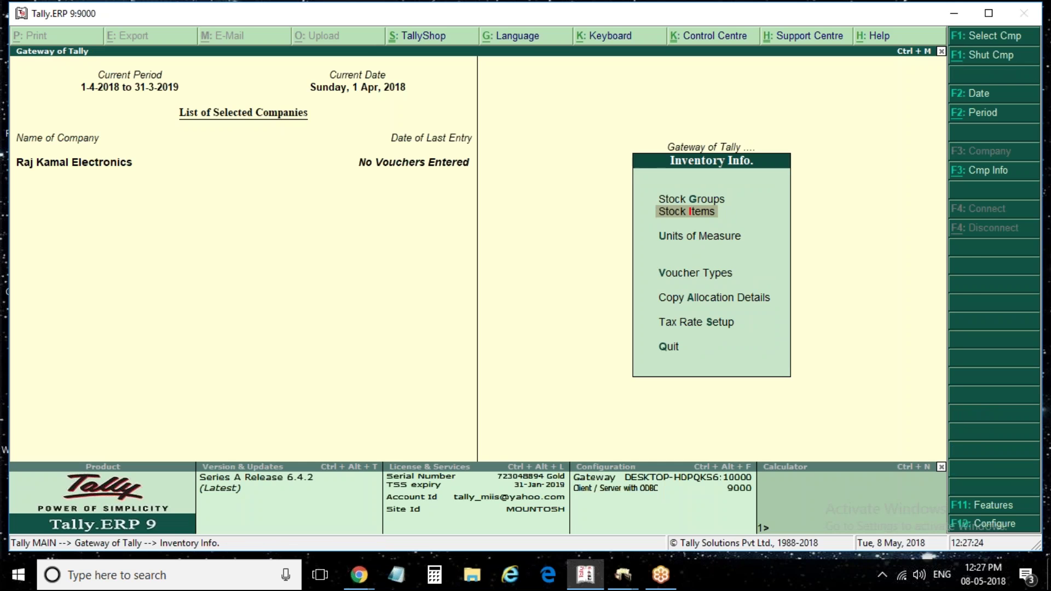
key("Escape")
key("Down")
key("Down")
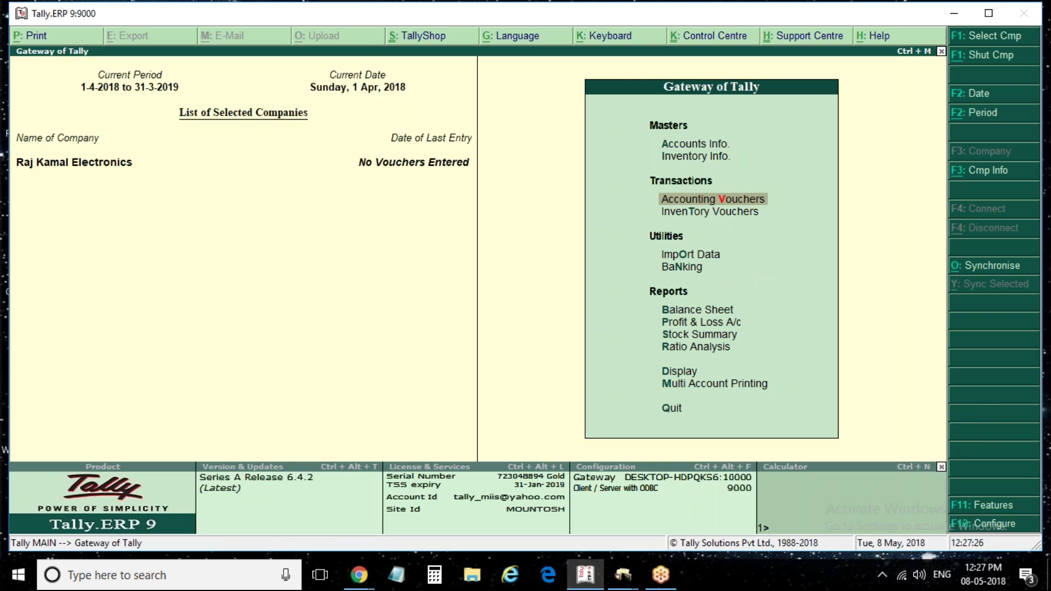
key("Up")
key("Up")
key("Up")
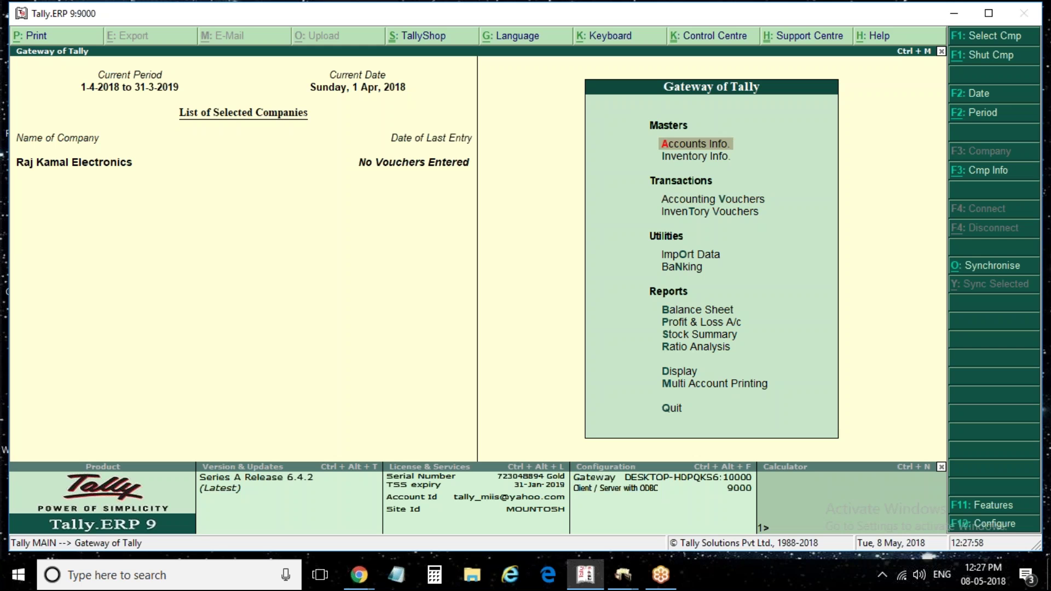
Browse all ten ledgers in Multiple Ledgers Alter for All Items, then close the list
key("Return")
key("Down")
key("Return")
key("Down")
key("Down")
key("Down")
key("Down")
key("Down")
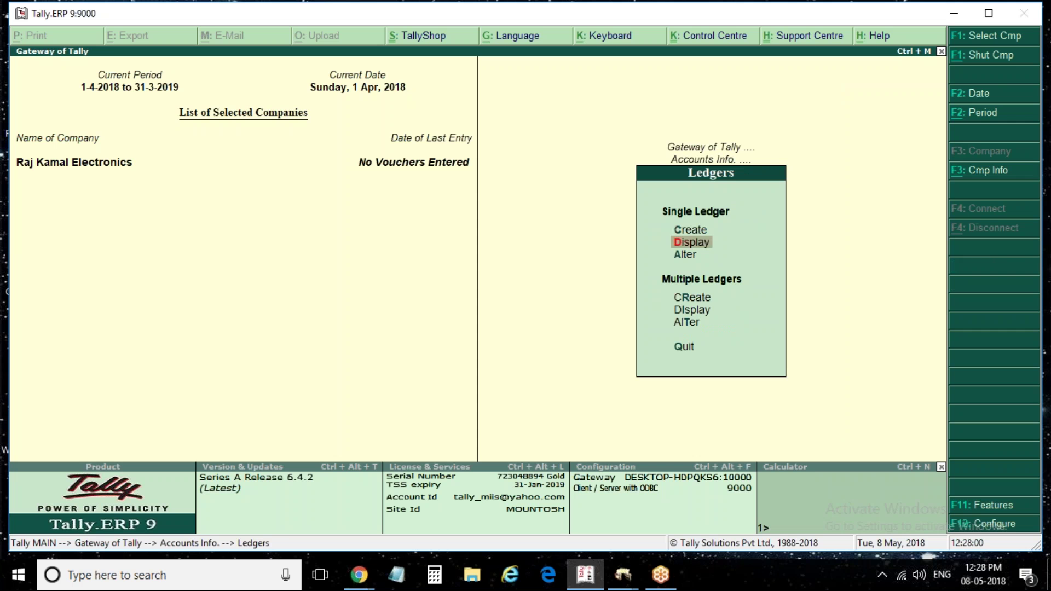
key("Return")
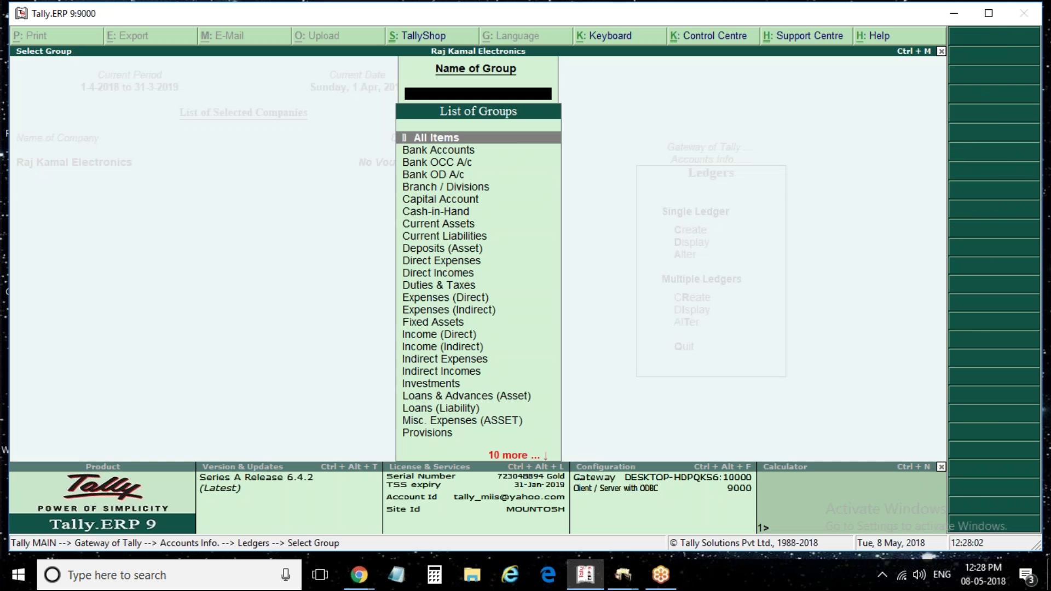
key("Return")
key("Down")
key("Down")
key("Down")
key("Down")
key("Down")
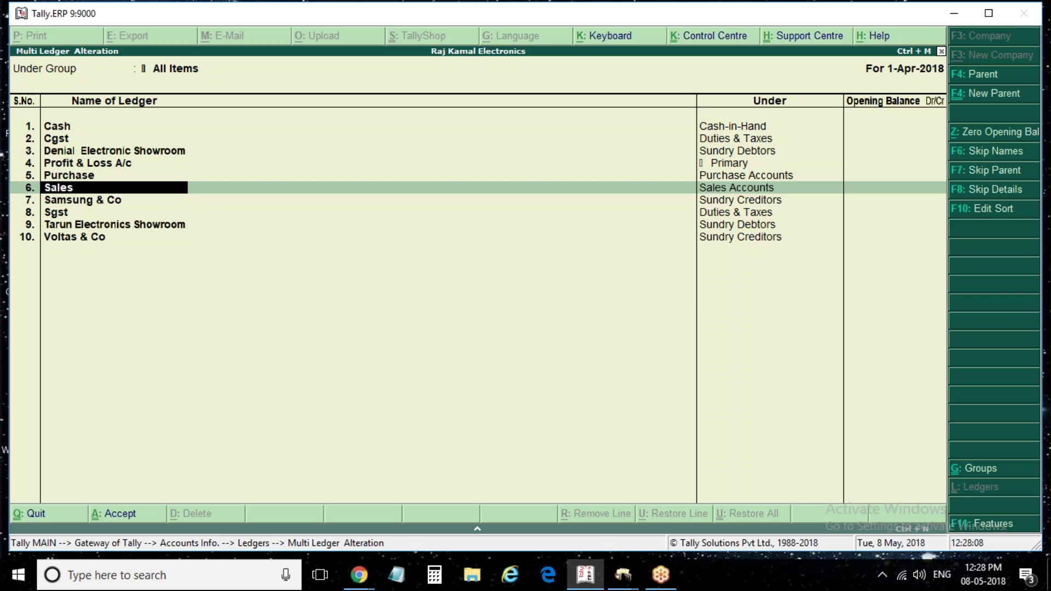
key("Up")
key("Up")
key("Up")
key("Up")
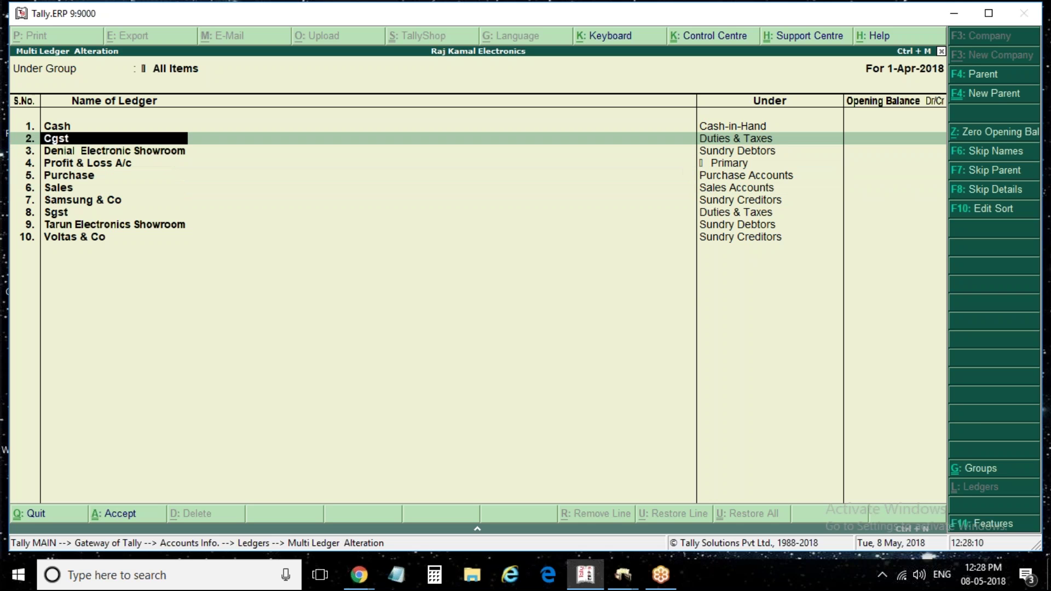
key("Down")
key("Down")
key("Down")
key("Down")
key("Down")
key("Down")
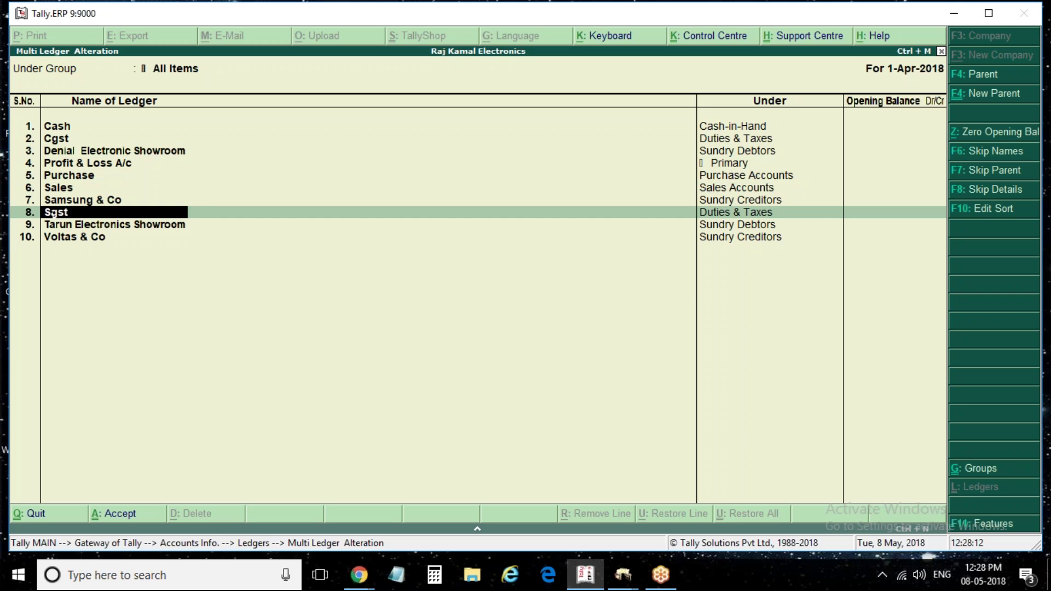
key("Escape")
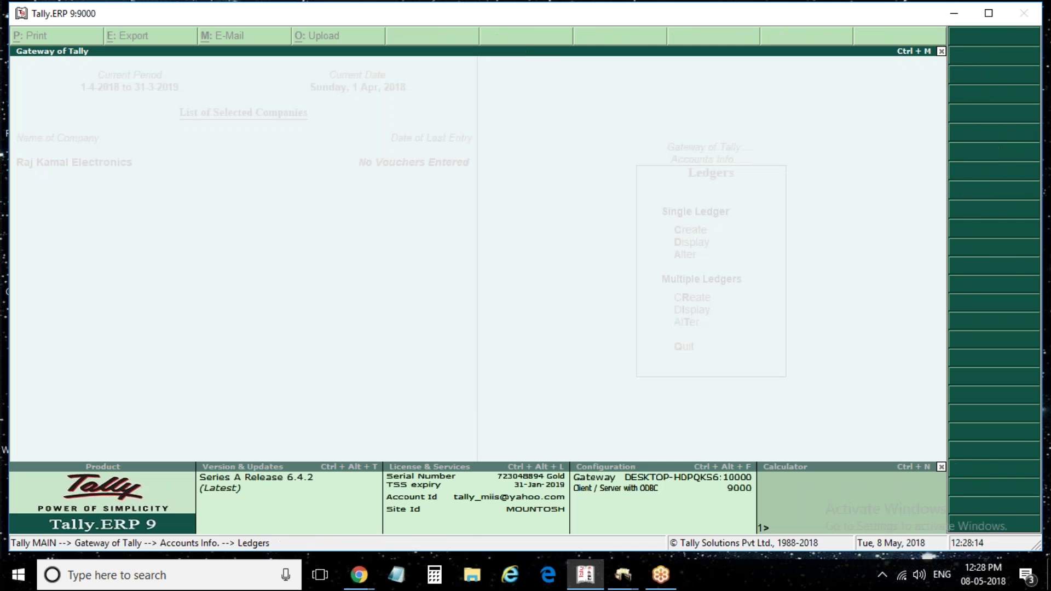
Begin an F9 Purchase voucher: supplier invoice 1, date 1-Apr-2018, party Samsung & Co
key("Escape")
key("Escape")
key("Down")
key("Down")
key("Return")
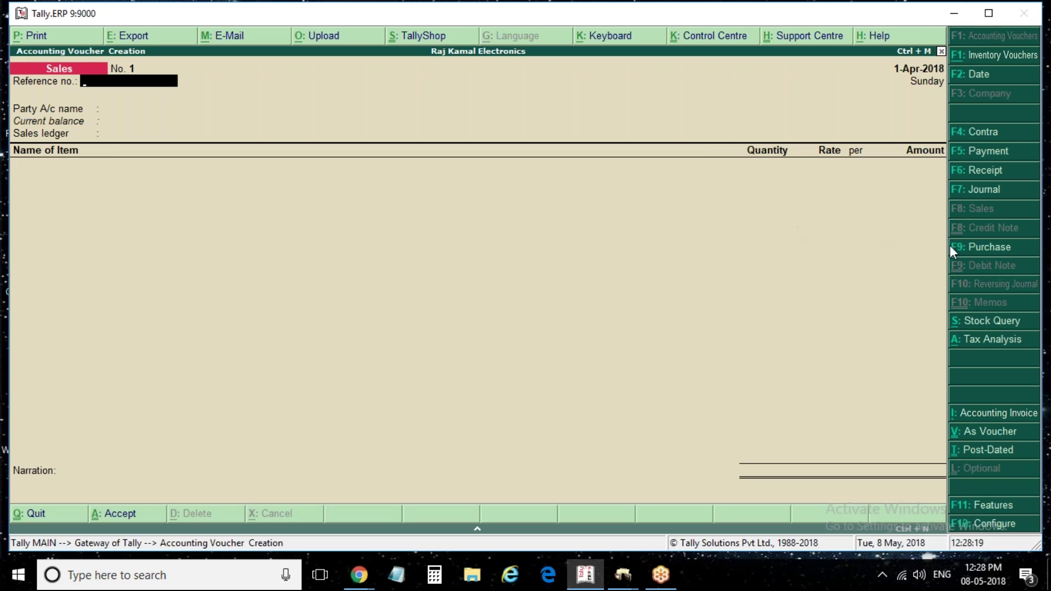
key("F9")
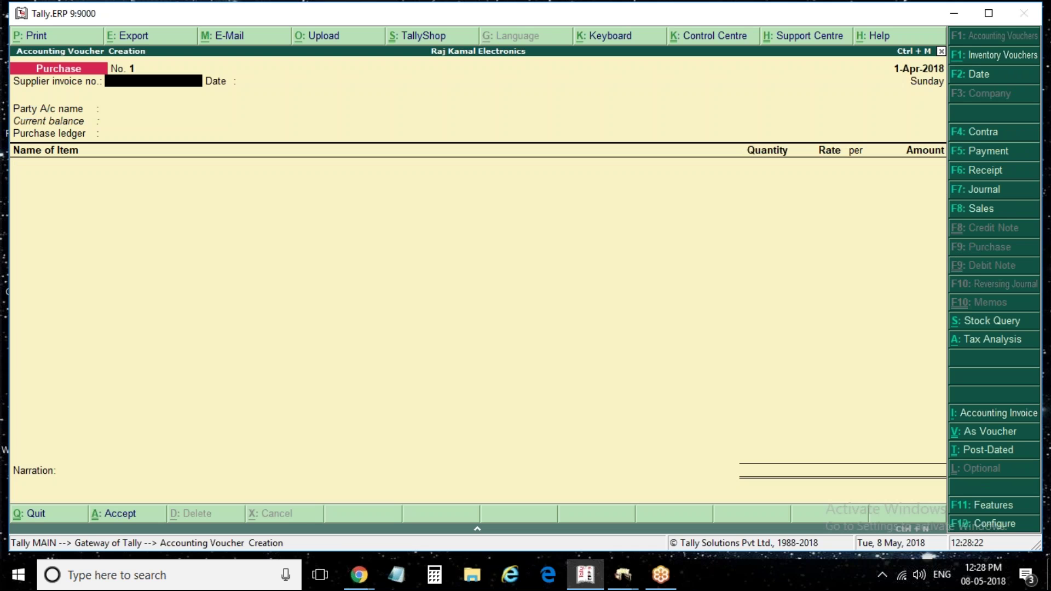
type("1")
key("Return")
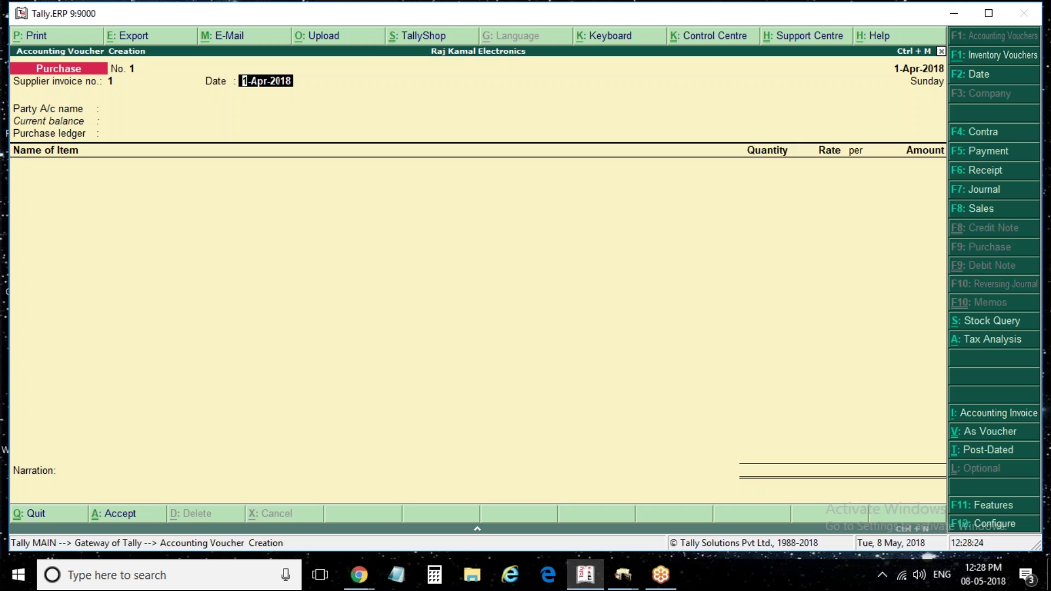
key("Return")
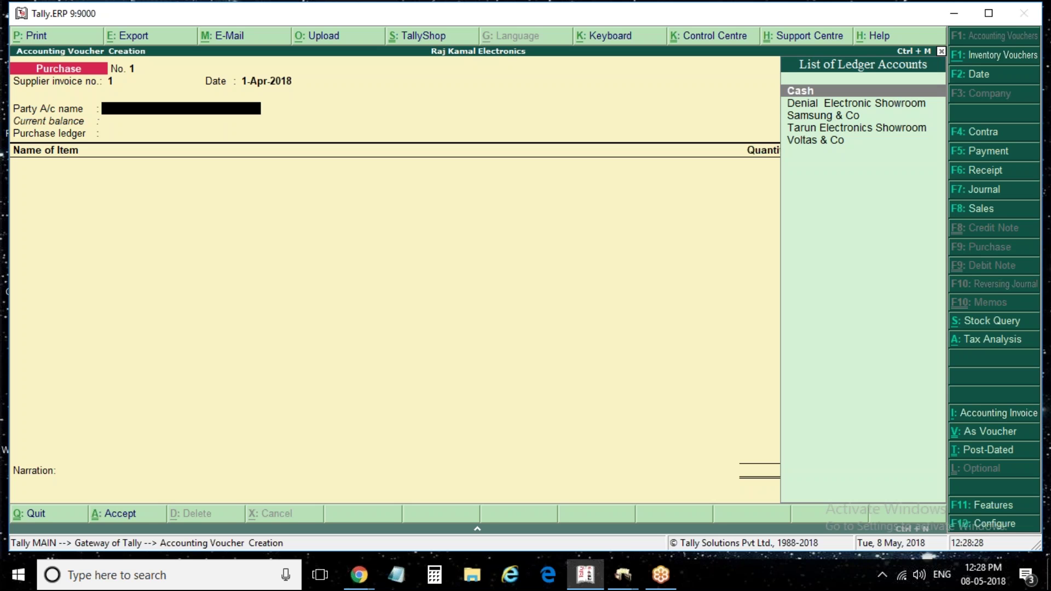
key("Down")
key("Down")
key("Return")
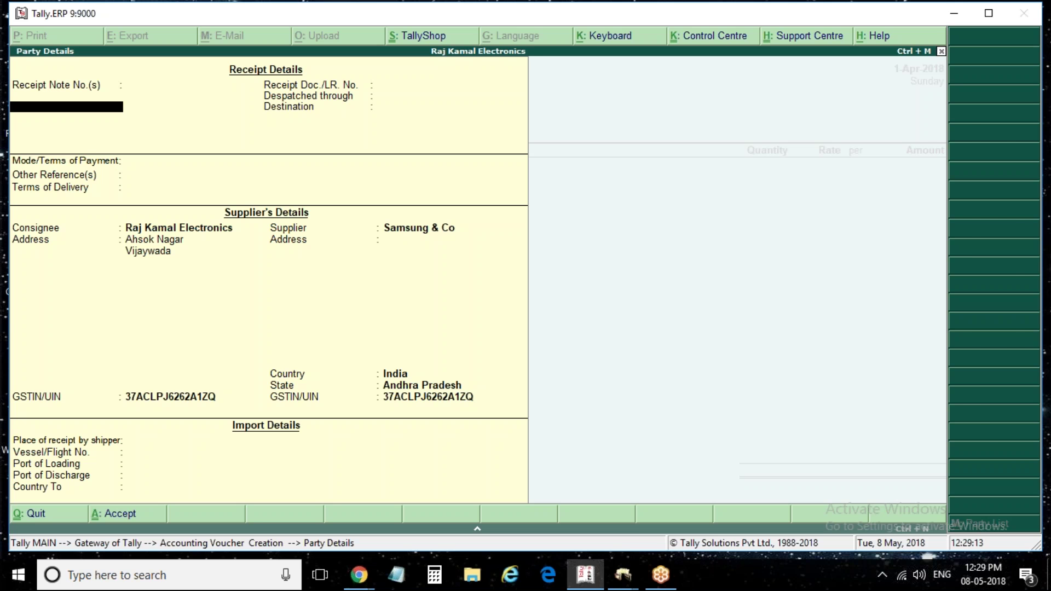
Re-accept Samsung & Co as the supplier and the Purchase ledger on the purchase voucher
key("ctrl+a")
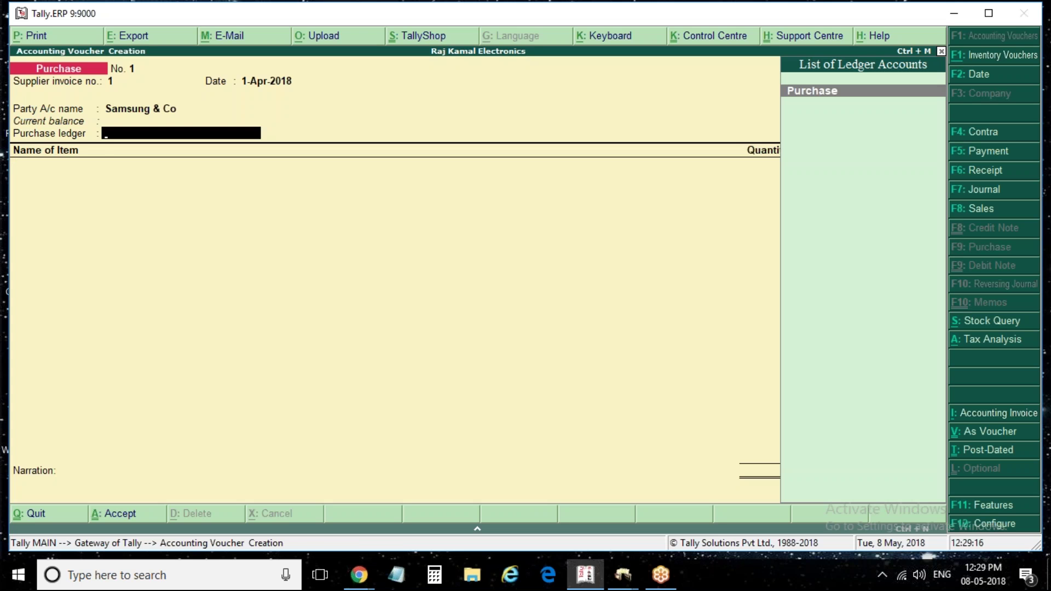
key("Return")
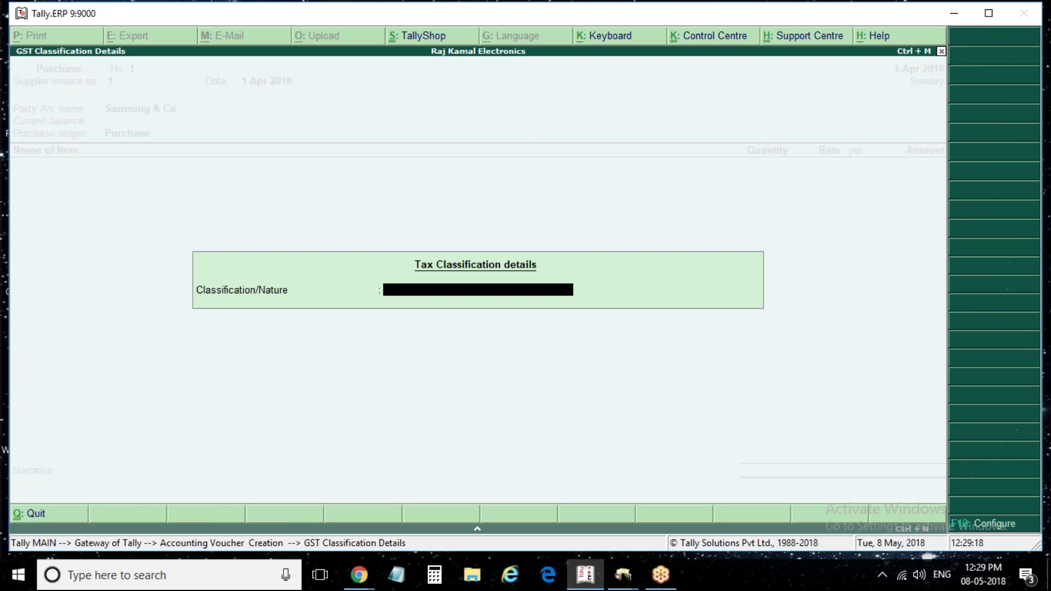
key("Escape")
key("Escape")
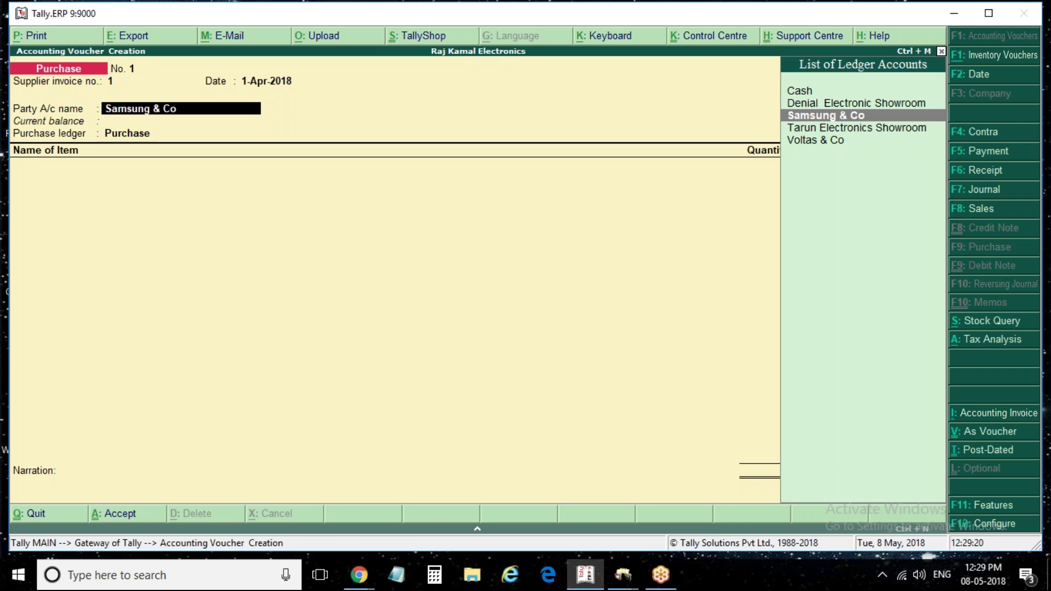
key("Return")
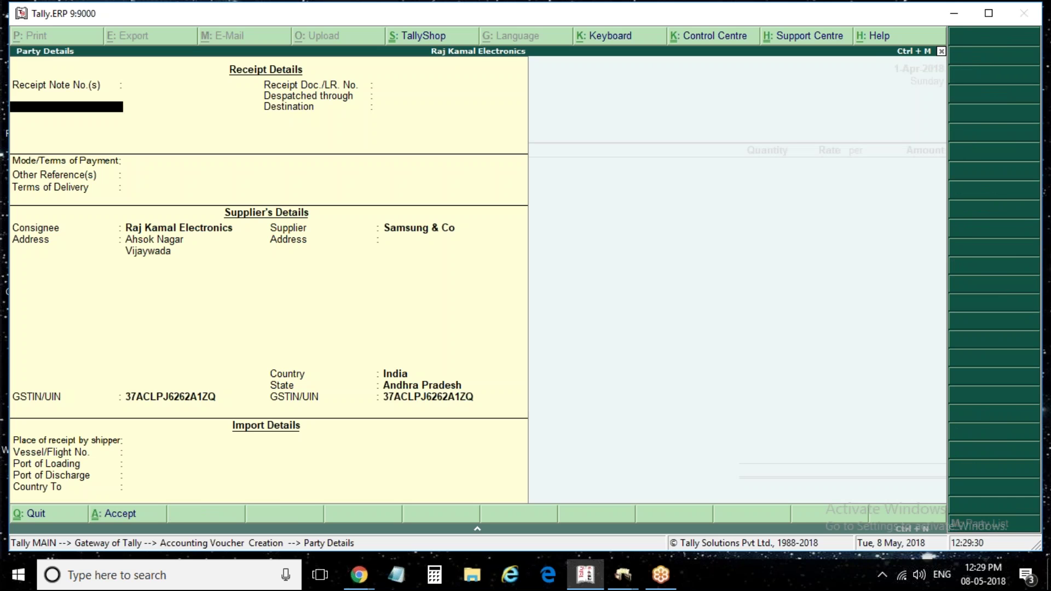
key("ctrl+a")
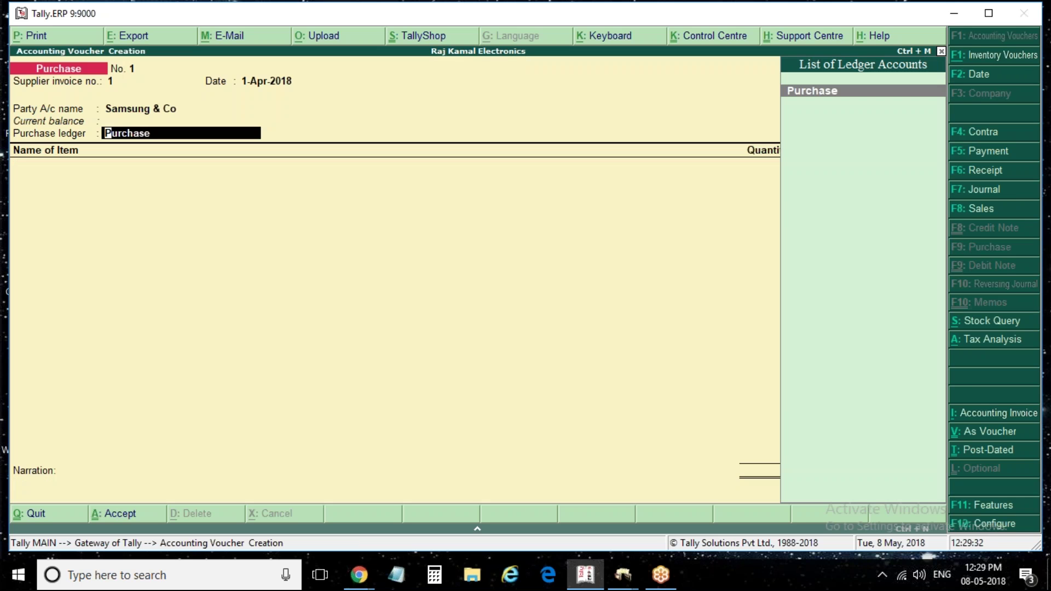
key("Return")
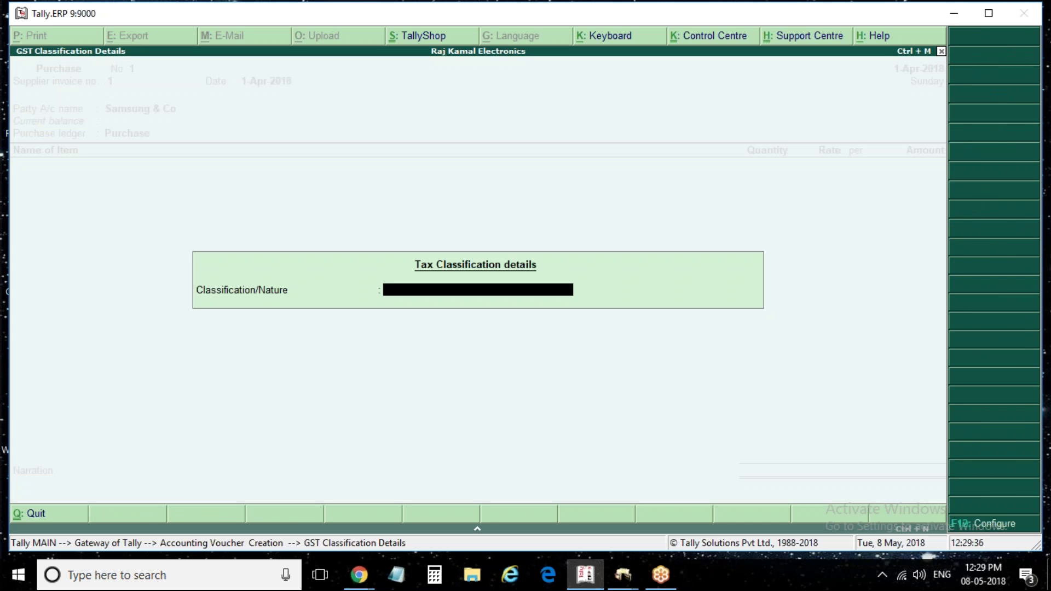
key("Escape")
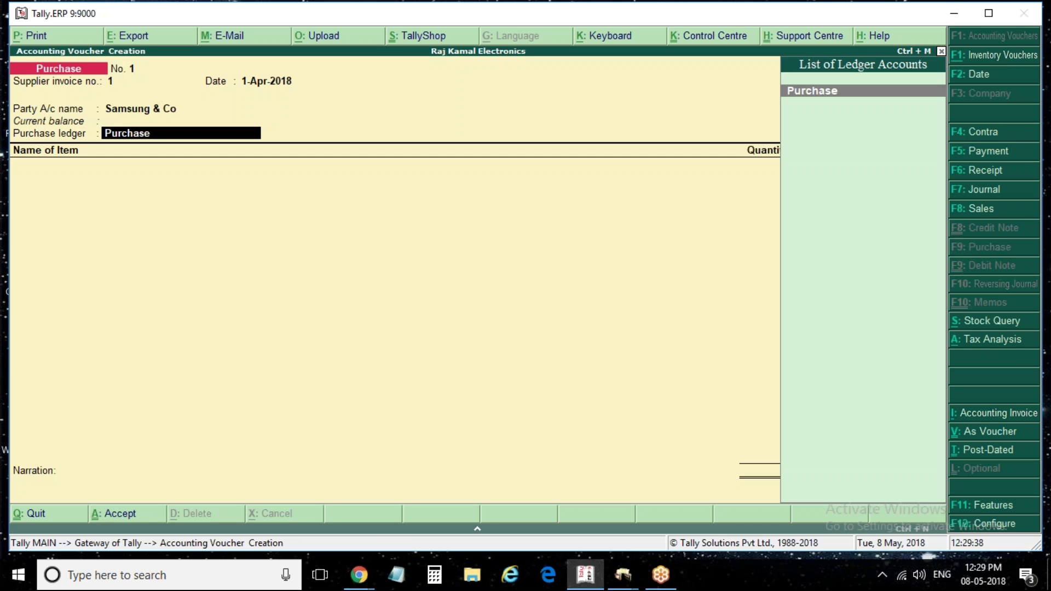
Classify the Purchase ledger as Purchase Taxable in GST Classification Details, then recheck it
key("Return")
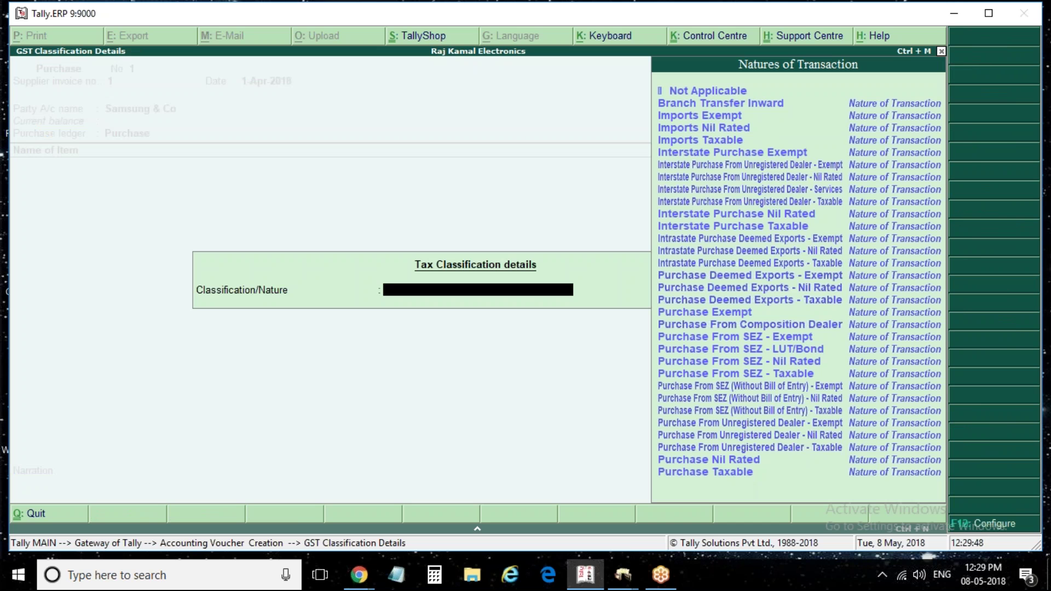
left_click(705, 472)
key("Return")
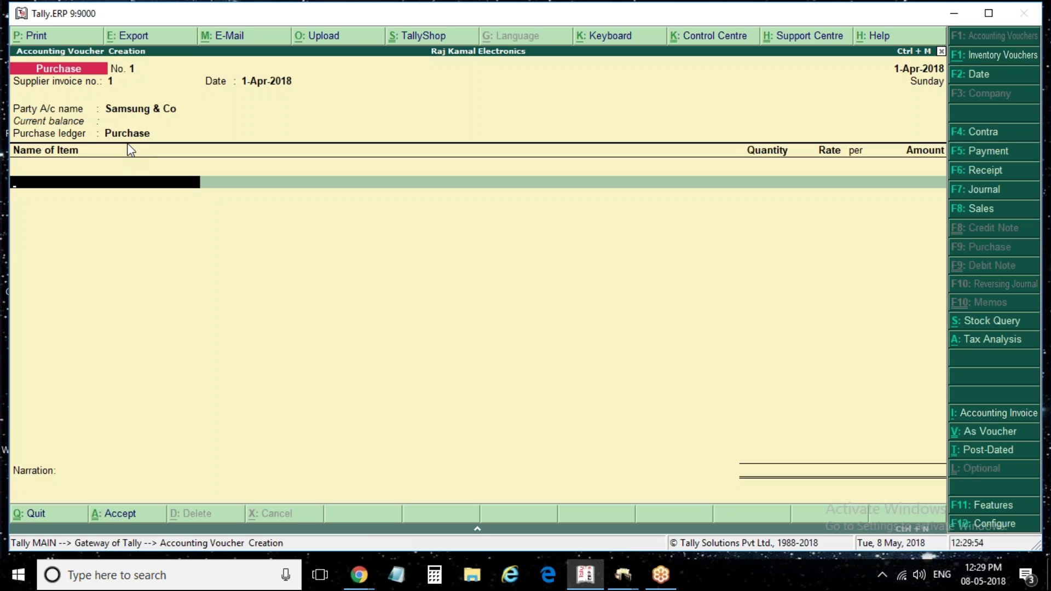
key("BackSpace")
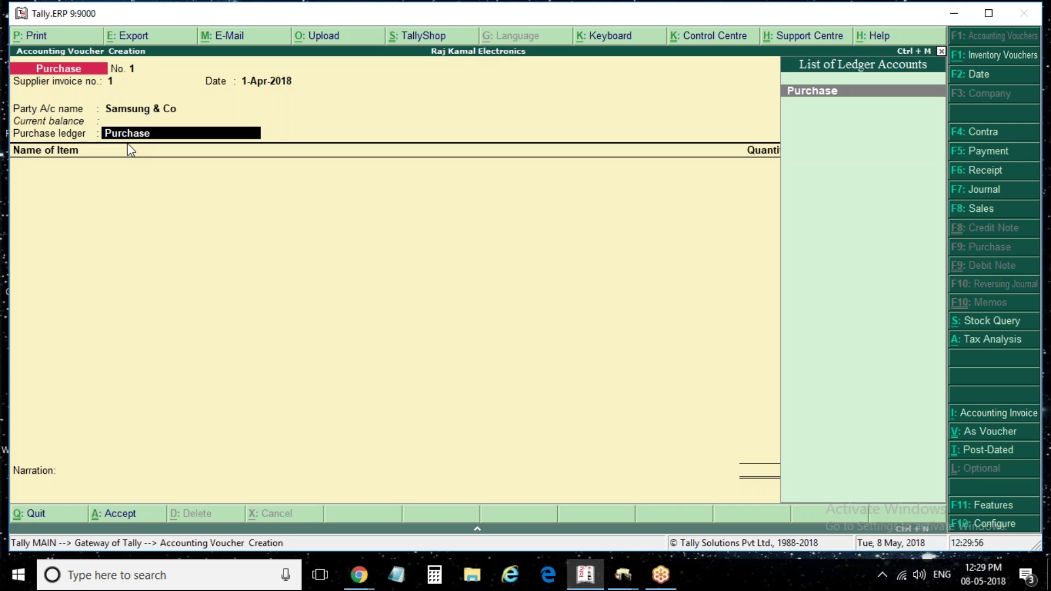
key("Return")
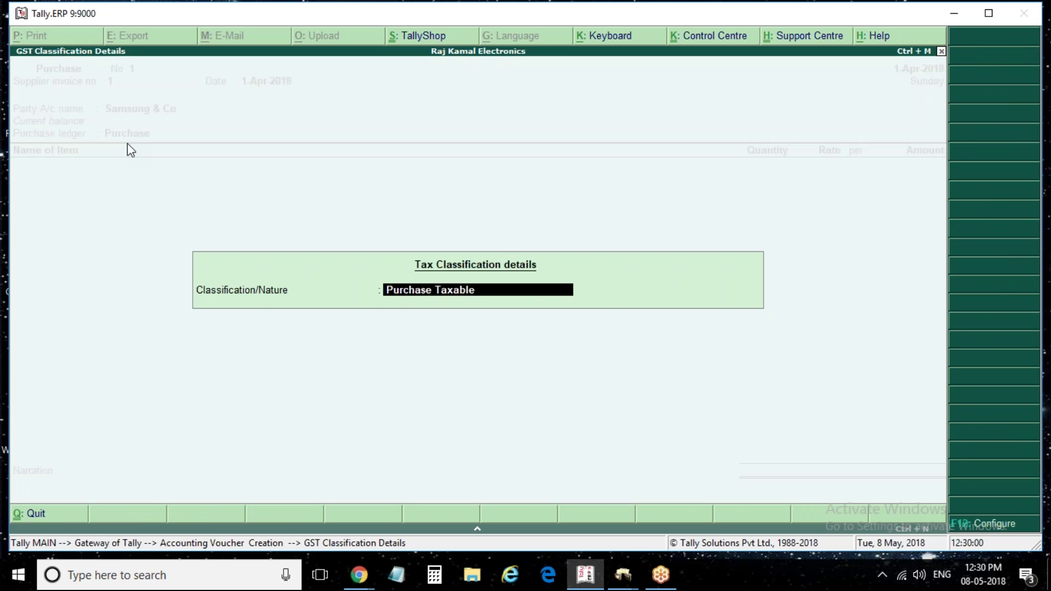
key("Return")
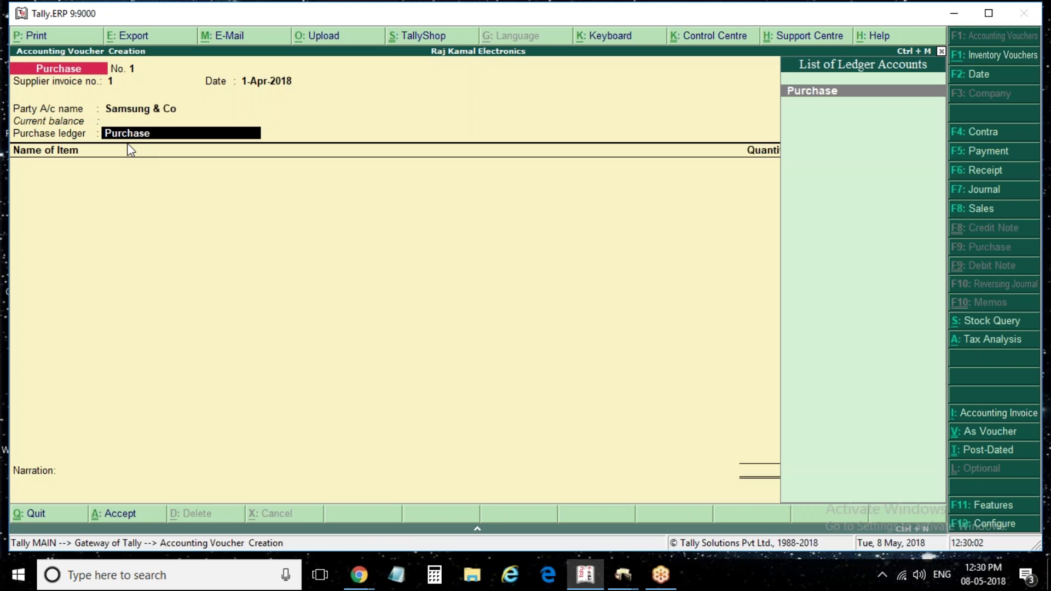
key("F12")
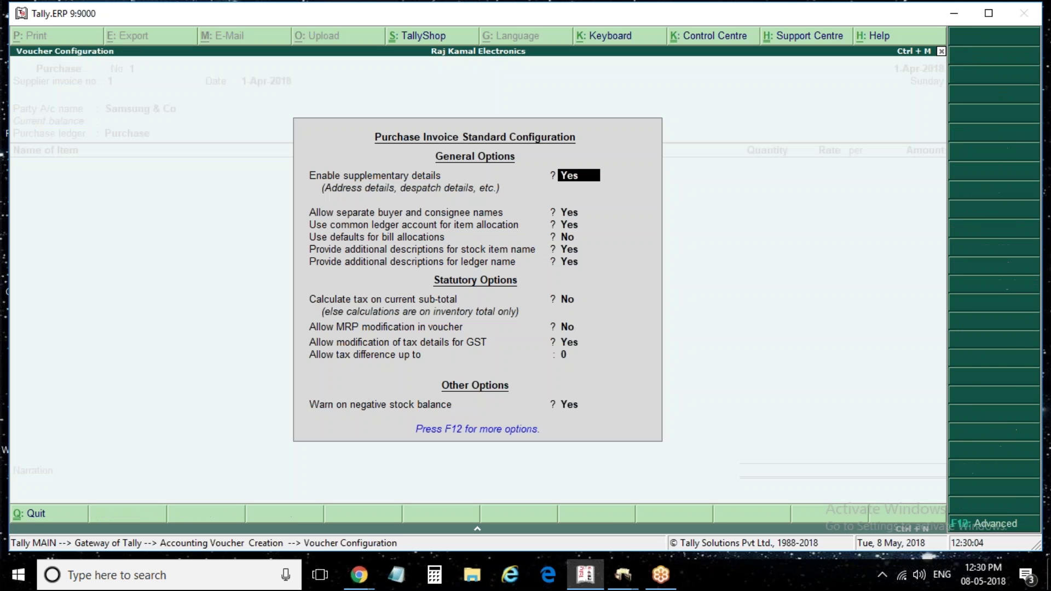
key("Return")
key("Return")
key("Return")
key("Return")
key("Return")
key("Return")
key("Return")
key("Return")
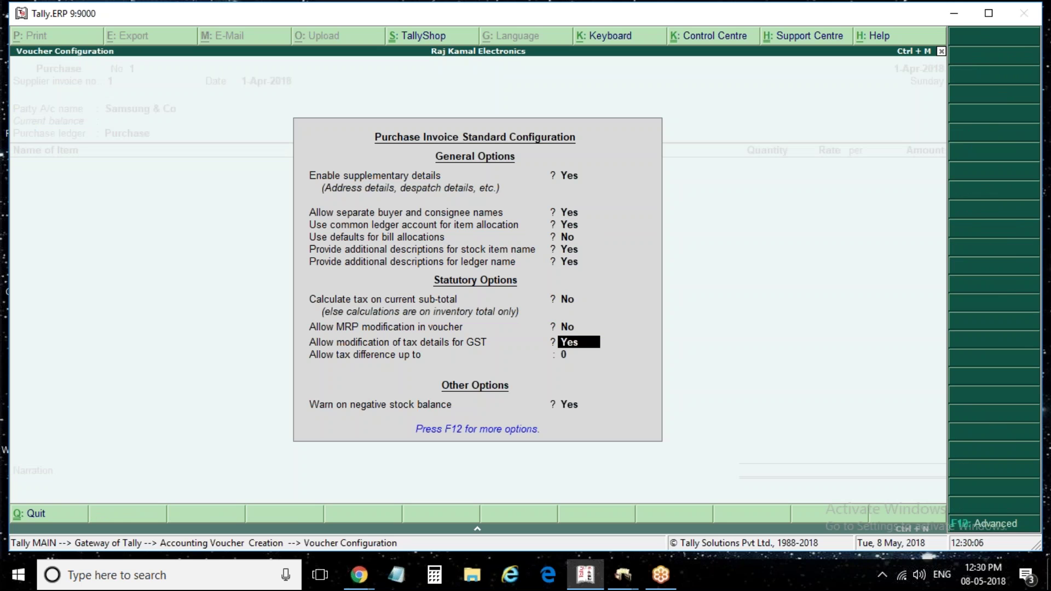
type("n")
key("Return")
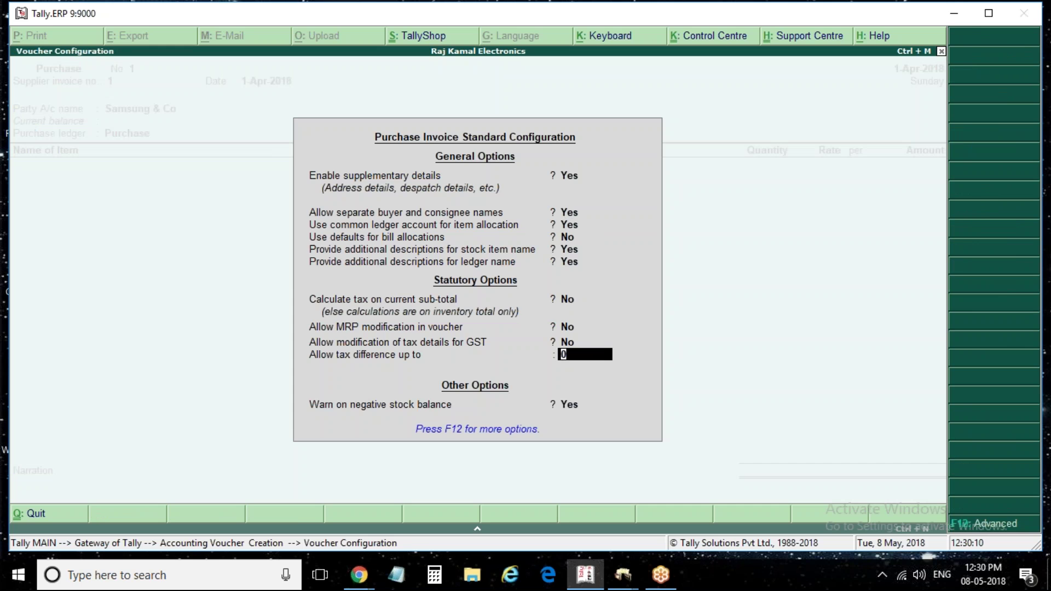
key("Return")
key("Return")
key("Return")
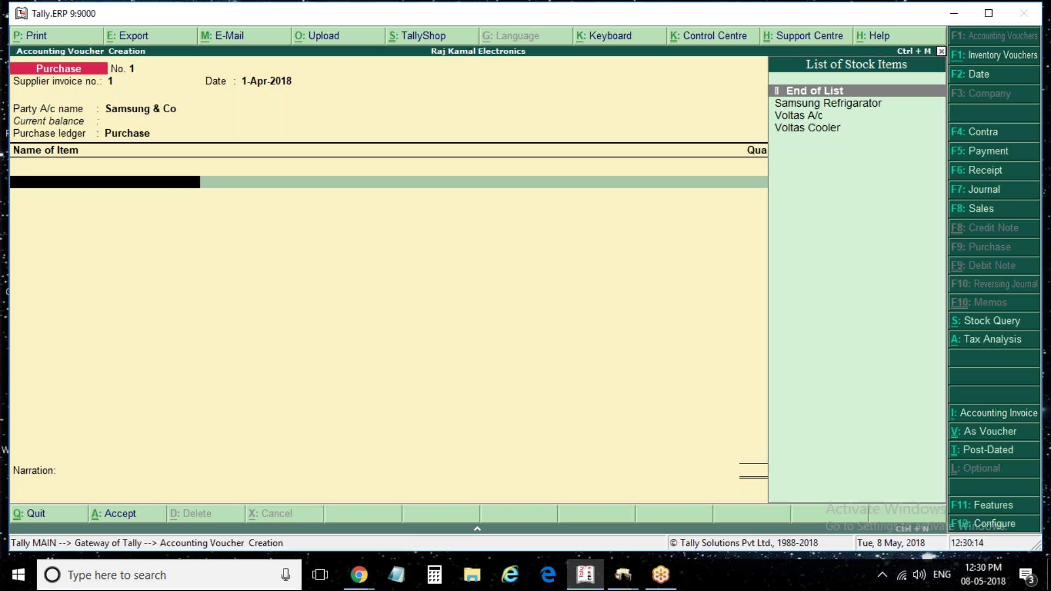
key("BackSpace")
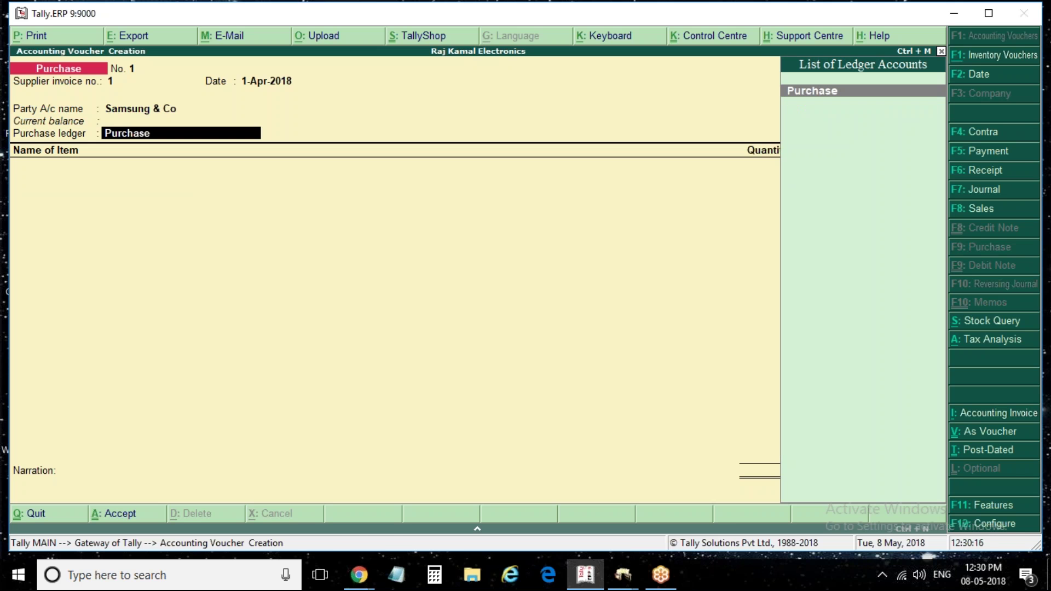
key("F12")
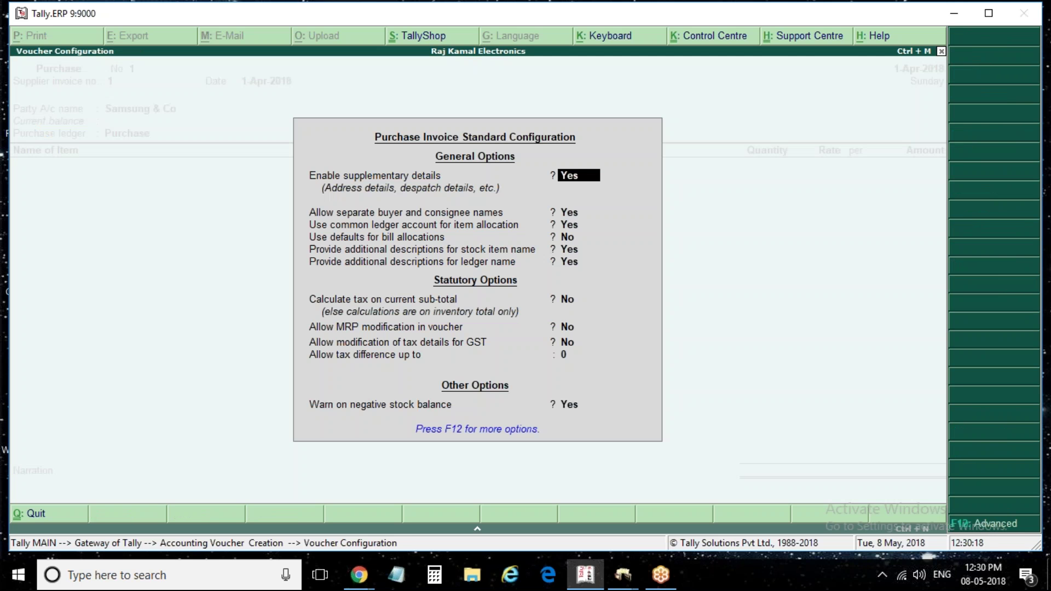
key("Return")
key("Return")
key("Return")
key("Return")
key("Return")
key("Return")
key("Return")
key("Return")
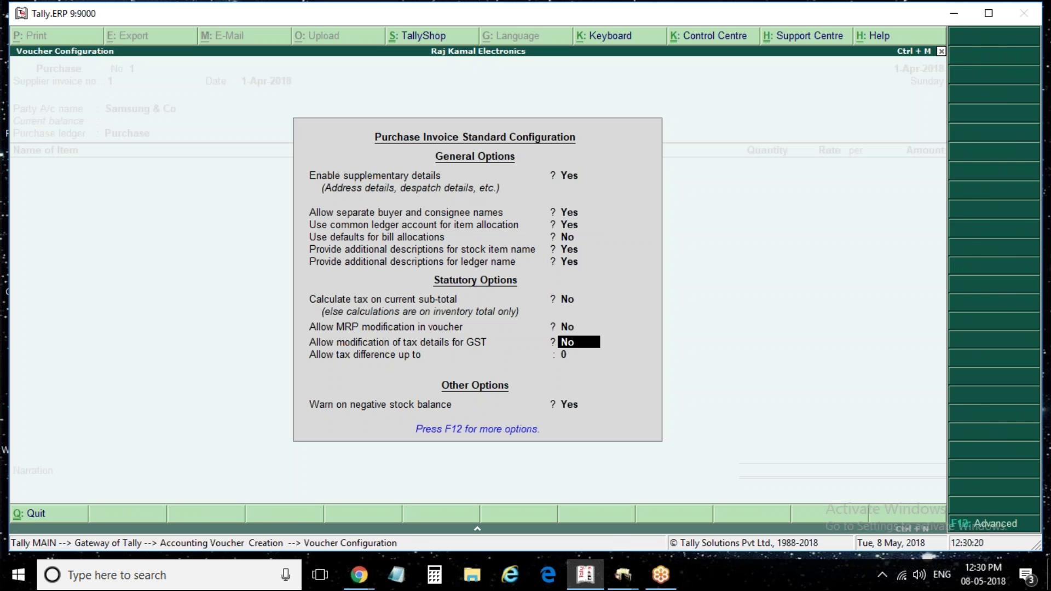
key("y")
key("Return")
key("Return")
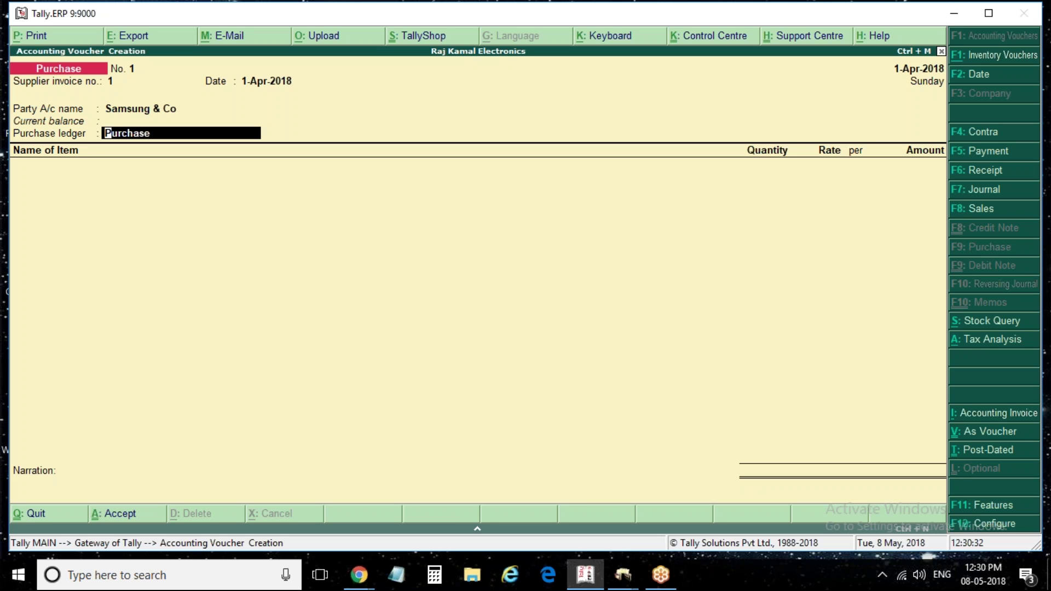
Reopen the Purchase ledger's tax classification and browse the Natures of Transaction list
key("BackSpace")
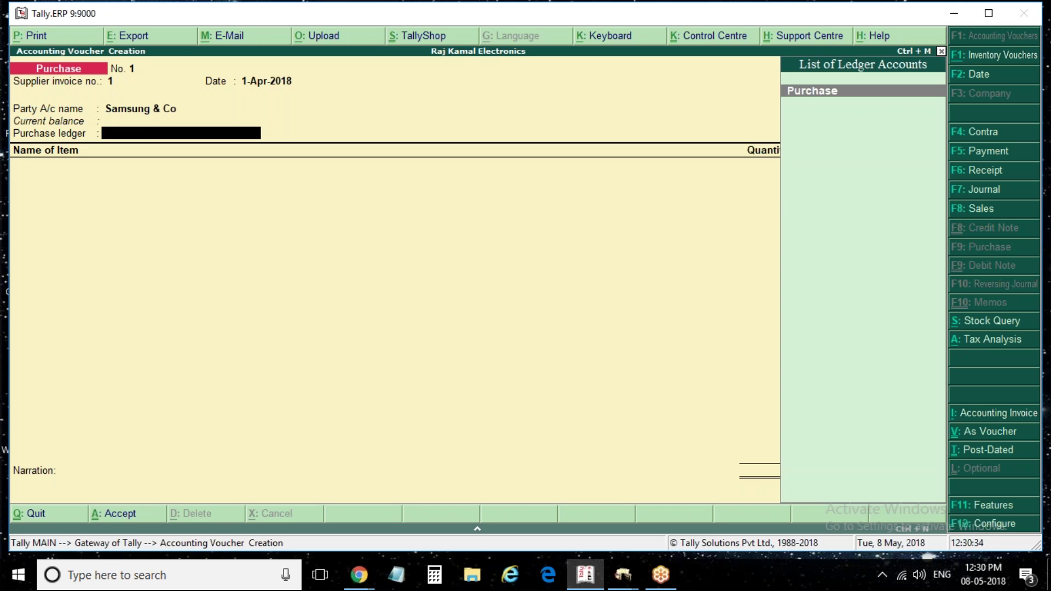
key("Return")
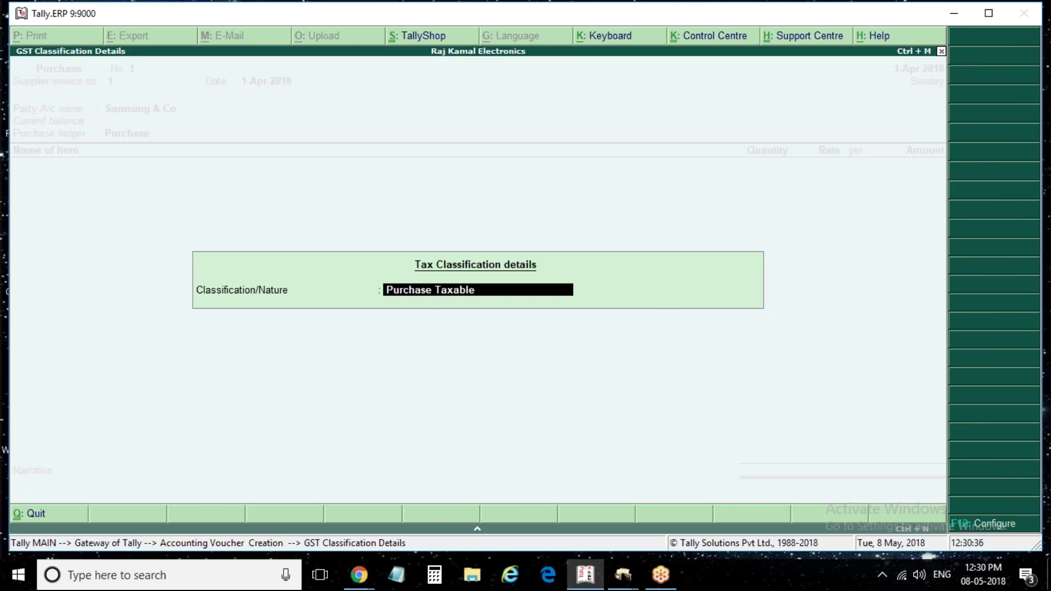
key("BackSpace")
key("Down")
key("Down")
key("Down")
key("Down")
key("Down")
key("Down")
key("Down")
key("Down")
key("Down")
key("Down")
key("Down")
key("Down")
key("Down")
key("Down")
key("Down")
key("Down")
key("Down")
key("Down")
key("Down")
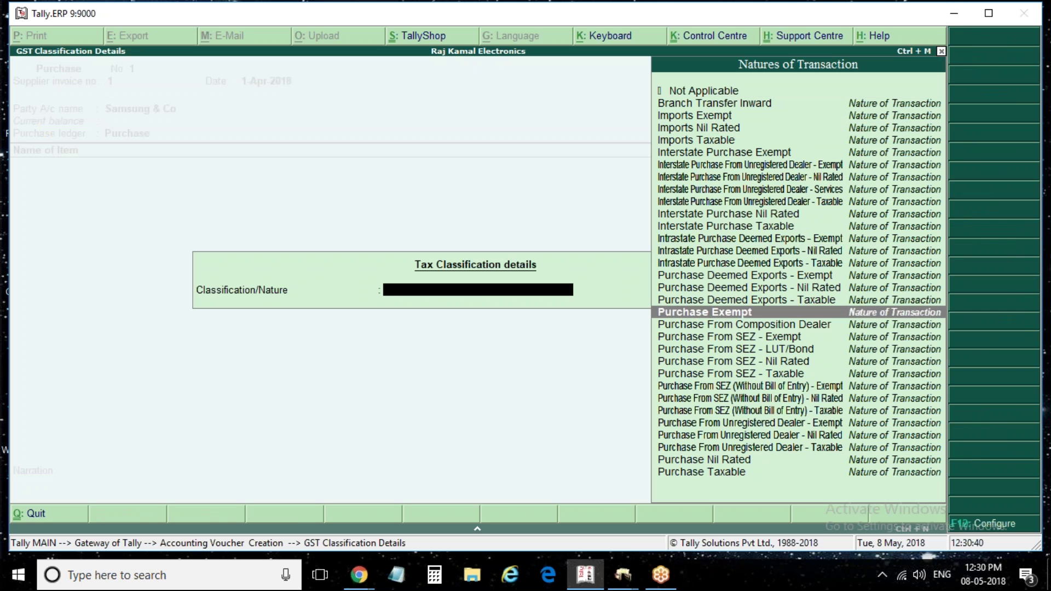
key("Down")
key("Down")
key("Down")
key("Down")
key("Down")
key("Down")
key("Down")
key("Down")
key("Down")
key("Down")
key("Down")
key("Down")
key("Down")
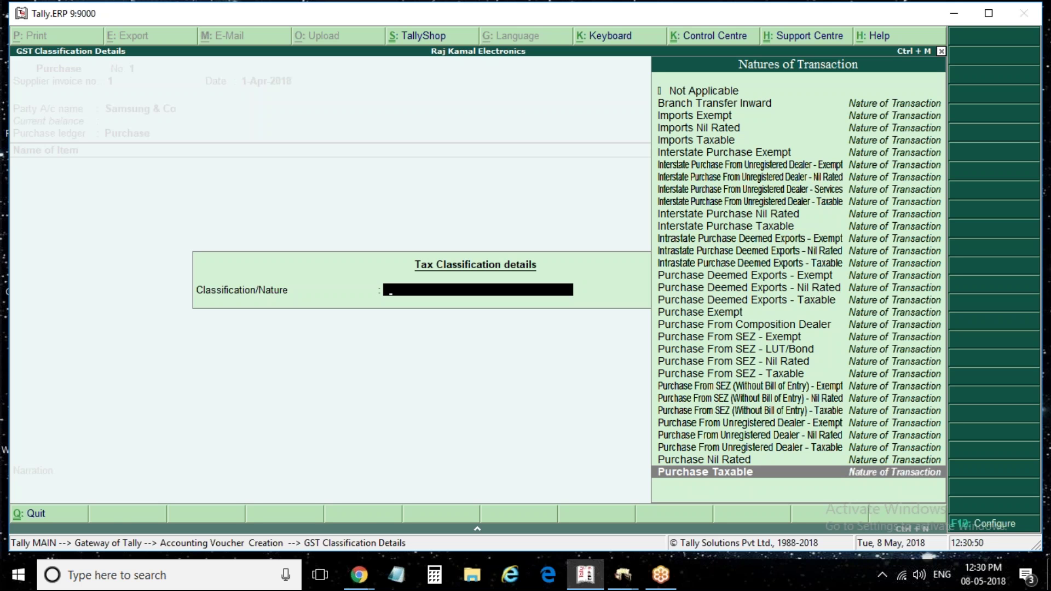
key("Up")
key("Up")
key("Up")
key("Up")
key("Up")
key("Up")
key("Up")
key("Up")
key("Up")
key("Up")
key("Up")
key("Up")
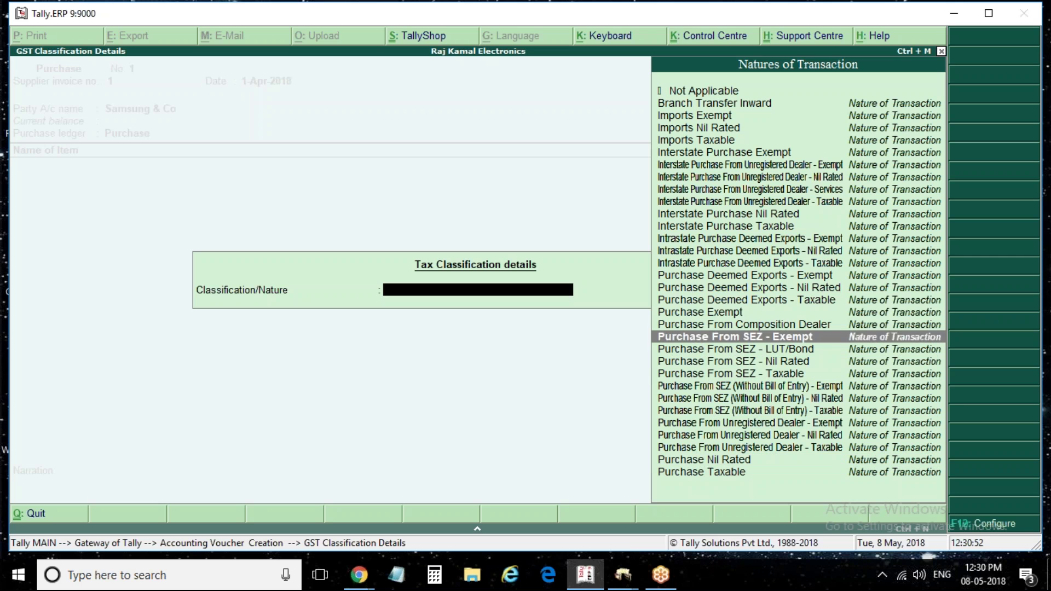
key("Up")
key("Up")
key("Up")
key("Up")
key("Down")
key("Down")
key("Down")
key("Down")
key("Down")
key("Down")
key("Down")
key("Down")
key("Down")
key("Up")
key("Up")
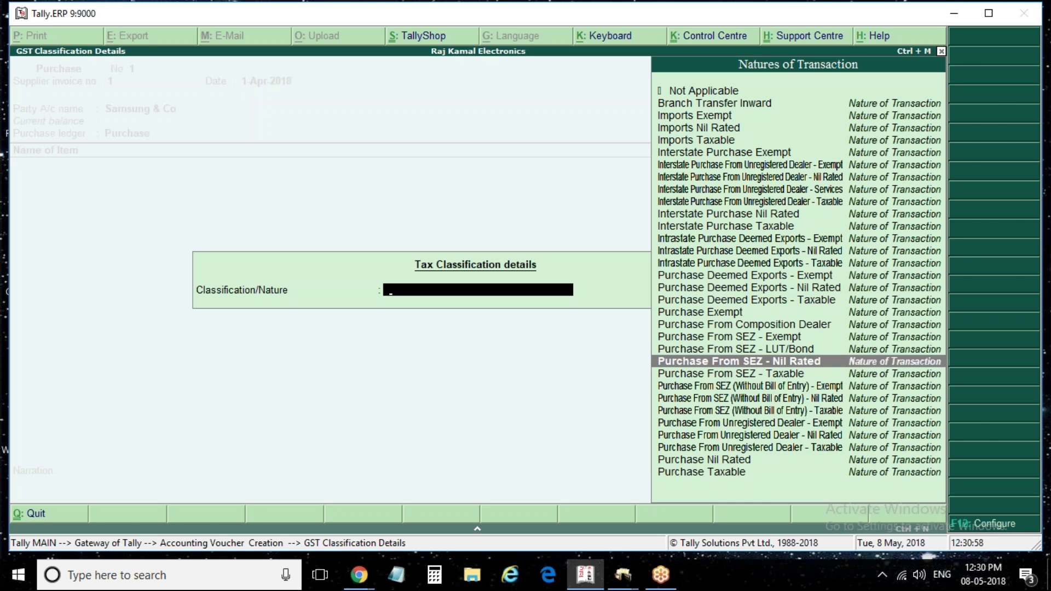
Return to the voucher and bring up the F12 purchase invoice configuration
key("Escape")
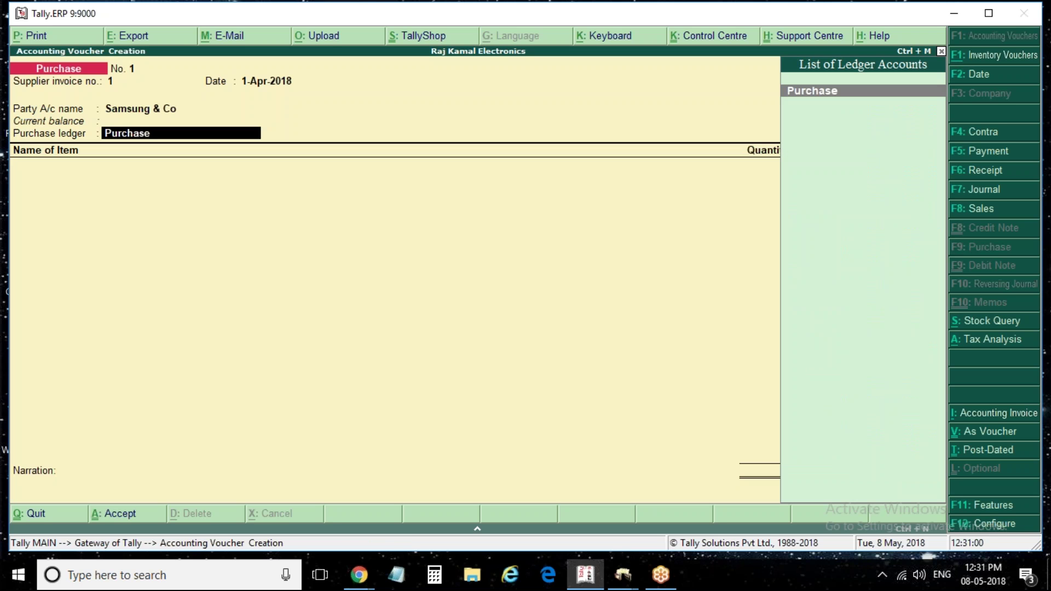
key("F12")
key("Return")
key("Return")
key("Return")
key("Return")
key("Return")
key("Return")
key("Return")
key("Return")
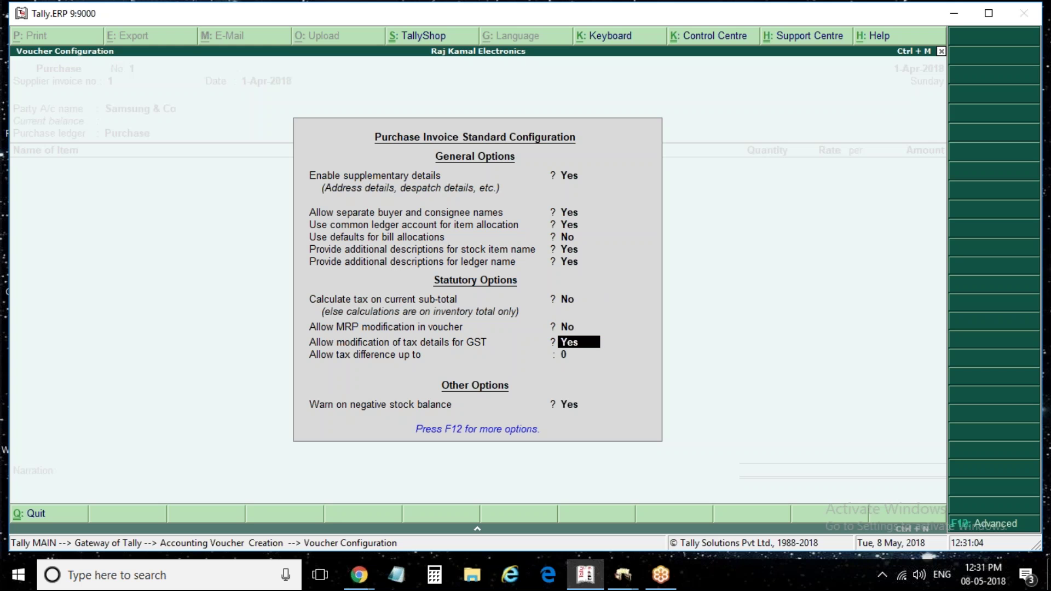
Set Allow modification of tax details for GST to No and save the configuration
type("n")
key("Return")
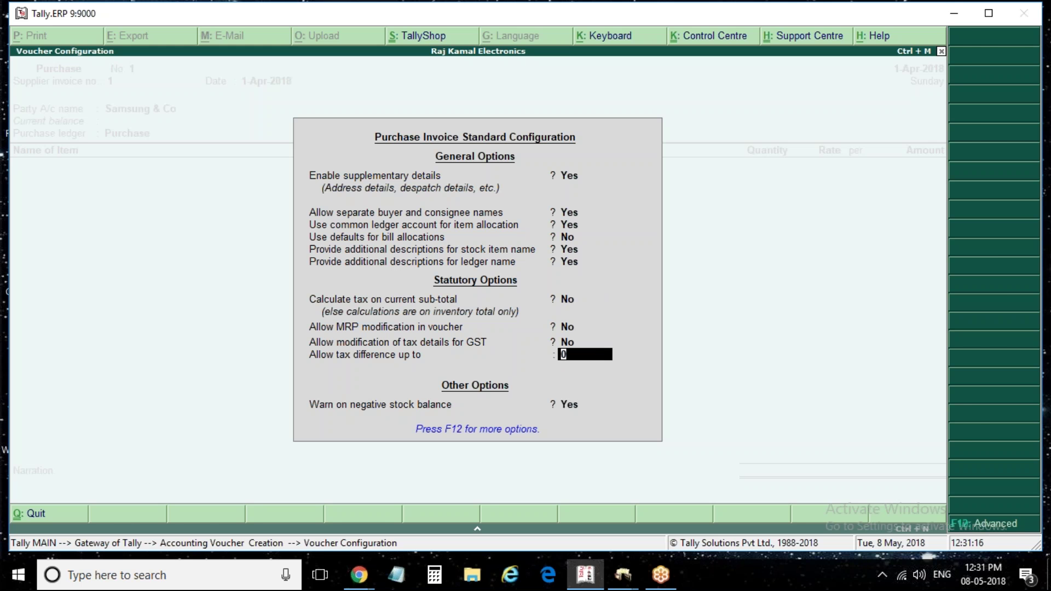
key("ctrl+a")
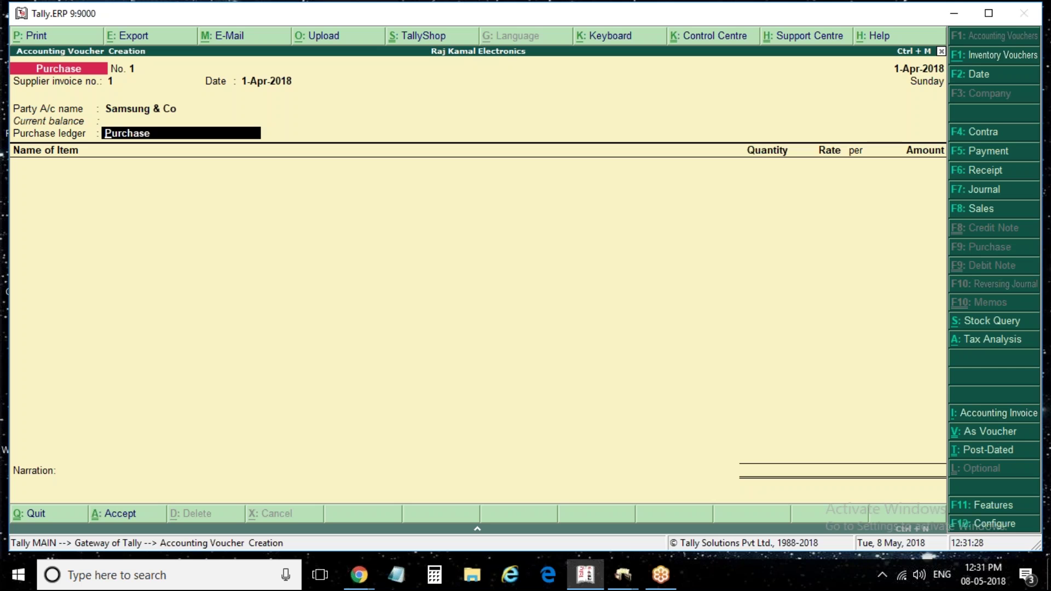
Add 50 pcs of Samsung Refrigarator at 25,000.00, correcting the quantity from 30
key("Return")
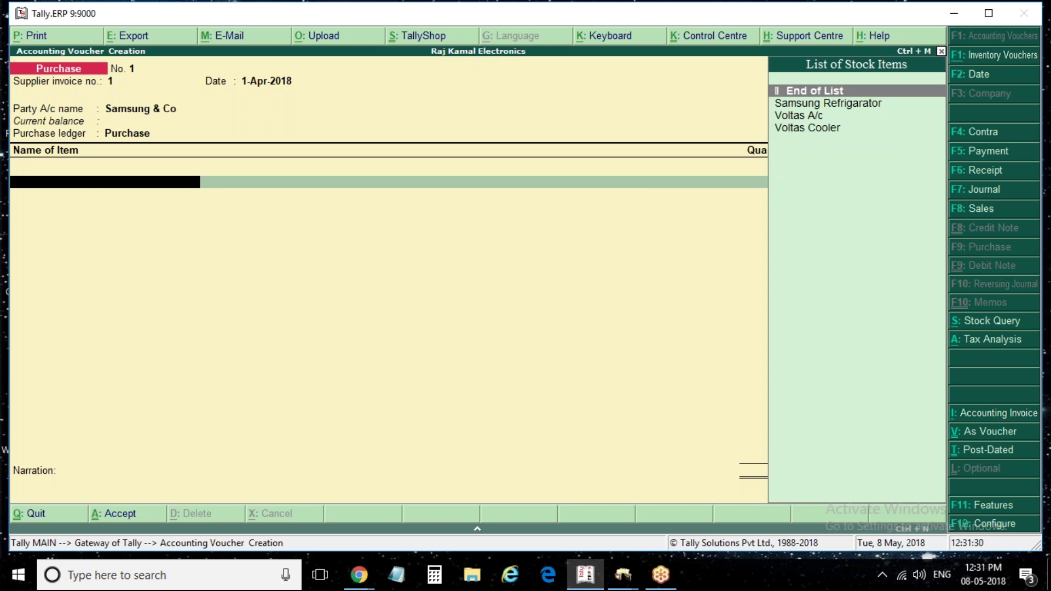
key("Down")
key("Return")
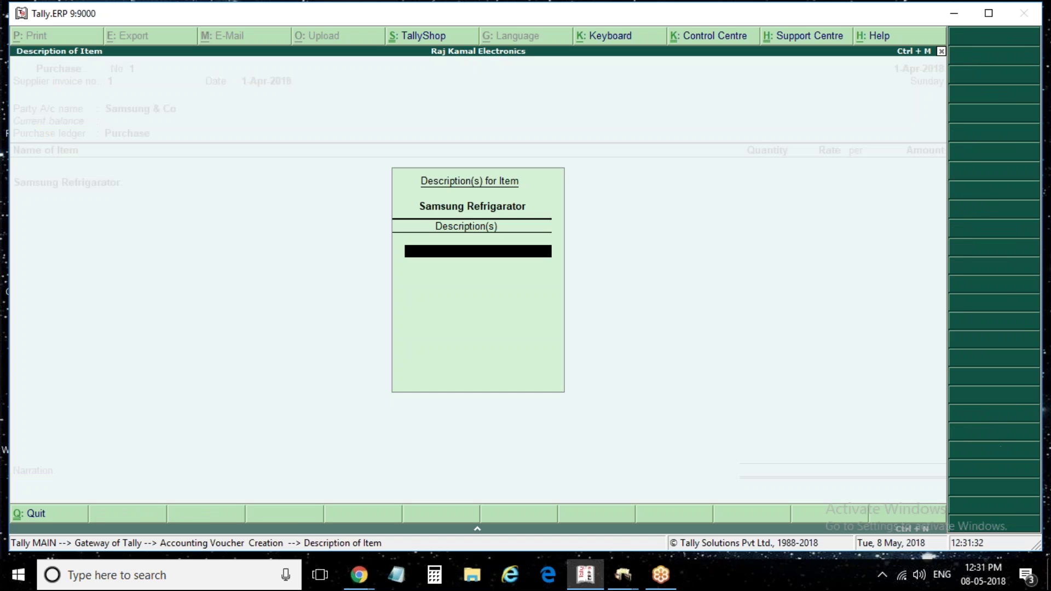
key("Return")
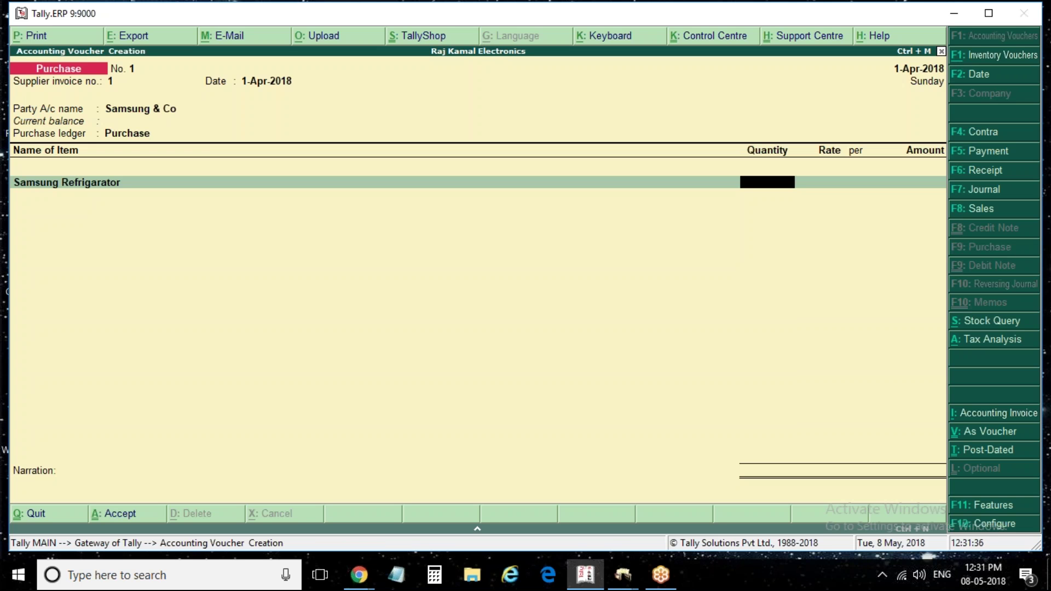
type("30")
key("Return")
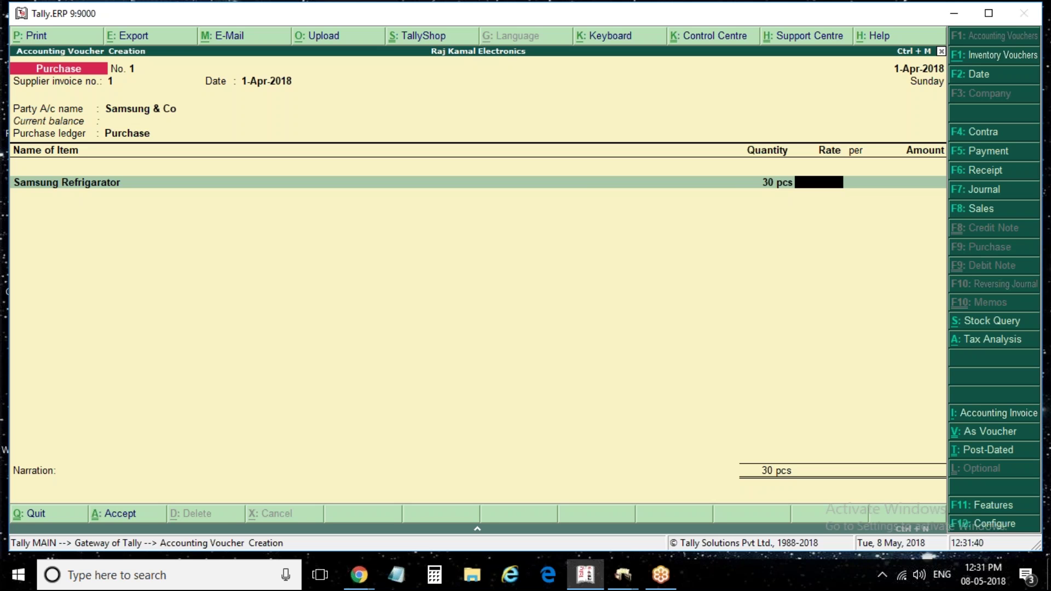
key("BackSpace")
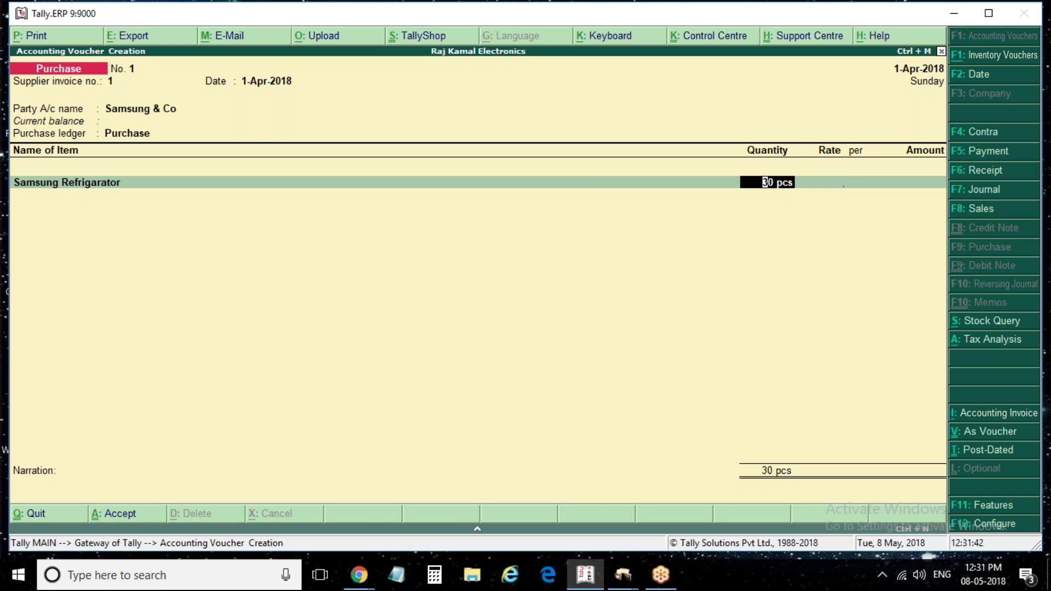
type("50")
key("Return")
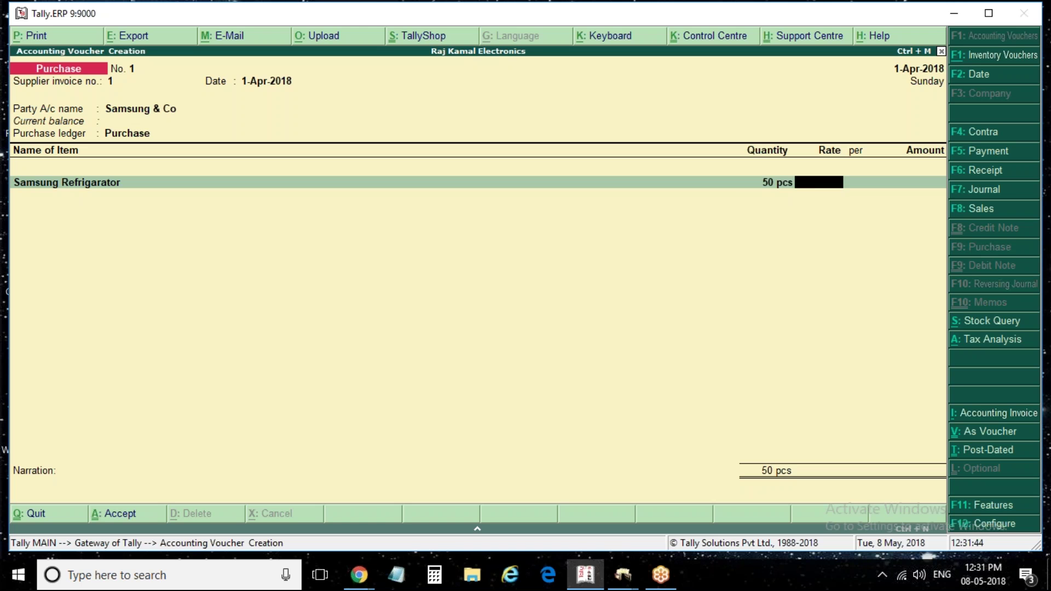
type("25000")
key("Return")
key("Return")
key("Return")
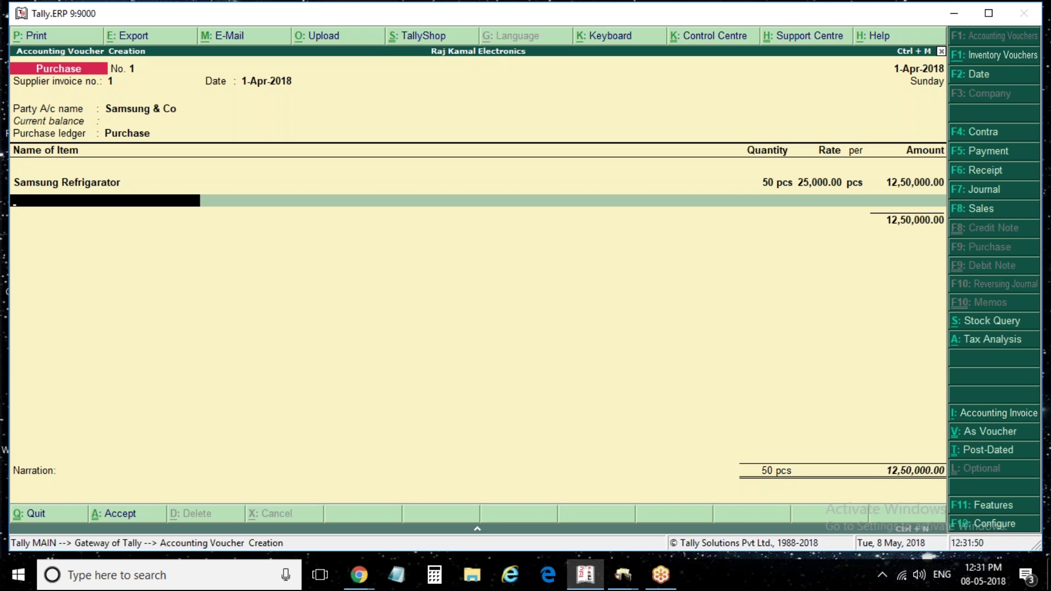
Add Cgst and Sgst ledger lines of 75,000.00 each
type("c")
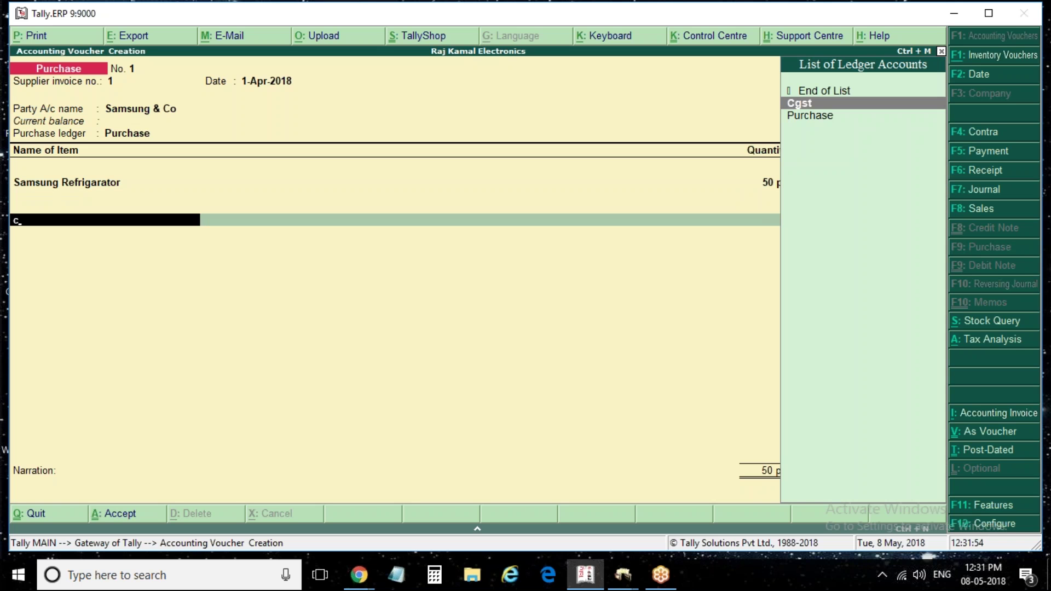
key("Return")
key("Return")
key("Return")
type("sgst")
key("Return")
key("Return")
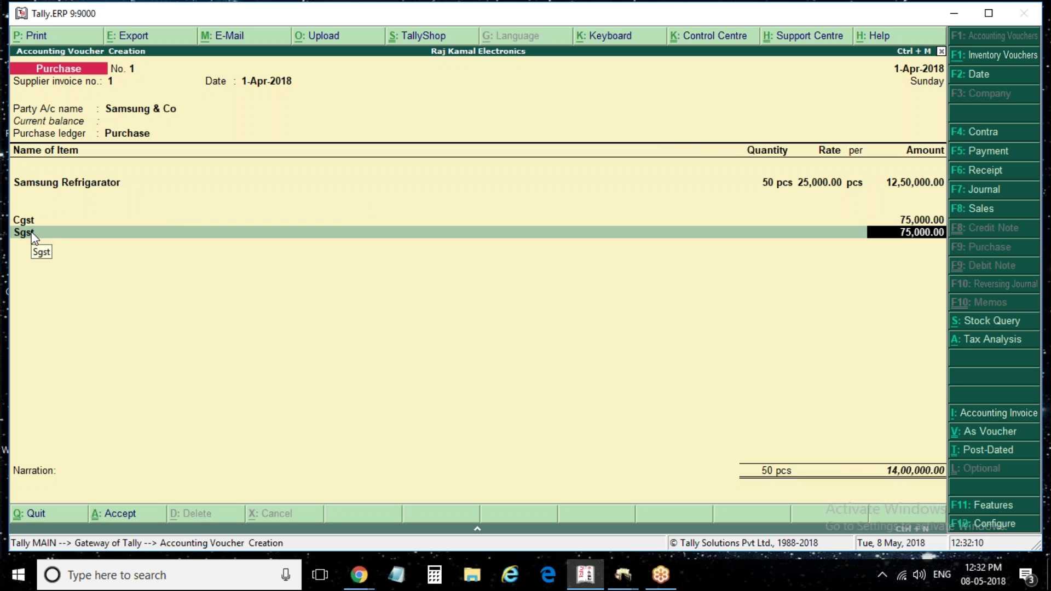
Review the detailed Tax Analysis: 12,50,000 taxable with 6% Central and State Tax
key("alt+a")
key("alt+F1")
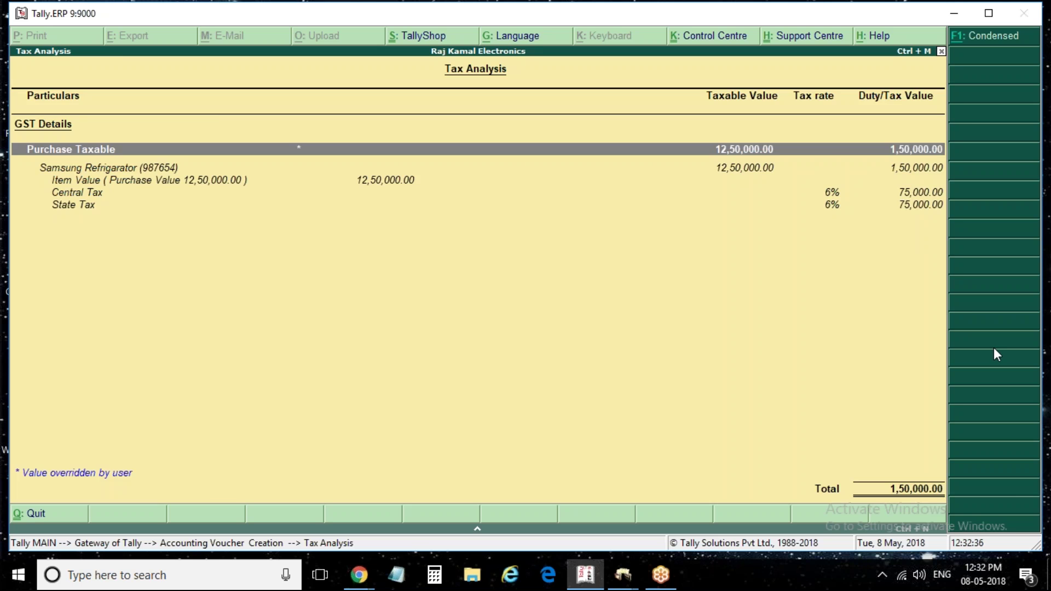
key("Escape")
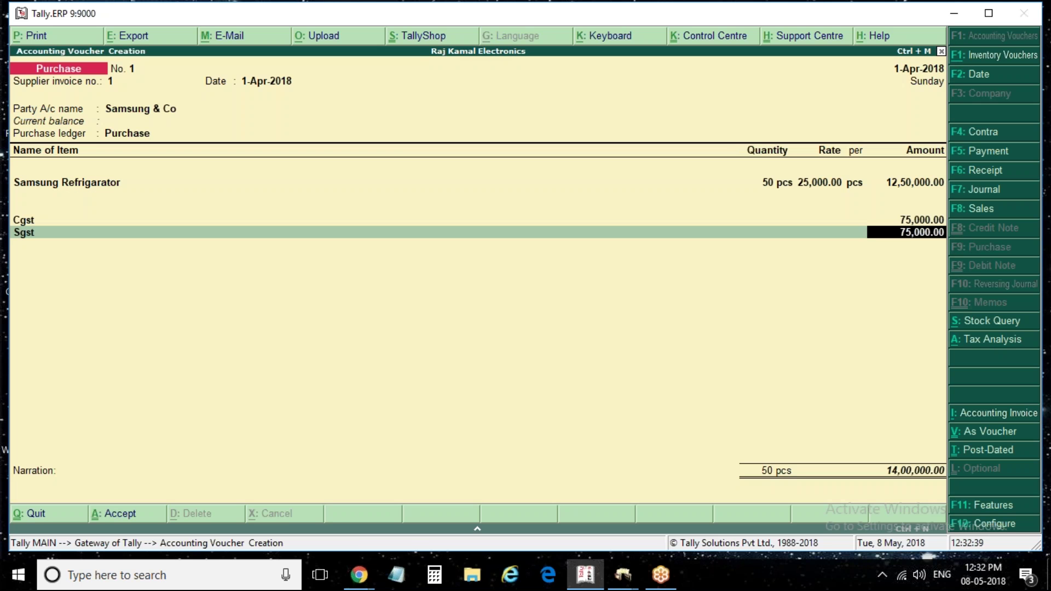
Save voucher No. 1 and start purchase voucher 2 with invoice 2 from Voltas & Co
key("ctrl+a")
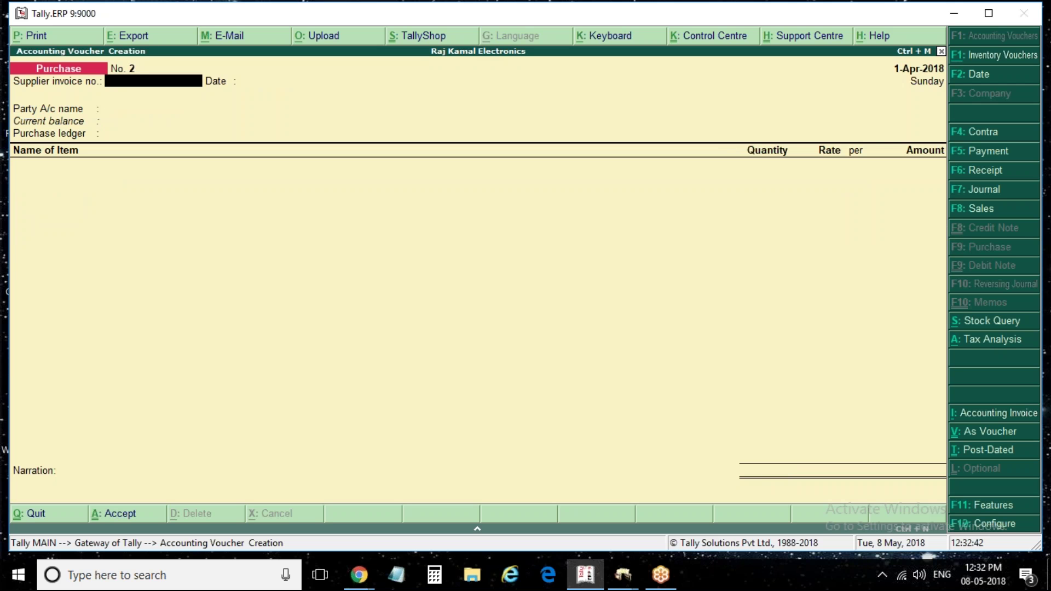
type("2")
key("Return")
key("Return")
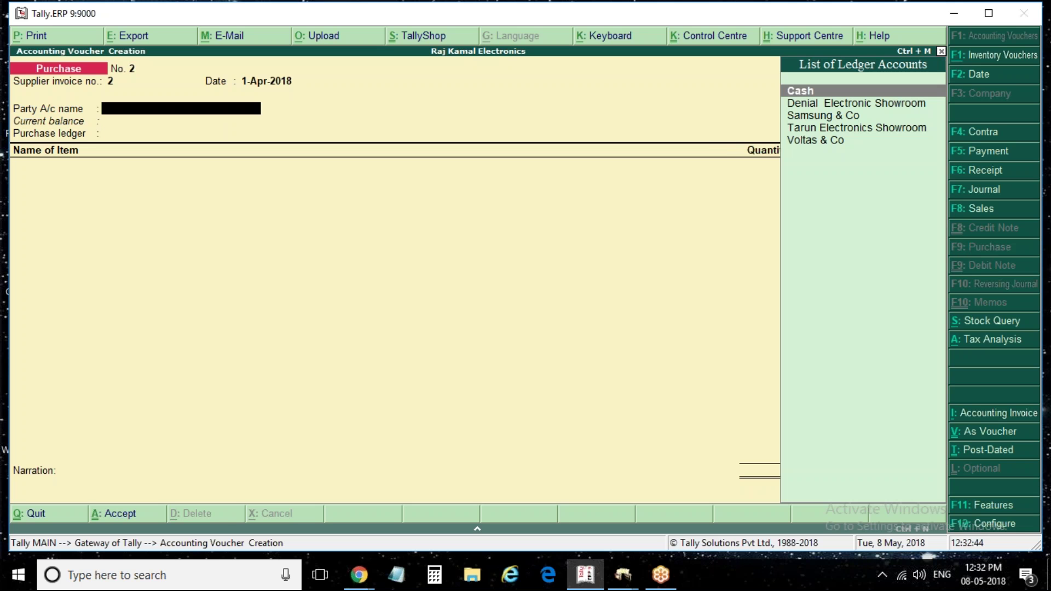
key("Down")
key("Down")
key("Down")
key("Up")
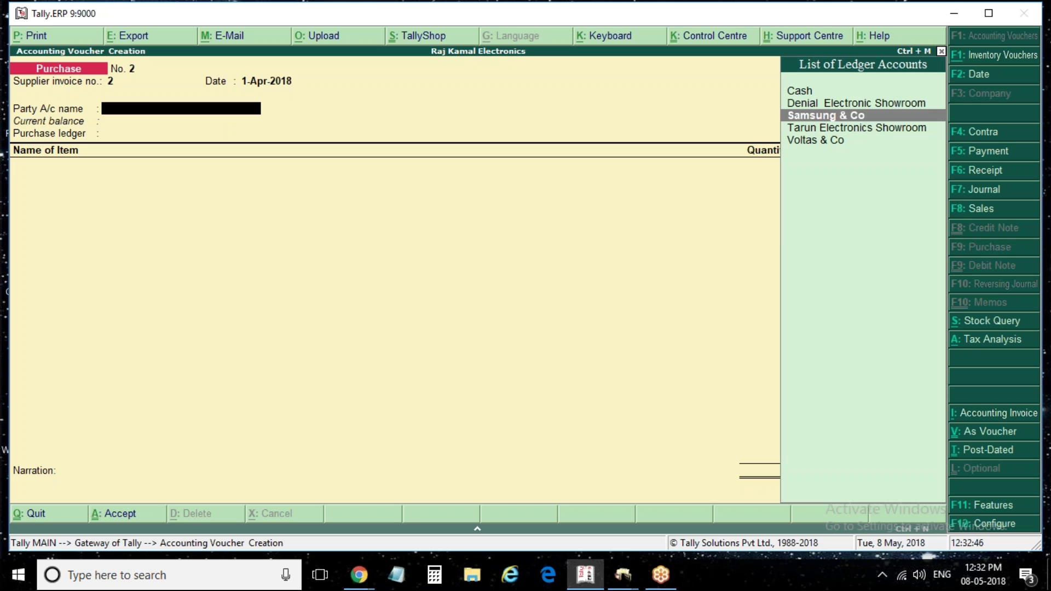
key("Down")
key("Down")
key("Return")
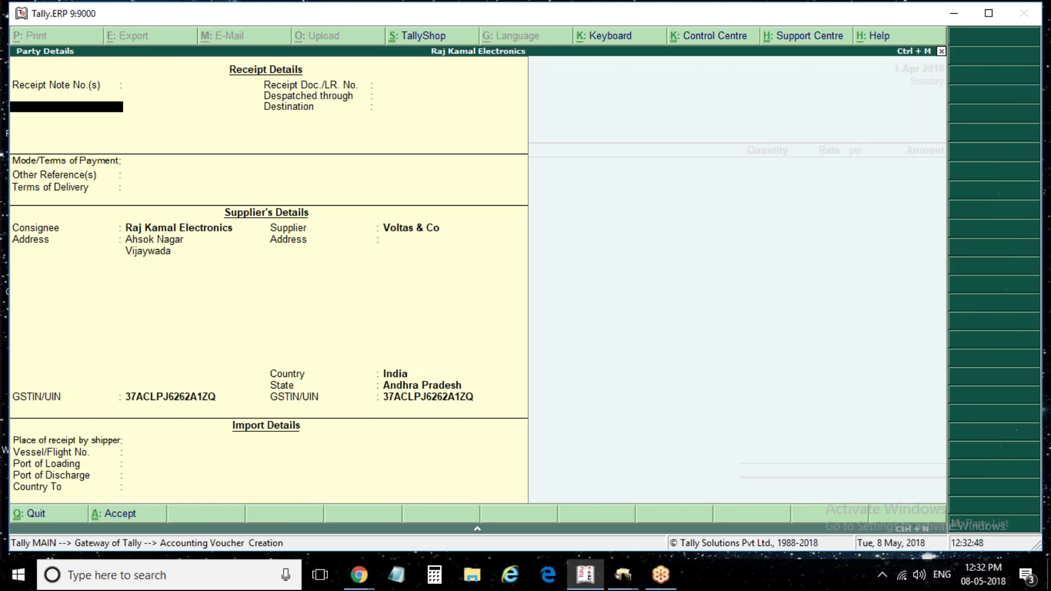
key("ctrl+a")
Add 100 pcs of Voltas A/c at 28,000.00 on the Purchase ledger
key("Return")
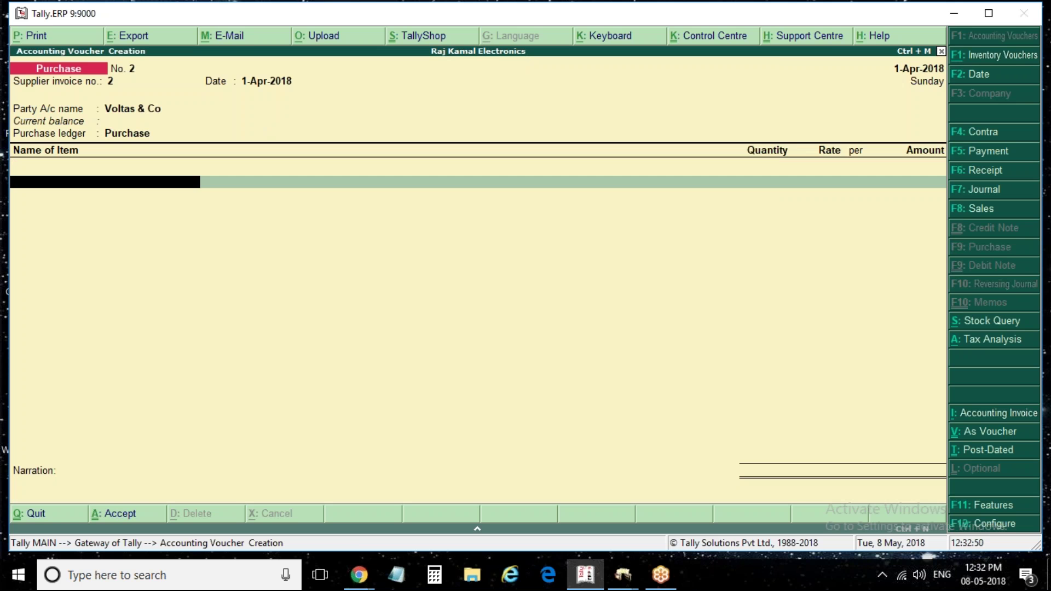
key("Down")
key("Down")
key("Return")
key("Return")
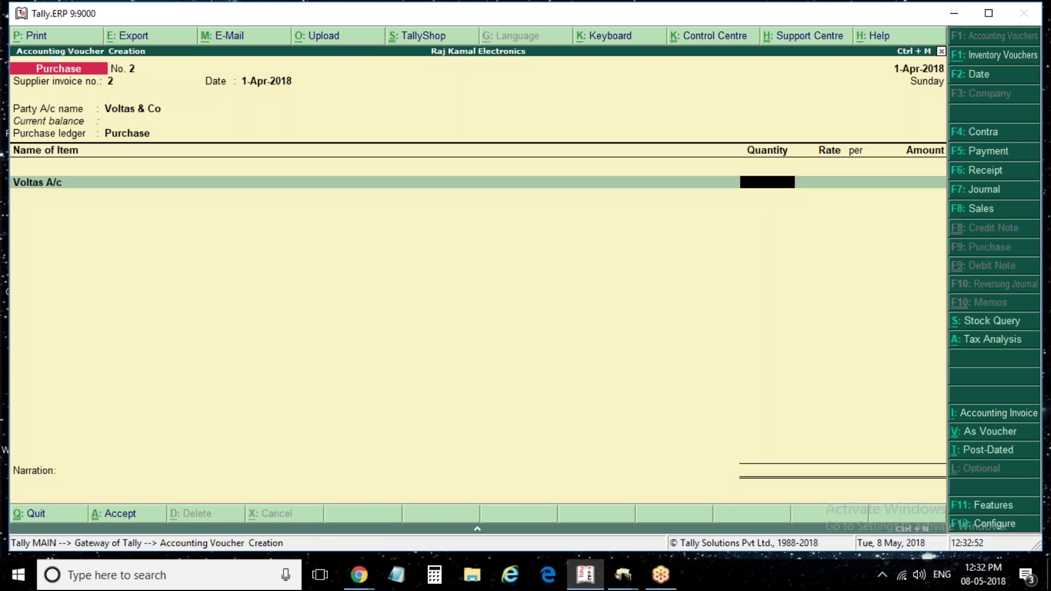
type("100")
key("Return")
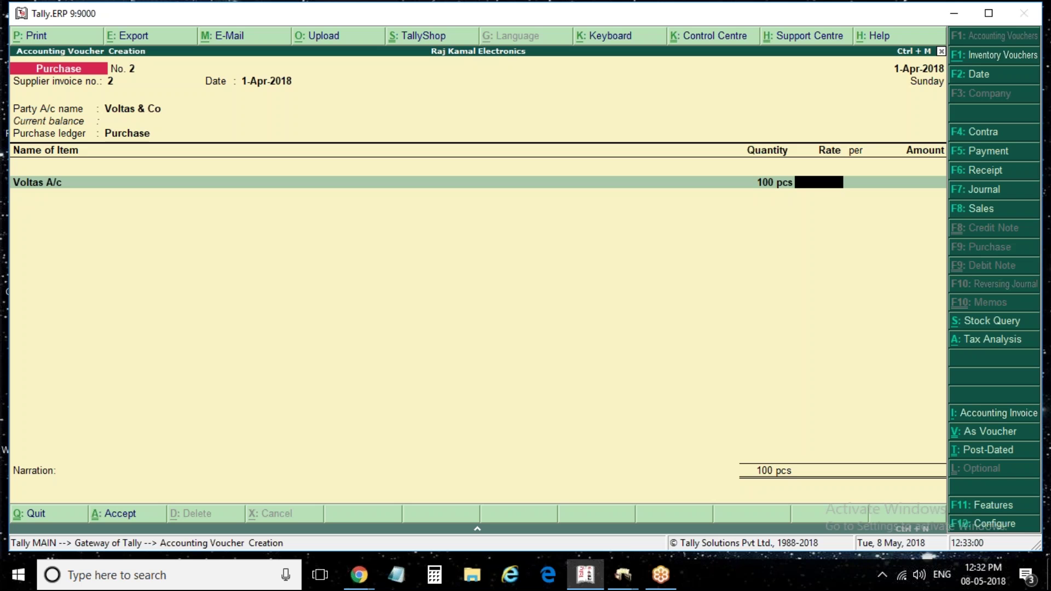
type("2")
type("5")
type("00")
key("BackSpace")
key("BackSpace")
key("BackSpace")
key("shift+Tab")
type("50")
key("Return")
key("shift+Tab")
type("1000")
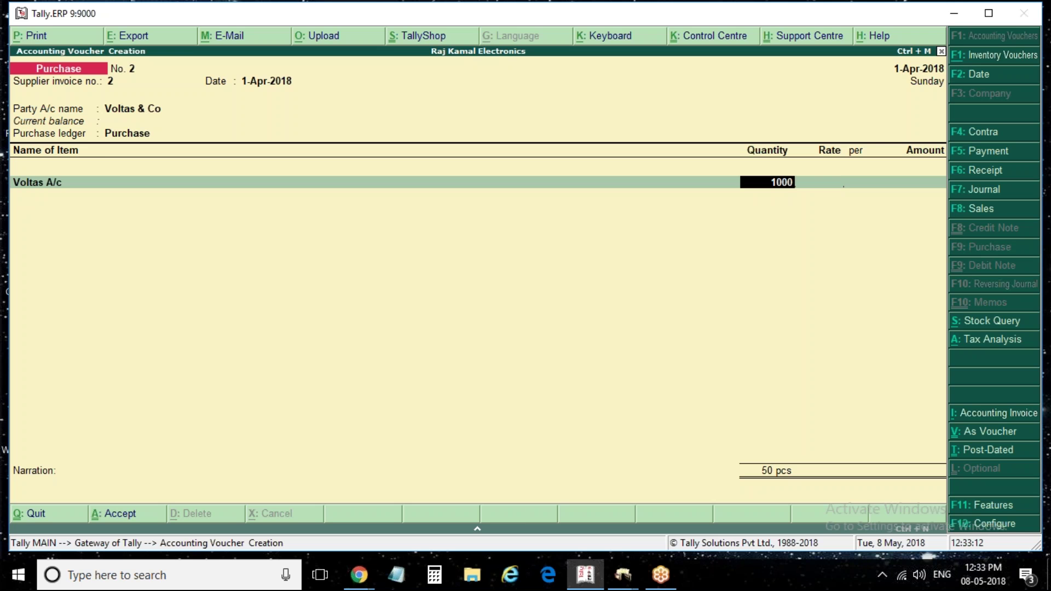
key("BackSpace")
key("Return")
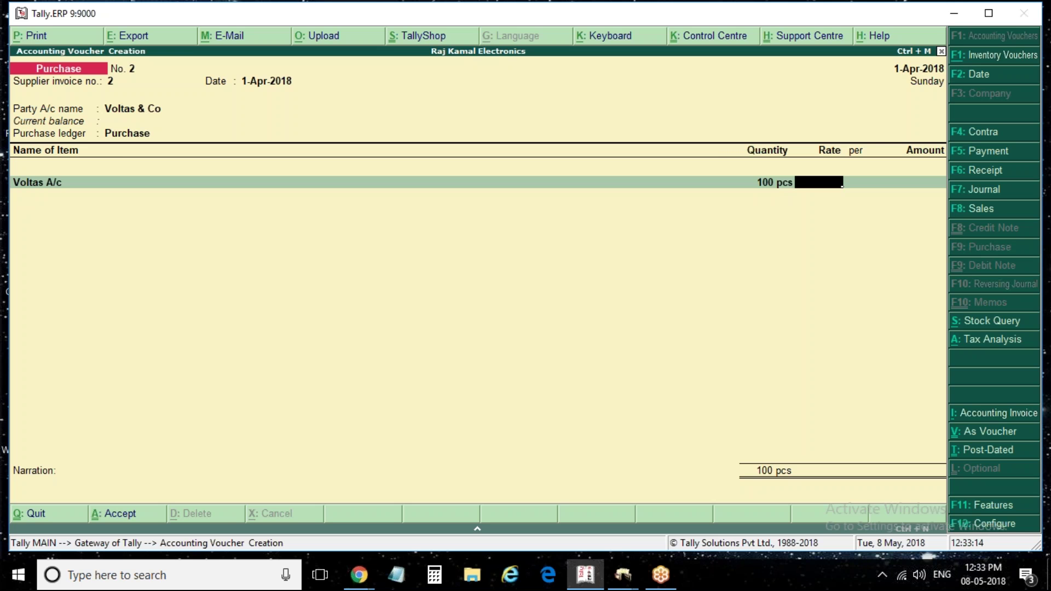
type("3")
key("BackSpace")
type("28,")
type("000")
key("Return")
key("Return")
Add Cgst and Sgst tax lines and open the Tax Analysis for voucher No. 2
key("Return")
type("C")
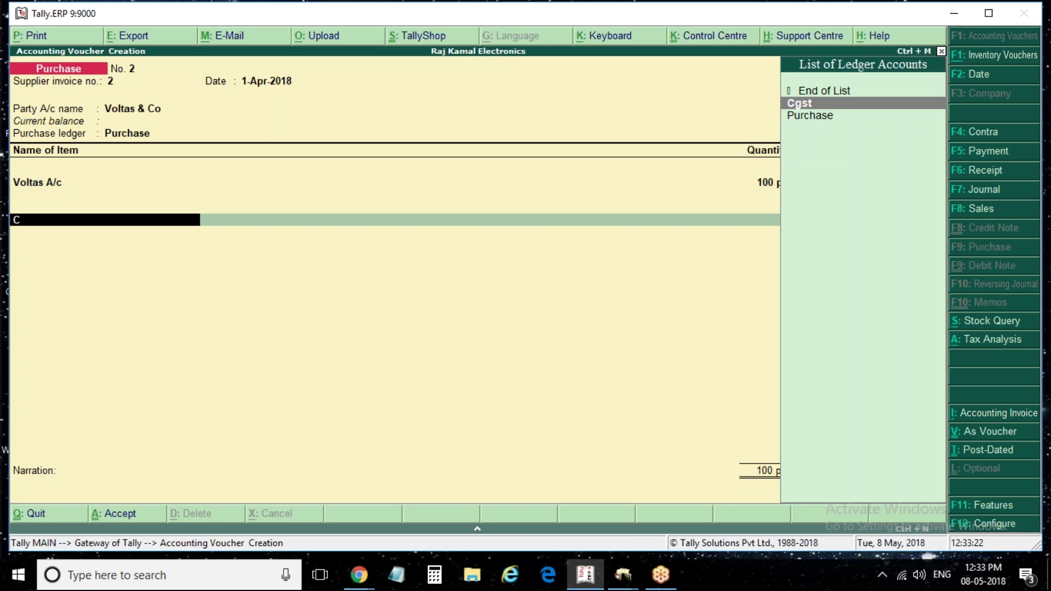
type("gst")
key("Return")
key("Return")
key("Return")
type("Sgst")
key("Return")
key("Return")
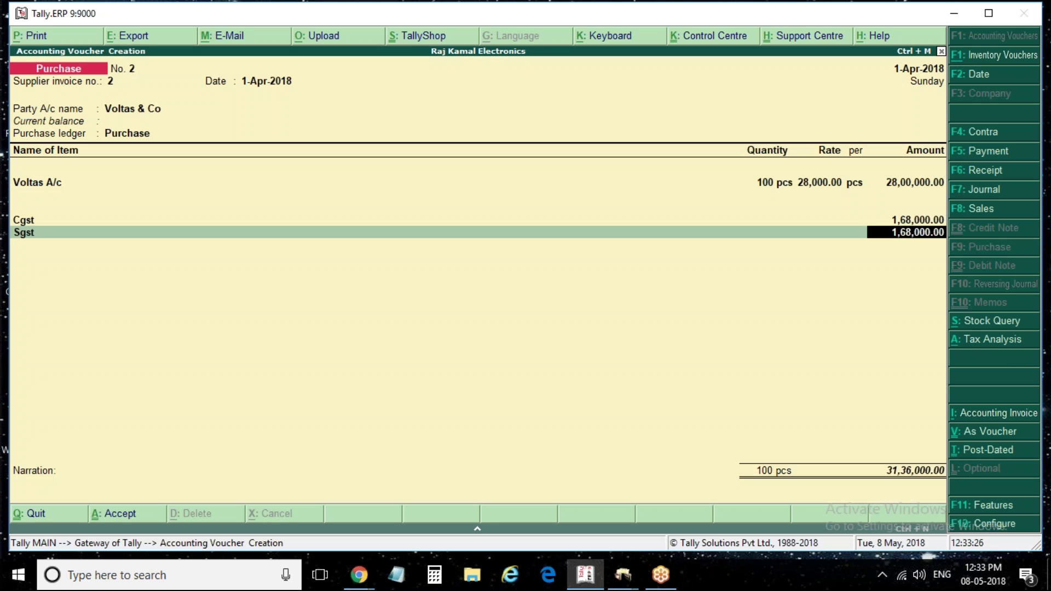
key("alt+a")
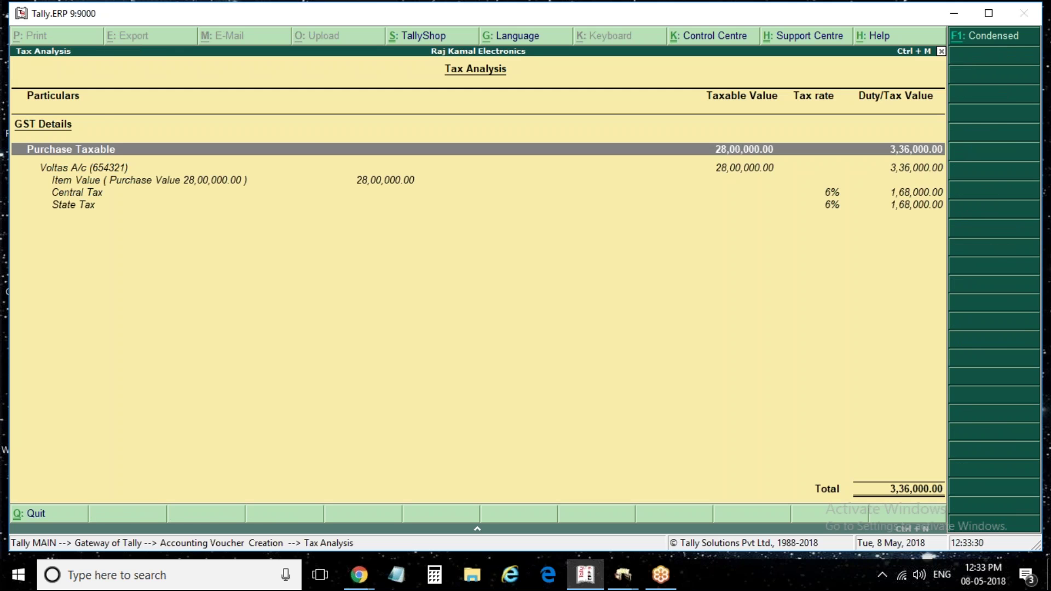
Add 100 pcs of Voltas Cooler at 8,000.00 and view the detailed Tax Analysis
key("Escape")
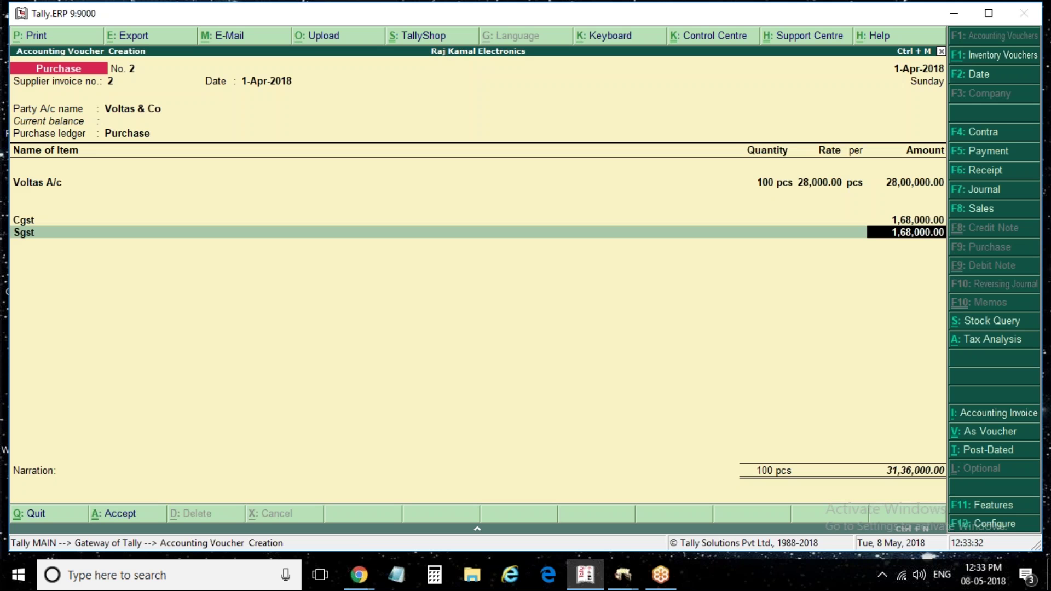
key("BackSpace")
key("BackSpace")
key("BackSpace")
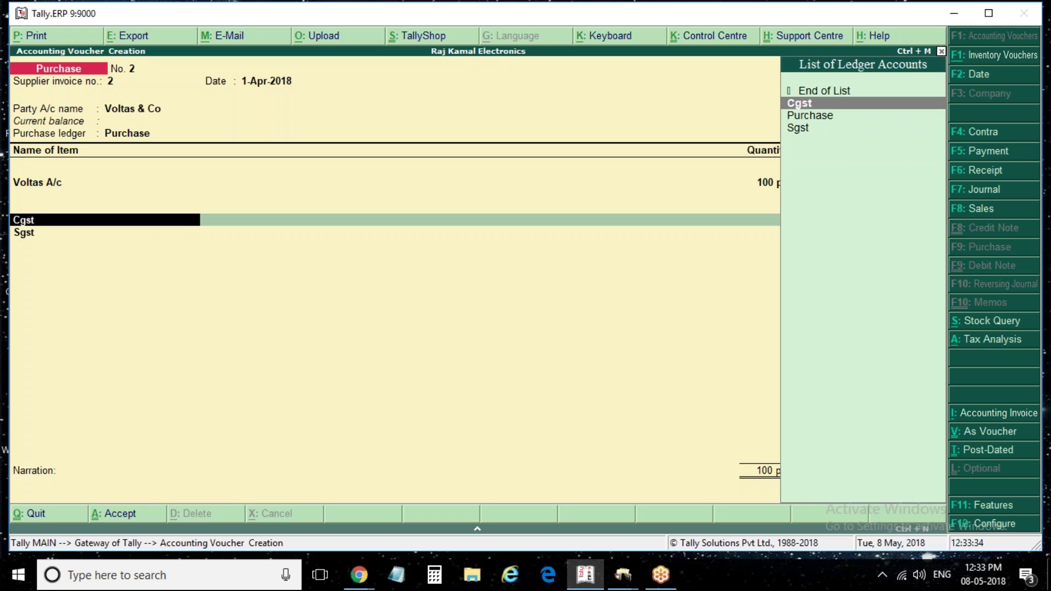
key("BackSpace")
key("Return")
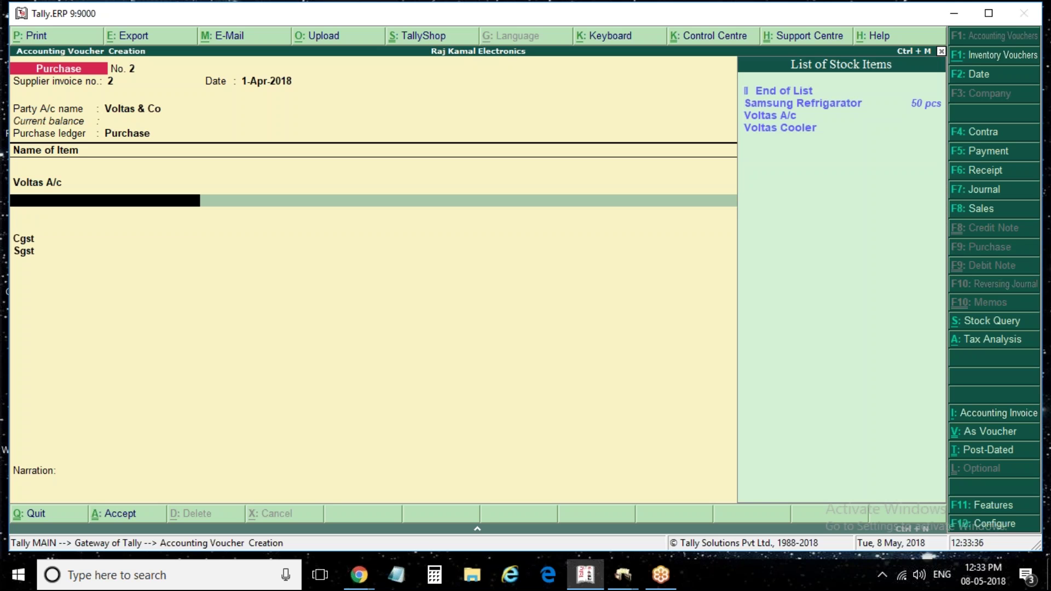
key("Down")
key("Down")
key("Down")
key("Down")
key("Return")
key("Return")
type("100")
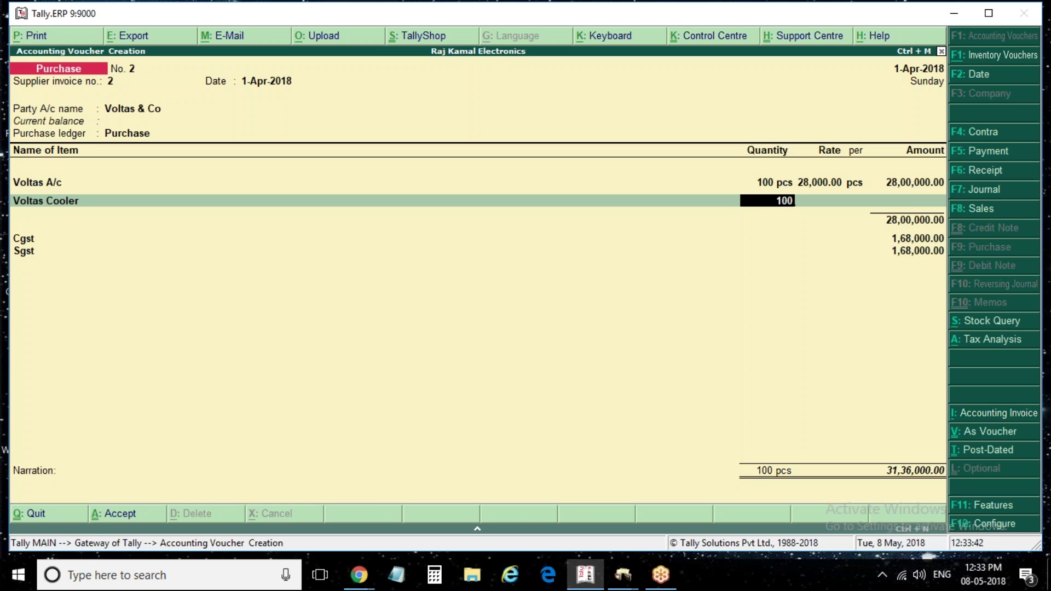
key("Return")
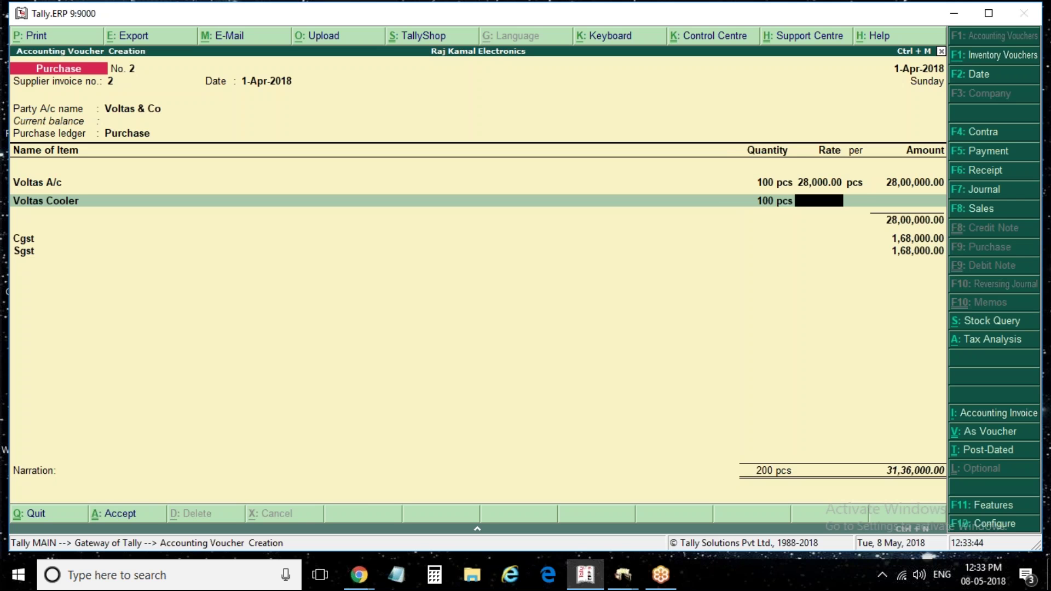
type("8000")
key("Return")
key("Return")
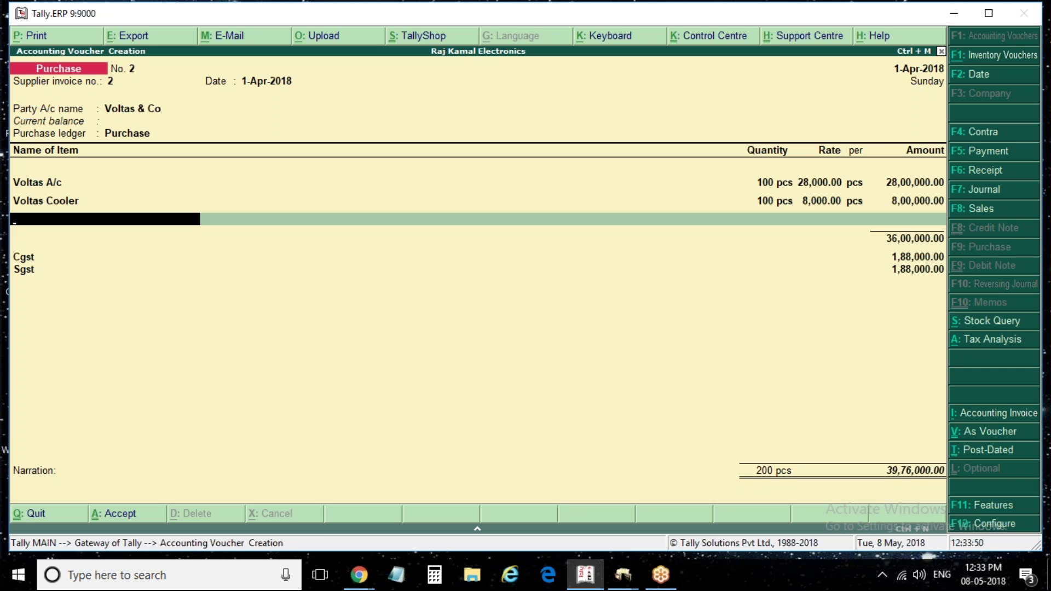
key("alt+a")
key("alt+F1")
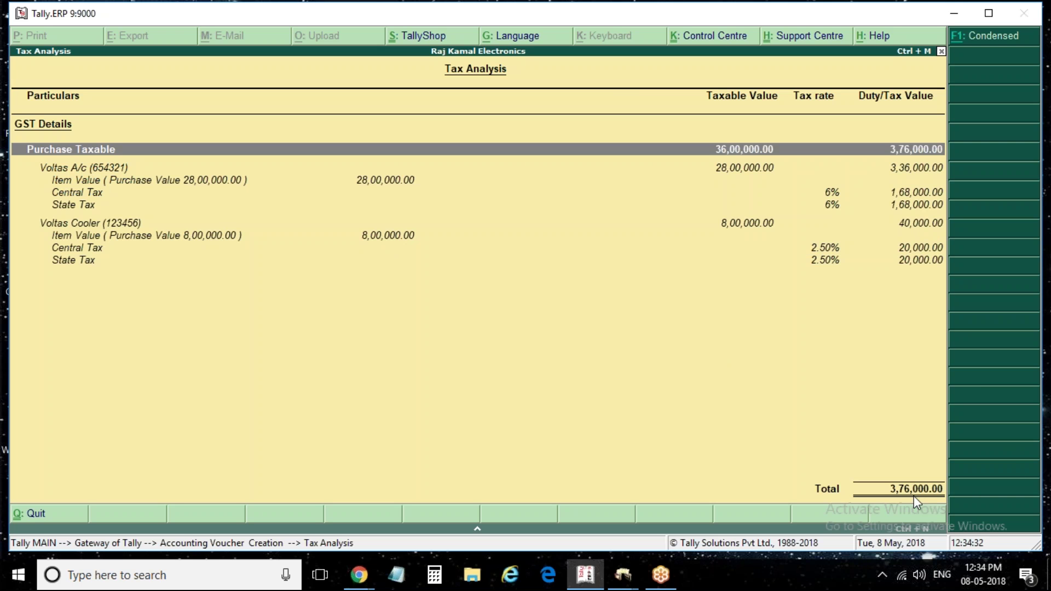
Save purchase voucher No. 2, quit creation, and page back to reopen it for alteration
key("Escape")
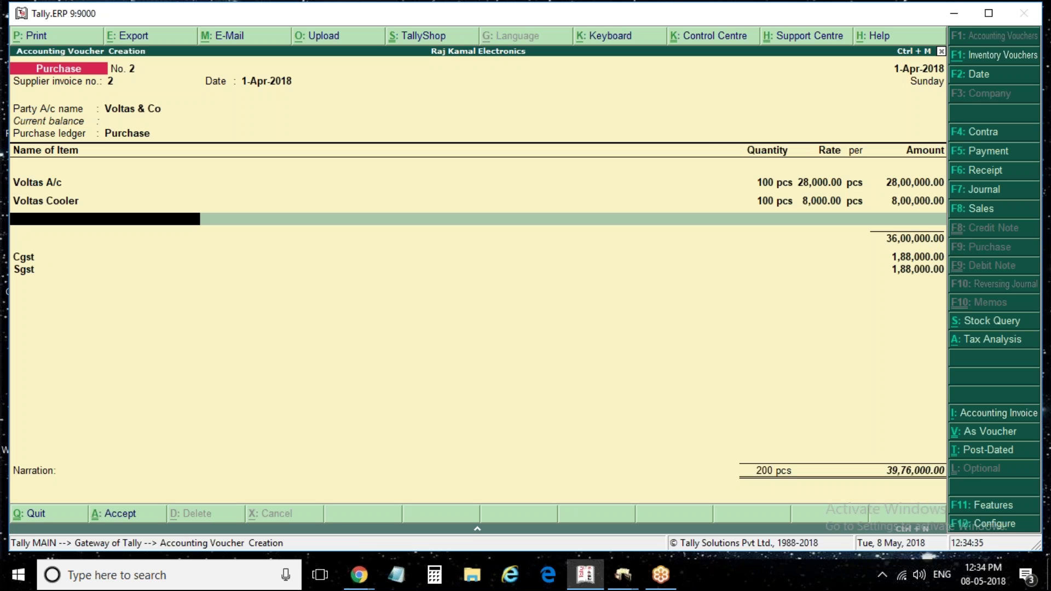
key("ctrl+a")
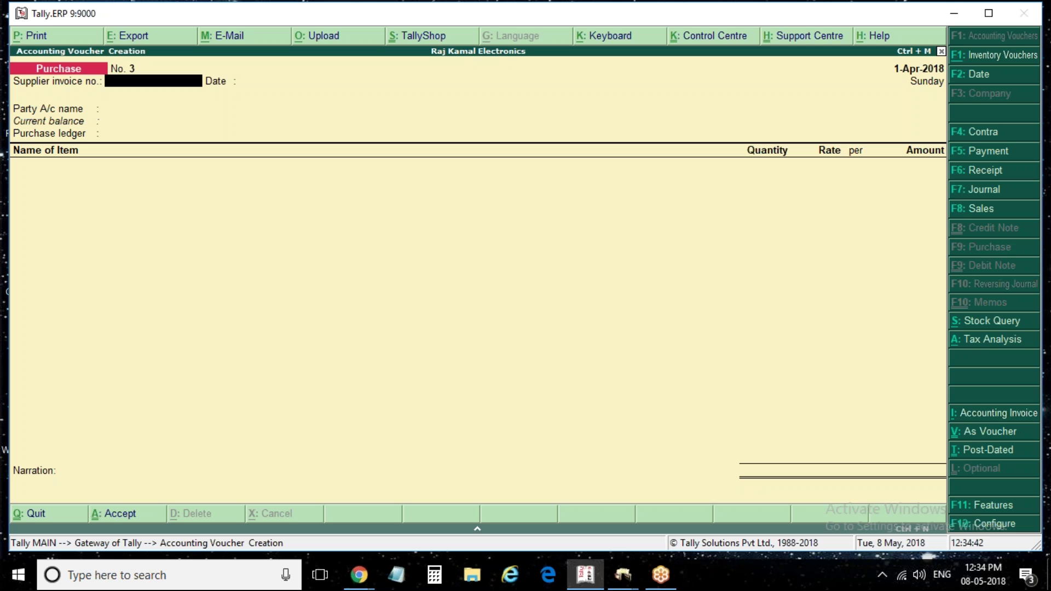
key("Escape")
key("y")
key("Return")
key("Page_Up")
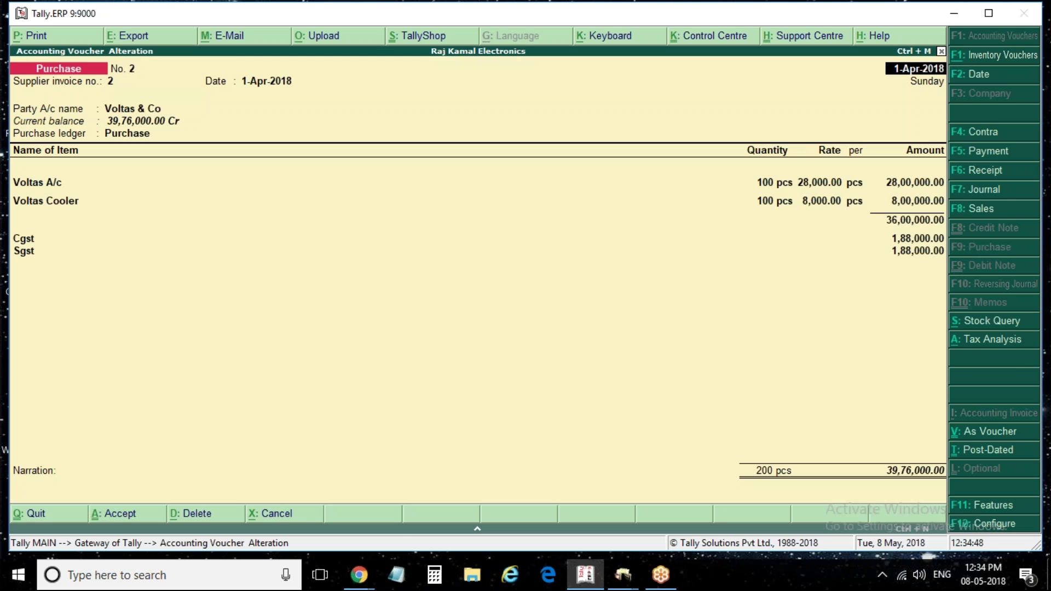
Preview and zoom the printed invoice for voucher No. 2, then reopen Voucher Printing
key("alt+p")
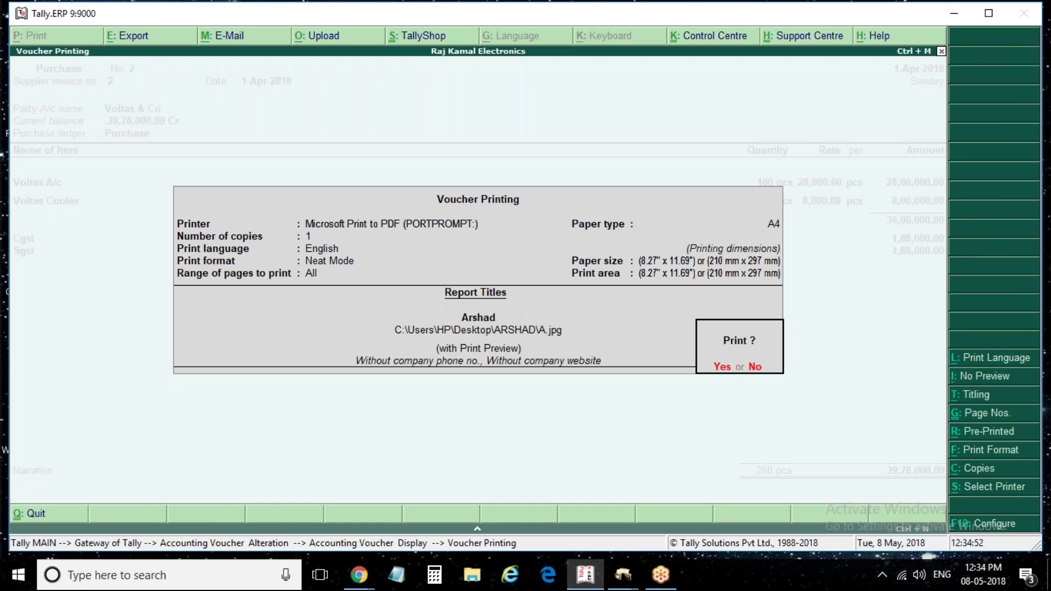
key("Return")
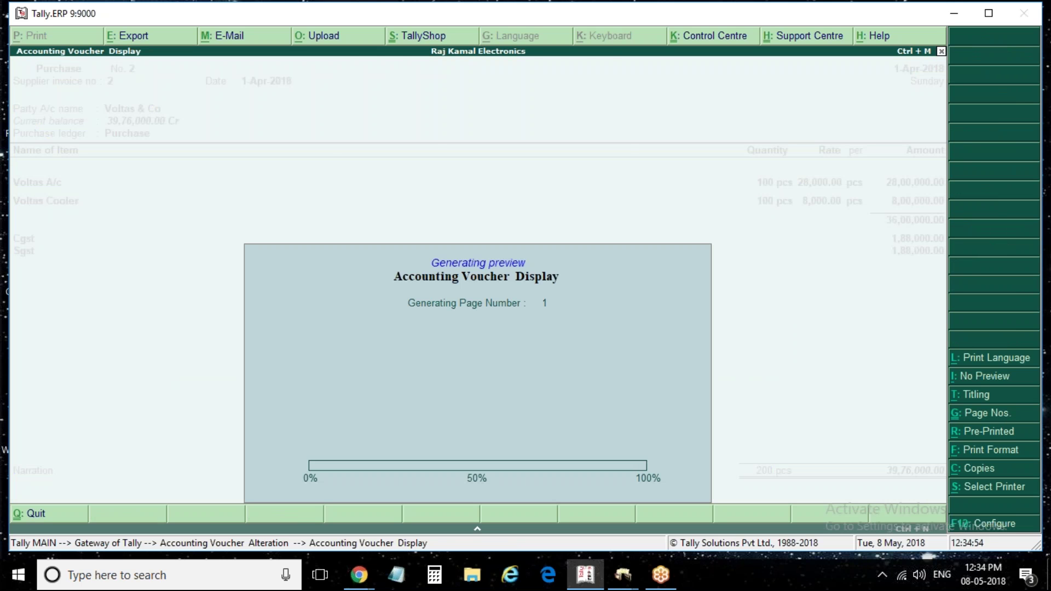
key("alt+z")
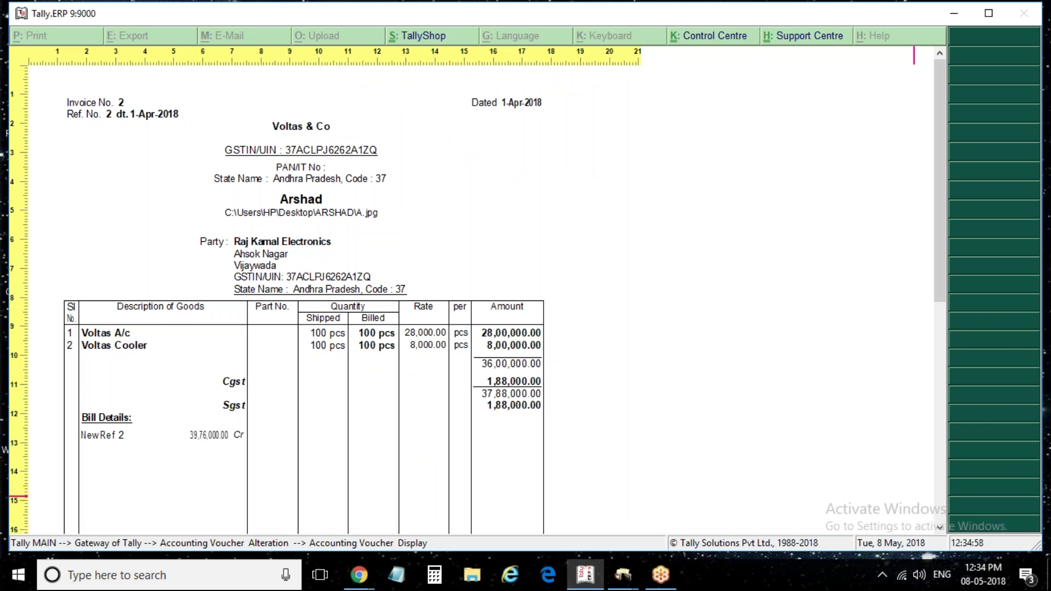
key("Escape")
key("Escape")
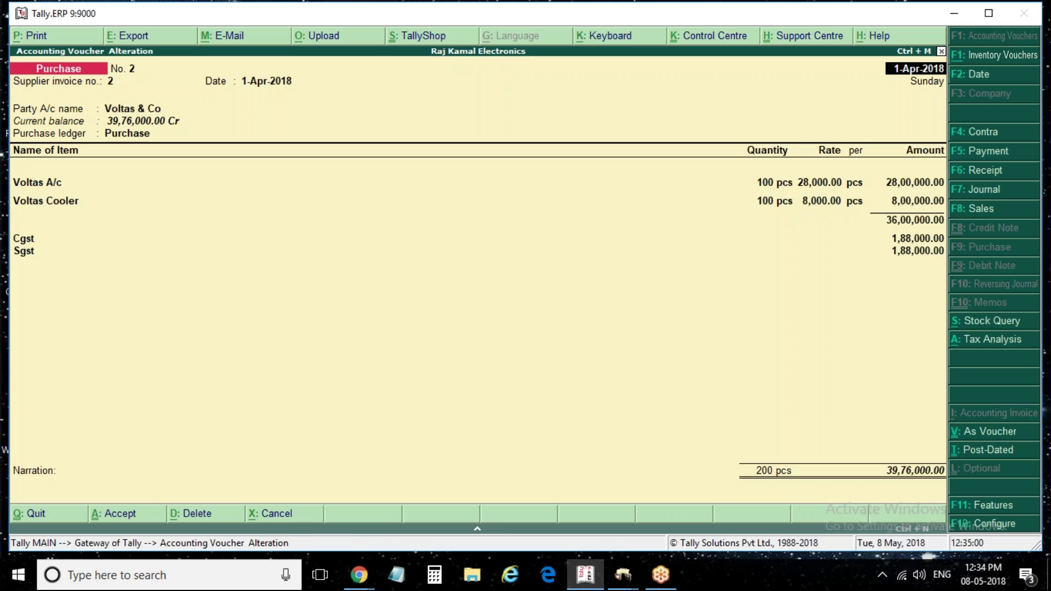
key("alt+p")
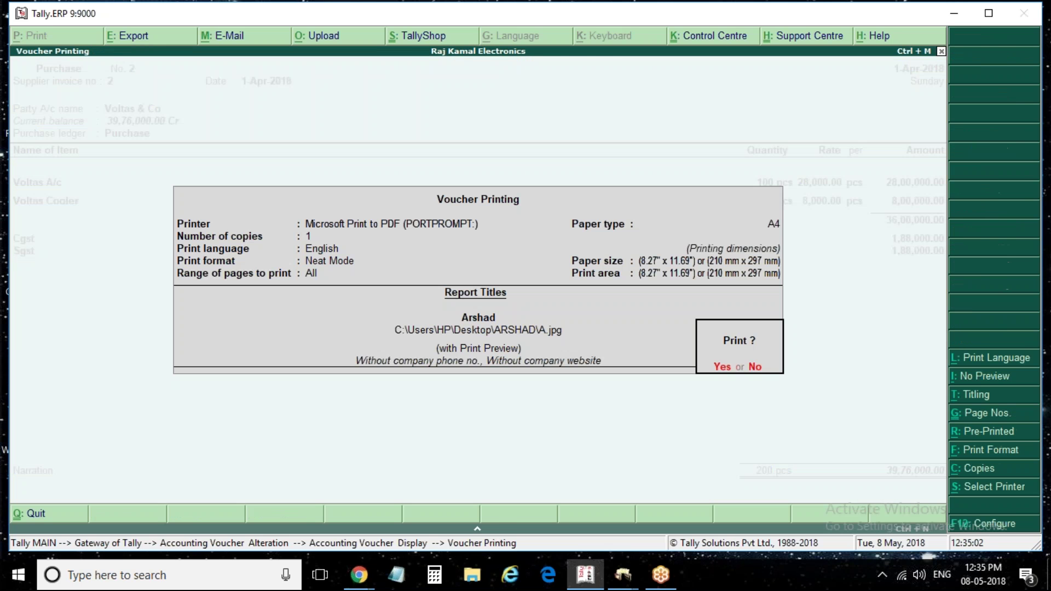
key("Return")
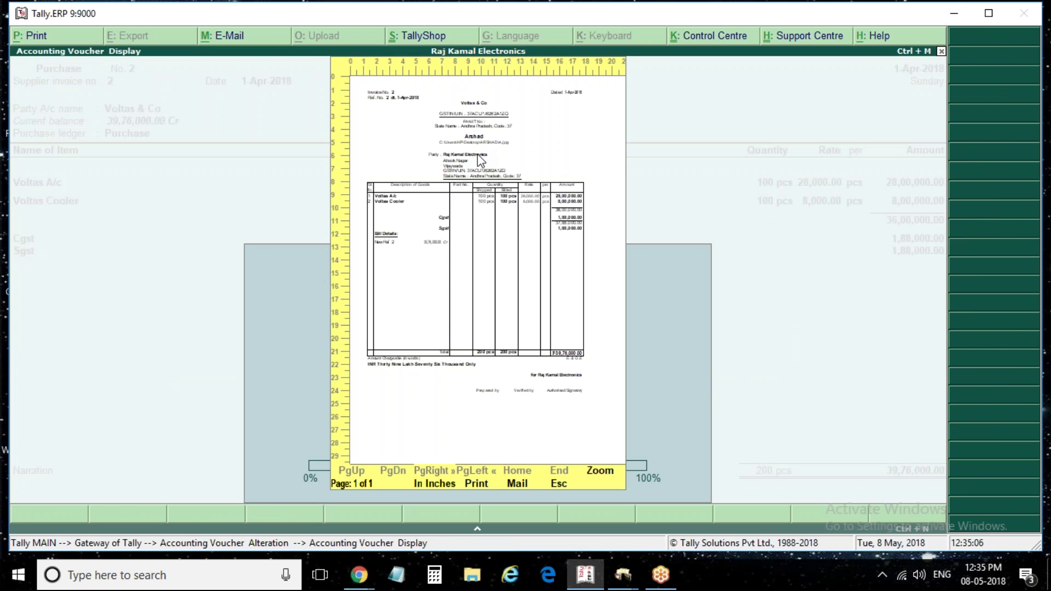
key("Escape")
key("alt+p")
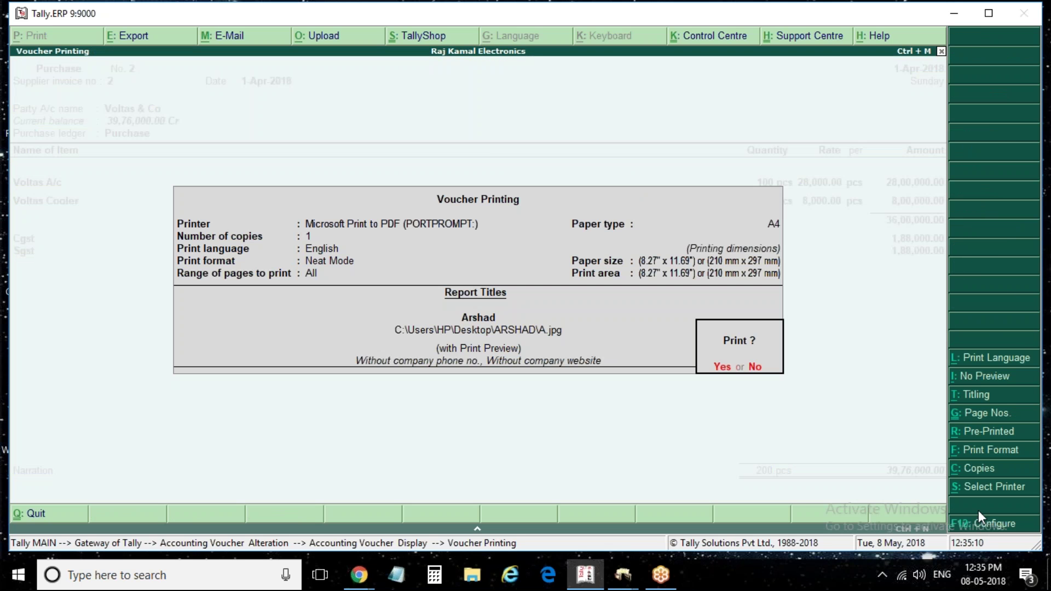
Set Print in simple format to No in the invoice print configuration
left_click(984, 526)
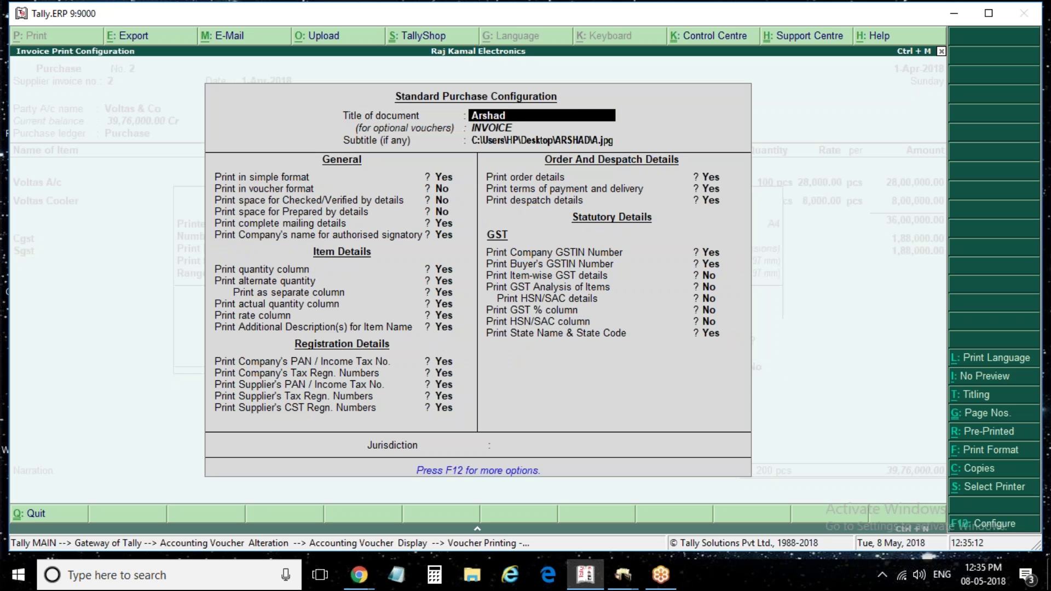
key("Return")
key("Return")
key("Return")
type("n")
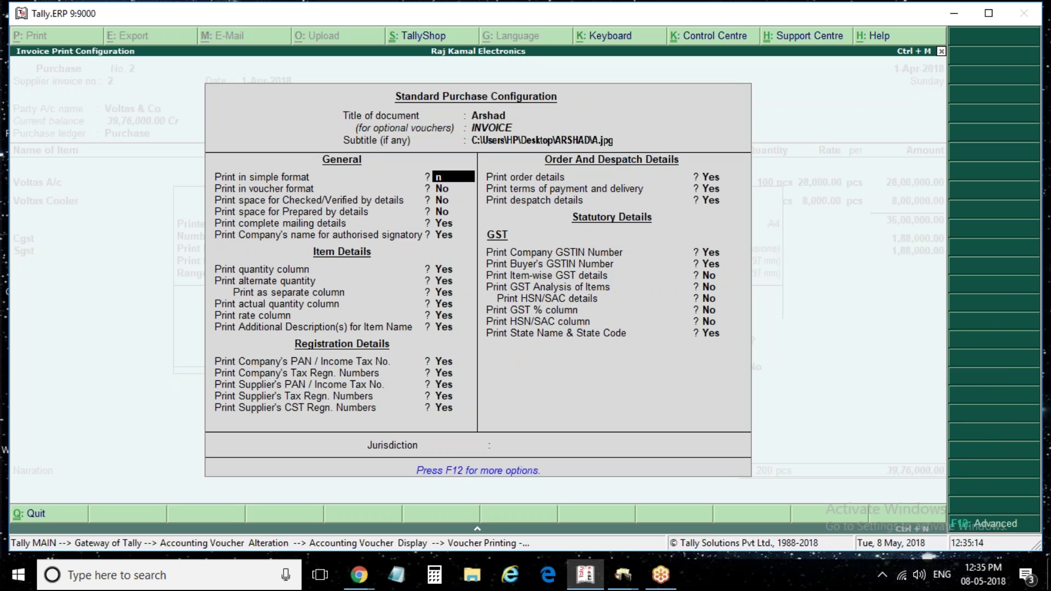
key("Return")
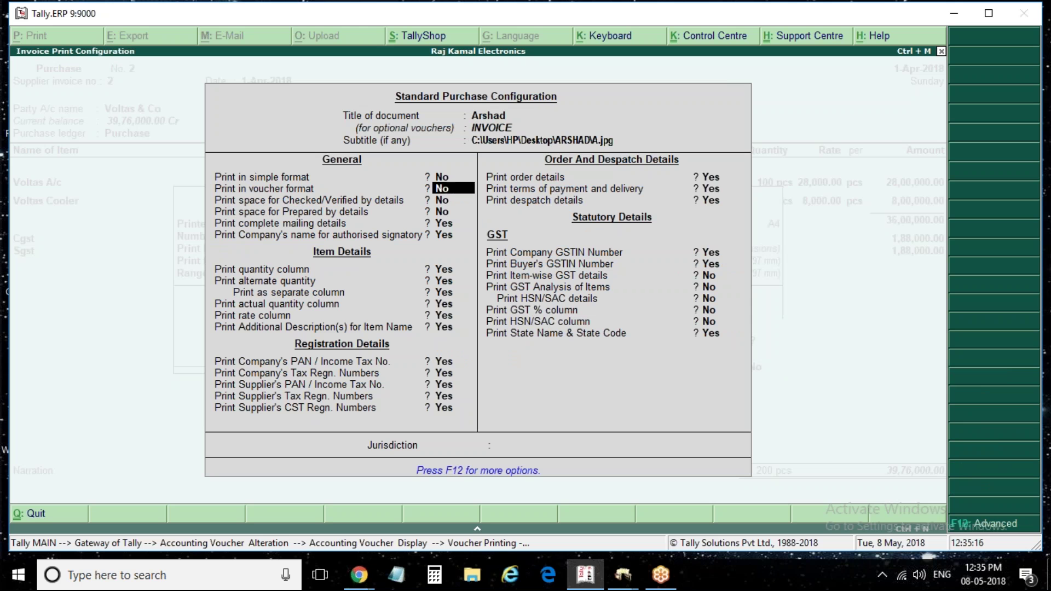
key("Return")
key("Return")
key("Return")
key("ctrl+a")
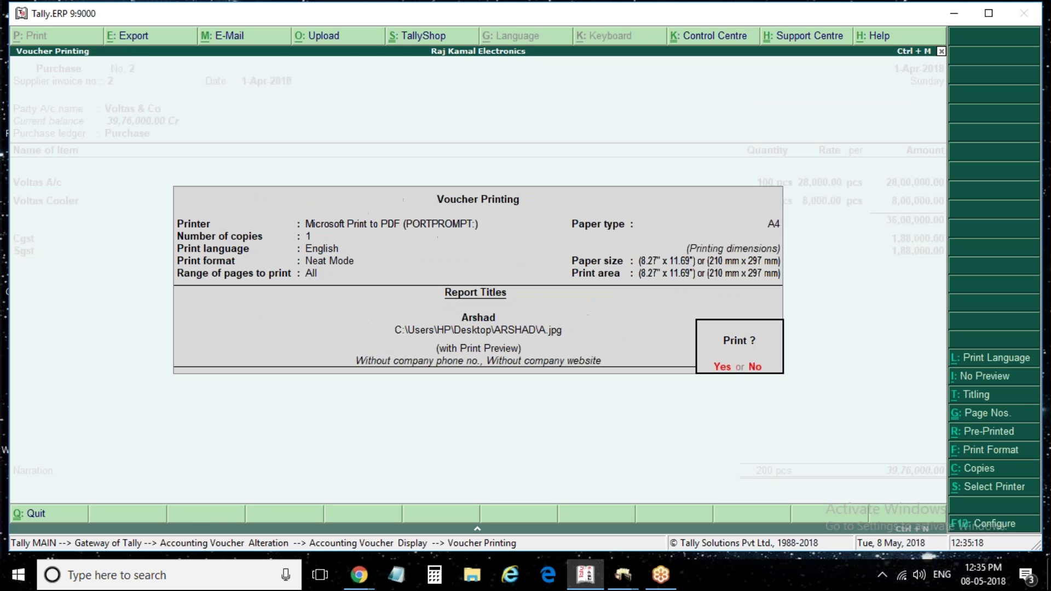
Preview the boxed invoice layout enlarged, then return and reopen Voucher Printing
key("Return")
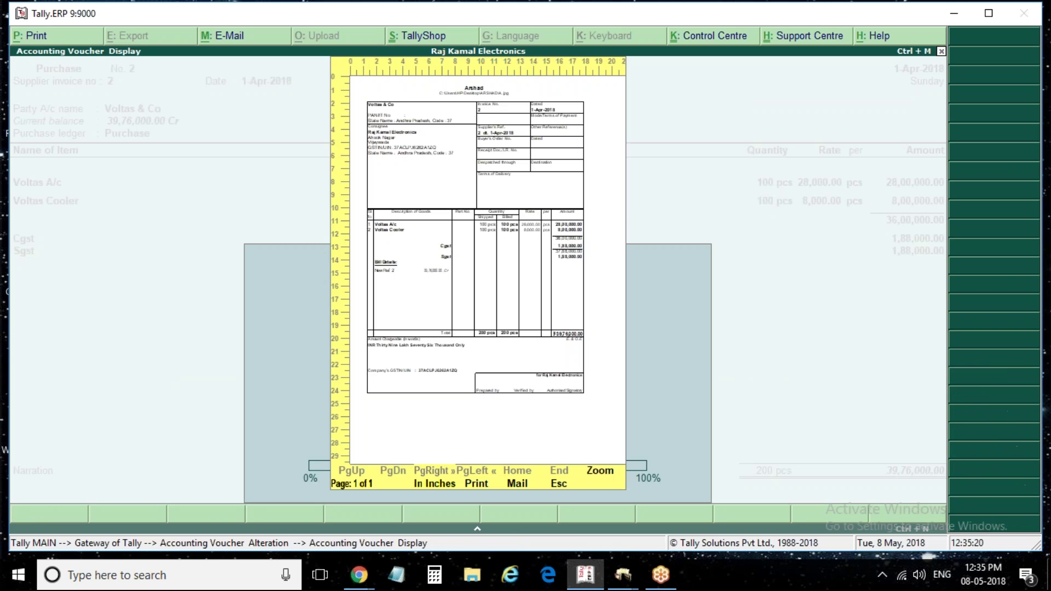
key("alt+z")
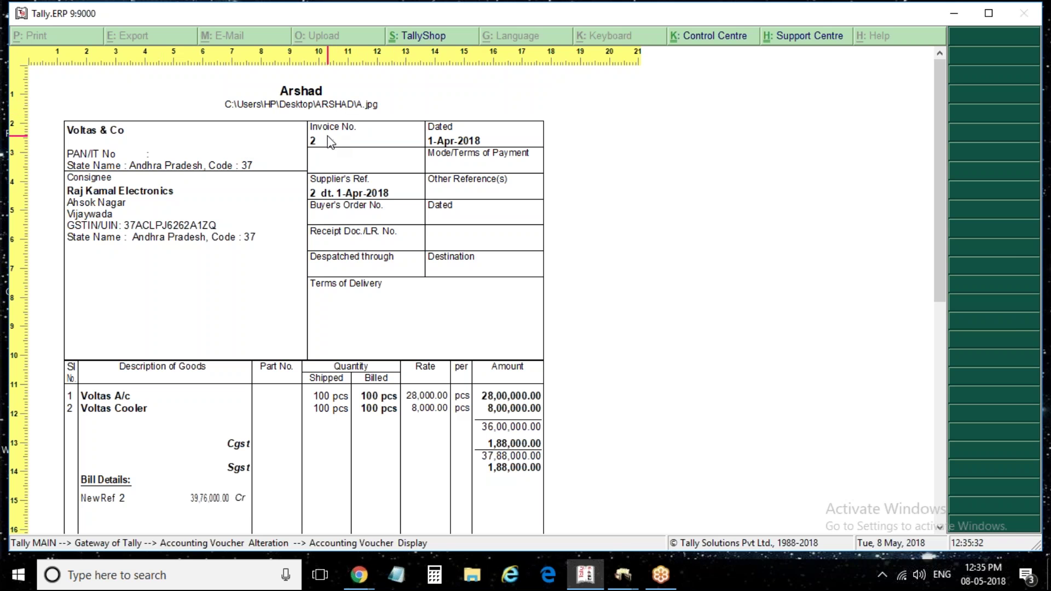
key("Escape")
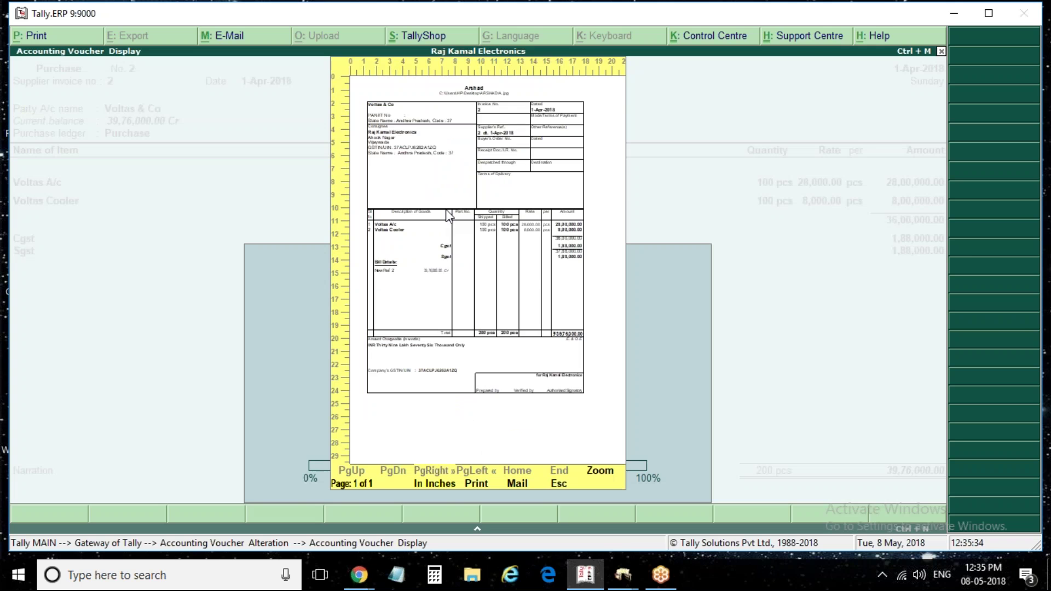
key("Escape")
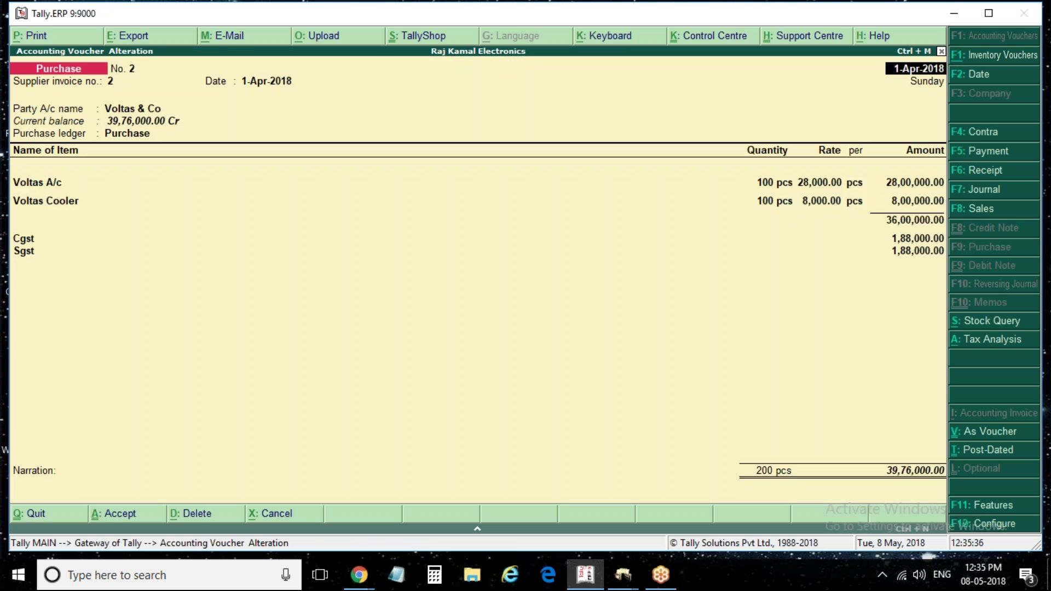
key("alt+p")
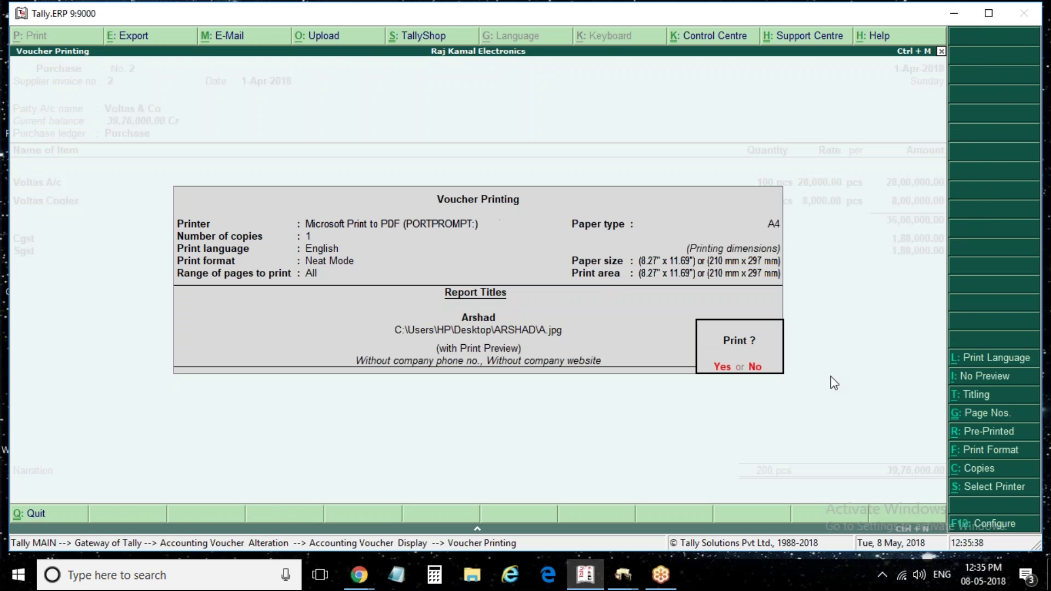
Set the document title to 'Tax Invoice' and clear the image-path subtitle
left_click(995, 526)
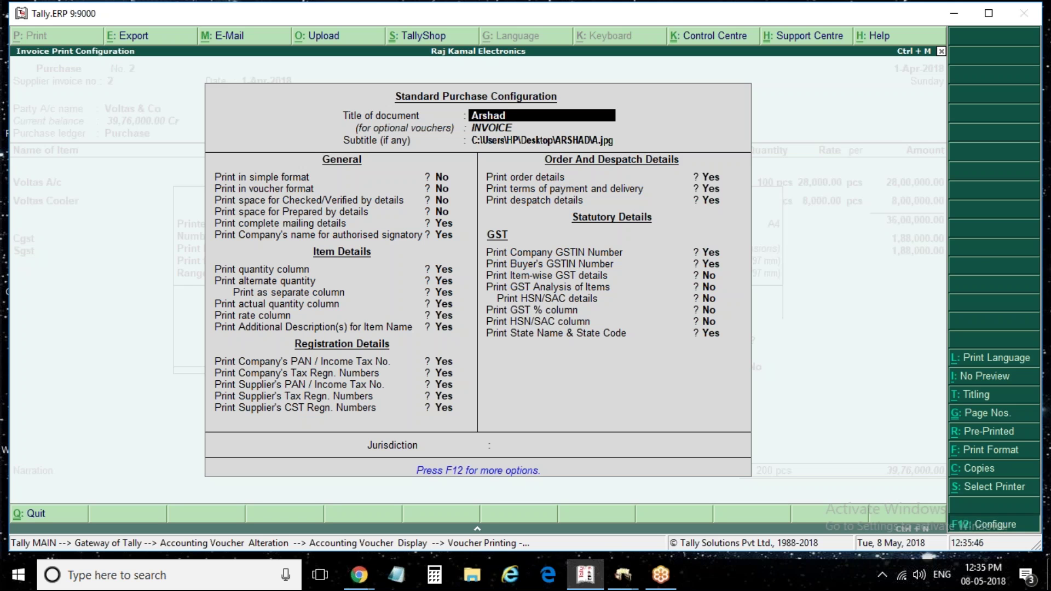
key("F12")
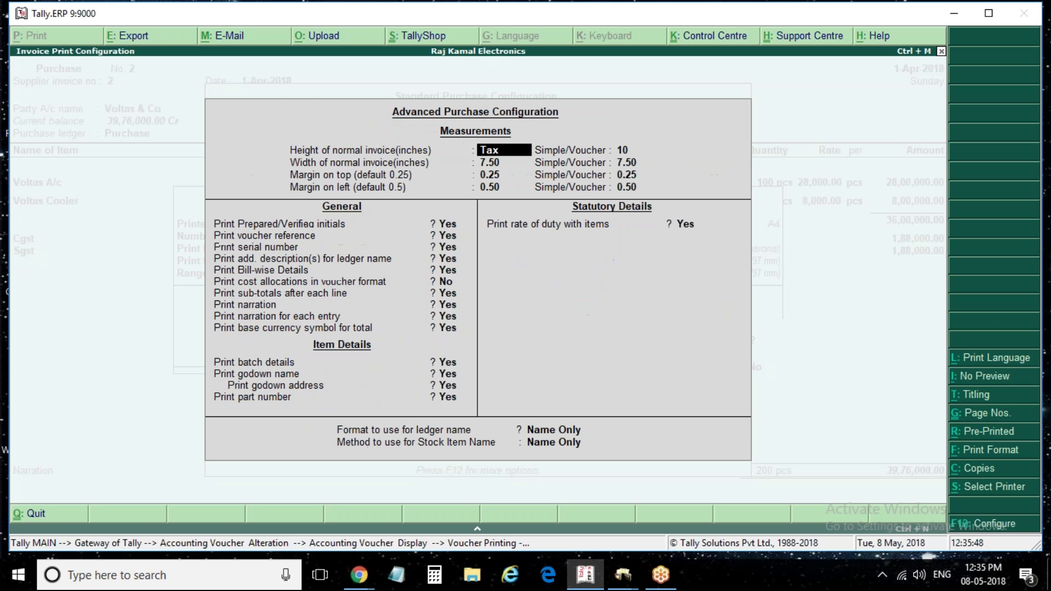
key("Escape")
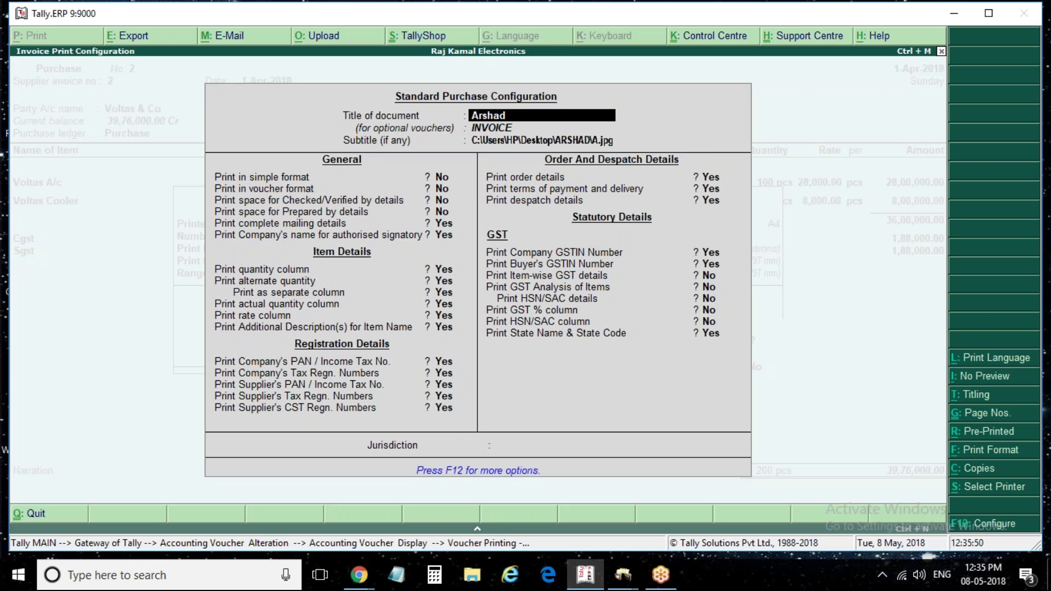
type("Tax Invoice")
key("Return")
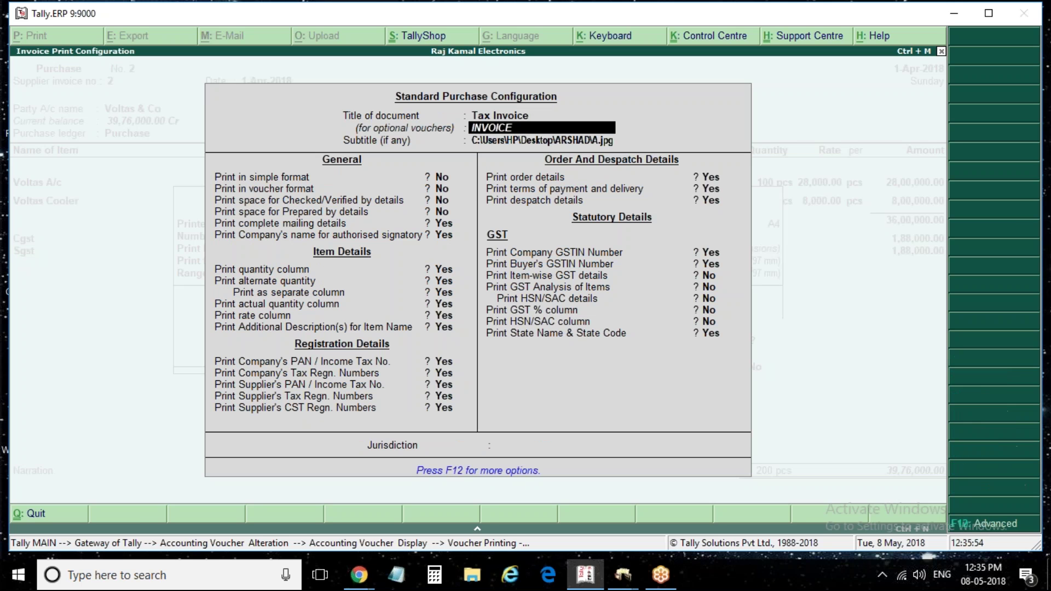
key("Return")
key("BackSpace")
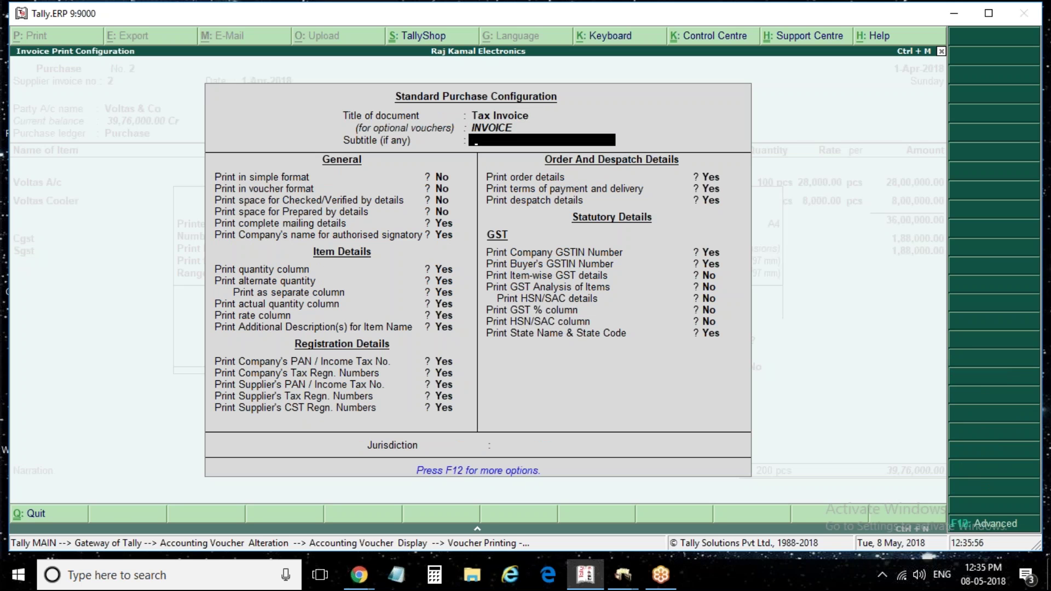
key("Return")
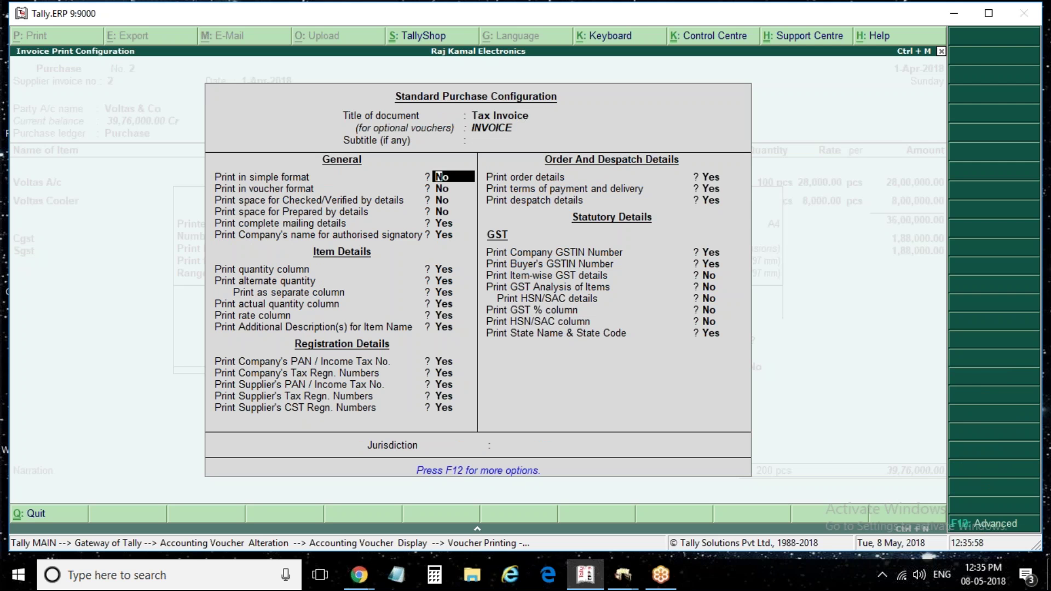
key("Escape")
Preview the retitled Tax Invoice, then return and reopen Voucher Printing
key("Return")
key("Return")
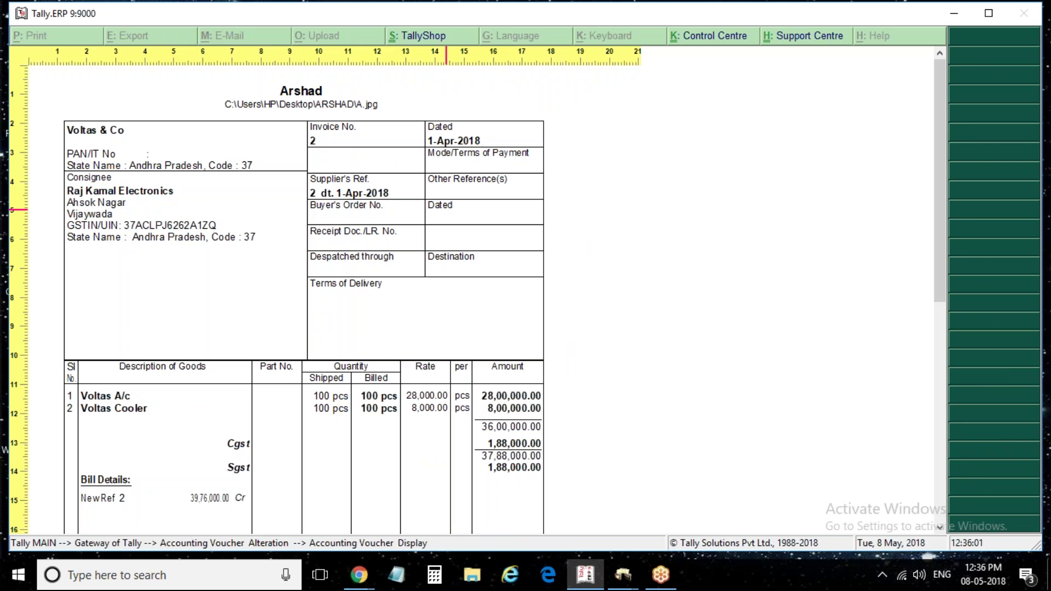
key("Return")
key("Escape")
key("alt+p")
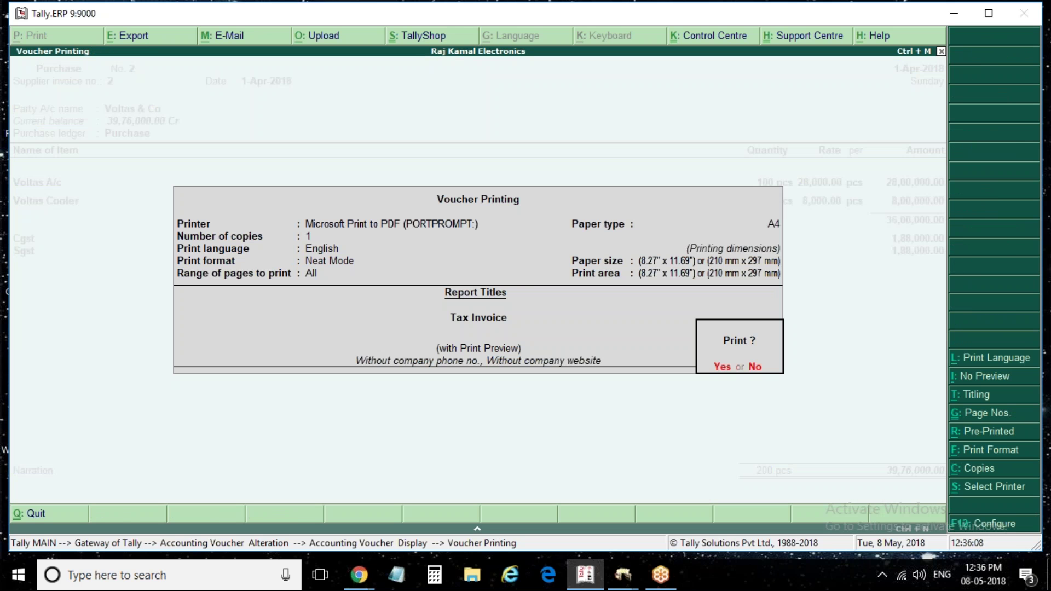
Preview the Voltas & Co Tax Invoice zoomed in, then return to the voucher's Party A/c details
left_click(1018, 524)
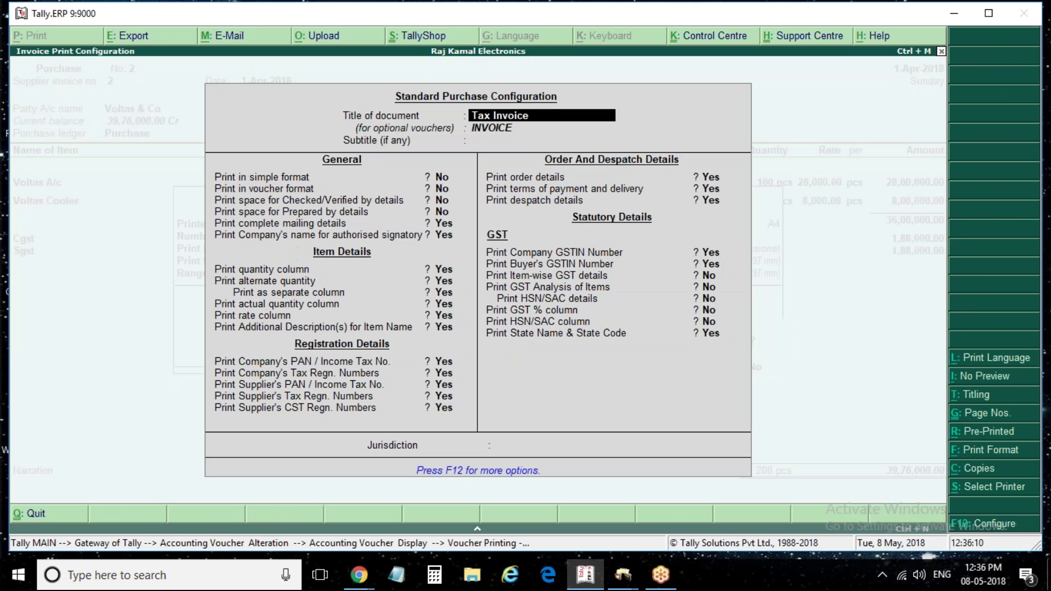
key("Down")
key("Down")
key("Down")
key("Down")
key("Down")
key("Down")
key("Down")
key("Down")
key("Down")
key("Down")
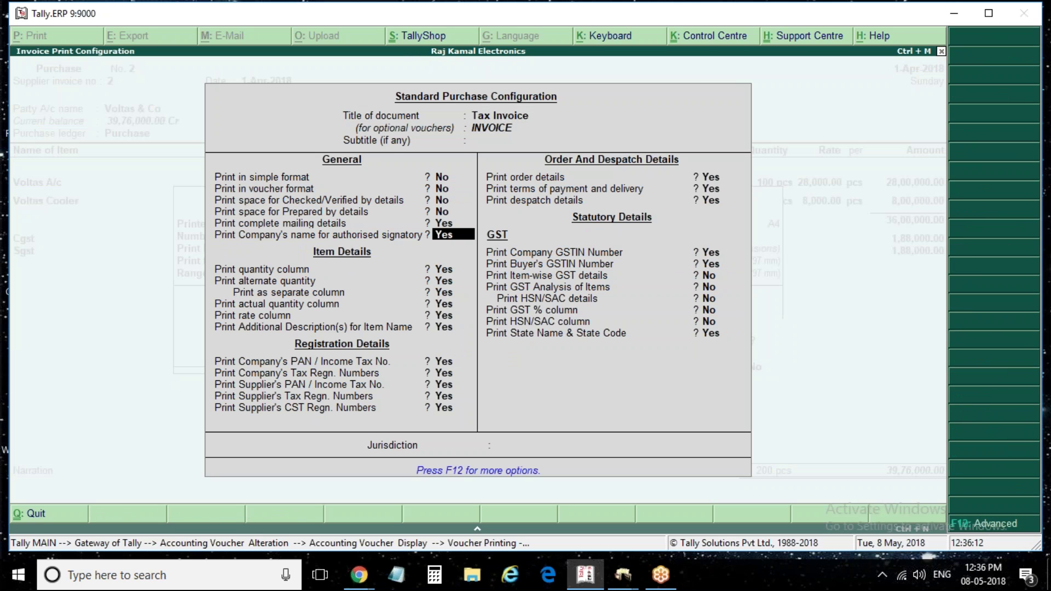
key("Down")
key("Down")
key("Down")
key("Down")
key("Down")
key("Down")
key("Down")
key("Down")
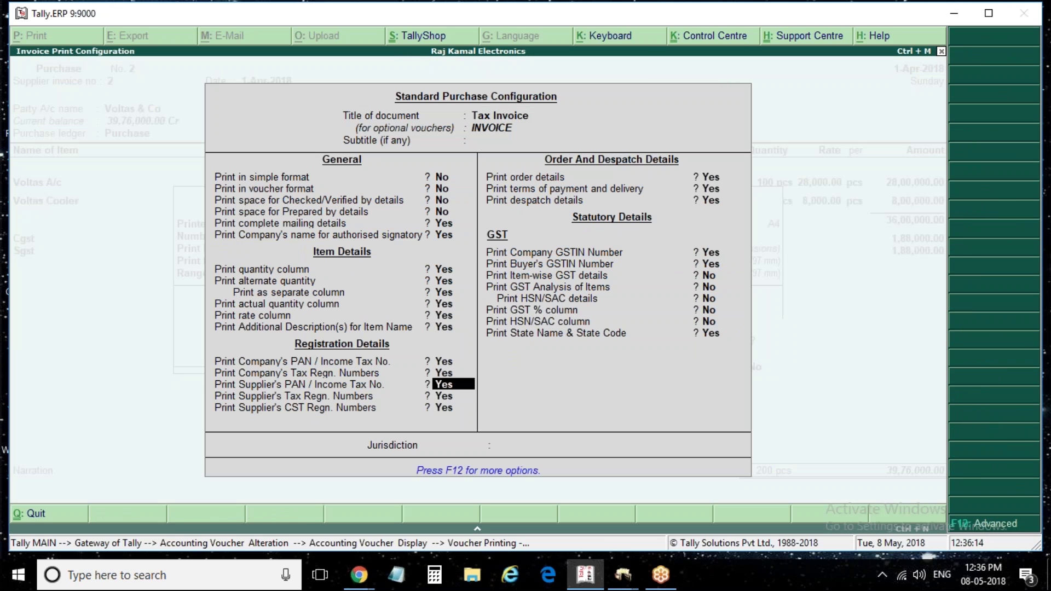
key("ctrl+a")
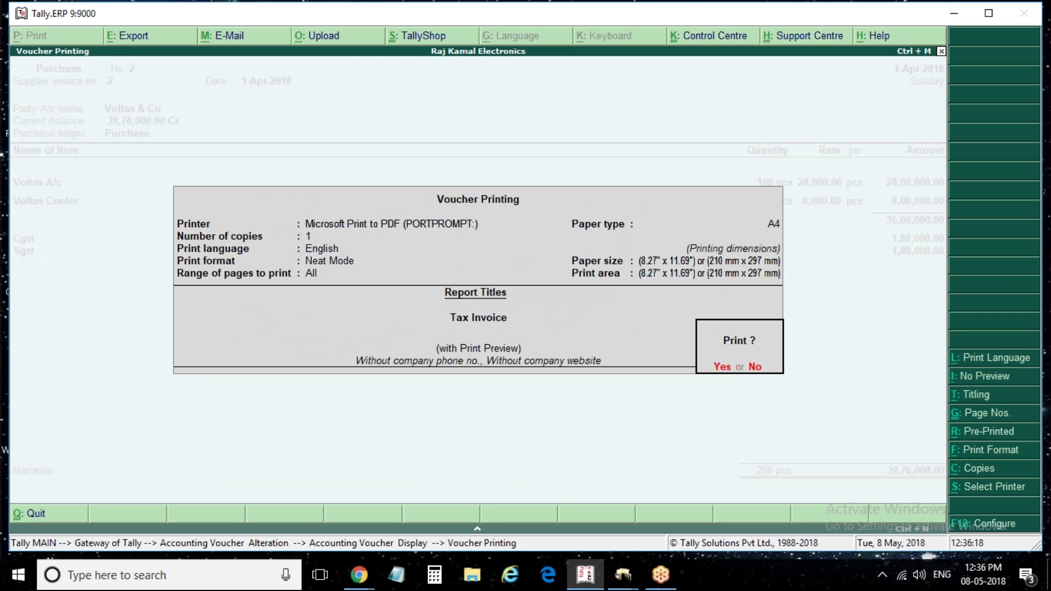
key("Return")
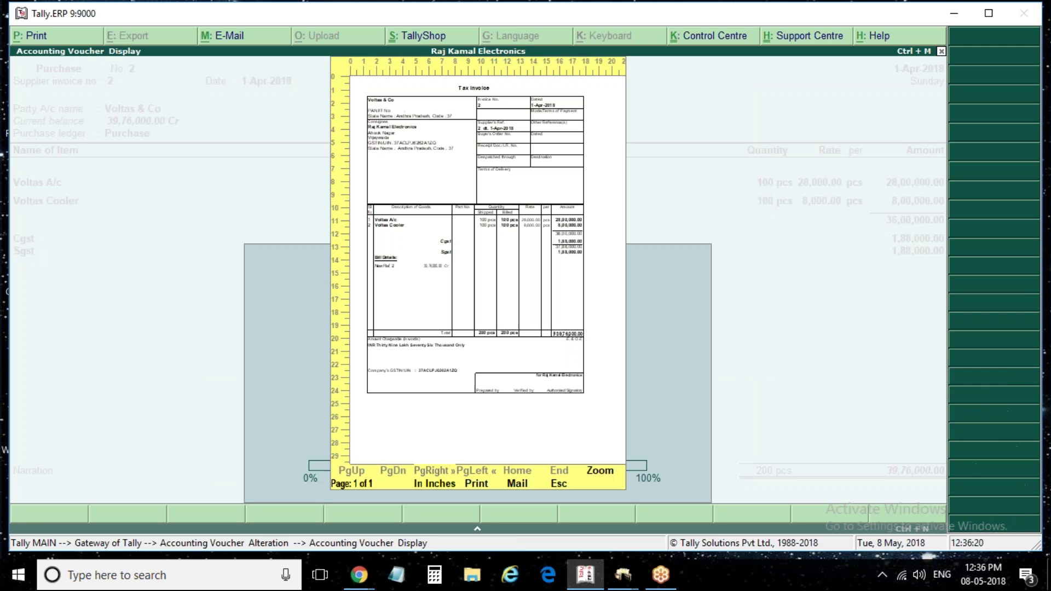
key("Return")
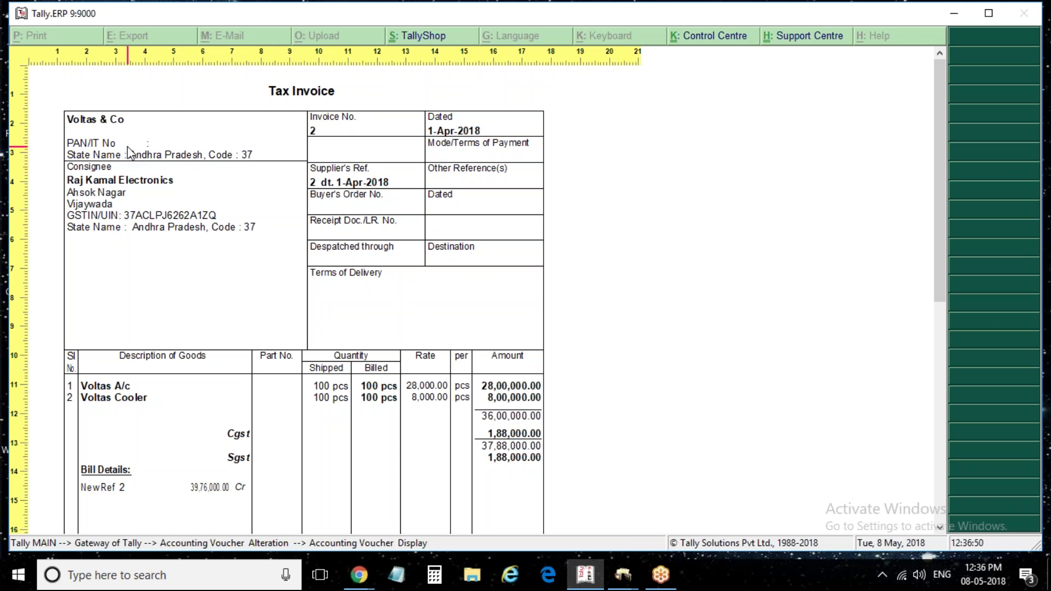
key("alt+z")
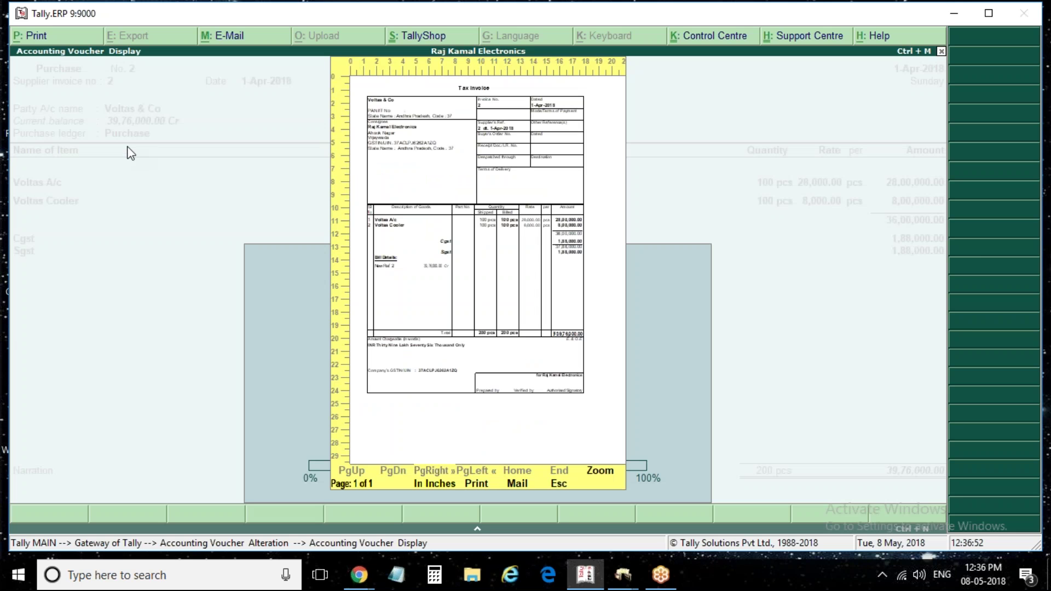
key("Escape")
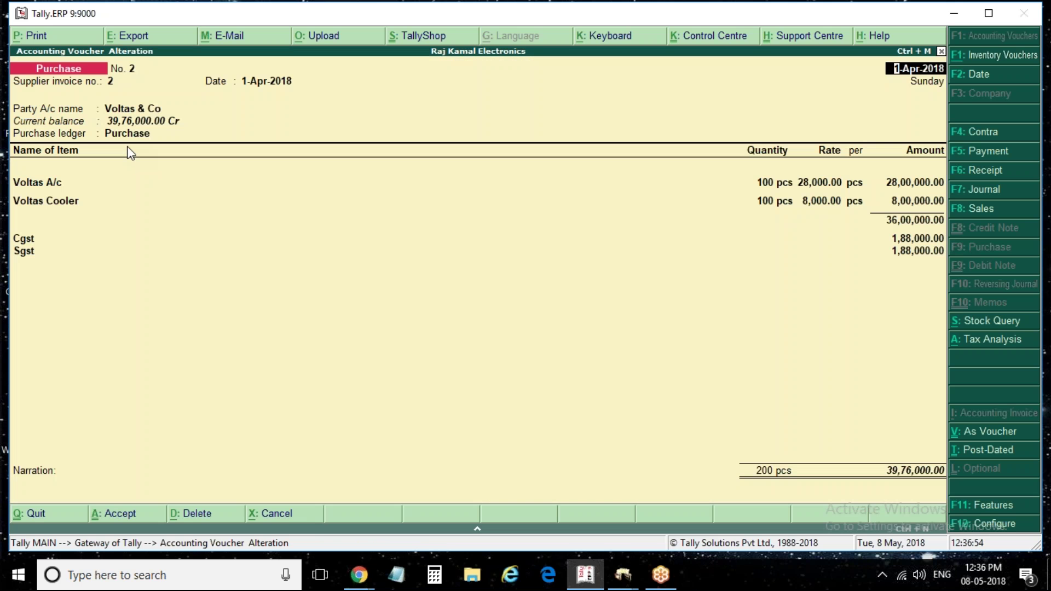
key("Return")
key("Return")
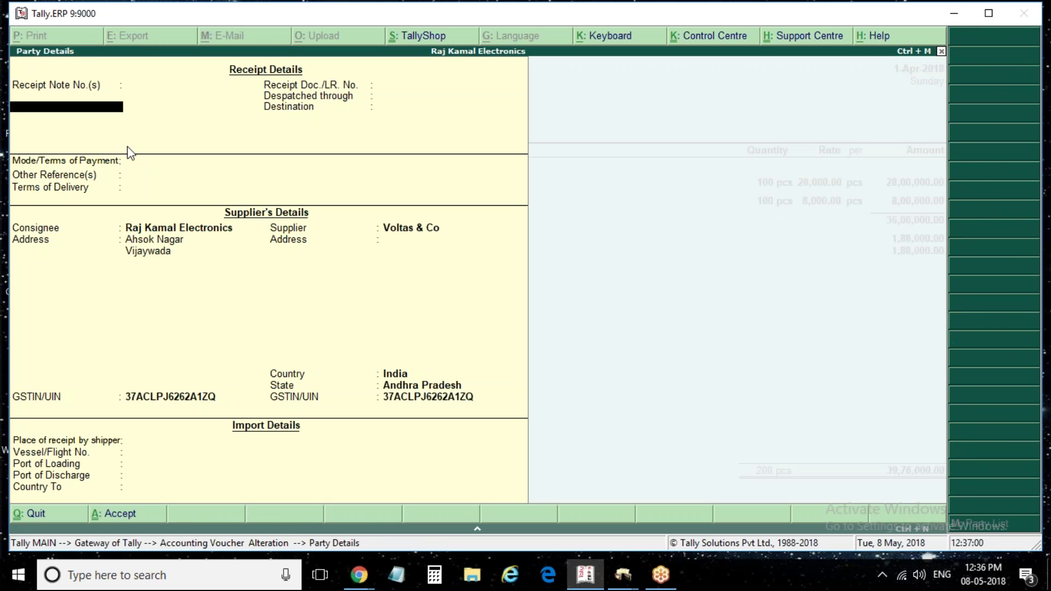
Accept the supplier's party details, preview and zoom the Tax Invoice, then reopen Voucher Printing
key("ctrl+a")
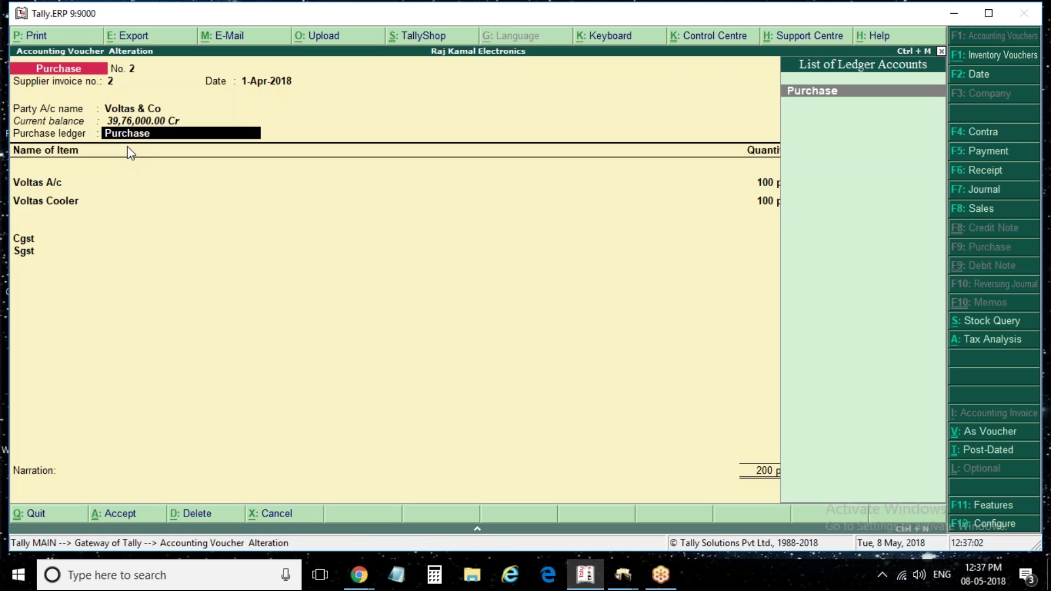
key("alt+p")
key("Return")
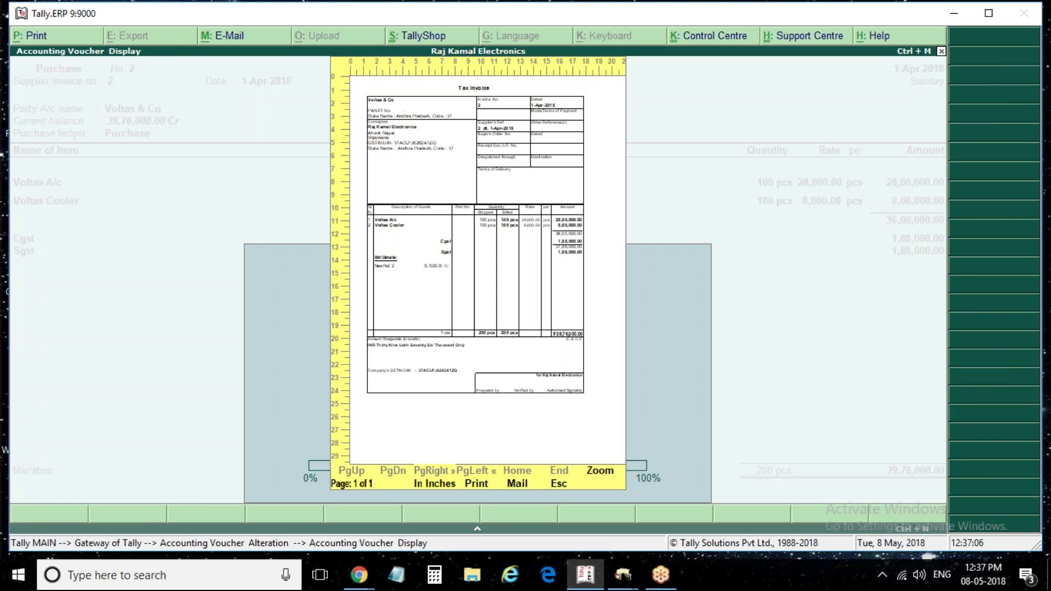
key("Return")
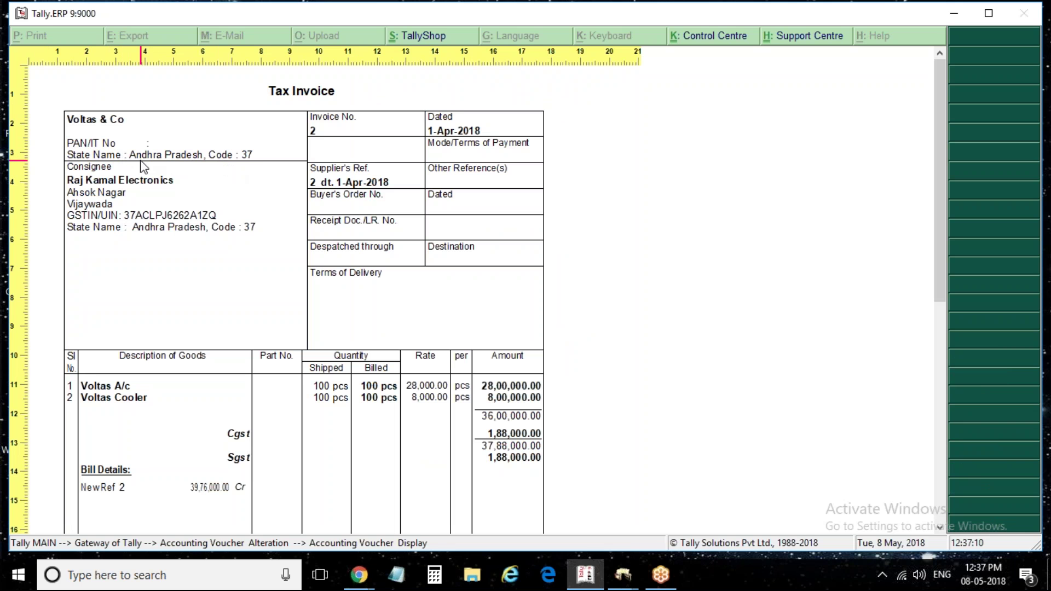
key("Escape")
key("Escape")
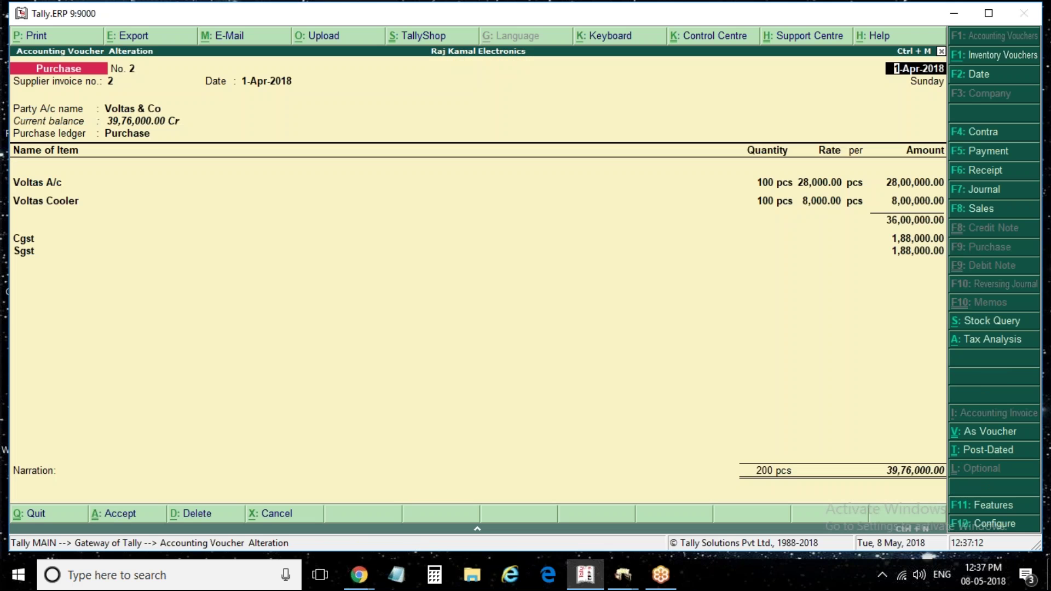
key("alt+p")
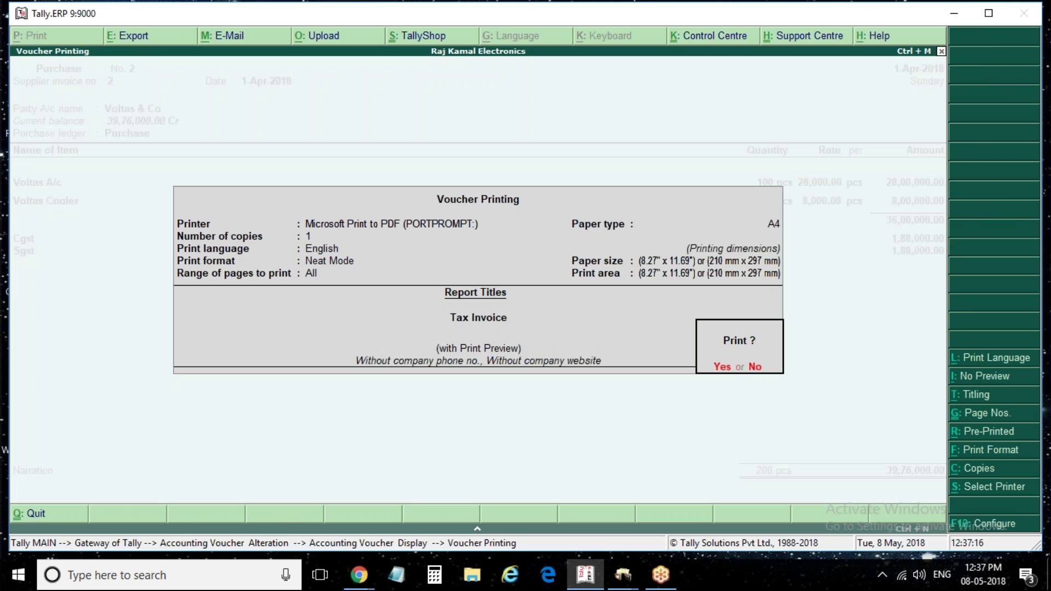
Check the invoice print configuration and Titling settings, then preview the Tax Invoice again
key("F12")
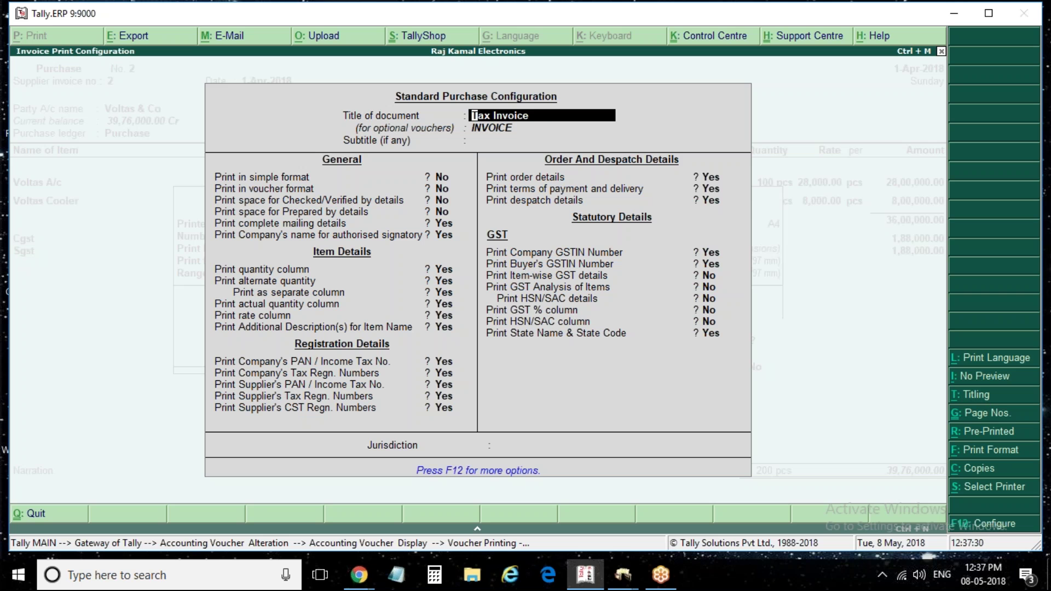
key("BackSpace")
key("ctrl+a")
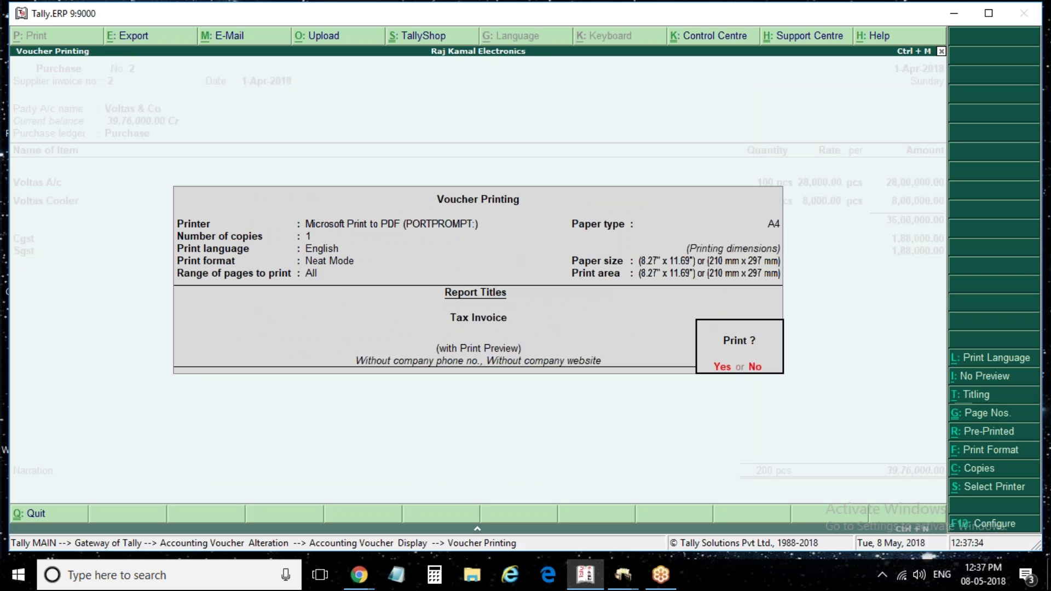
key("alt+t")
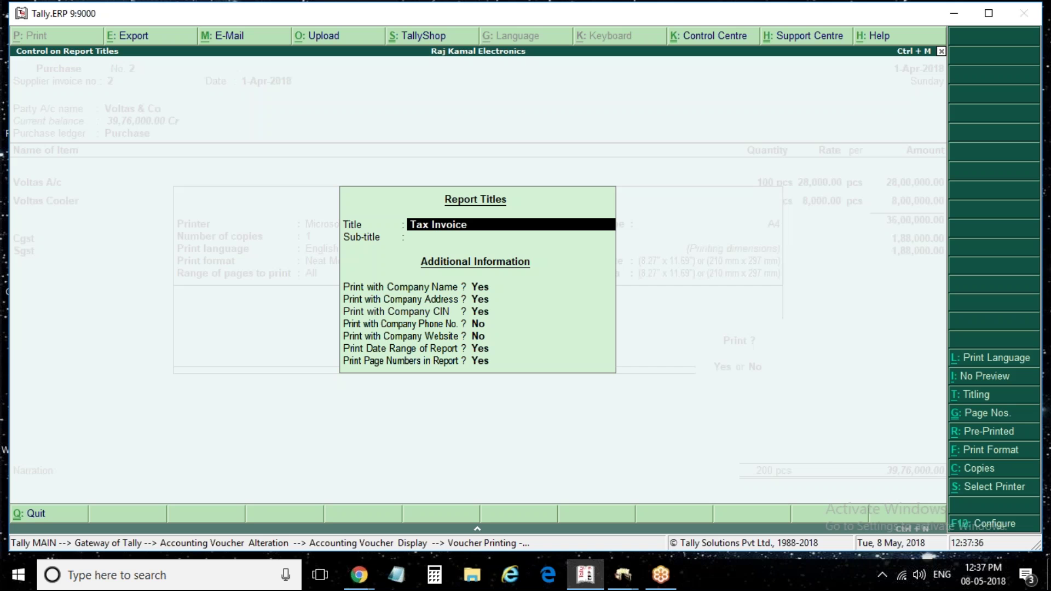
key("ctrl+a")
key("Return")
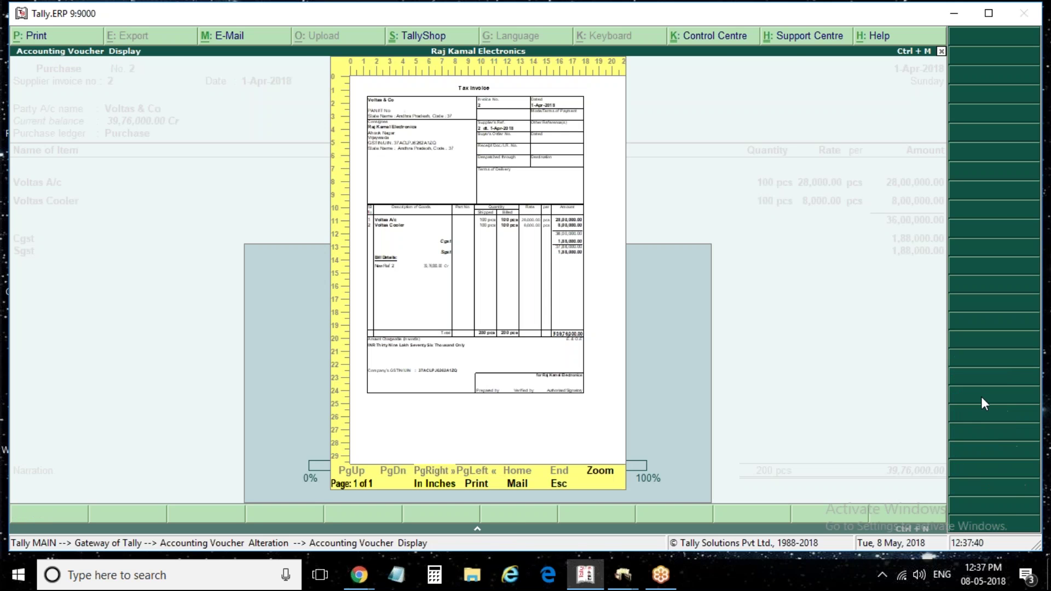
key("Escape")
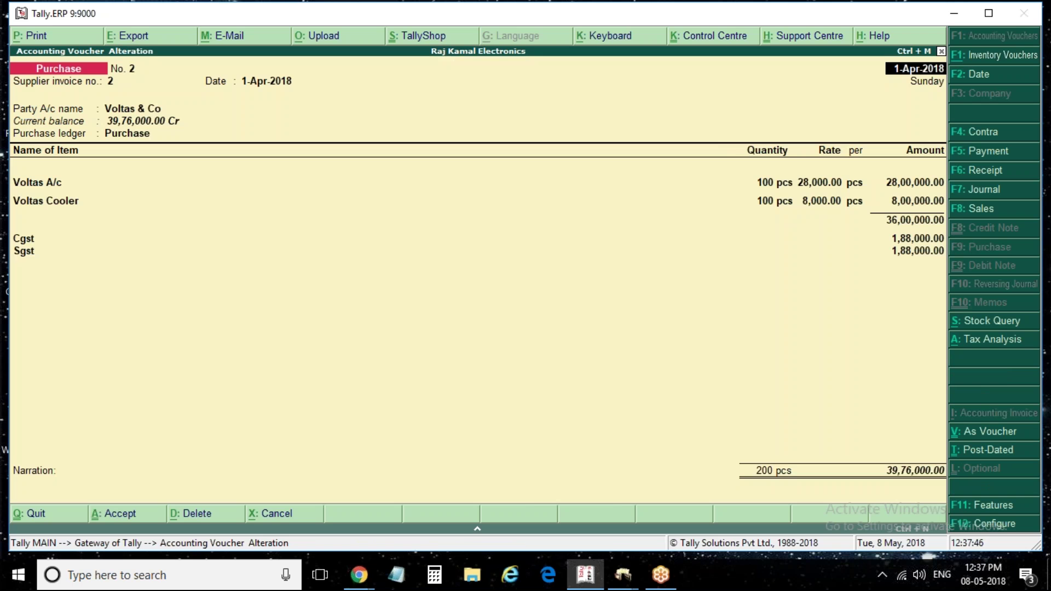
Quit purchase voucher No. 2 to Gateway of Tally and bring up the Configuration menu
key("Escape")
key("Escape")
key("y")
key("Escape")
key("Escape")
key("F12")
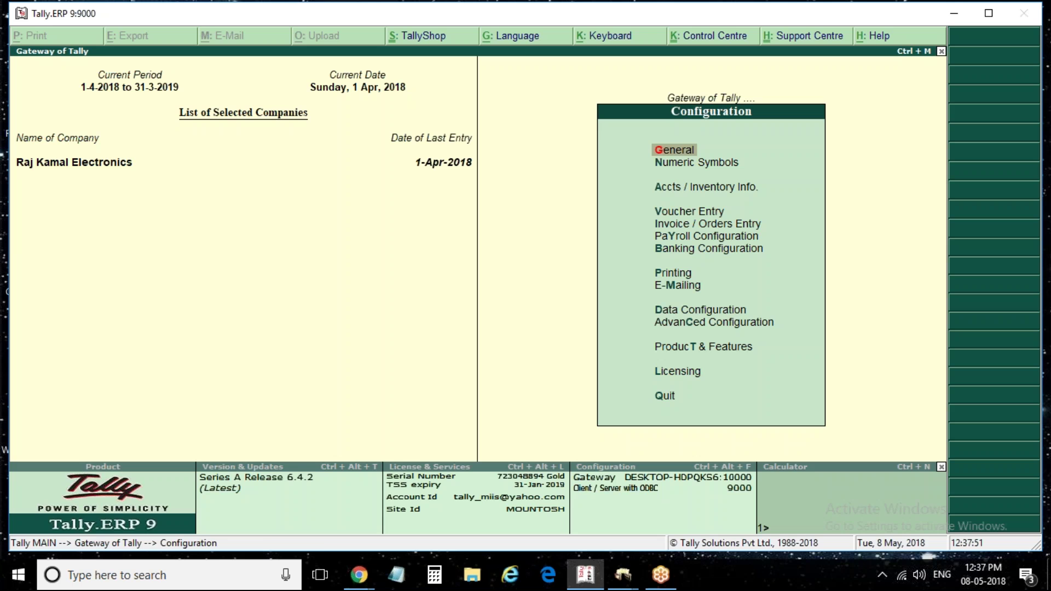
Set Print country with address to Yes in the general printing configuration
key("Return")
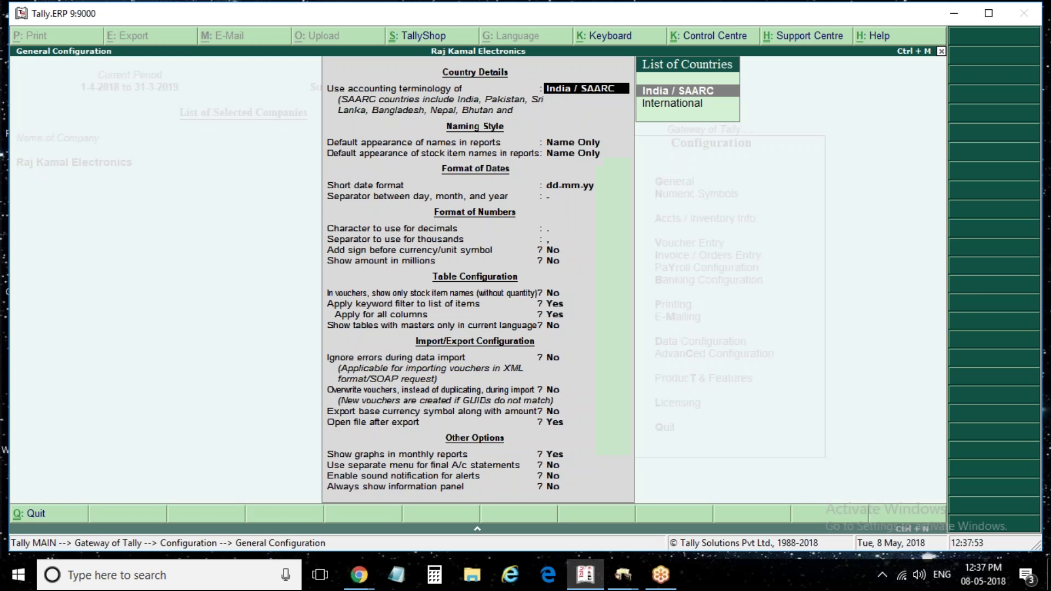
key("Escape")
key("Down")
key("Down")
key("Down")
key("Down")
key("Down")
key("Down")
key("Down")
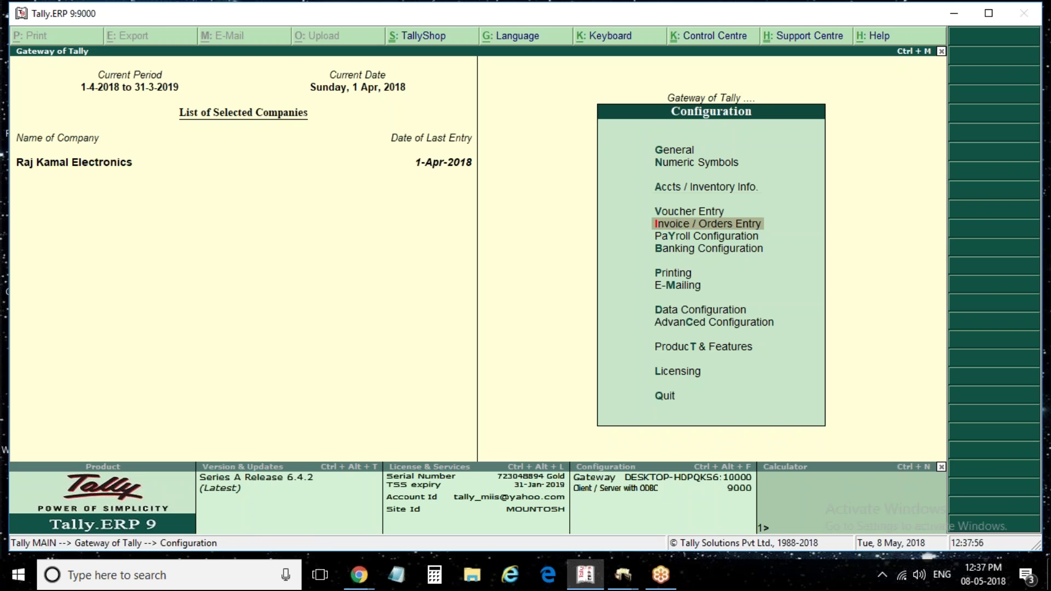
key("Return")
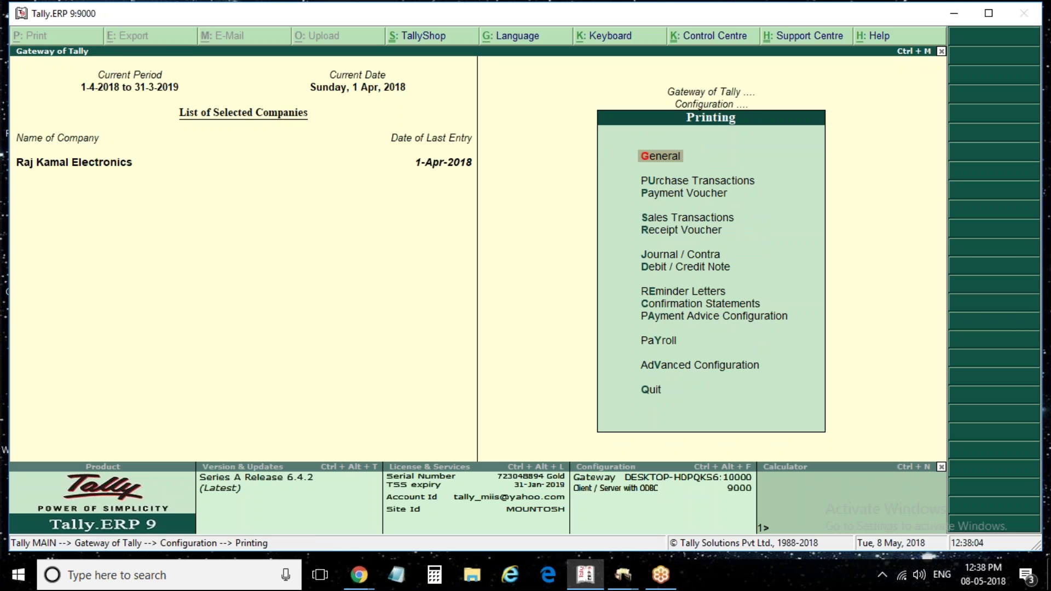
key("Return")
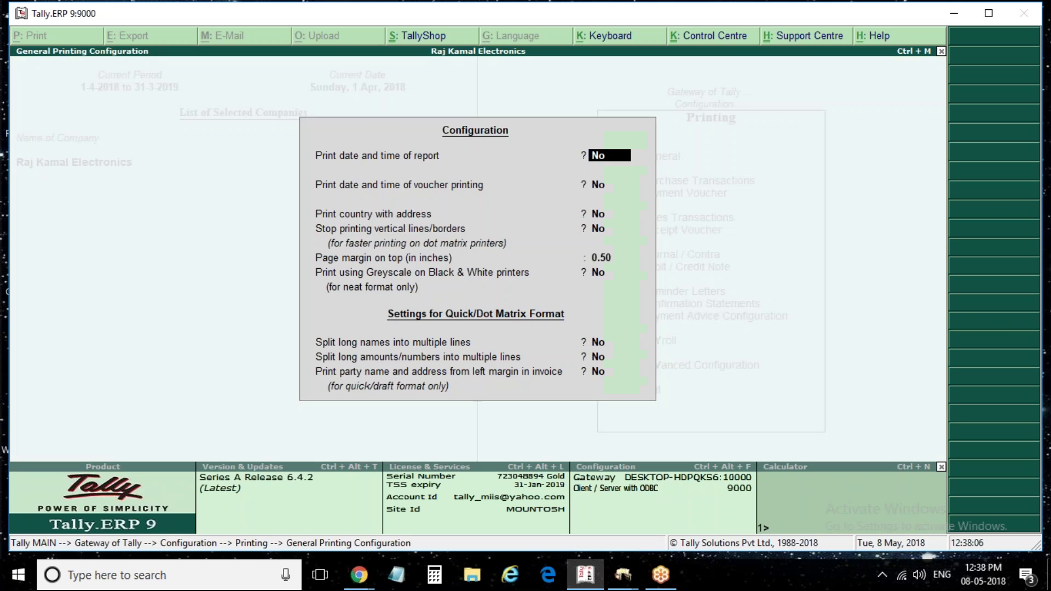
key("Return")
key("Return")
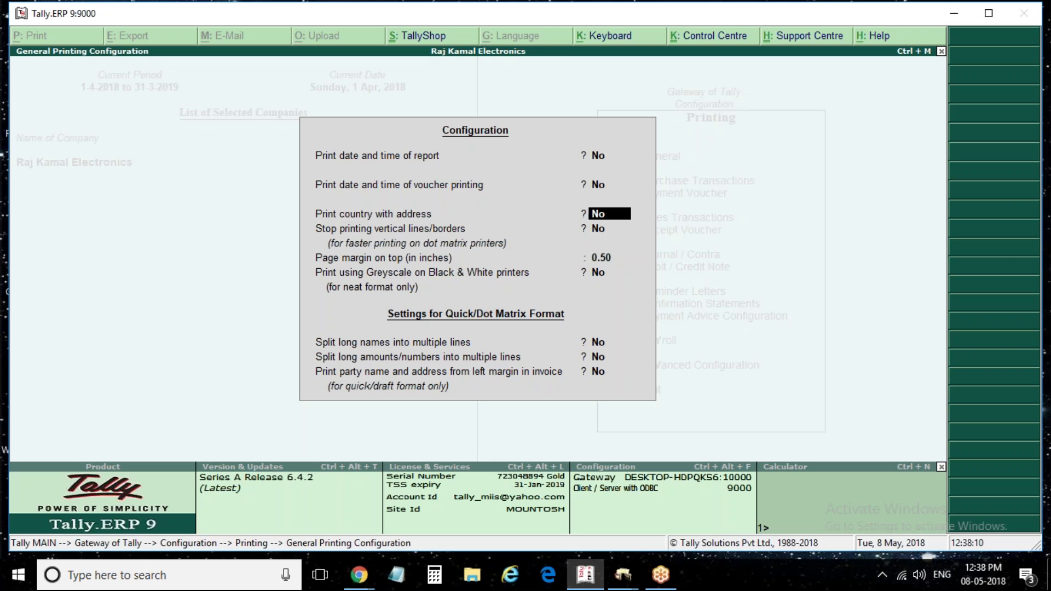
type("y")
key("Return")
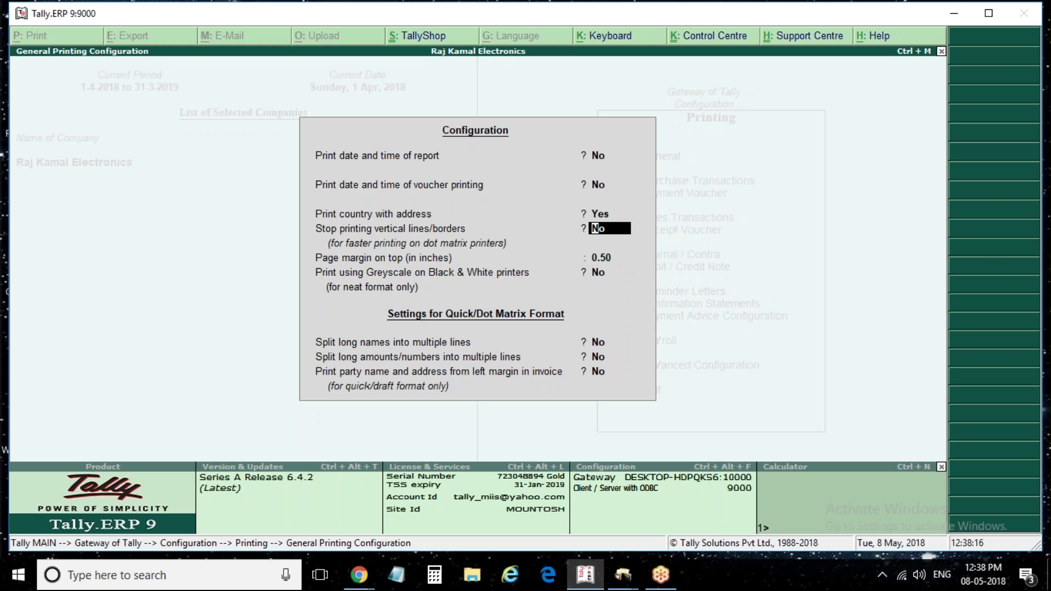
key("ctrl+a")
key("Escape")
key("Escape")
key("Escape")
key("Escape")
Open the Day Book and select the Voltas & Co purchase entry
key("d")
key("a")
key("Down")
Open the Voltas & Co purchase voucher and preview its Tax Invoice printout
key("Return")
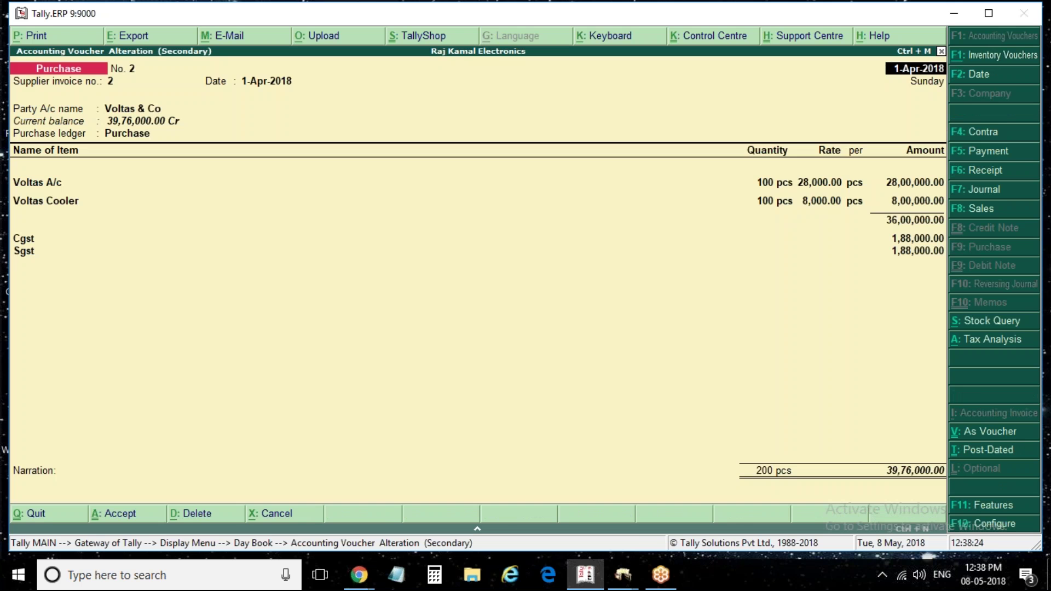
key("alt+p")
key("Return")
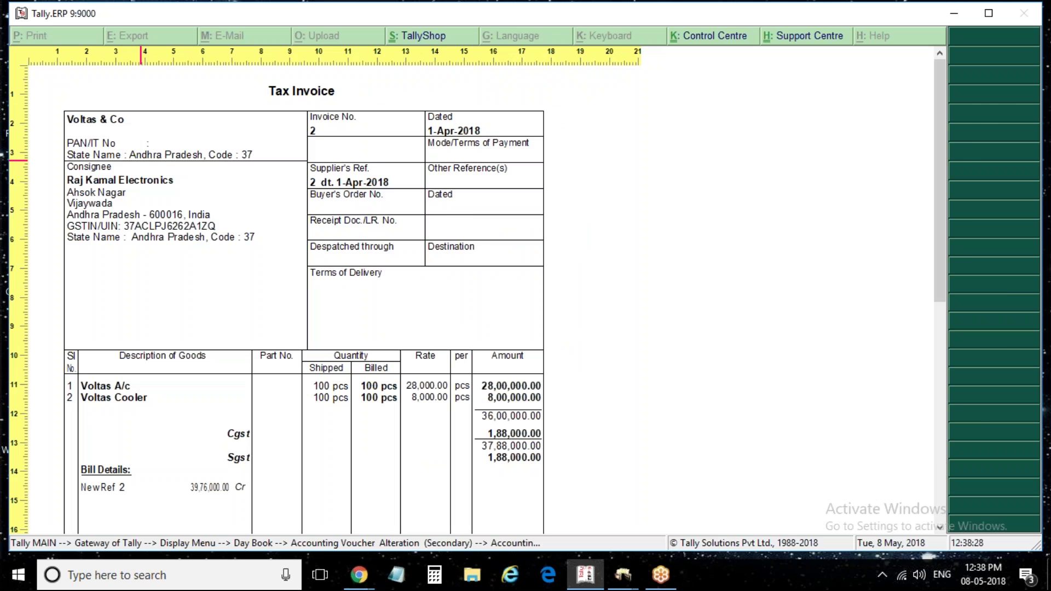
key("Escape")
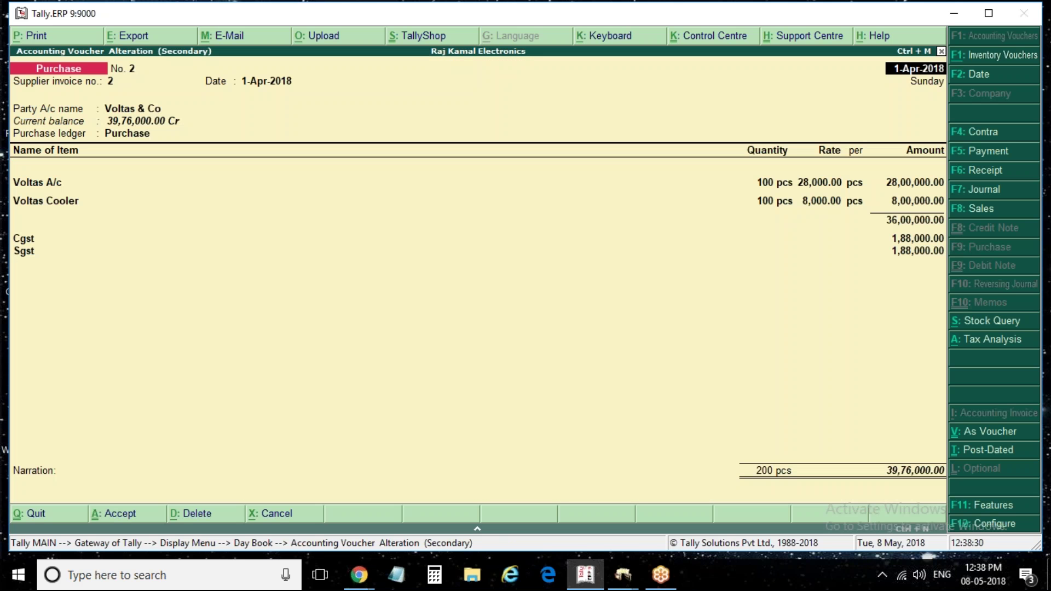
key("F12")
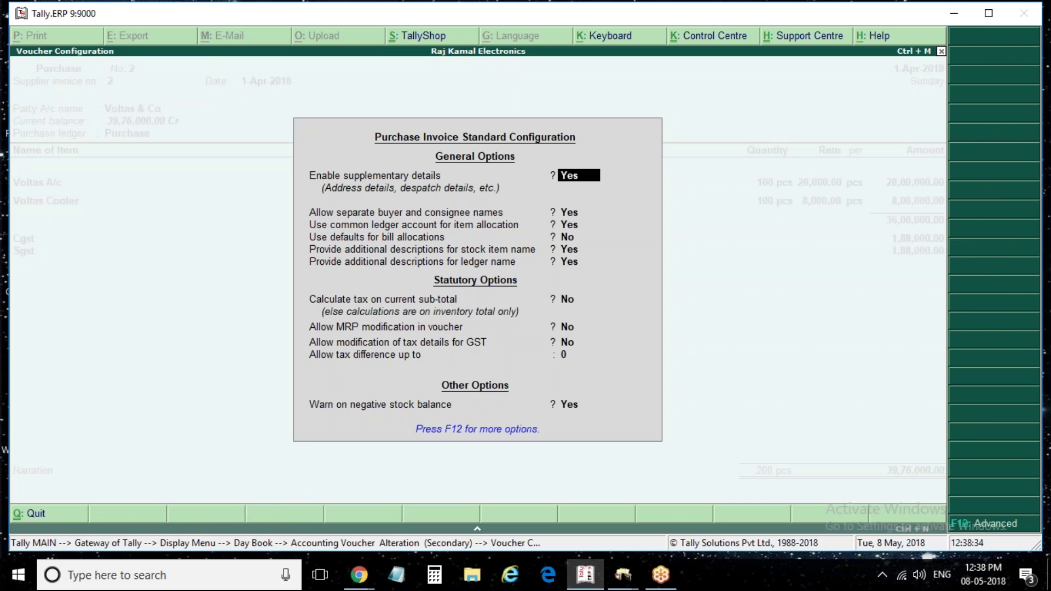
key("Escape")
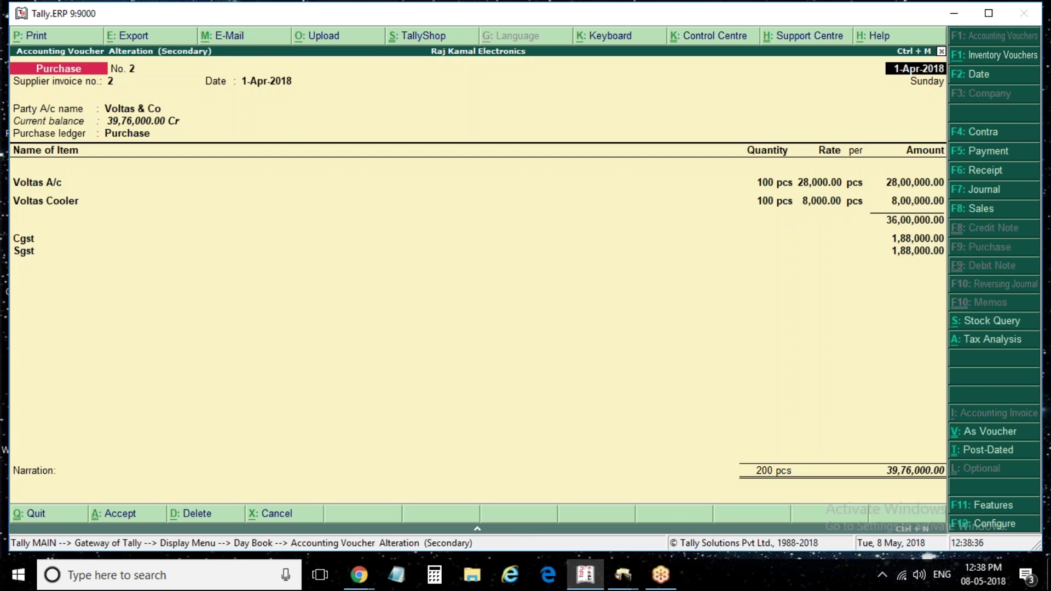
Set Print in voucher format and Print space for Prepared by details to Yes, then preview
key("F12")
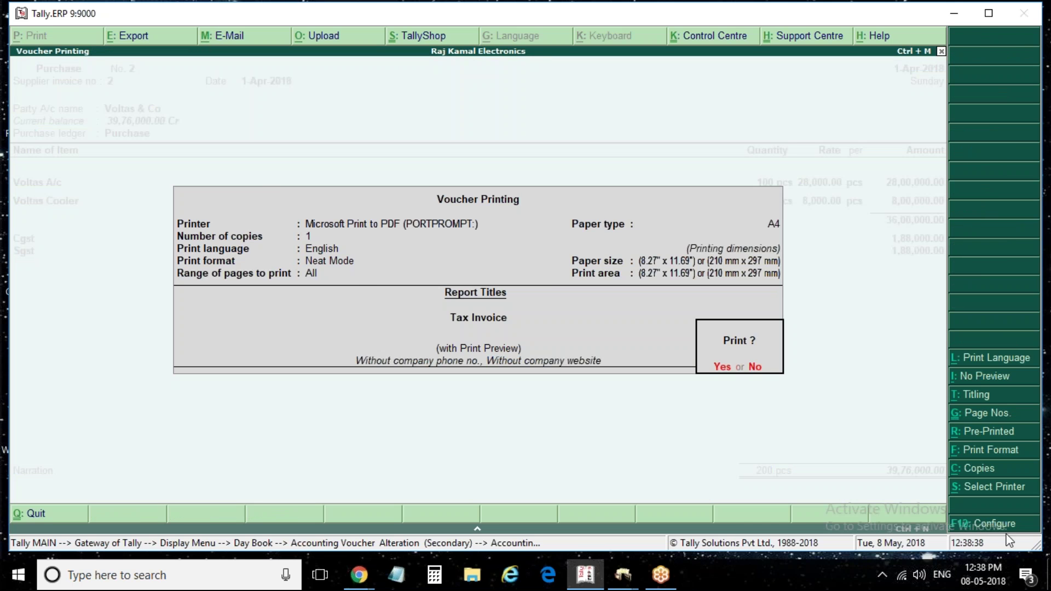
key("Return")
key("Return")
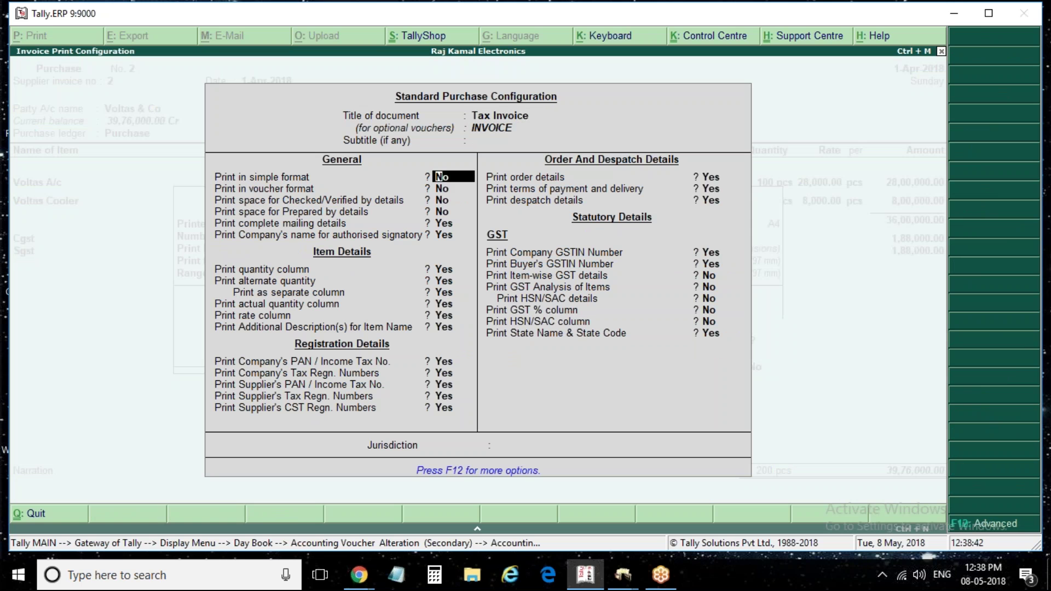
key("Return")
key("Return")
key("Return")
key("Return")
key("Return")
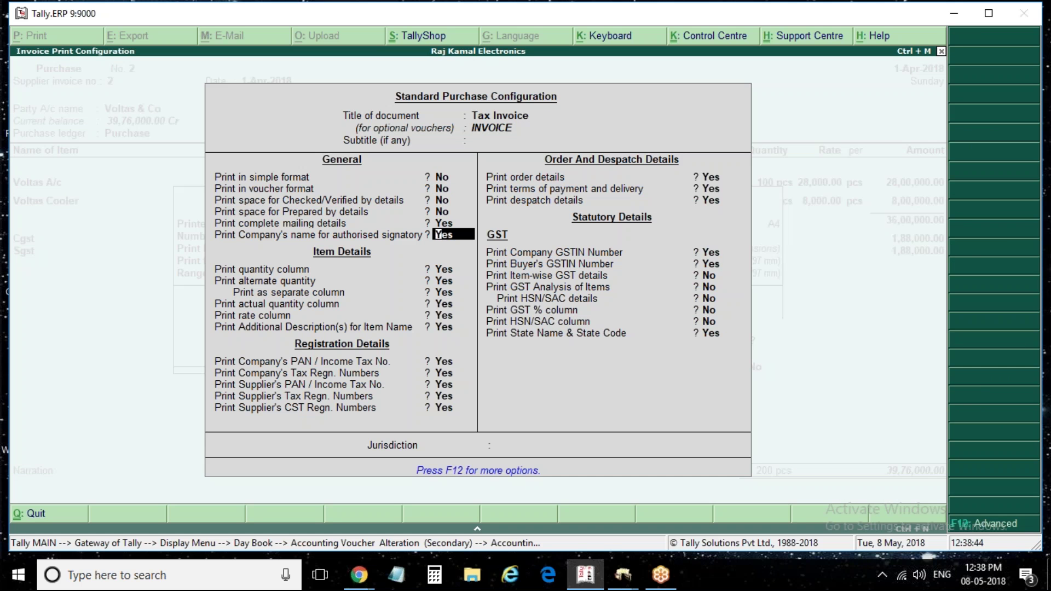
key("Up")
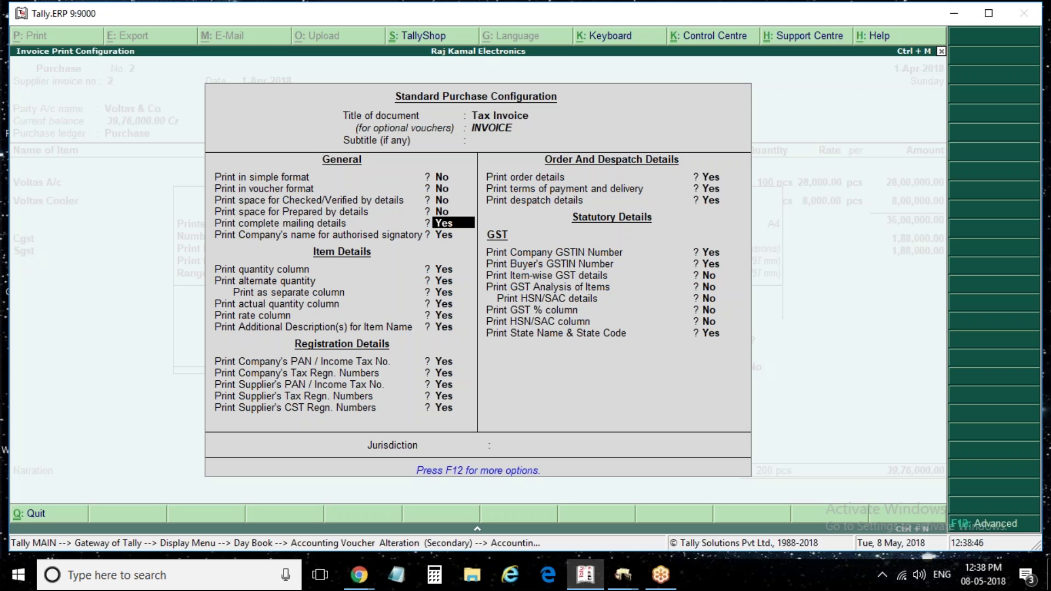
key("Up")
key("Up")
key("Up")
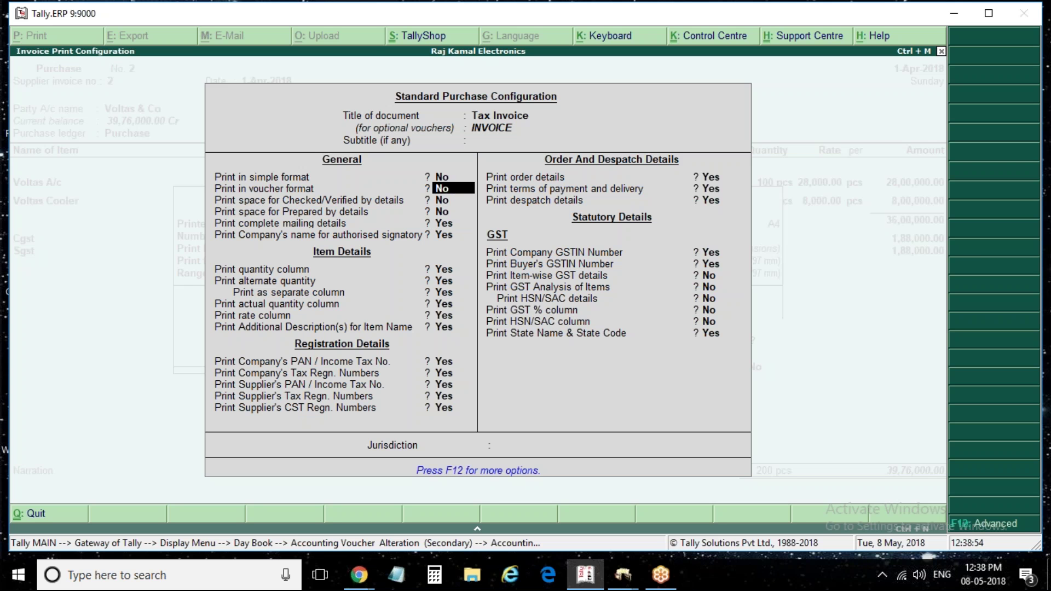
left_click(444, 223)
left_click(442, 188)
left_click(444, 223)
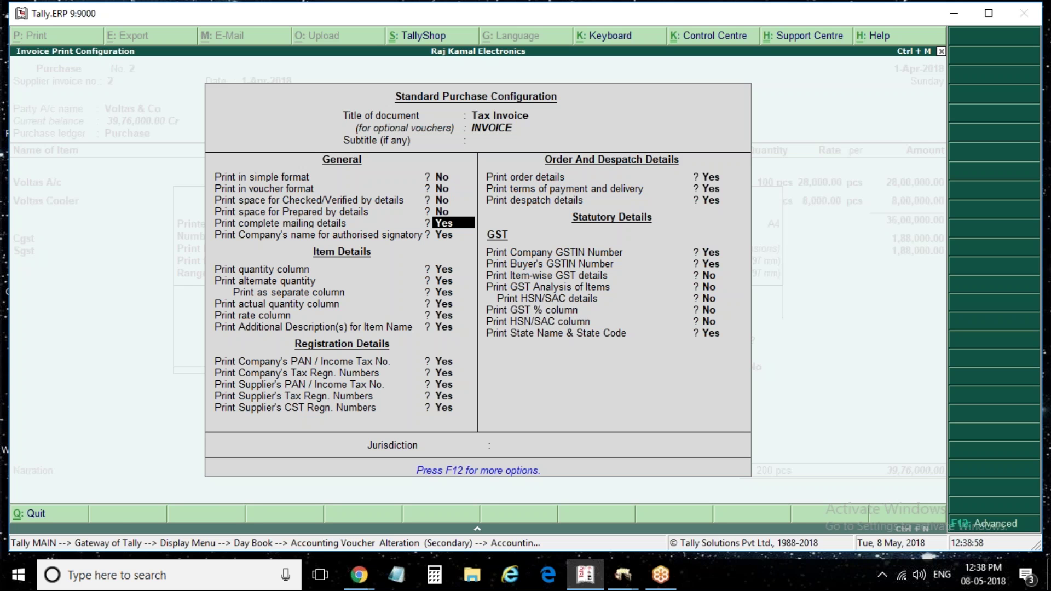
left_click(442, 189)
type("y")
key("Return")
key("Return")
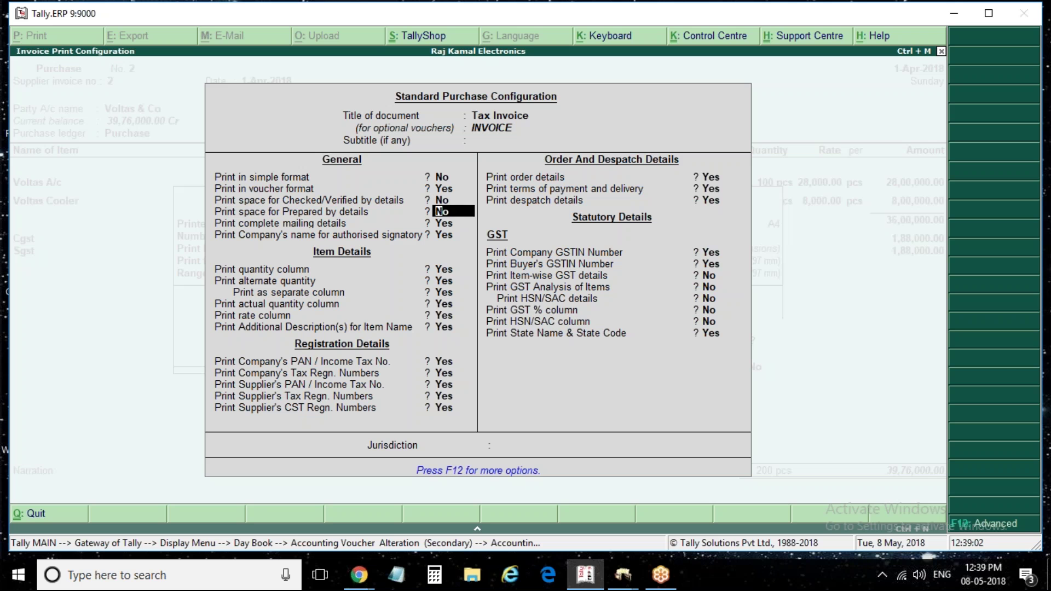
type("y")
key("Return")
key("ctrl+a")
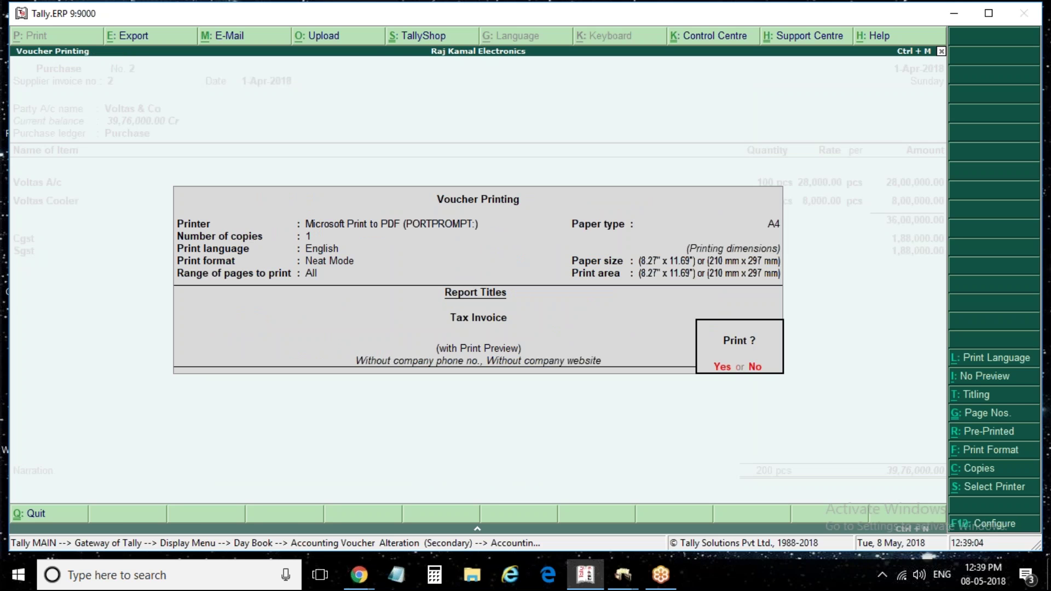
key("Return")
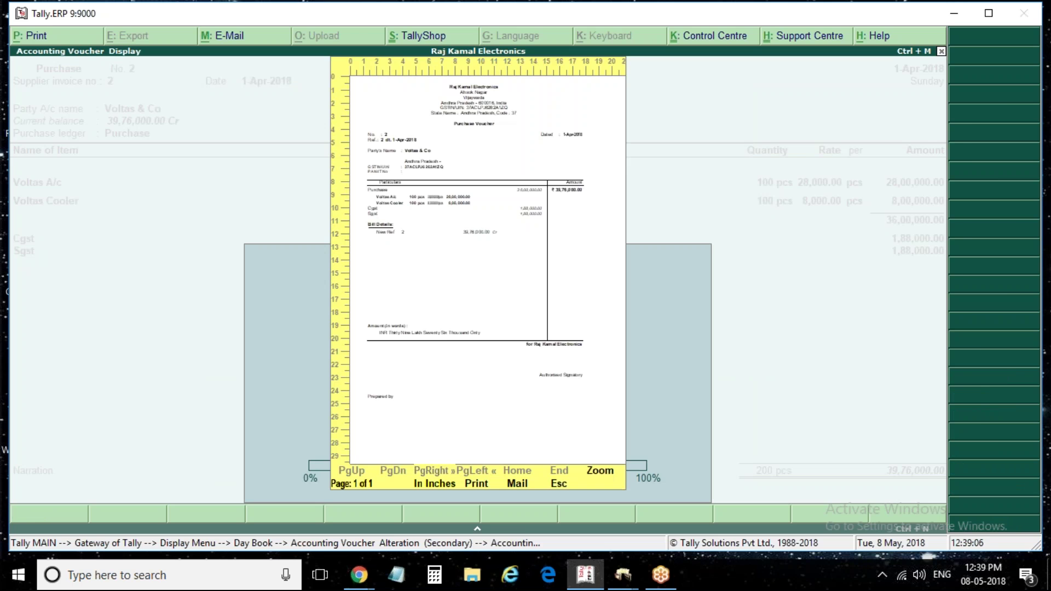
Change Print in voucher format back to No and preview the purchase voucher
key("Escape")
key("alt+p")
key("F12")
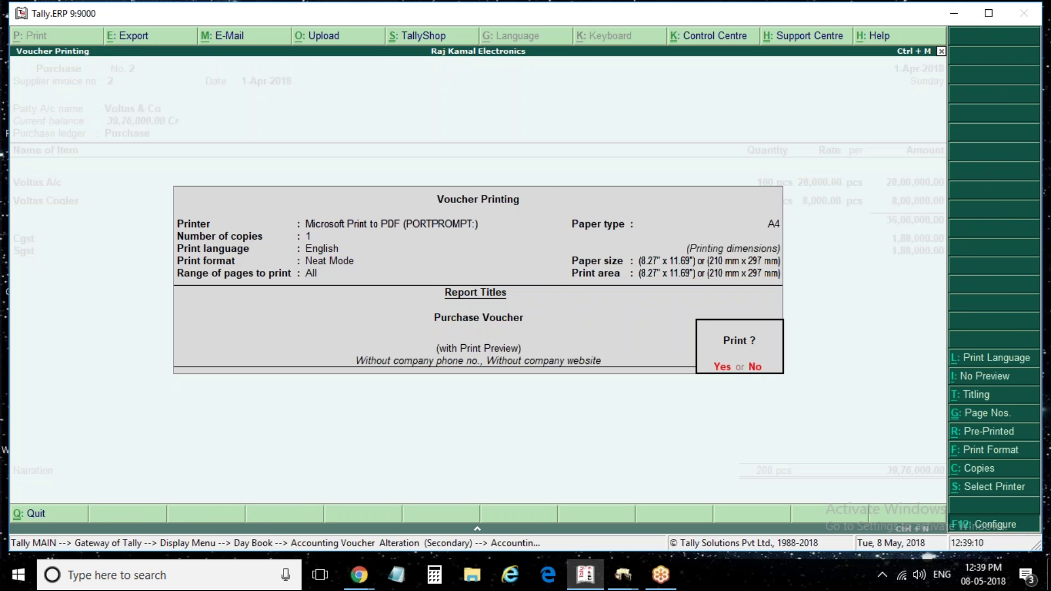
key("Return")
key("Return")
key("Return")
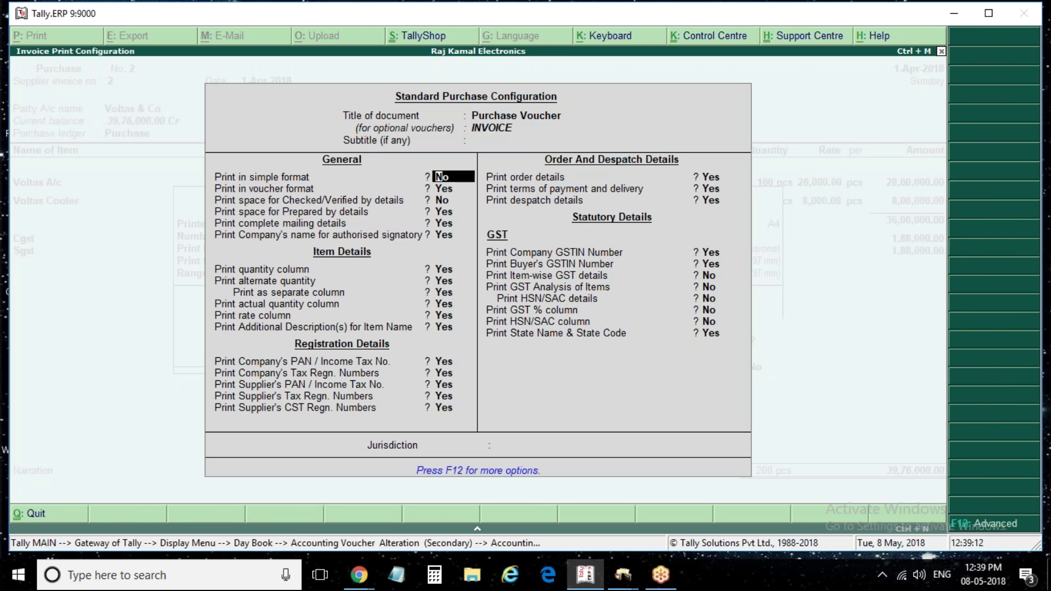
key("BackSpace")
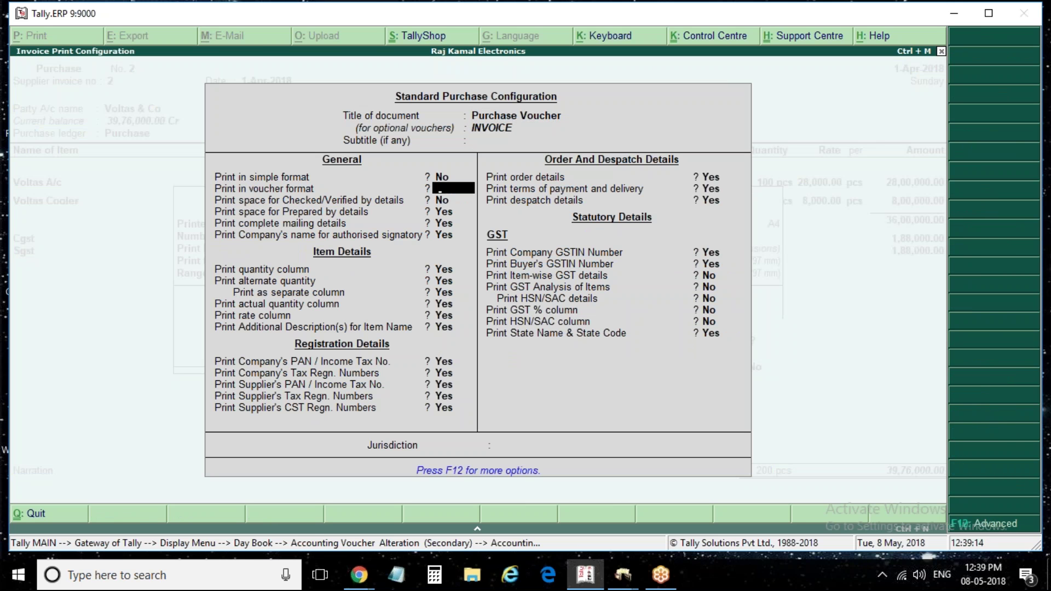
key("Return")
type("n")
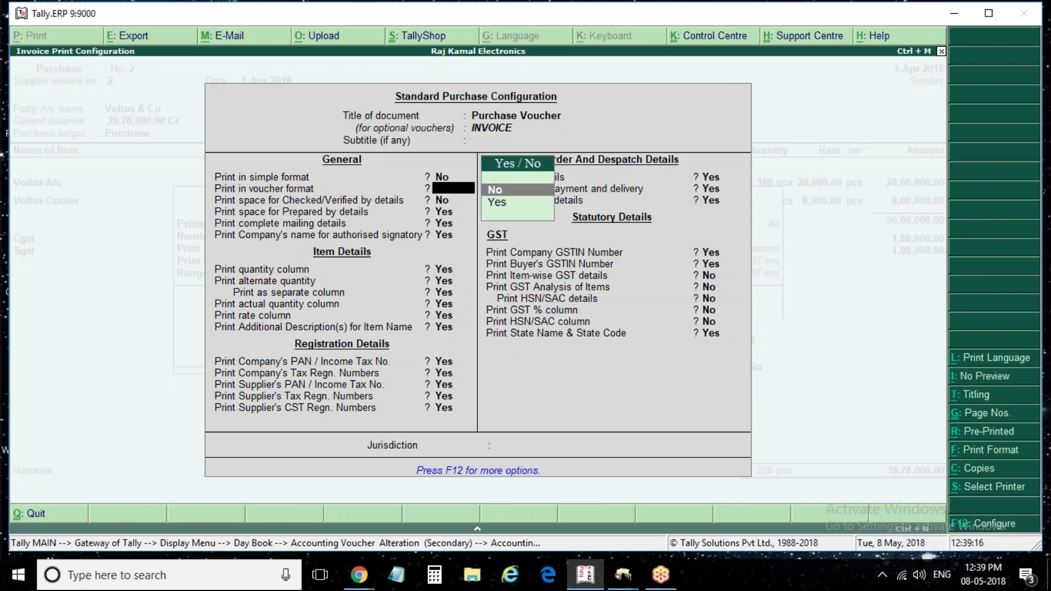
key("Return")
key("Return")
key("Return")
key("Return")
key("Return")
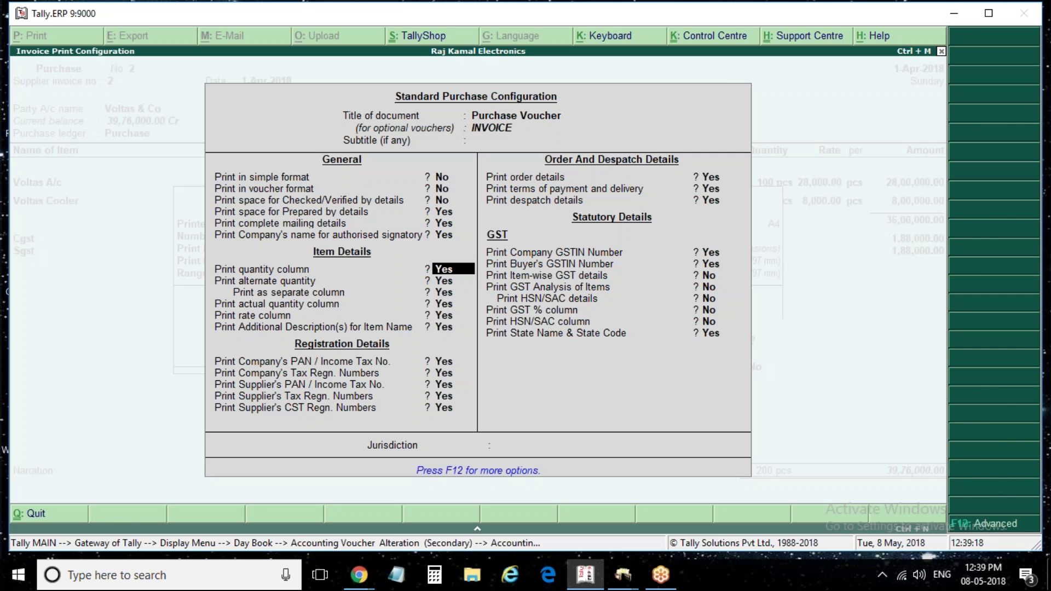
key("ctrl+a")
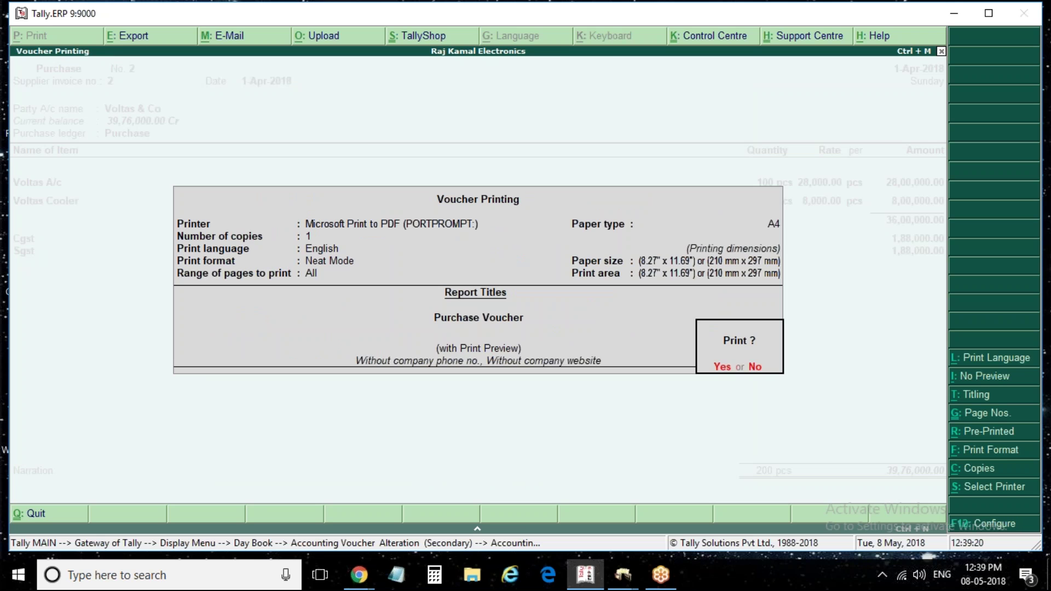
key("Return")
Preview the purchase voucher once more, then leave it for the Day Book
key("Escape")
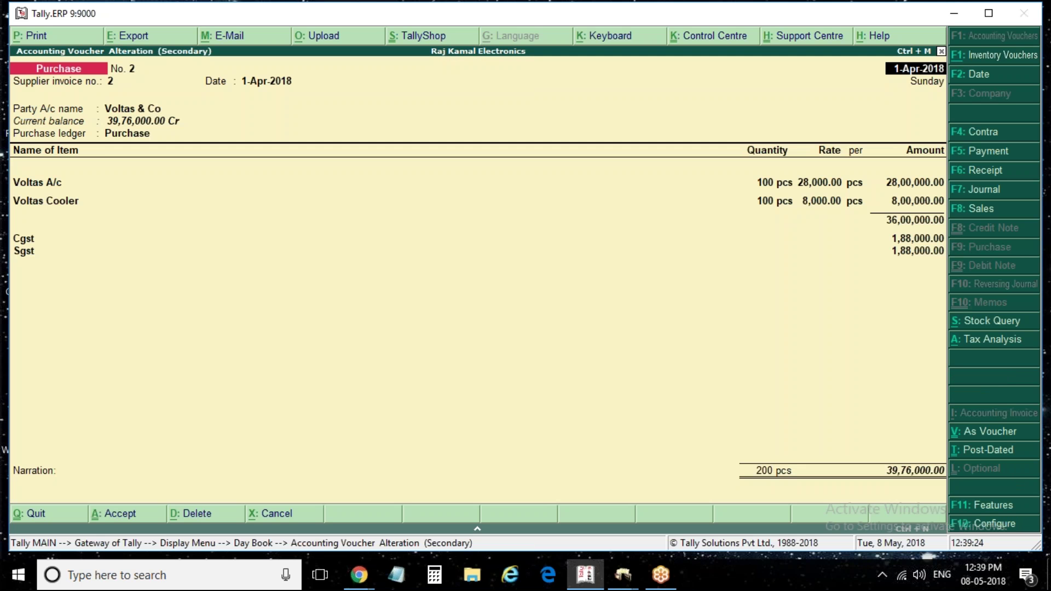
key("alt+p")
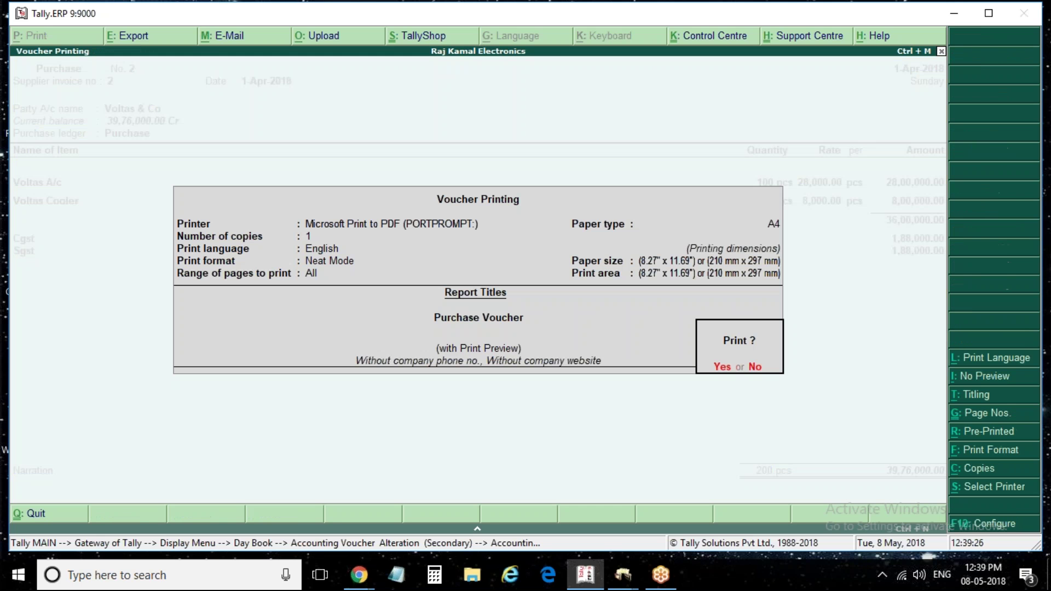
key("Return")
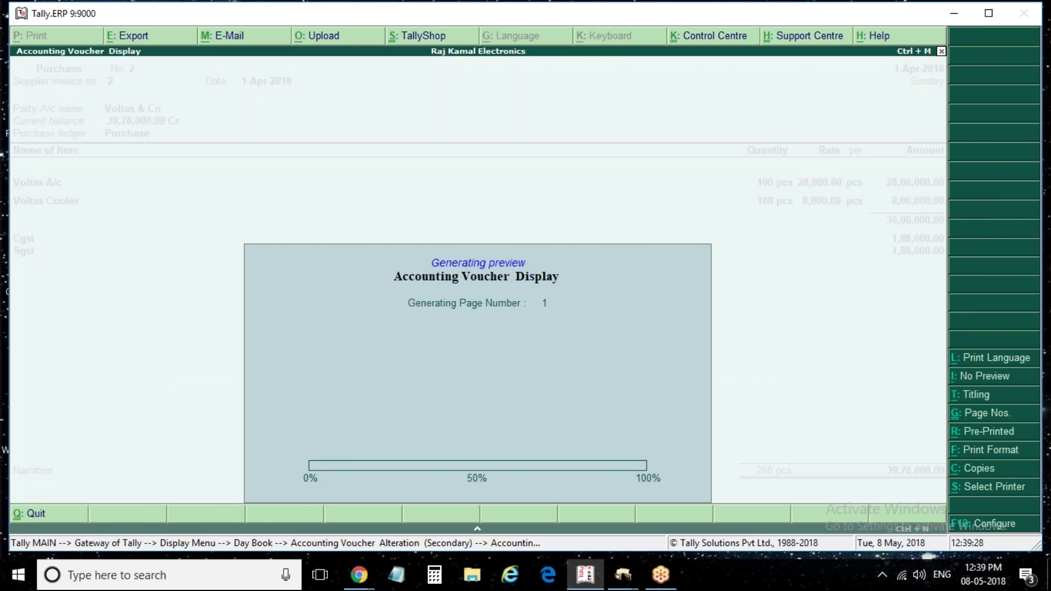
key("Escape")
key("Escape")
Go to Configuration > Printing and review the general printing settings without changes
key("Return")
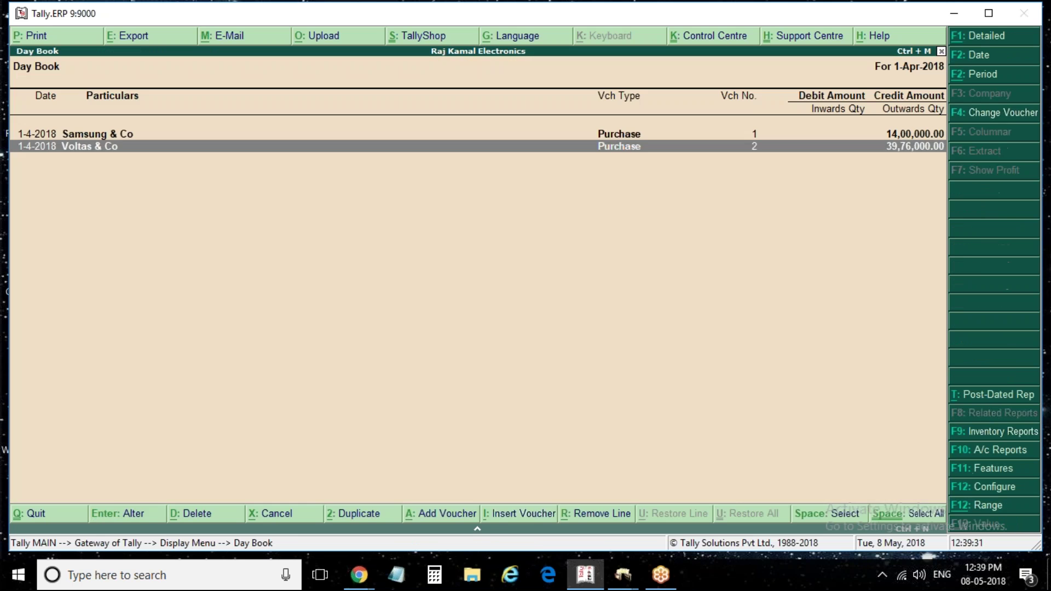
key("Escape")
key("Escape")
key("Escape")
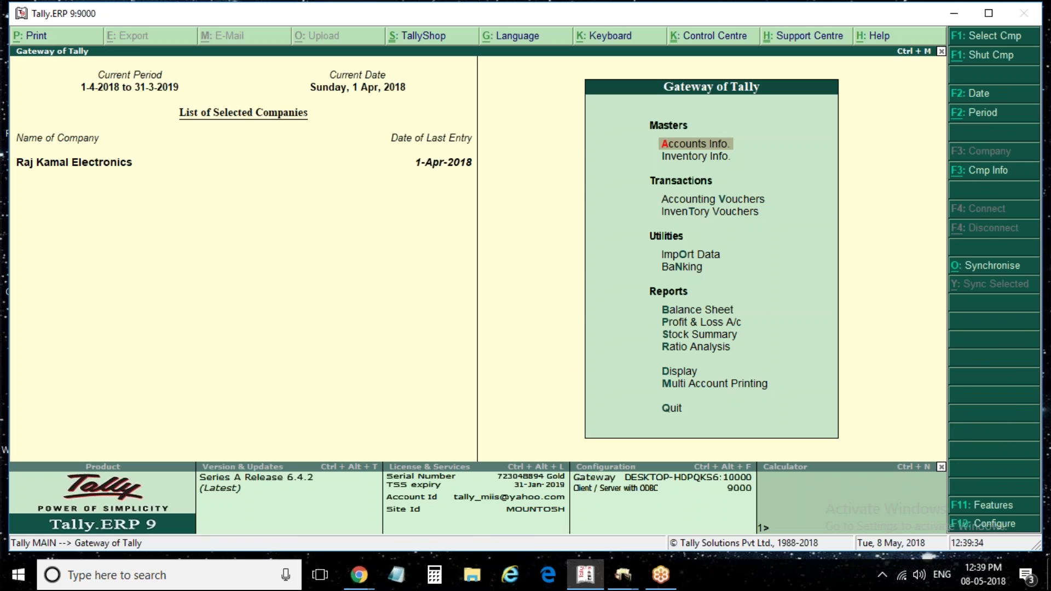
left_click(1010, 526)
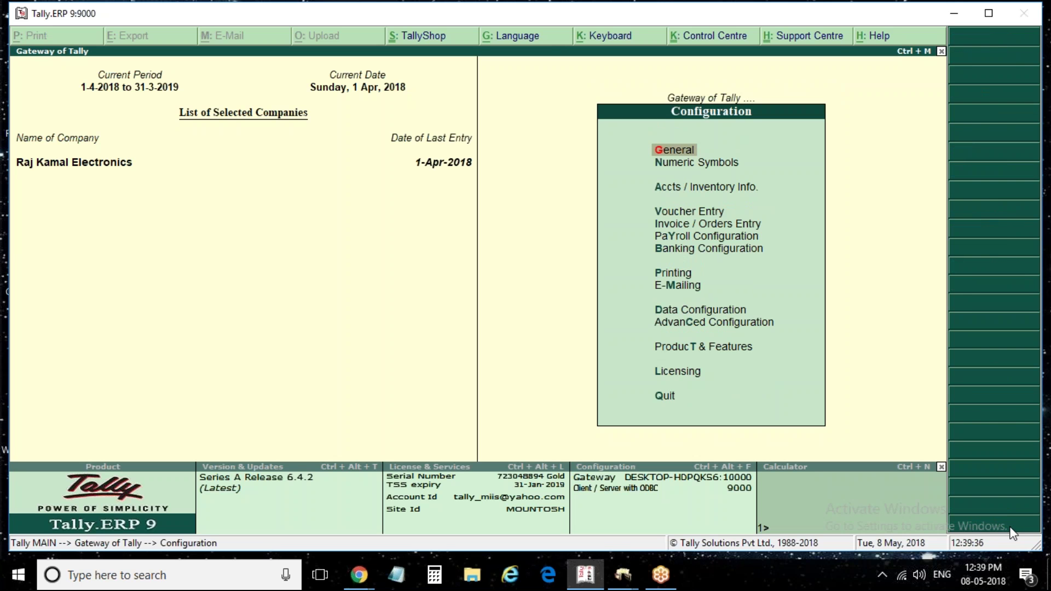
key("Down")
key("Down")
key("Down")
key("Down")
key("Down")
key("Down")
key("Down")
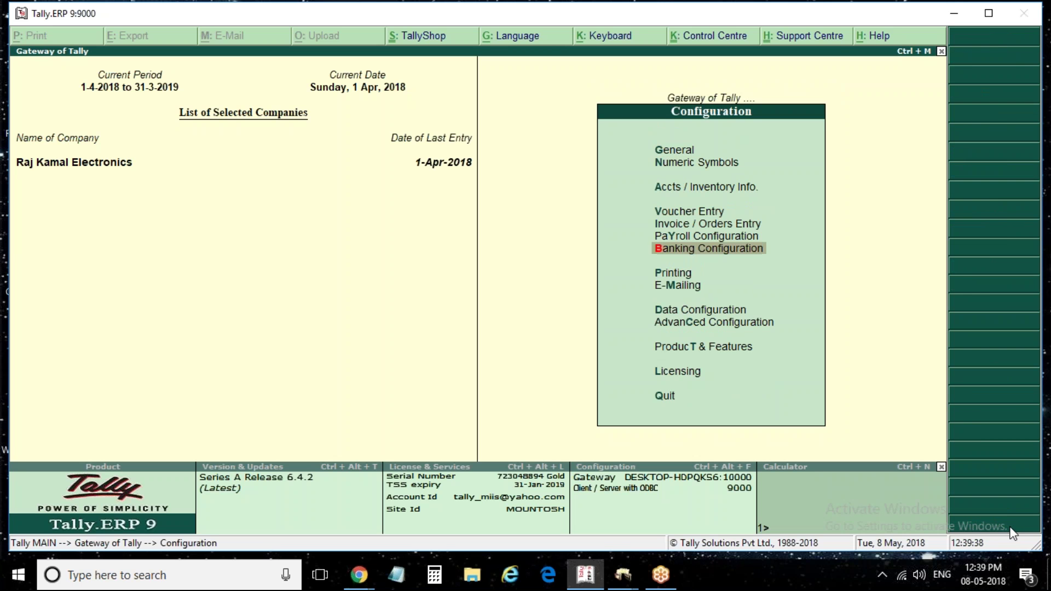
key("Return")
key("Down")
key("Up")
key("Return")
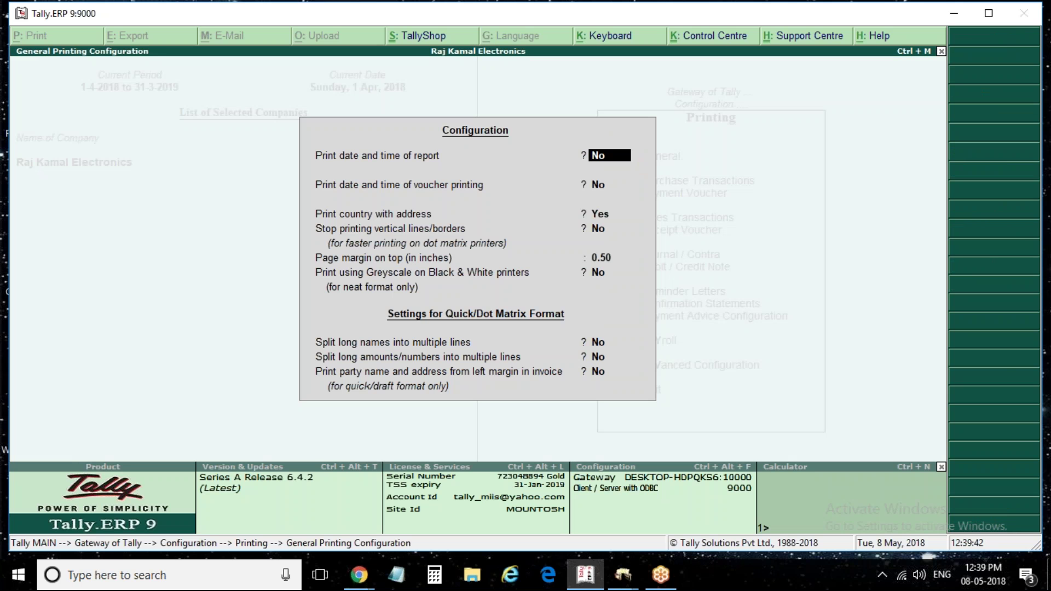
key("Return")
key("Return")
key("Return")
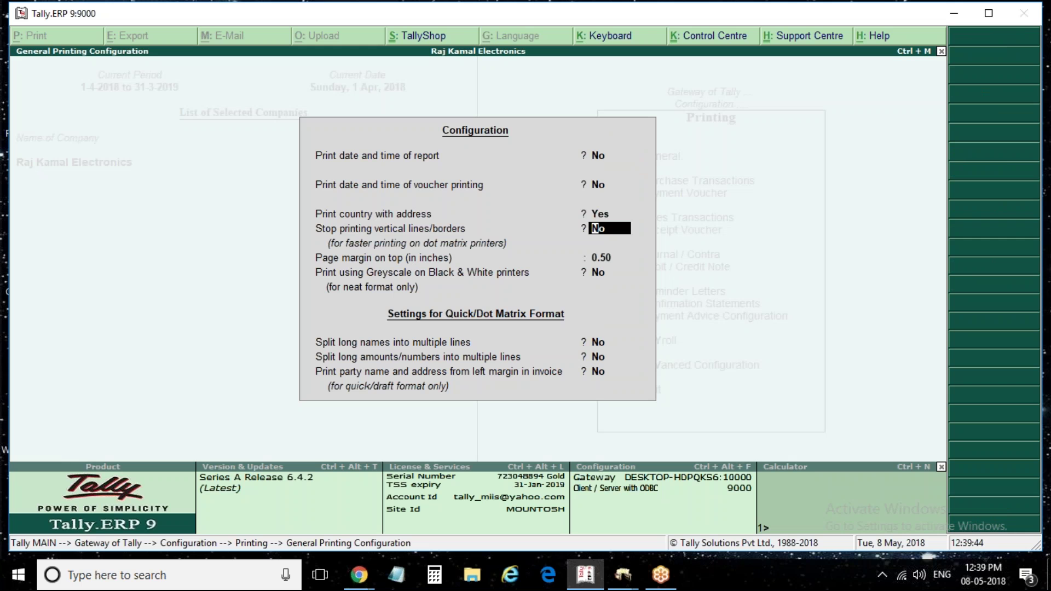
key("Return")
key("Return")
key("Return")
key("Return")
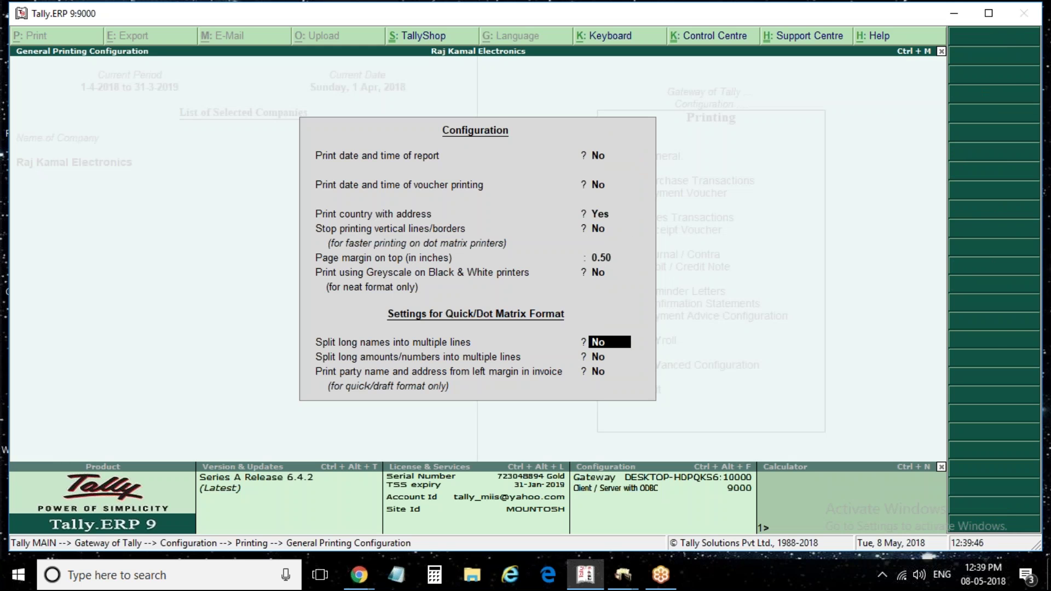
key("Escape")
Step through the Purchase Voucher print configuration fields, leaving every option at Yes
key("Down")
key("Down")
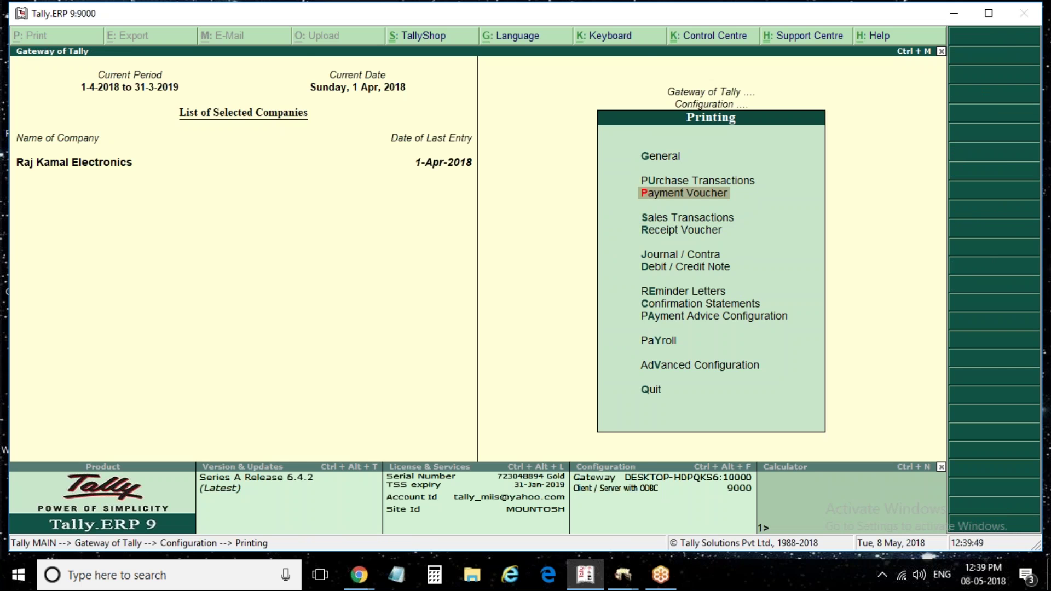
key("Up")
key("Return")
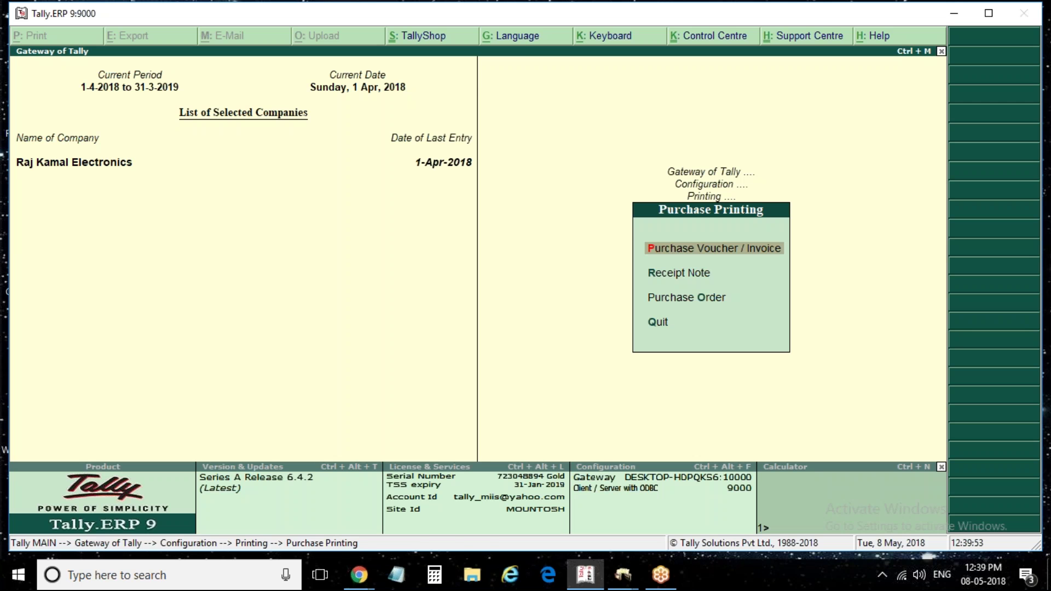
key("Return")
key("Return")
key("Return")
key("Return")
key("Return")
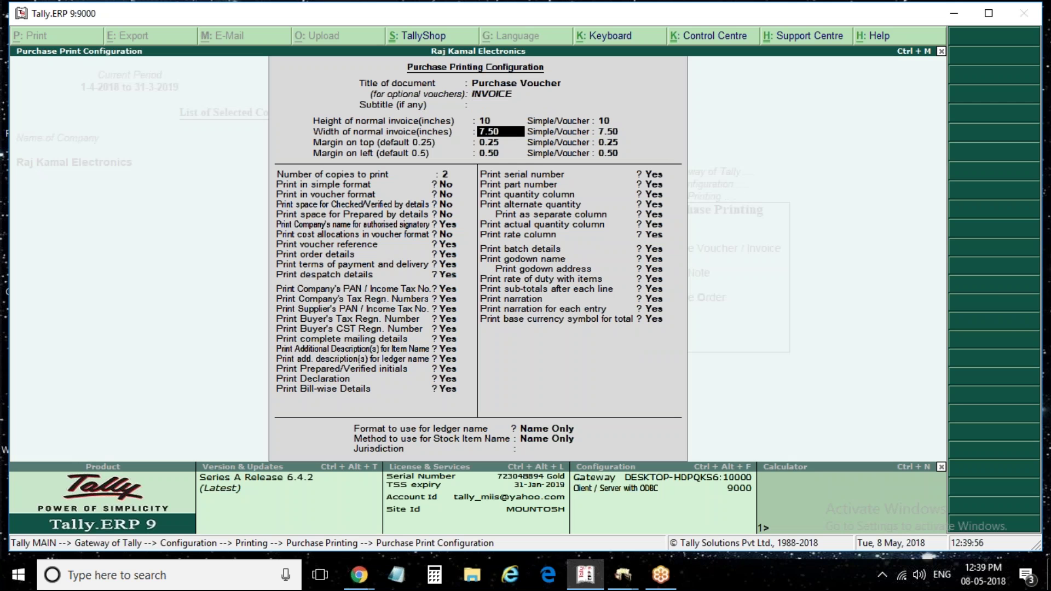
key("Return")
key("Return")
key("Return")
key("Return")
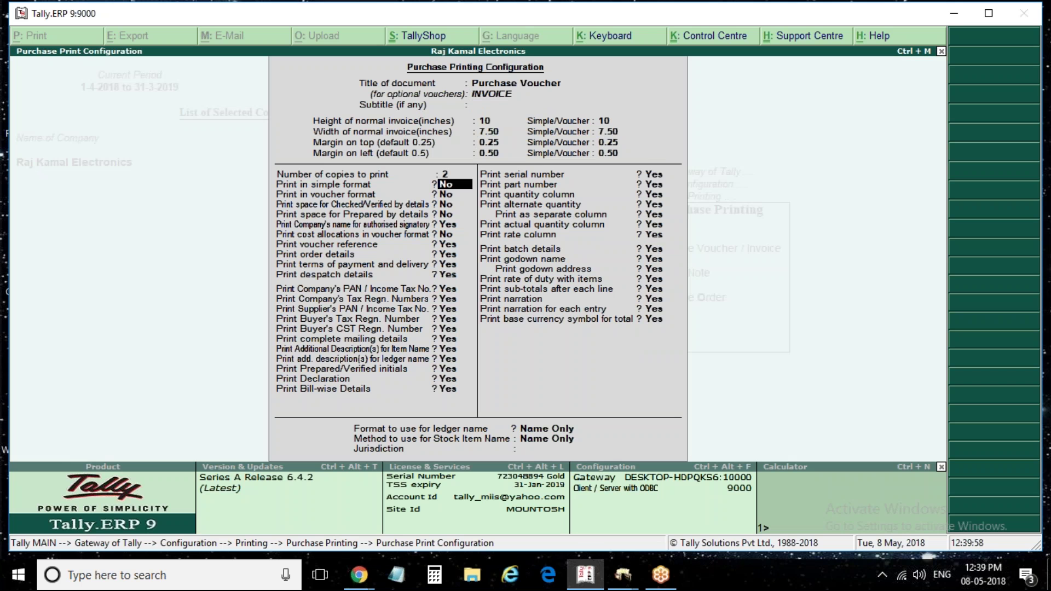
key("Return")
key("Return")
key("Return")
key("Return")
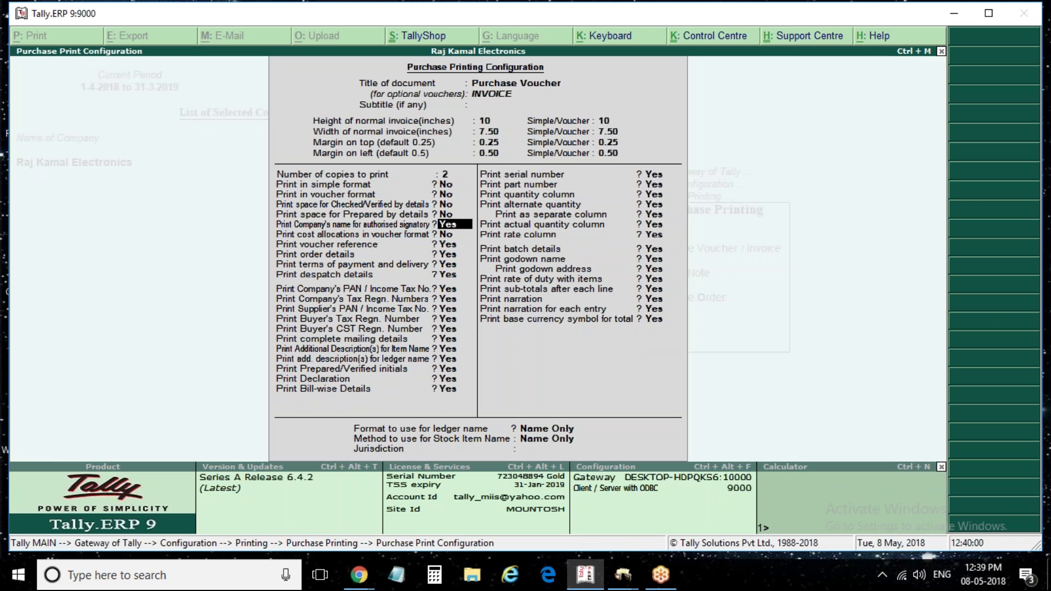
key("Return")
key("Return")
key("Return")
key("Return")
key("Return")
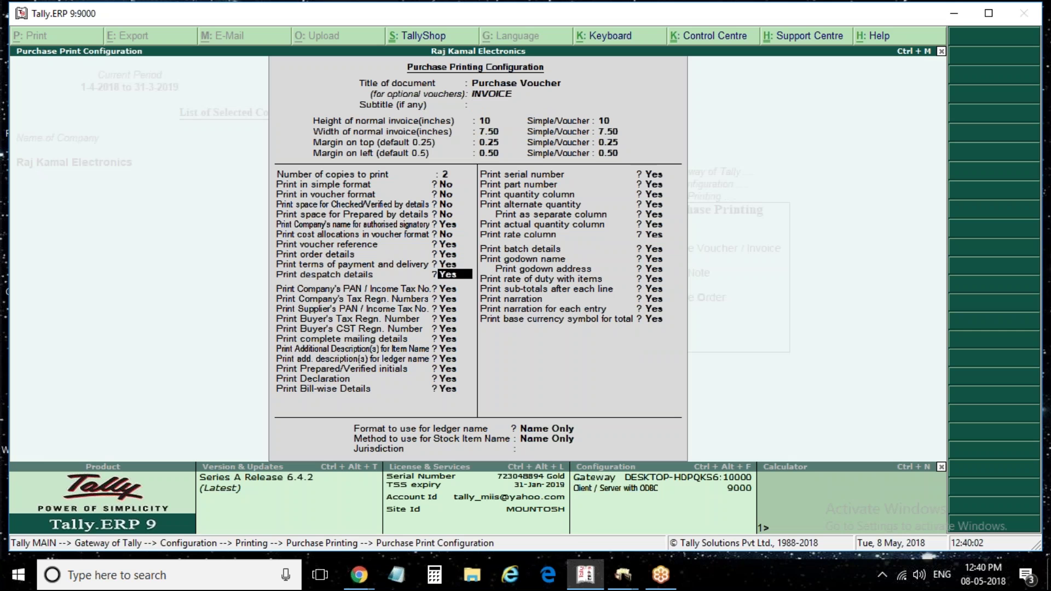
key("Return")
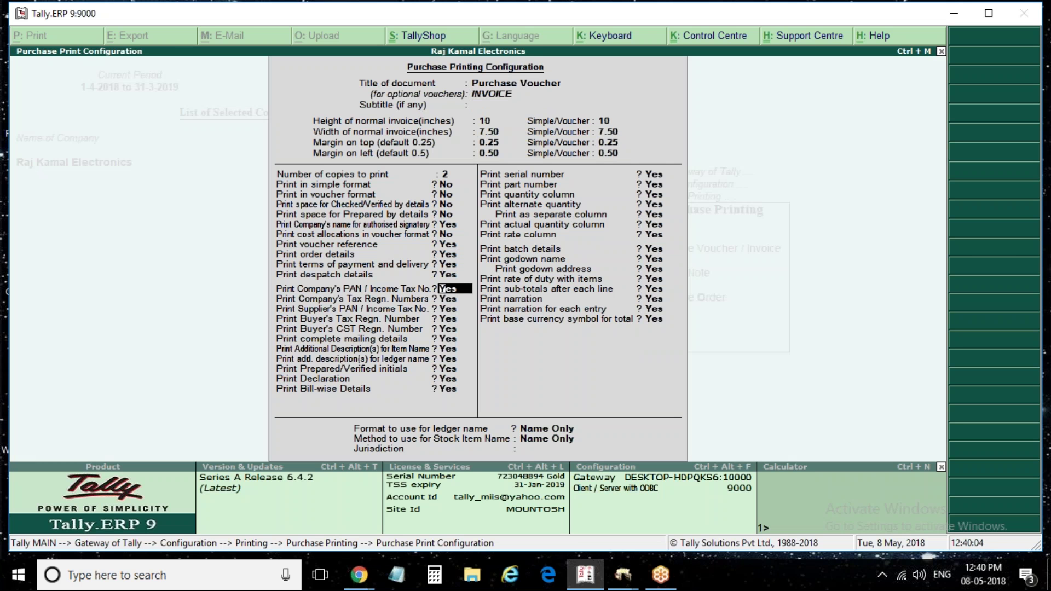
key("Return")
key("Return")
key("Return")
key("Return")
key("Return")
key("Return")
key("Return")
key("Return")
key("Return")
key("Return")
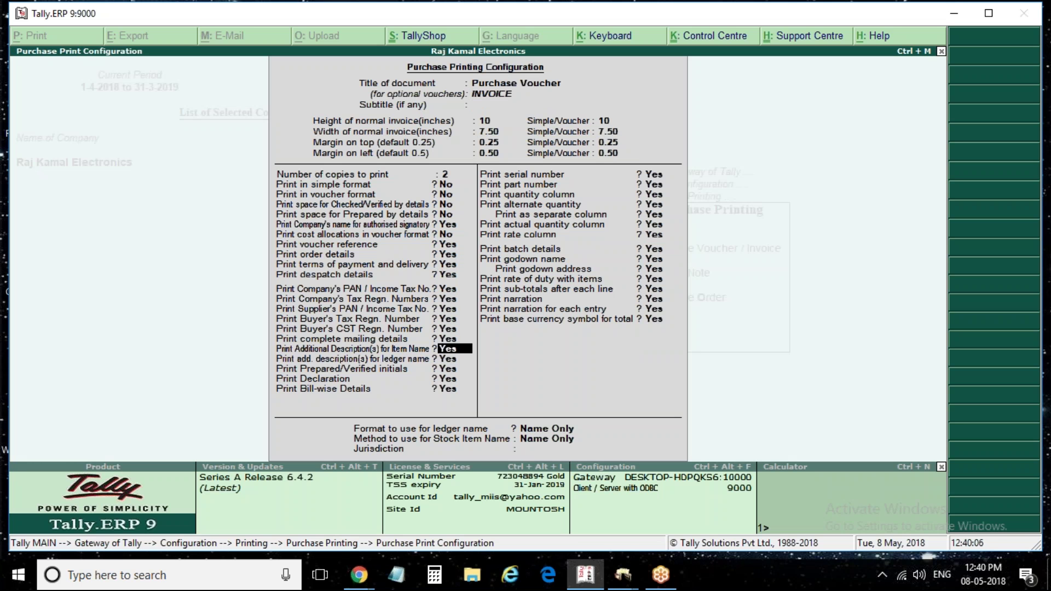
key("Return")
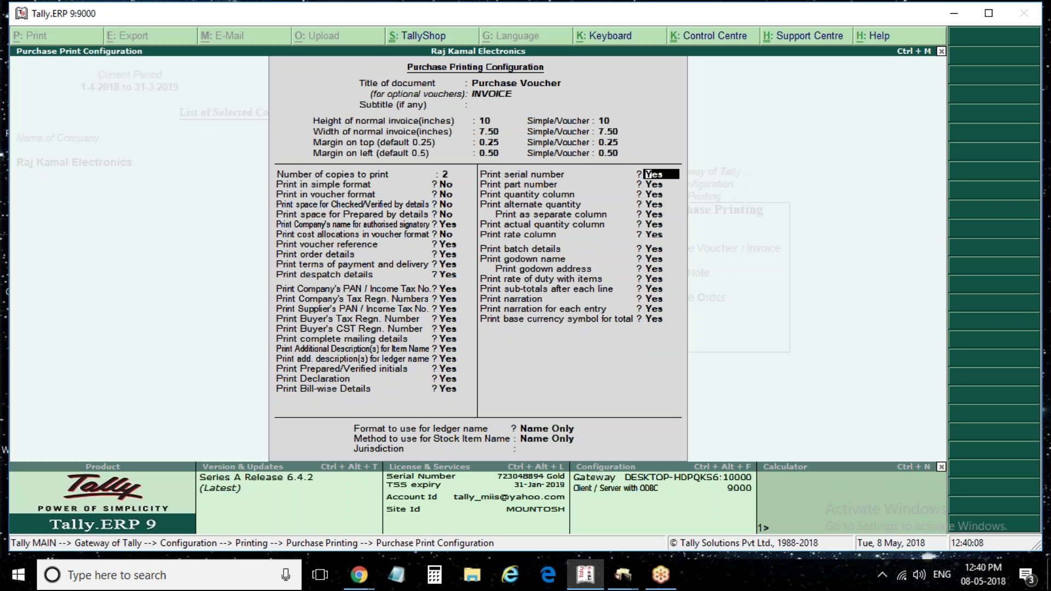
key("a")
key("Return")
key("Return")
key("Return")
key("Return")
key("Return")
key("Return")
key("Return")
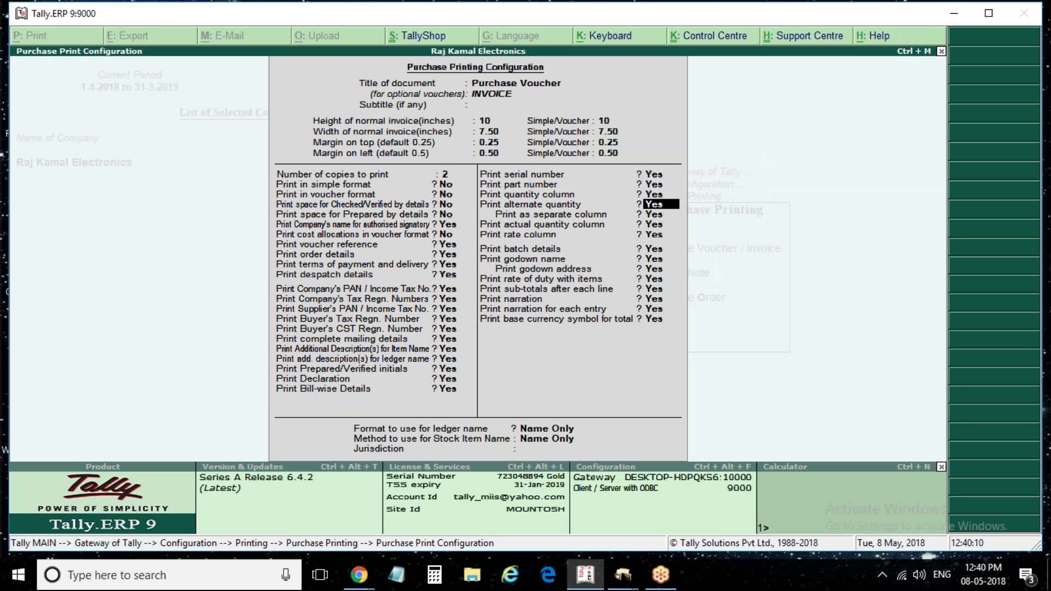
key("Return")
key("Return")
key("Return")
key("Return")
key("Return")
key("Return")
key("Return")
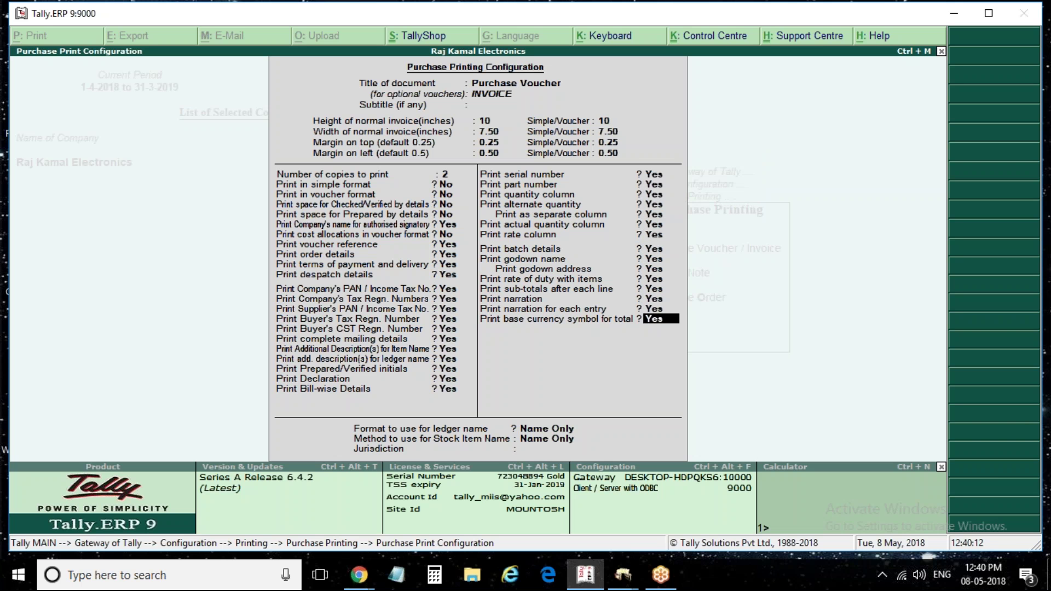
key("Return")
key("Return")
key("Return")
key("Return")
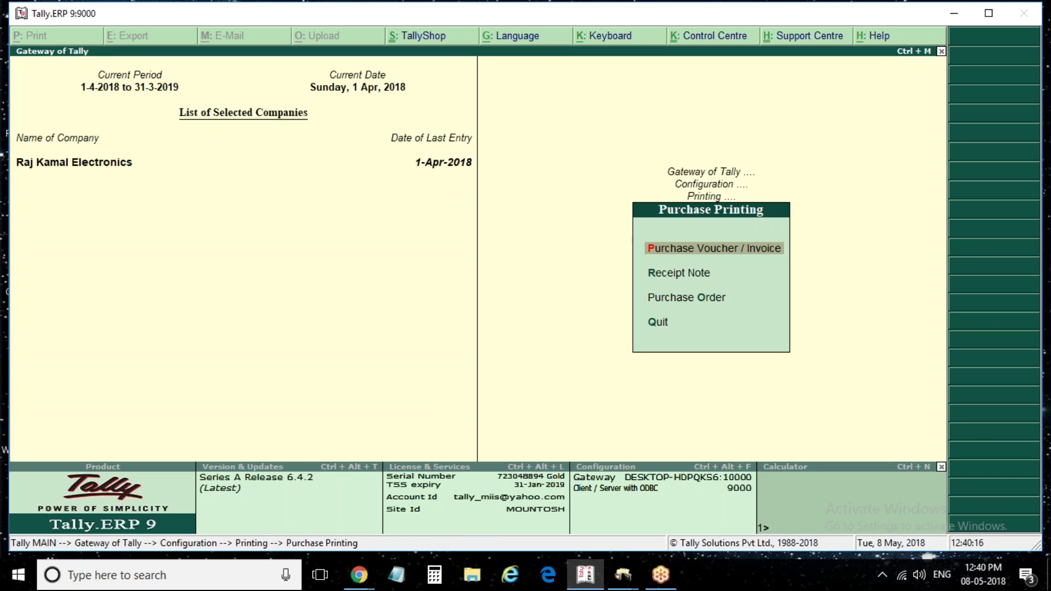
Return to Gateway of Tally and open the Day Book listing the purchase vouchers
key("Escape")
key("Escape")
key("Escape")
key("Escape")
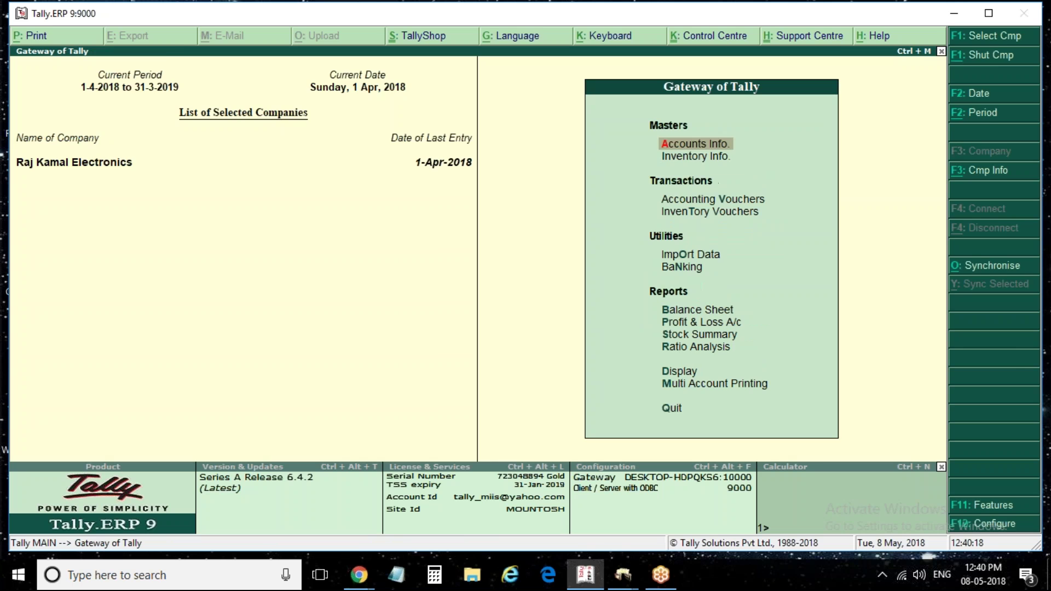
key("n")
key("Down")
key("Down")
key("Down")
key("Down")
key("Down")
key("Down")
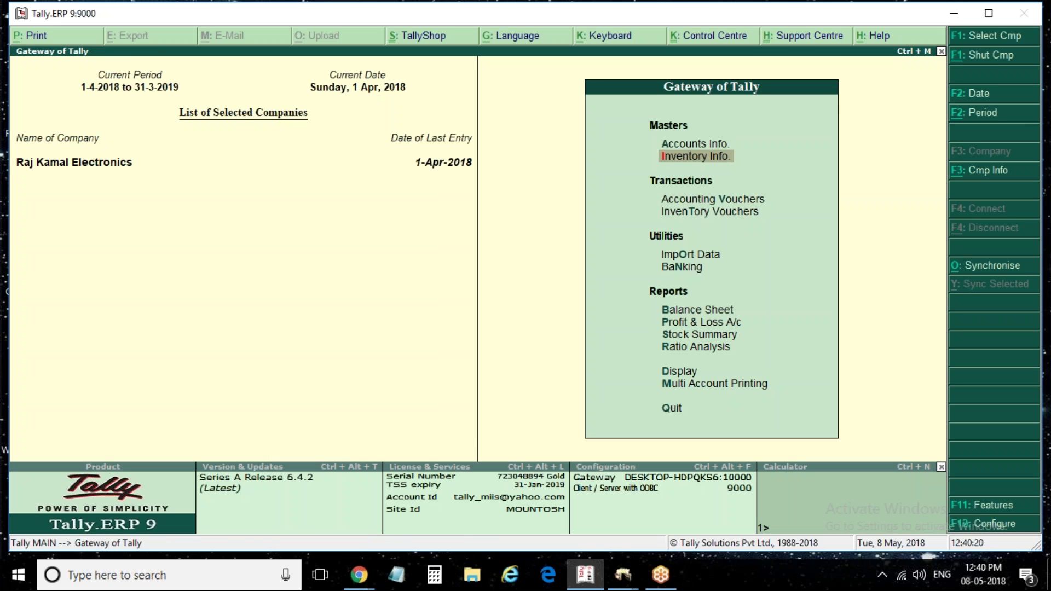
key("Up")
key("Up")
key("Up")
key("Up")
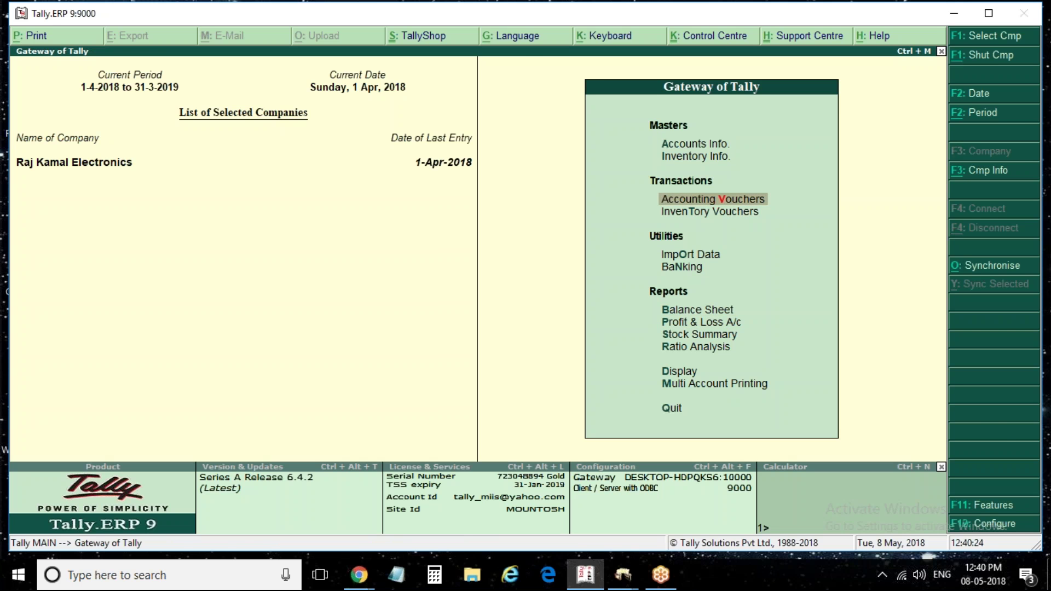
key("d")
key("Return")
Open Samsung & Co's purchase voucher No. 1, preview its printout, and reopen Voucher Printing
key("Return")
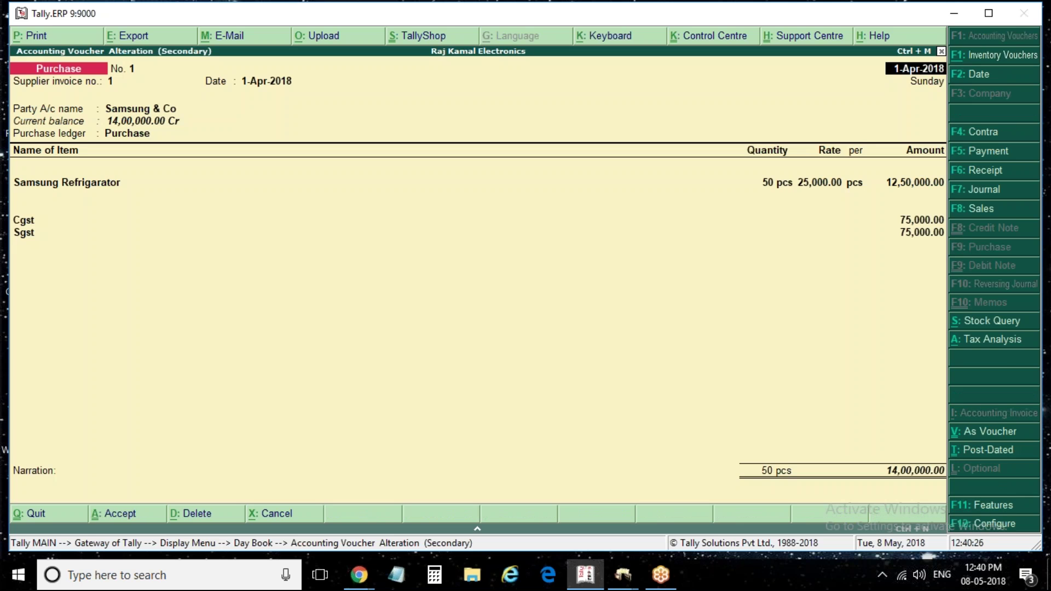
key("alt+p")
key("Return")
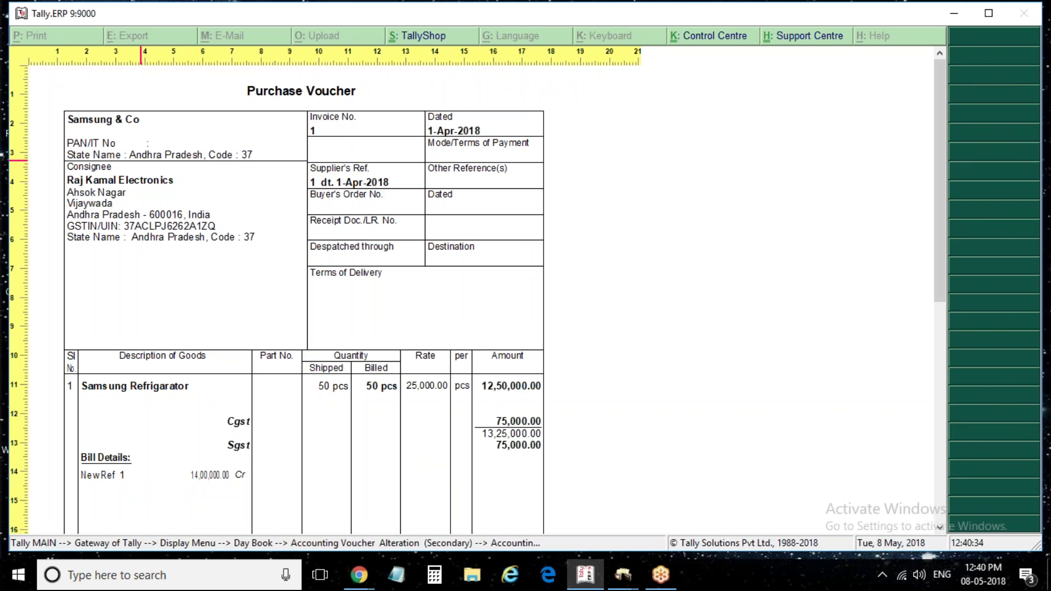
key("Escape")
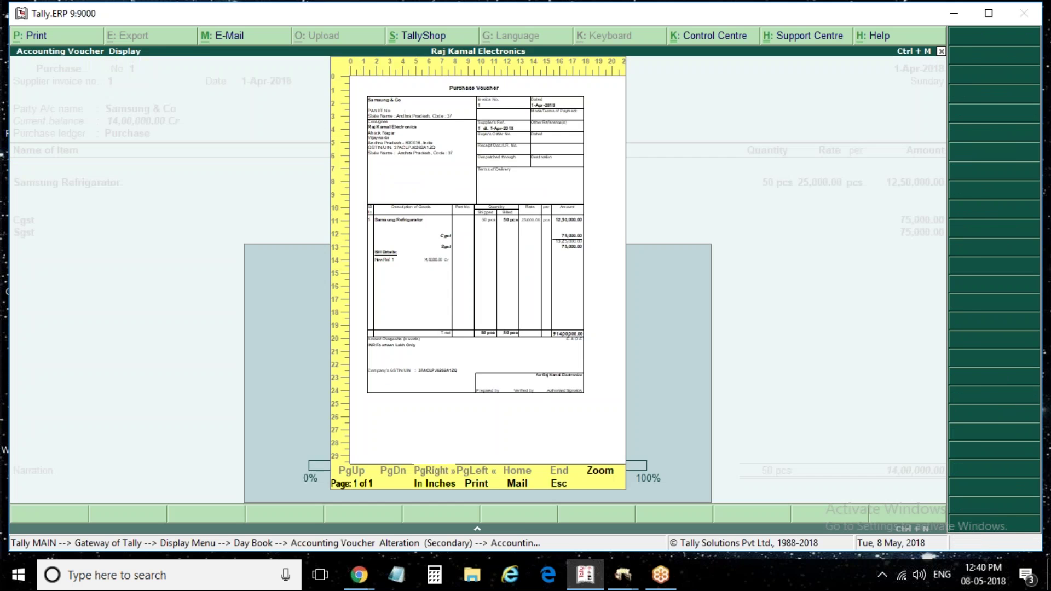
key("alt+p")
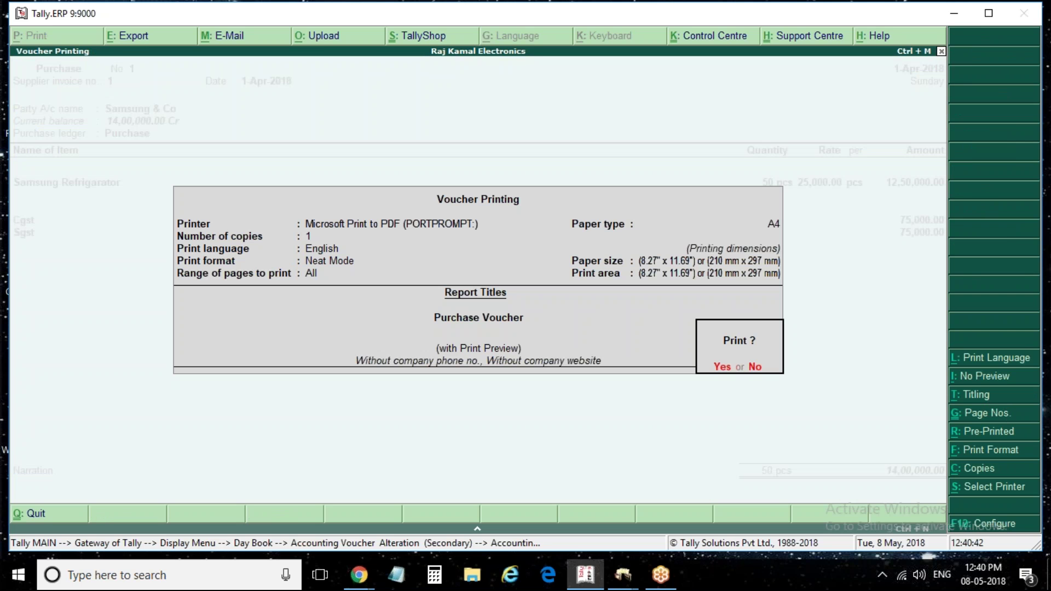
Set Print Item-wise GST details to Yes, preview the invoice, and return to voucher No. 1
key("F12")
key("Down")
key("Down")
key("Down")
key("Down")
key("Down")
key("Down")
key("Down")
key("Down")
key("Down")
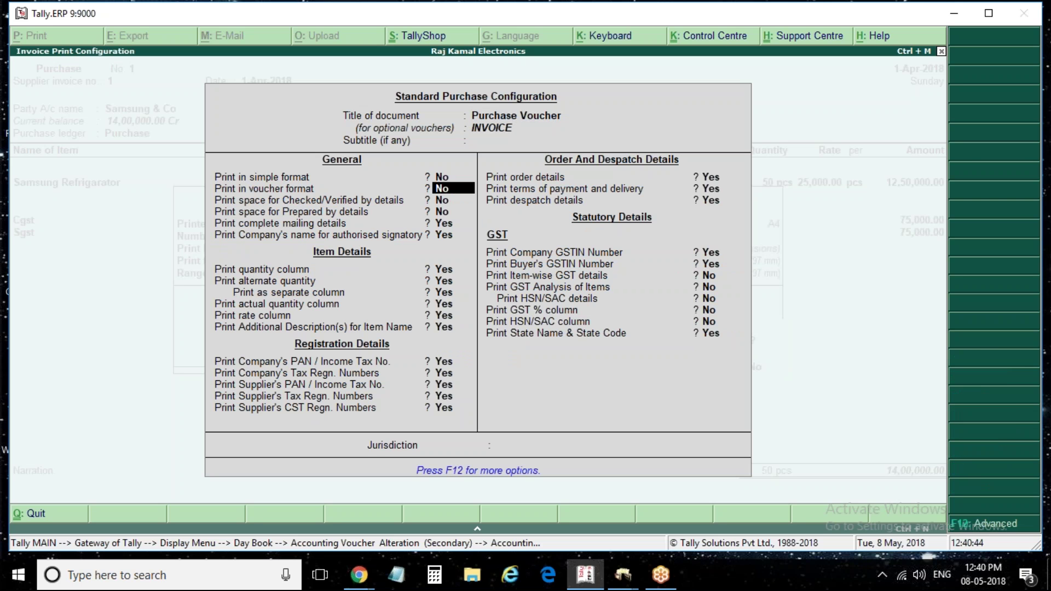
key("Down")
key("Down")
key("Down")
key("Down")
key("Down")
key("Down")
key("Down")
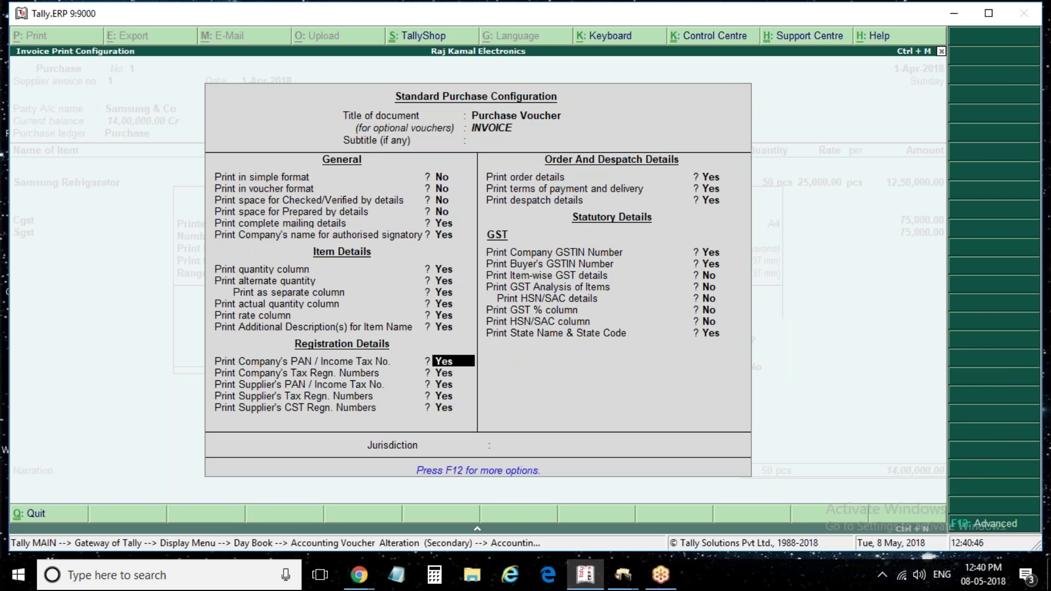
key("Down")
key("Down")
key("Down")
key("Down")
key("Down")
key("Down")
key("Down")
key("Down")
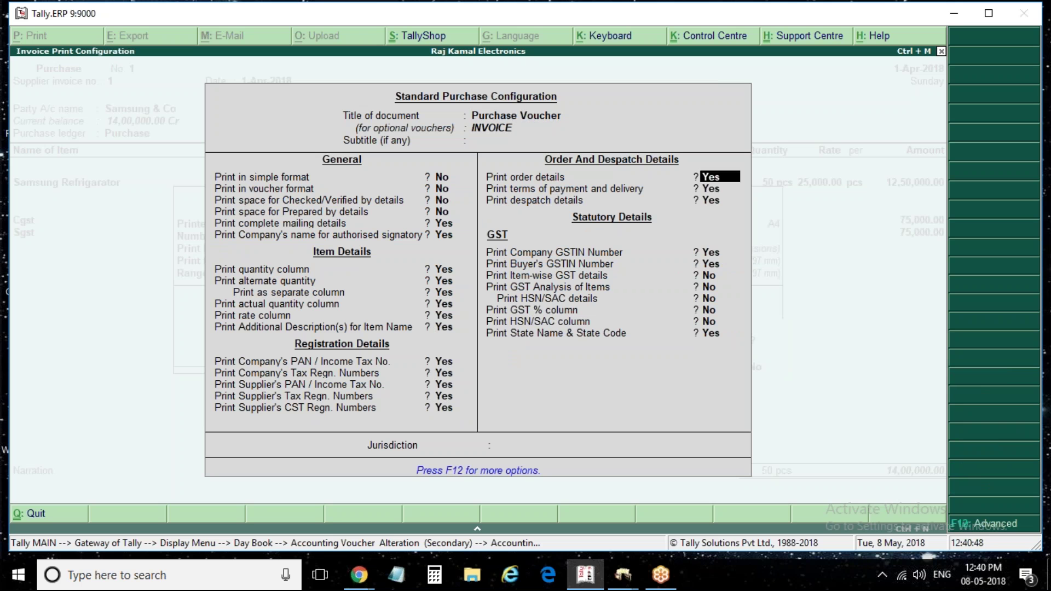
key("Down")
key("Down")
key("Down")
key("Down")
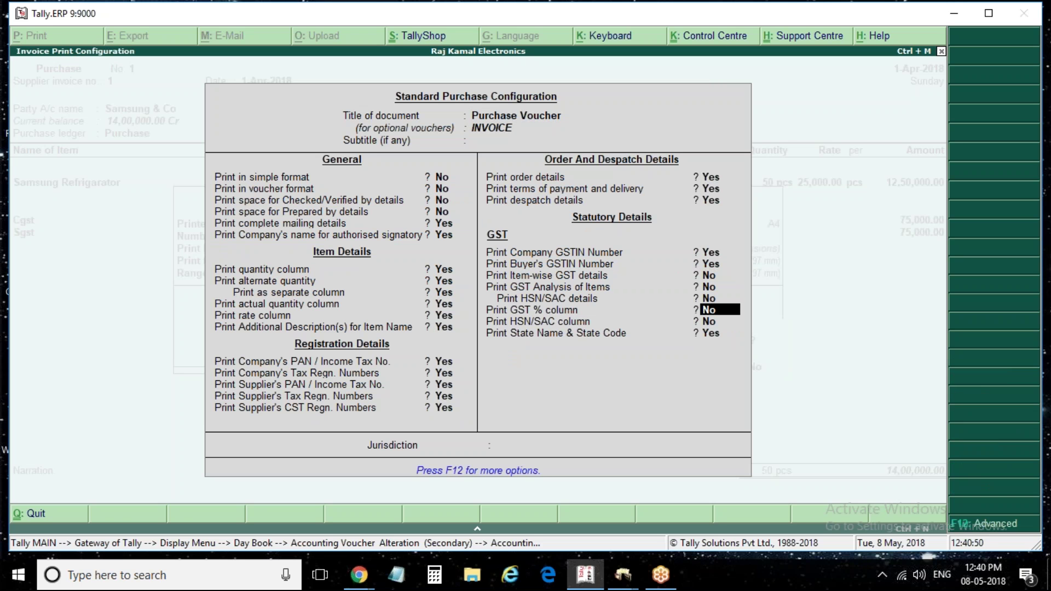
key("Down")
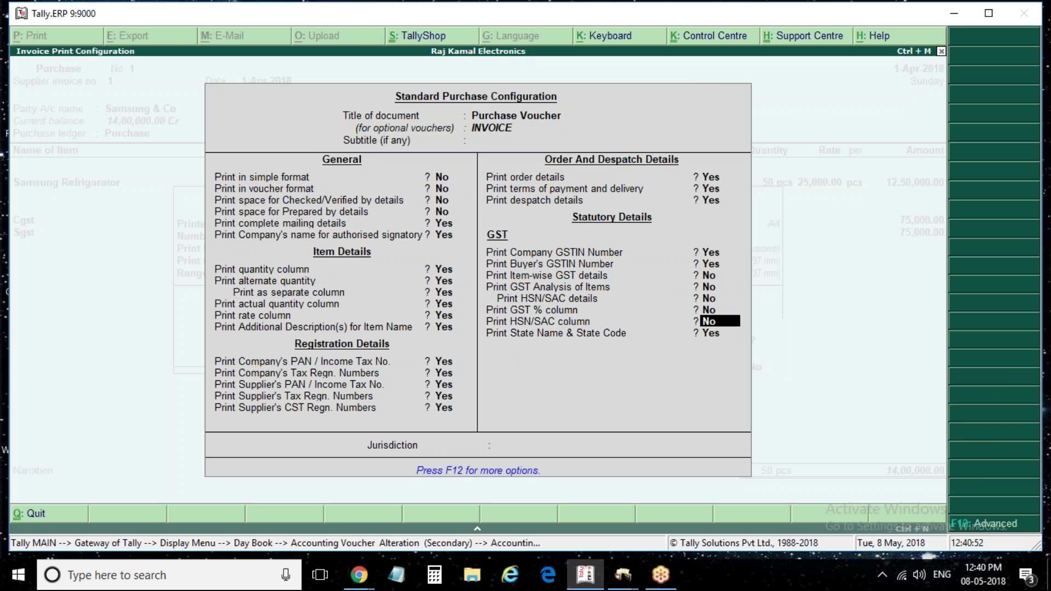
key("Up")
key("Up")
key("Up")
key("Up")
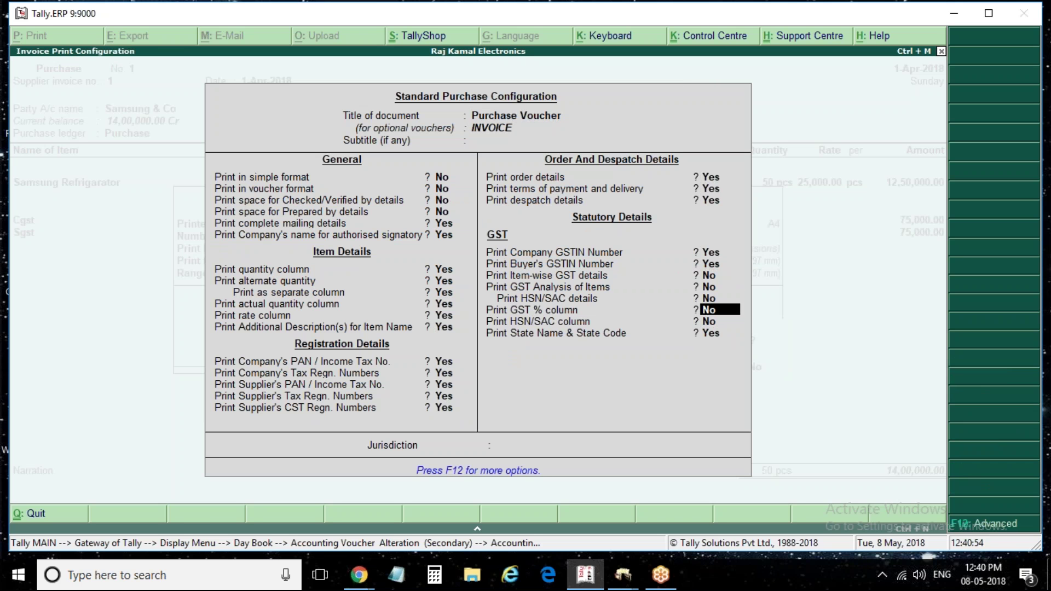
type("y")
key("Return")
key("Return")
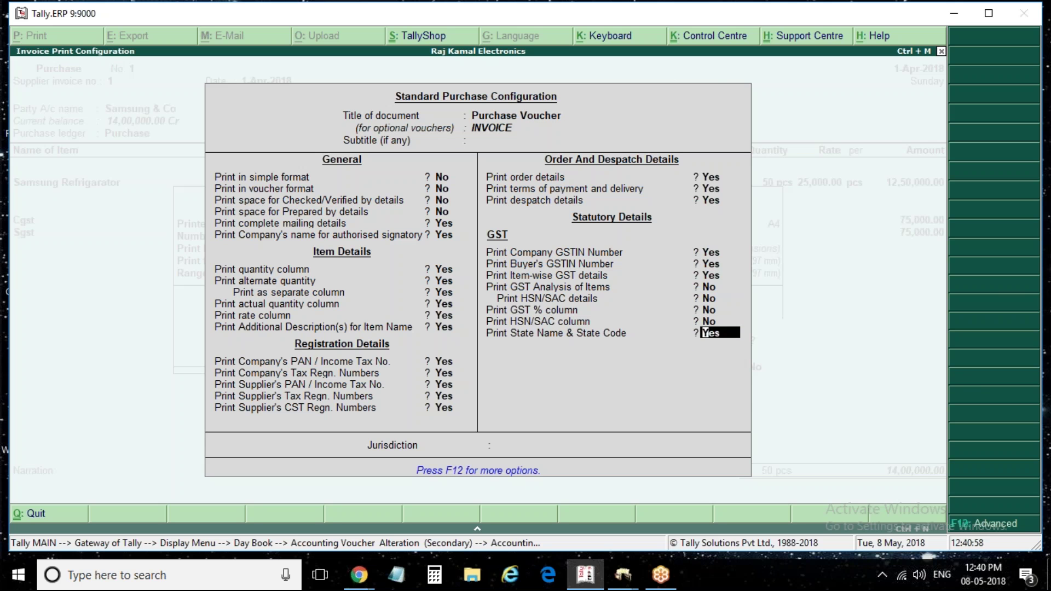
key("Return")
key("Return")
key("Return")
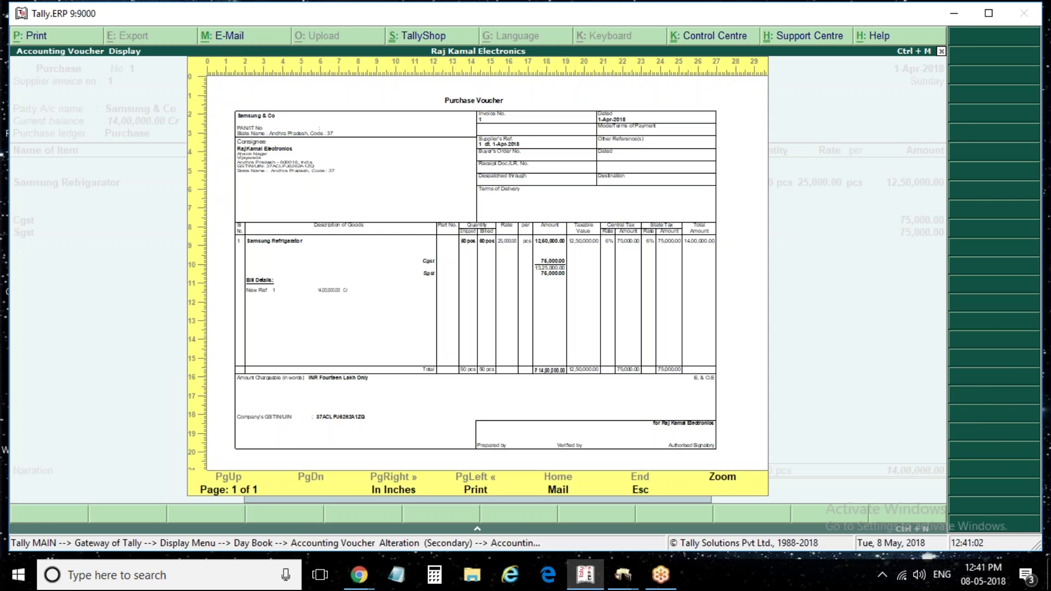
key("Escape")
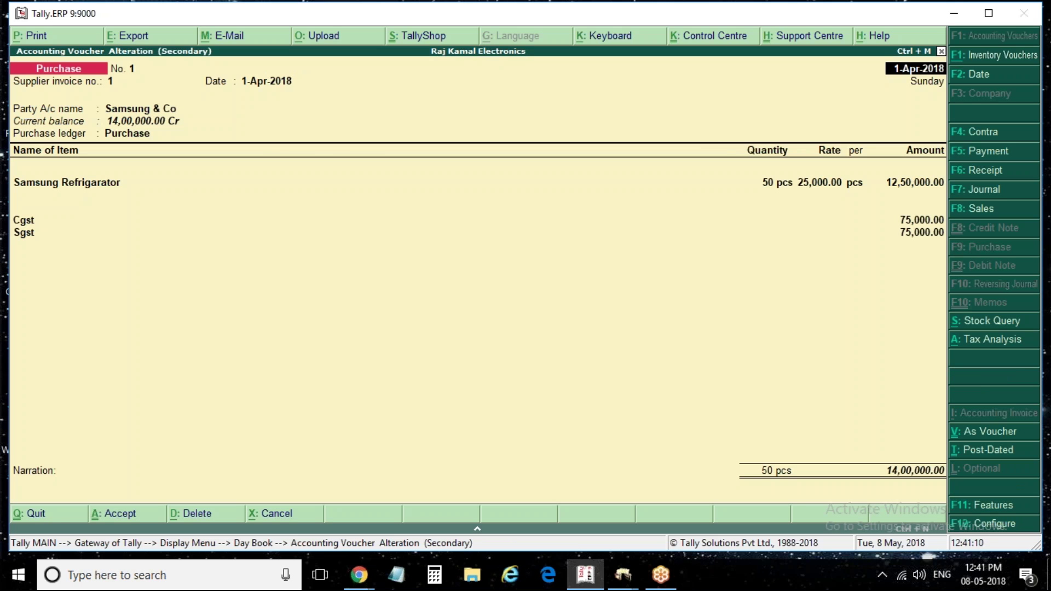
Open a new Sales voucher from Accounting Vouchers with F8 and date it 2-Apr-2018
key("Escape")
key("Escape")
key("Escape")
key("Escape")
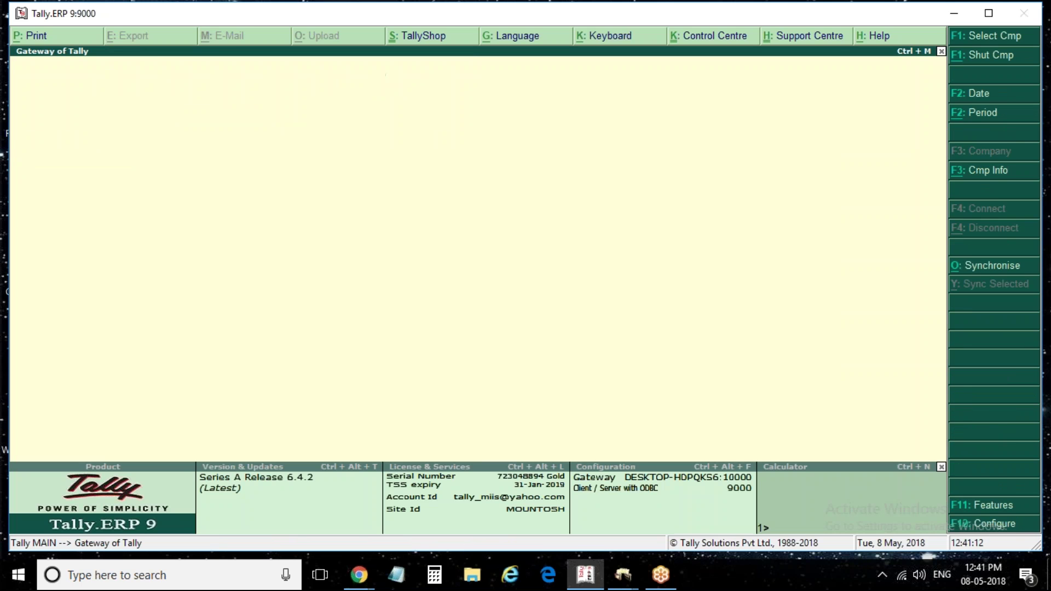
key("Escape")
key("Down")
key("Down")
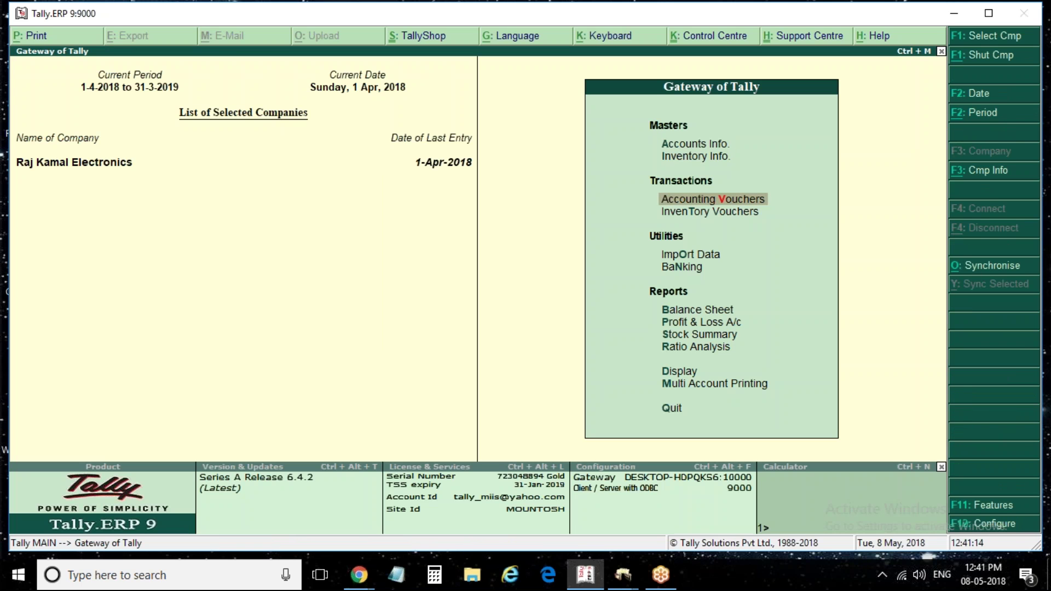
key("Return")
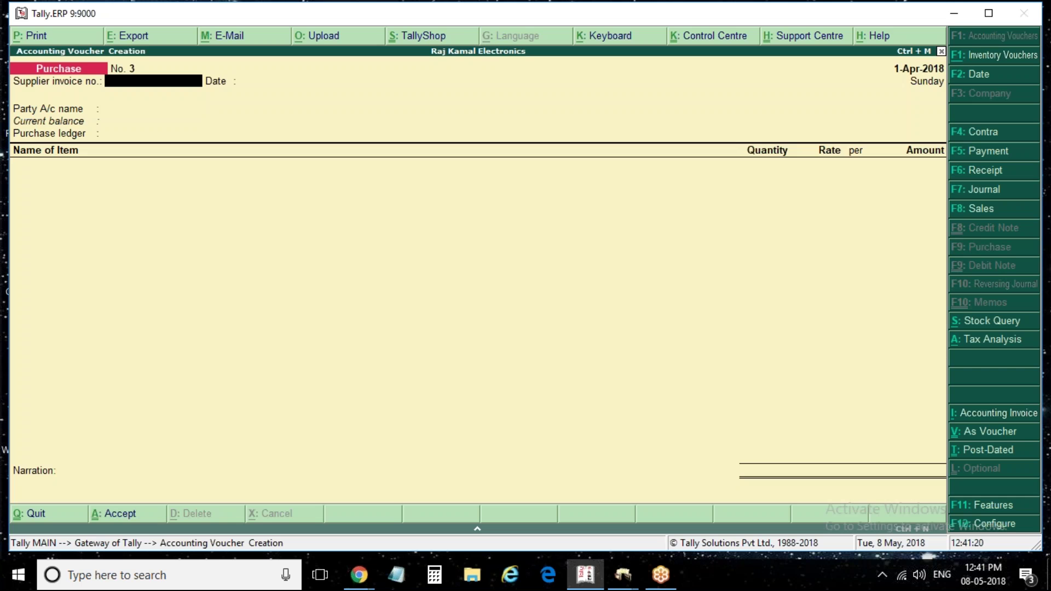
key("F8")
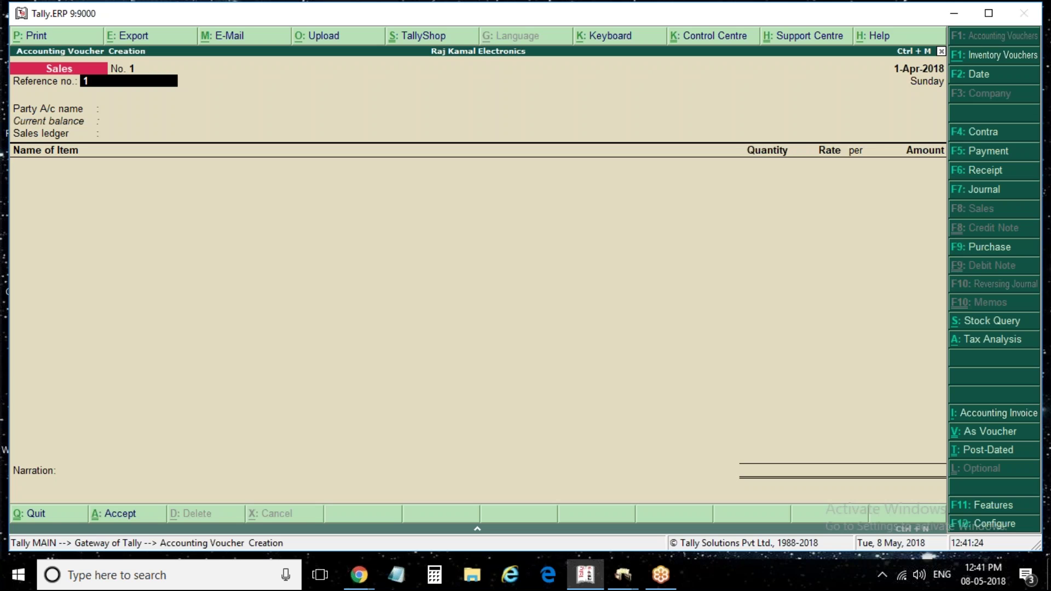
key("F2")
key("Return")
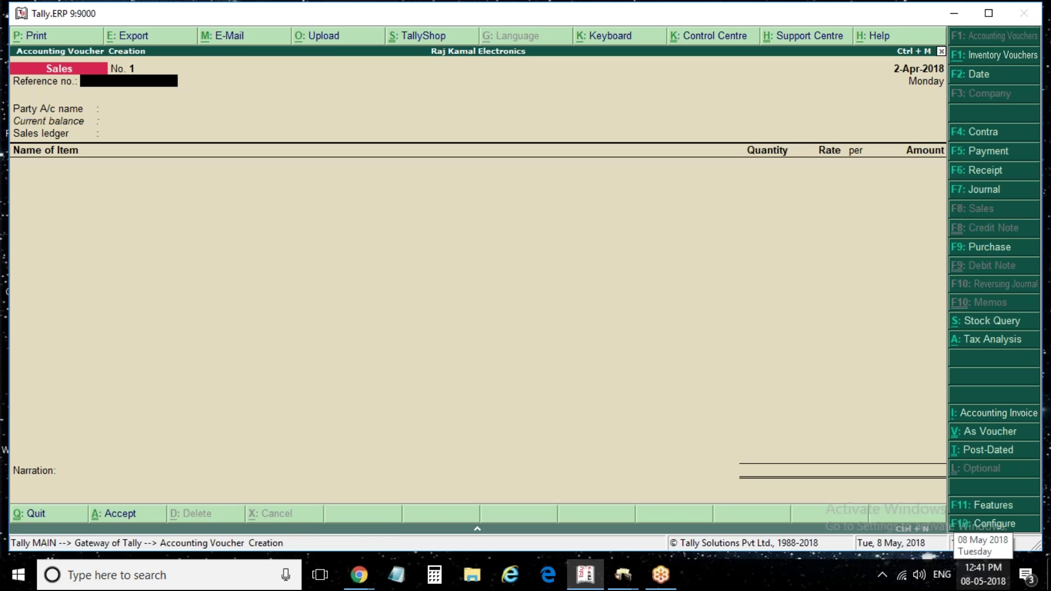
left_click(353, 581)
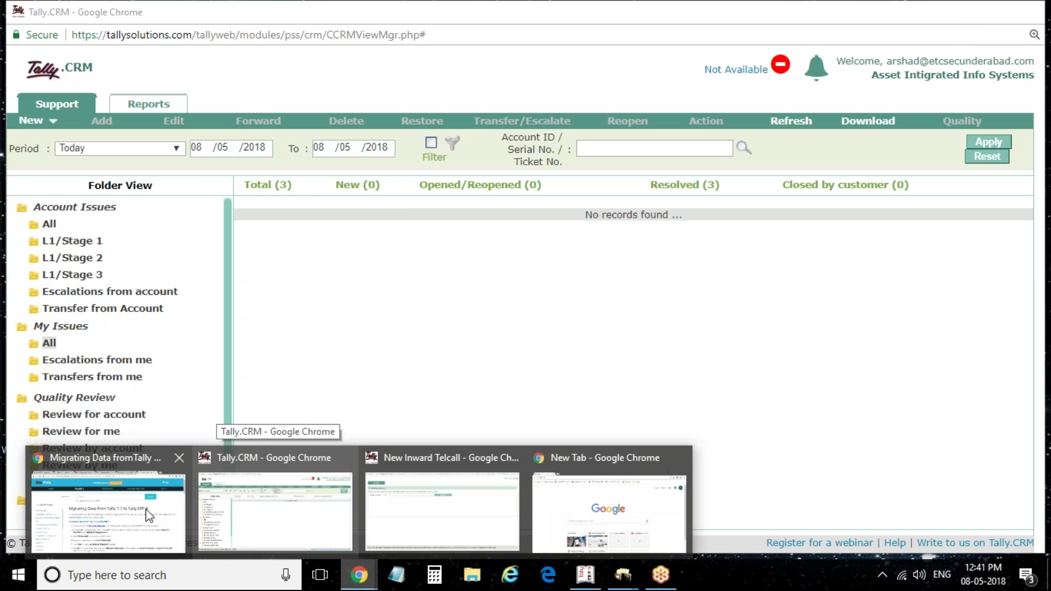
Log out on the Tally download page and attempt a login with the account e-mail and password
left_click(147, 510)
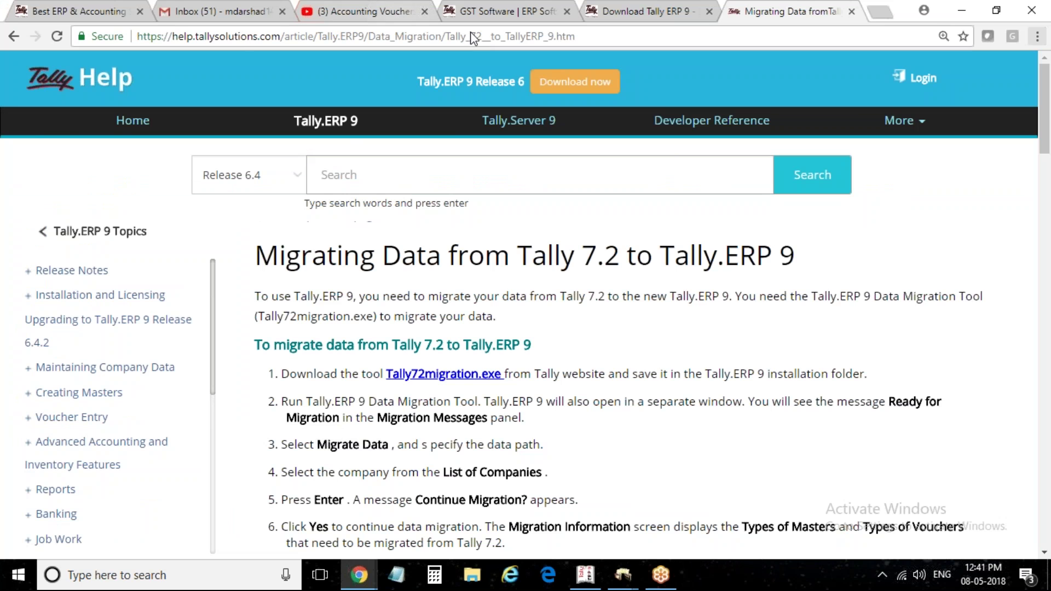
left_click(667, 8)
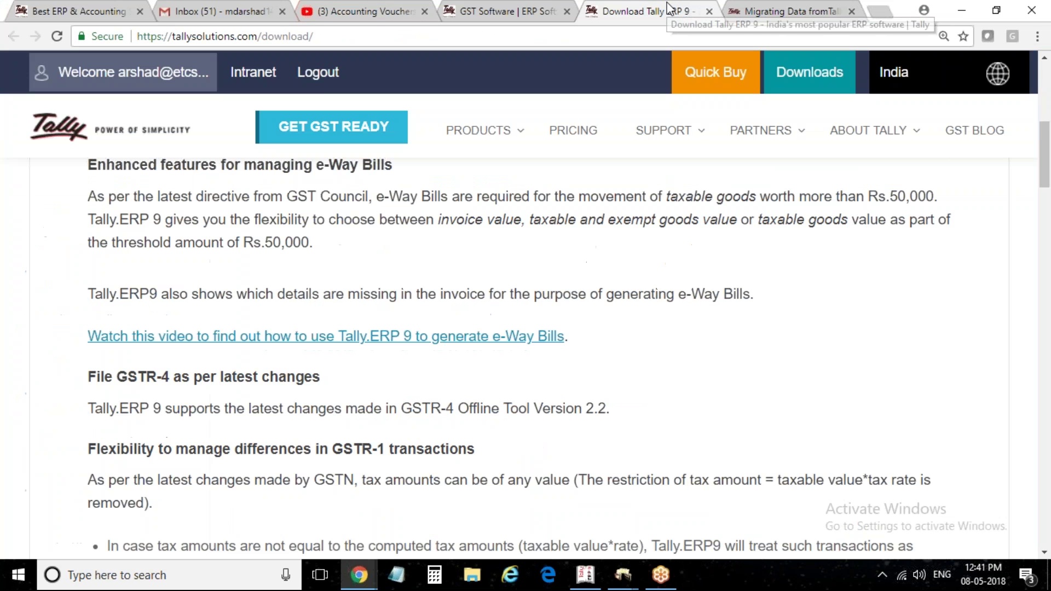
left_click(315, 77)
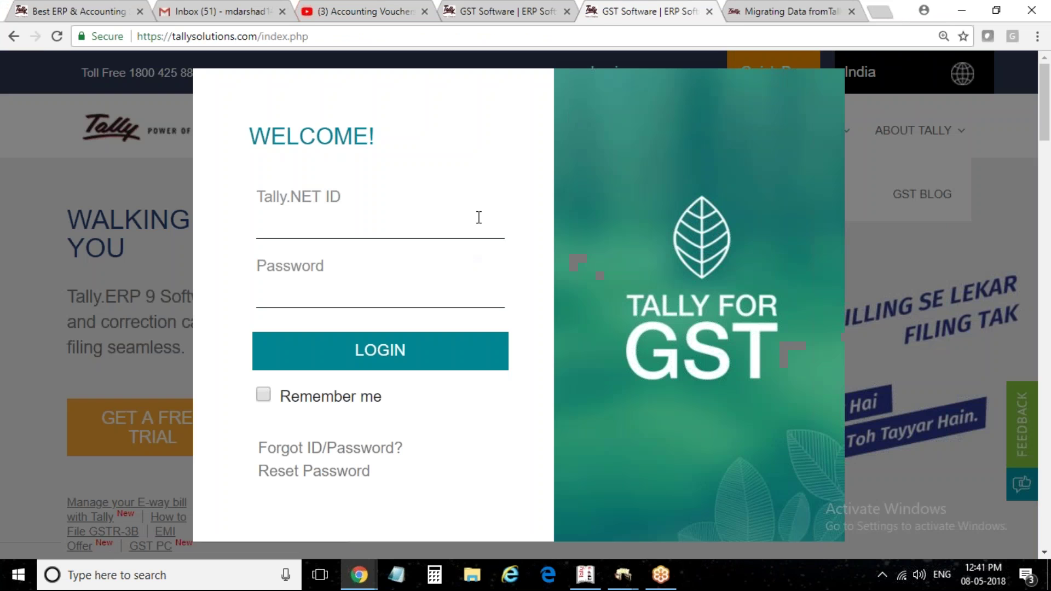
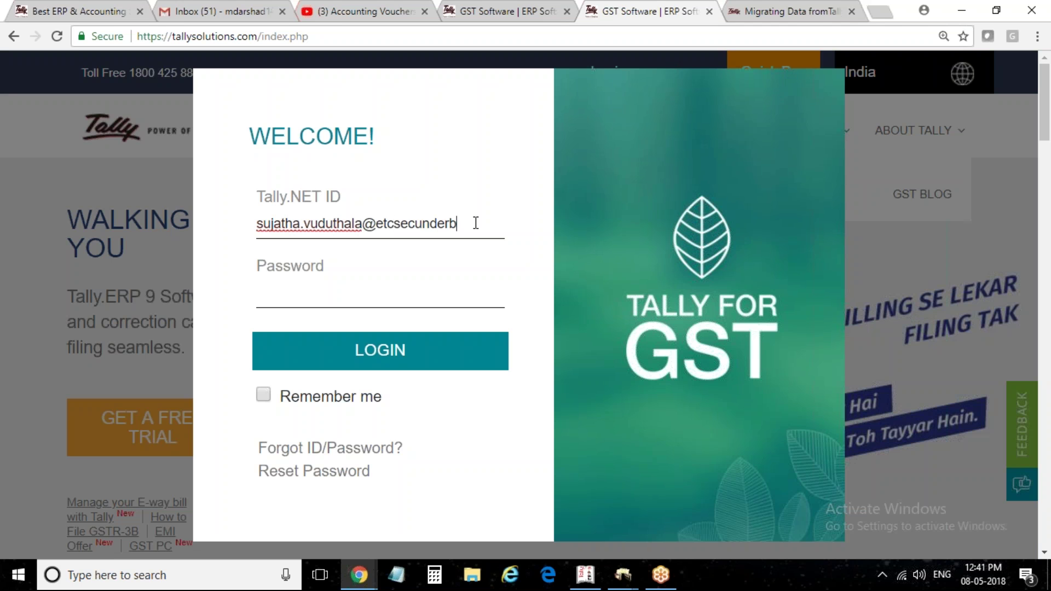
key("Return")
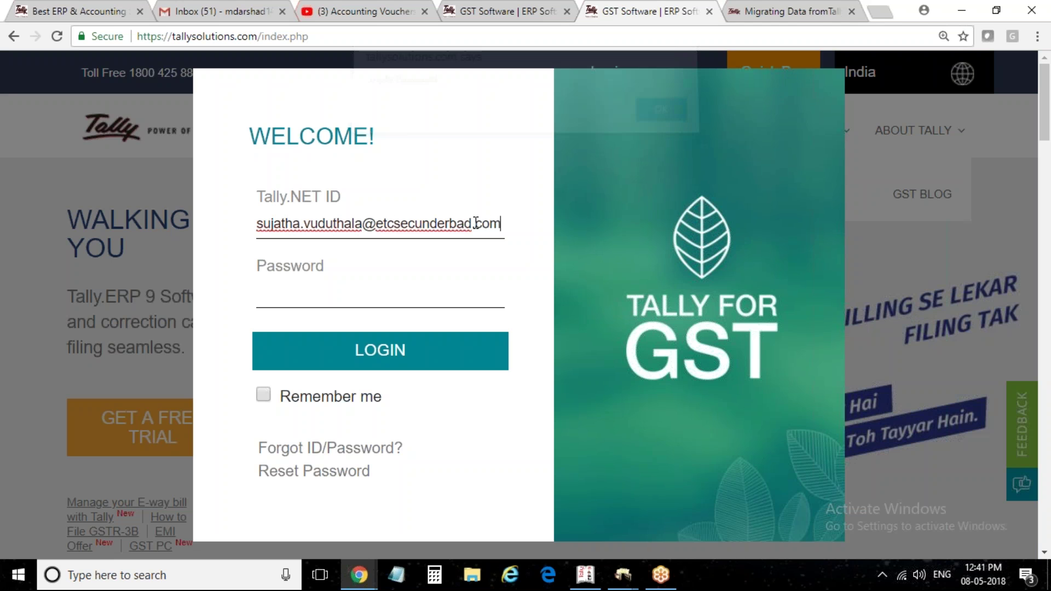
key("Return")
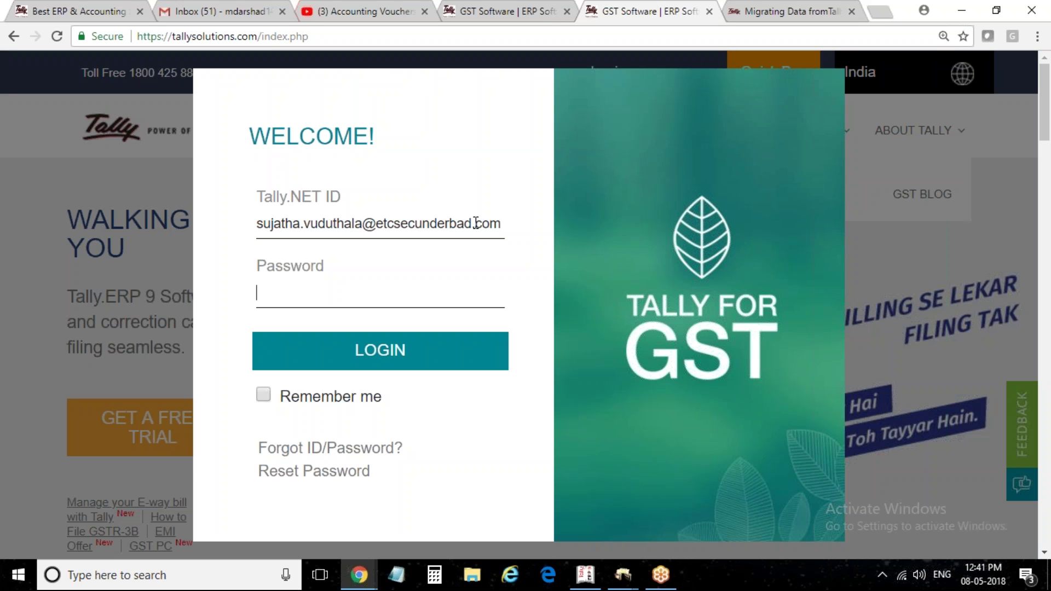
type("********")
key("Return")
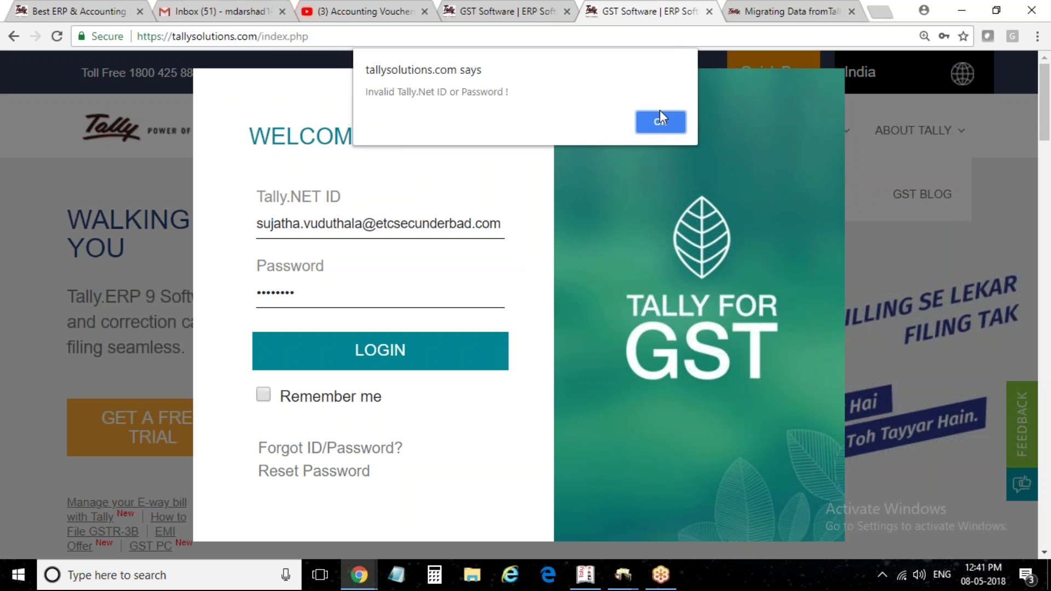
Dismiss the invalid login warning and zoom the page to check the ID, ending at 100%
left_click(658, 129)
left_click(311, 224)
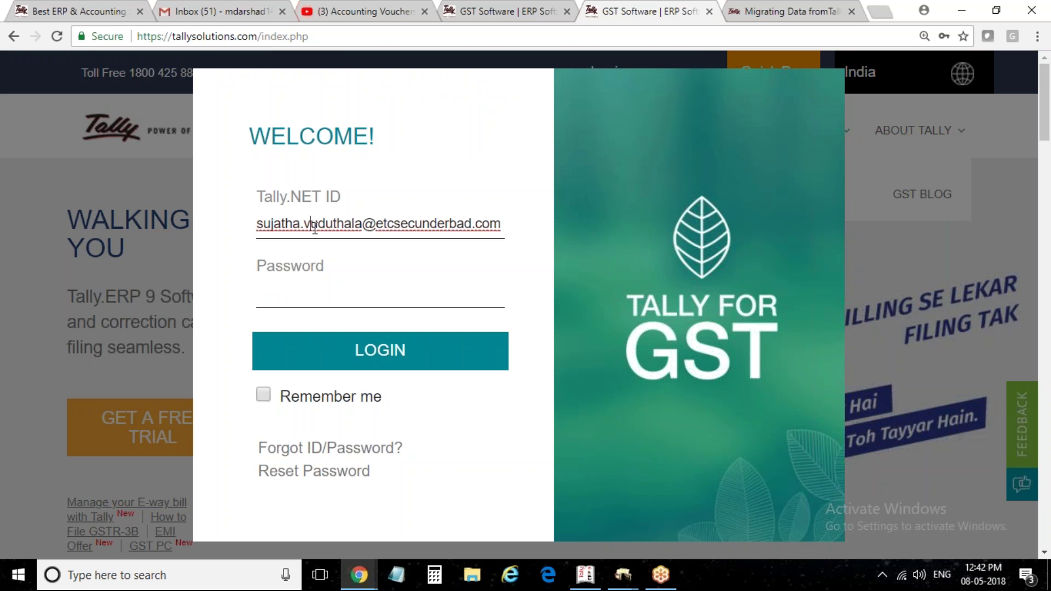
key("ctrl+plus")
key("ctrl+plus")
key("ctrl+minus")
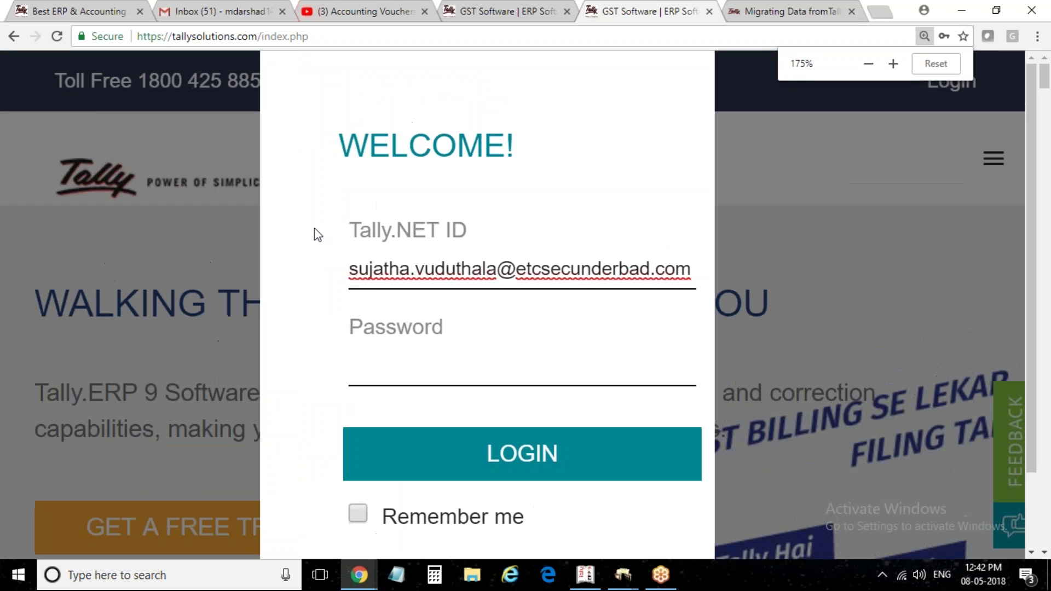
key("ctrl+minus")
key("ctrl+minus")
key("ctrl+minus")
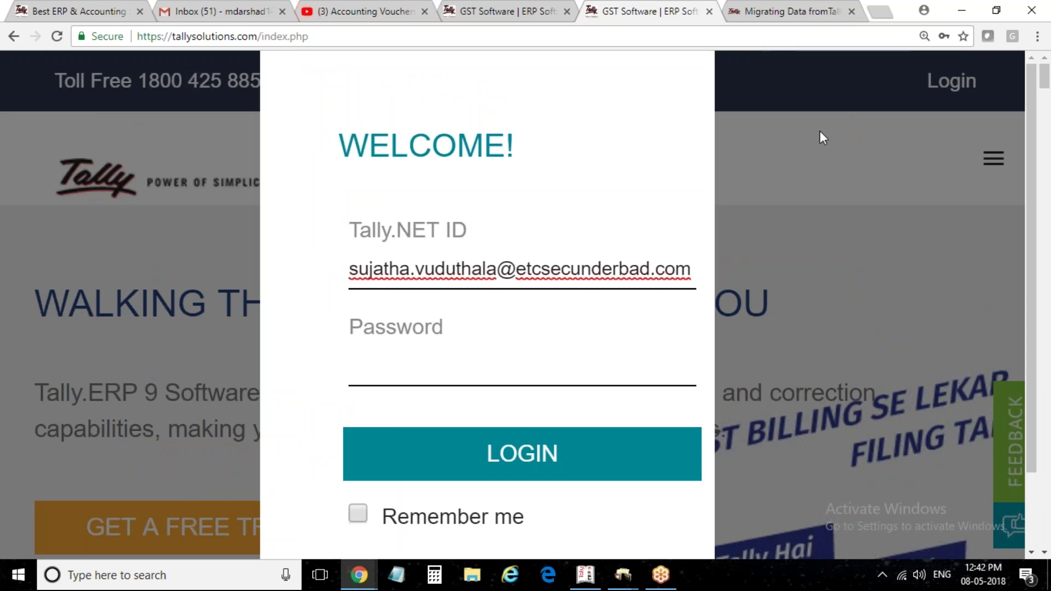
left_click(893, 64)
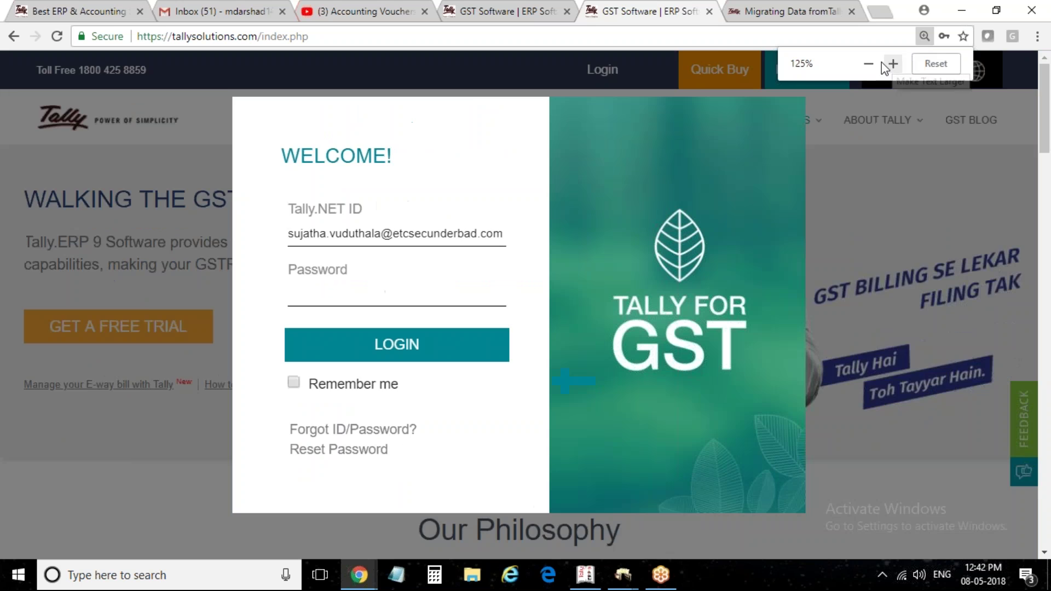
left_click(870, 64)
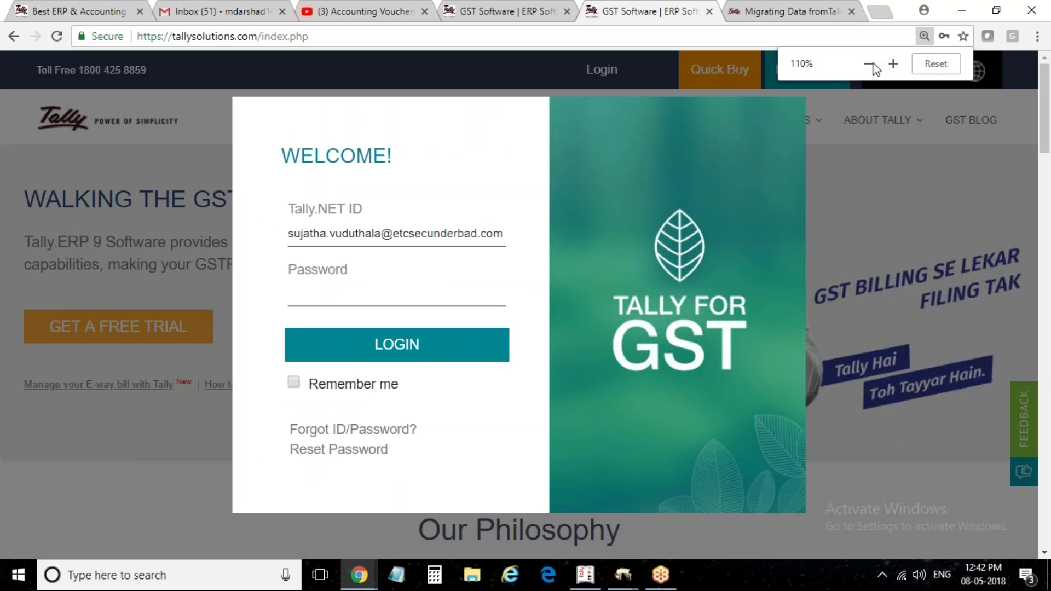
left_click(935, 63)
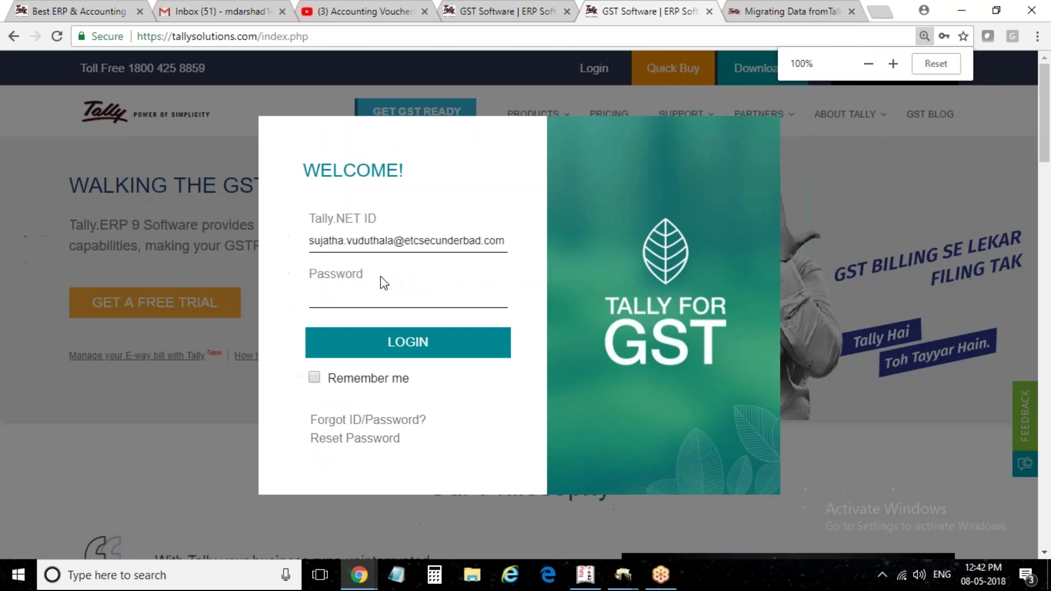
Fix the misspelled 'secunderabad' domain in the Tally.NET ID and resubmit with the password
left_click(395, 298)
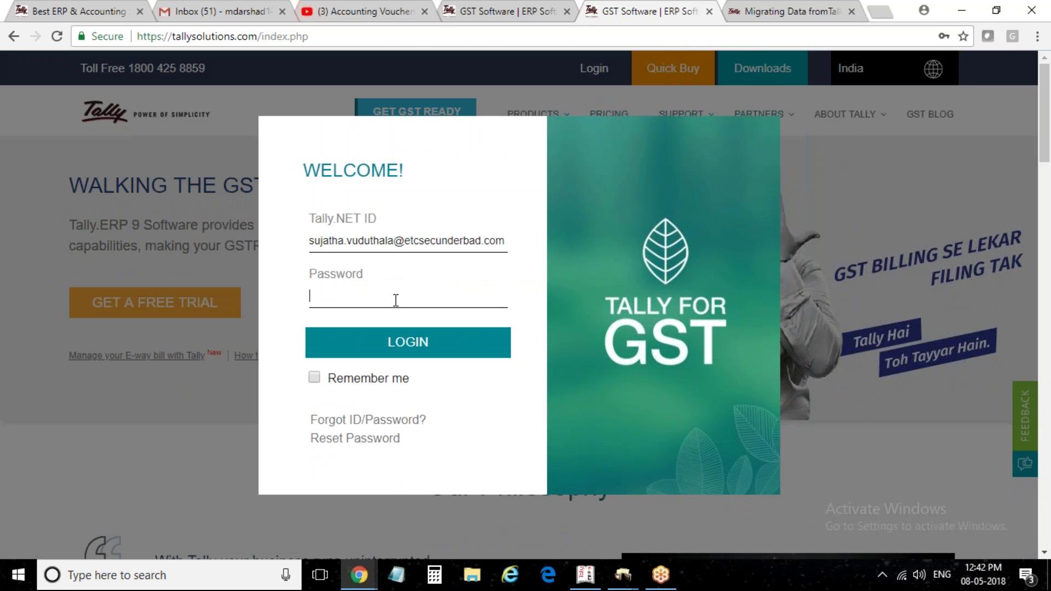
double_click(463, 246)
type("a")
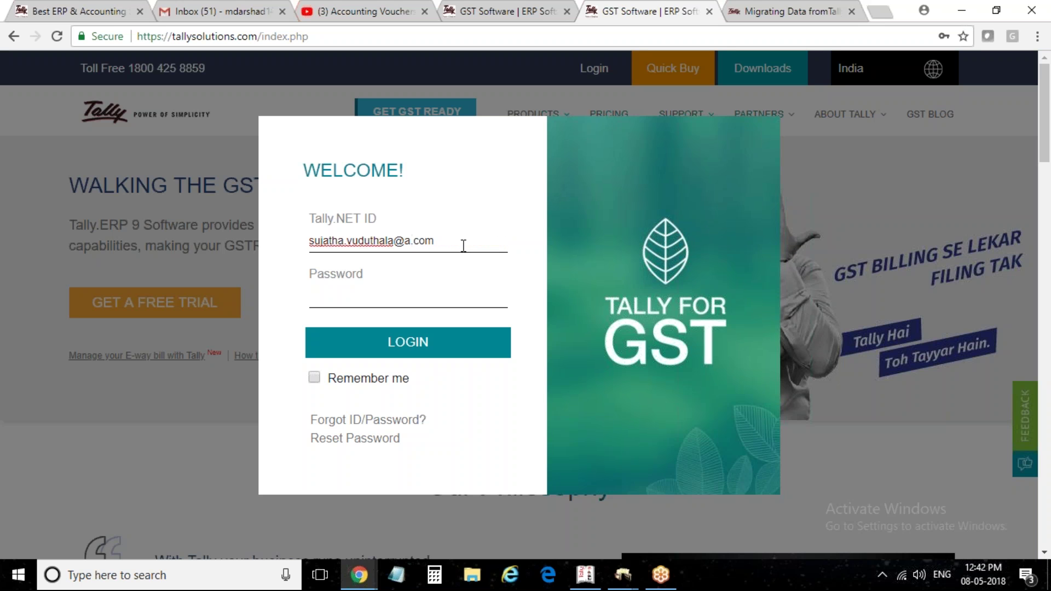
key("BackSpace")
type("secunderba")
key("BackSpace")
key("BackSpace")
type("abad")
key("Tab")
type("*******")
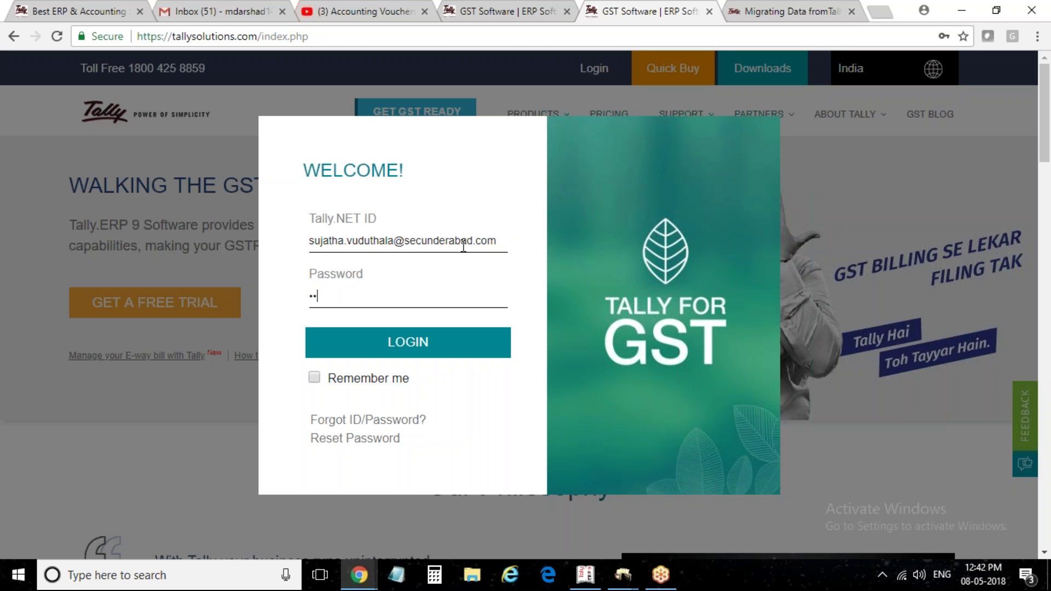
type("*")
key("Return")
Retype the entire corrected Tally.NET ID and the password to sign in
left_click(666, 117)
left_click(501, 239)
key("ctrl+a")
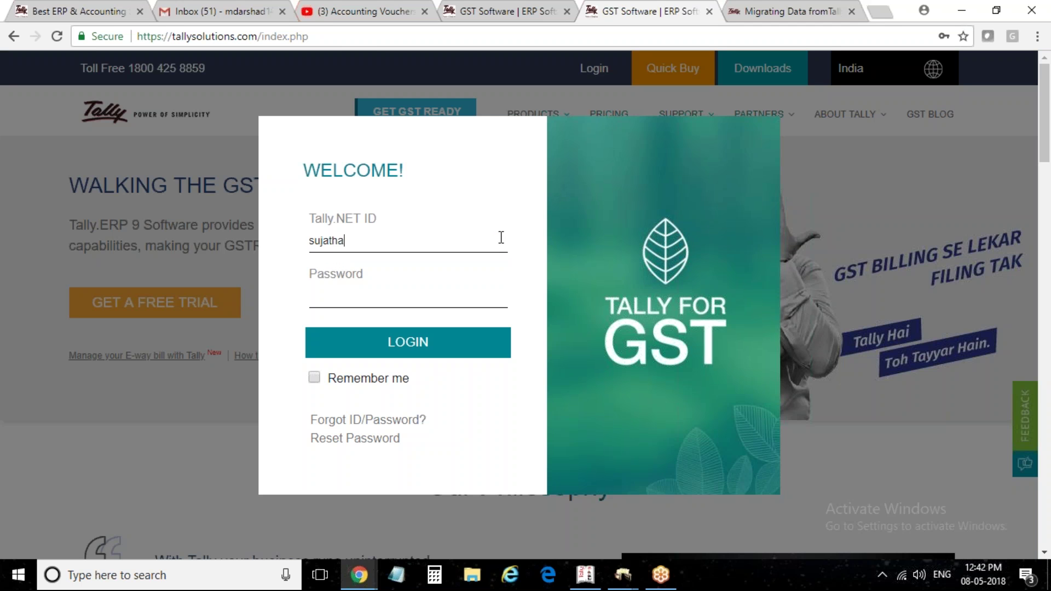
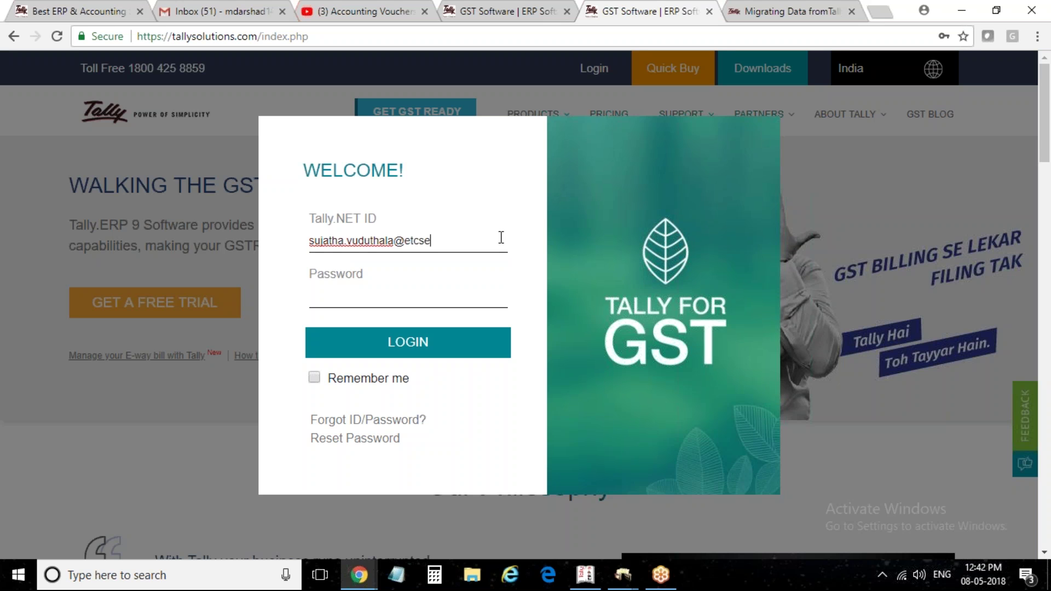
key("Tab")
type("•••••••")
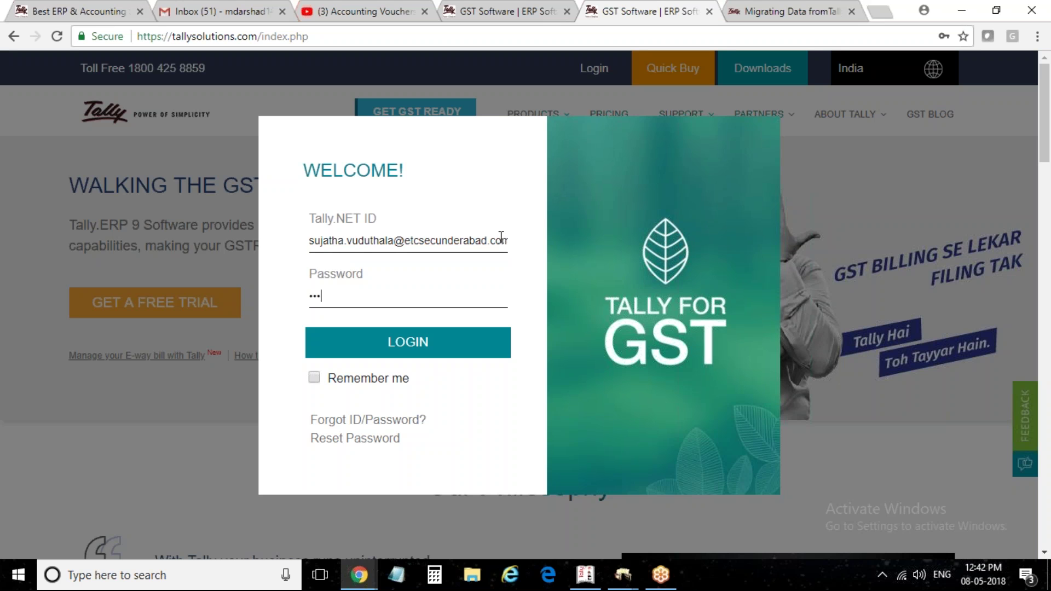
key("Return")
Open Tally.CRM from the account menu
left_click(138, 143)
left_click(118, 174)
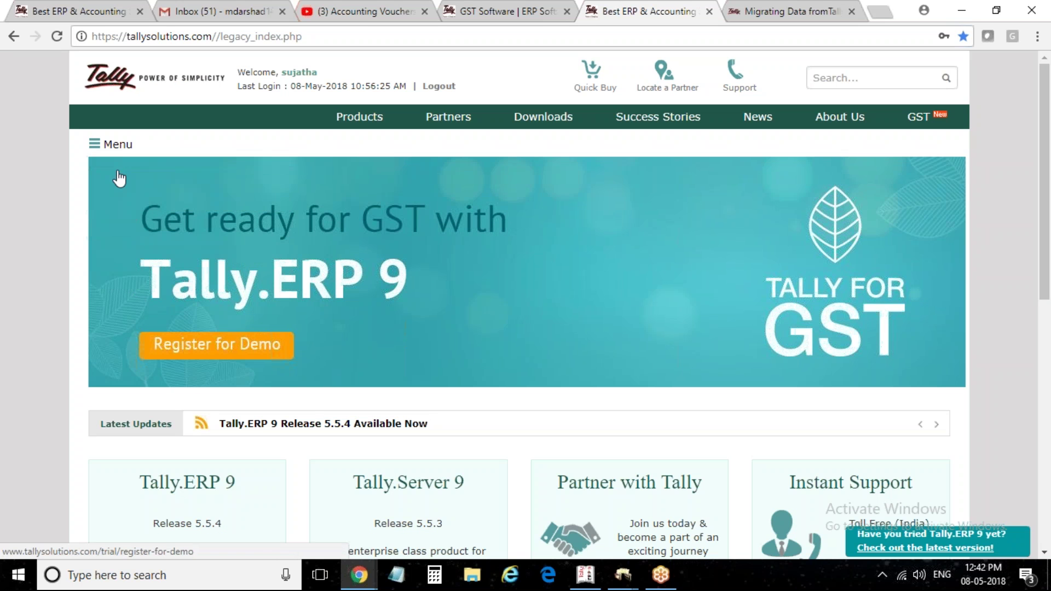
left_click(111, 154)
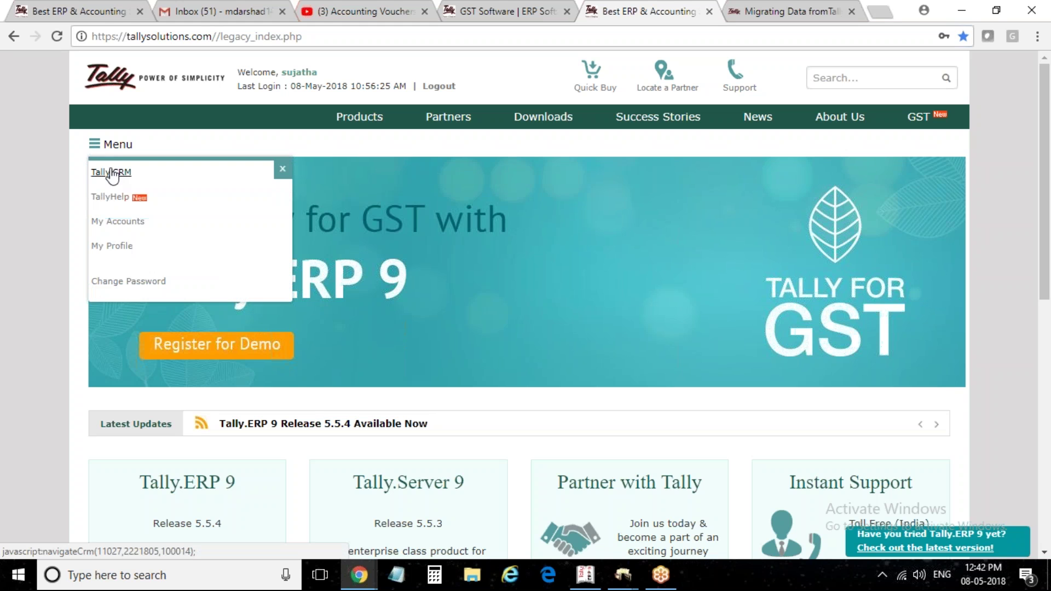
left_click(111, 172)
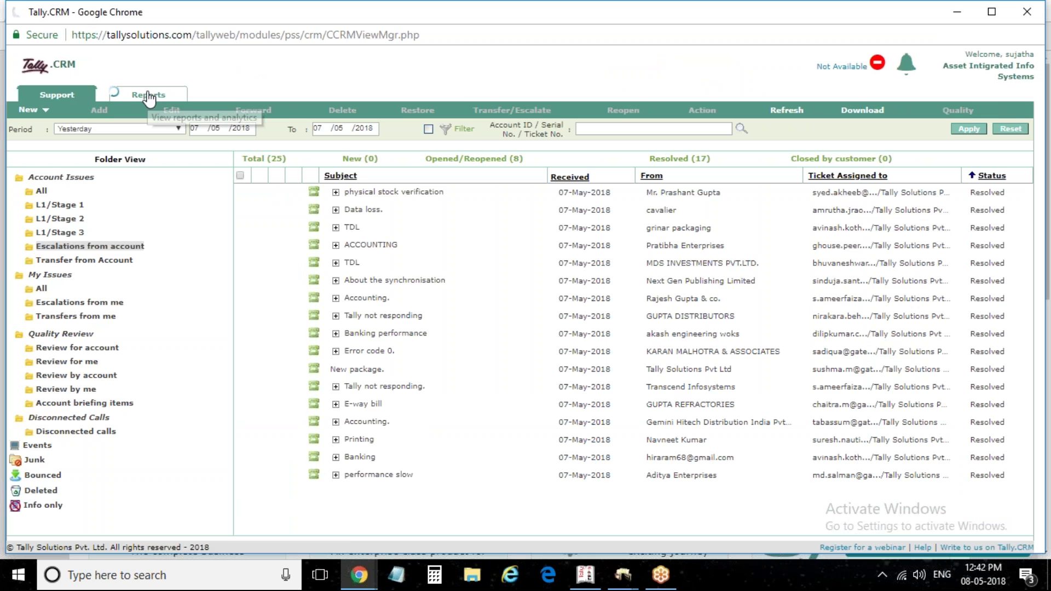
Open Reports > Extended Desk Reports and scroll the ETC Dashboard's DID allocation table, then return to Tally.CRM
left_click(149, 95)
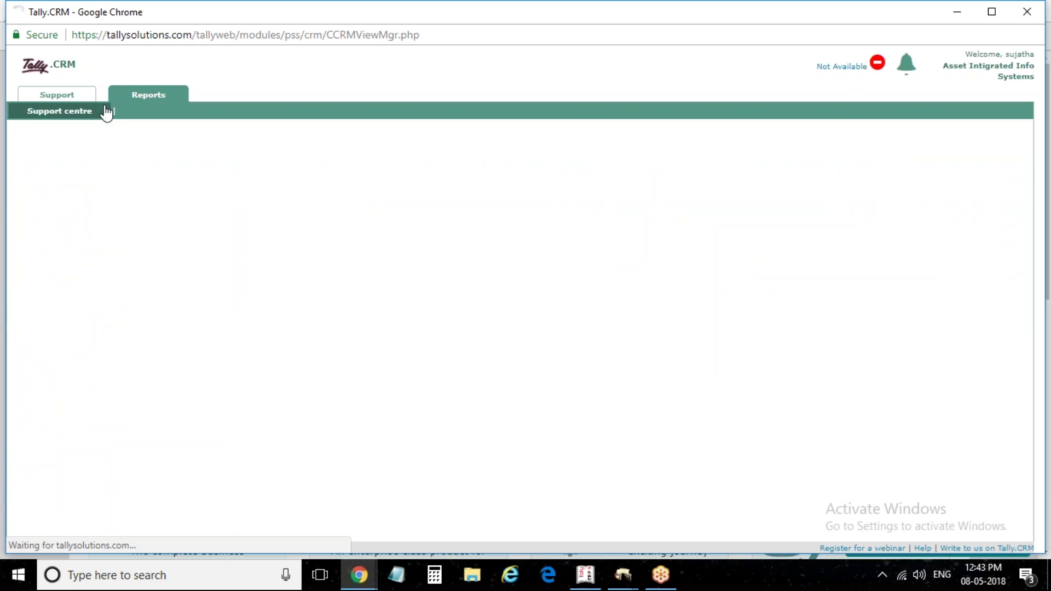
left_click(93, 128)
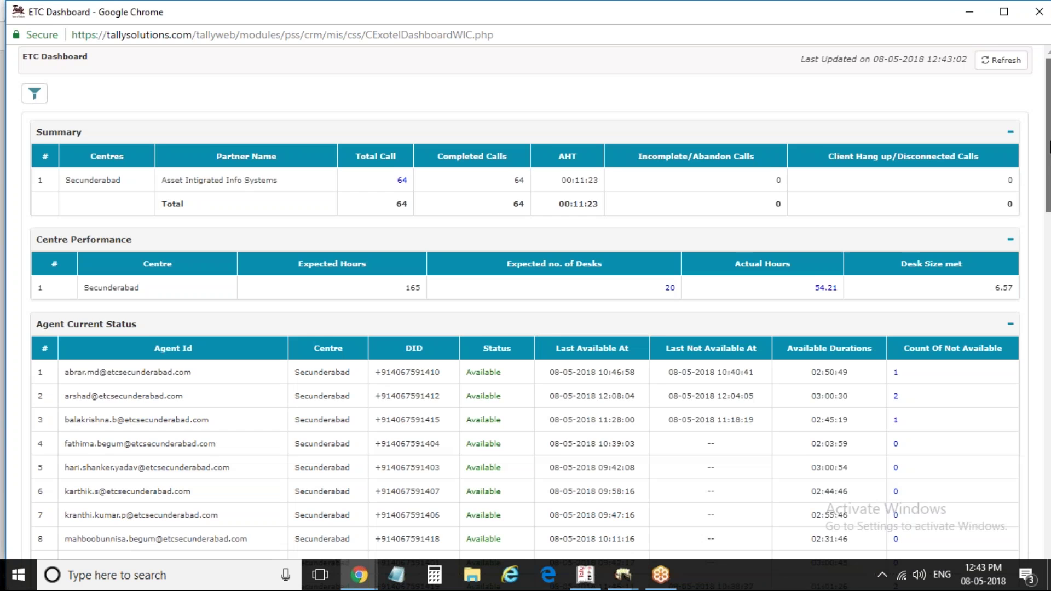
scroll(718, 220, "down", 5)
left_click_drag(1049, 219, 1049, 375)
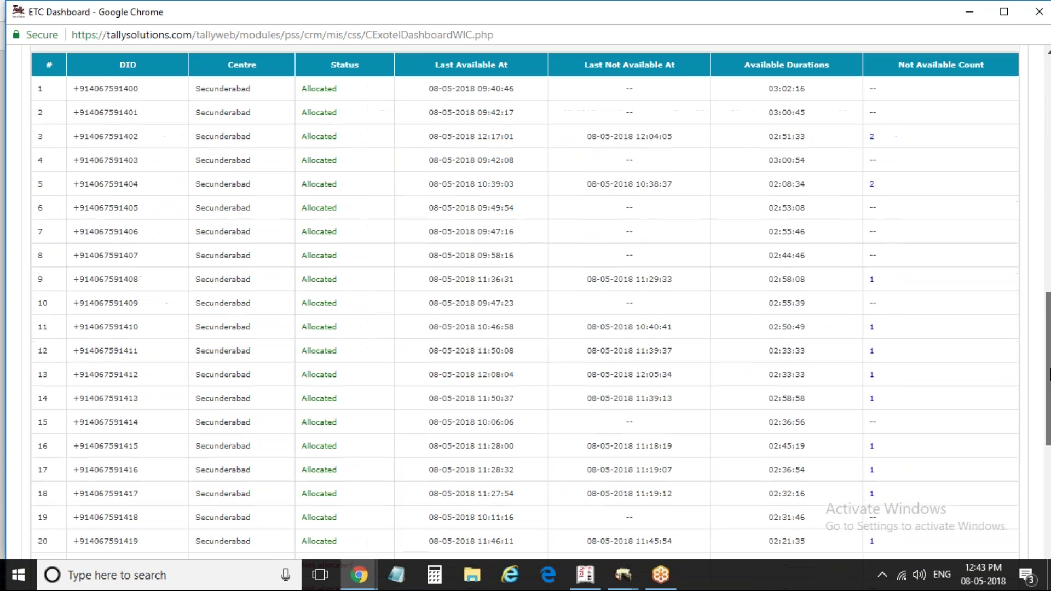
mouse_move(1049, 377)
left_mouse_down()
mouse_move(1049, 394)
mouse_move(1049, 384)
left_mouse_up()
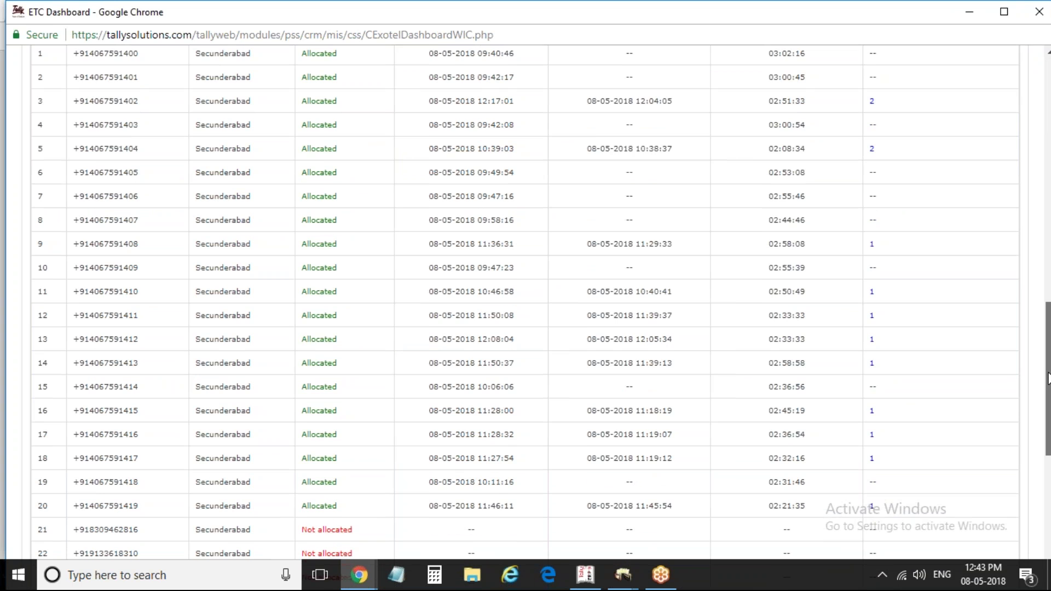
left_click_drag(1049, 385, 1049, 375)
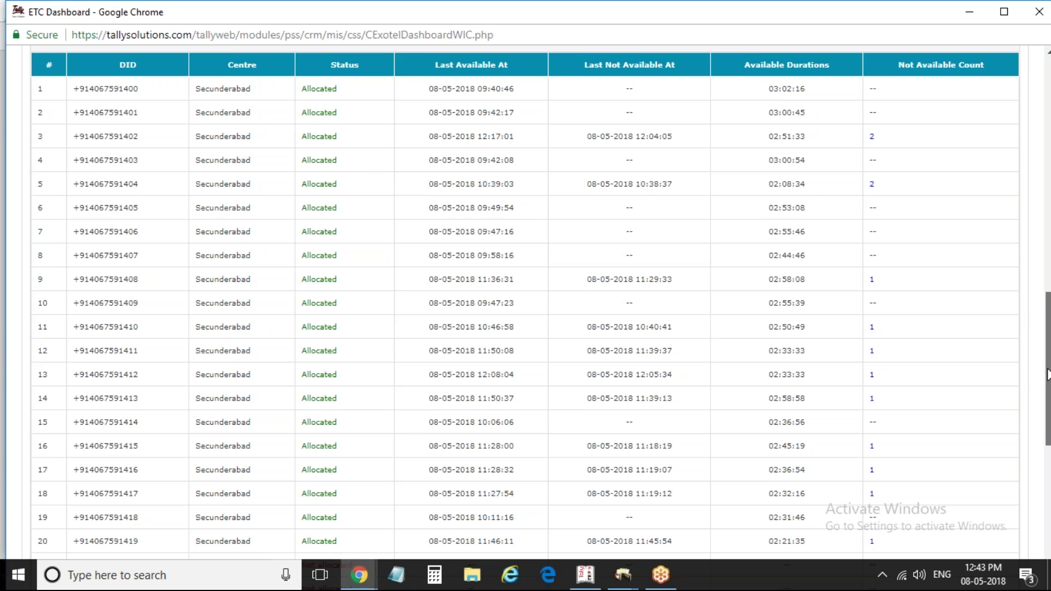
left_click_drag(1047, 376, 1048, 380)
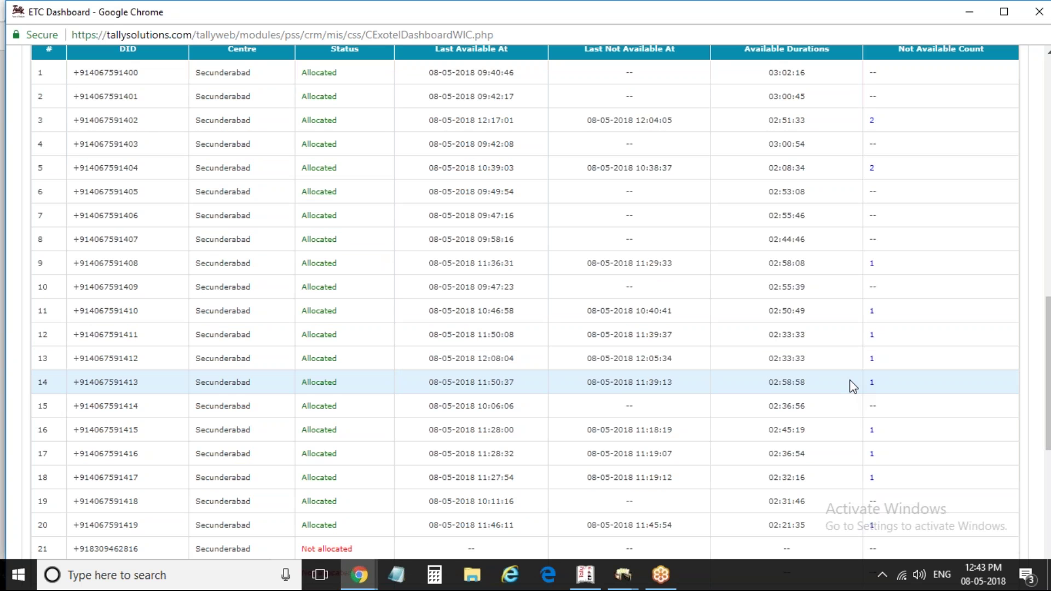
key("alt+Tab")
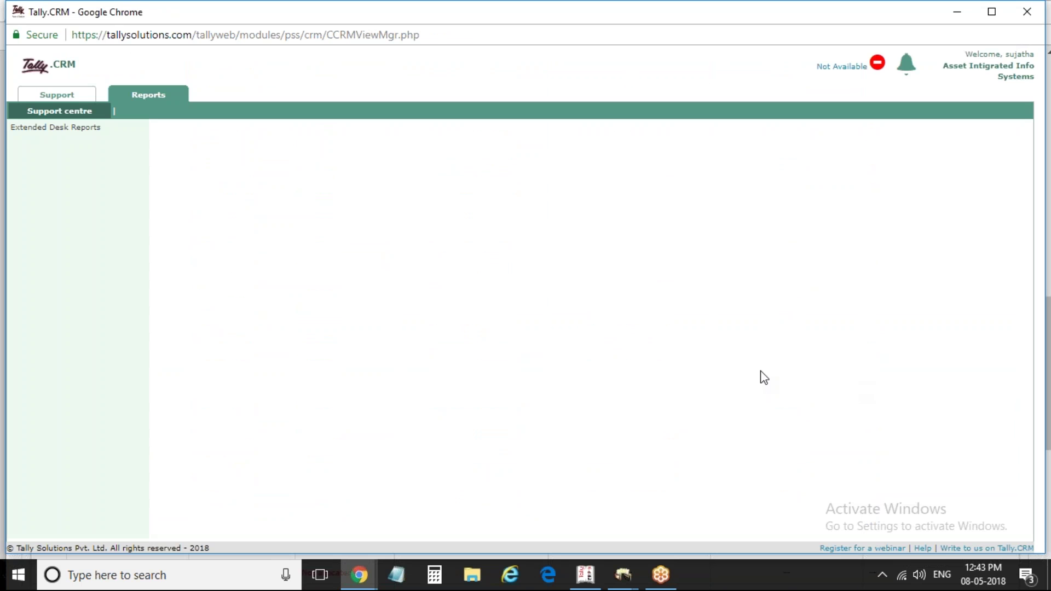
Enter reference 1 and choose Denial Electronic Showroom as party, accepting its party details
left_click(584, 586)
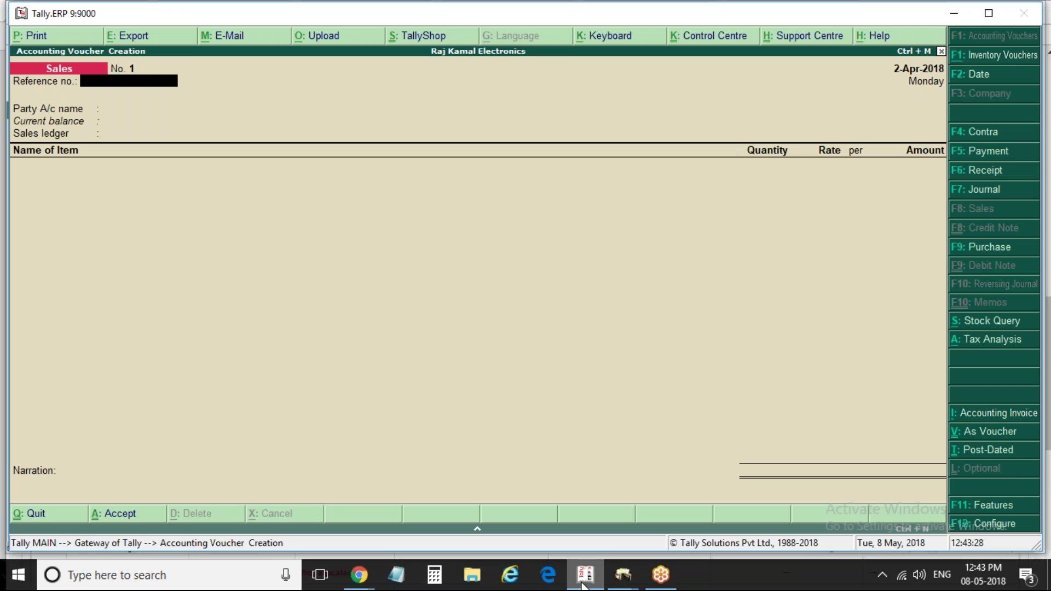
type("1")
key("Return")
key("Down")
key("Down")
key("Down")
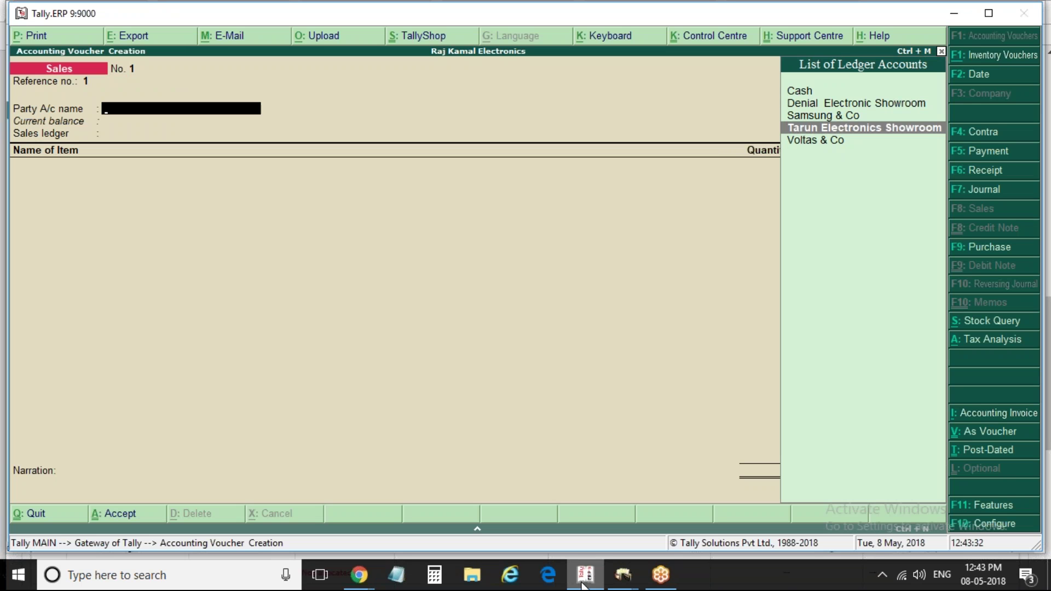
key("Up")
key("Up")
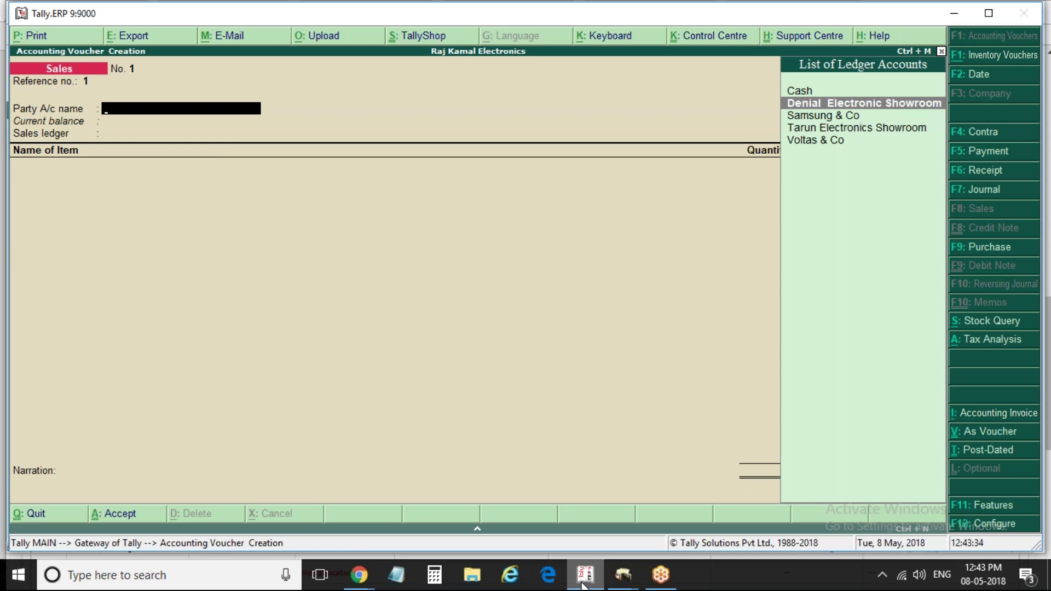
key("Return")
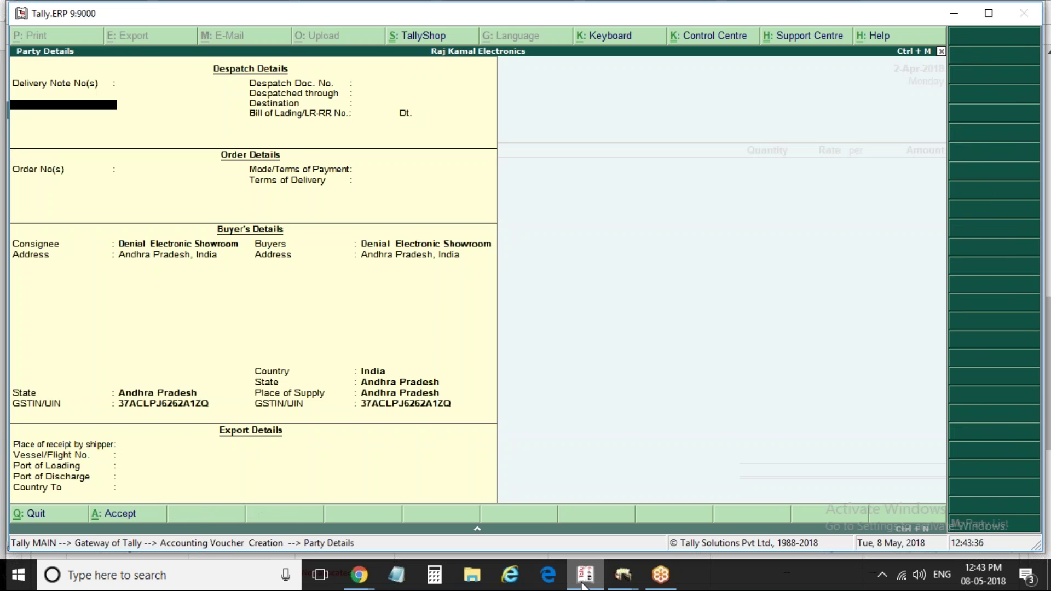
key("ctrl+a")
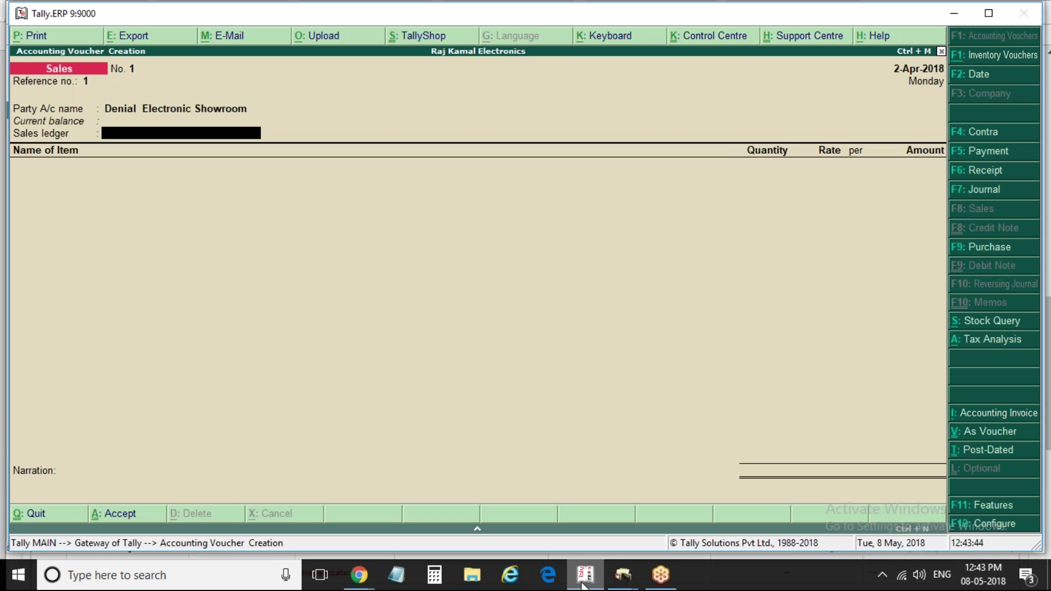
key("BackSpace")
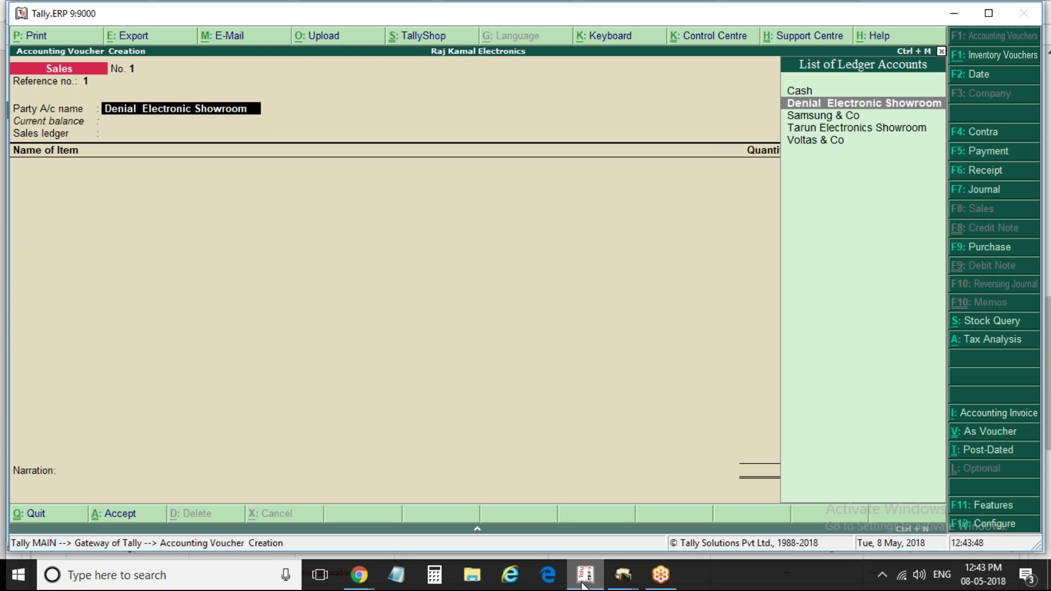
Quit the voucher, alter the Sales ledger so Inventory values are affected is Yes, and return to Gateway
key("Escape")
key("Return")
key("Return")
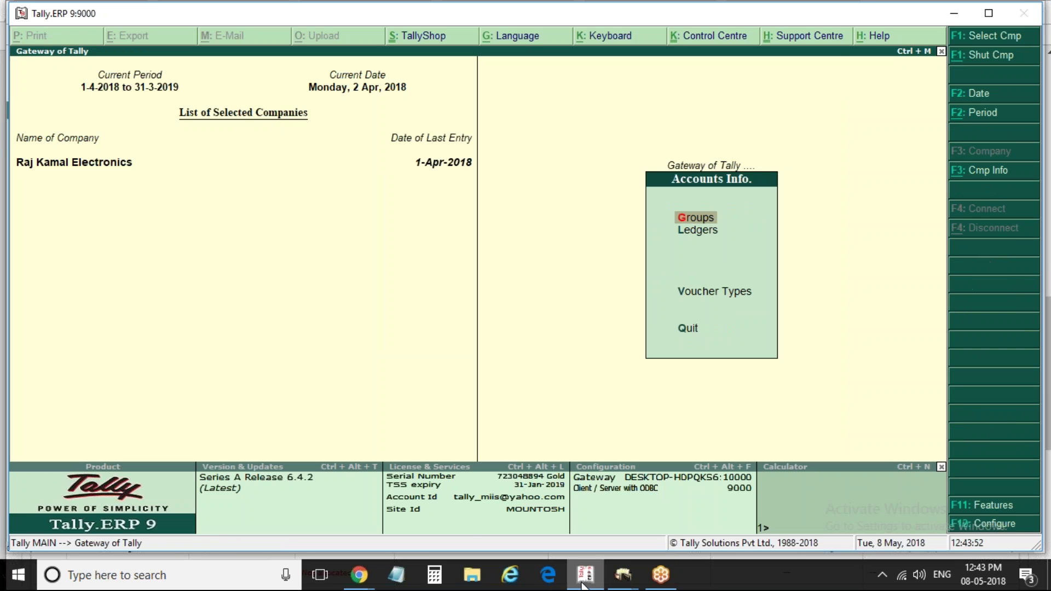
key("l")
key("Down")
key("Down")
key("Return")
type("Sa")
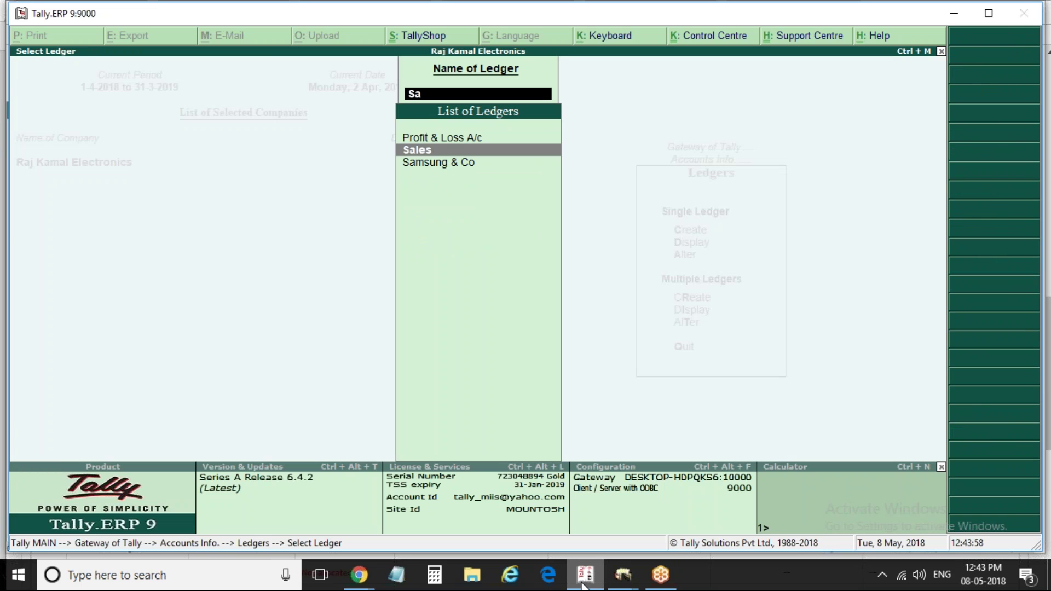
key("Return")
key("Return")
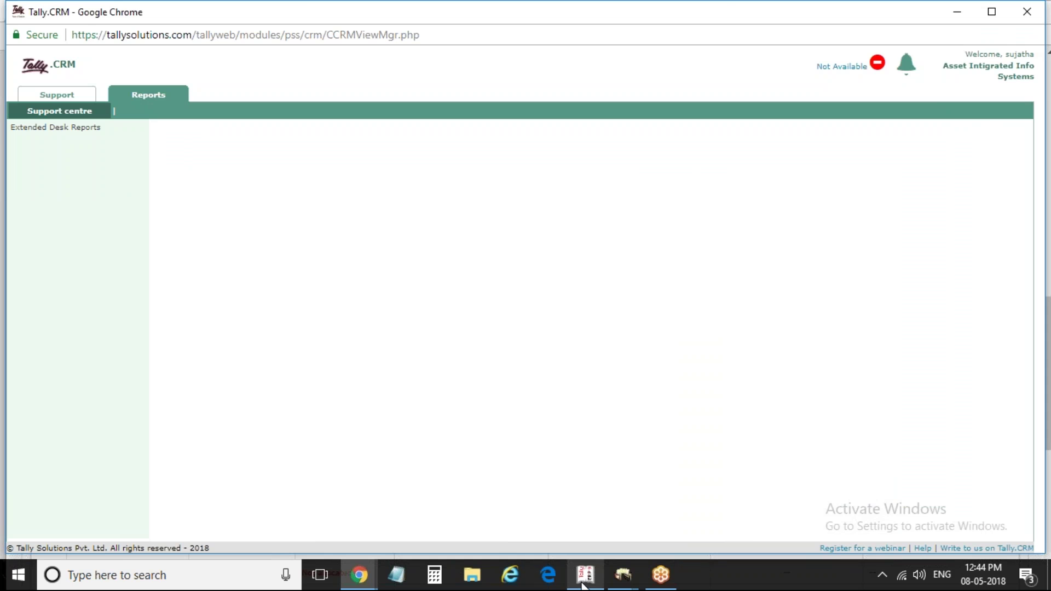
left_click(585, 581)
type("y")
key("Return")
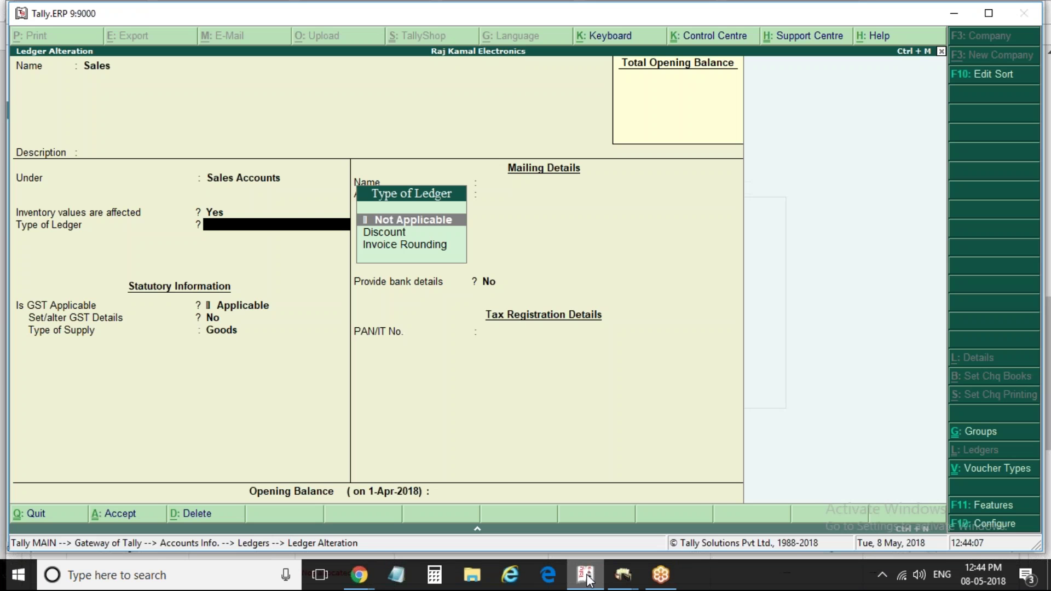
key("Escape")
key("Escape")
key("Escape")
key("Escape")
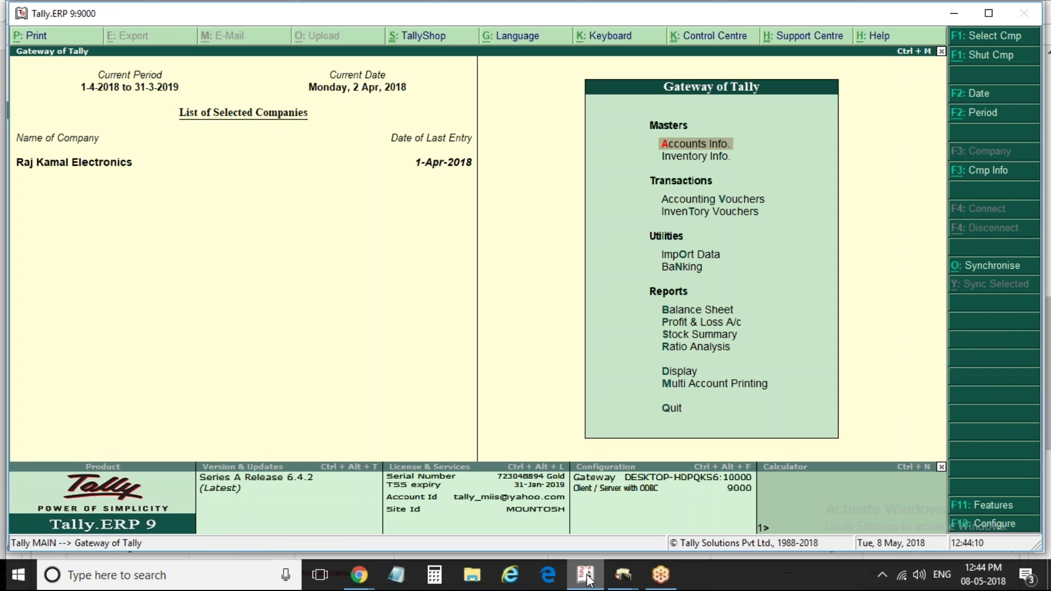
Start a sales voucher with reference 1, party Denial Electronic Showroom and sales ledger Sales
key("v")
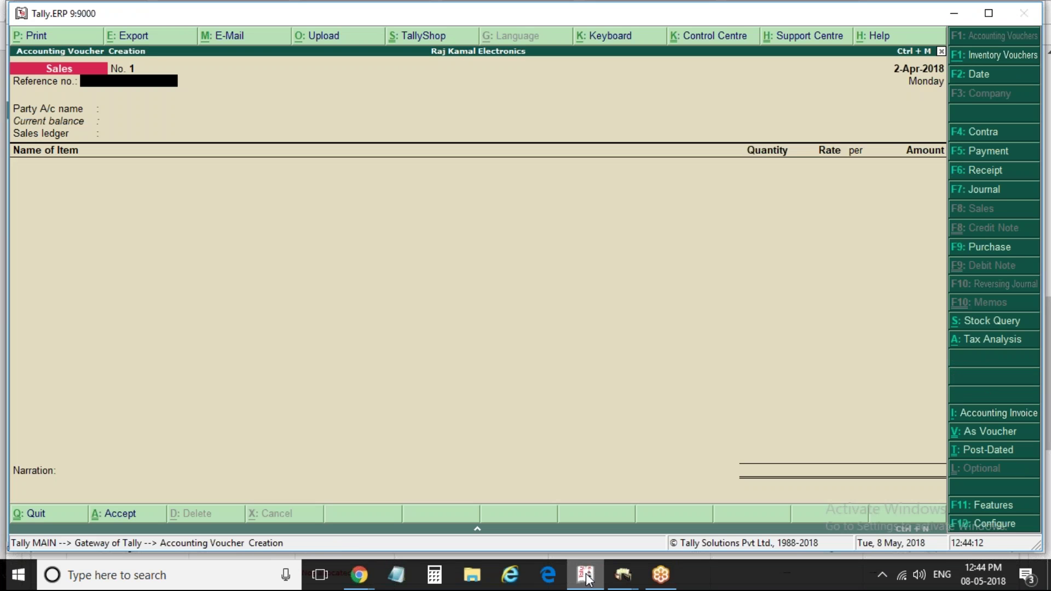
type("1")
key("Return")
key("Return")
key("Escape")
key("Down")
key("Return")
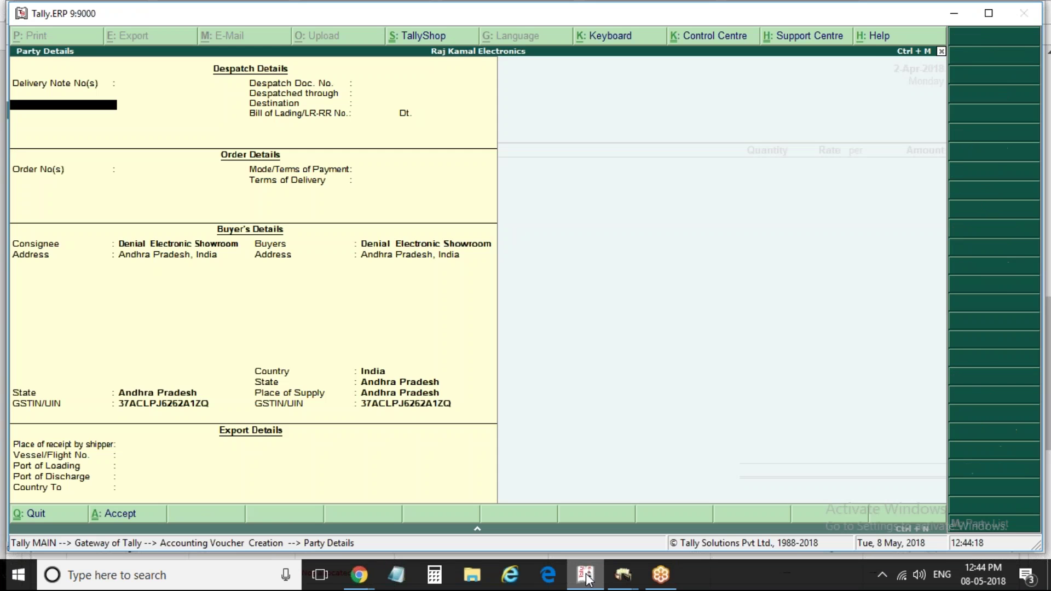
key("ctrl+a")
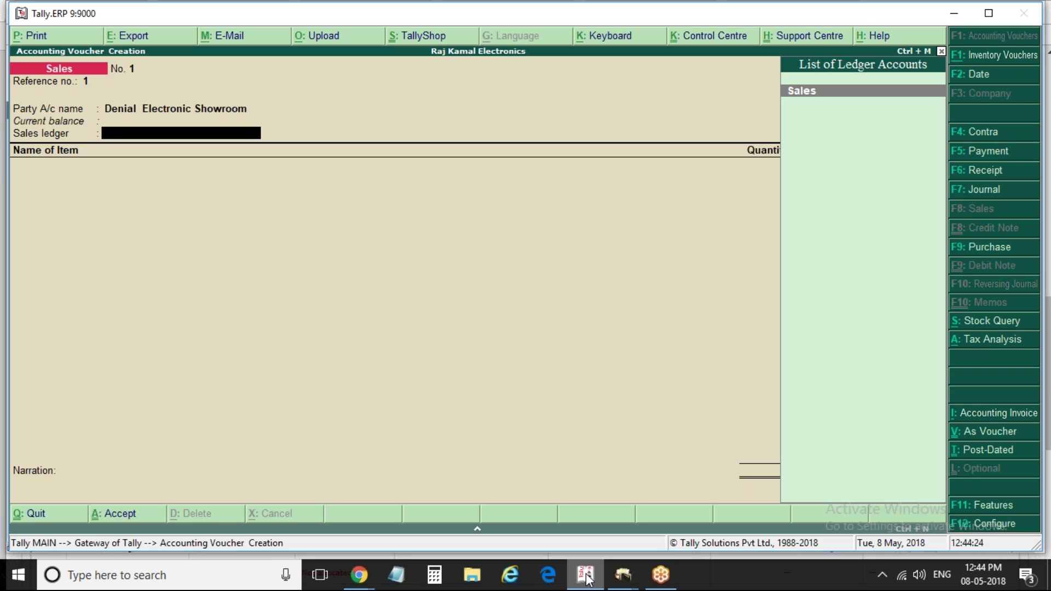
key("Return")
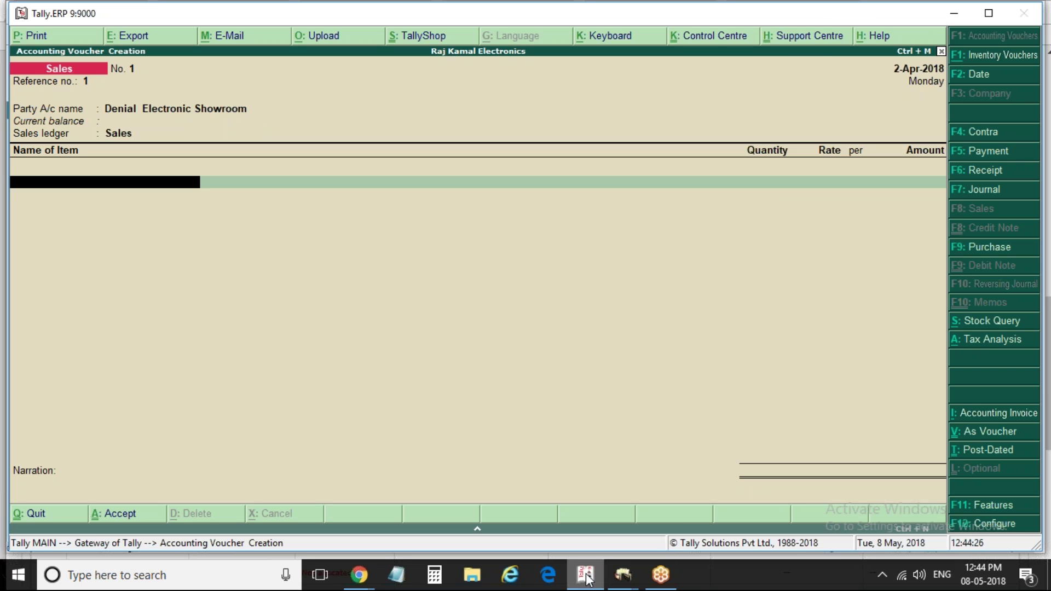
Add Samsung Refrigarator: 10 pcs at rate 30,000
key("Down")
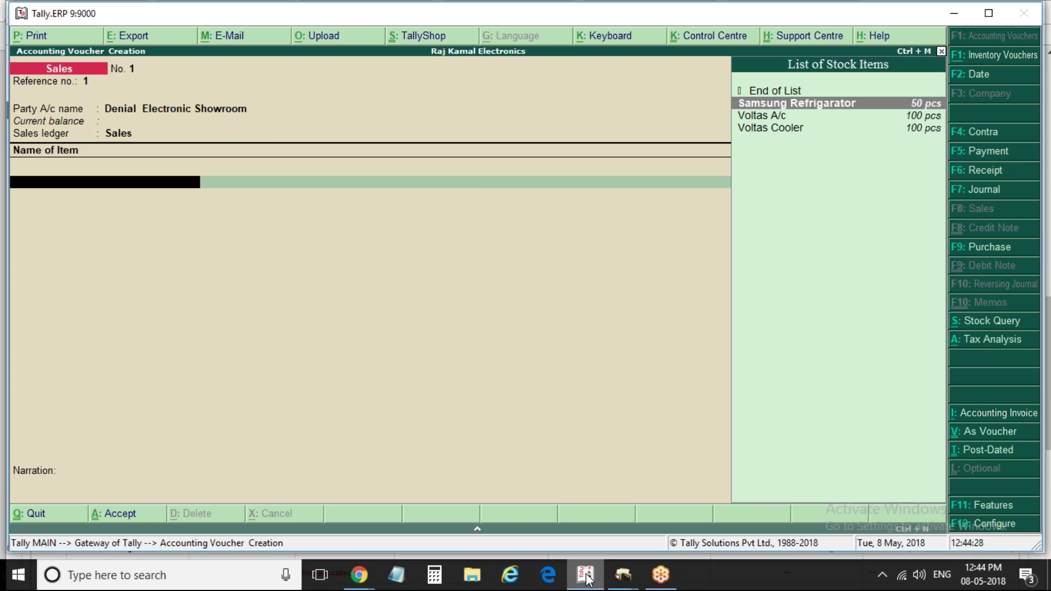
key("Return")
type("10")
key("Return")
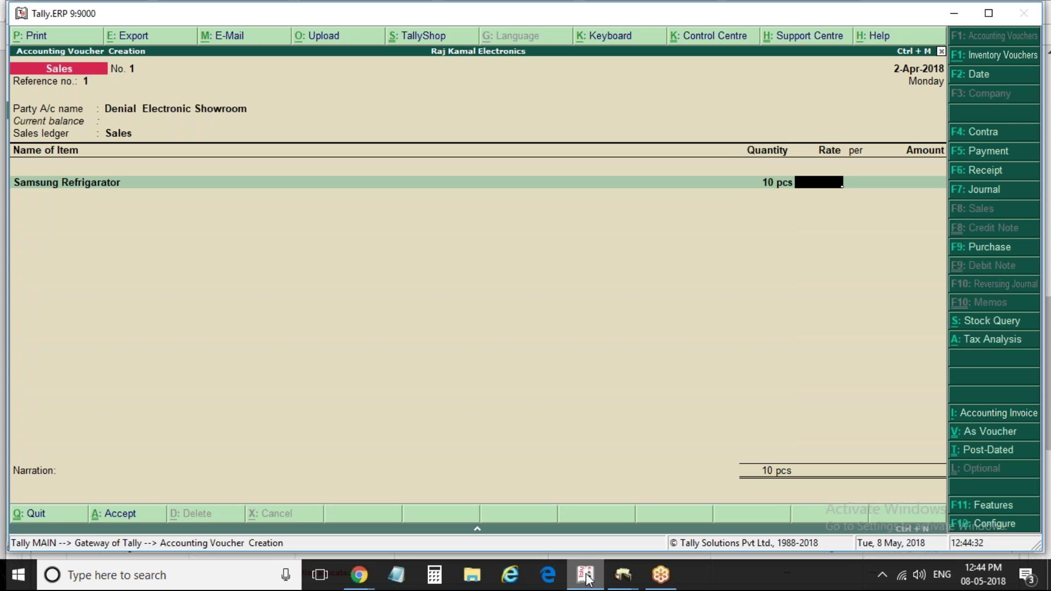
type("30000")
key("Return")
key("Return")
key("Return")
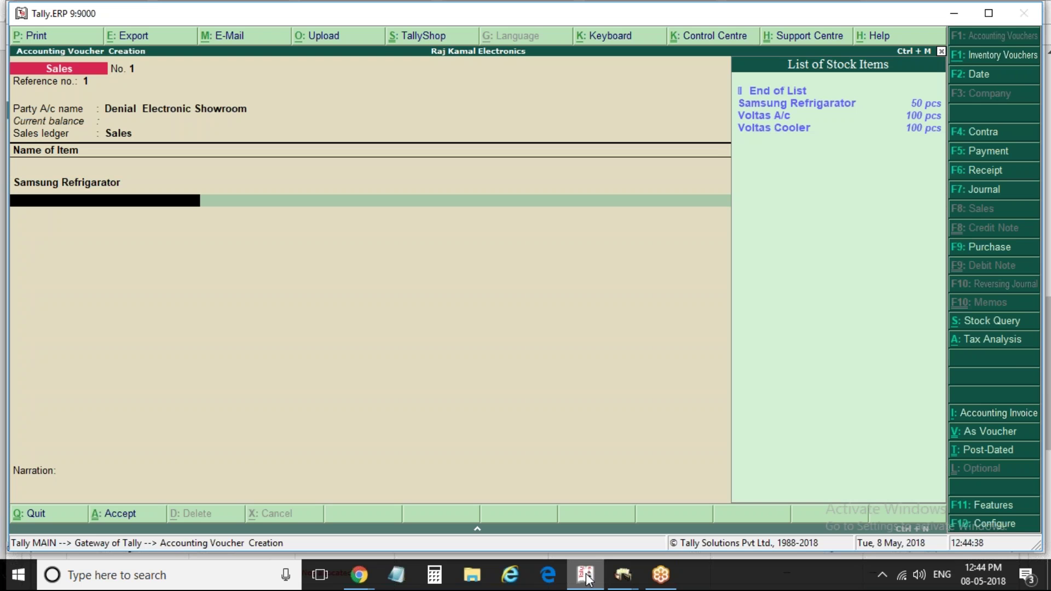
Add Voltas A/c: 10 pcs at rate 30,000
key("Down")
key("Down")
key("Return")
key("Return")
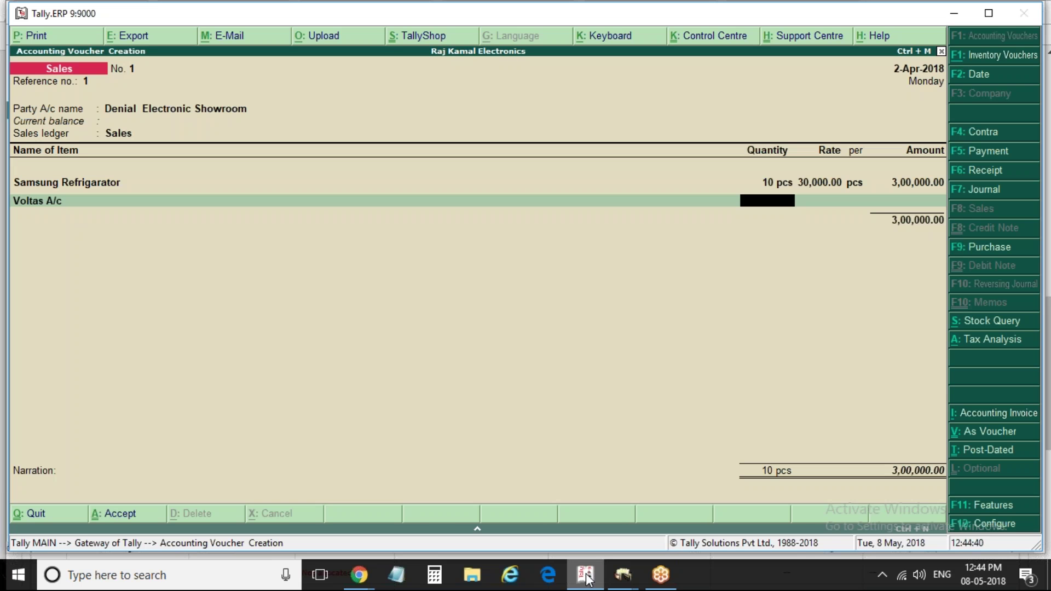
type("10")
key("Return")
type("2")
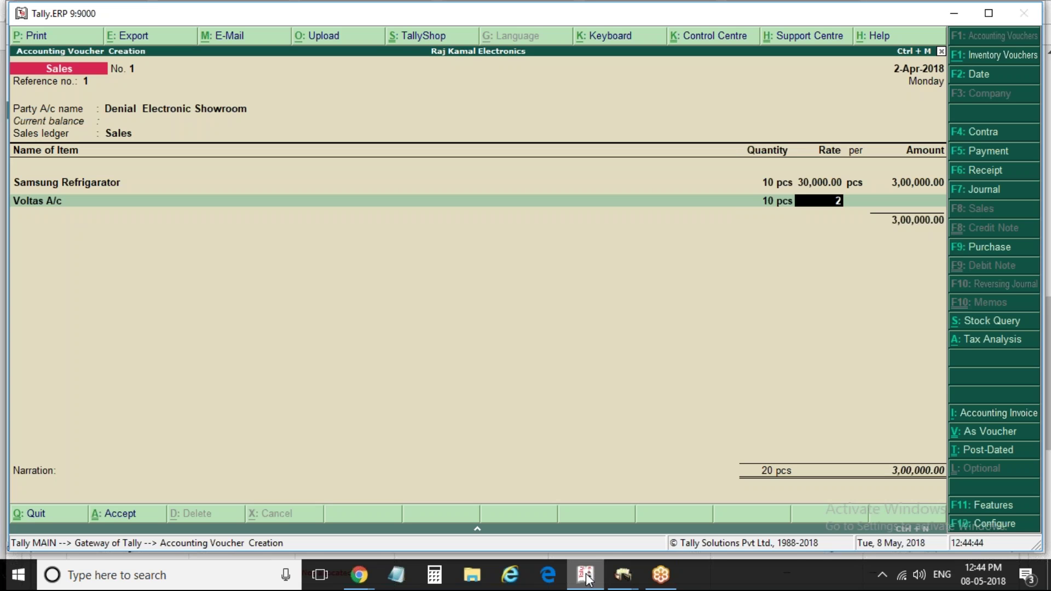
key("BackSpace")
type("30000")
key("Return")
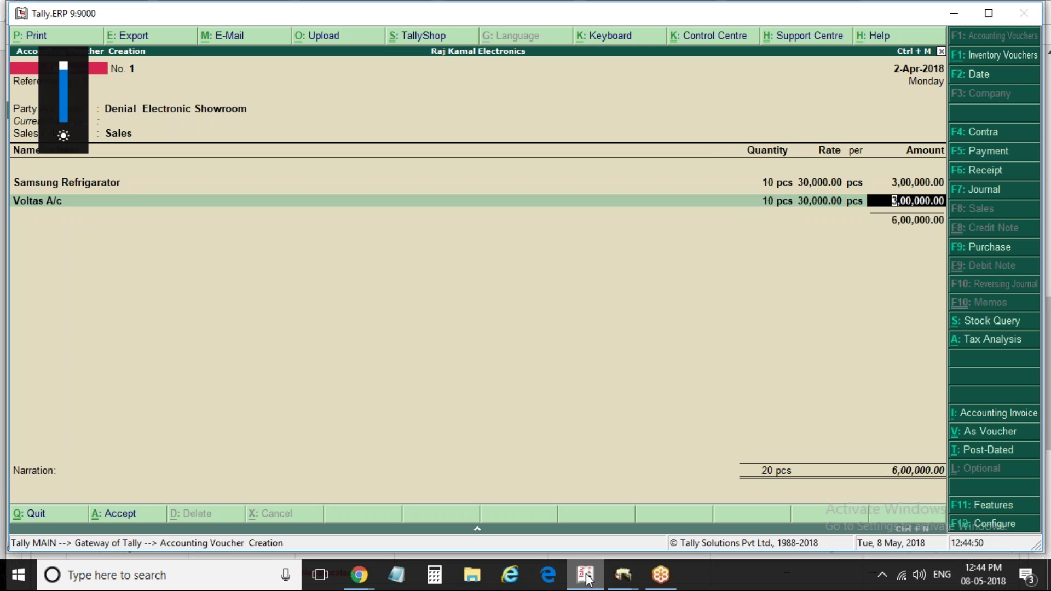
key("Return")
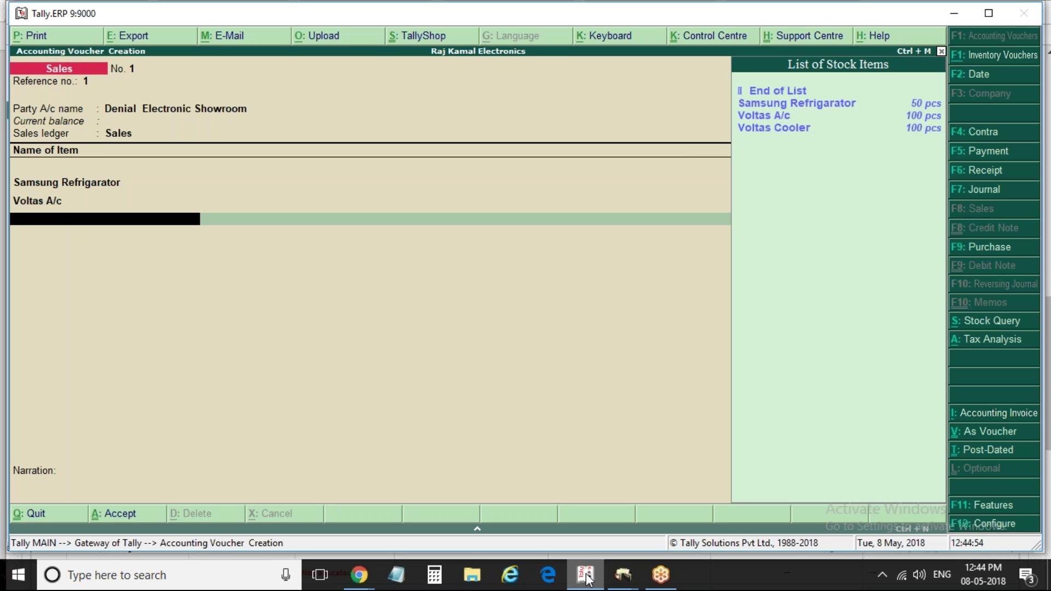
Add Voltas Cooler: 10 pcs at rate 10,000, finishing the item list at 7,00,000
key("Down")
key("Down")
key("Return")
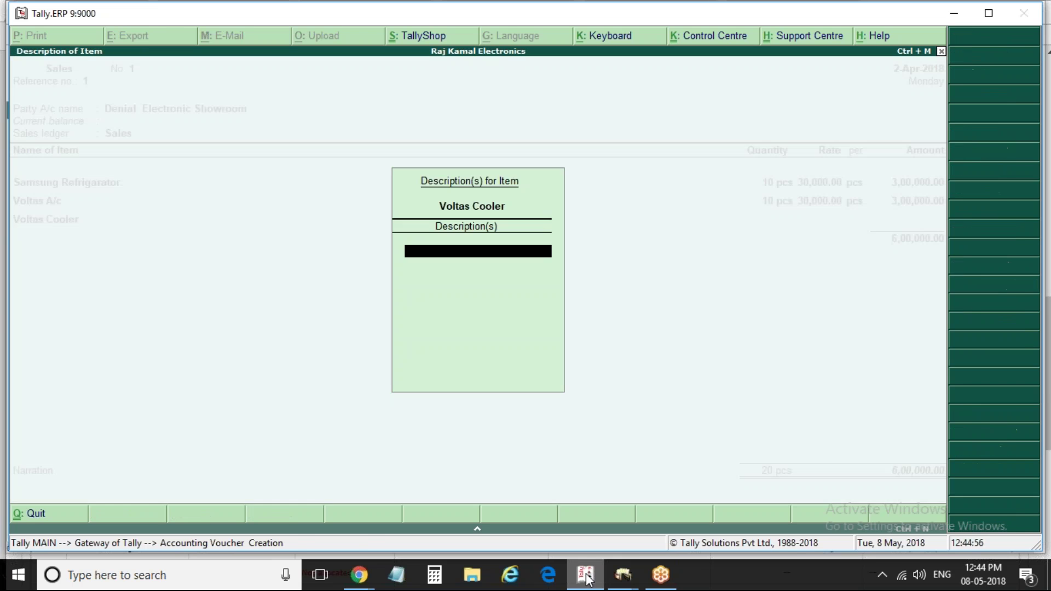
key("Return")
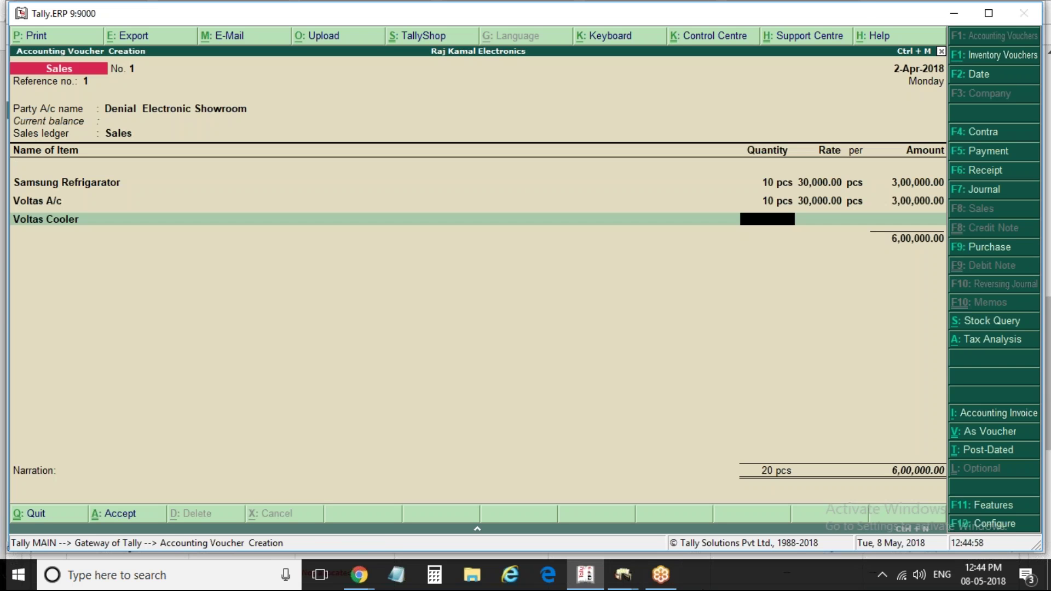
type("10")
key("Return")
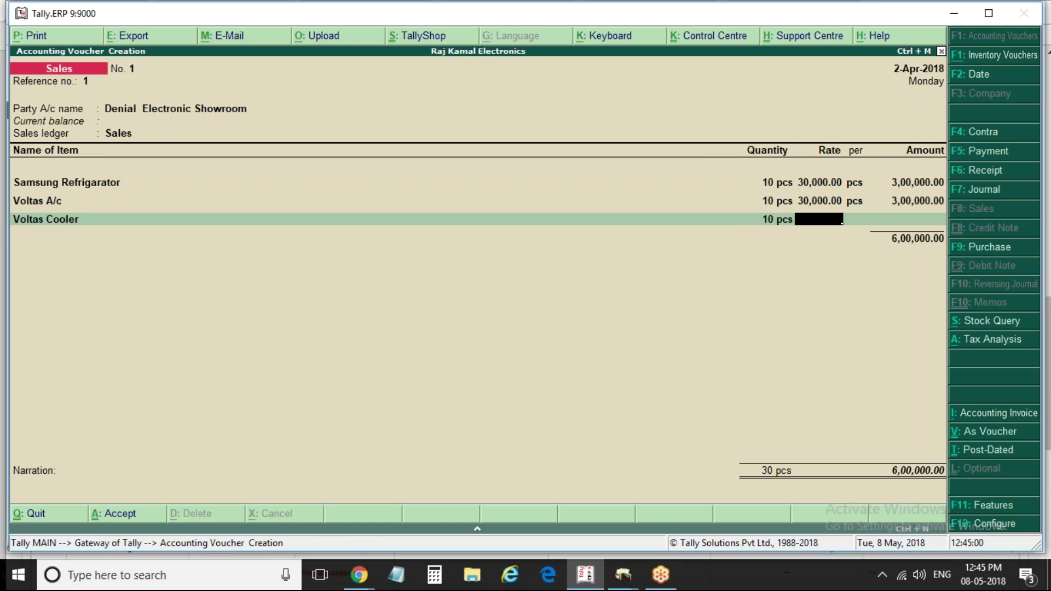
type("10000")
key("Return")
key("Return")
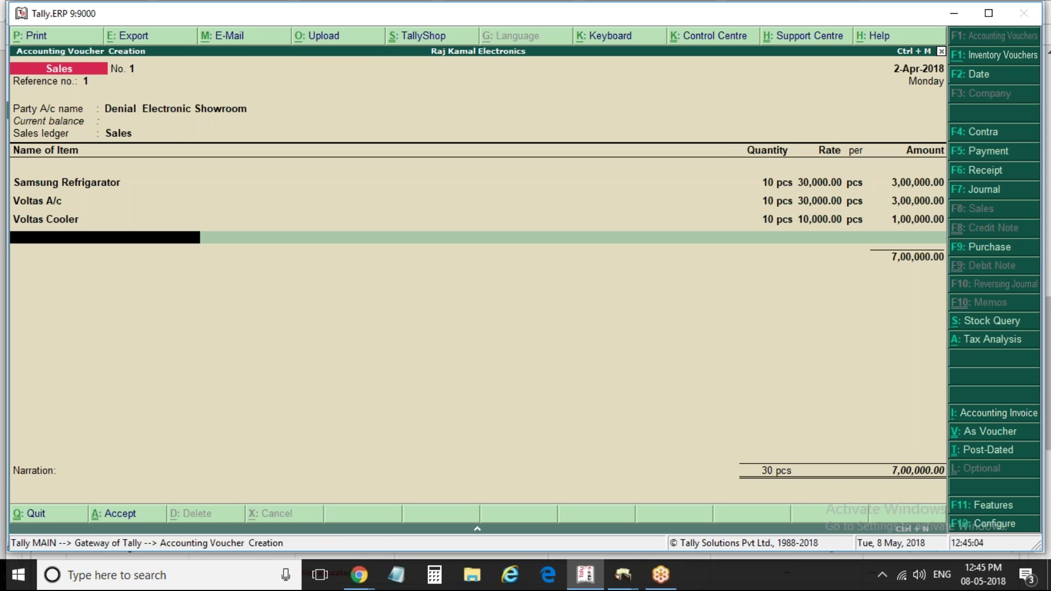
key("Return")
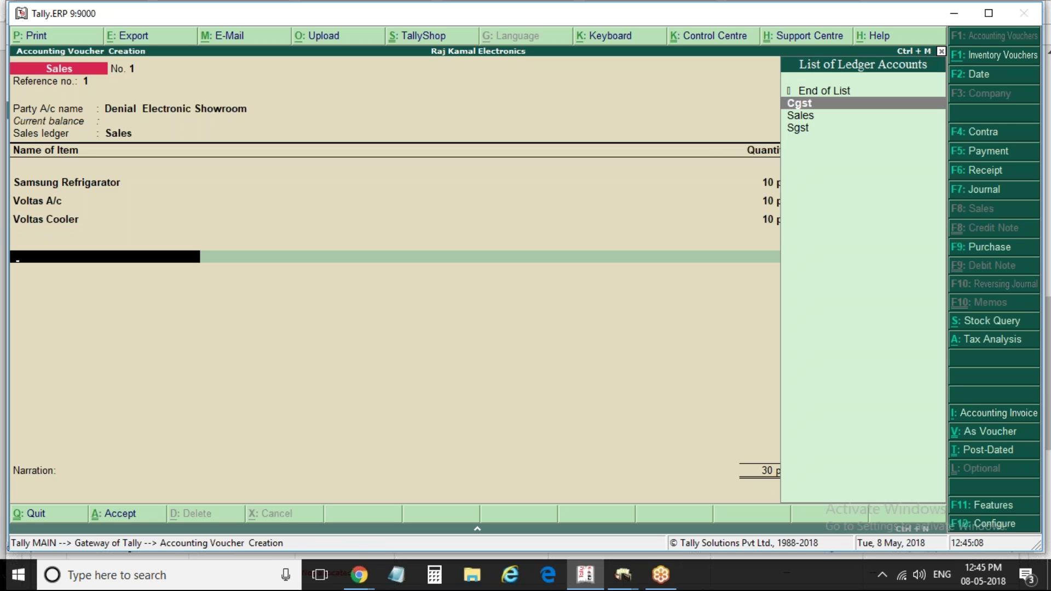
Add Cgst and Sgst ledgers at 38,500 each and view the detailed Tax Analysis totalling 77,000
key("Return")
key("Return")
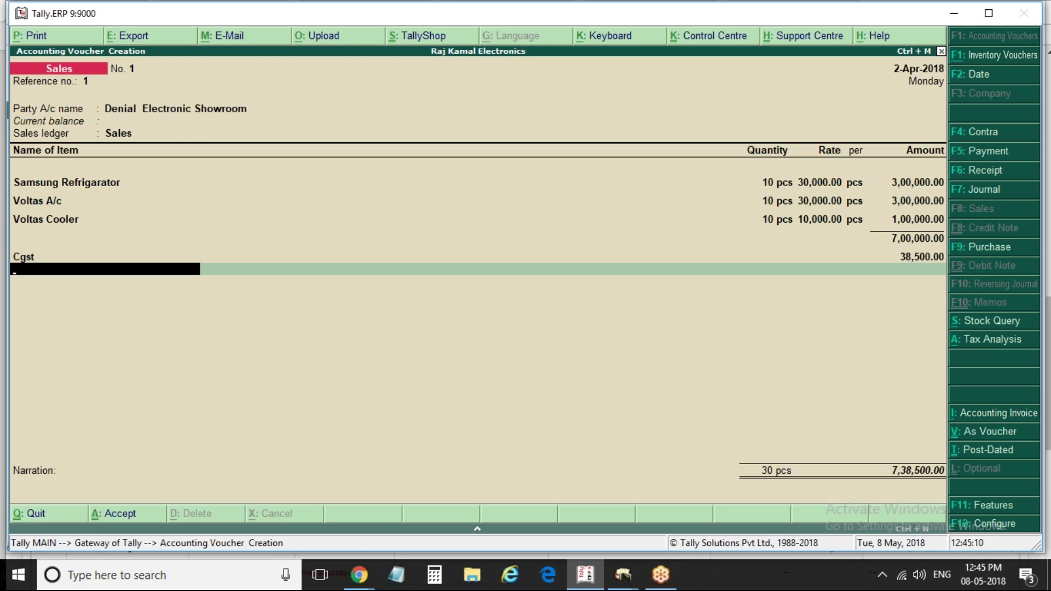
type("Sg")
key("Return")
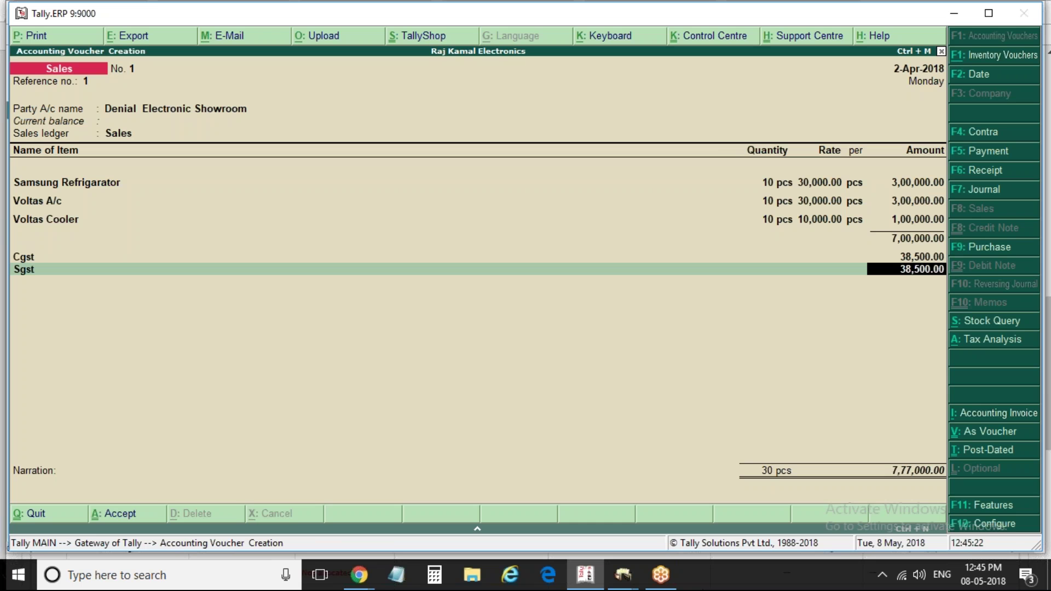
key("alt+a")
key("alt+F1")
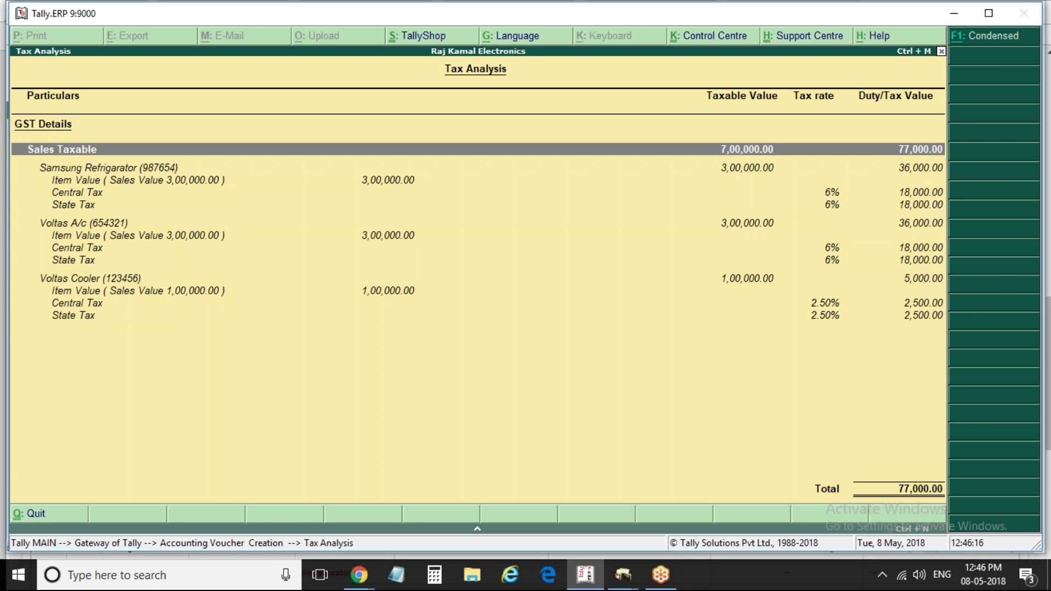
Leave the Tax Analysis report to go back to voucher No. 1, which totals 7,77,000
key("Escape")
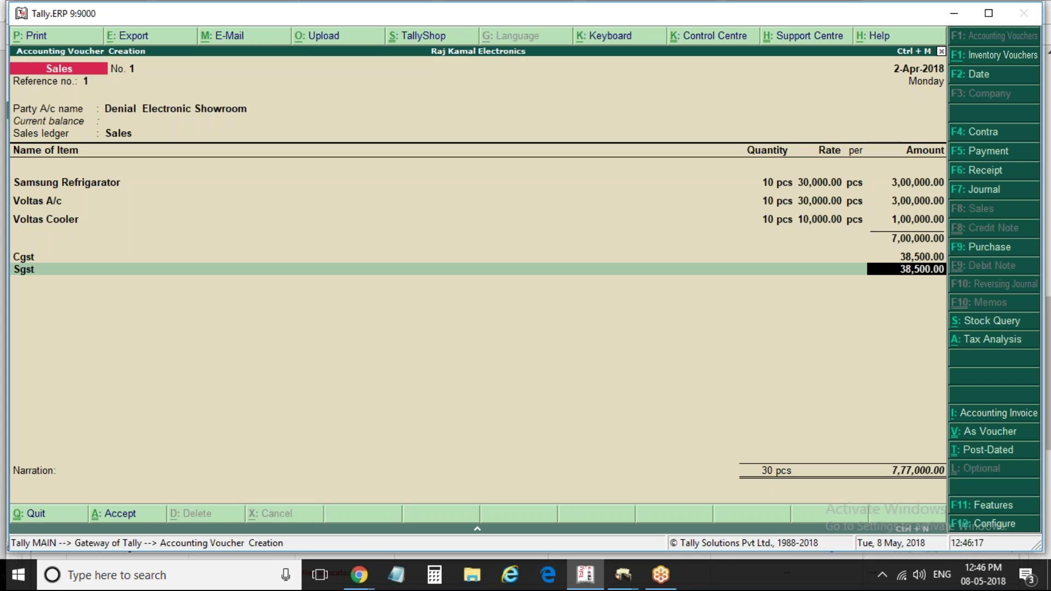
Save voucher No. 1, then start voucher No. 2 with reference 2, the showroom party and Sales ledger
key("ctrl+a")
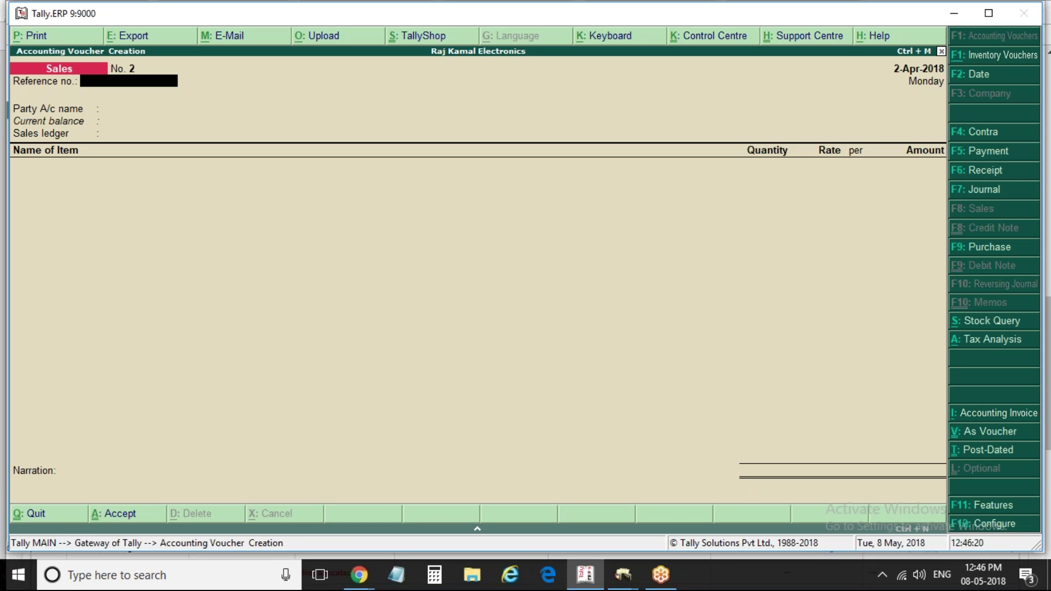
type("c")
key("BackSpace")
type("2")
key("Return")
key("Return")
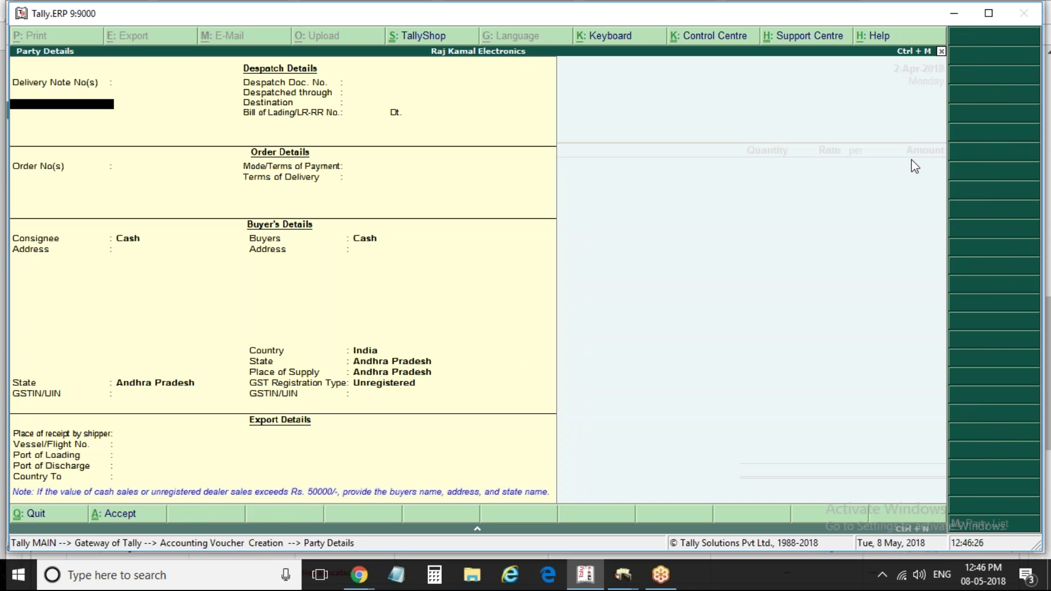
key("Escape")
key("Down")
key("Down")
key("Down")
key("Return")
key("ctrl+a")
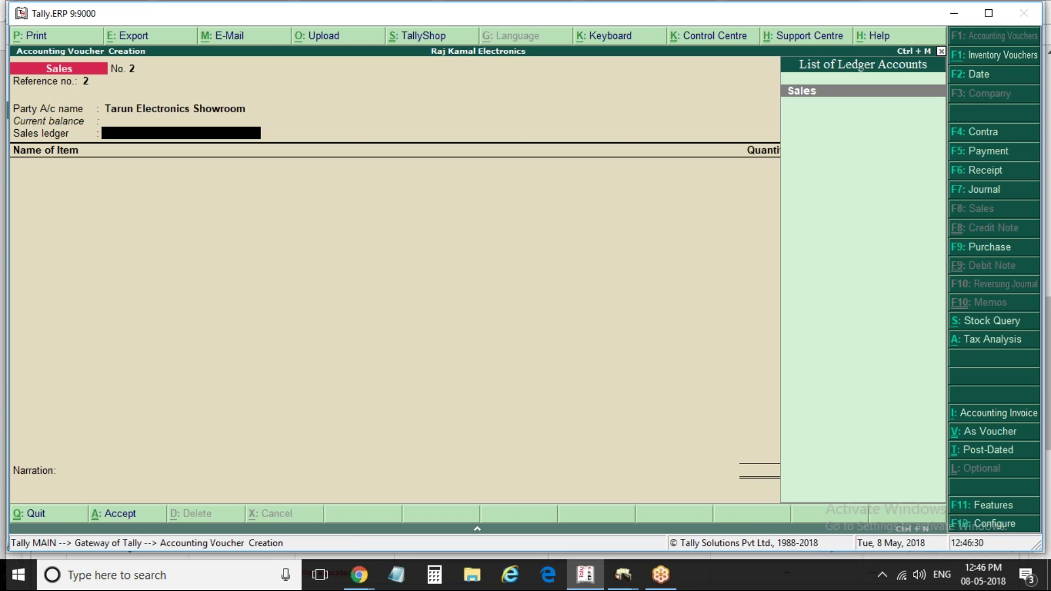
key("Return")
Add Samsung Refrigarator 35 pcs and Voltas A/c 80 pcs at 30,000, totalling 34,50,000
key("Up")
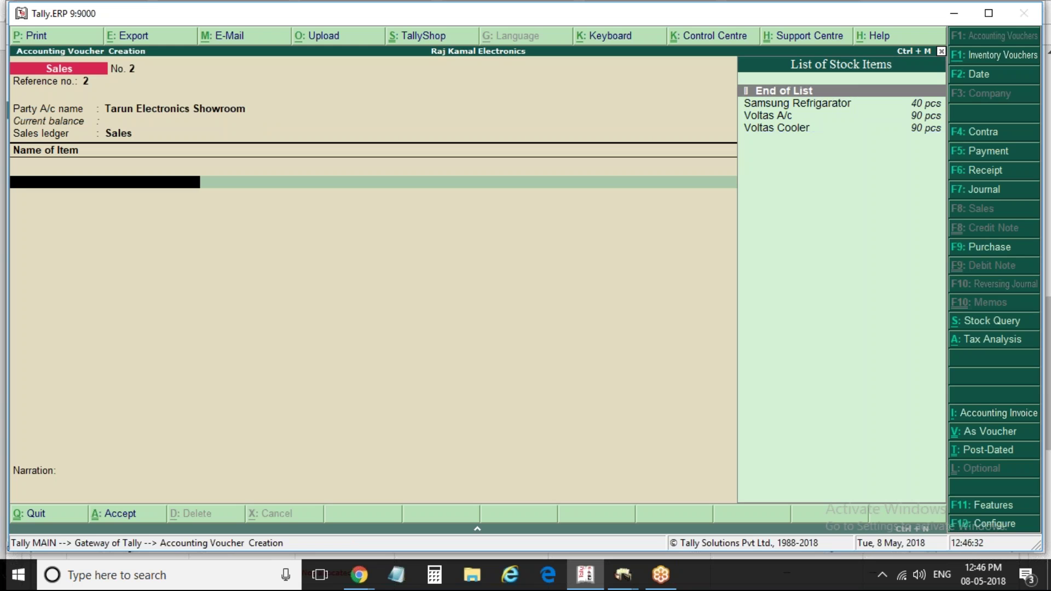
key("Down")
key("Return")
key("Return")
type("35 pcs")
key("Return")
key("Return")
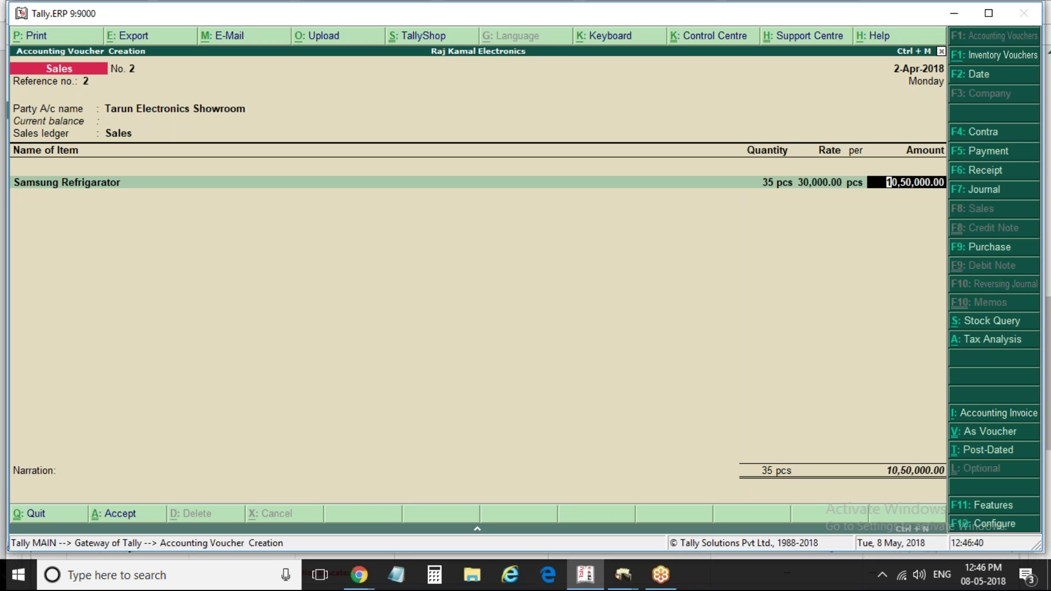
key("Return")
key("Down")
key("Down")
key("Return")
key("Return")
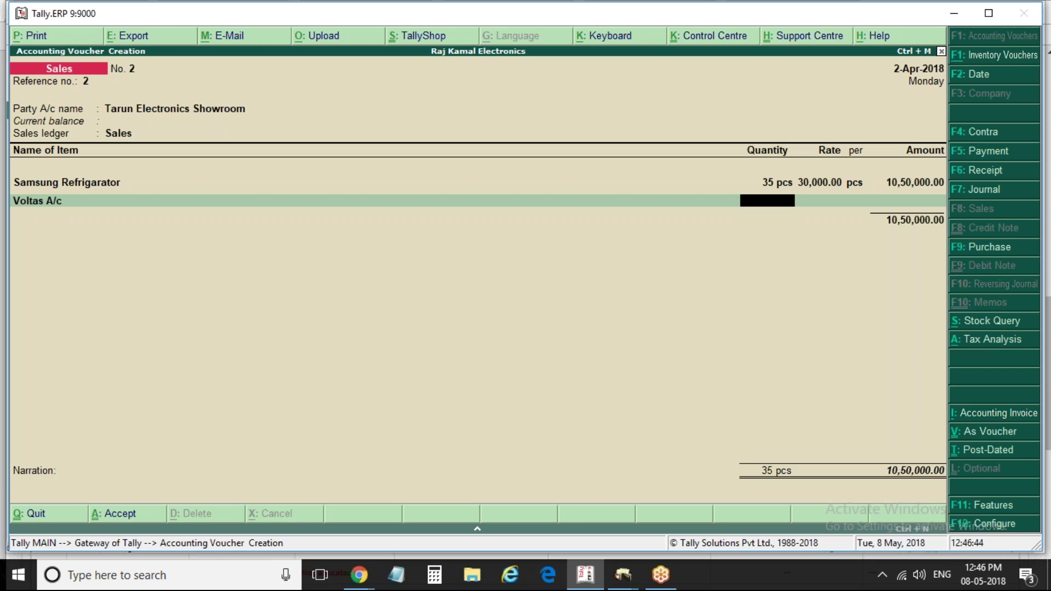
type("80")
key("Return")
key("Return")
key("Return")
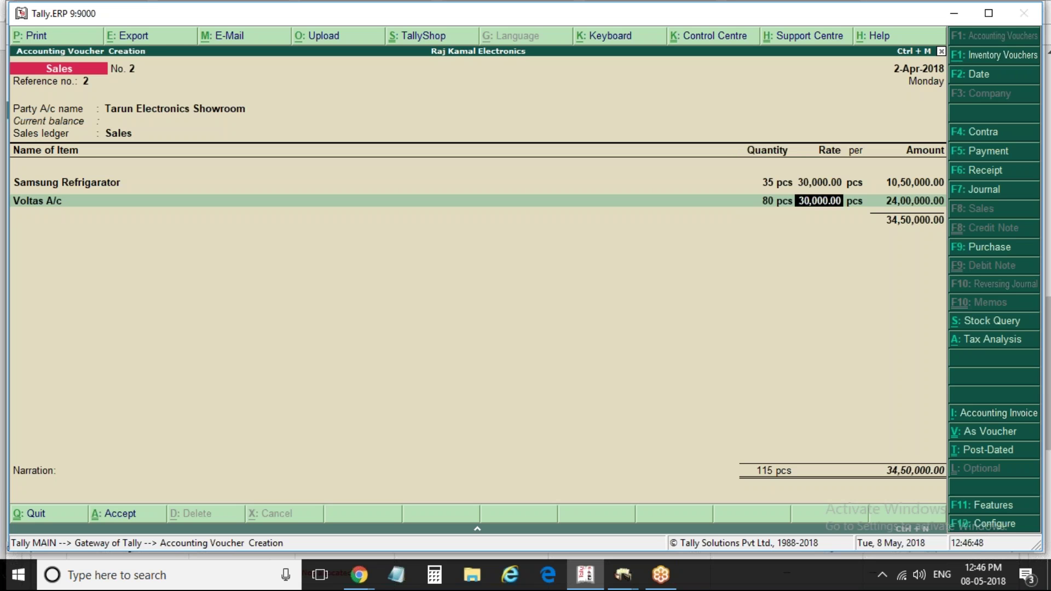
key("Return")
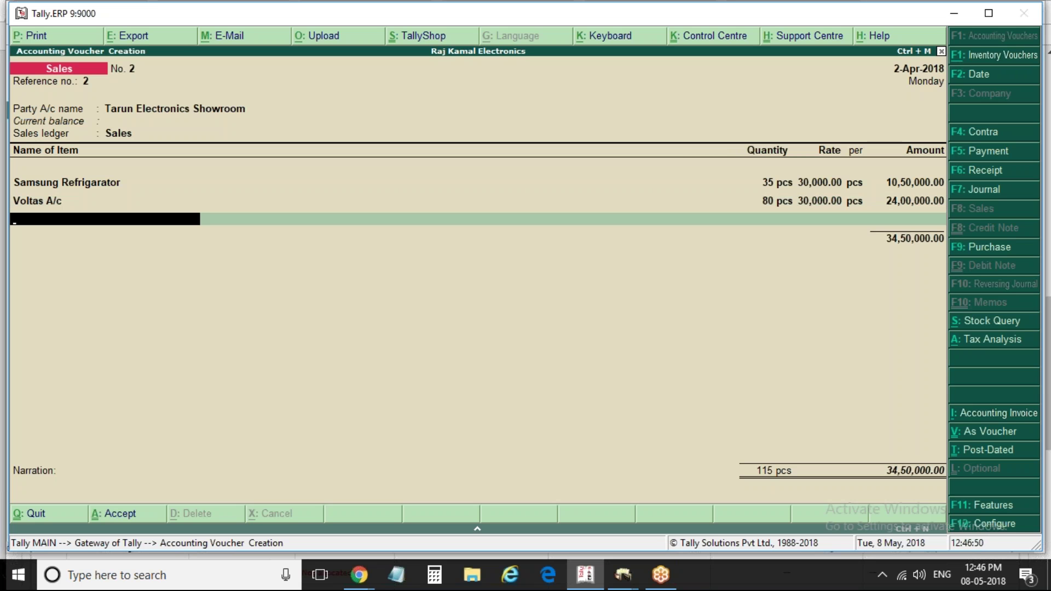
Change the Voltas A/c quantity to 85 pcs
key("Down")
key("Down")
key("Down")
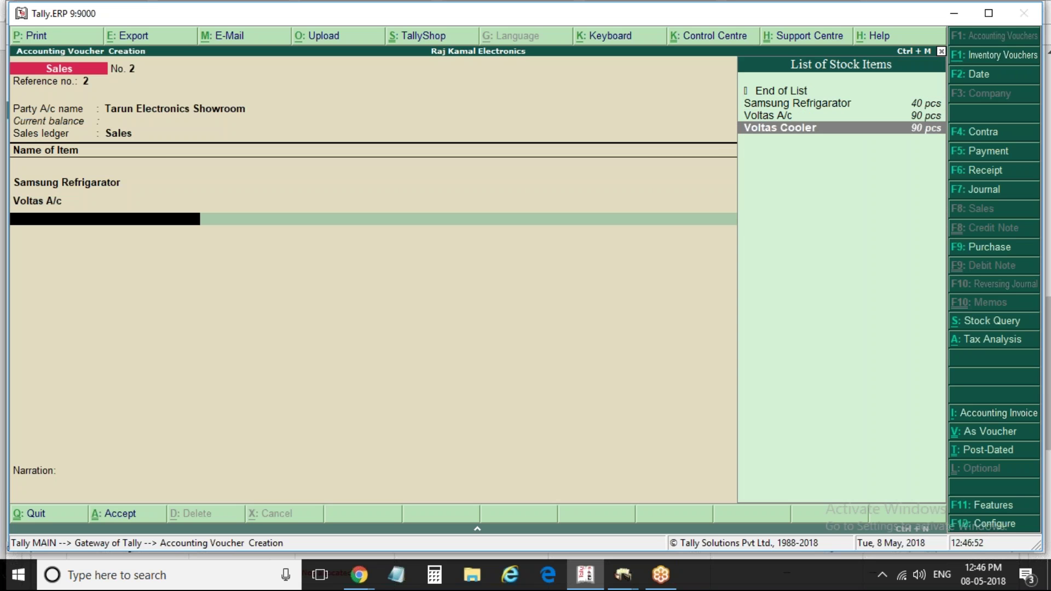
key("Return")
key("BackSpace")
key("BackSpace")
key("BackSpace")
key("BackSpace")
key("BackSpace")
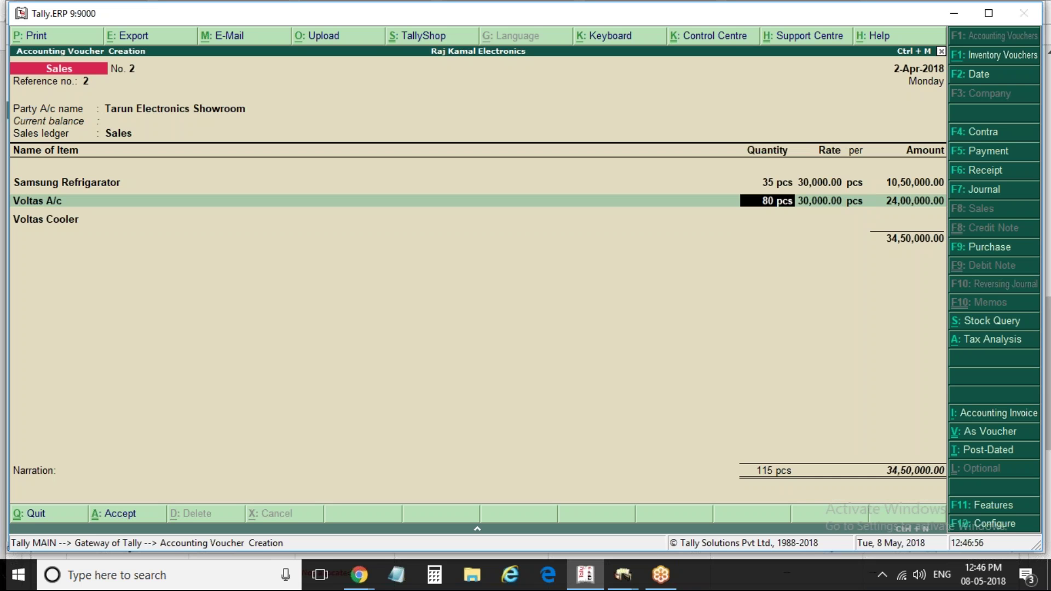
type("85")
key("Return")
key("Return")
key("Return")
key("Return")
key("Return")
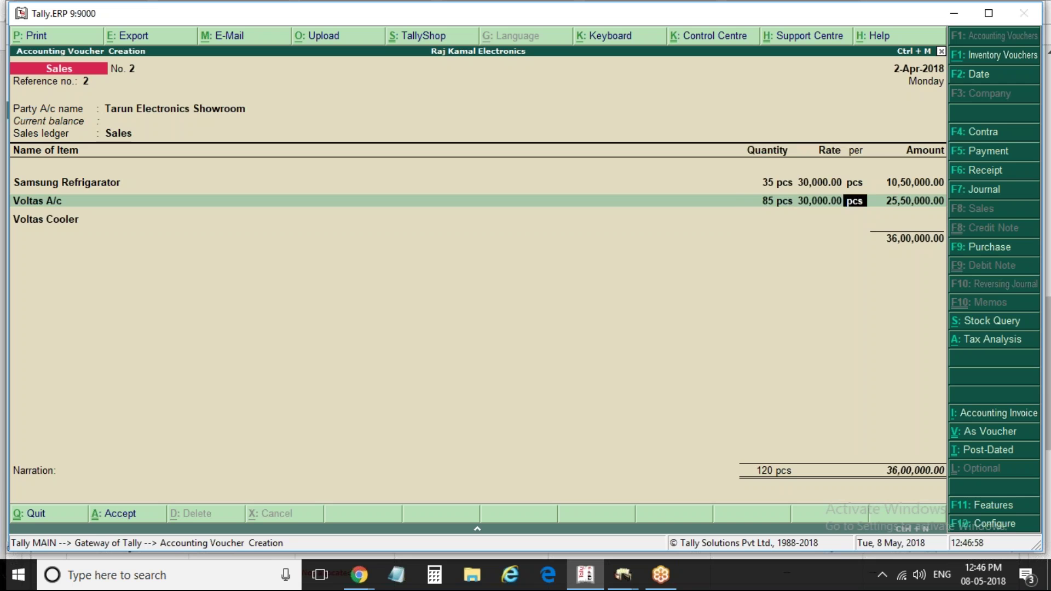
key("Return")
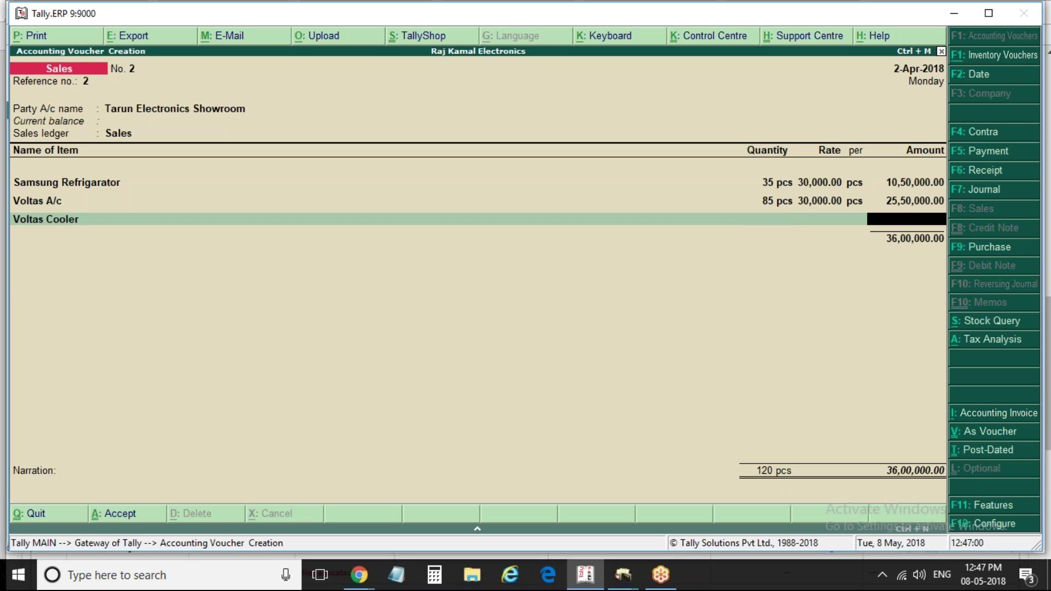
key("Return")
Add Voltas Cooler, 85 pcs at 10,000, bringing the item total to 44,50,000
key("Down")
key("Down")
key("Down")
key("Return")
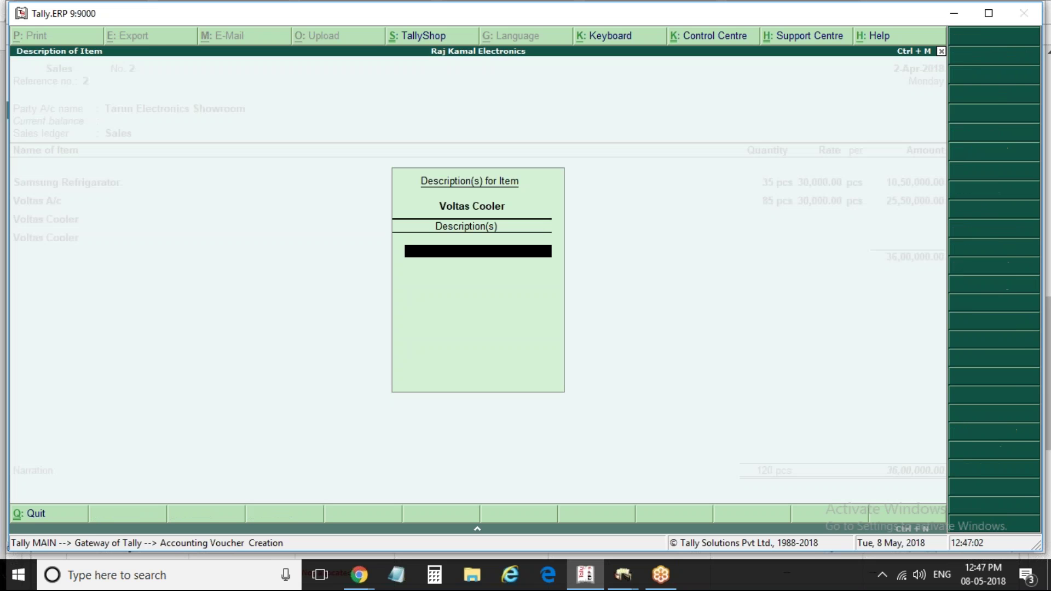
key("Return")
type("9")
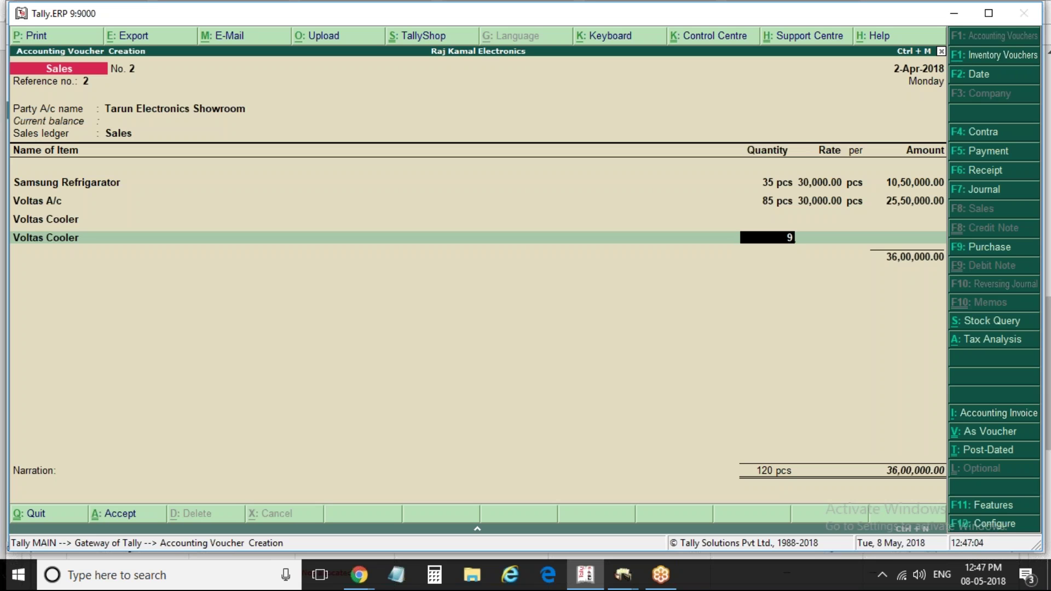
type("5")
key("BackSpace")
key("BackSpace")
type("85")
key("Return")
key("Return")
key("Return")
key("Return")
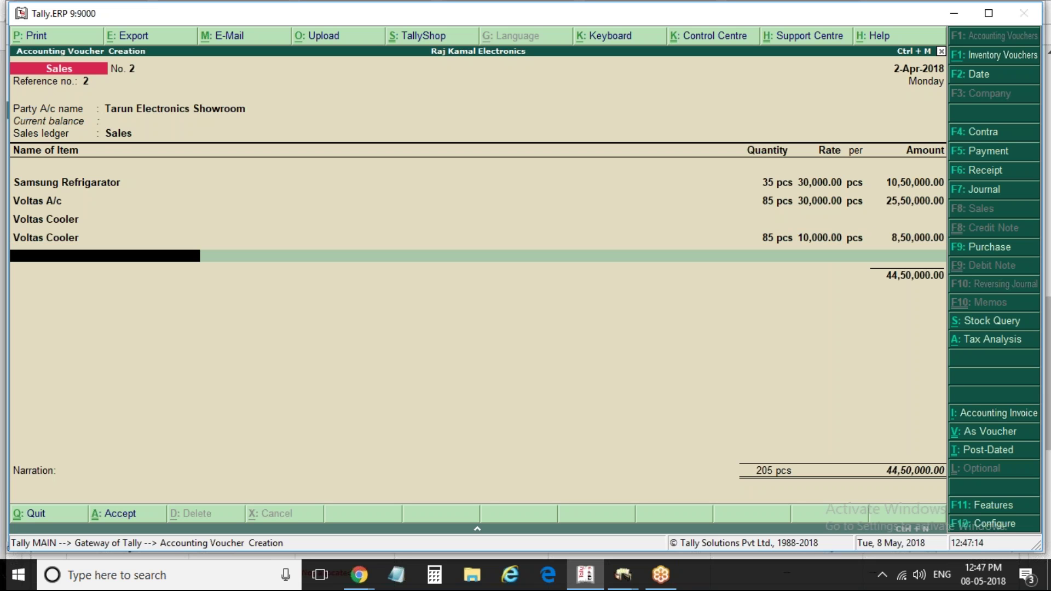
key("BackSpace")
key("BackSpace")
key("BackSpace")
key("BackSpace")
key("BackSpace")
key("BackSpace")
key("BackSpace")
key("BackSpace")
key("Up")
key("Up")
key("Up")
key("Up")
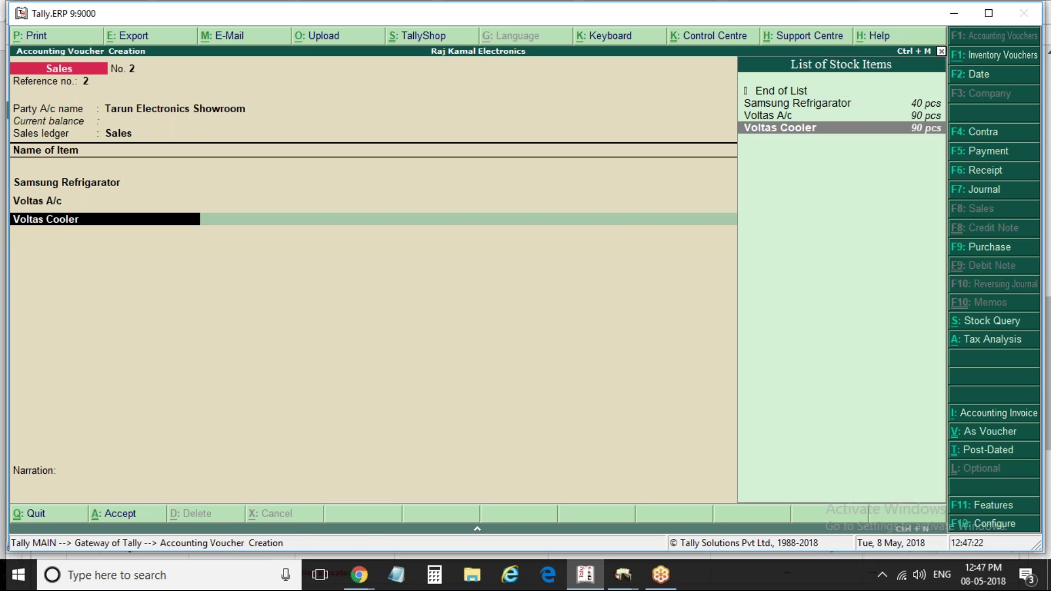
key("Return")
key("Return")
key("Return")
key("Return")
key("Return")
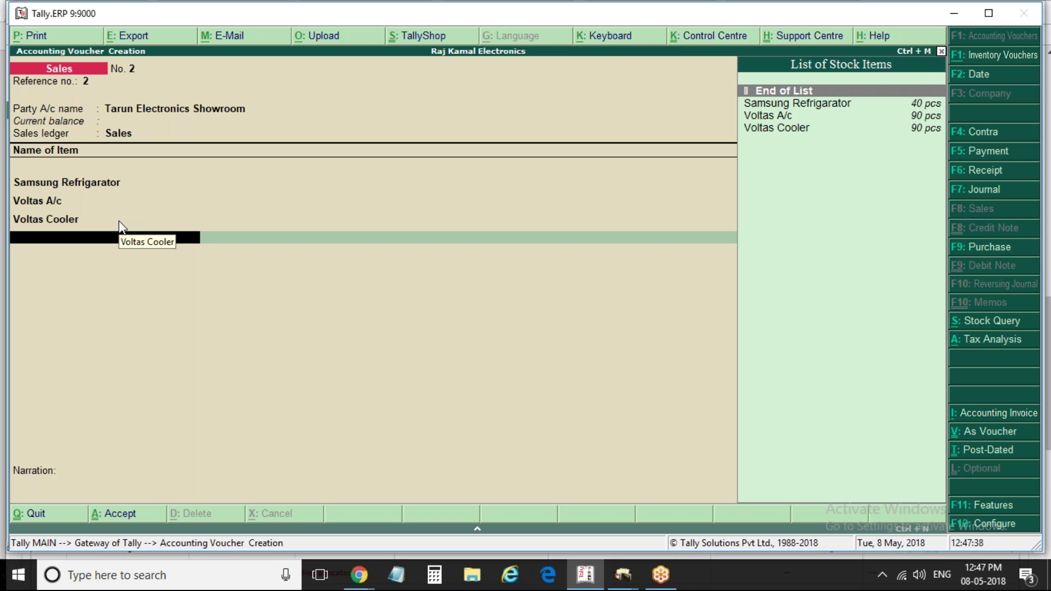
key("Return")
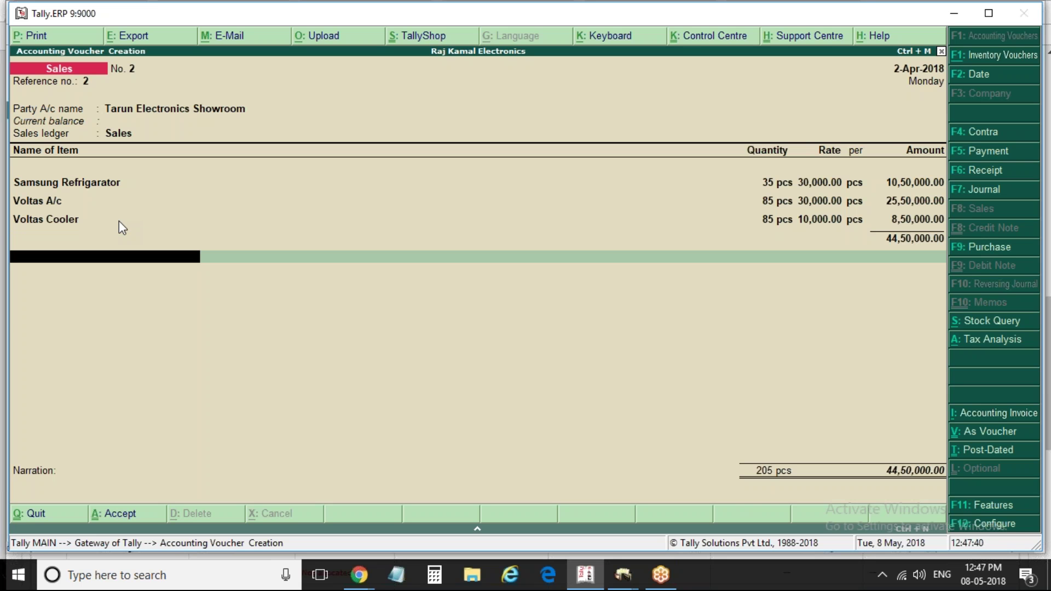
key("Return")
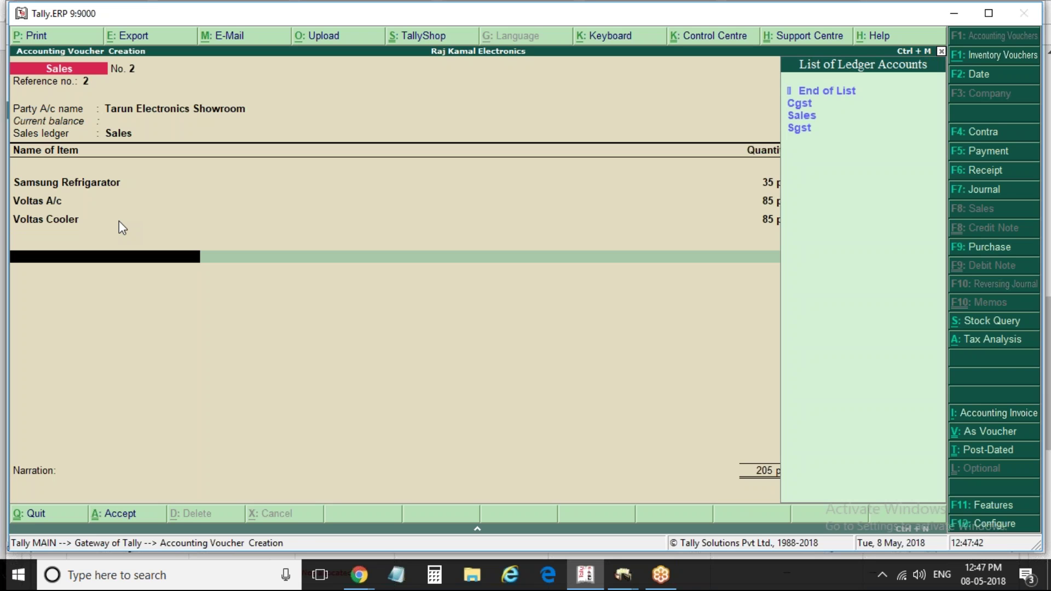
Add Cgst and Sgst at 2,37,250 each, check the Tax Analysis, and save the 49,24,500 voucher
key("Return")
key("Return")
key("Return")
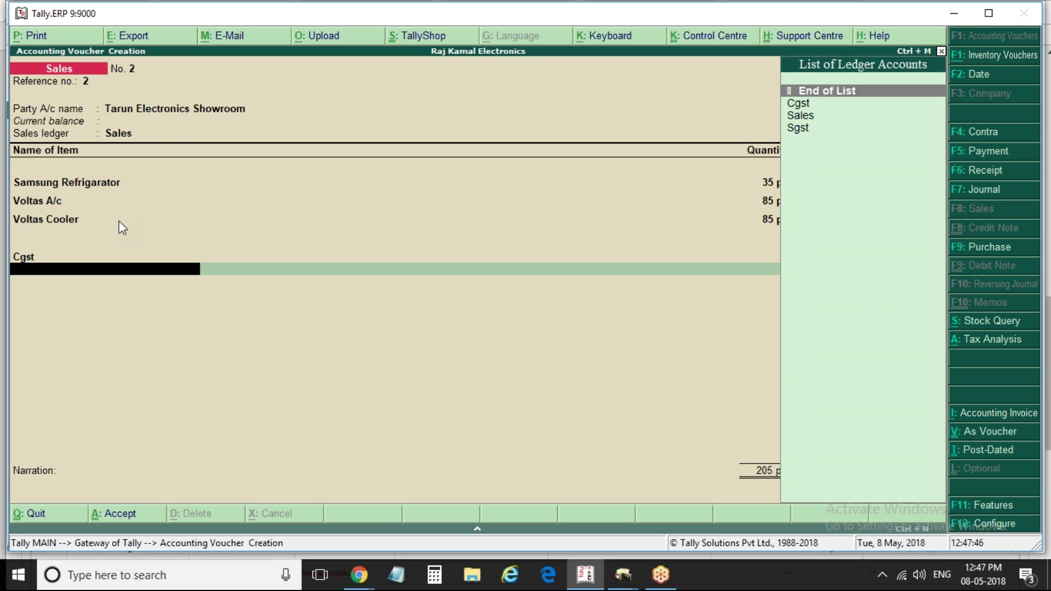
key("Down")
key("Return")
key("Return")
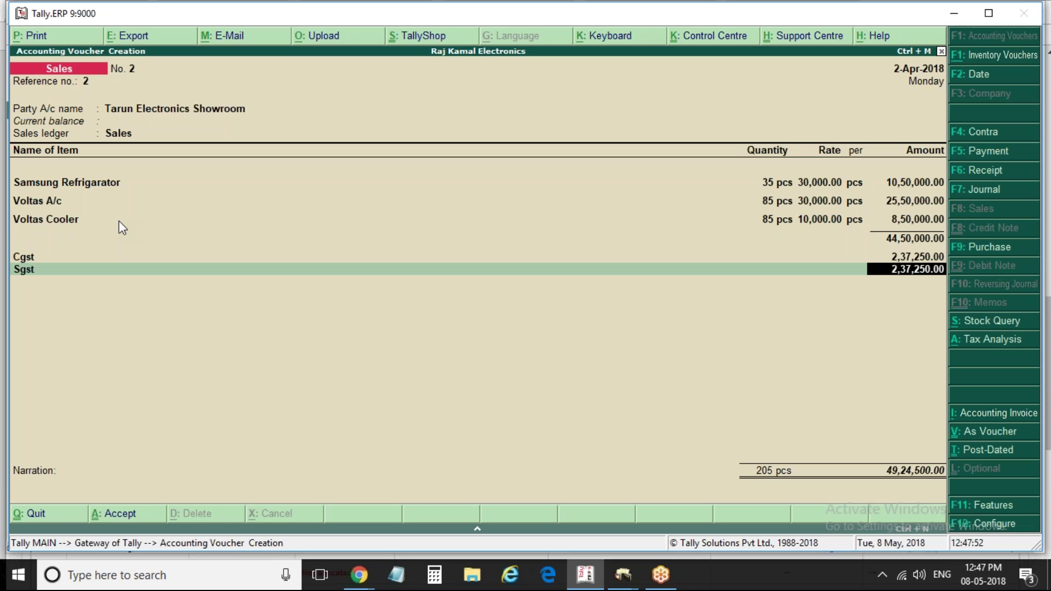
key("alt+a")
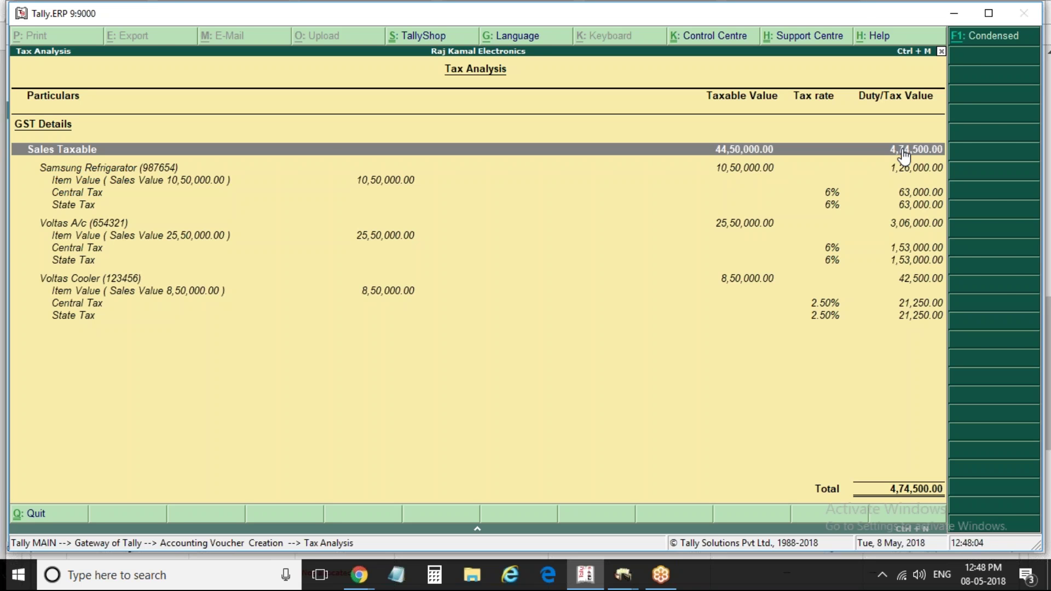
key("Escape")
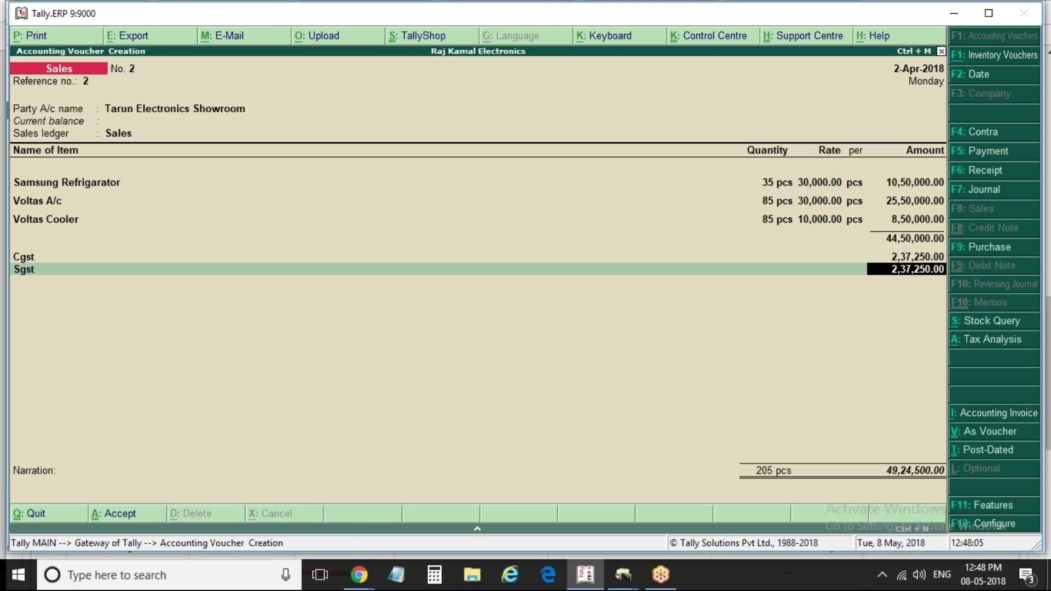
key("ctrl+a")
Reopen saved voucher No. 2 and preview its printed invoice
key("Page_Up")
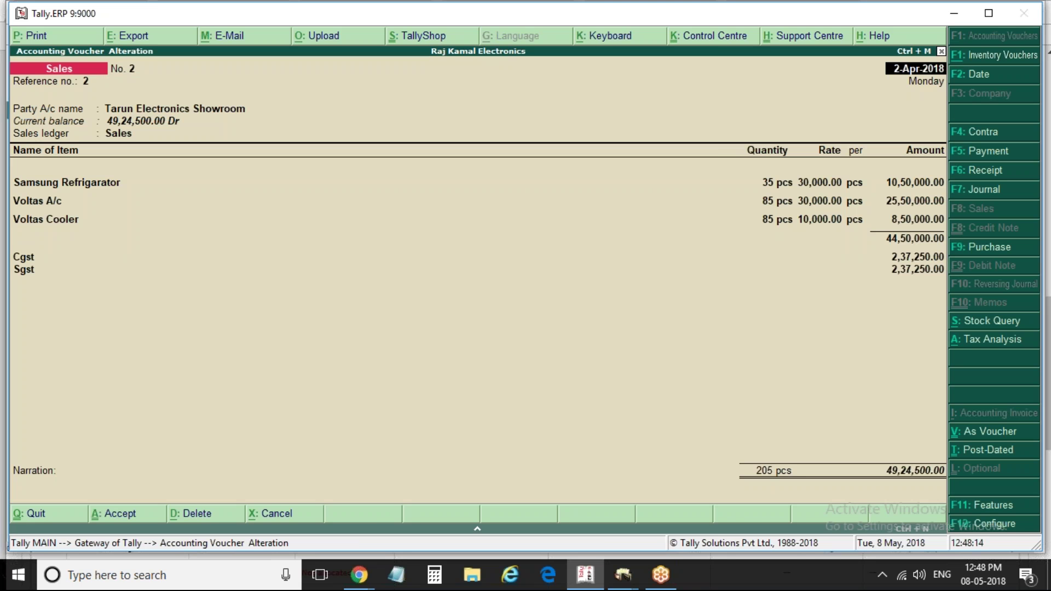
key("alt+p")
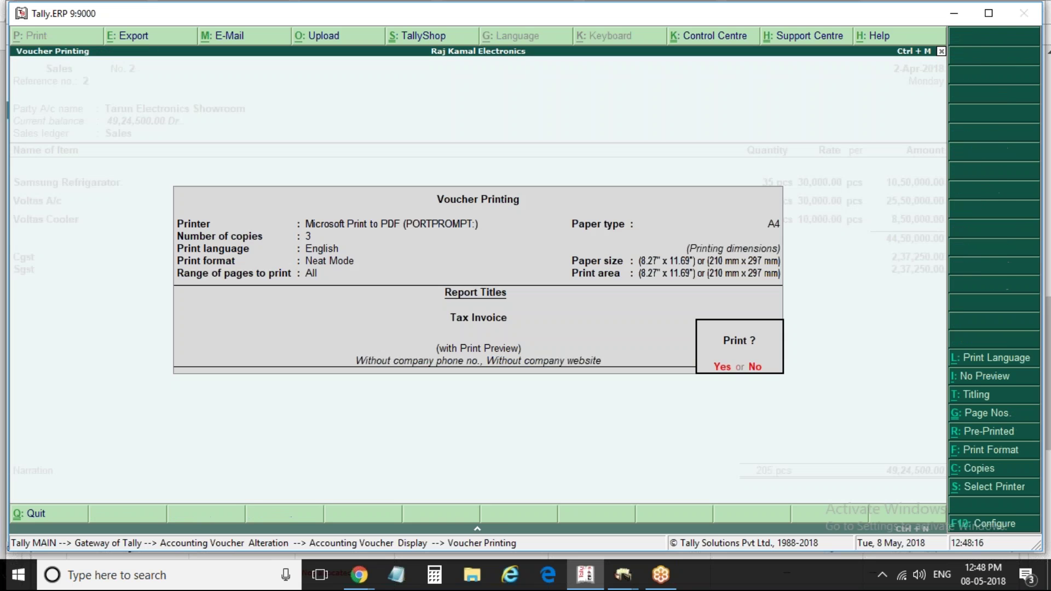
key("Return")
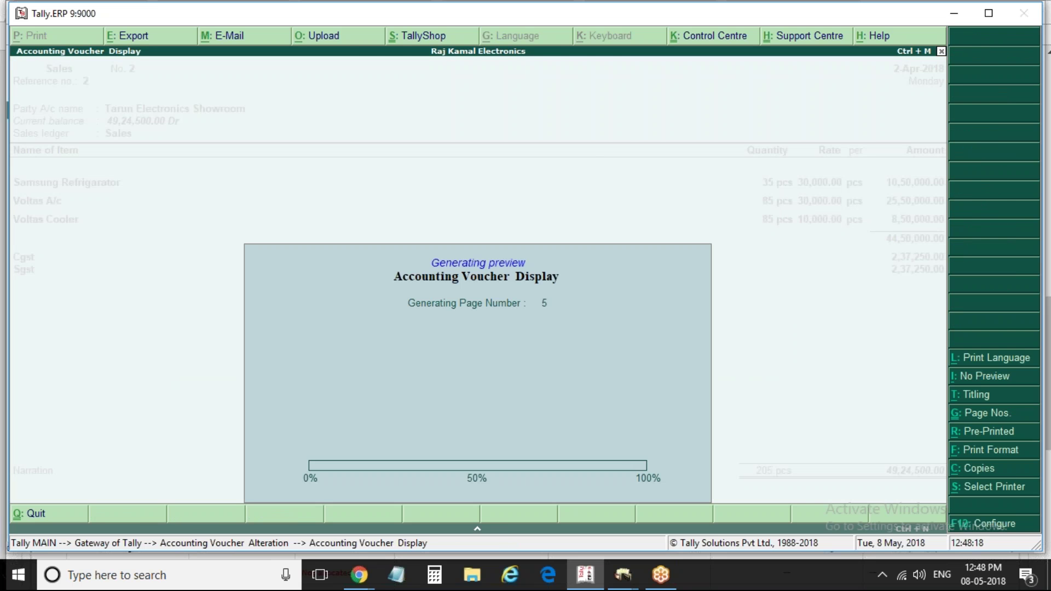
key("Escape")
Set Print GST Analysis of Items to No in the invoice print configuration and preview it
key("alt+p")
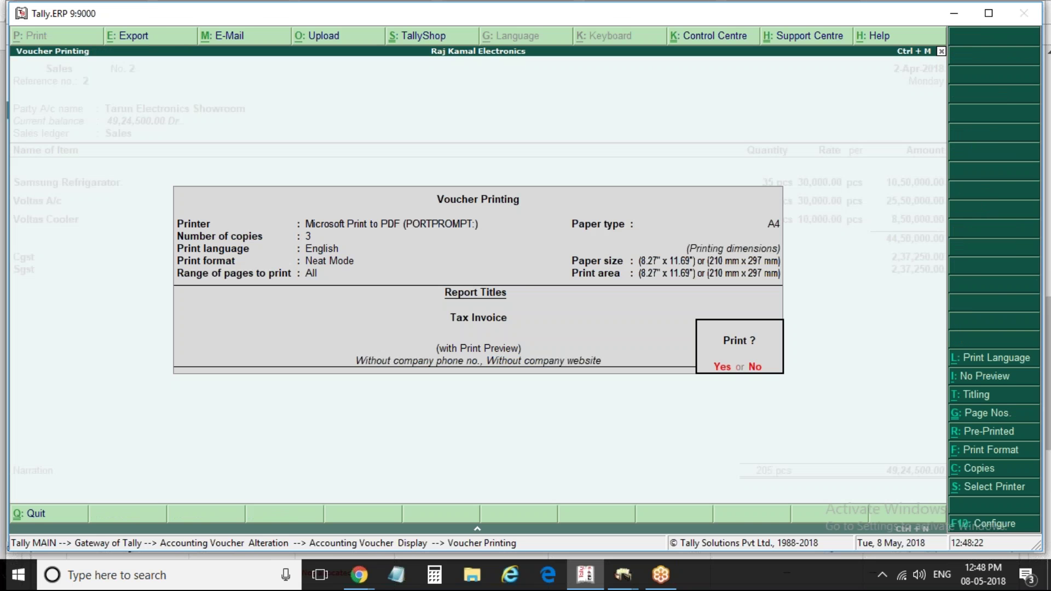
left_click(1003, 526)
key("Return")
key("Return")
key("Return")
key("Return")
key("Return")
key("Return")
key("Return")
key("Return")
key("Return")
key("Return")
key("Return")
key("Return")
key("Return")
key("Return")
key("Return")
key("Return")
key("Return")
key("Return")
key("Return")
key("Return")
key("Return")
key("Return")
key("Return")
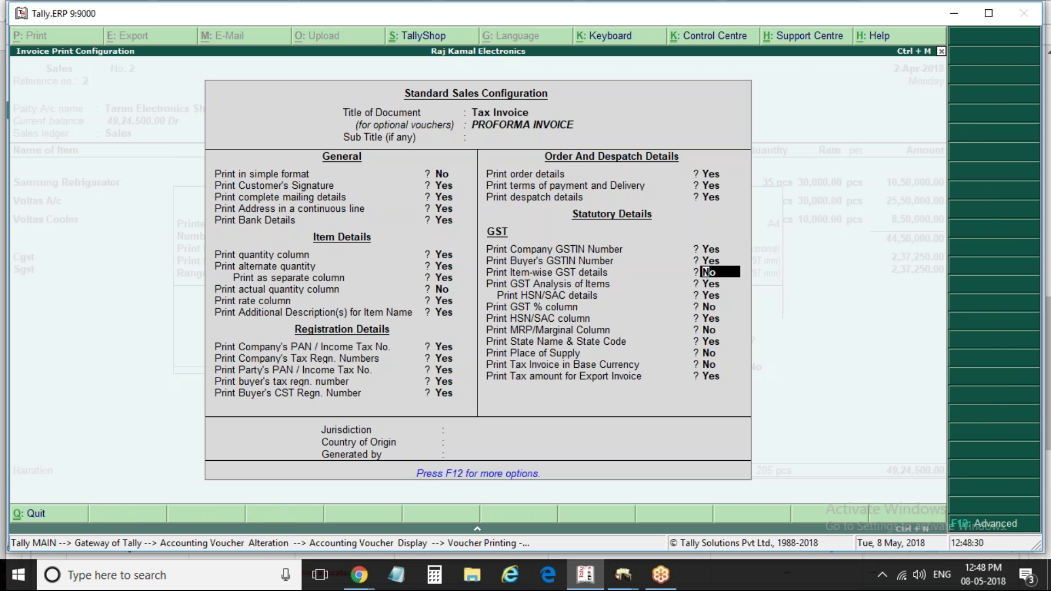
key("Return")
type("n")
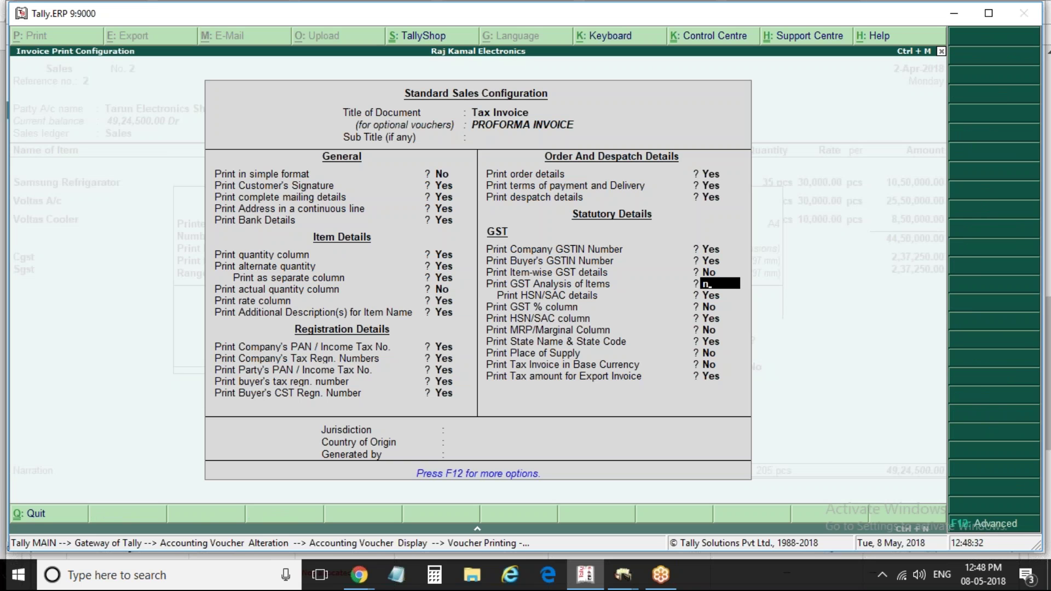
key("Return")
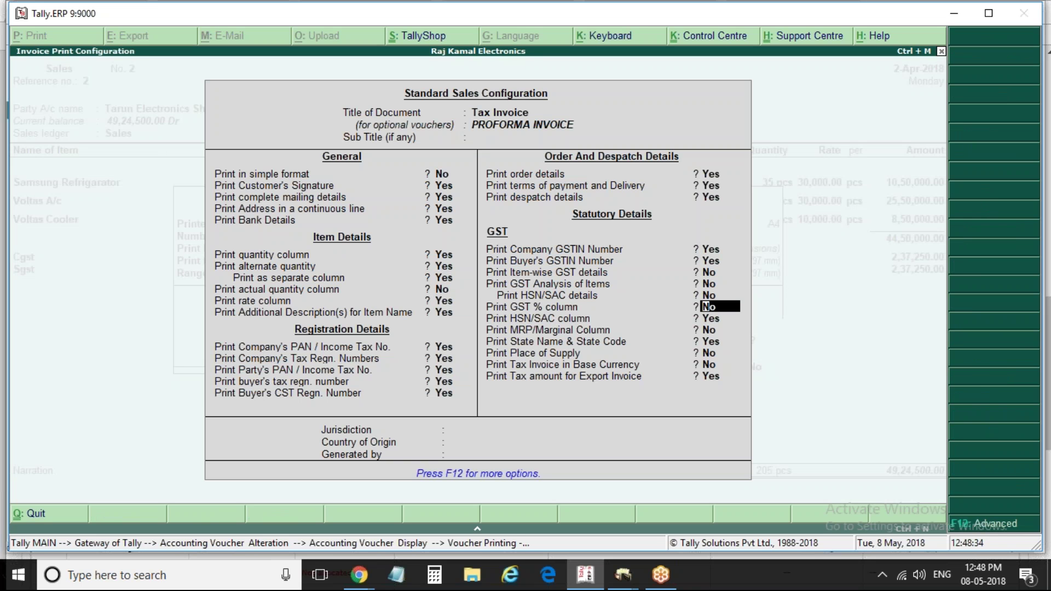
key("ctrl+a")
key("Return")
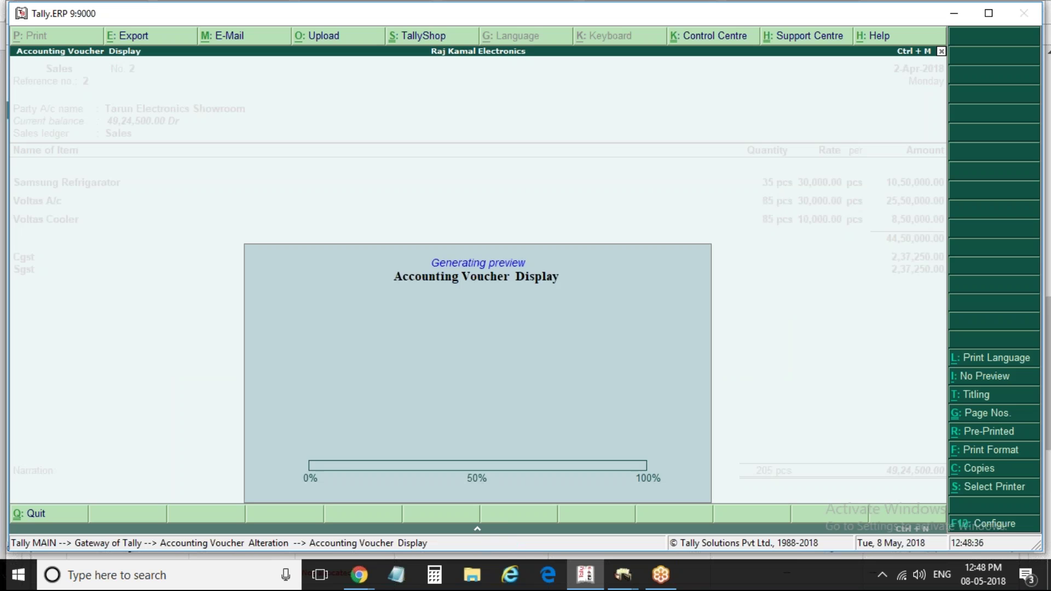
key("Escape")
Turn on Print Item-wise GST details in the invoice print configuration
key("alt+p")
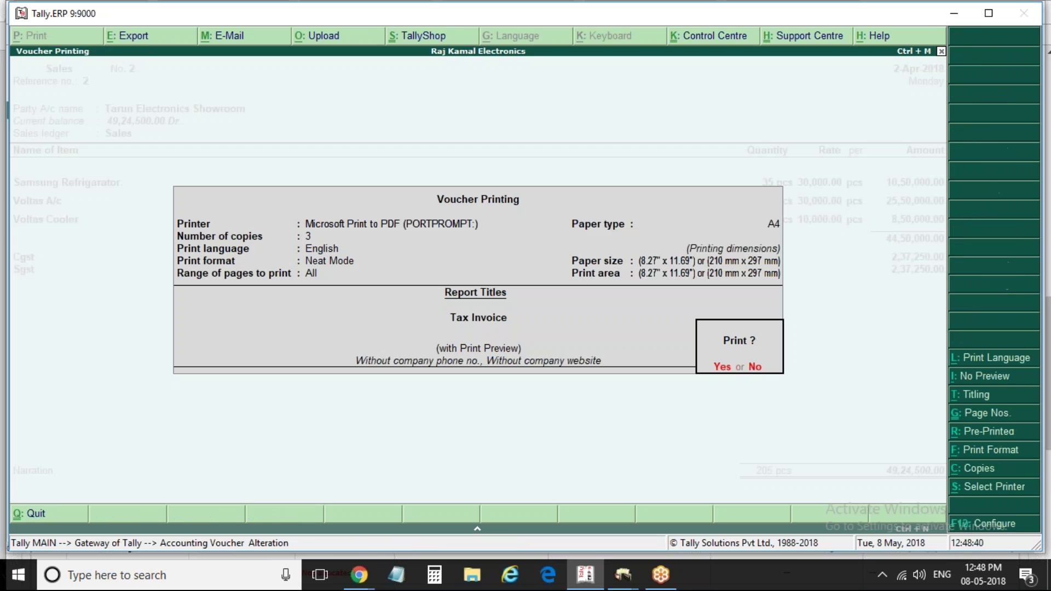
key("F12")
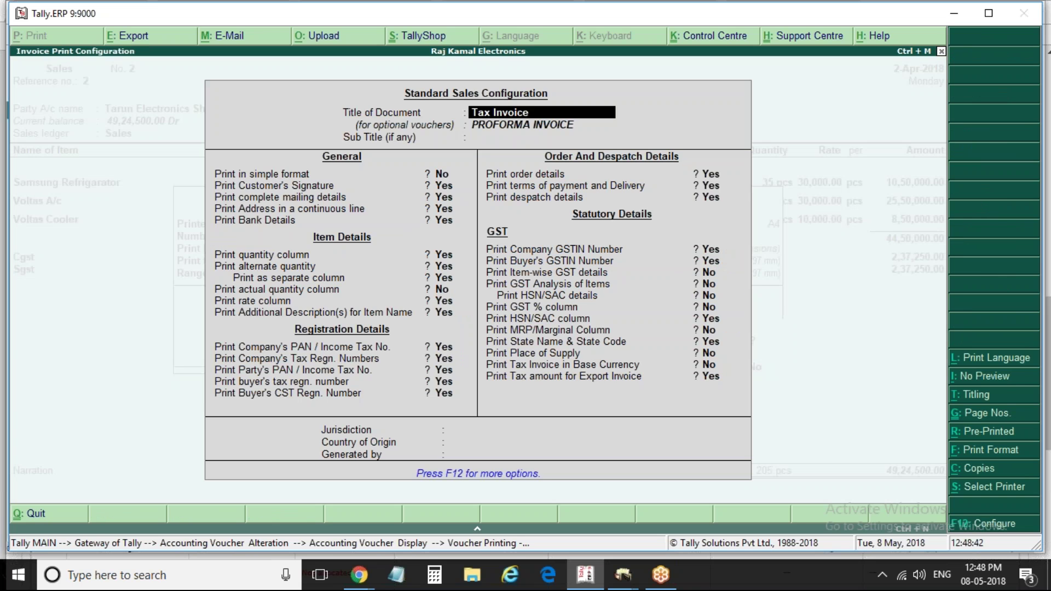
key("Return")
key("Return")
key("Return")
key("Return")
key("Return")
key("Return")
key("Return")
key("Return")
key("Return")
key("Return")
key("Return")
key("Return")
key("Return")
key("Return")
key("Return")
key("Return")
key("Return")
key("Return")
key("Return")
key("Return")
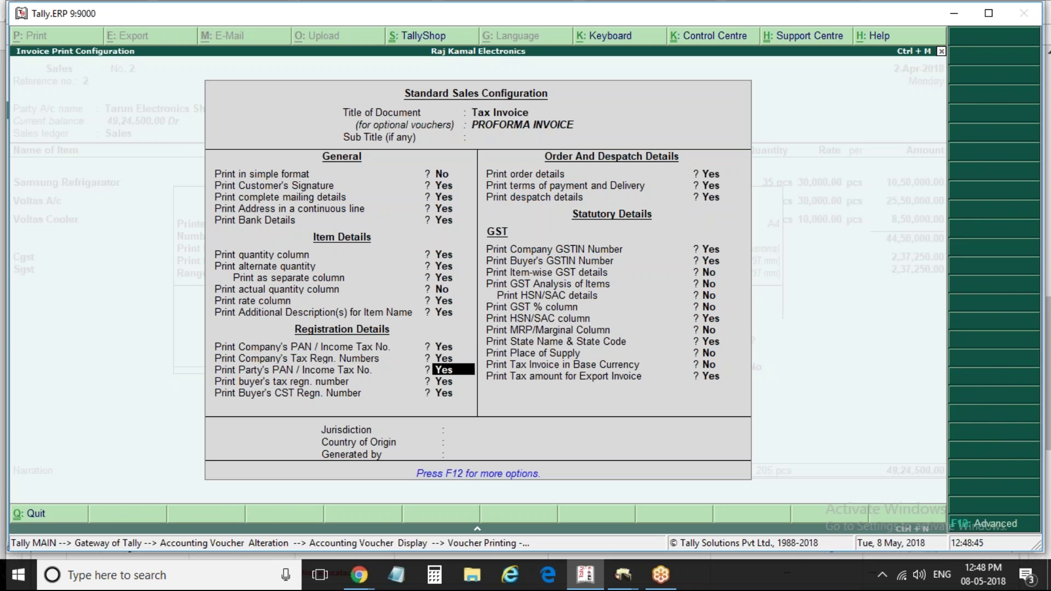
key("Return")
key("Return")
key("Return")
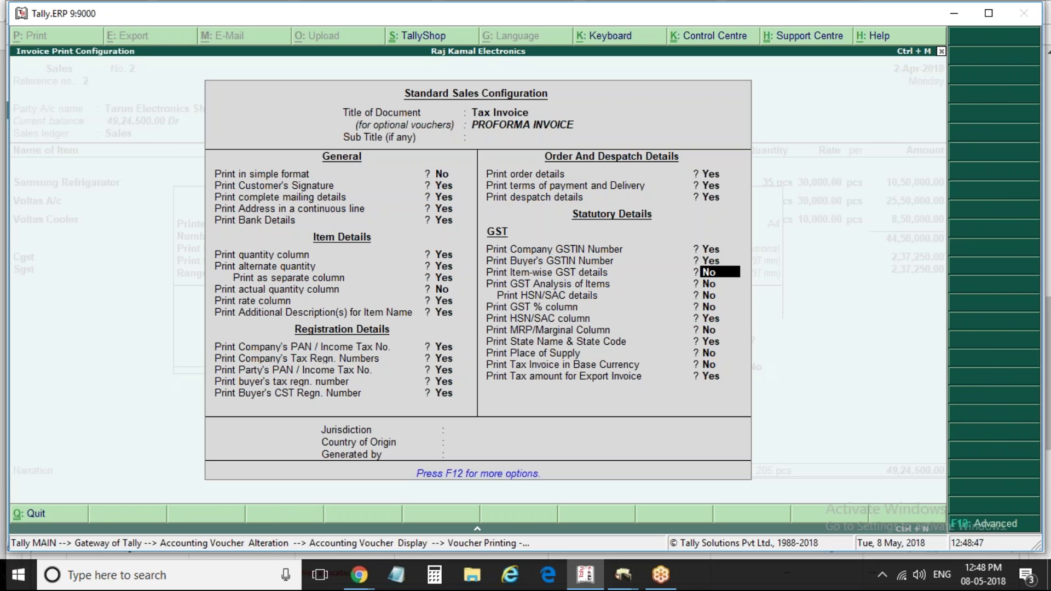
key("y")
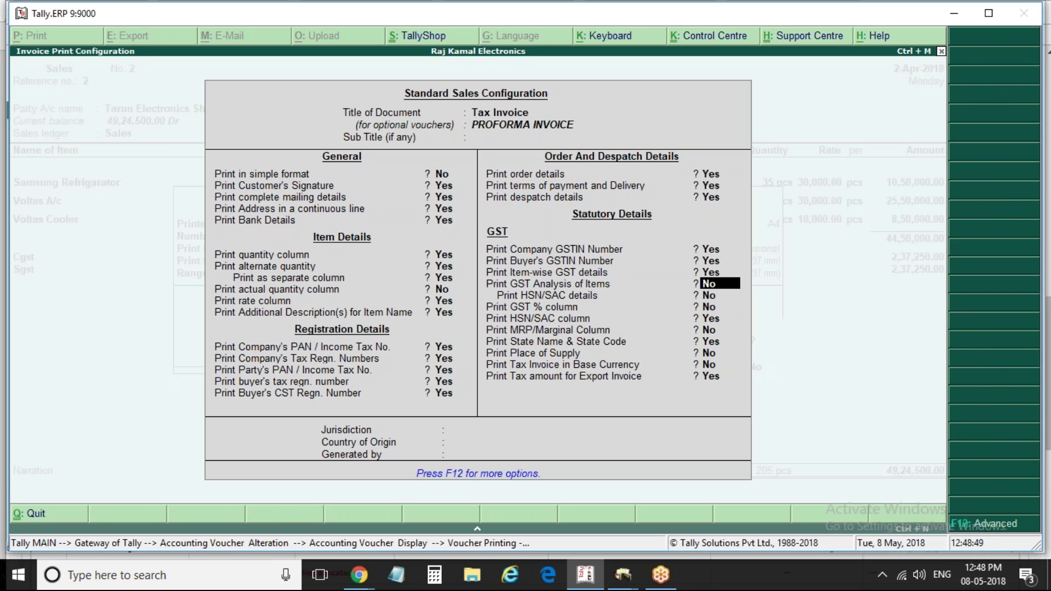
key("ctrl+a")
Preview the Tax Invoice zoomed to full window, then close it back to voucher No. 2
key("Return")
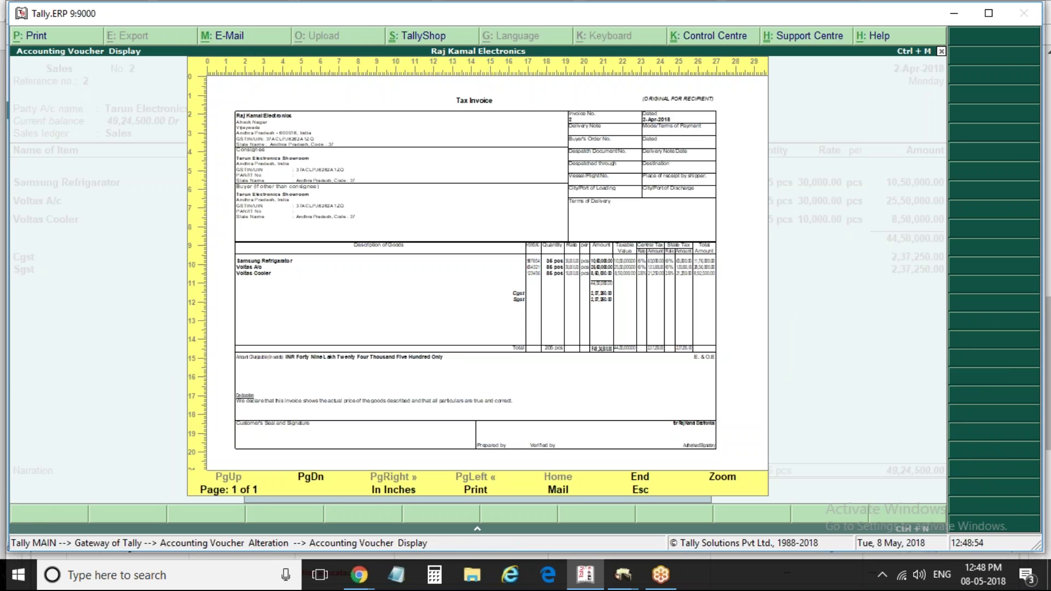
key("alt+z")
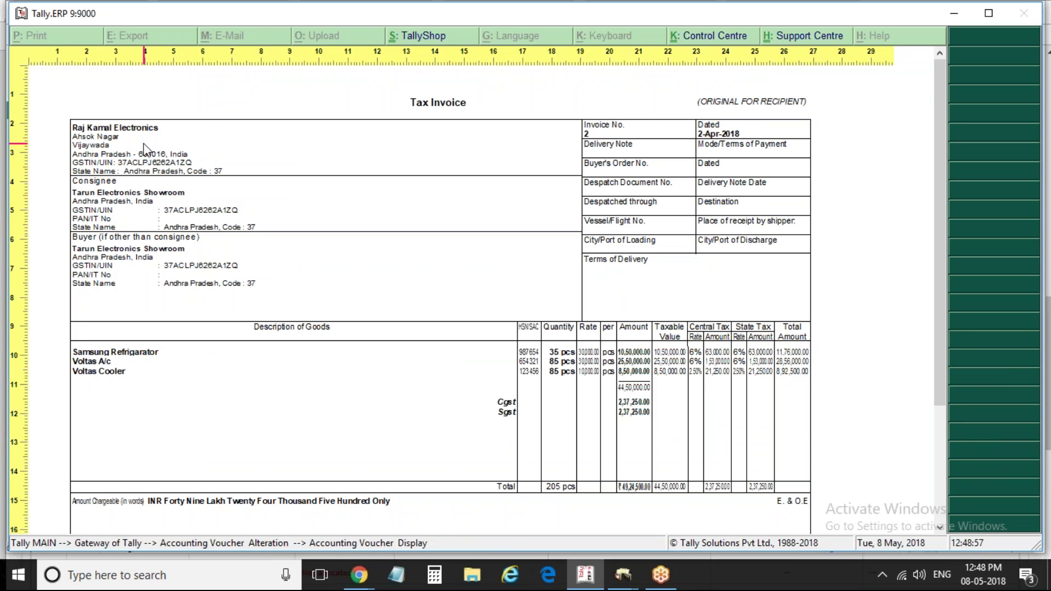
key("alt+z")
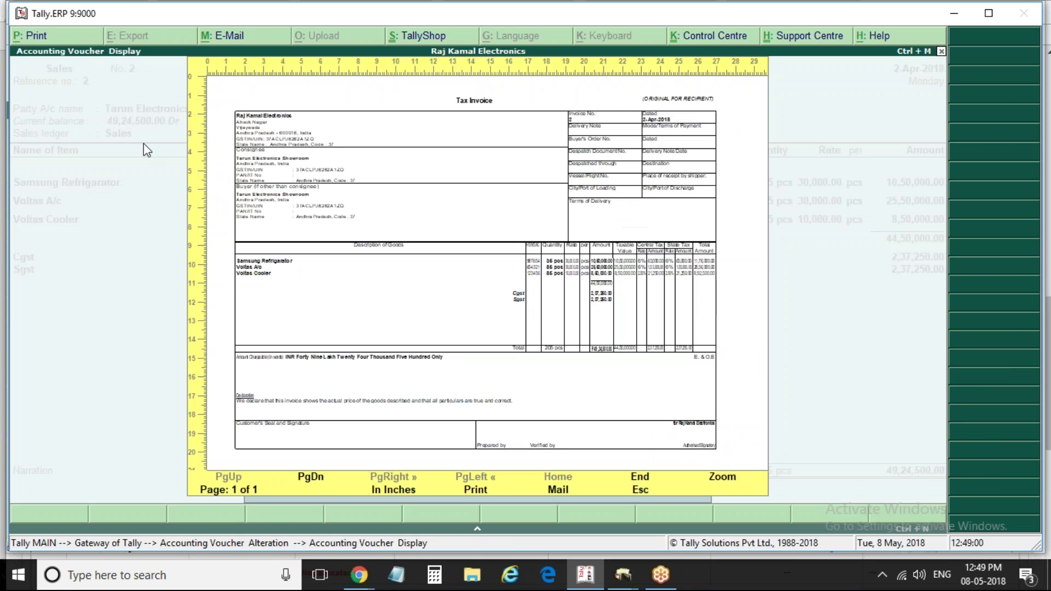
key("Escape")
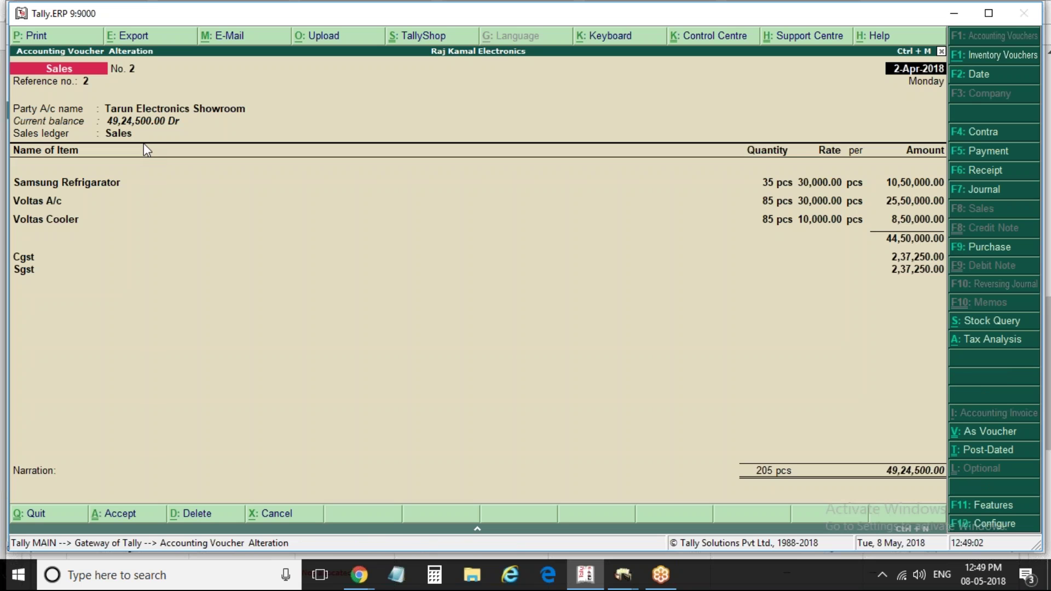
Bring up Voucher Printing and its list of printers, with Microsoft Print to PDF selected
key("alt+p")
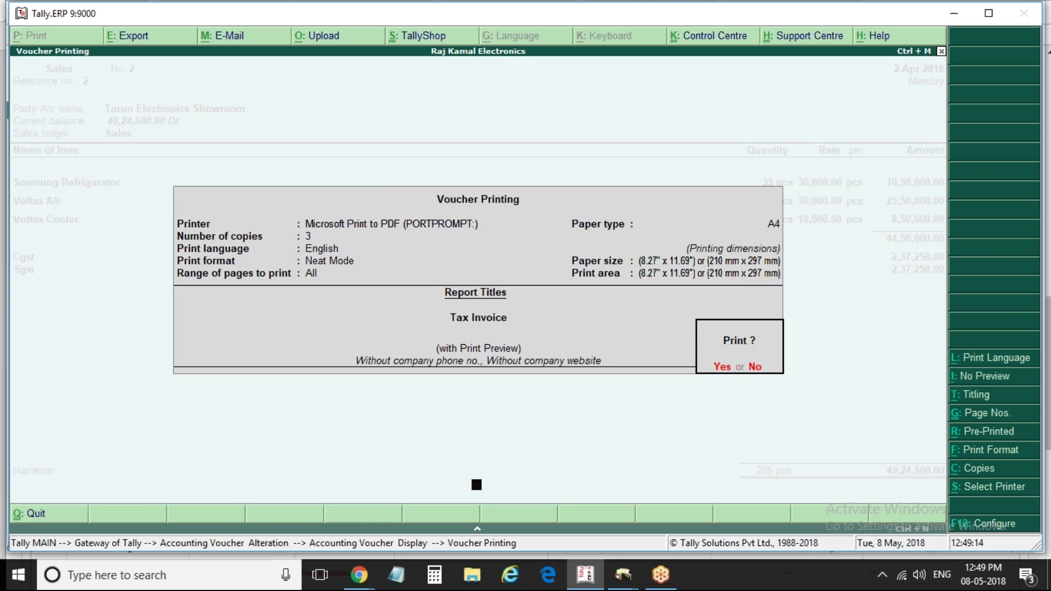
key("alt+s")
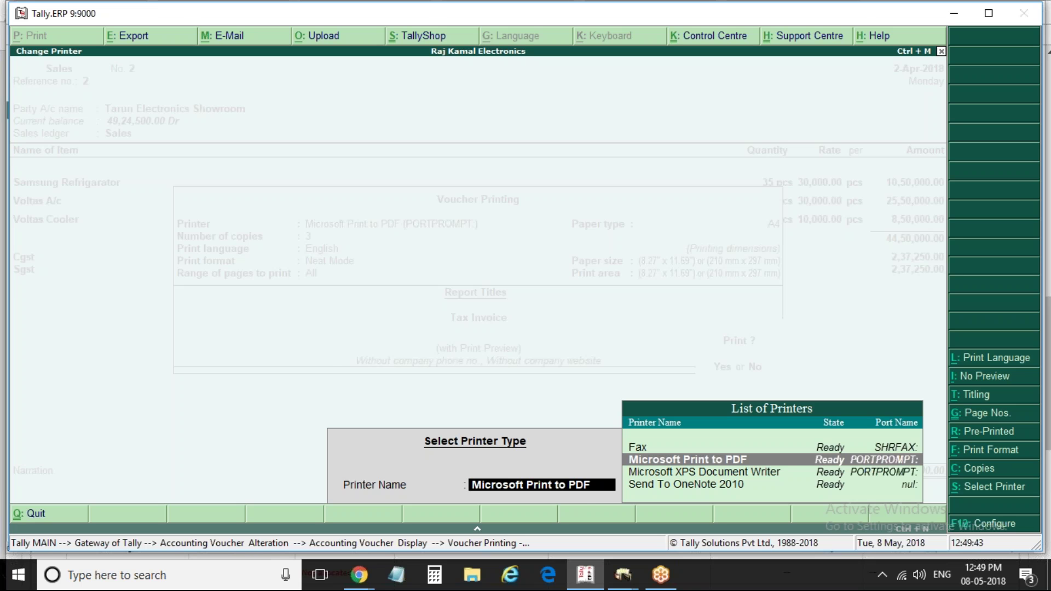
Set Microsoft Print to PDF to portrait orientation with Legal paper size
key("Return")
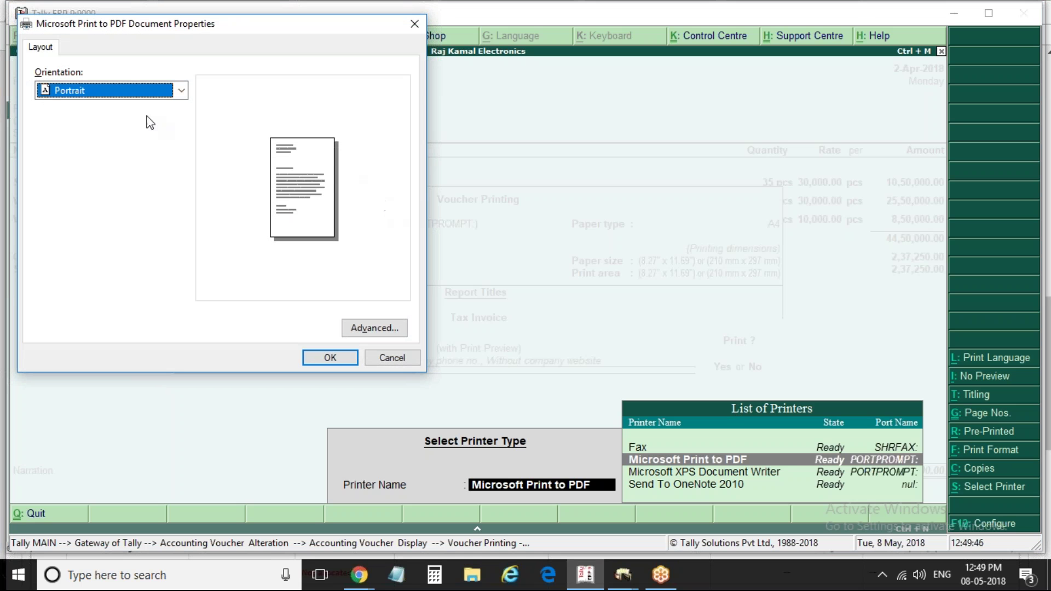
left_click(181, 90)
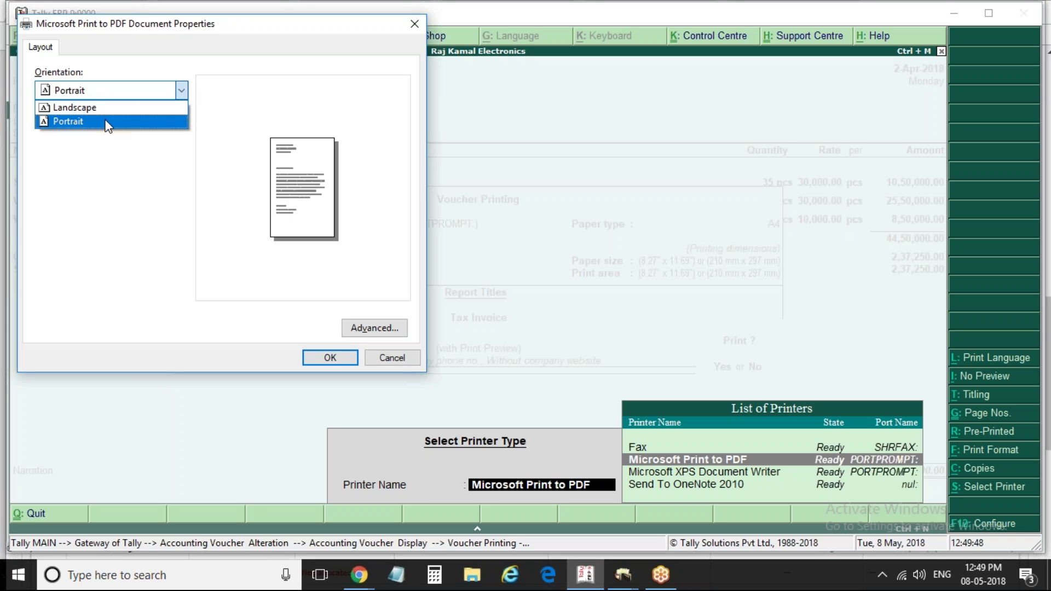
left_click(364, 330)
left_click(364, 330)
left_click(211, 118)
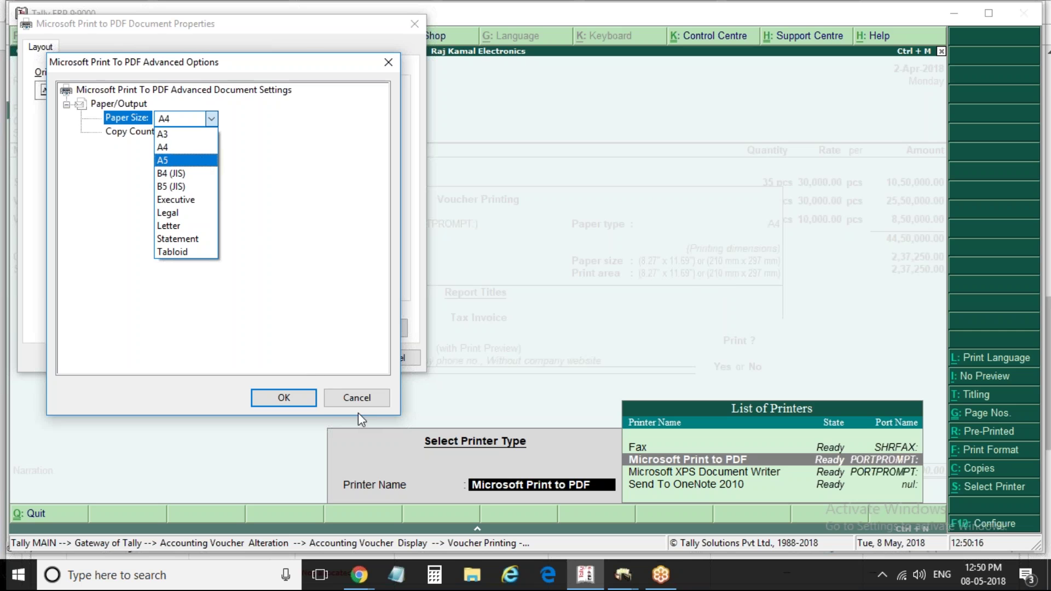
left_click(349, 398)
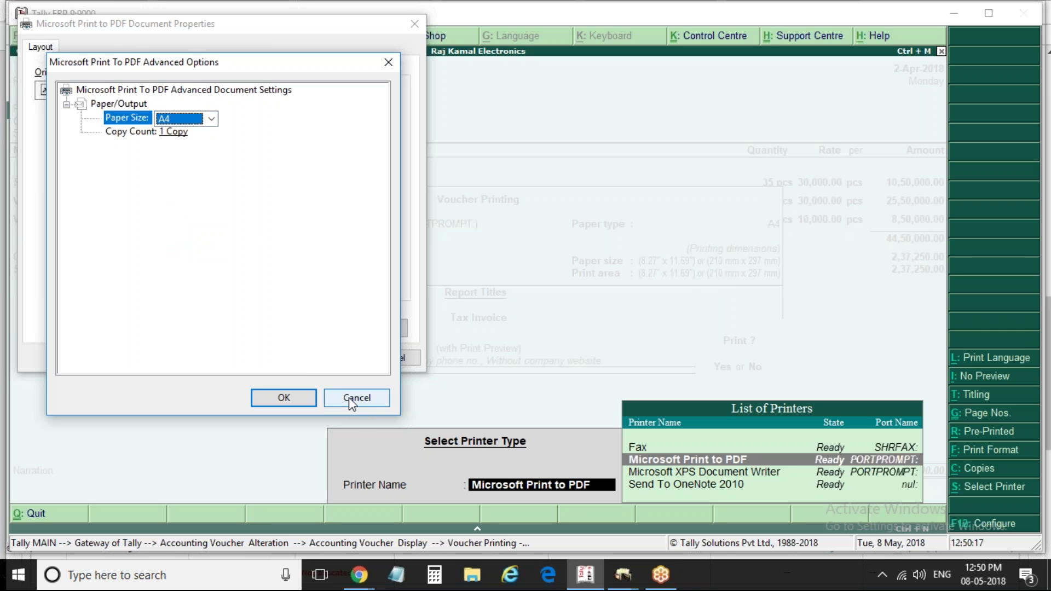
left_click(213, 118)
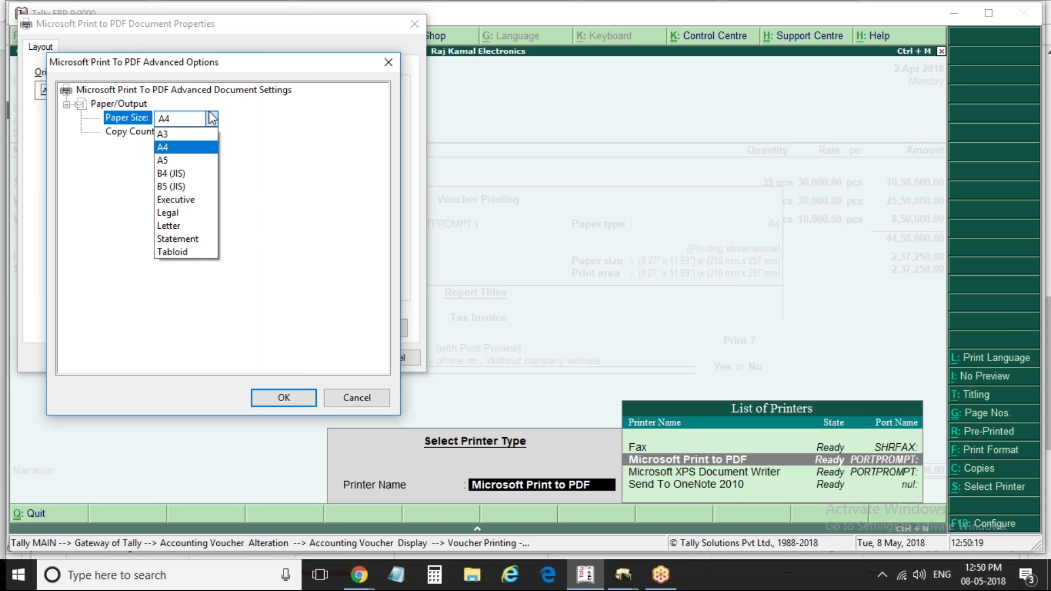
left_click(174, 212)
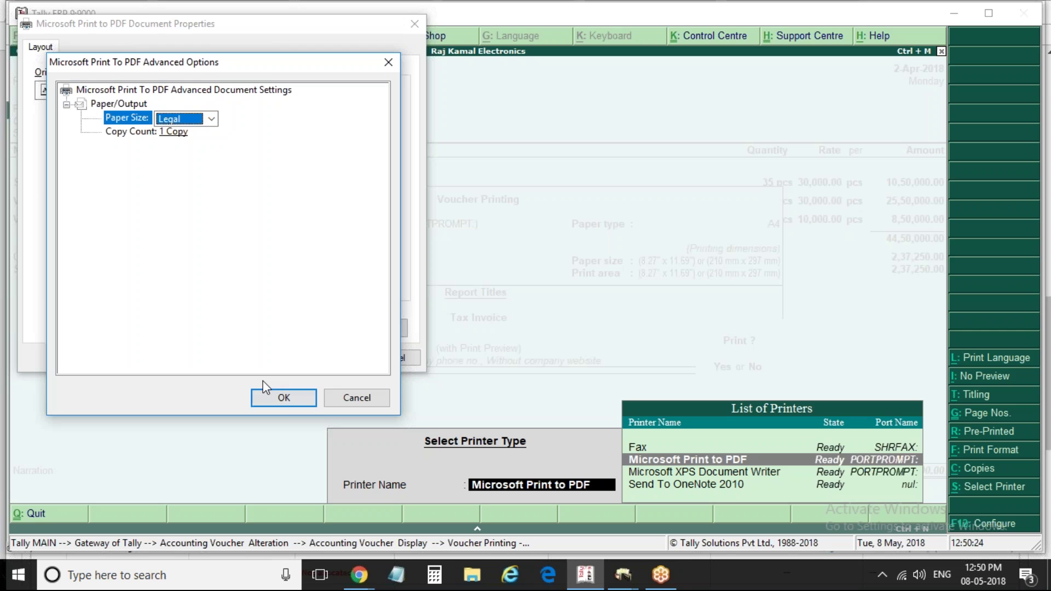
left_click(273, 397)
left_click(324, 357)
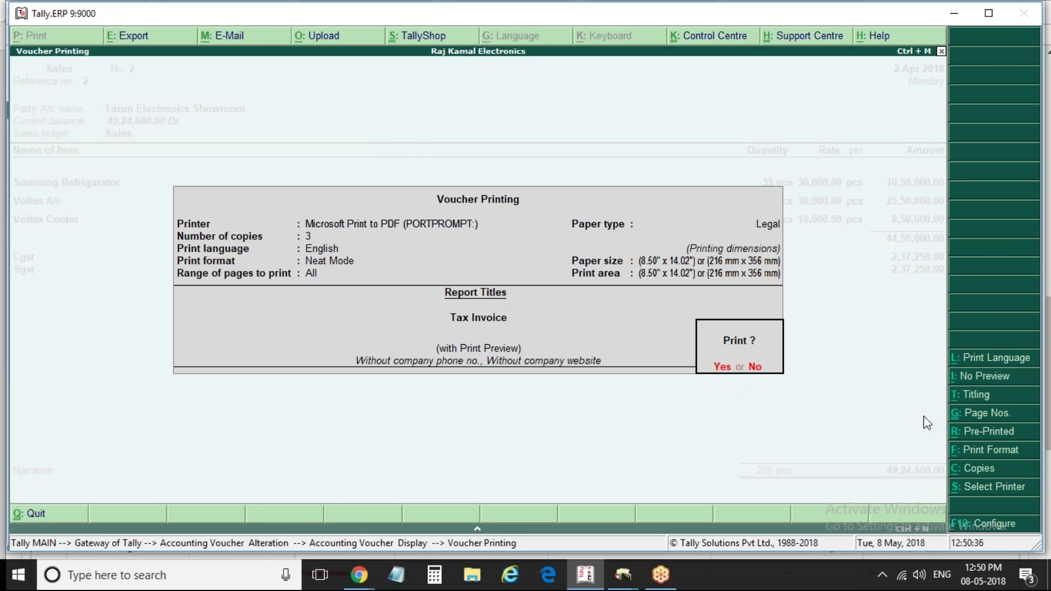
Change the number of copies to 2 for the Tax Invoice printout
left_click(969, 470)
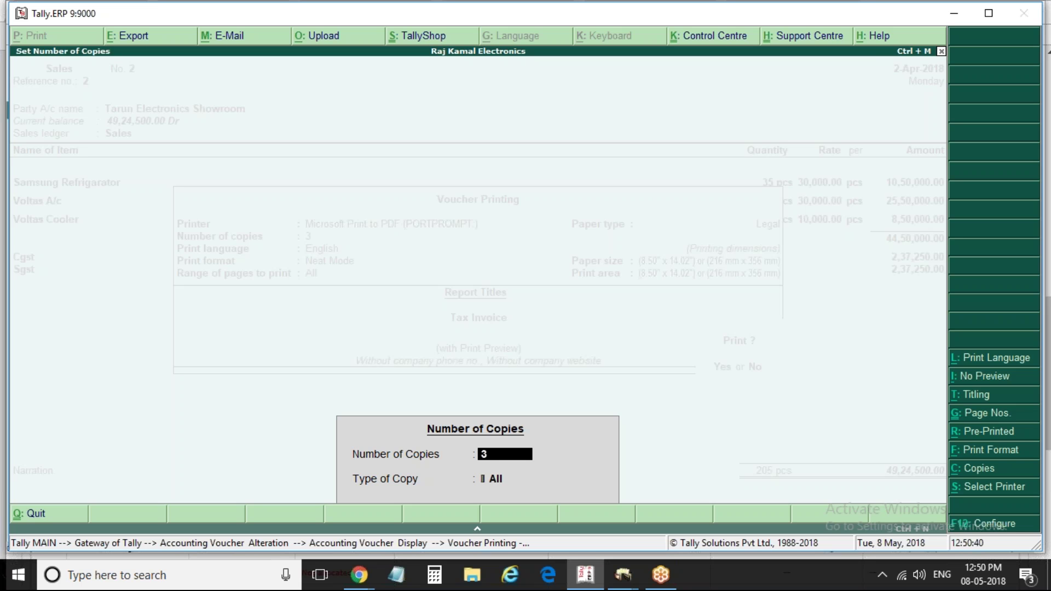
type("1")
key("Return")
key("BackSpace")
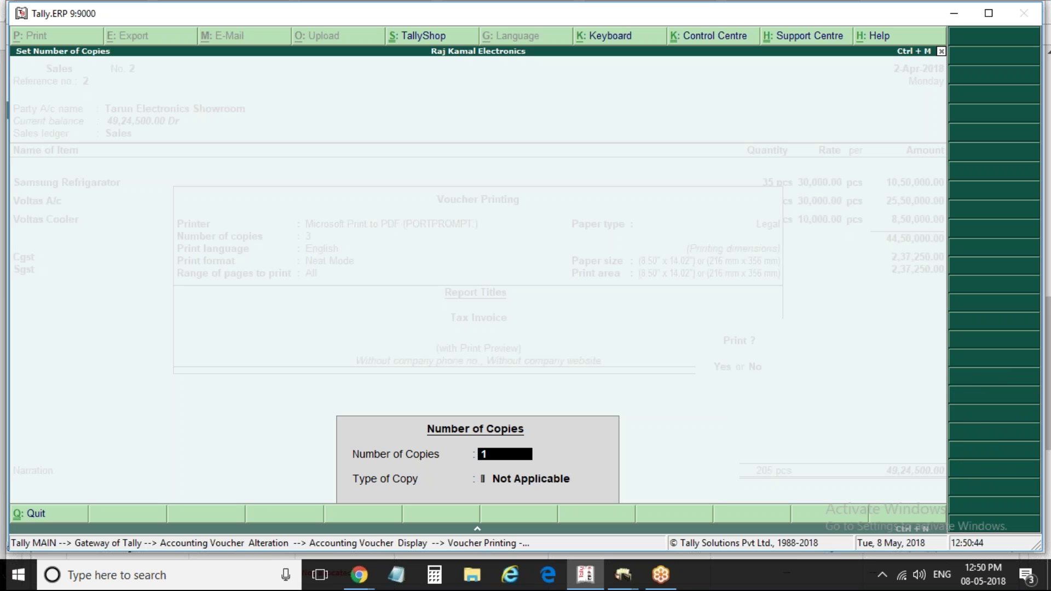
type("2")
key("Return")
key("Return")
key("Return")
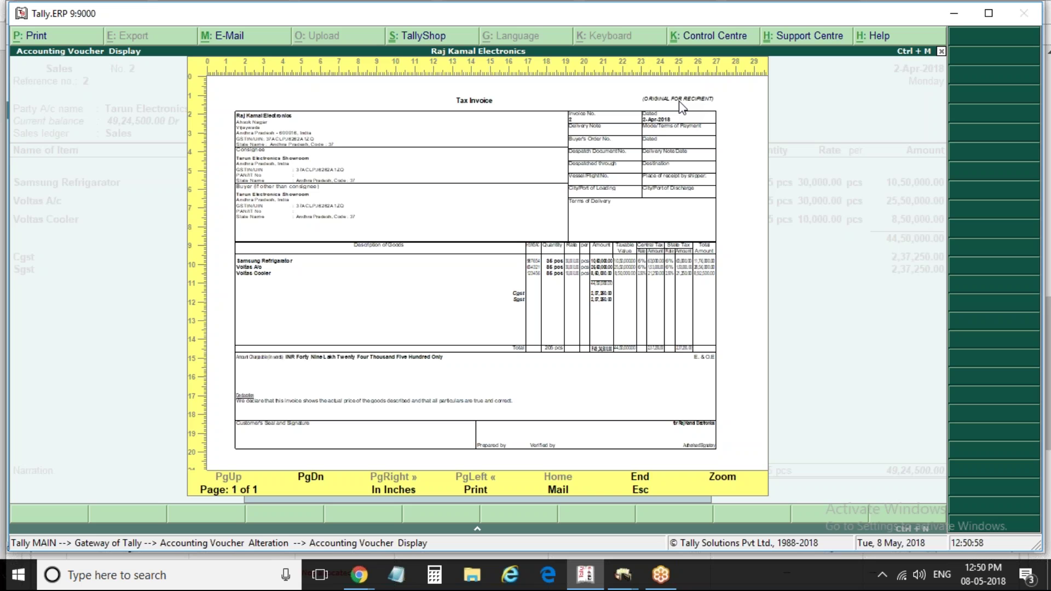
View the DUPLICATE FOR TRANSPORTER page, then return to Voucher Printing keeping 3 copies
key("Page_Down")
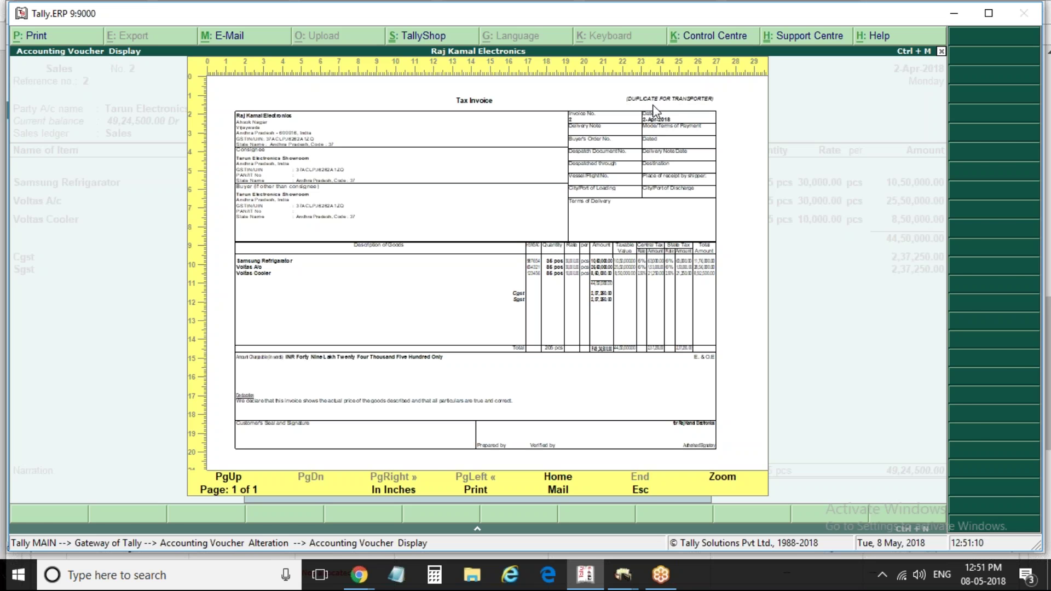
key("Escape")
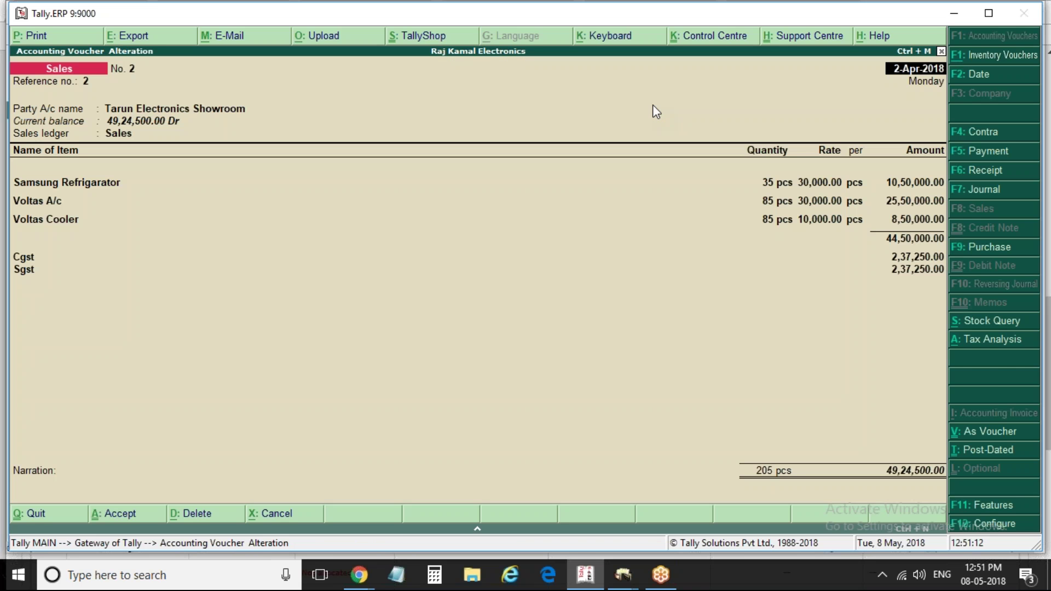
key("alt+p")
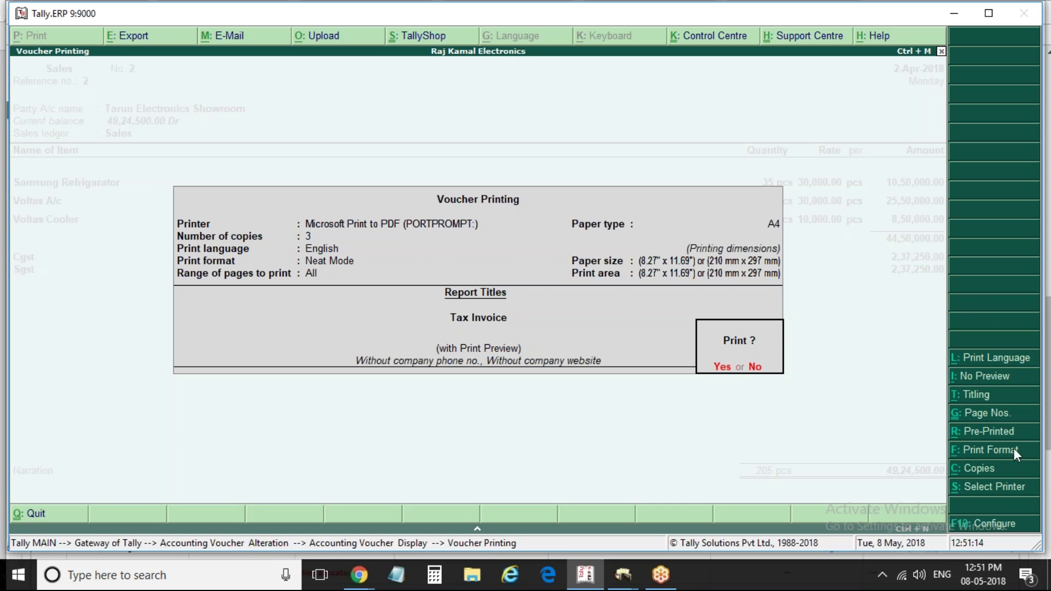
left_click(1013, 470)
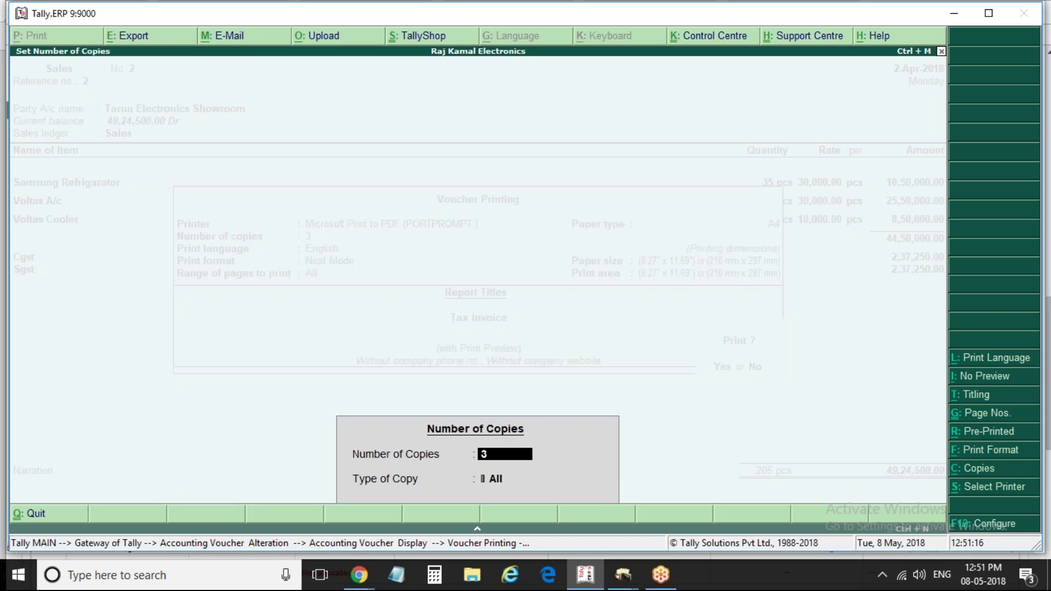
key("Return")
key("Return")
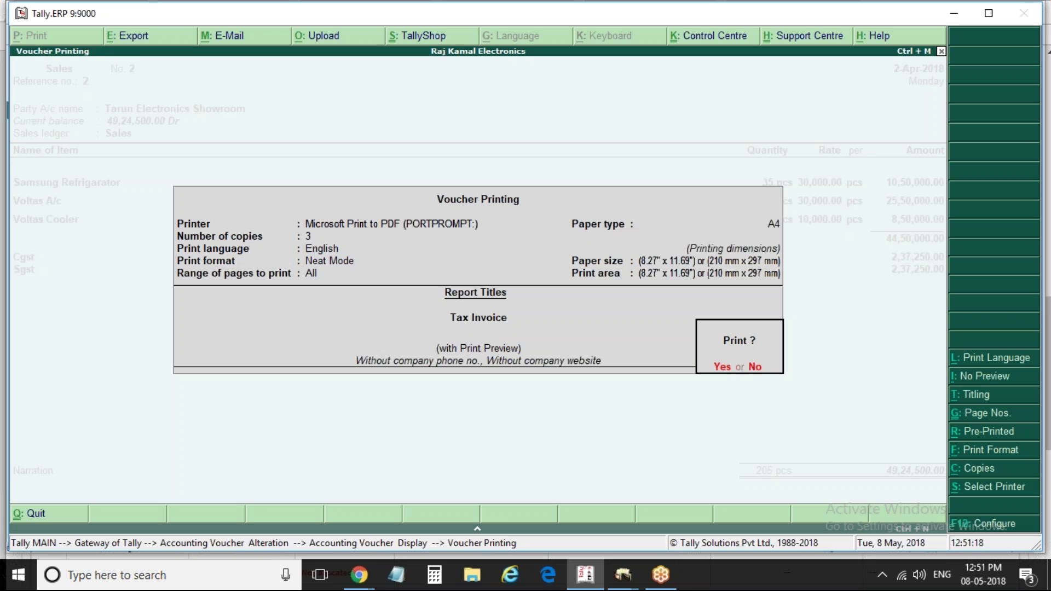
key("Return")
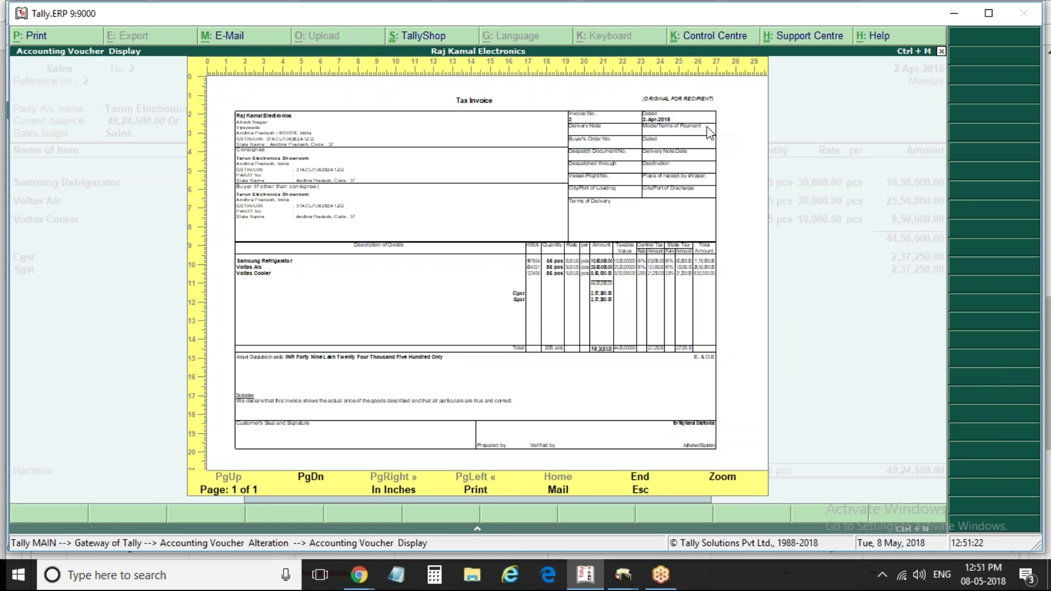
left_click(723, 482)
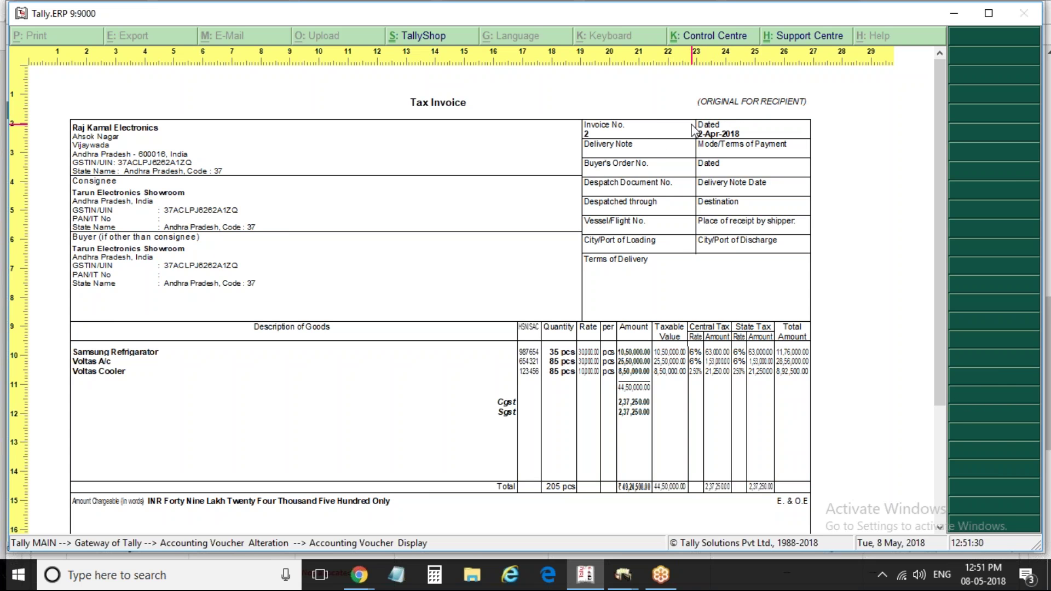
left_click(943, 528)
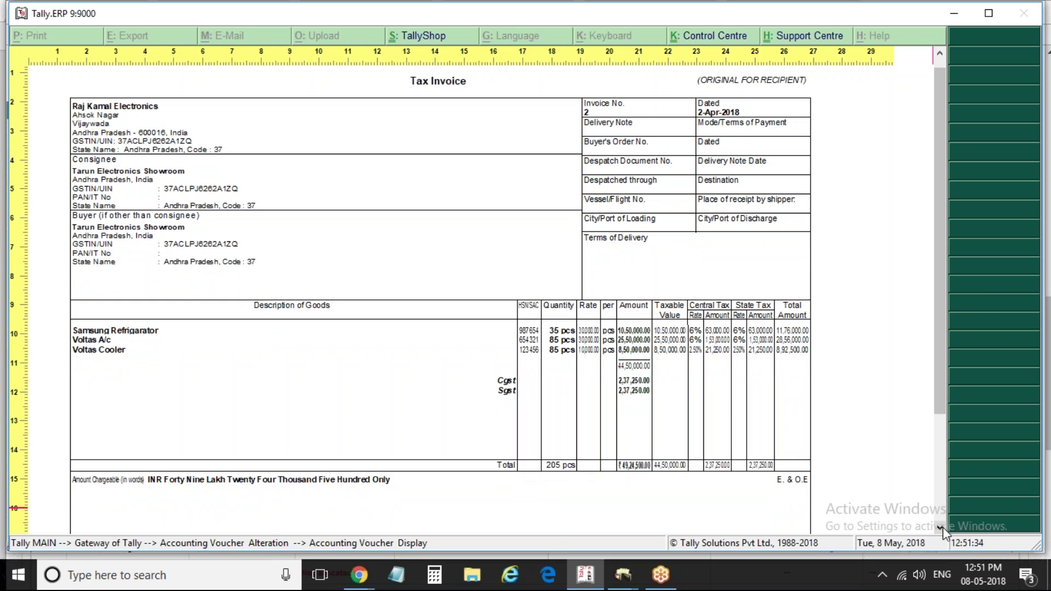
left_click(943, 527)
left_click(942, 527)
left_click(943, 527)
left_click(943, 527)
left_click(943, 527)
left_click(943, 527)
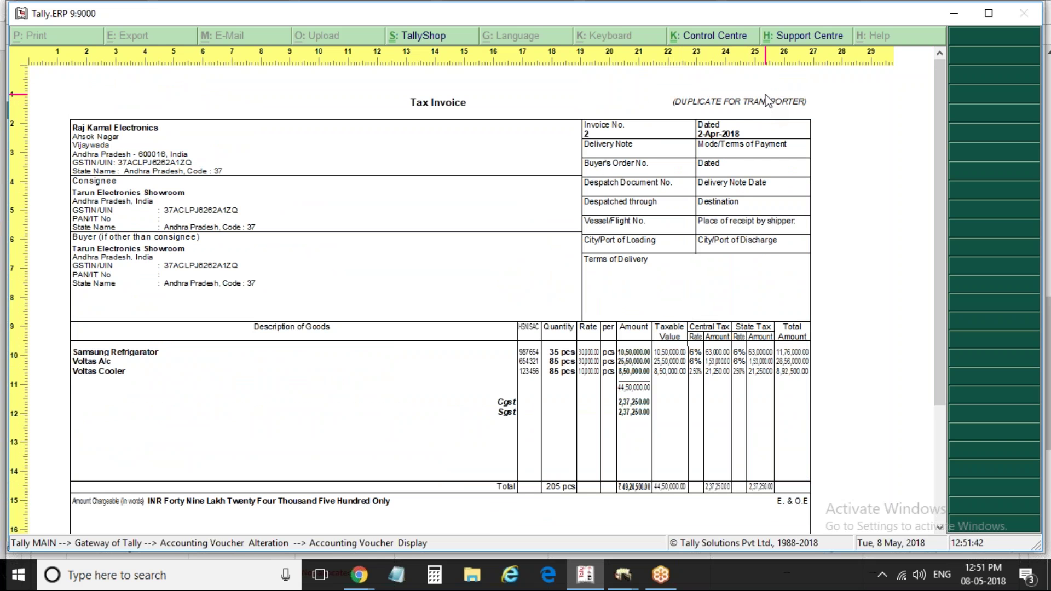
scroll(768, 101, "down", 1)
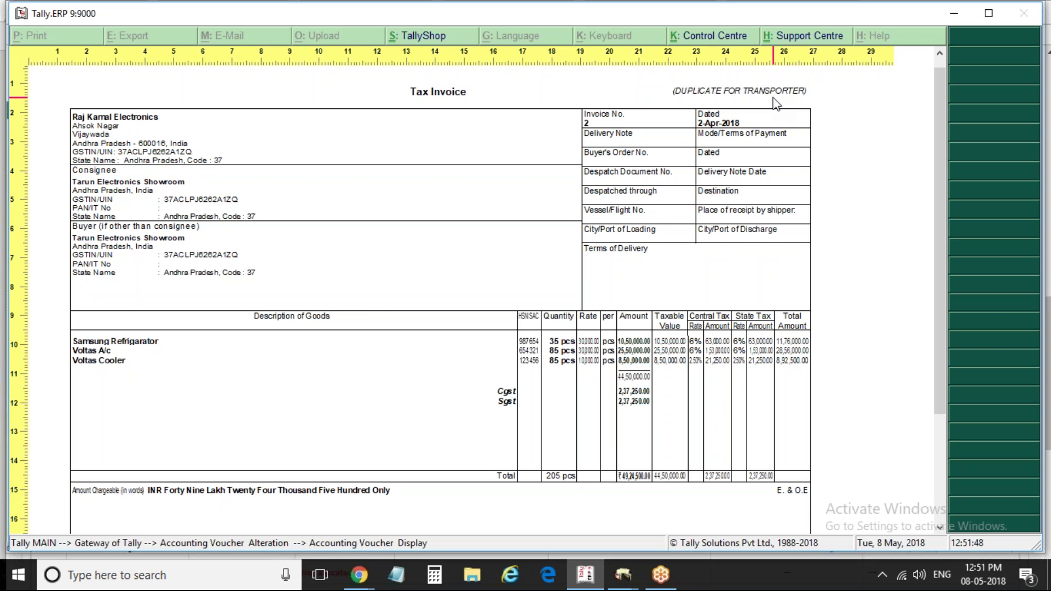
scroll(776, 102, "up", 1)
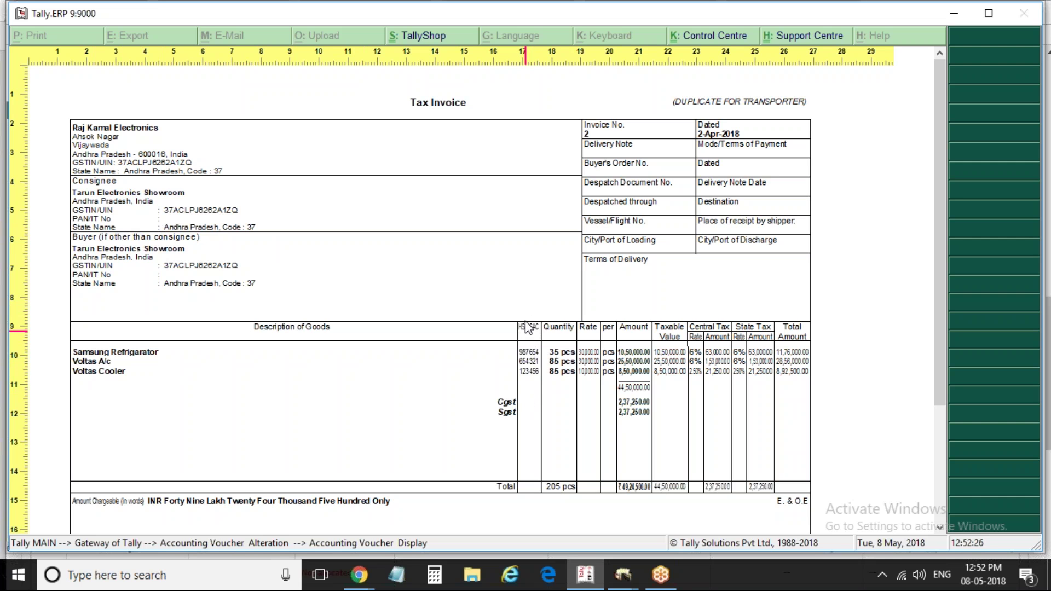
Set Print Item-wise GST details to No in the Tax Invoice print configuration
key("Escape")
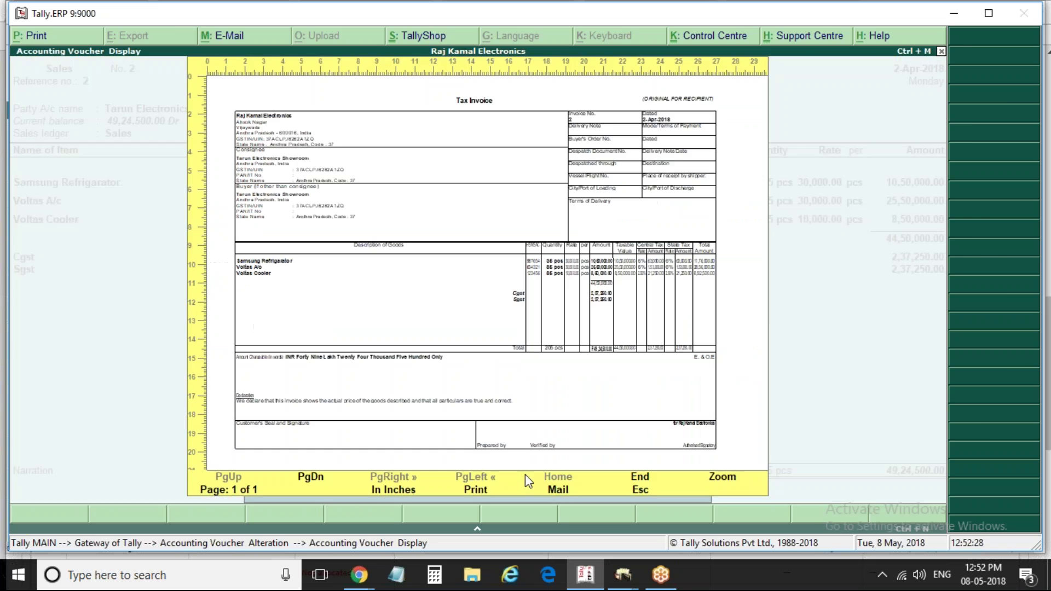
key("Escape")
key("alt+p")
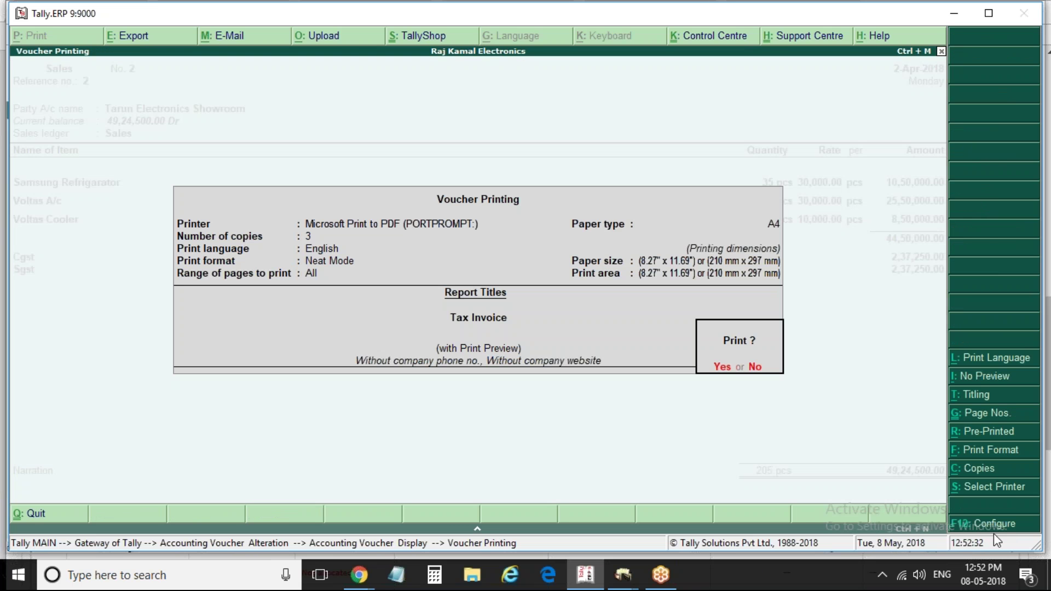
key("F12")
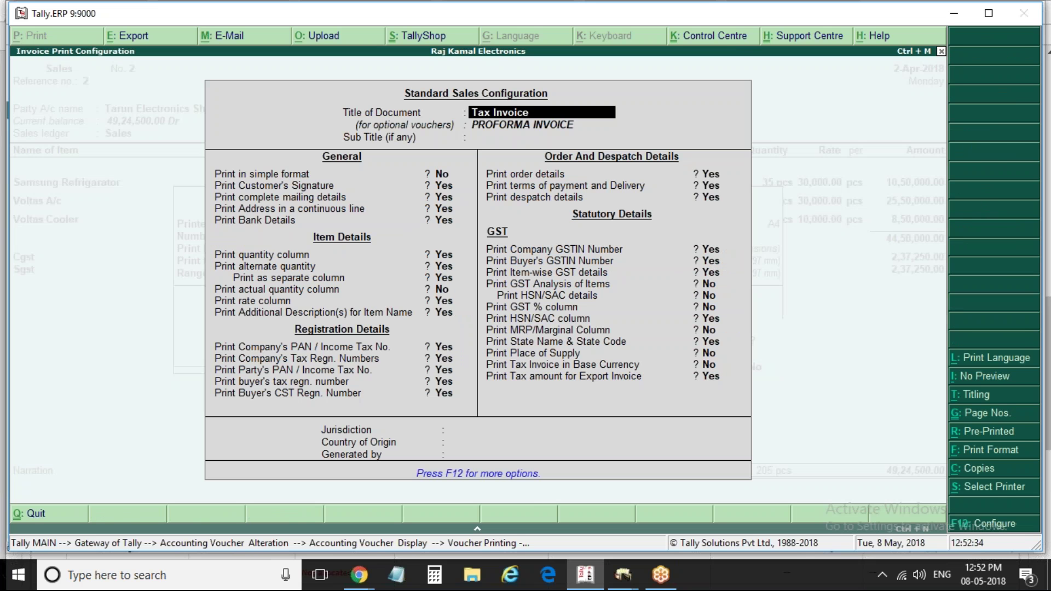
key("Return")
key("Return")
key("Return")
key("Return")
key("Return")
key("Return")
key("Return")
key("Return")
key("Return")
key("Return")
key("Return")
key("Return")
key("Return")
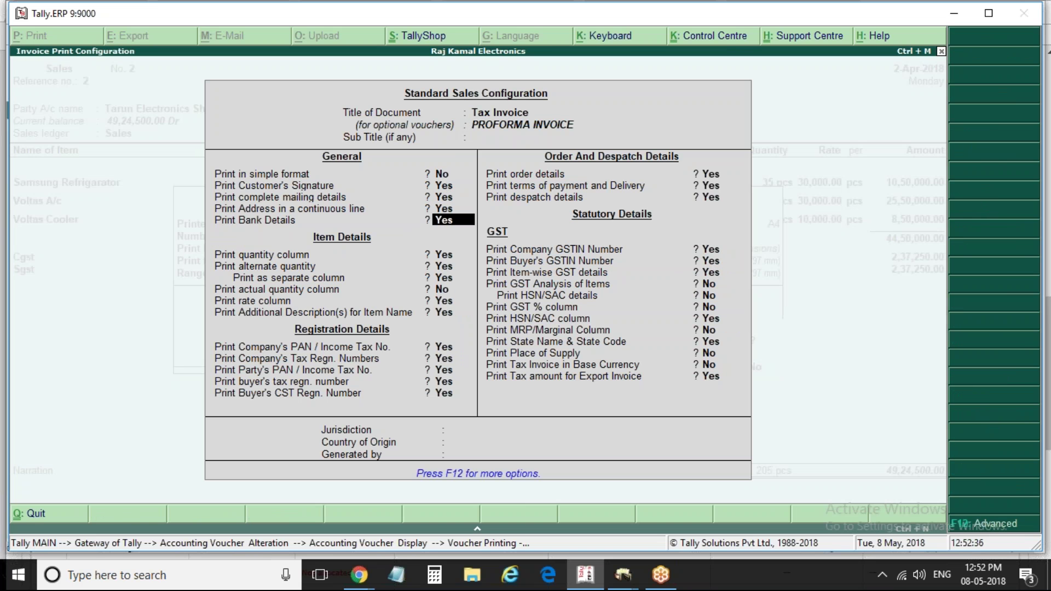
key("Return")
key("Return")
key("Return")
key("Return")
key("Return")
key("Return")
key("Return")
key("Return")
key("Return")
key("Return")
key("Return")
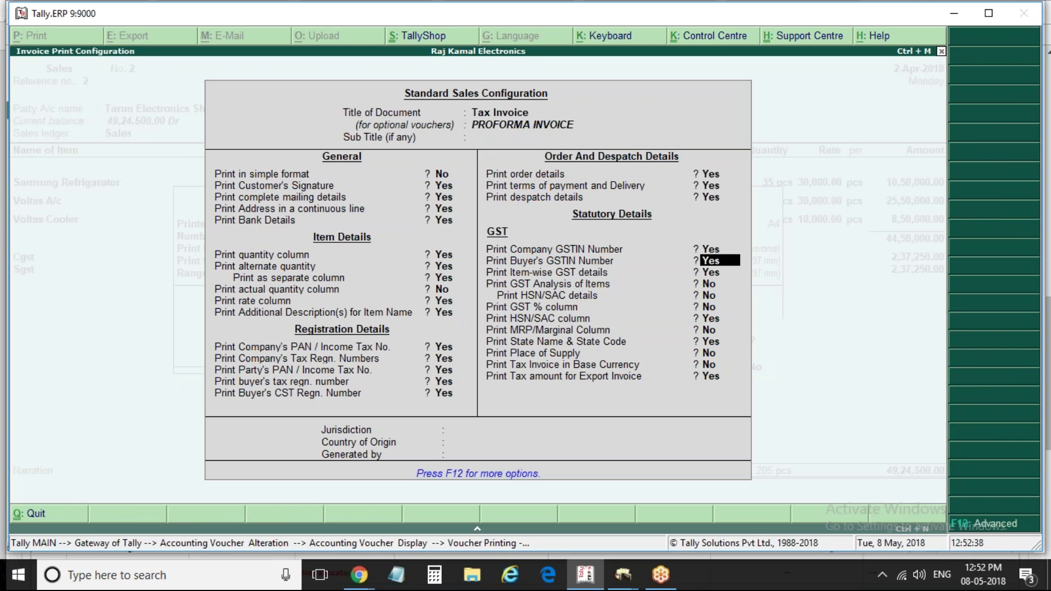
type("n")
key("Return")
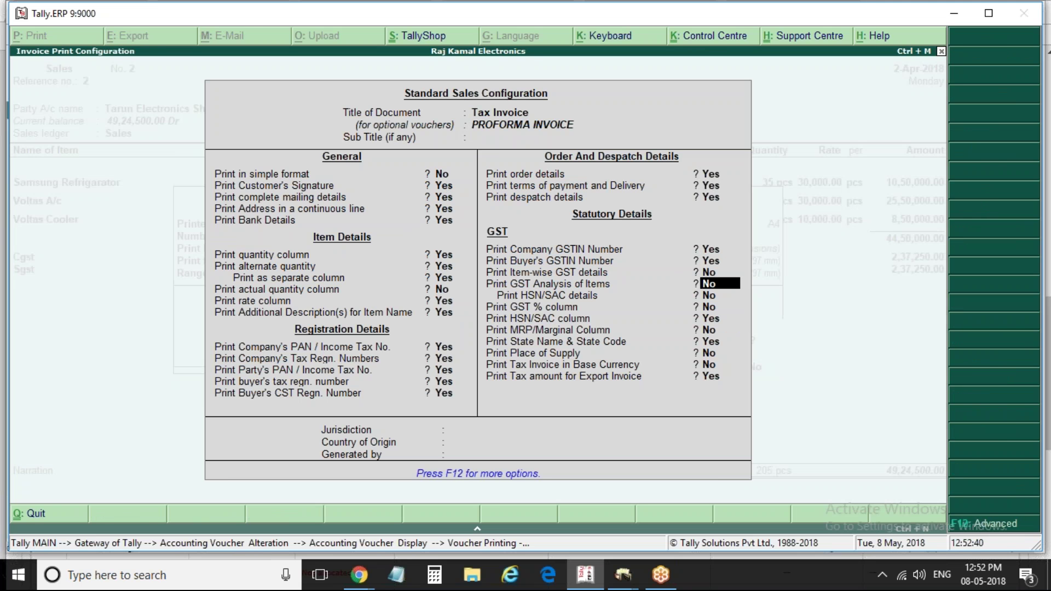
Preview the invoice without item-wise GST details, then return to the Voucher Printing prompt
key("ctrl+a")
key("Return")
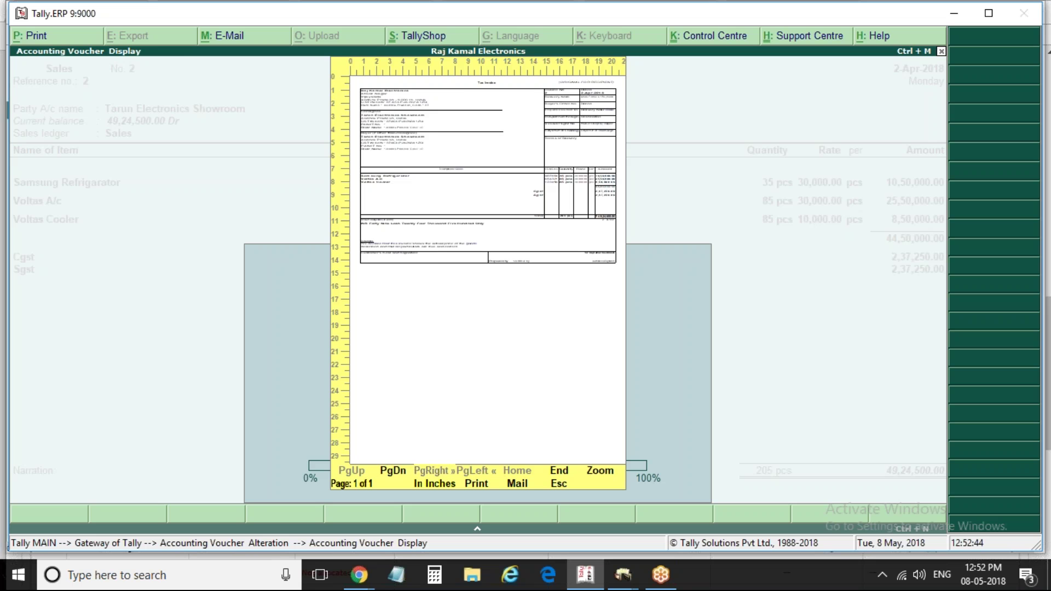
key("alt+z")
mouse_move(623, 575)
key("Escape")
key("Escape")
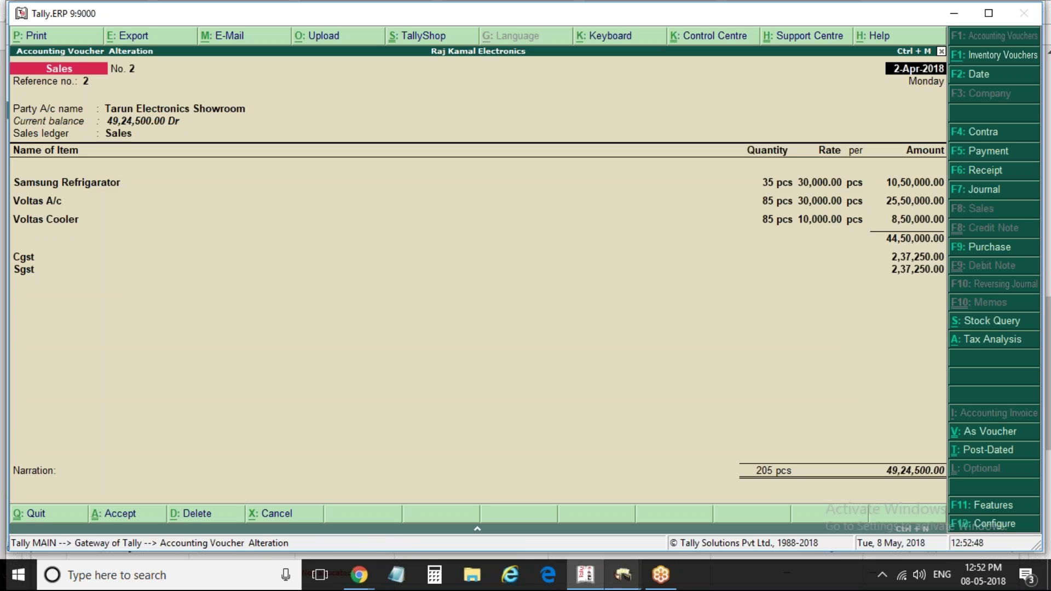
key("alt+p")
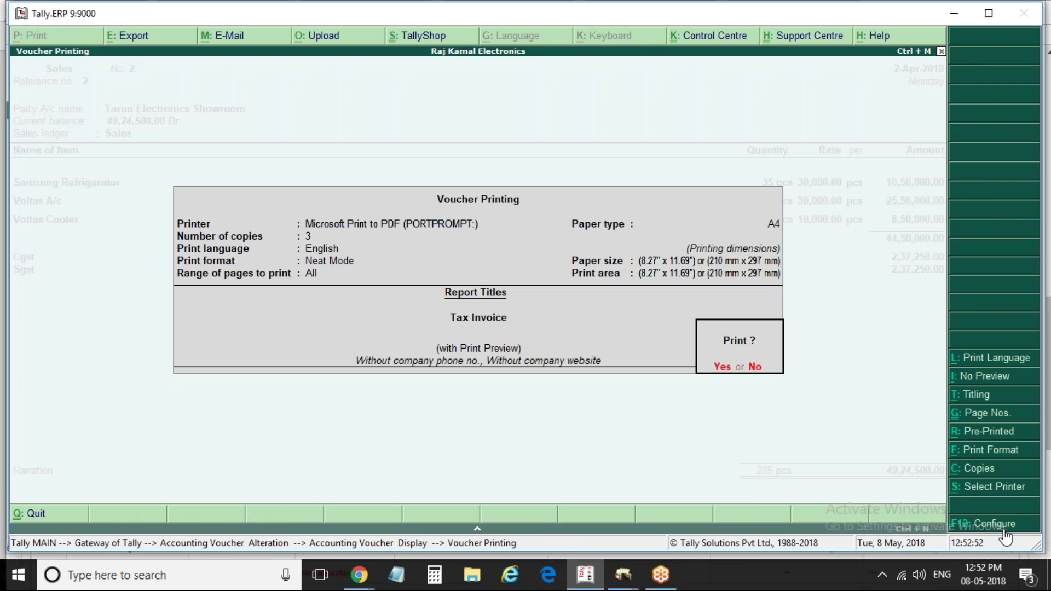
Set the invoice height to 13 and width to 10 inches for both formats, then preview it
key("F12")
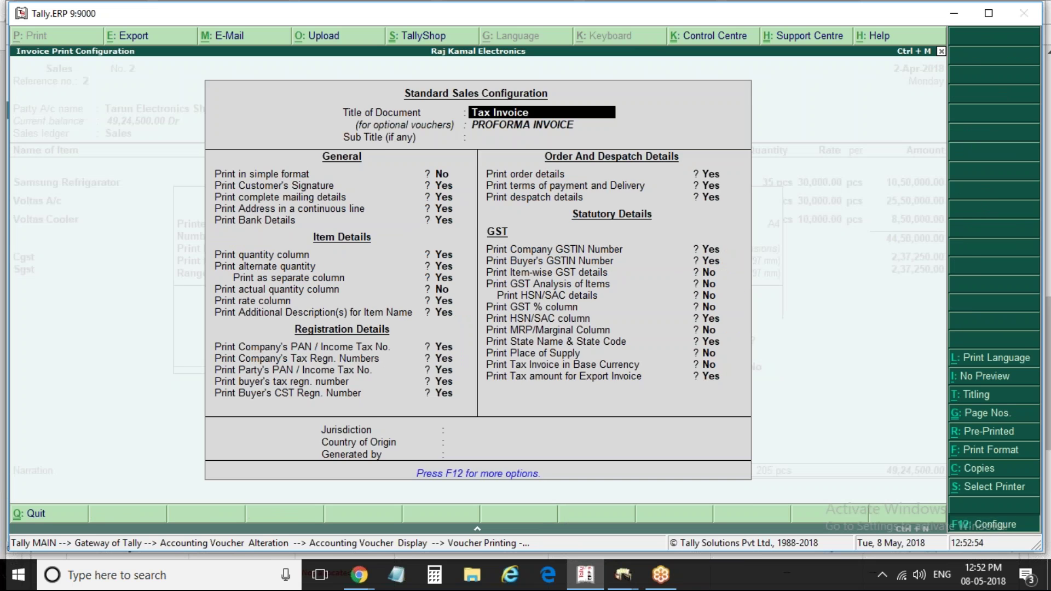
key("F12")
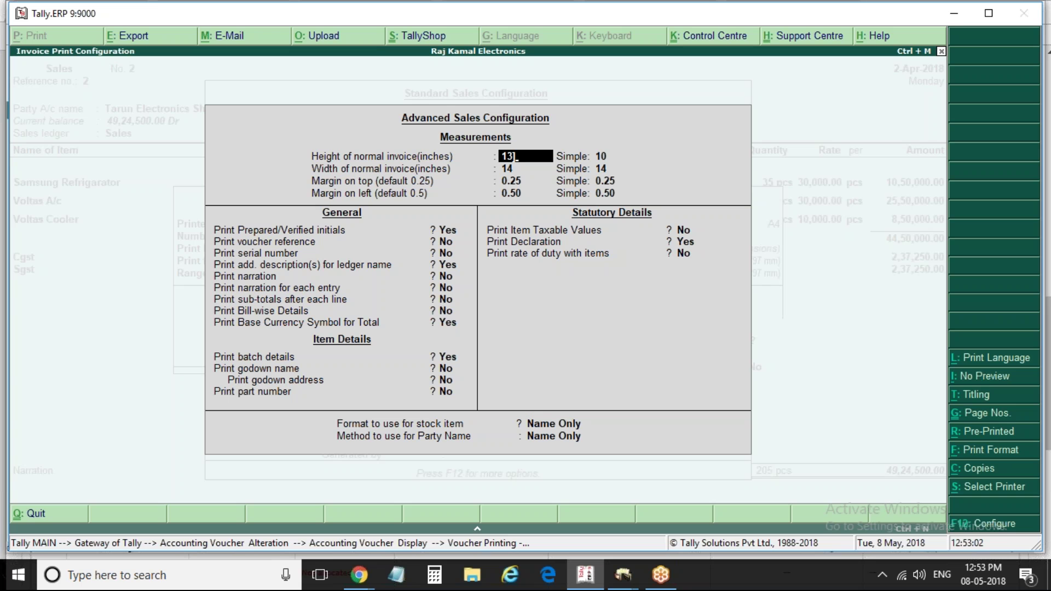
key("Return")
type("1")
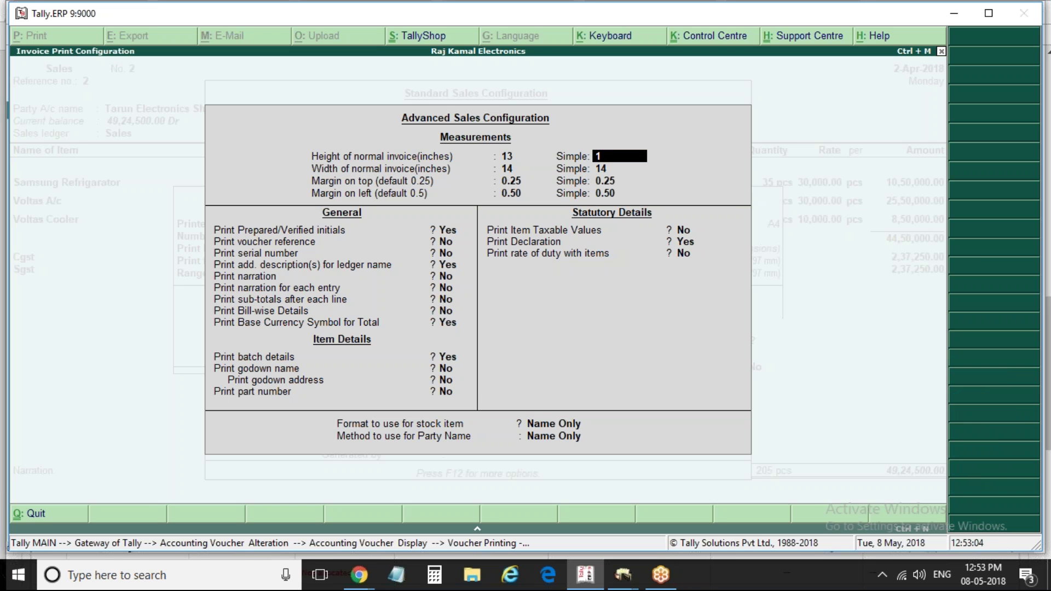
type("3")
key("Return")
type("10")
key("Return")
type("10")
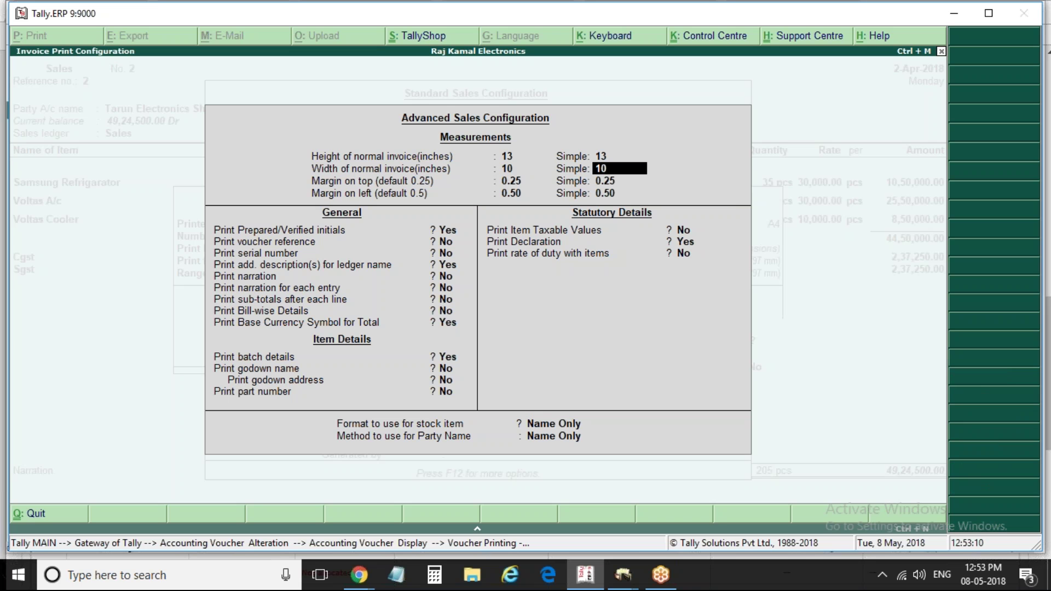
key("Return")
key("ctrl+a")
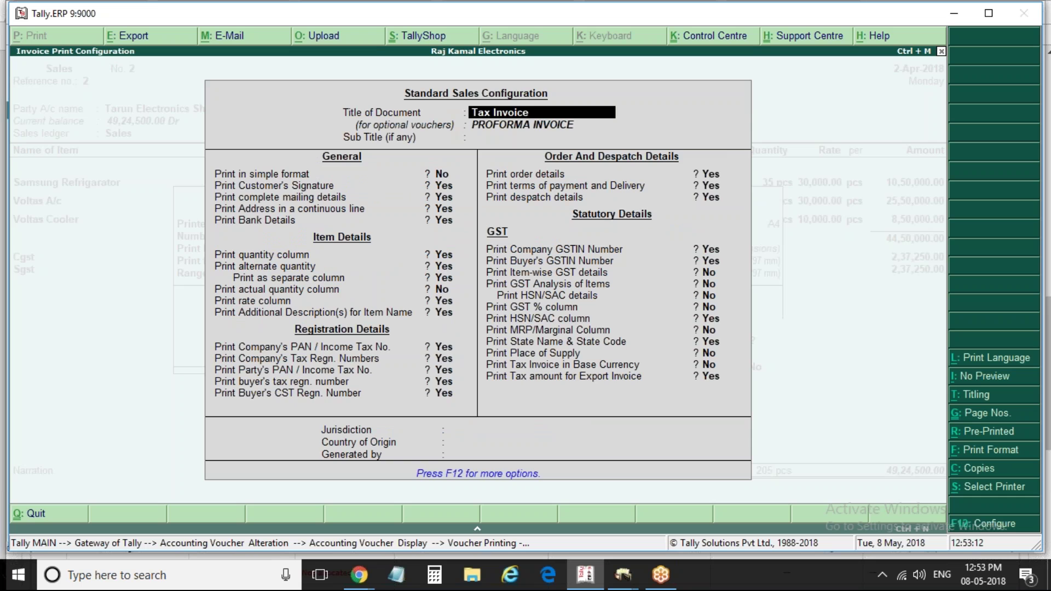
key("ctrl+a")
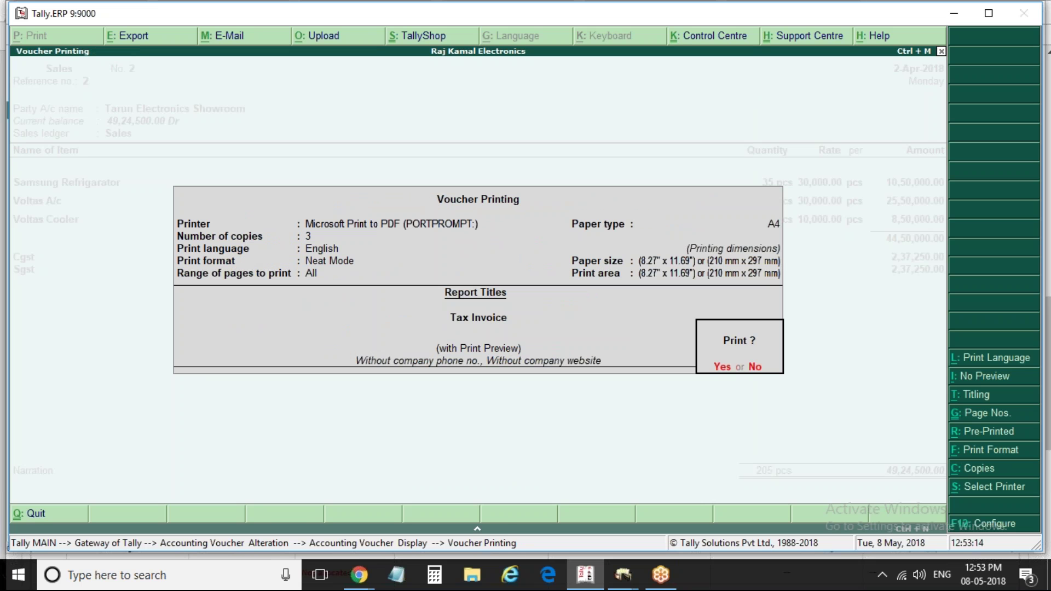
key("Return")
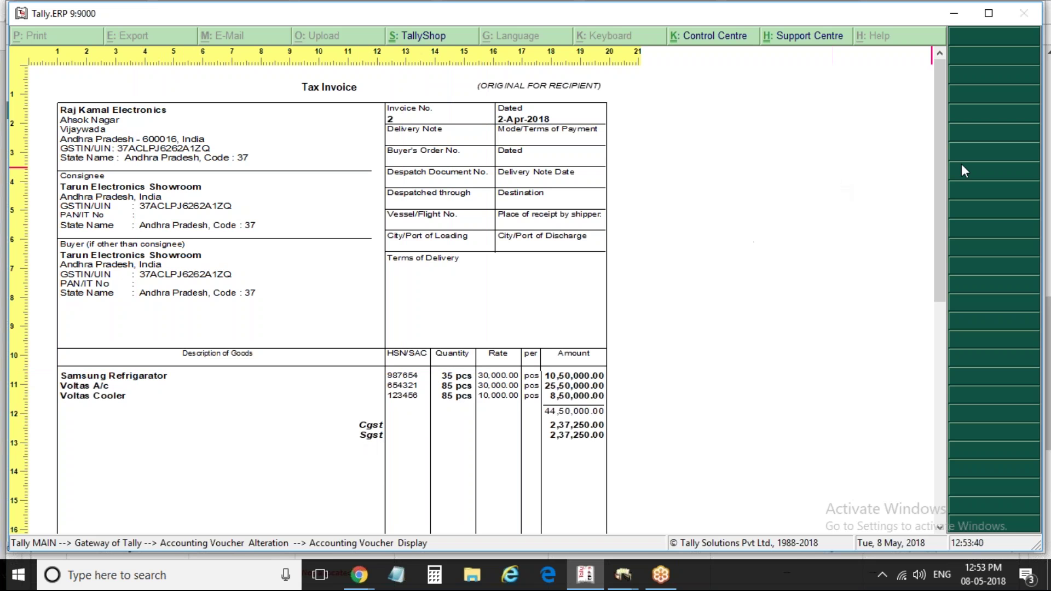
Scroll through the narrower Tax Invoice preview, then close it back to voucher No. 2
left_click_drag(940, 163, 932, 337)
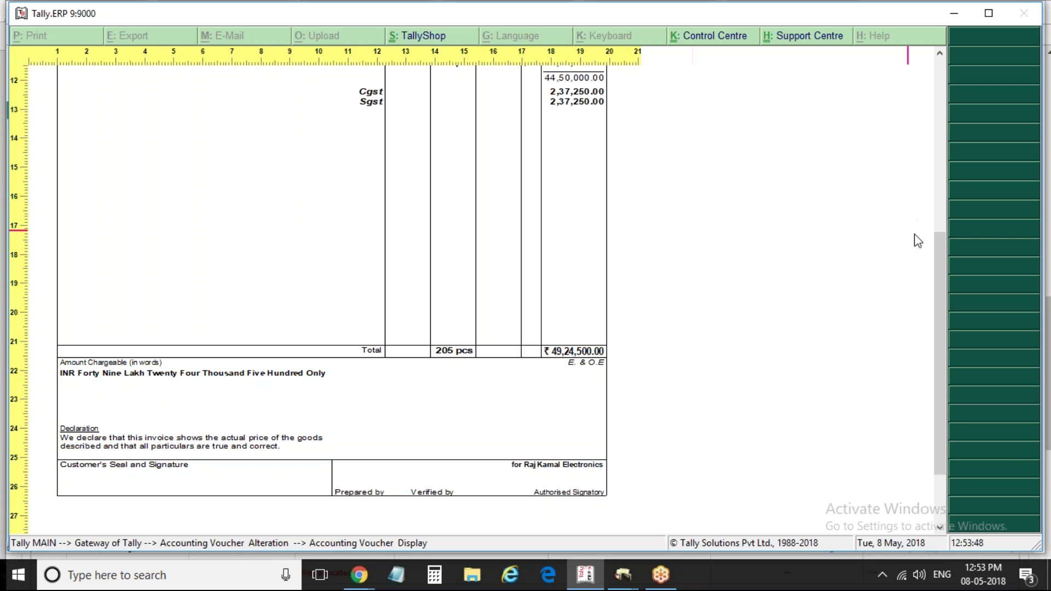
left_click_drag(942, 250, 944, 224)
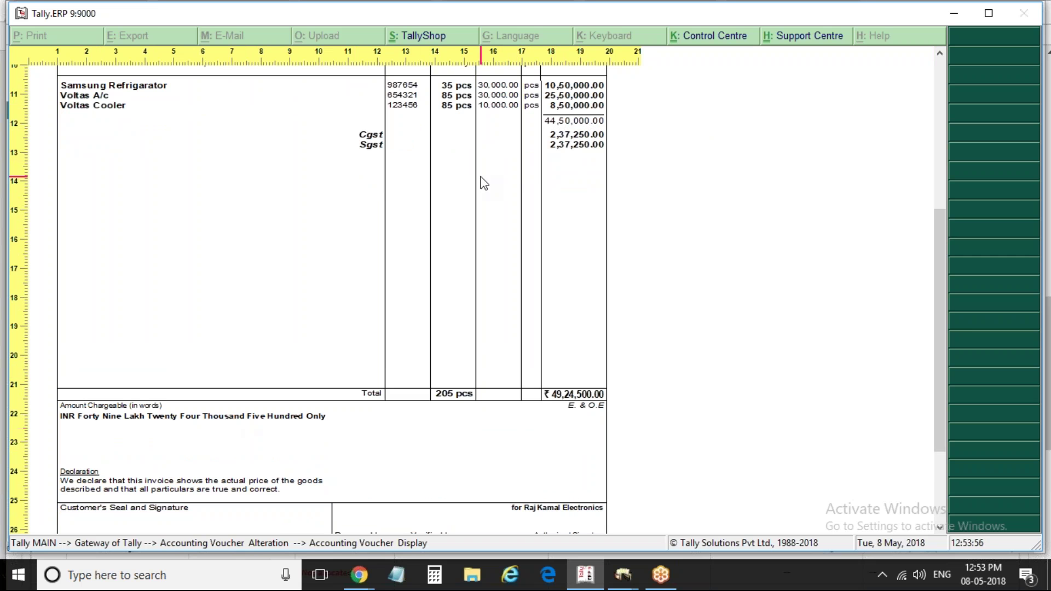
key("alt+z")
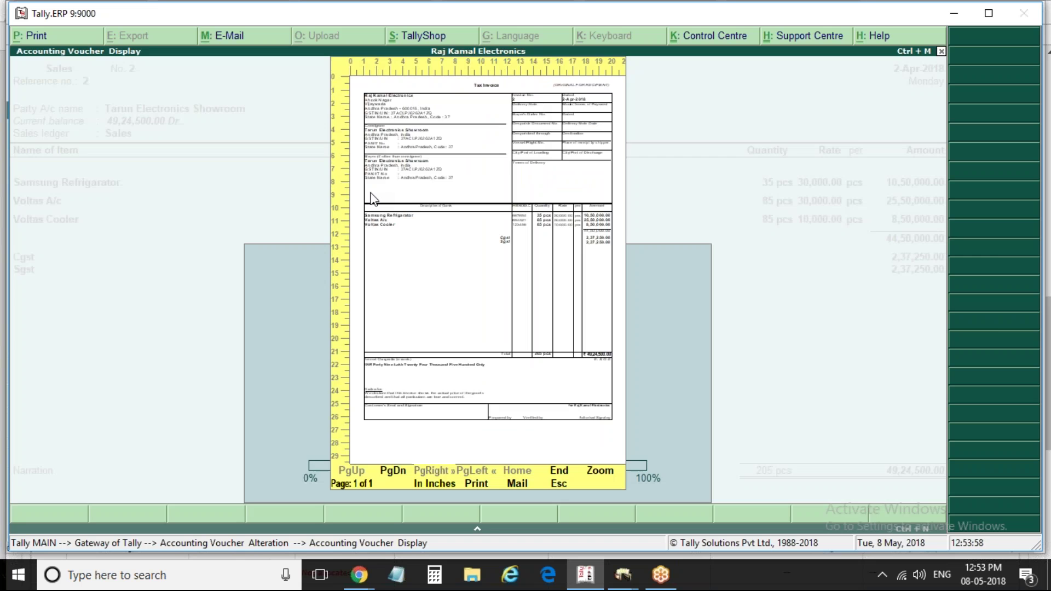
key("Escape")
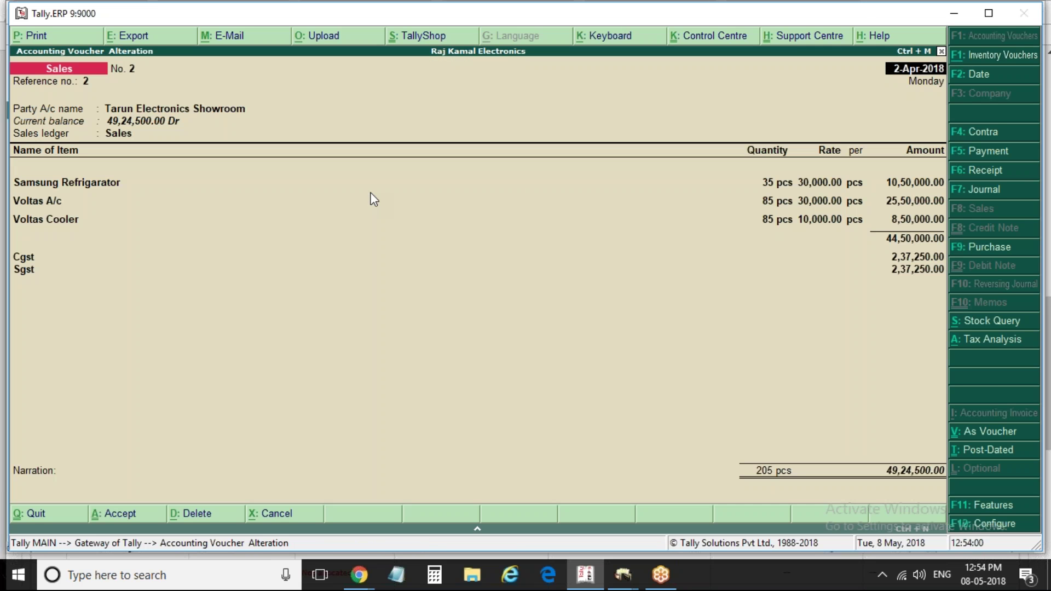
Set Print in simple format to Yes in the invoice print configuration
key("alt+p")
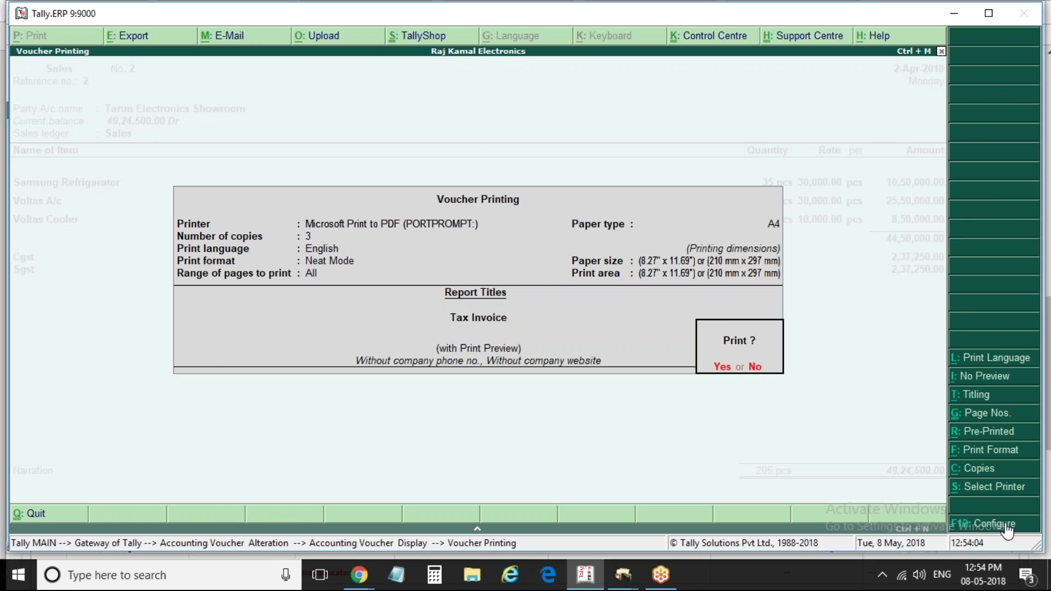
key("F12")
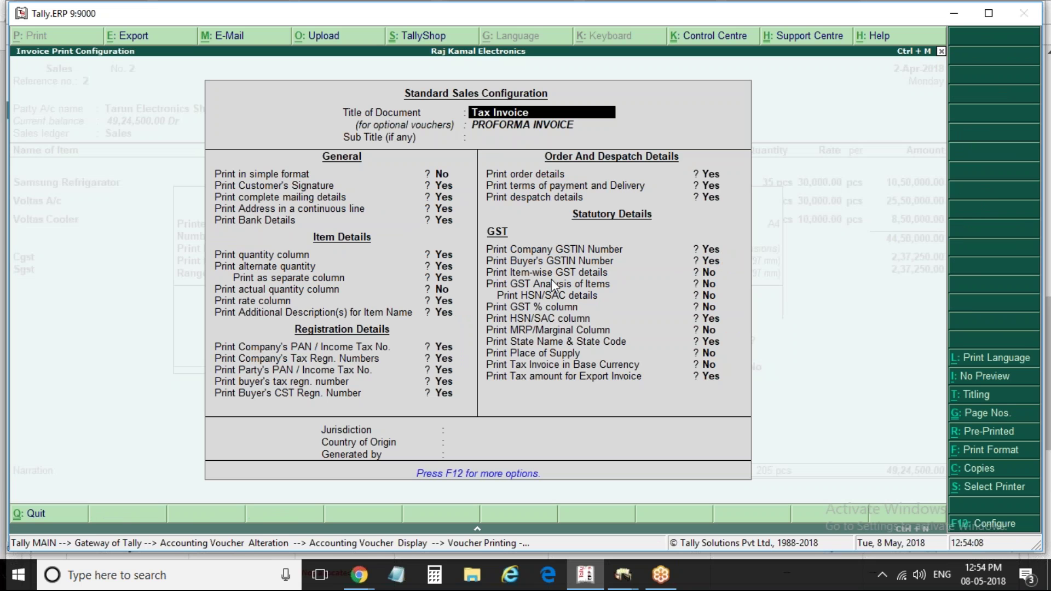
left_click(445, 173)
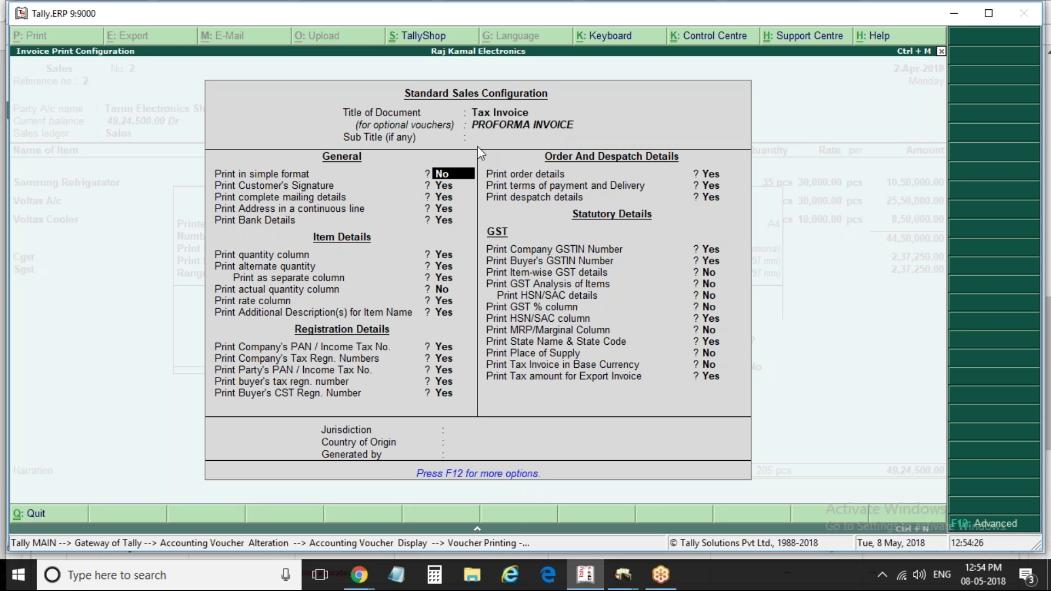
key("BackSpace")
key("BackSpace")
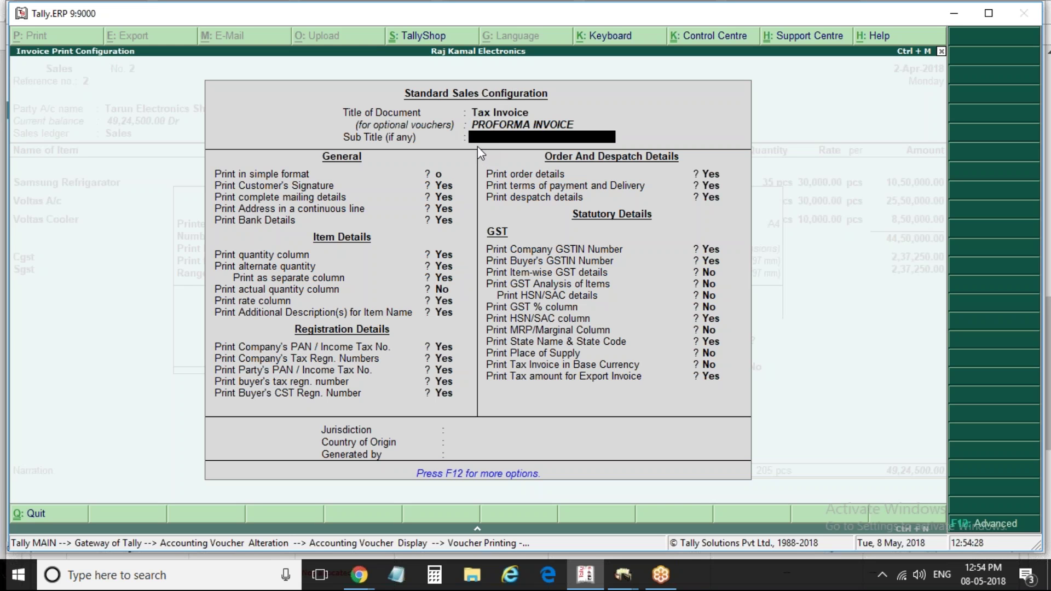
key("Return")
key("Down")
key("Return")
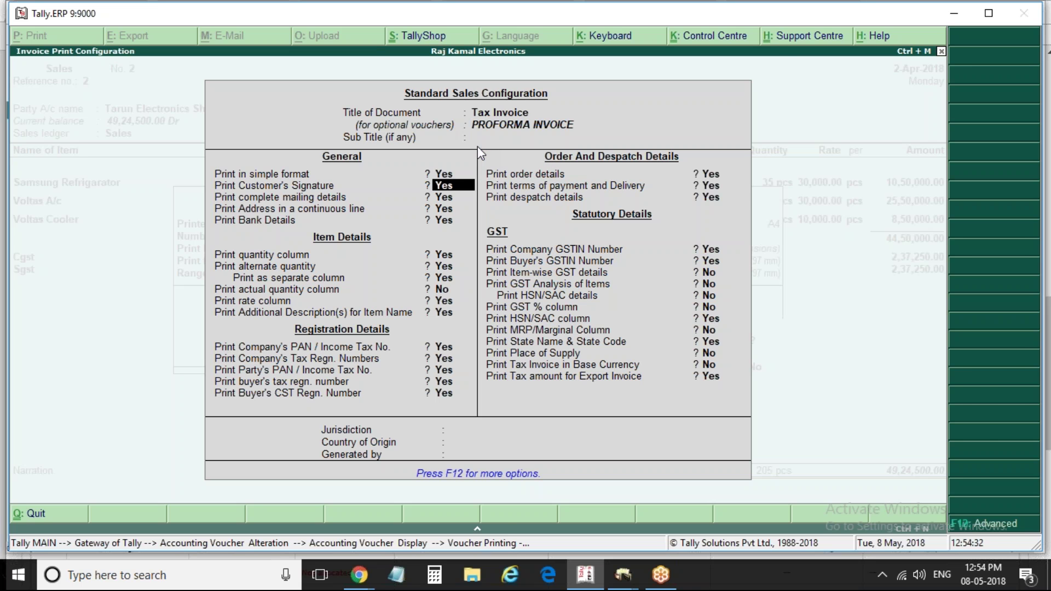
key("ctrl+a")
Preview the simple-format Tax Invoice, then reopen the Voucher Printing prompt
key("Return")
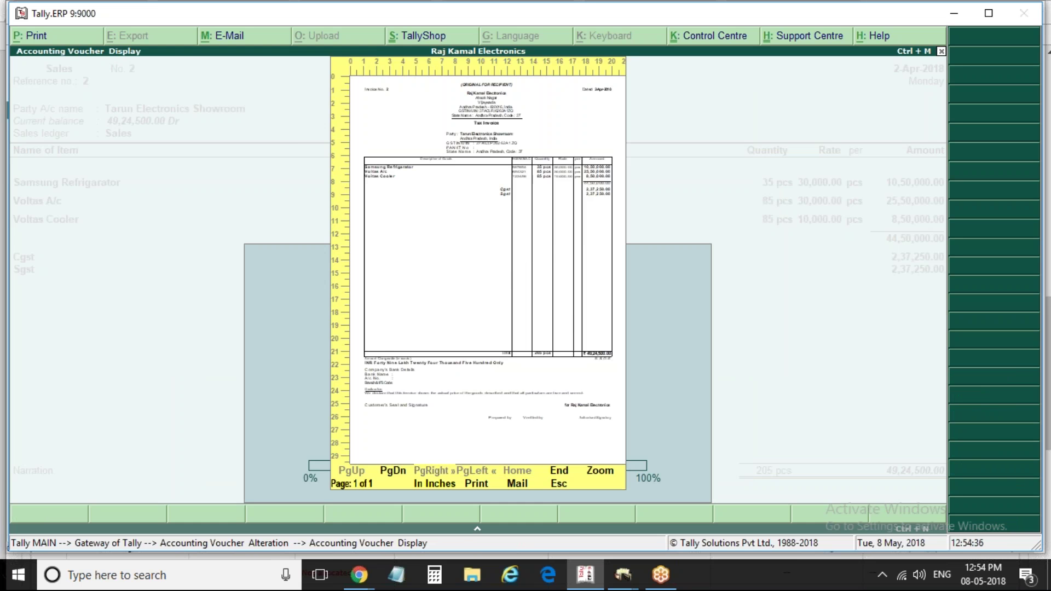
key("alt+z")
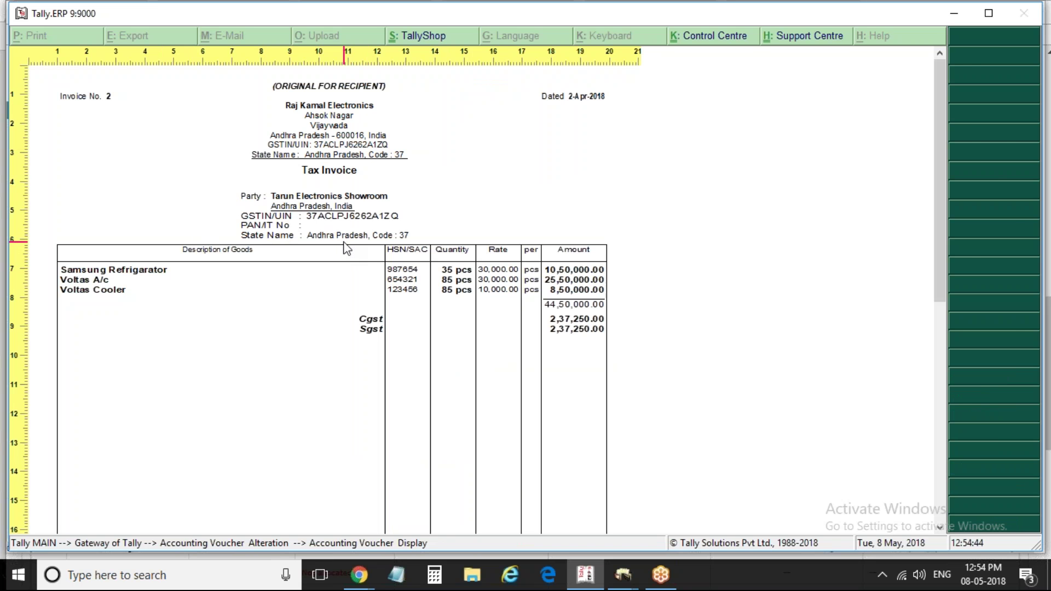
key("alt+z")
key("Escape")
key("alt+p")
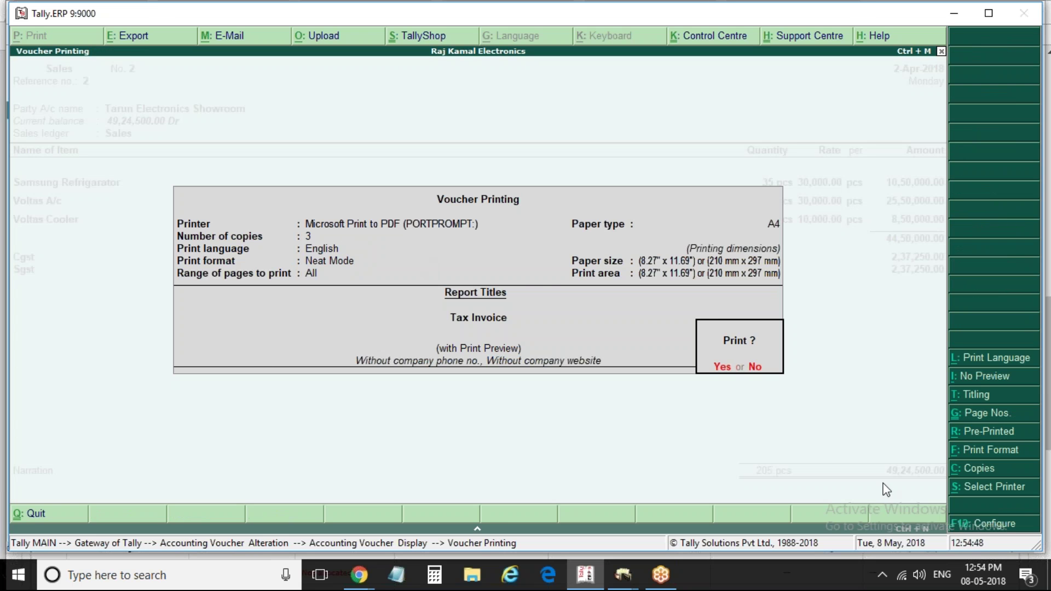
Switch simple-format printing back to No, check the preview, and reopen Voucher Printing
left_click(982, 524)
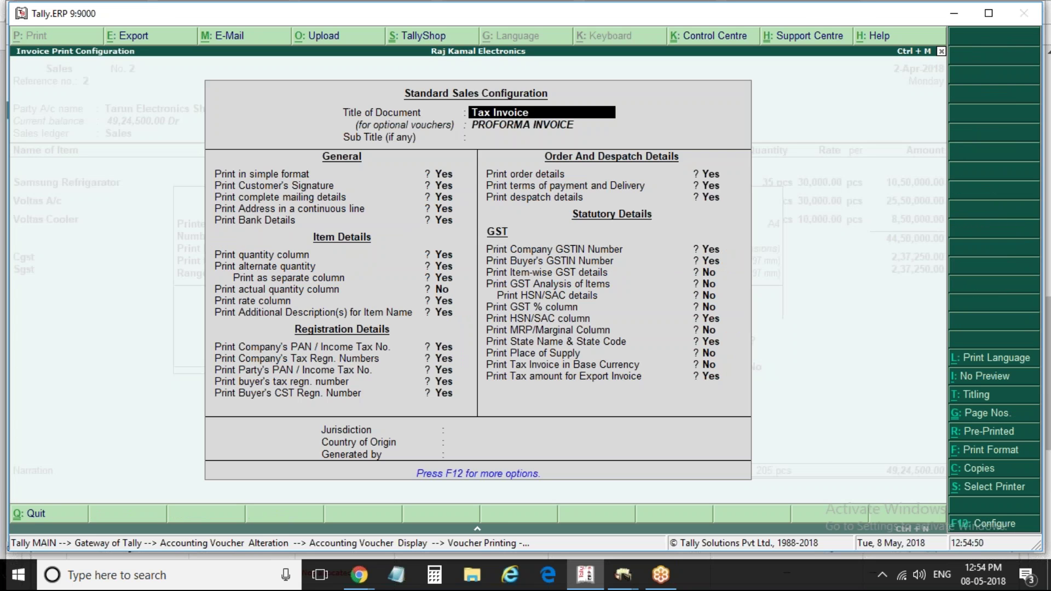
key("Return")
key("Return")
key("Return")
key("n")
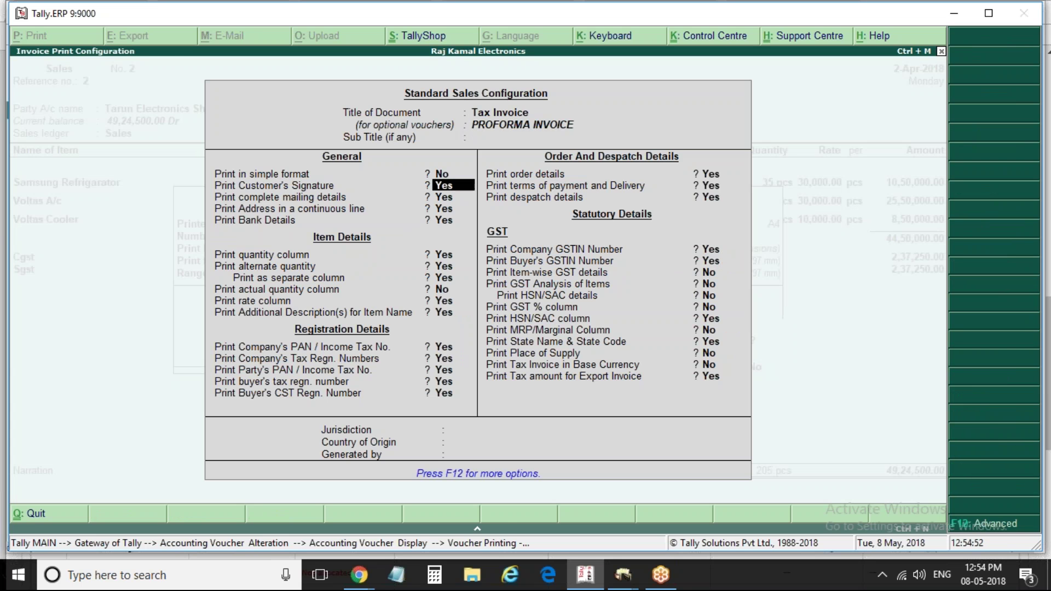
key("ctrl+a")
key("Return")
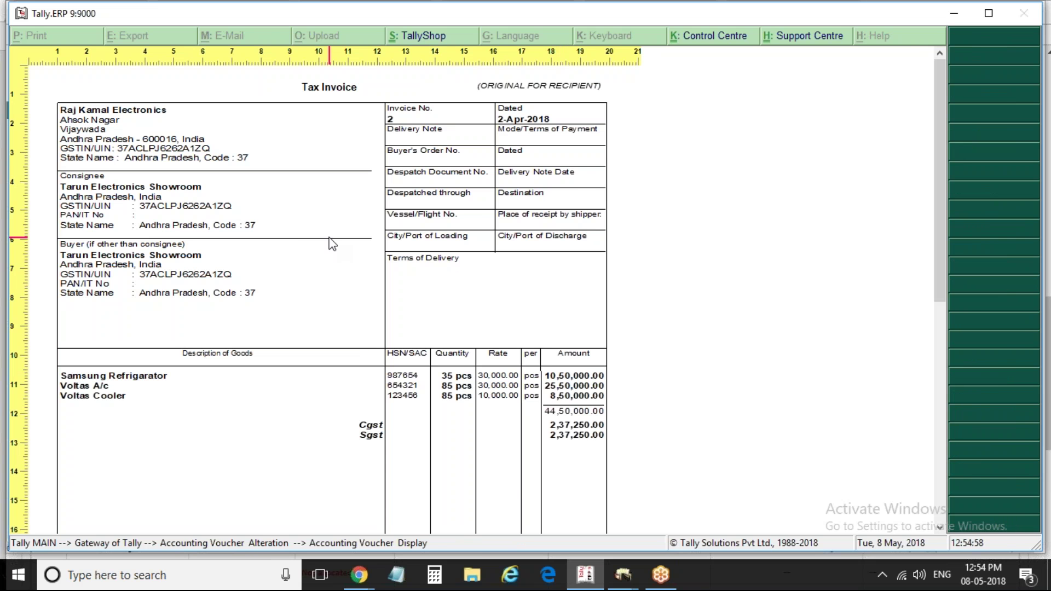
key("alt+z")
key("Escape")
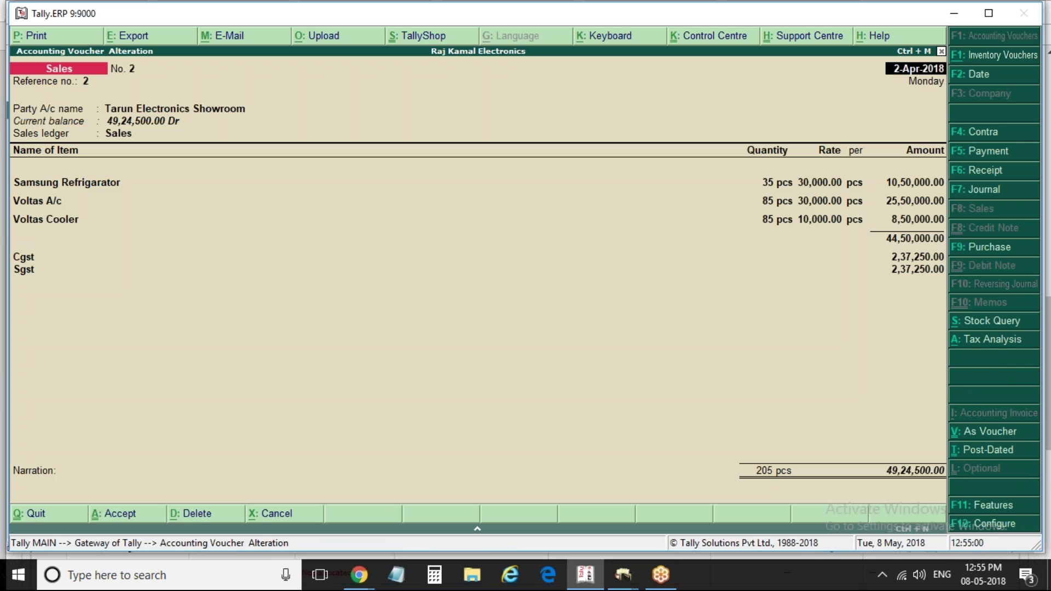
key("alt+p")
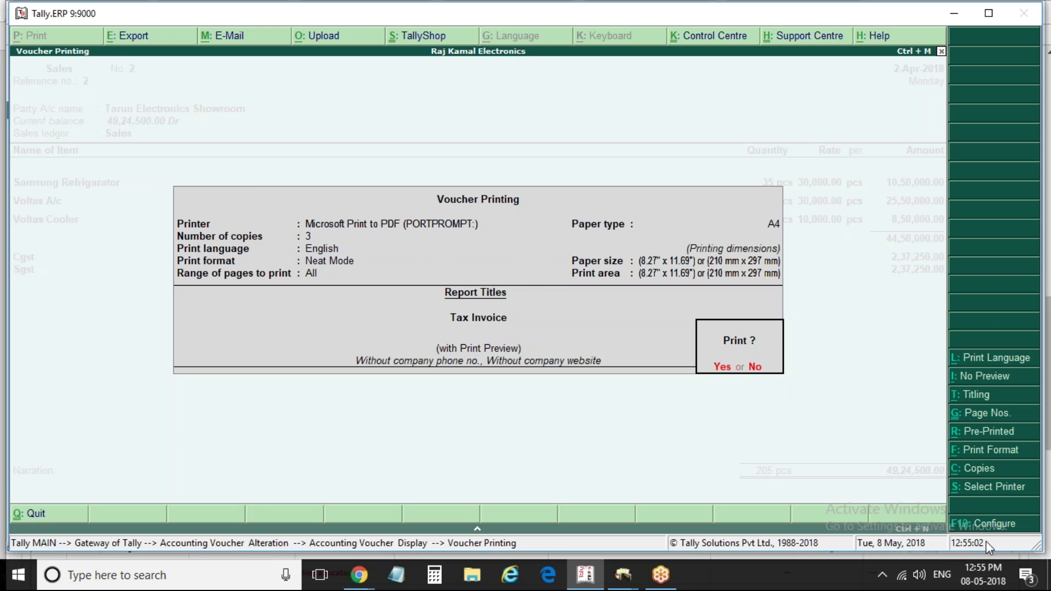
Clear the default Bank Name under Print Bank Details, accept, and leave Voucher Printing
left_click(1005, 526)
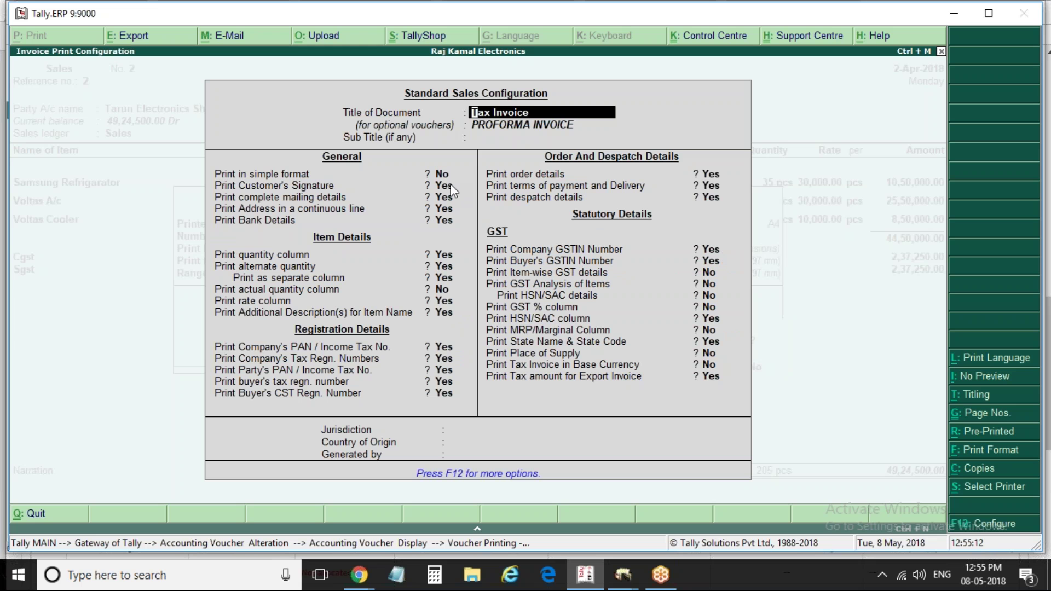
left_click(445, 186)
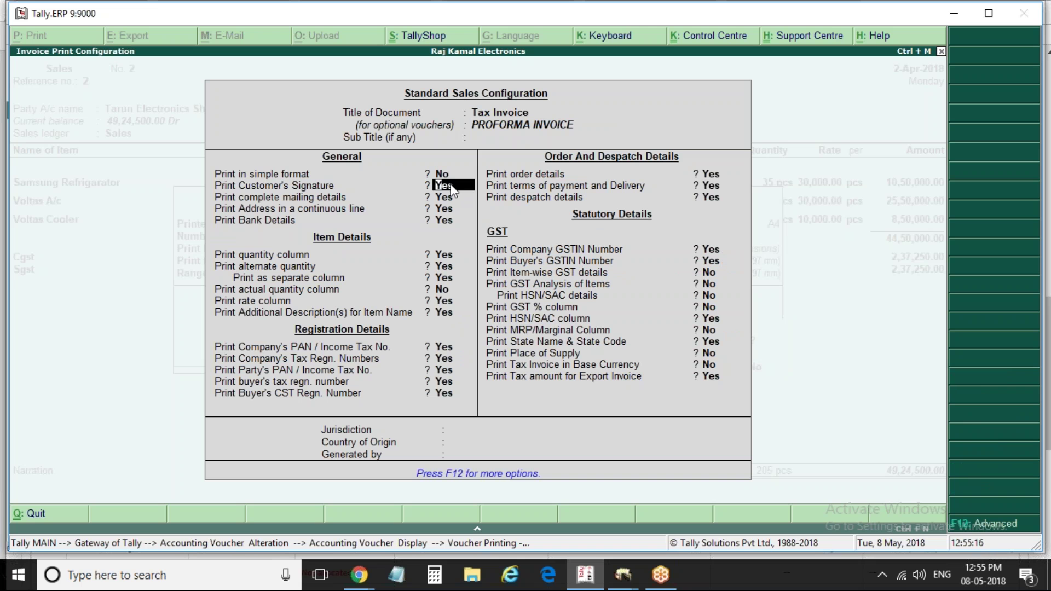
left_click(442, 220)
key("Return")
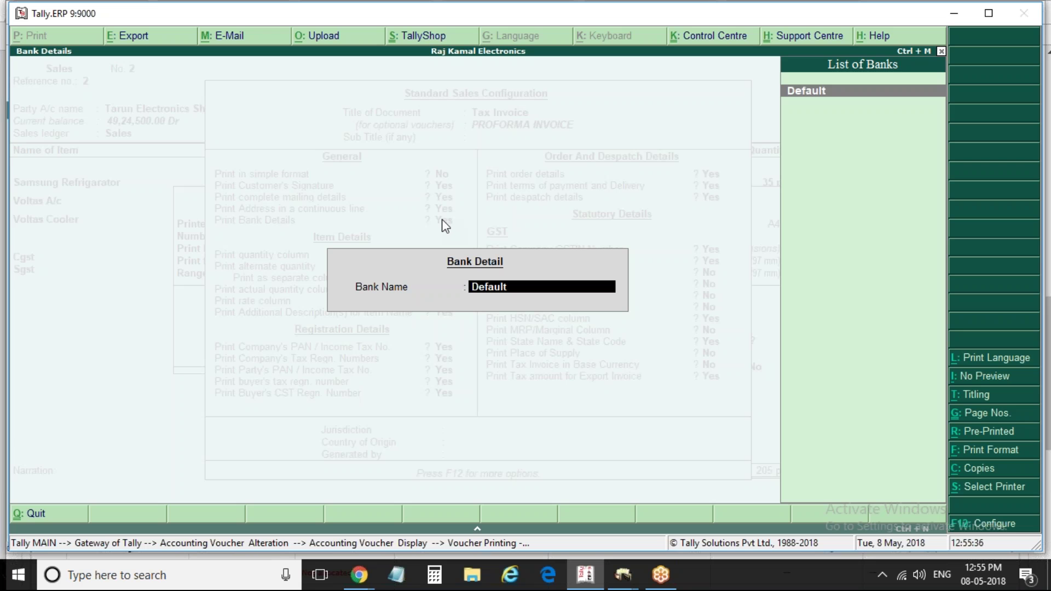
key("Return")
key("ctrl+a")
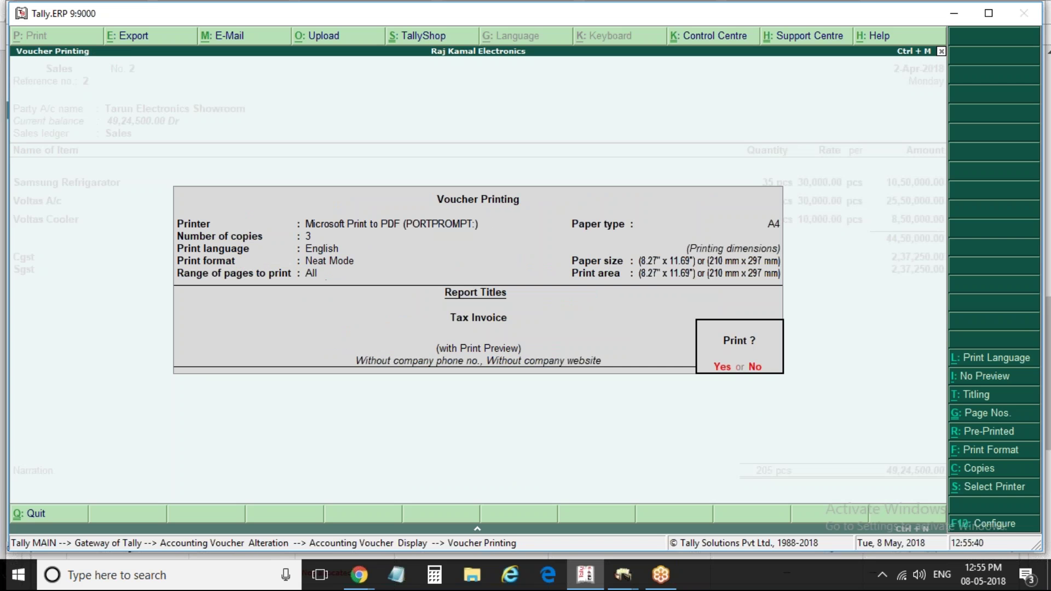
key("Escape")
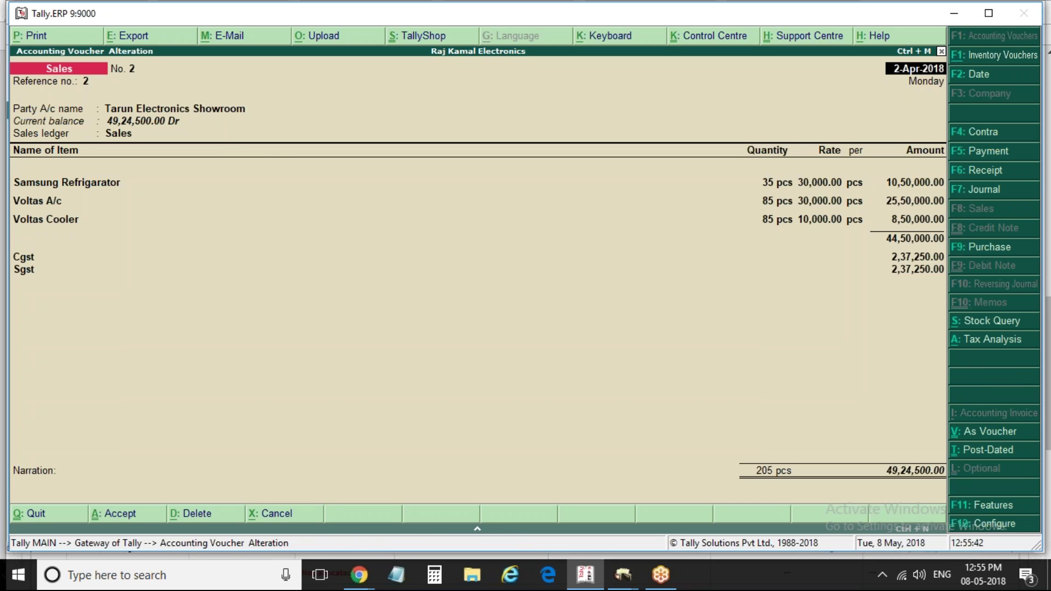
From the voucher's party field, start a new ledger named Icici Bank
key("Return")
key("Return")
key("Return")
key("Escape")
key("y")
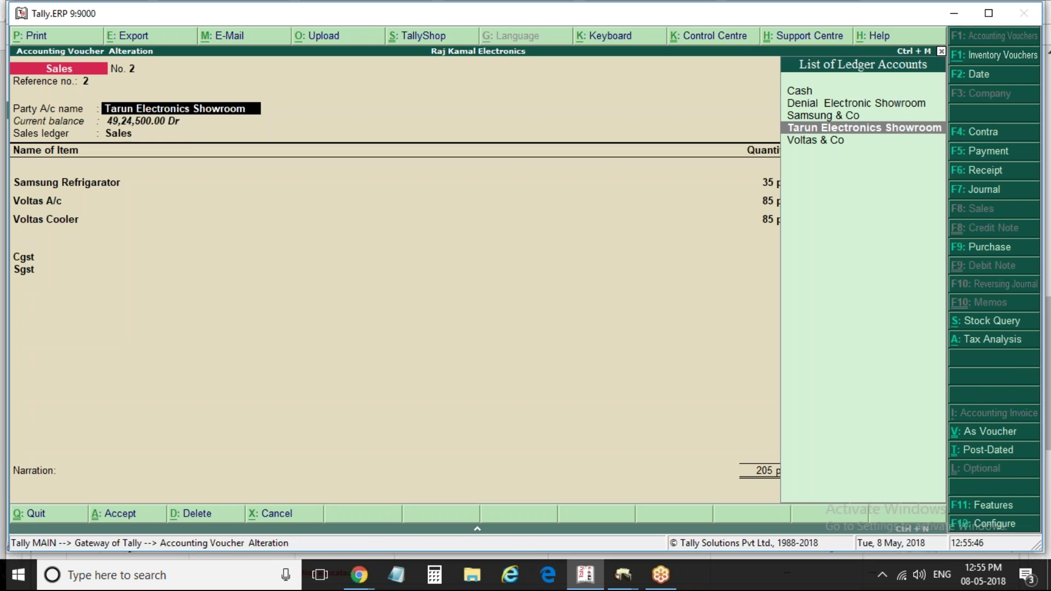
key("alt+c")
type("lcici")
key("BackSpace")
key("BackSpace")
key("BackSpace")
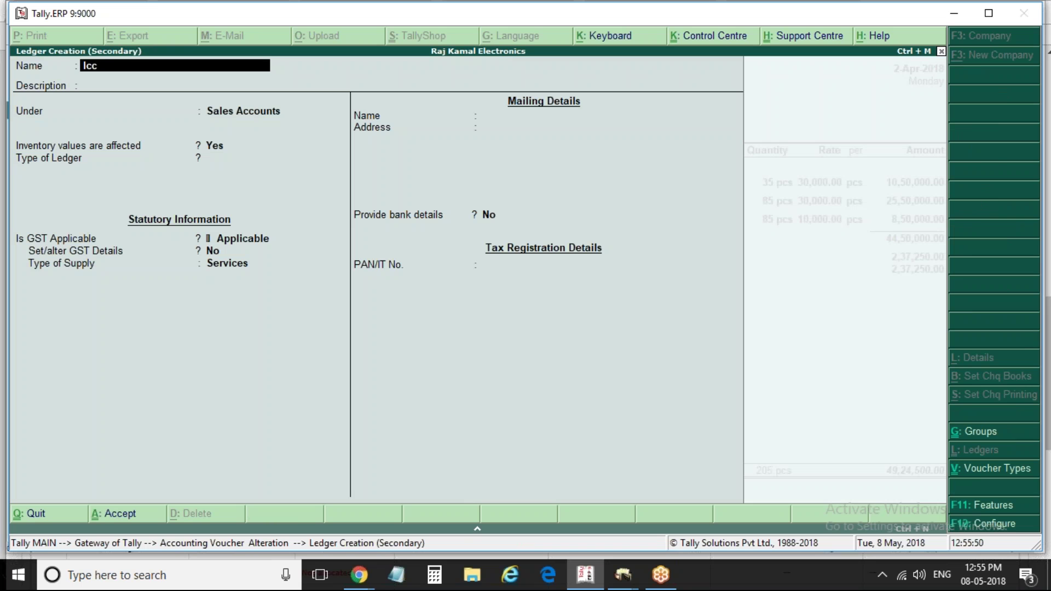
type("ici Bank")
key("Return")
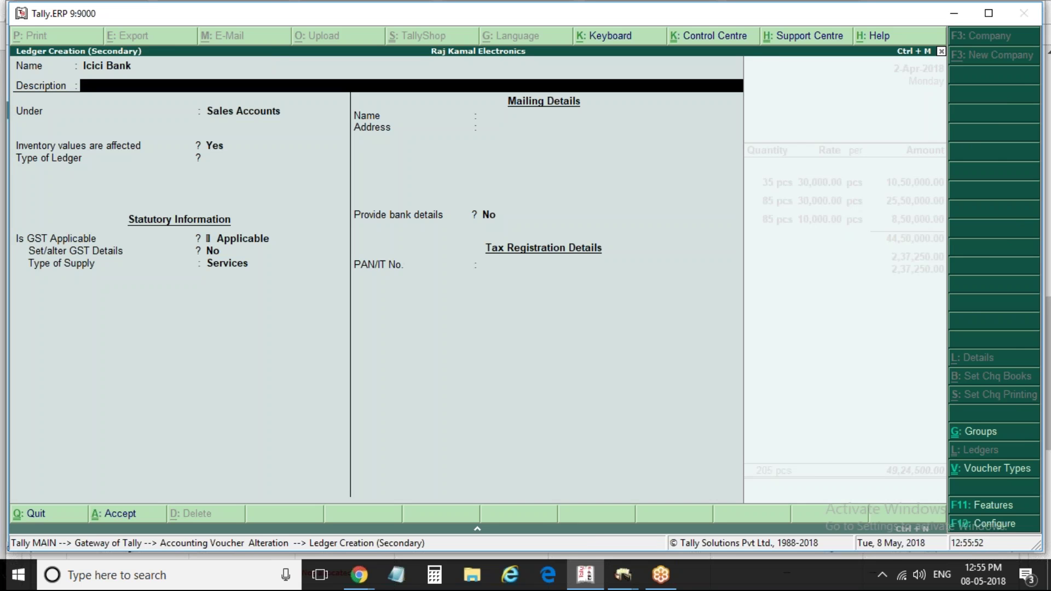
key("Return")
Place the ledger under Bank Accounts and enter the bank account number and IFS code
type("Bank")
key("Return")
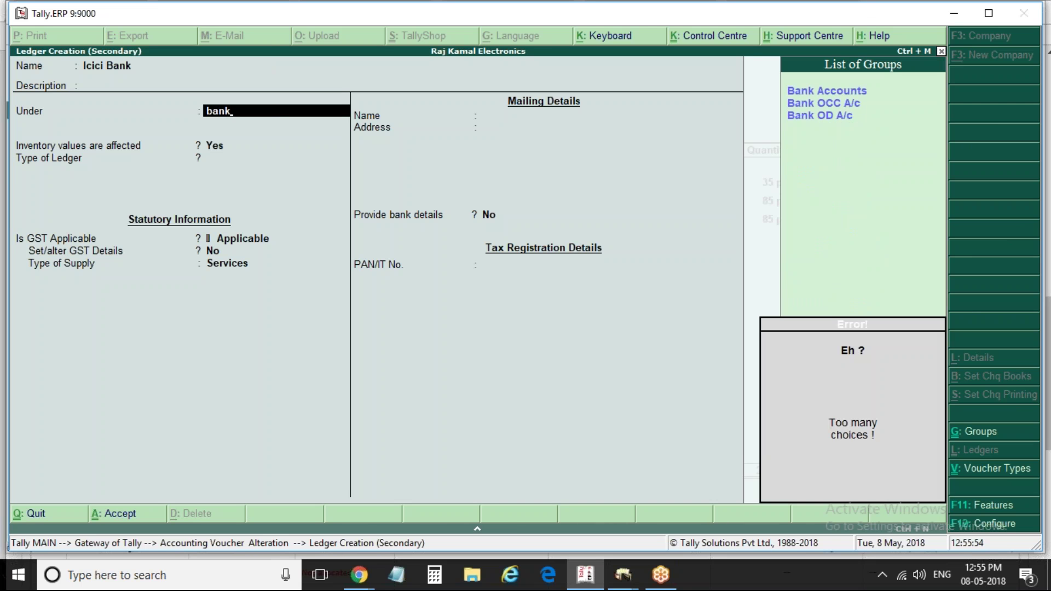
key("Down")
key("Return")
key("Return")
key("Return")
key("Return")
key("BackSpace")
type("12")
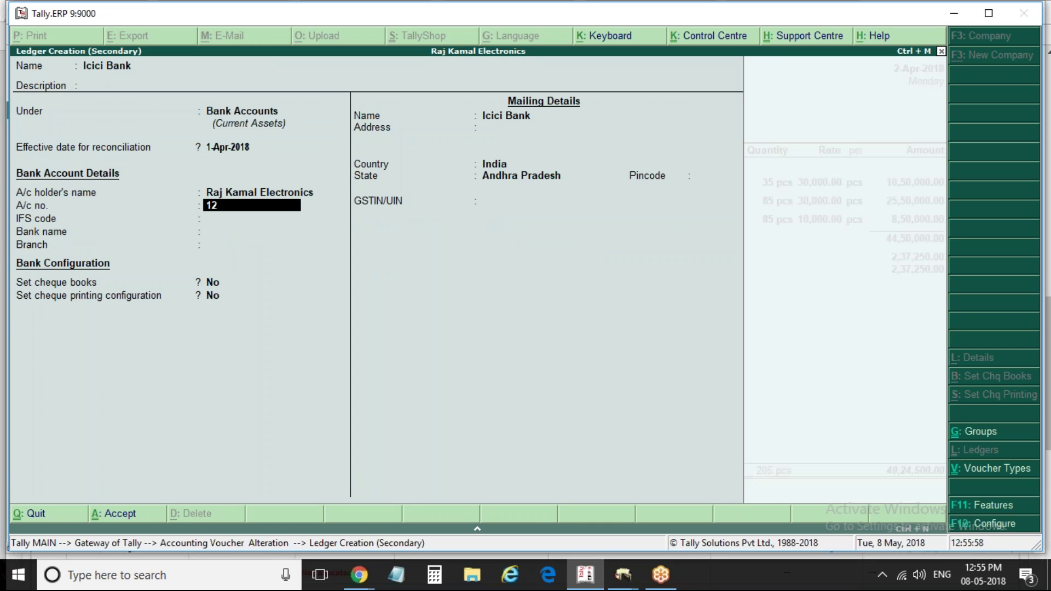
type("345678910")
key("Return")
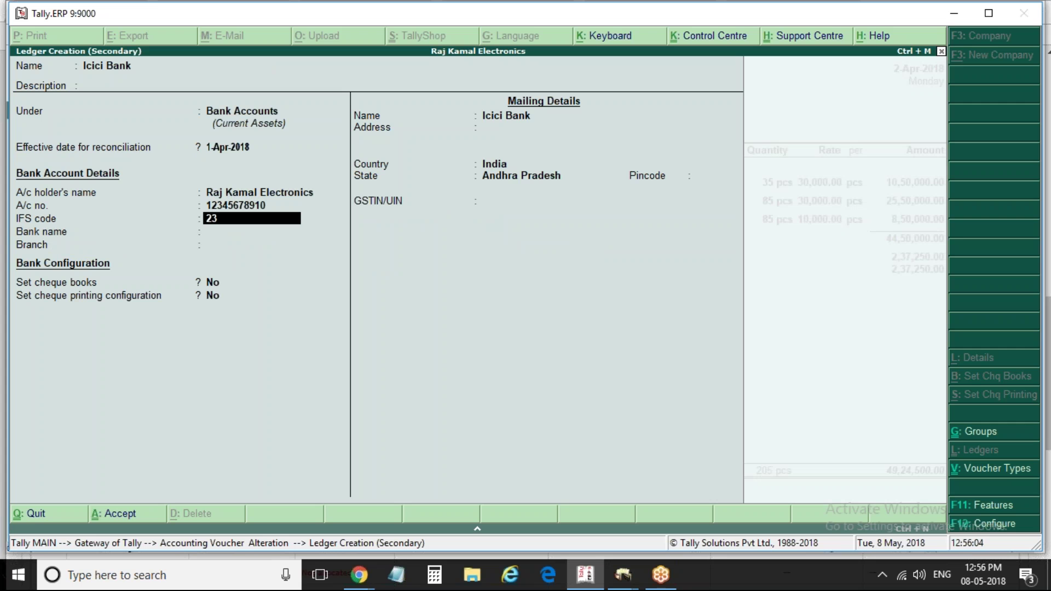
key("Return")
key("Return")
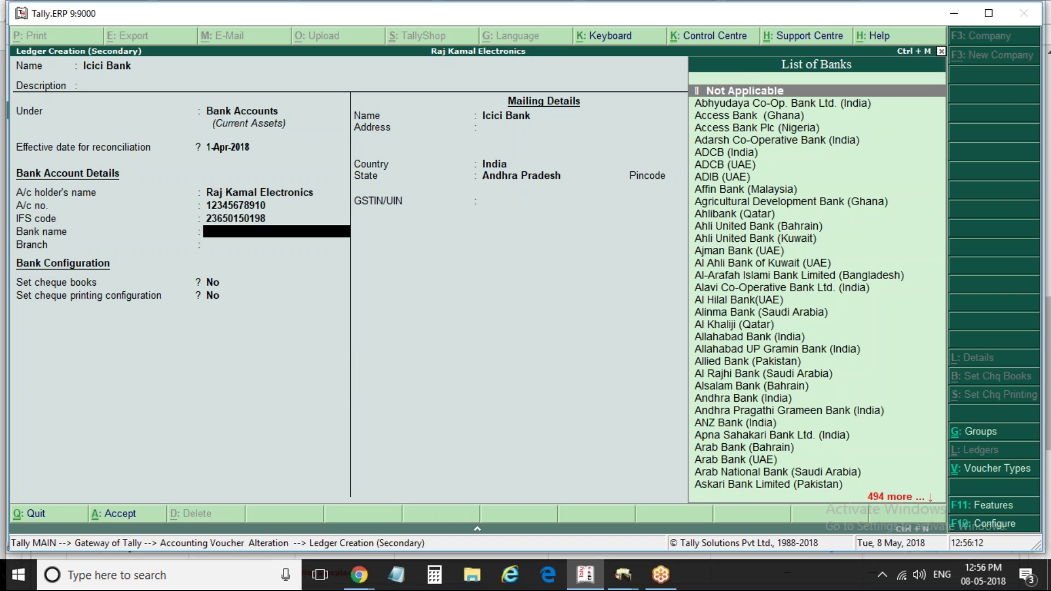
key("BackSpace")
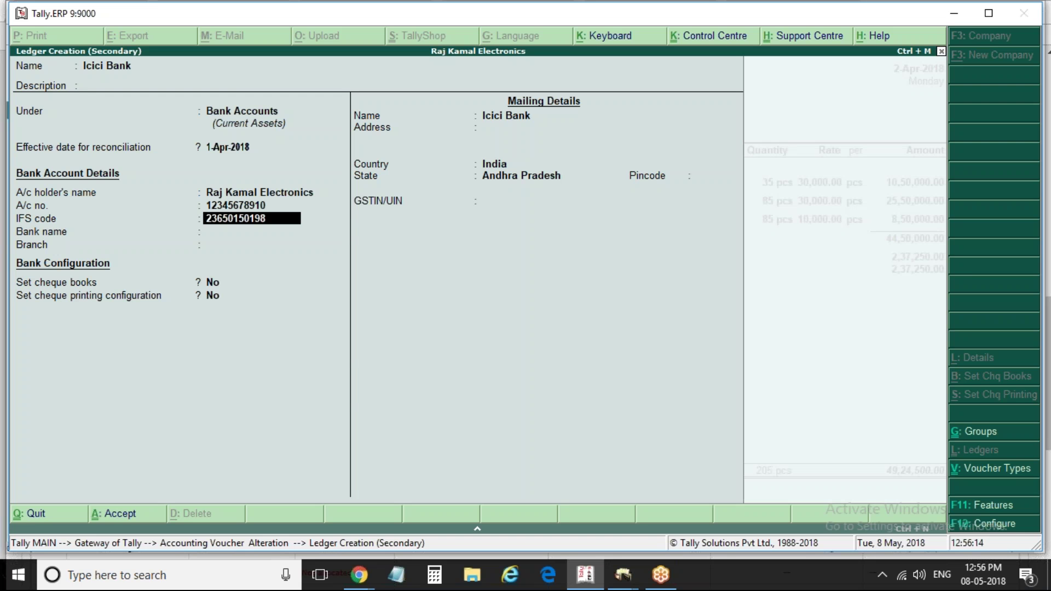
Correct the IFS code to ICIC0002365 after the invalid-code warning
key("BackSpace")
key("Return")
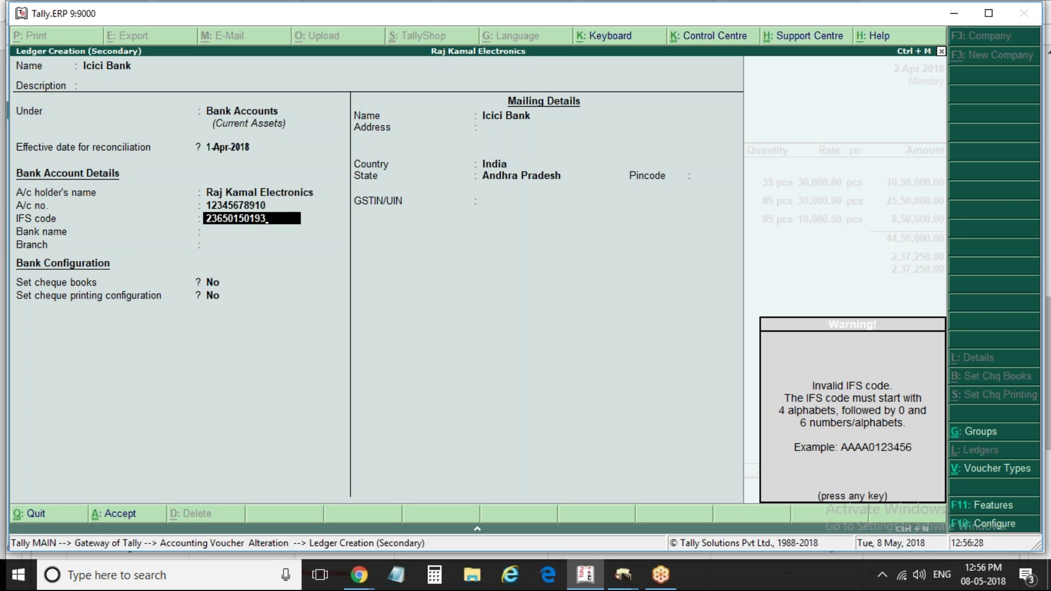
key("Return")
key("BackSpace")
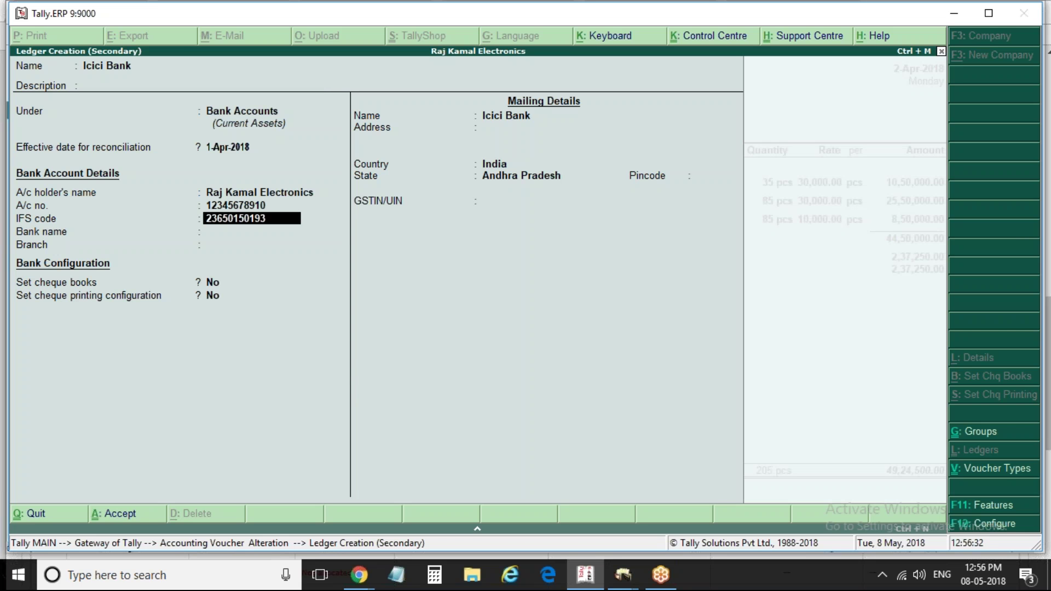
key("Return")
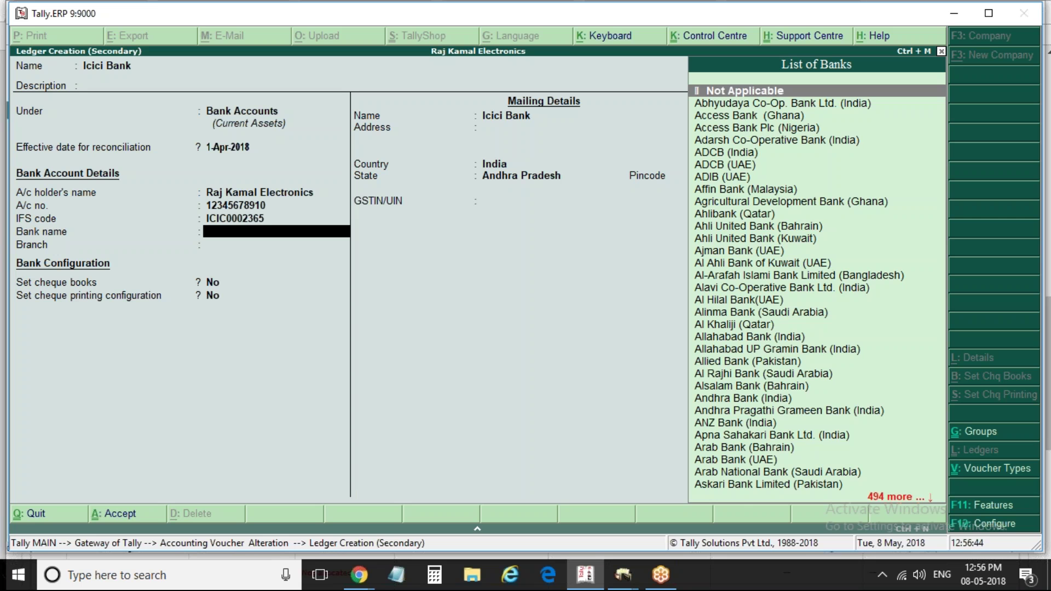
Set bank name ICICI Bank (India) and branch Vijaywada, then save the Icici Bank ledger
type("Ici")
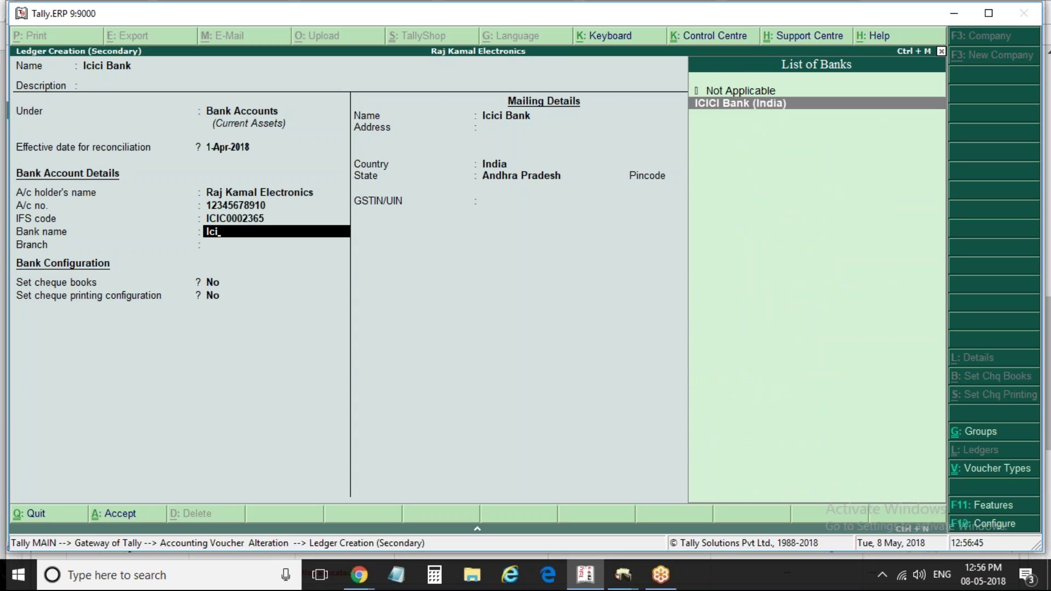
key("Return")
key("Return")
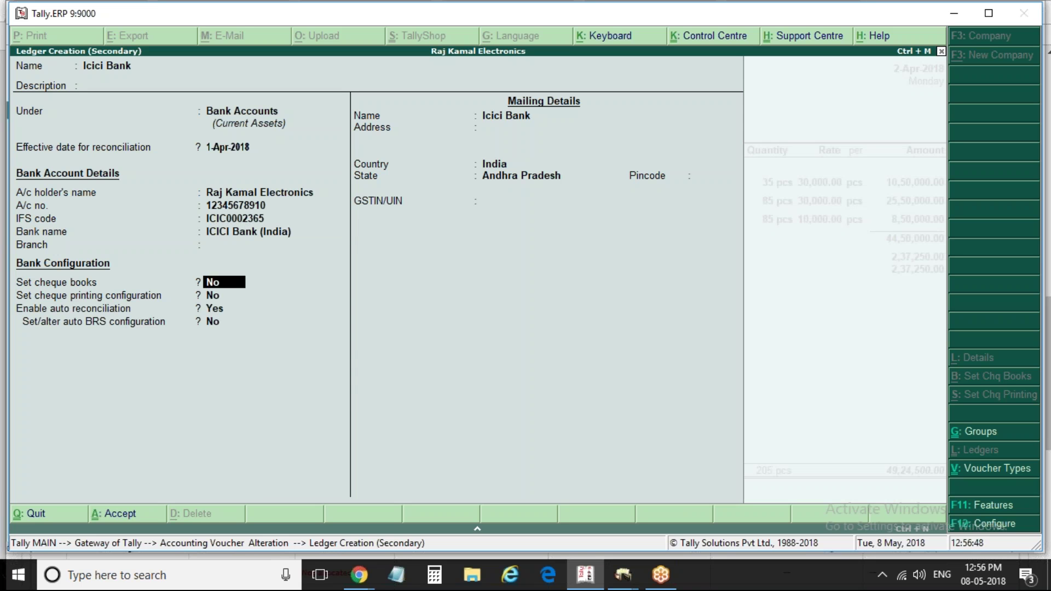
key("BackSpace")
type("Vijay")
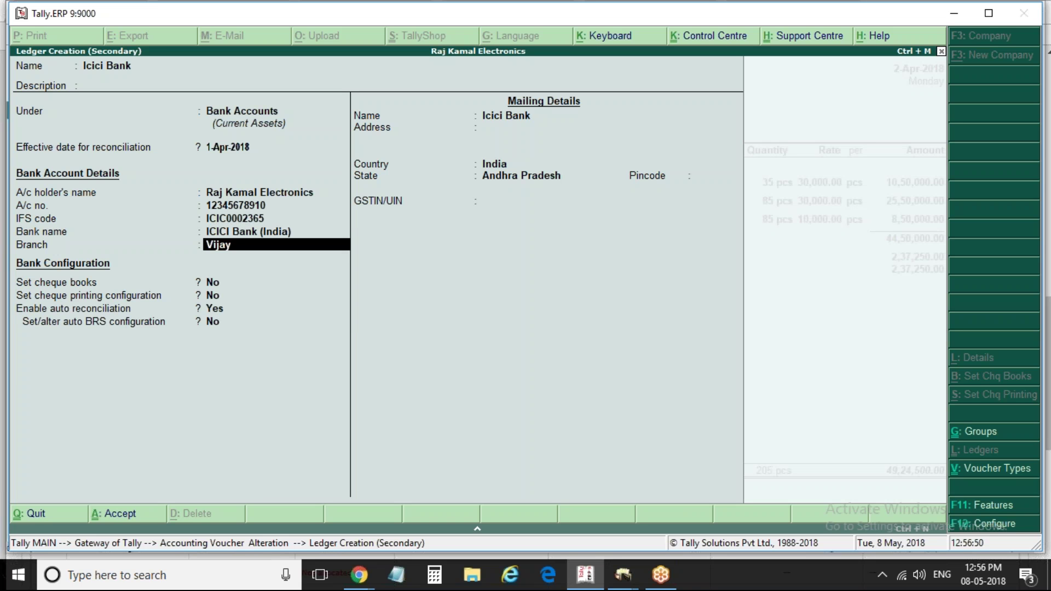
type("wada")
key("Return")
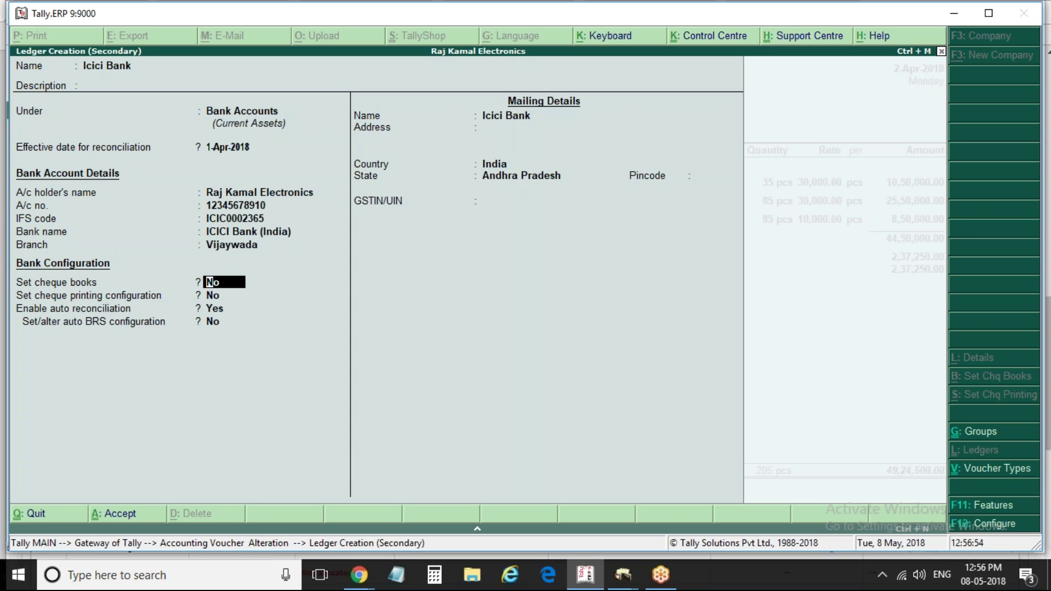
key("ctrl+a")
key("Return")
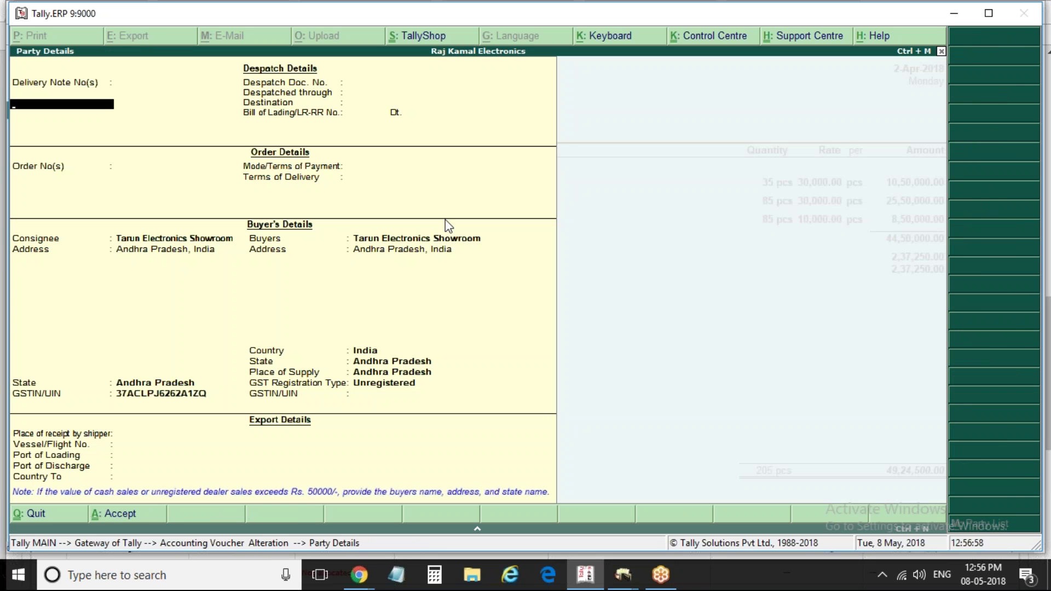
Reselect Tarun Electronics Showroom as the voucher's party and accept Party Details
key("Escape")
key("Down")
key("Up")
key("Down")
key("Down")
key("Return")
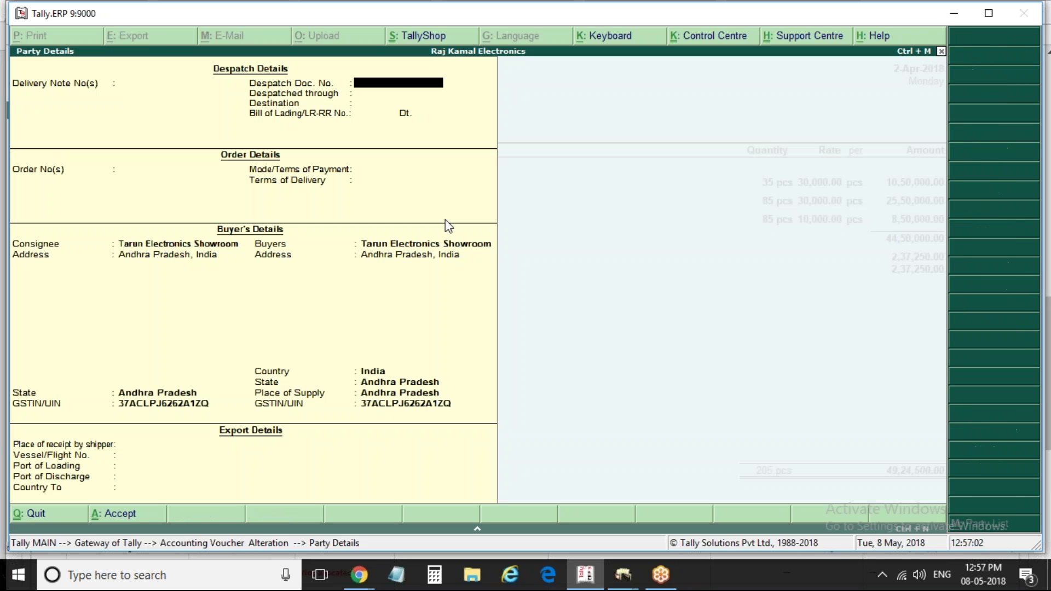
key("ctrl+a")
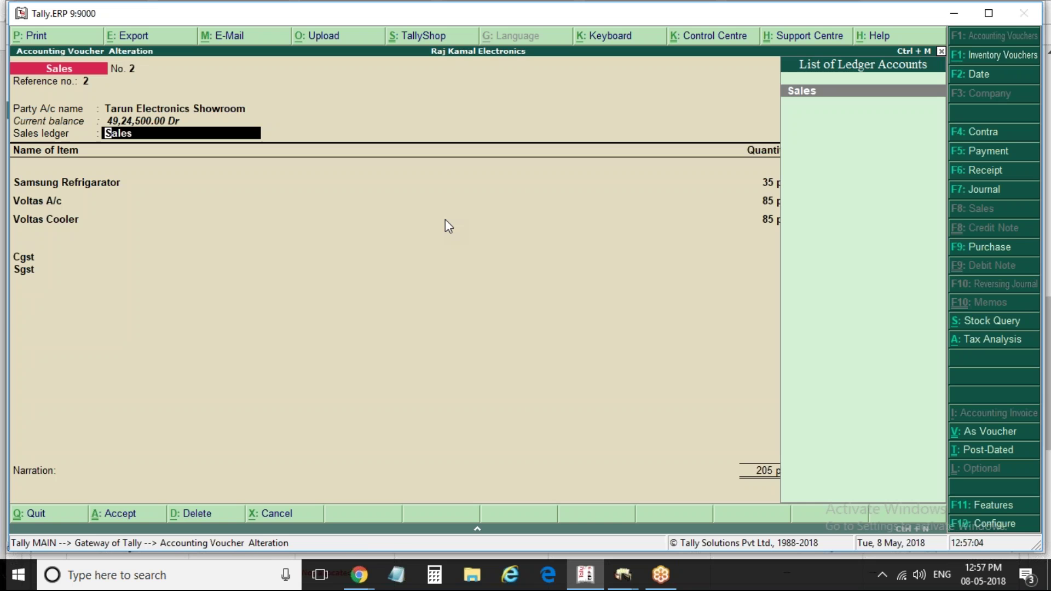
Bring up Voucher Printing and its invoice print configuration
key("alt+p")
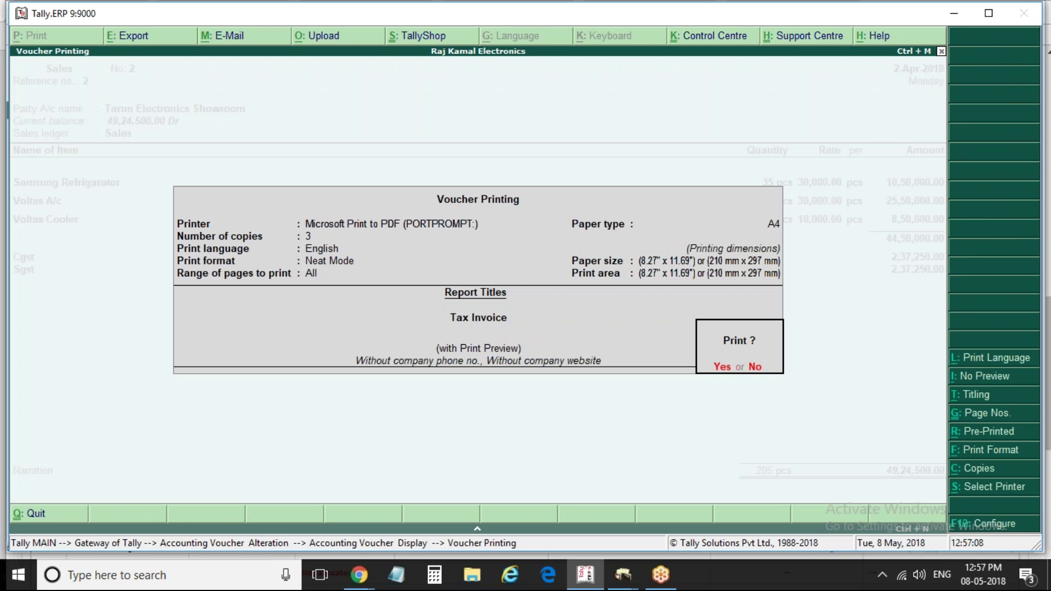
key("F12")
key("Return")
key("Return")
key("Return")
key("Return")
key("Return")
key("Return")
key("Return")
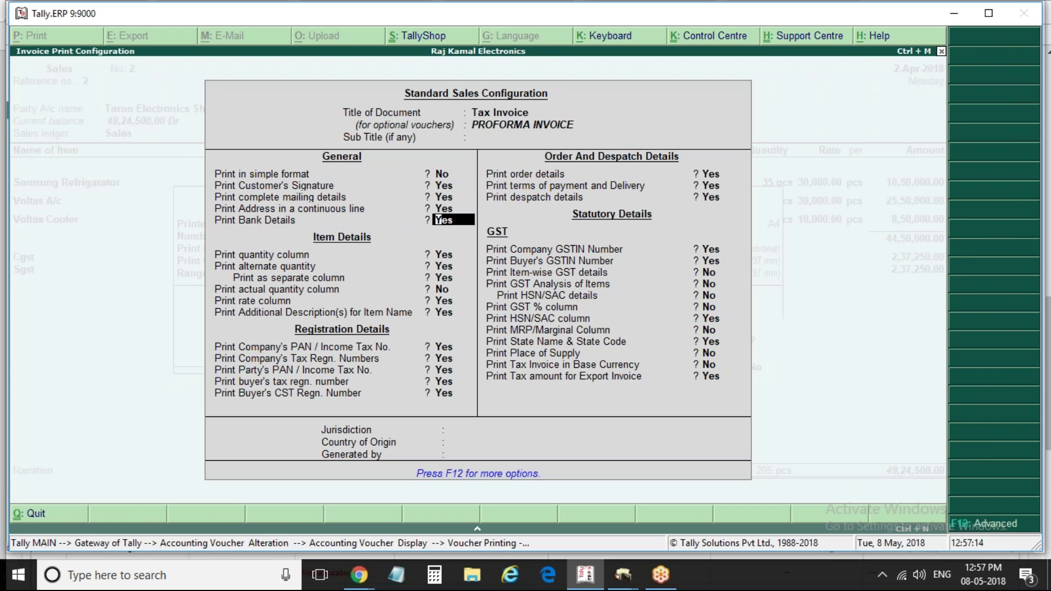
Choose Icici Bank from the List of Banks as the bank printed on the invoice
key("Return")
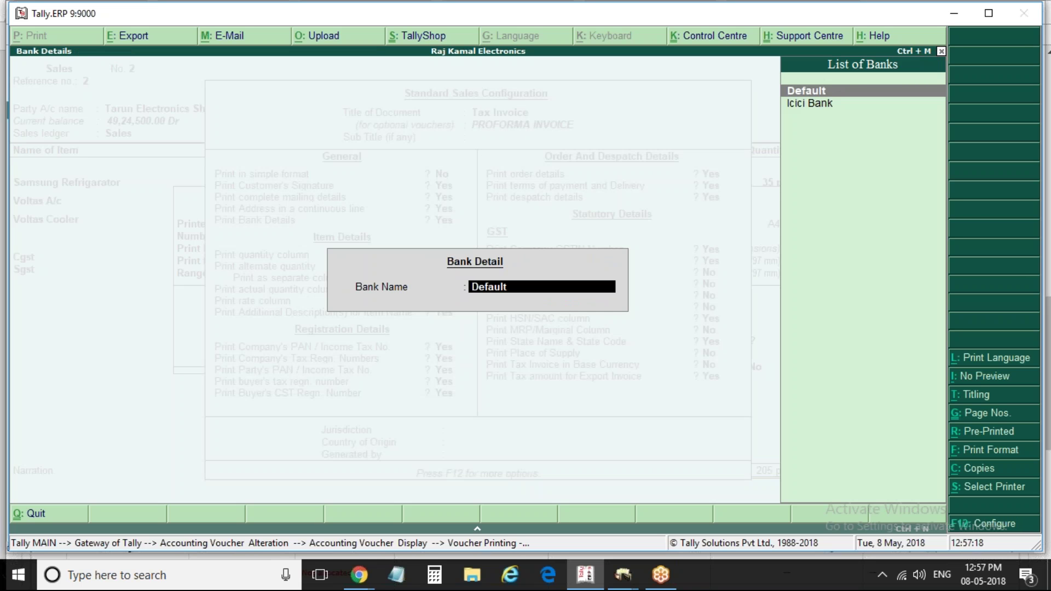
key("Down")
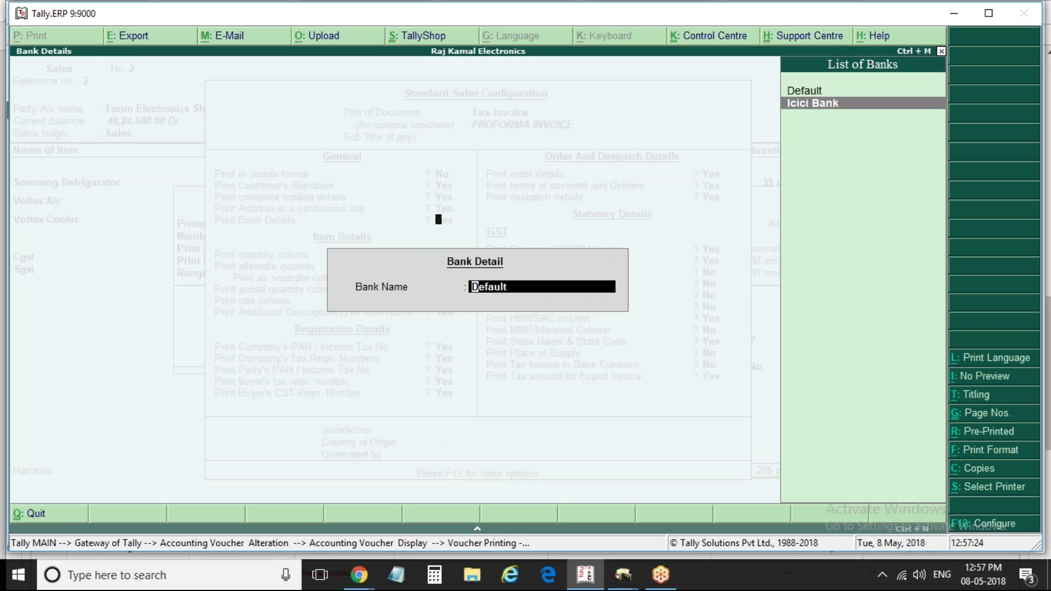
key("Return")
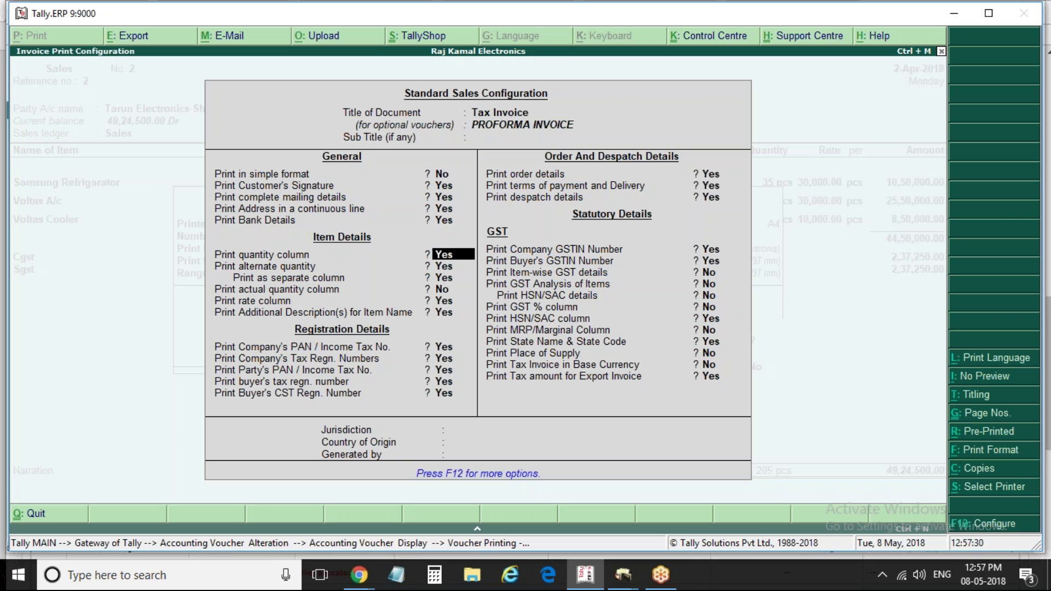
Turn off alternate quantity and additional item descriptions on the invoice
key("Return")
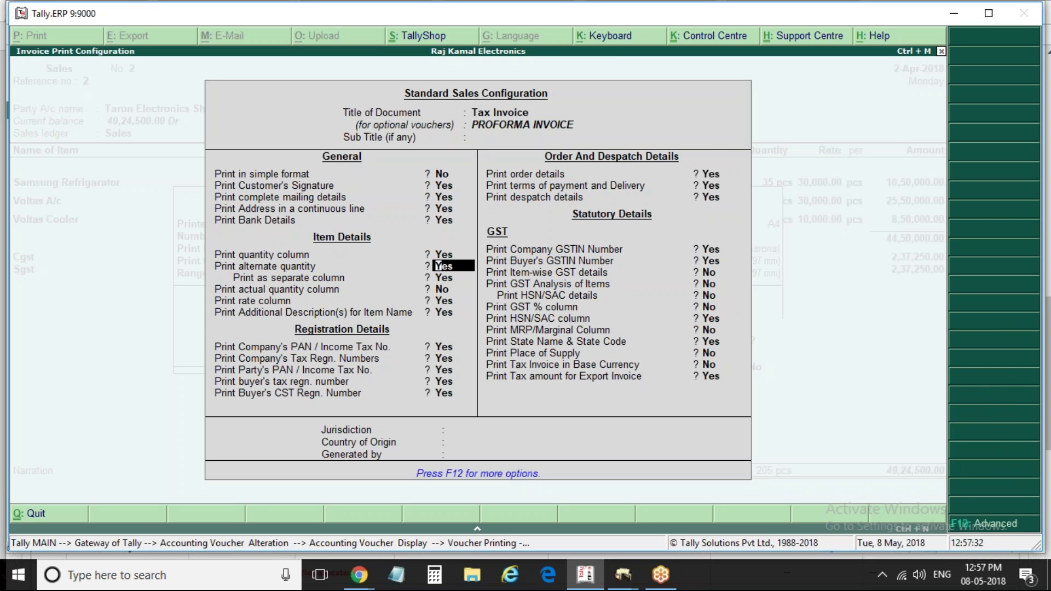
type("n")
key("Return")
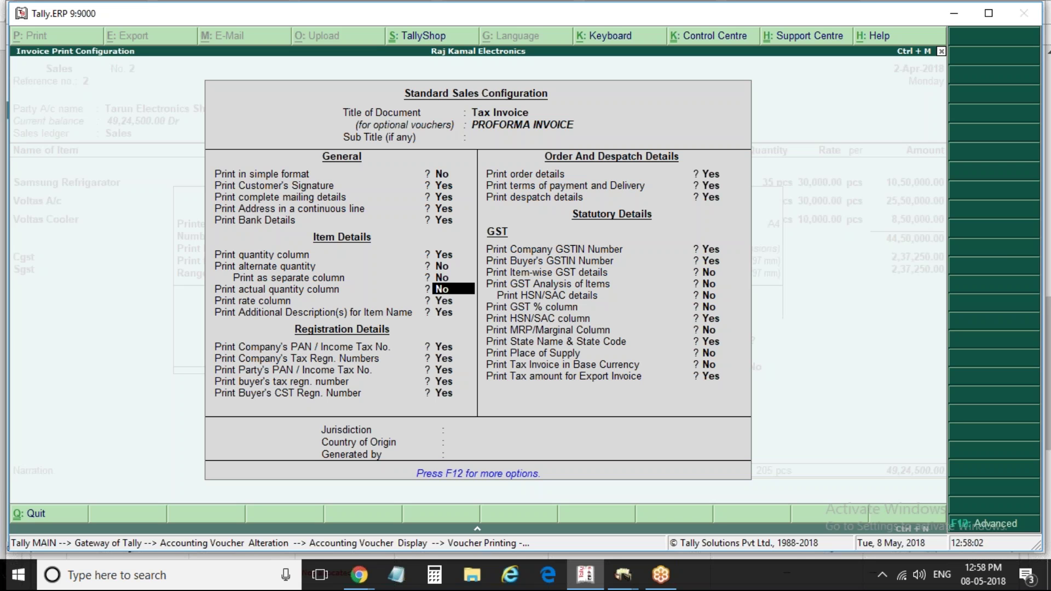
key("Return")
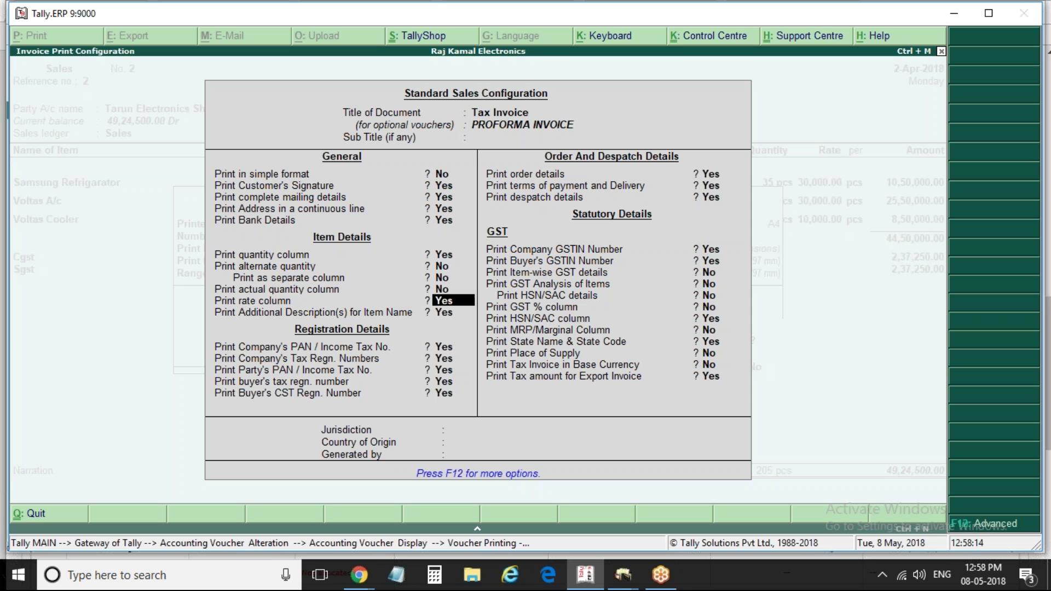
left_click(453, 312)
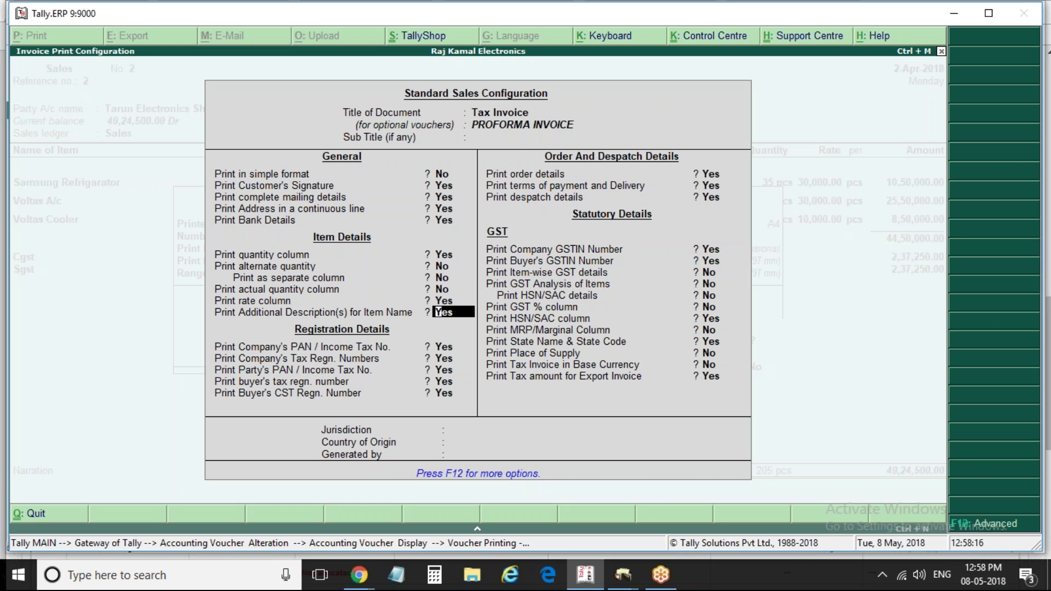
type("n")
key("Return")
Set company PAN, company tax regn and party PAN to No, buyer's tax regn Yes, CST No
type("n")
key("Return")
type("n")
key("Return")
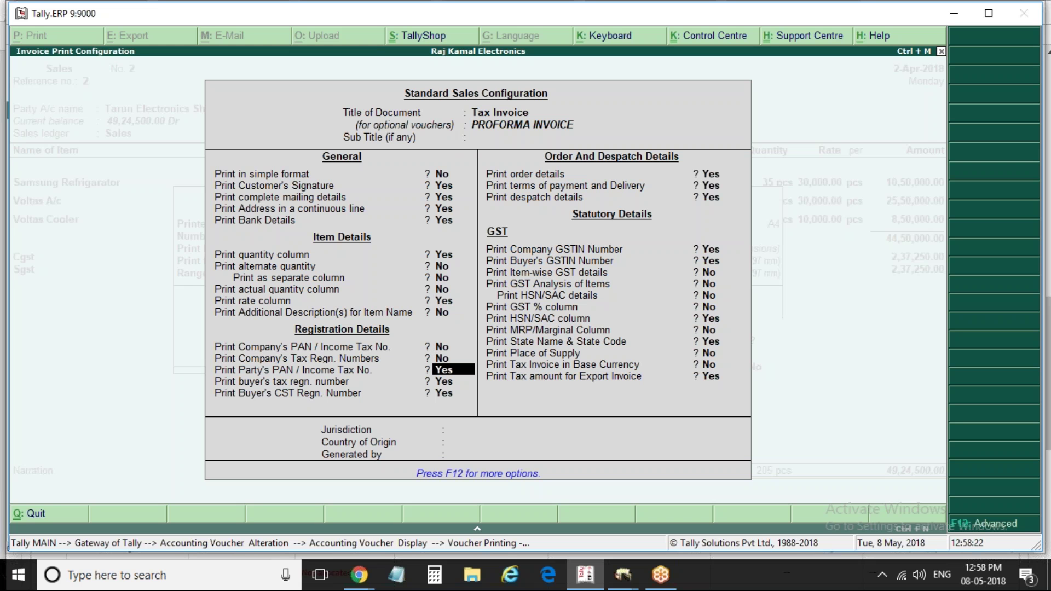
type("n")
key("Return")
type("n")
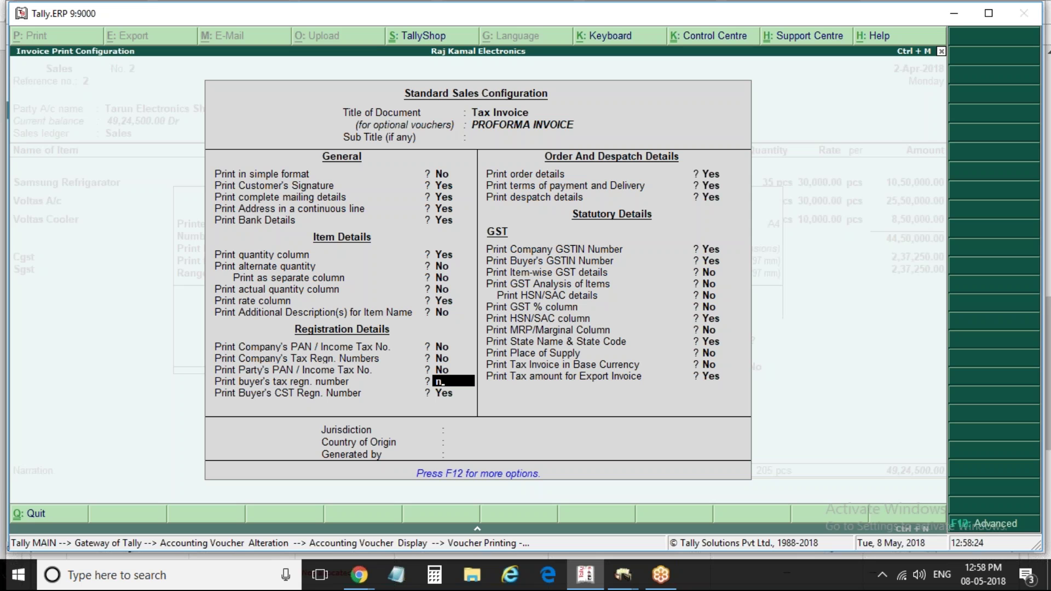
key("BackSpace")
type("y")
key("Return")
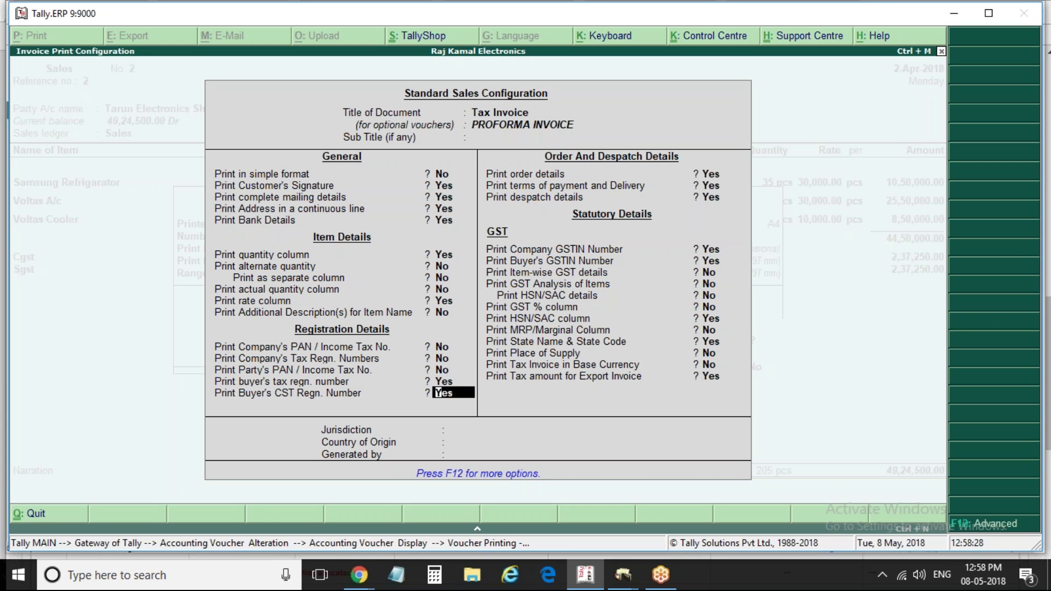
type("n")
key("Return")
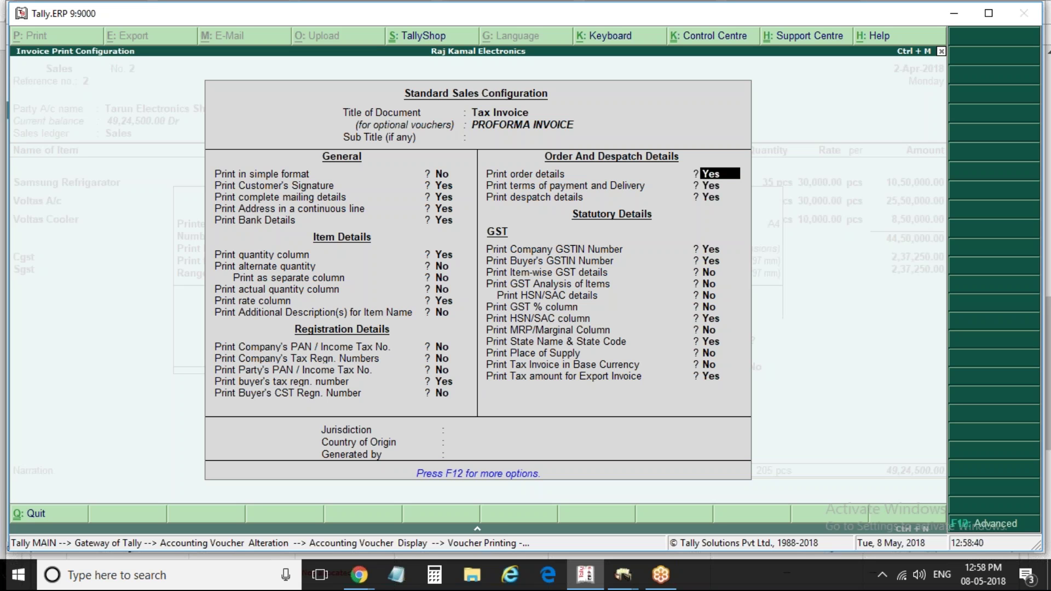
Keep order details on, accept the configuration and generate the Tax Invoice preview
type("n")
key("BackSpace")
type("y")
key("Return")
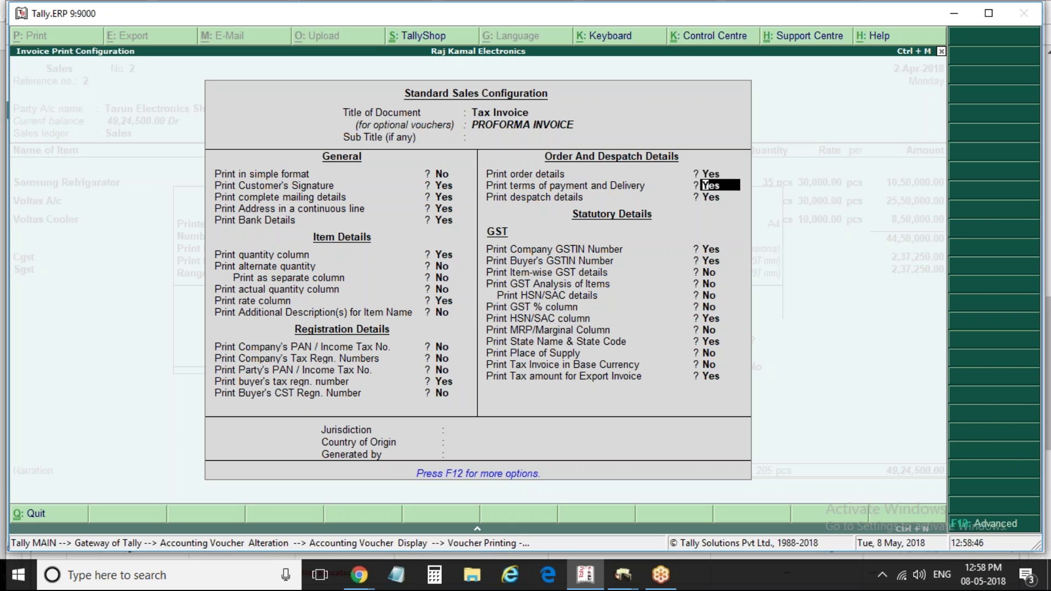
key("ctrl+a")
key("Return")
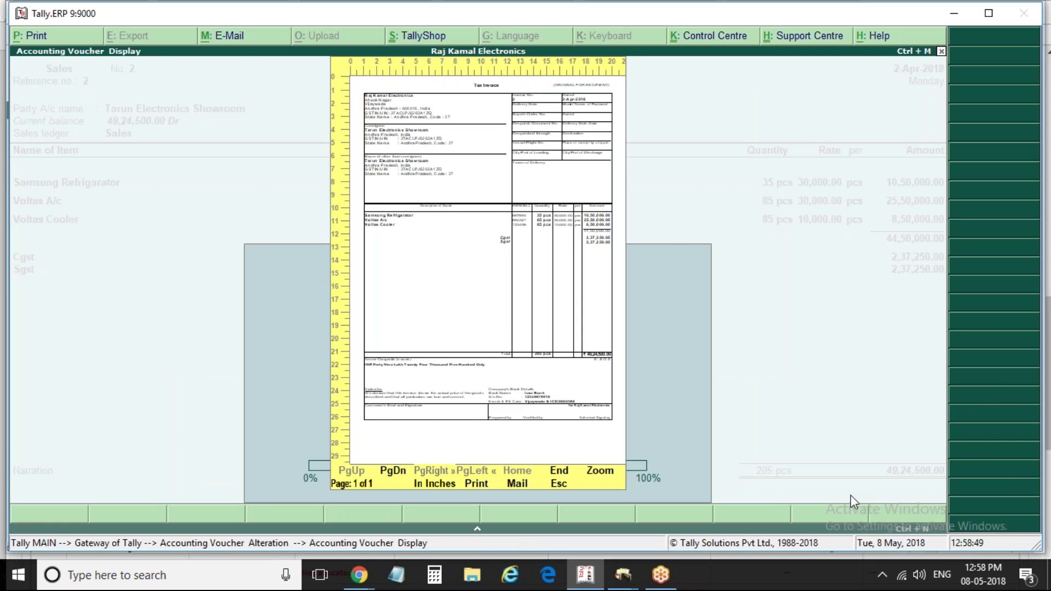
Zoom the preview in and out, then close it and reopen the Tax Invoice print configuration
left_click(544, 391)
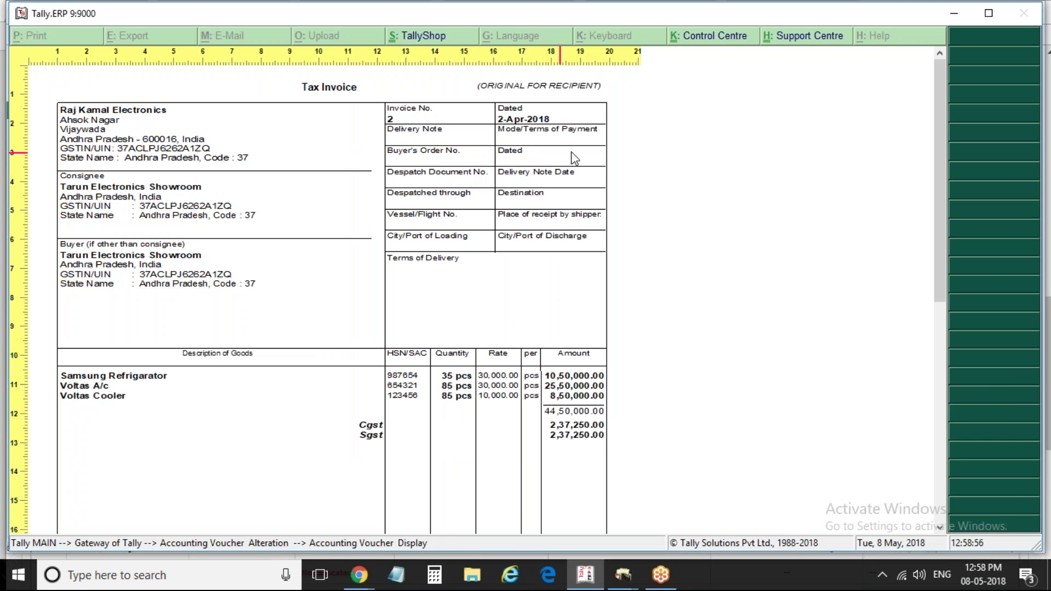
left_click(436, 160)
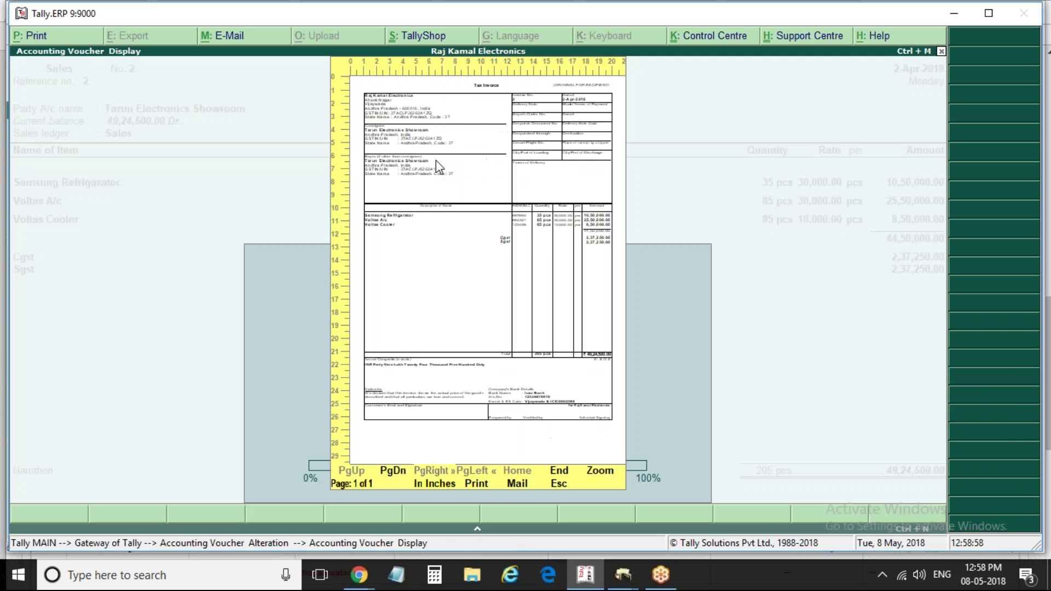
key("Escape")
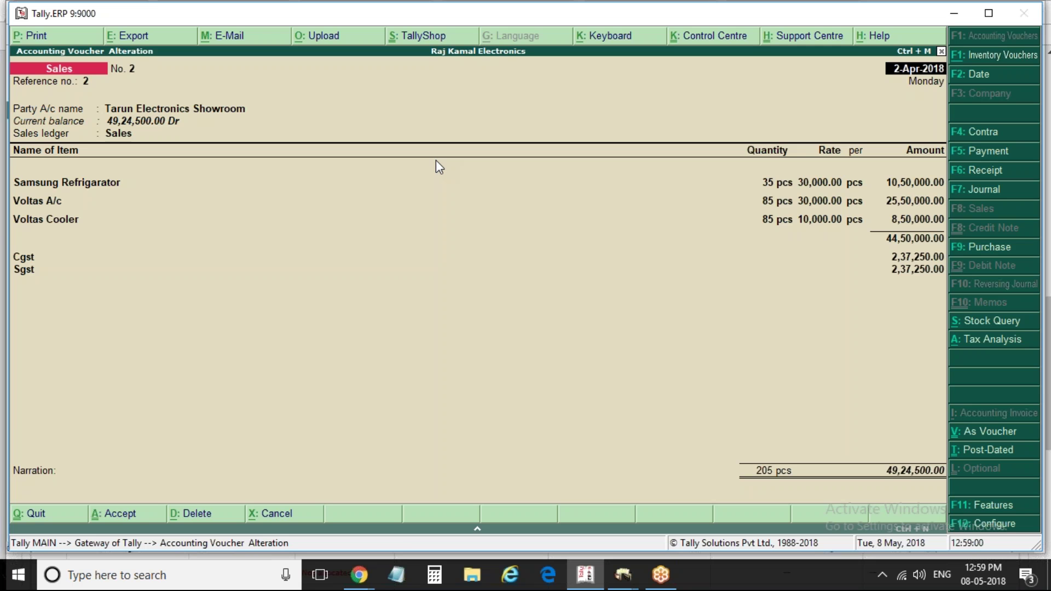
key("alt+p")
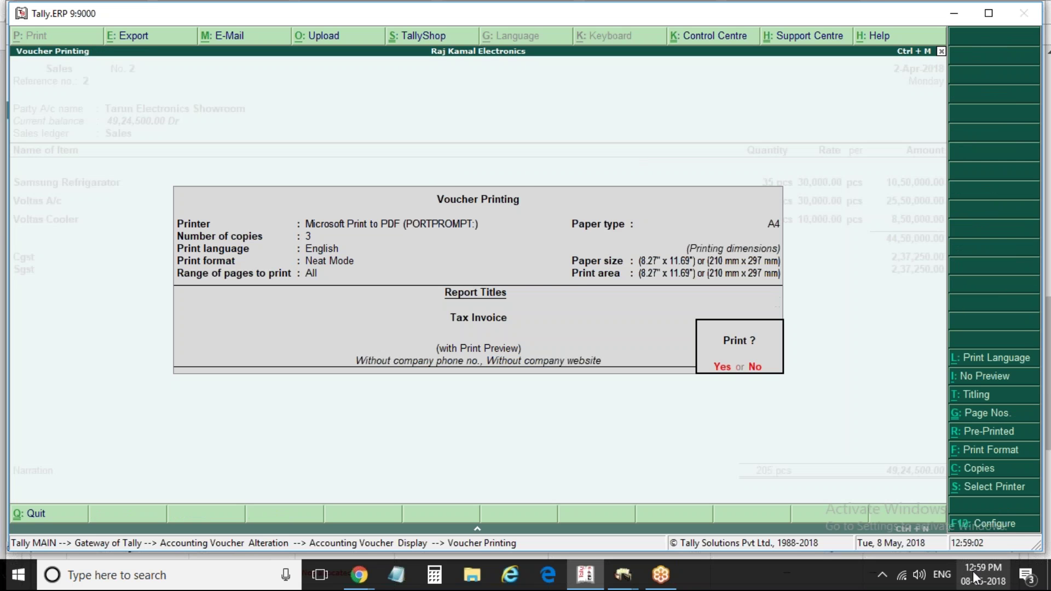
left_click(992, 524)
key("Return")
key("Return")
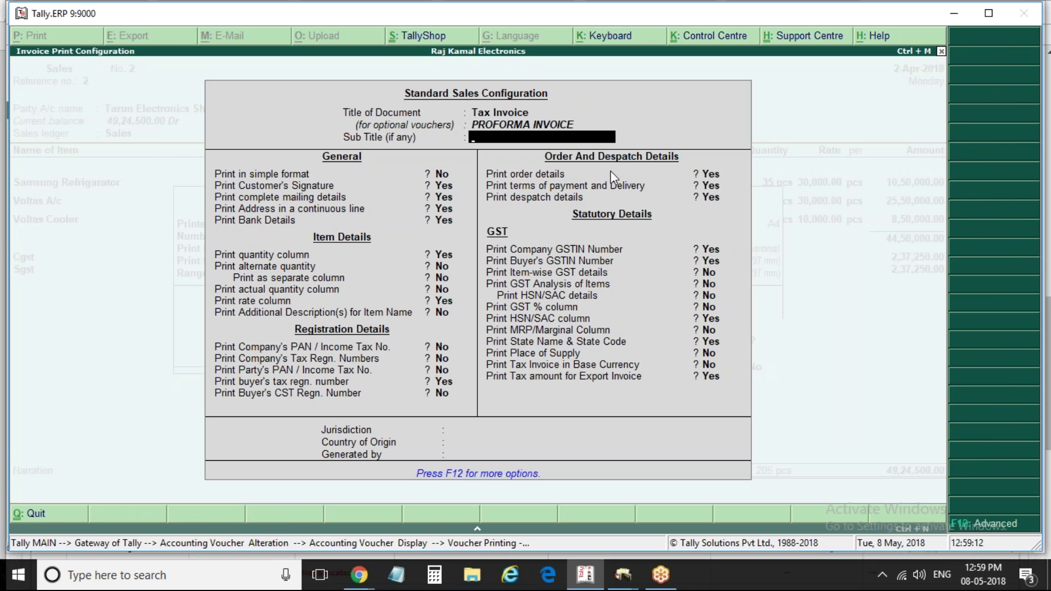
Set Print order details and Print terms of payment and delivery to No
left_click(712, 174)
type("n")
key("Return")
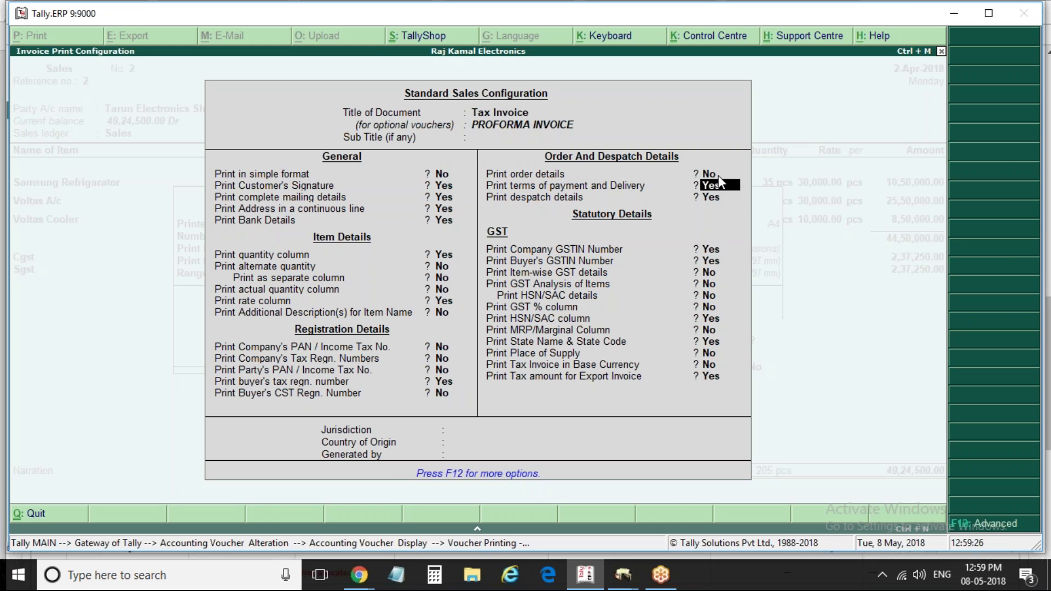
type("n")
Accept the configuration, preview the Tax Invoice zoomed in, then close the preview
key("ctrl+a")
key("Return")
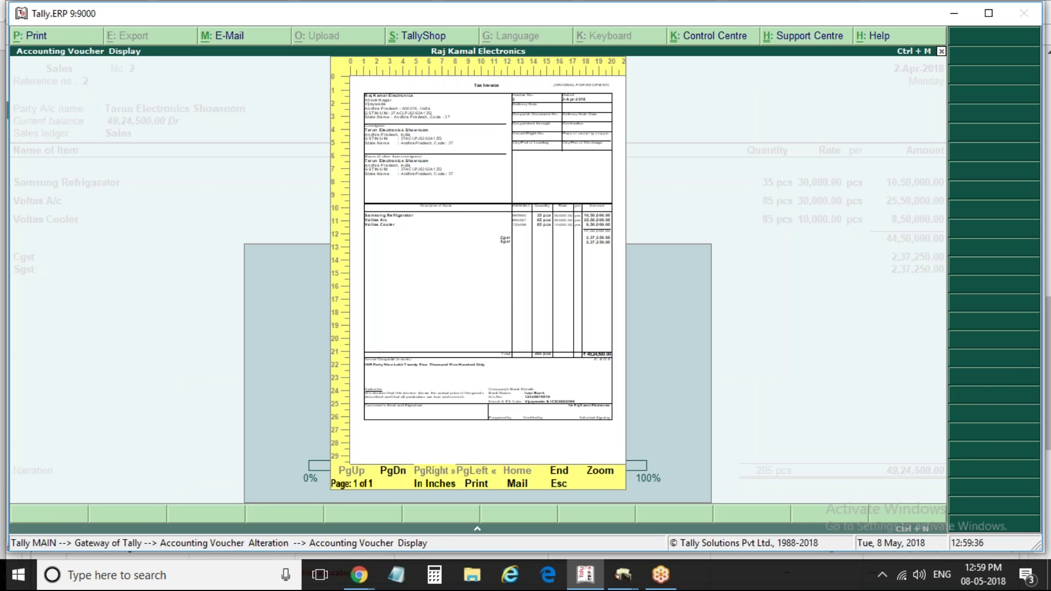
key("alt+z")
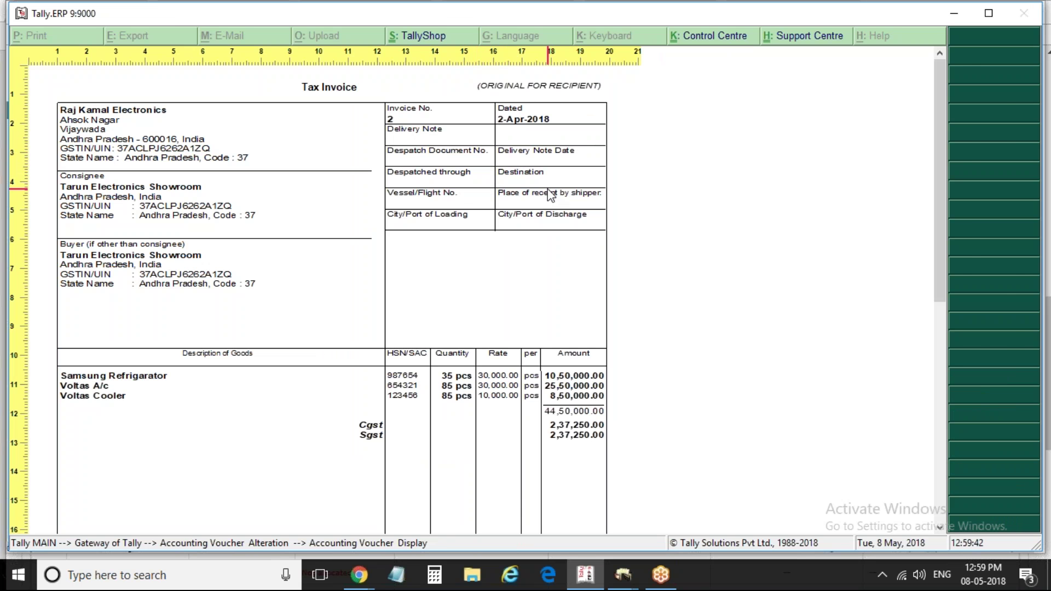
key("Escape")
key("Escape")
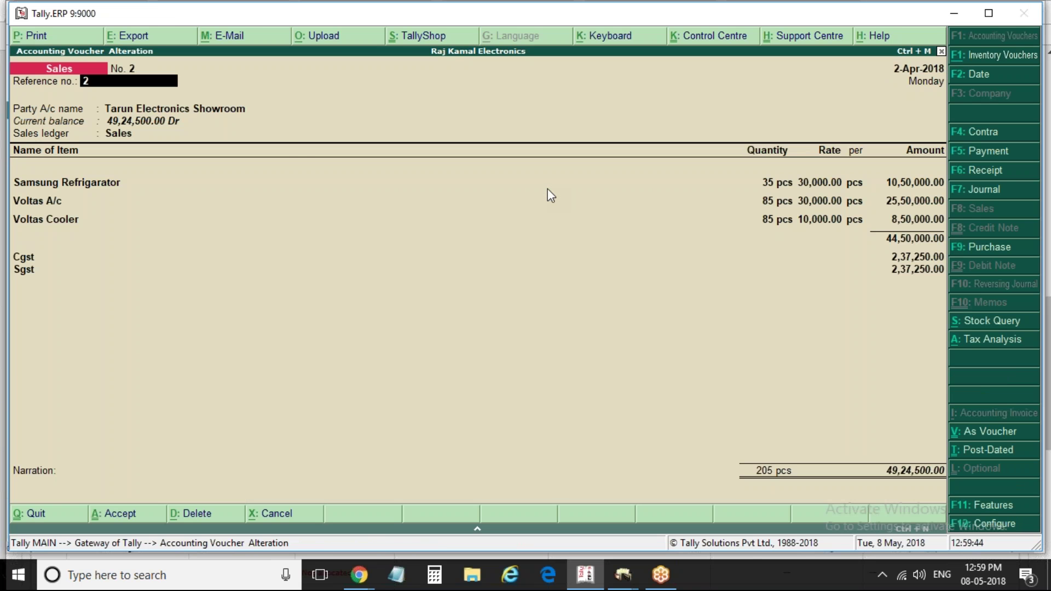
Enter despatch document 1234, despatched through Lorry, destination Vijaywada Railway Station
key("Return")
key("Return")
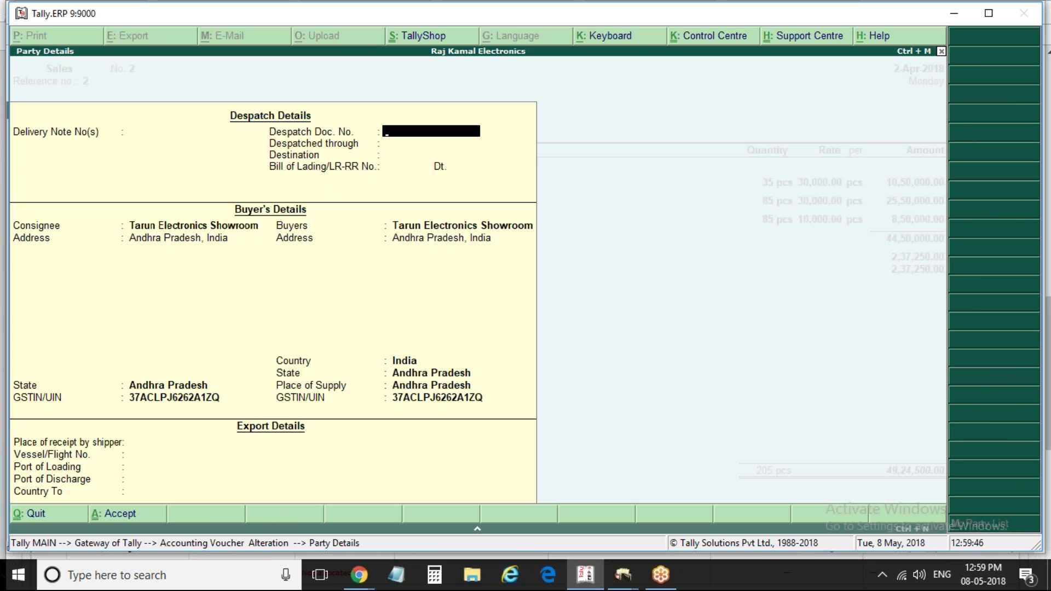
type("1234")
key("Return")
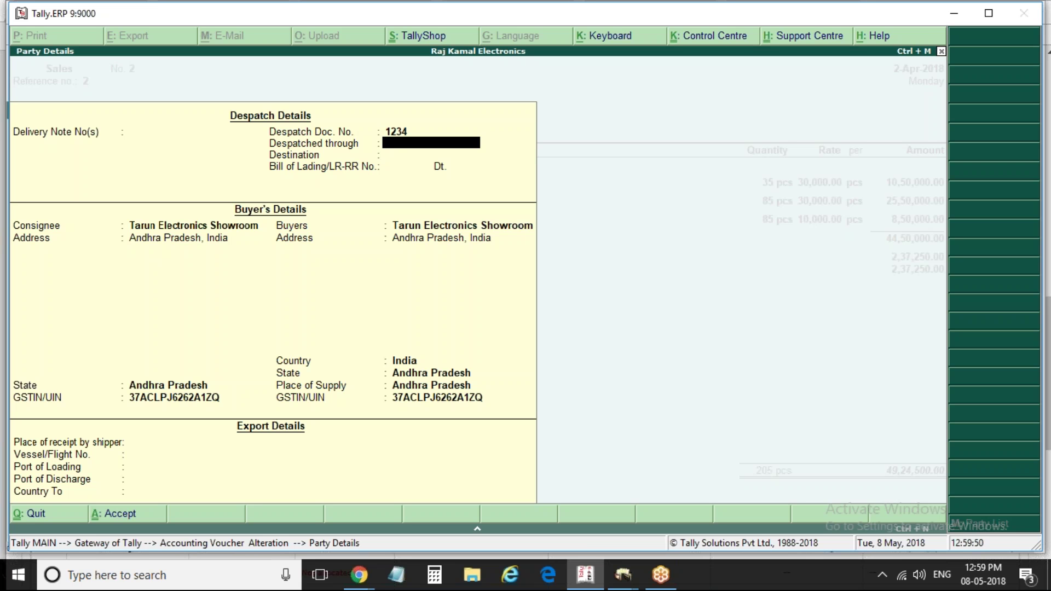
type("Lorry")
key("Return")
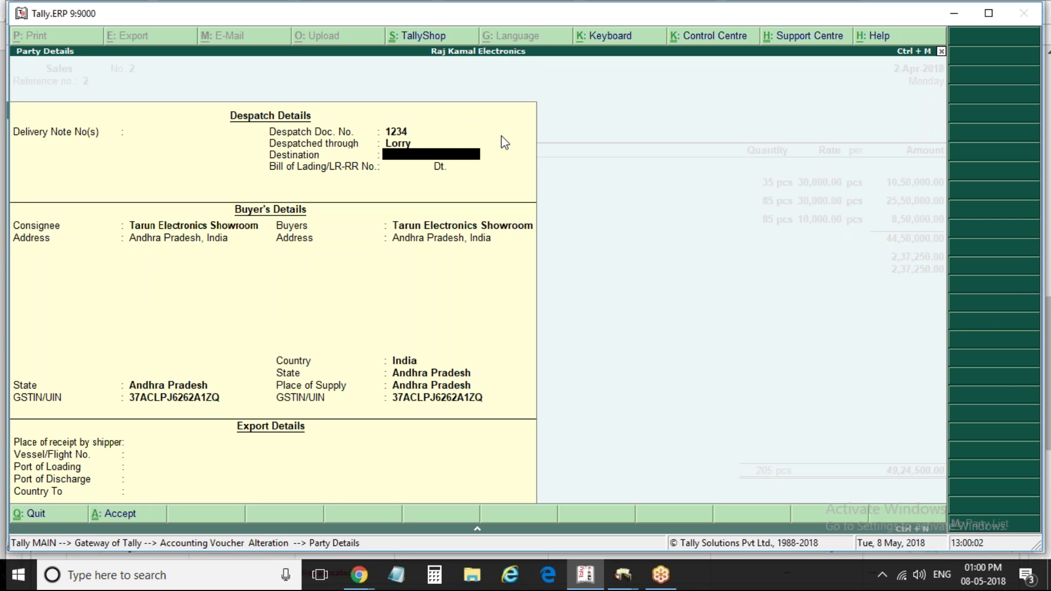
type("Vijaywada Railtw")
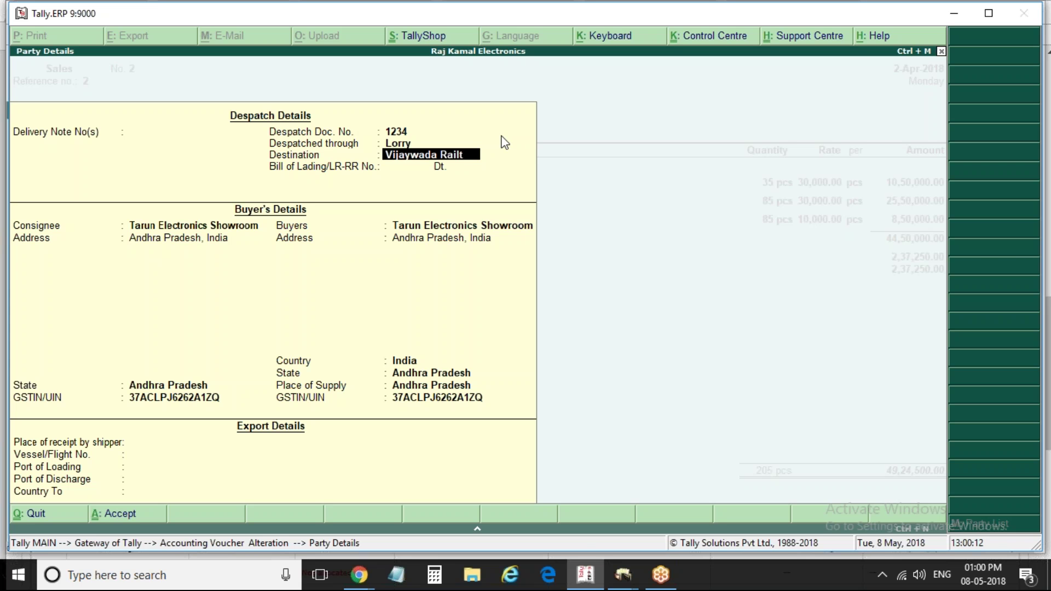
key("BackSpace")
key("BackSpace")
type("way S")
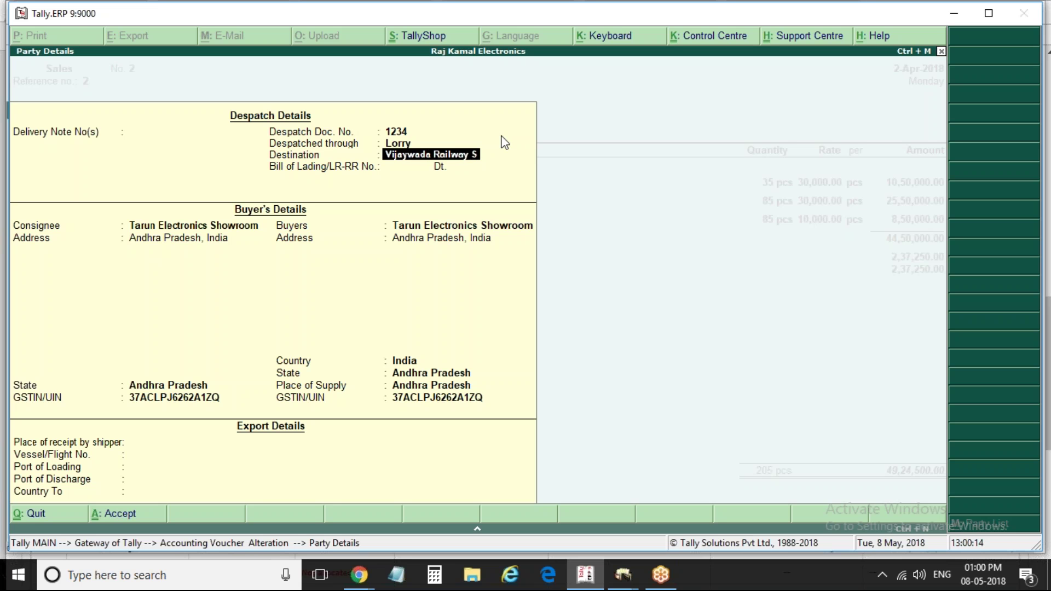
type("tation")
key("Return")
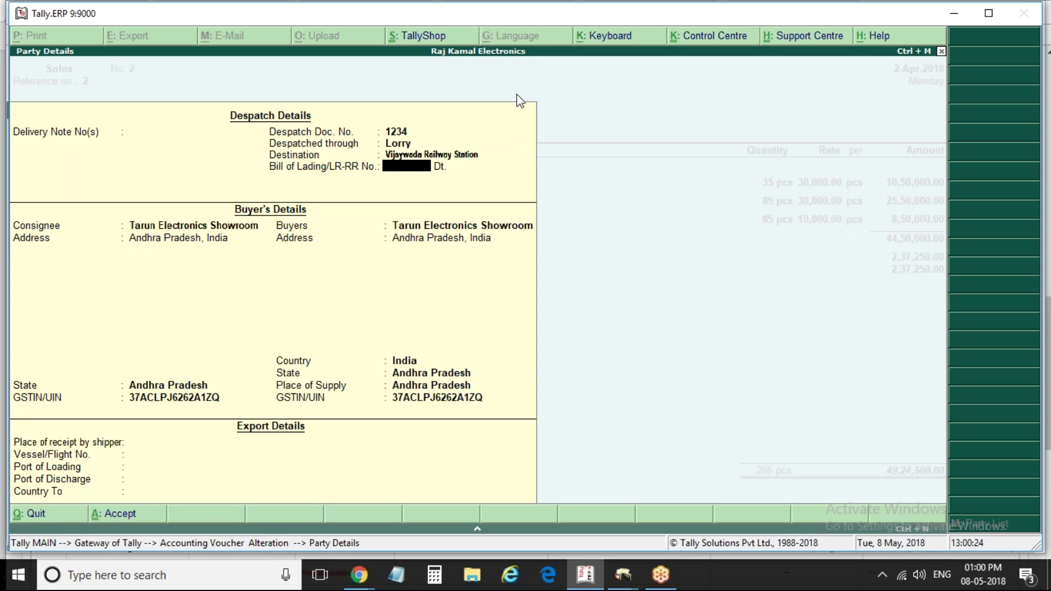
Enter bill of lading number 54321 dated 3-Apr-2018
type("54321")
key("Return")
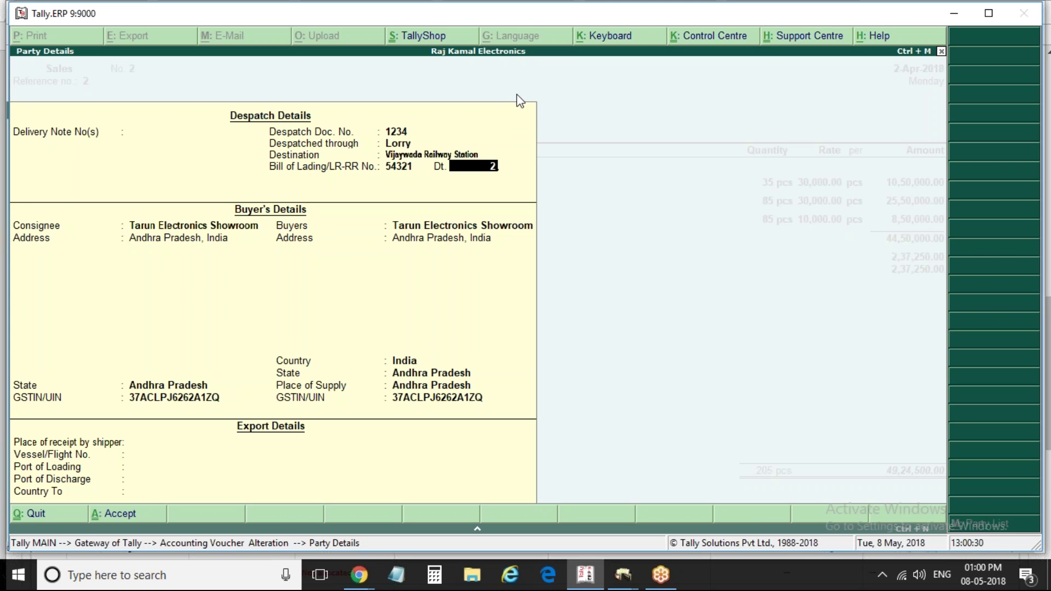
type("2")
key("BackSpace")
type("3april")
key("Return")
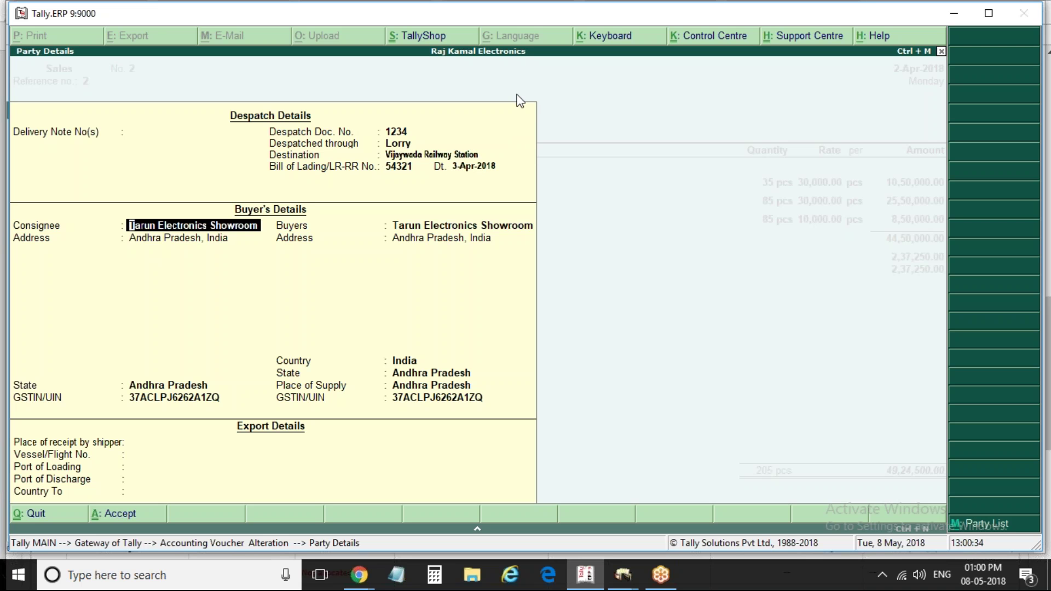
key("Return")
key("ctrl+a")
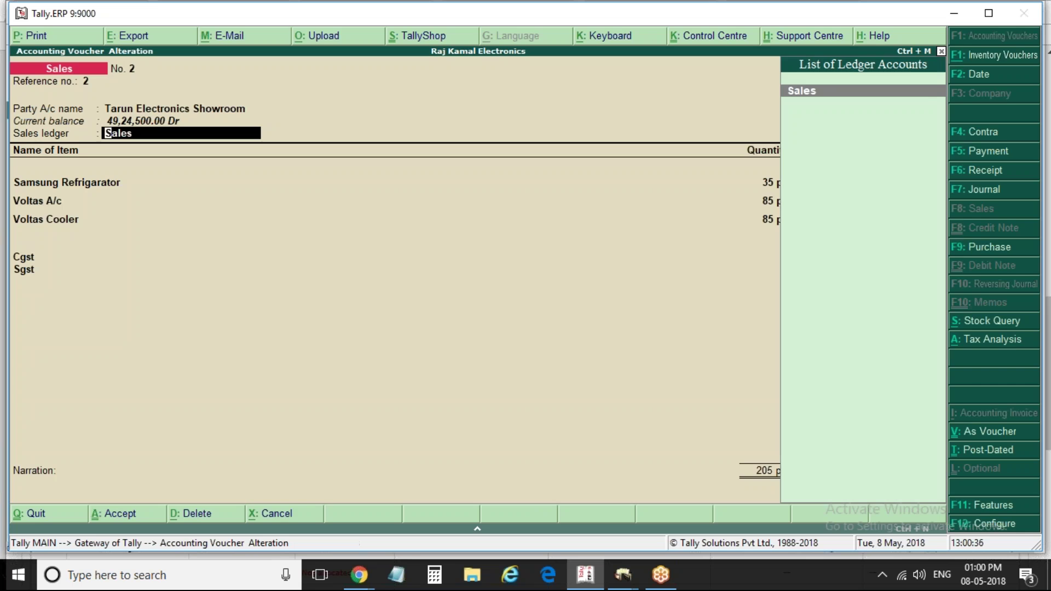
key("Return")
key("Return")
key("Return")
key("Return")
key("Return")
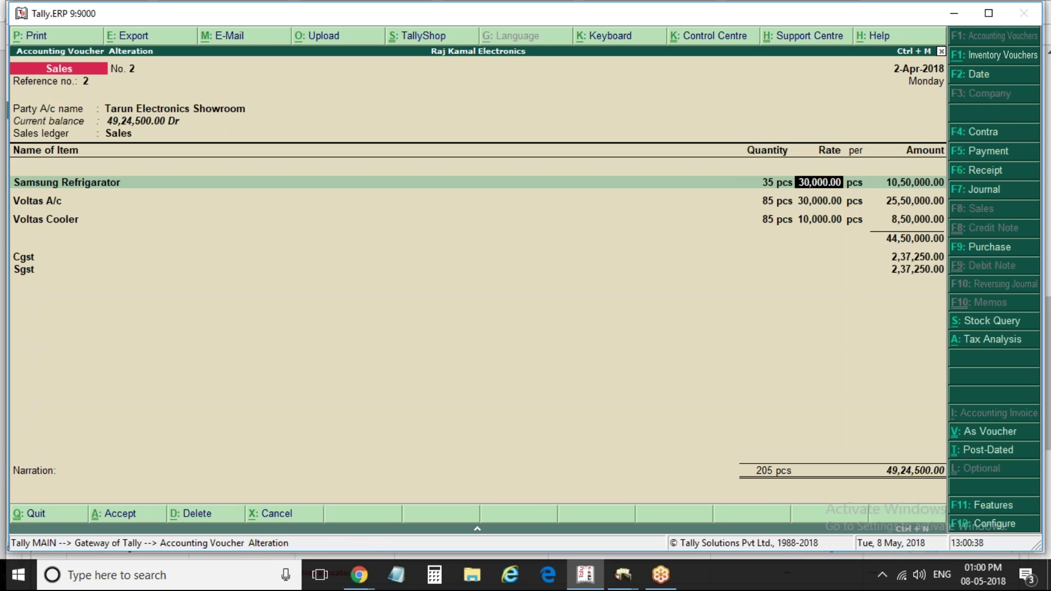
key("alt+p")
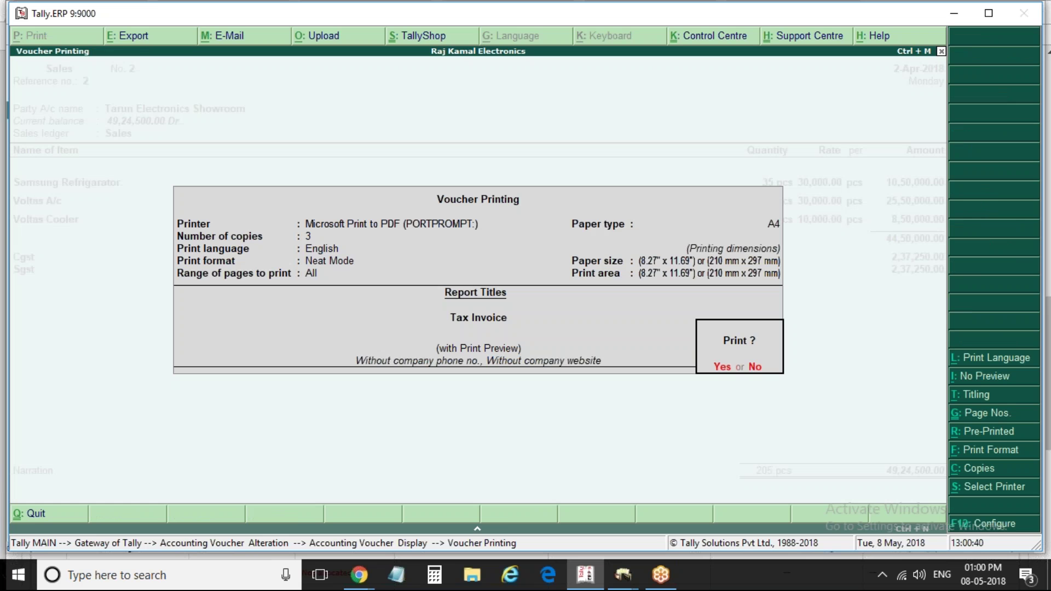
key("Return")
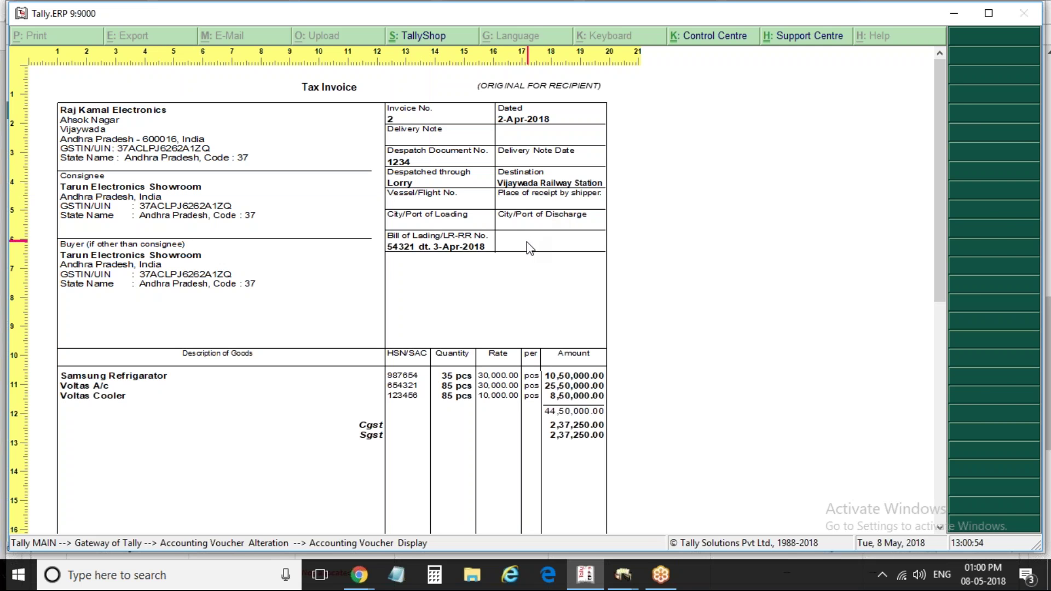
key("Escape")
key("Escape")
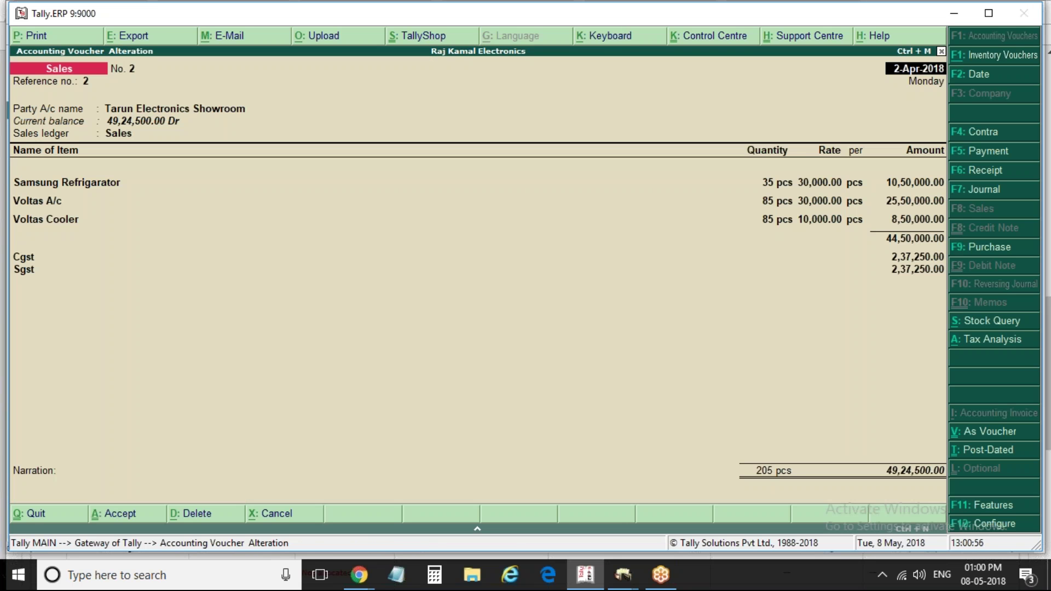
Cancel printing and step through the party details back to the voucher
key("alt+p")
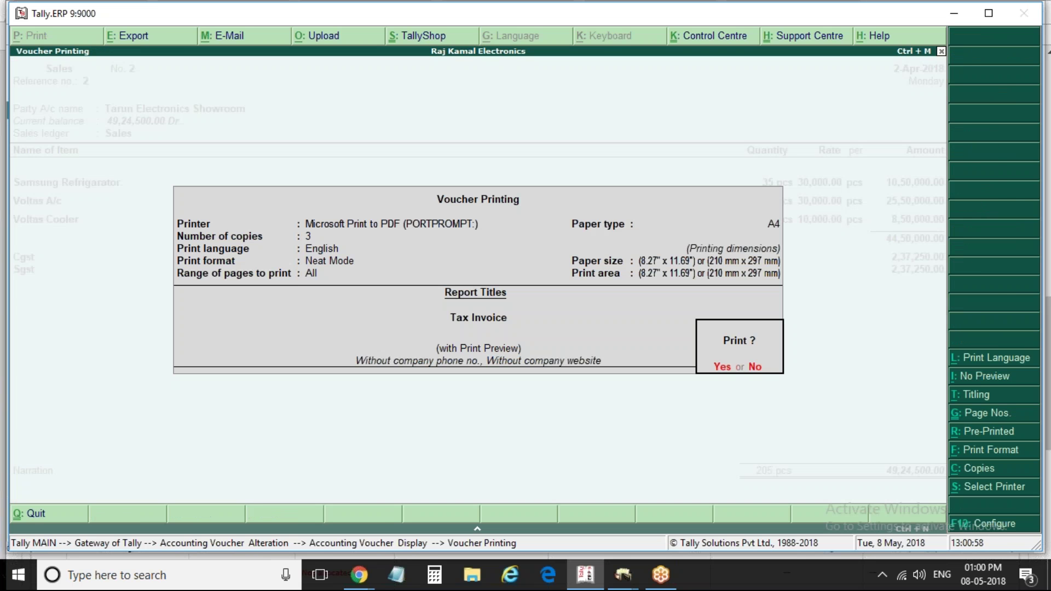
key("Escape")
key("Return")
key("Return")
key("Return")
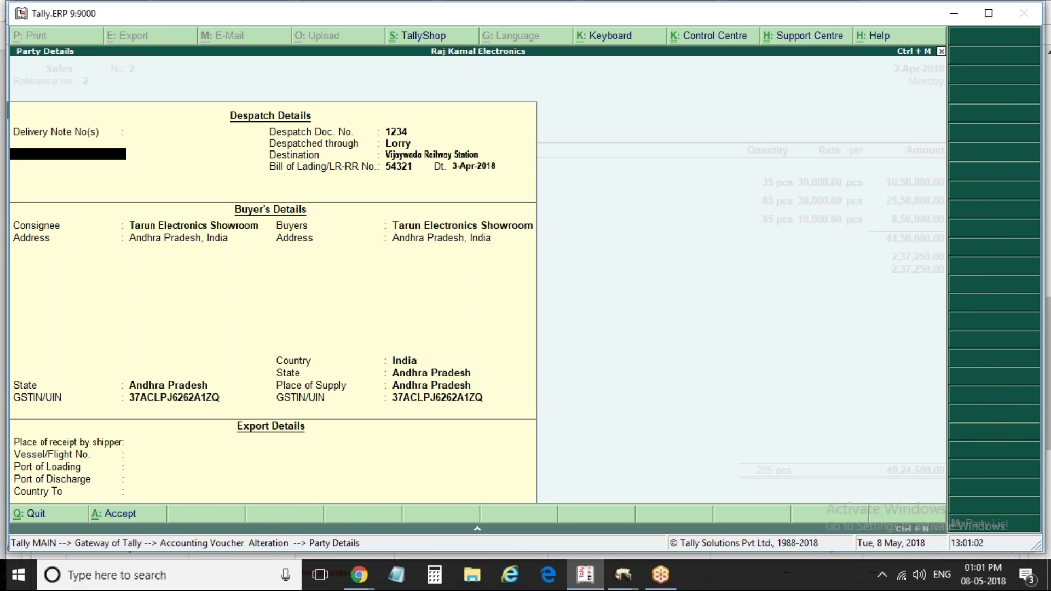
key("Escape")
key("Return")
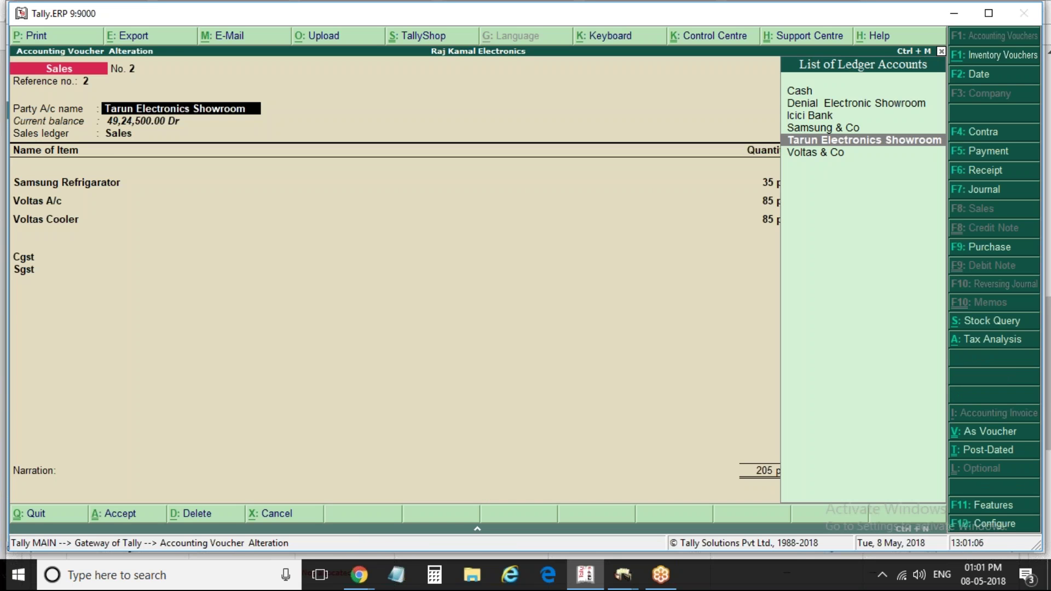
Review the sales invoice and advanced configuration, leaving export shipping details at No
key("F12")
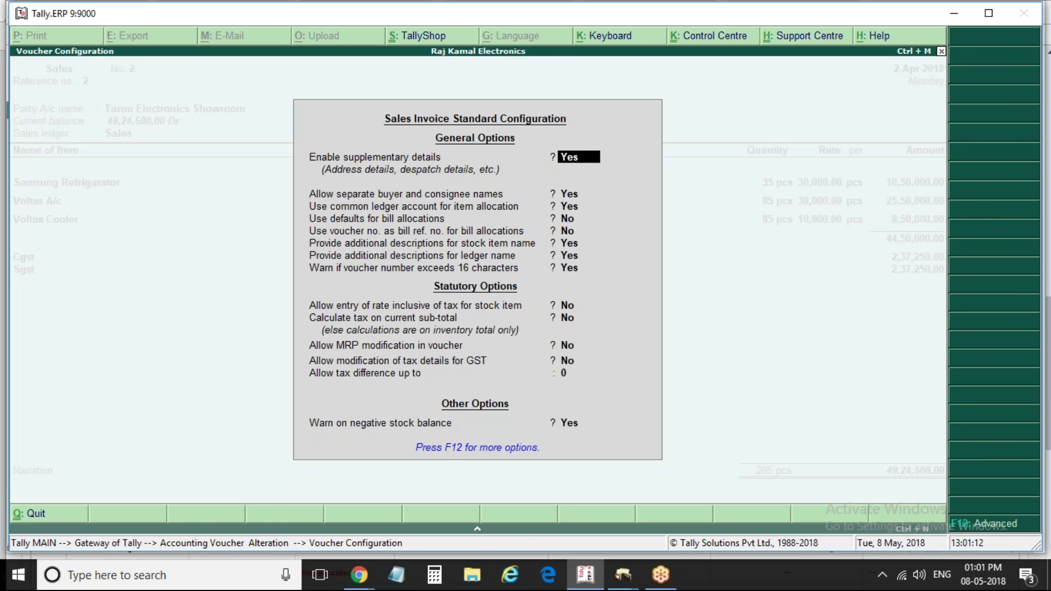
key("F12")
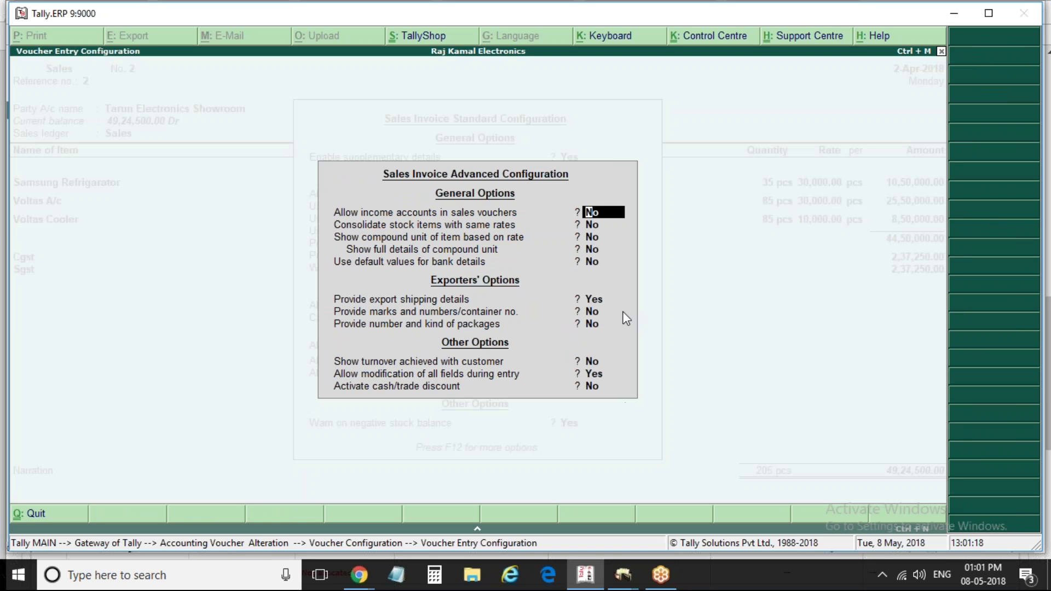
left_click(593, 301)
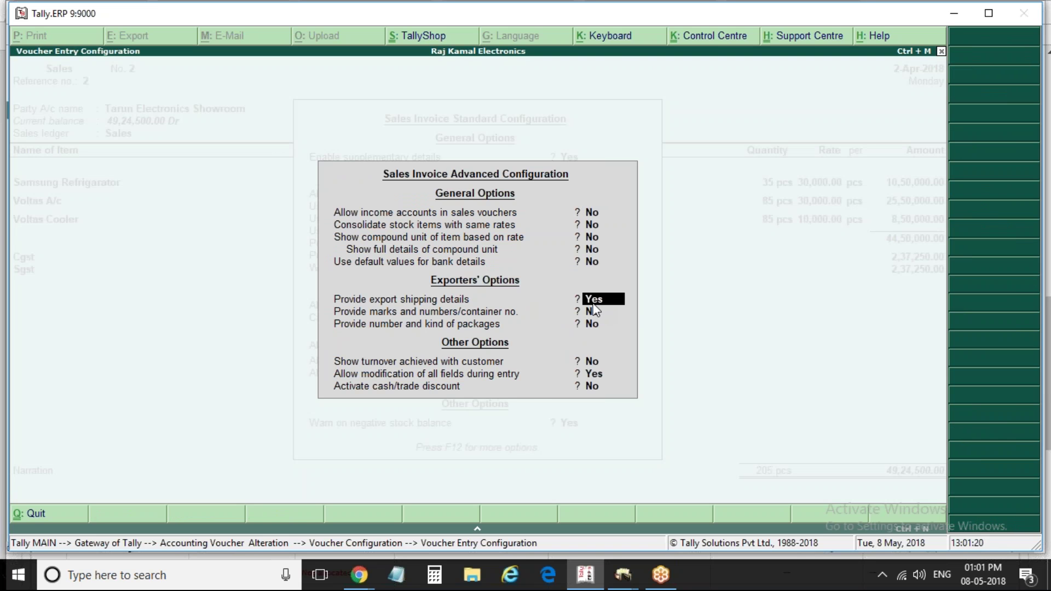
key("n")
key("ctrl+a")
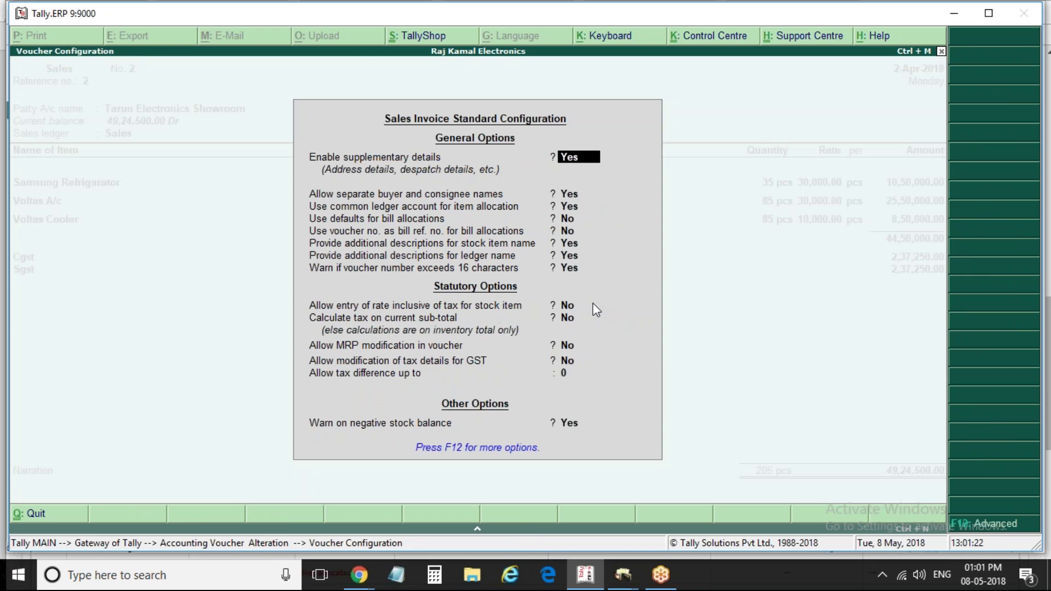
key("Return")
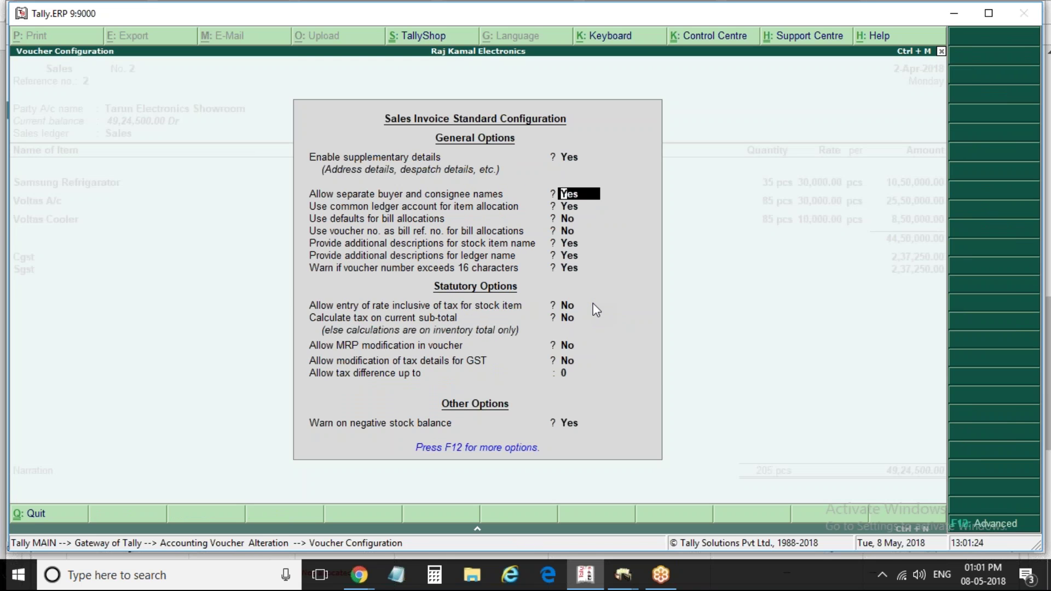
key("ctrl+a")
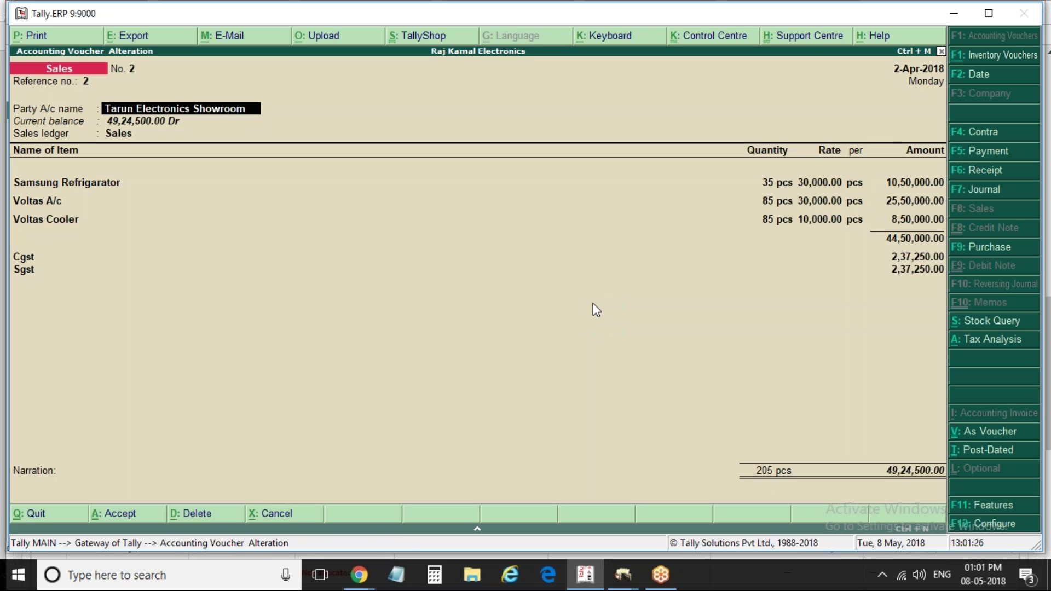
Preview the Tax Invoice zoomed in, view the whole page, then return to the voucher
key("alt+p")
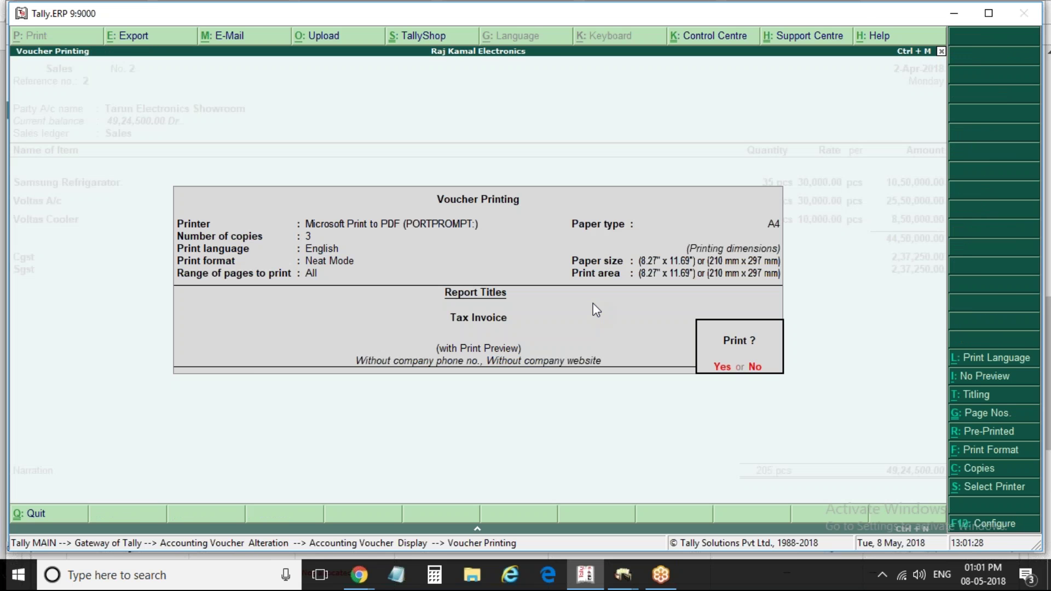
key("Return")
key("alt+z")
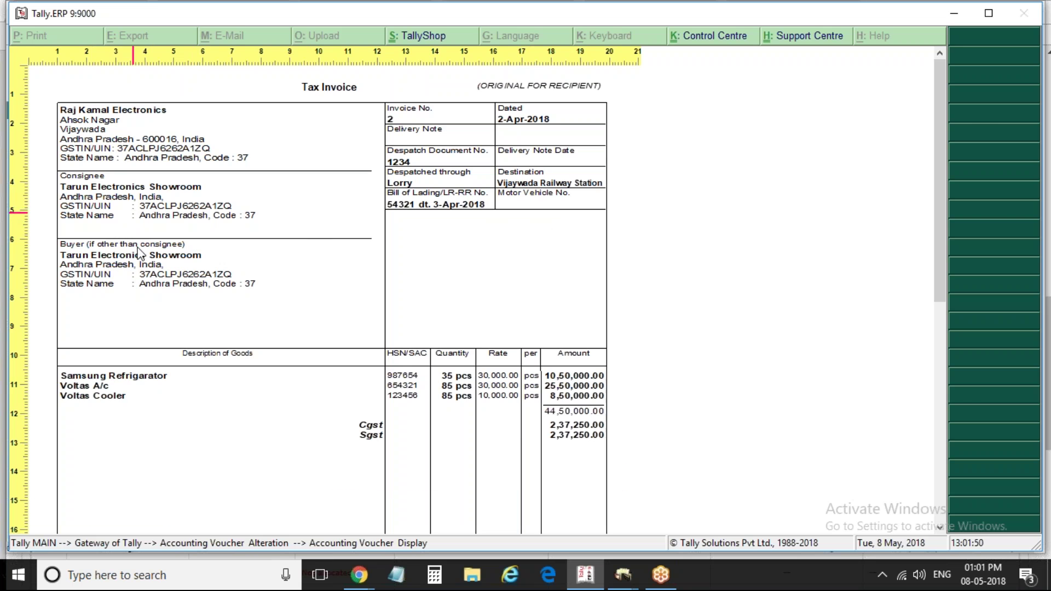
left_click(137, 247)
key("Escape")
key("Return")
key("Return")
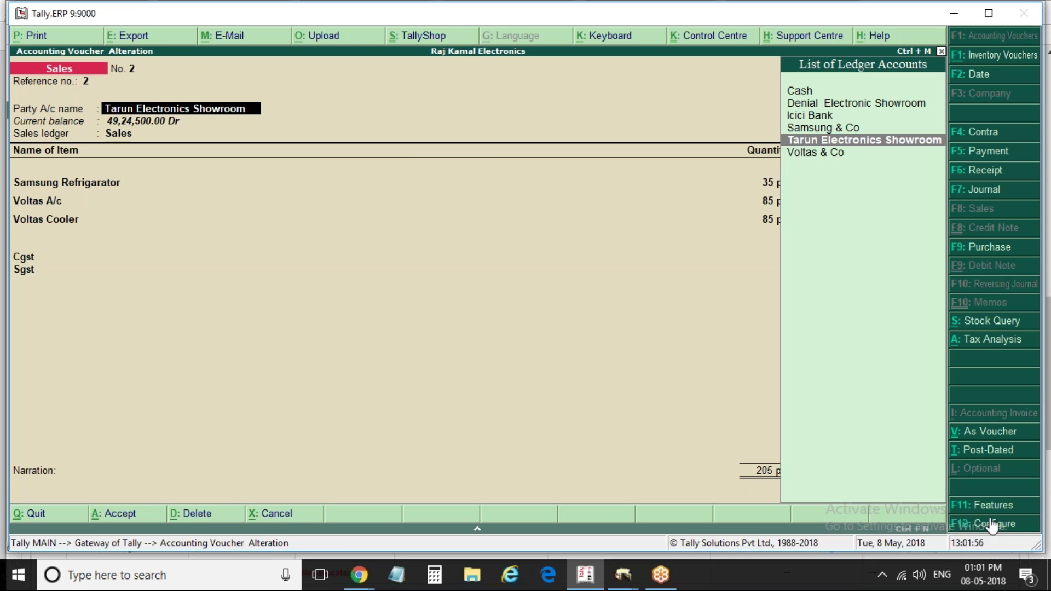
Turn off separate buyer and consignee names in the voucher configuration
key("F12")
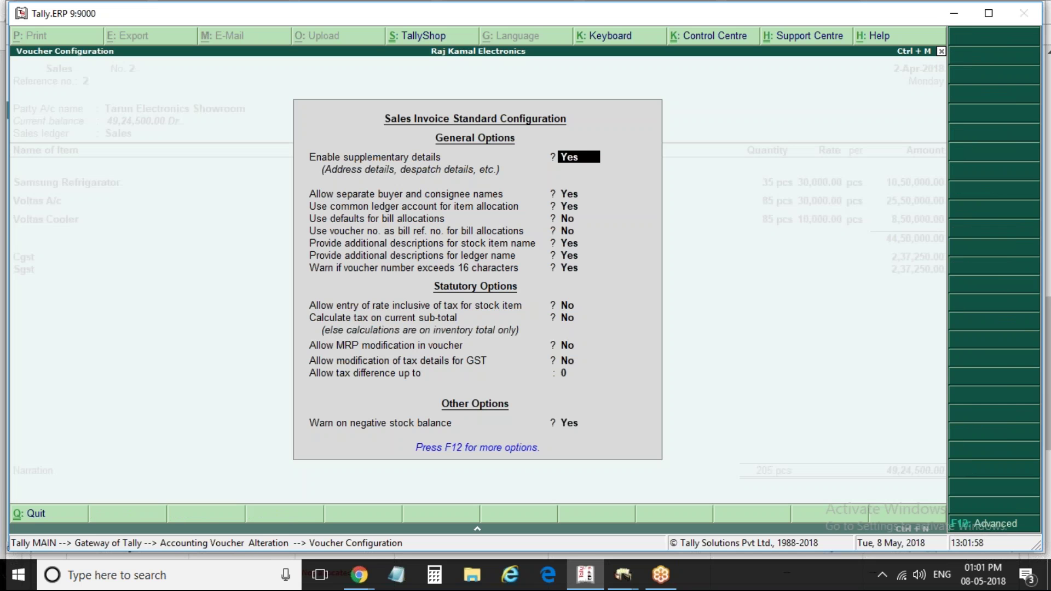
key("Return")
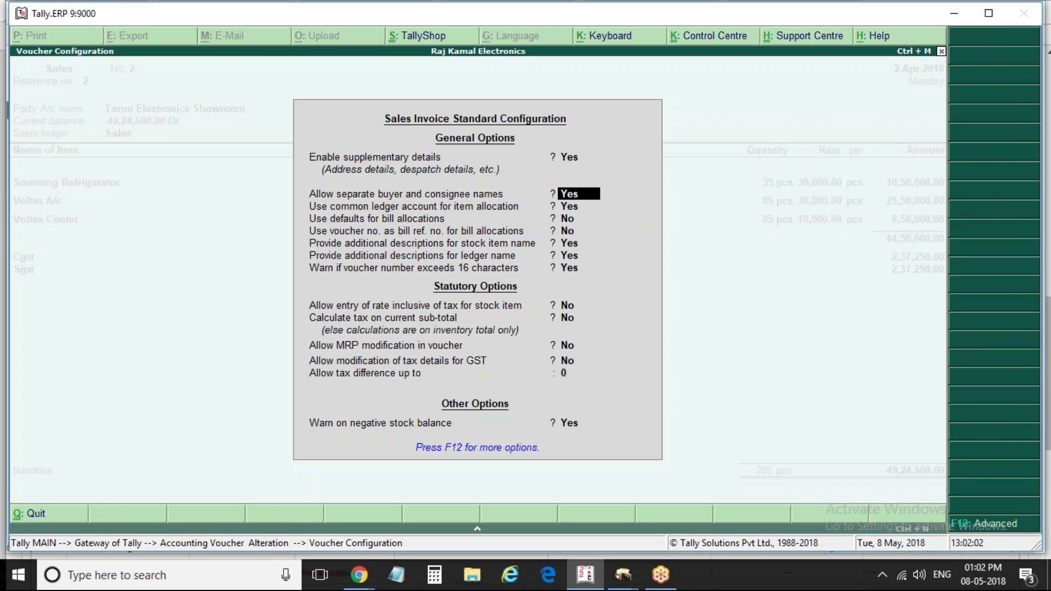
type("n")
key("Return")
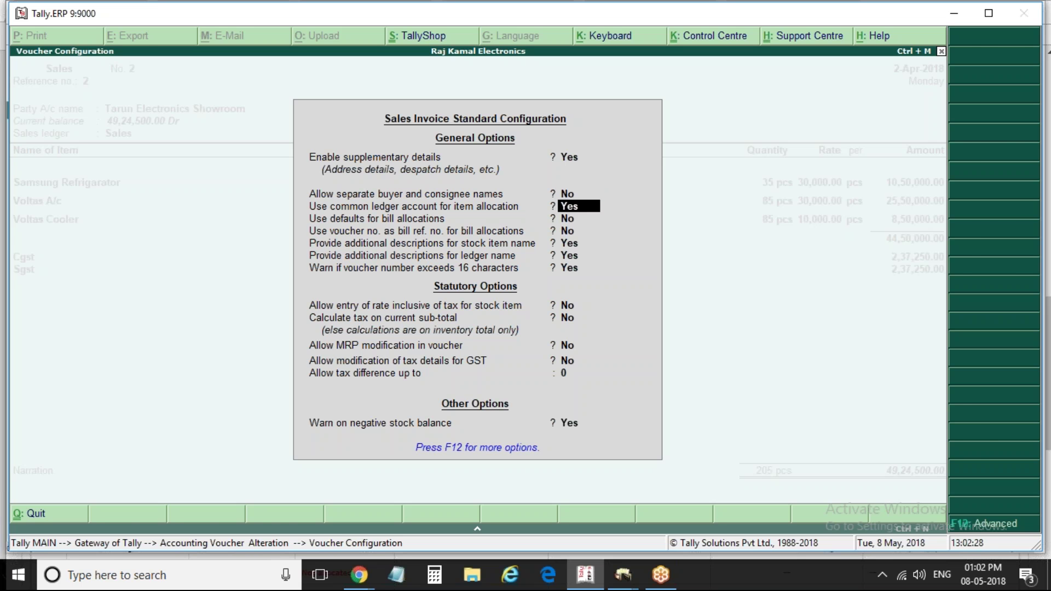
Accept the party and despatch details and generate the Tax Invoice print preview
key("ctrl+a")
key("Return")
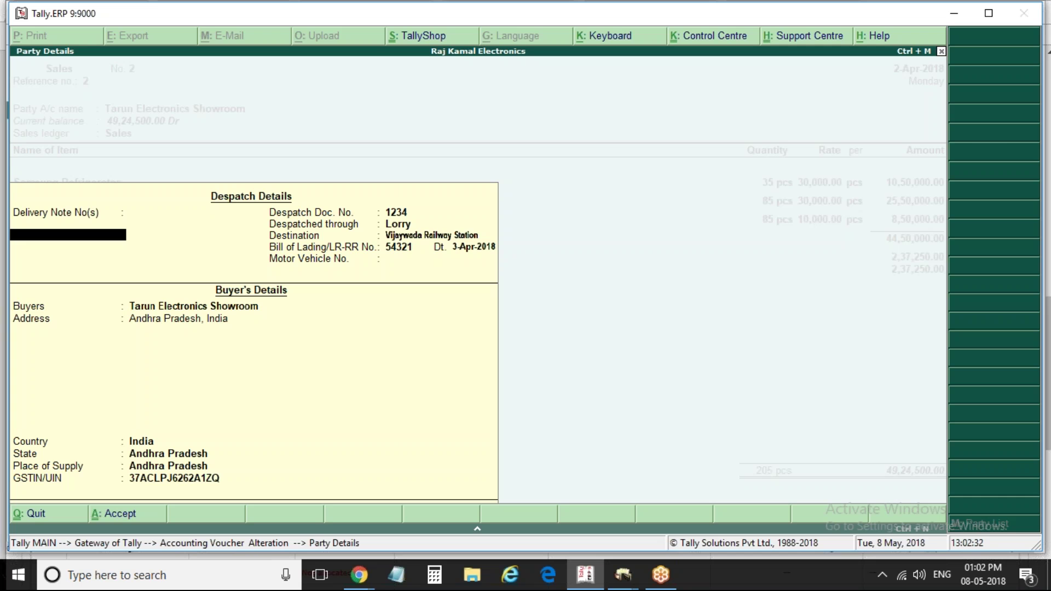
key("Return")
key("Return")
key("Return")
key("ctrl+a")
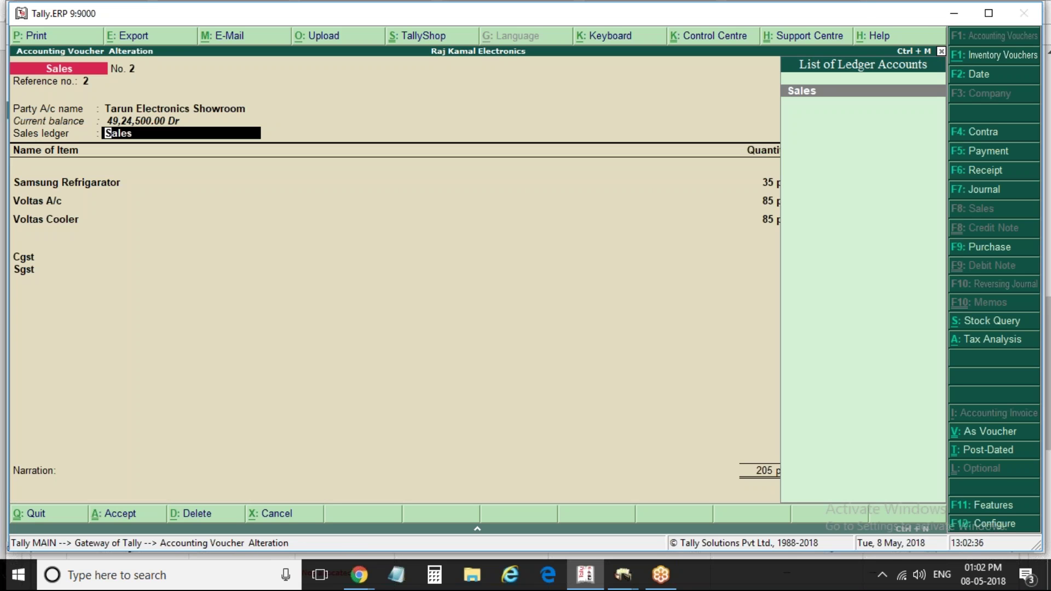
key("alt+p")
key("Return")
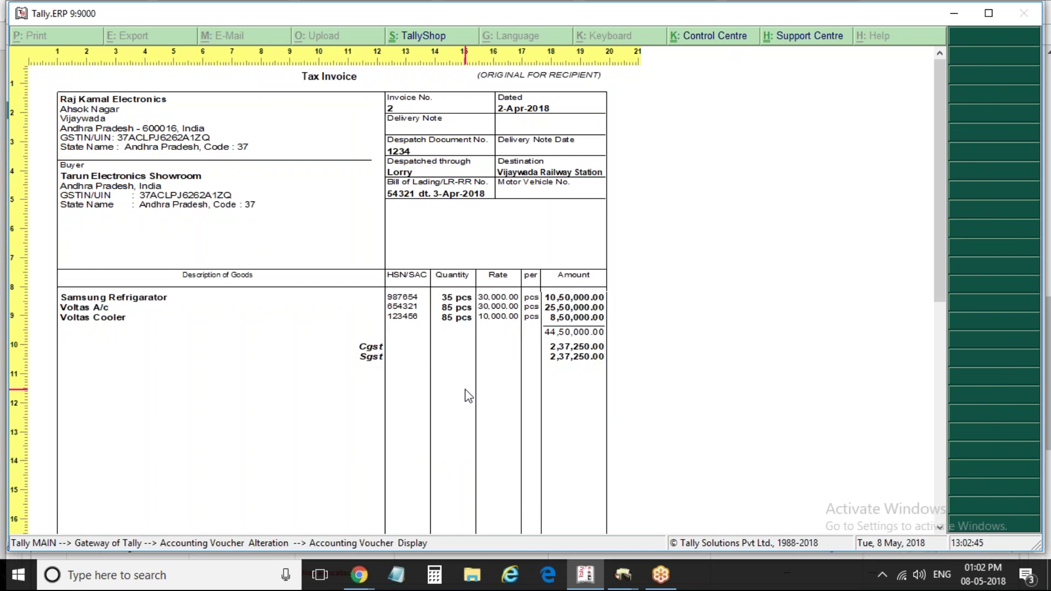
Scroll the zoomed preview down to the totals and bank details, then return to whole-page view
scroll(469, 396, "down", 5)
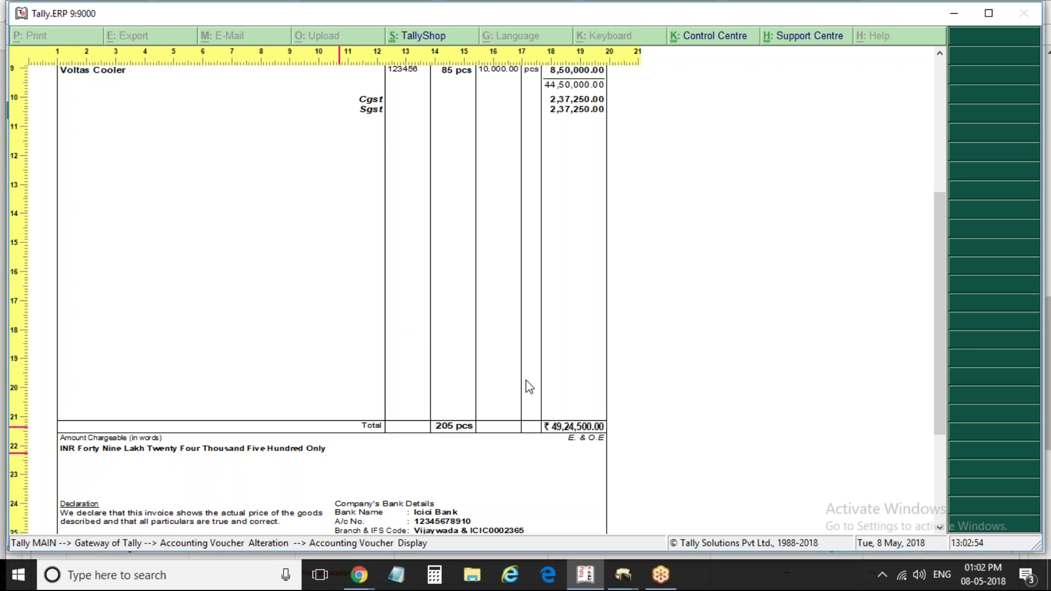
left_click_drag(942, 201, 935, 125)
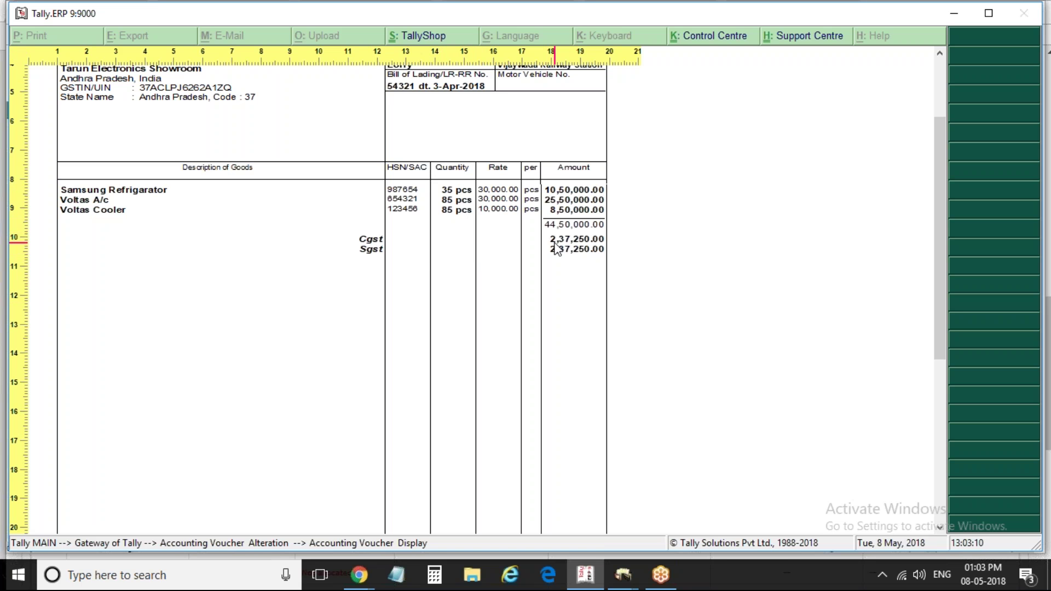
key("Escape")
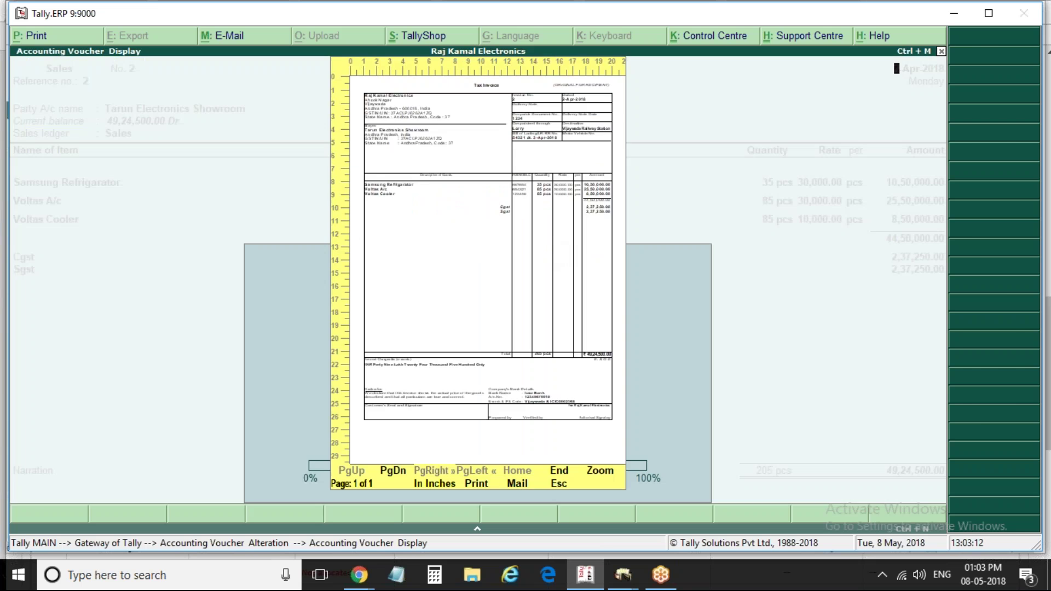
Close the preview and reopen the invoice print configuration at the GST settings
key("Escape")
key("alt+p")
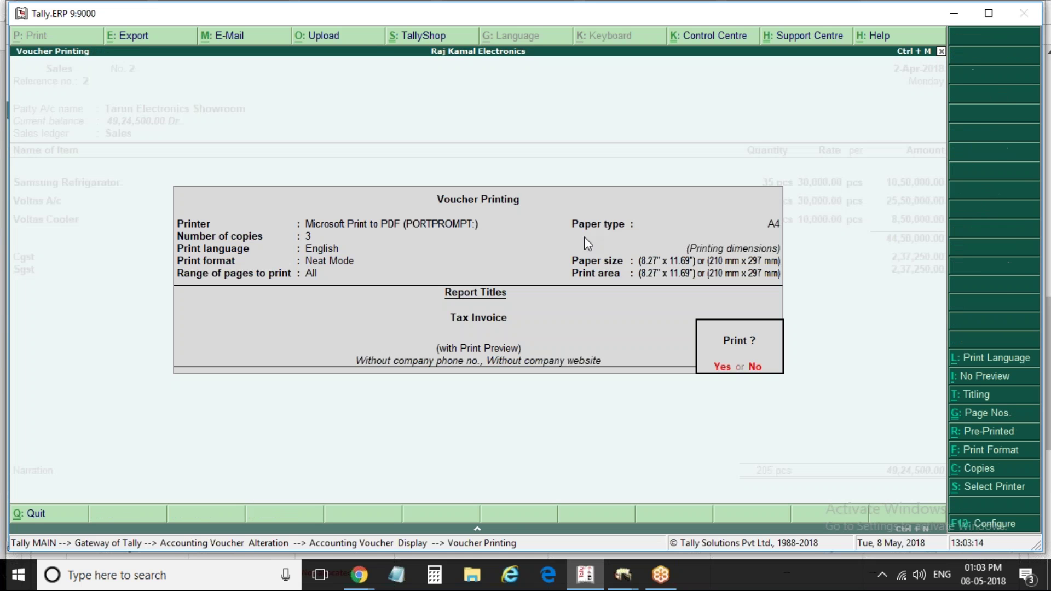
key("F12")
key("Return")
key("Return")
key("Return")
key("Return")
key("Return")
key("Return")
key("Return")
key("Return")
key("Return")
key("Return")
key("Return")
key("Return")
key("Return")
key("Return")
key("Return")
key("Return")
key("Return")
key("Return")
key("Return")
key("Return")
key("Return")
key("Return")
key("Up")
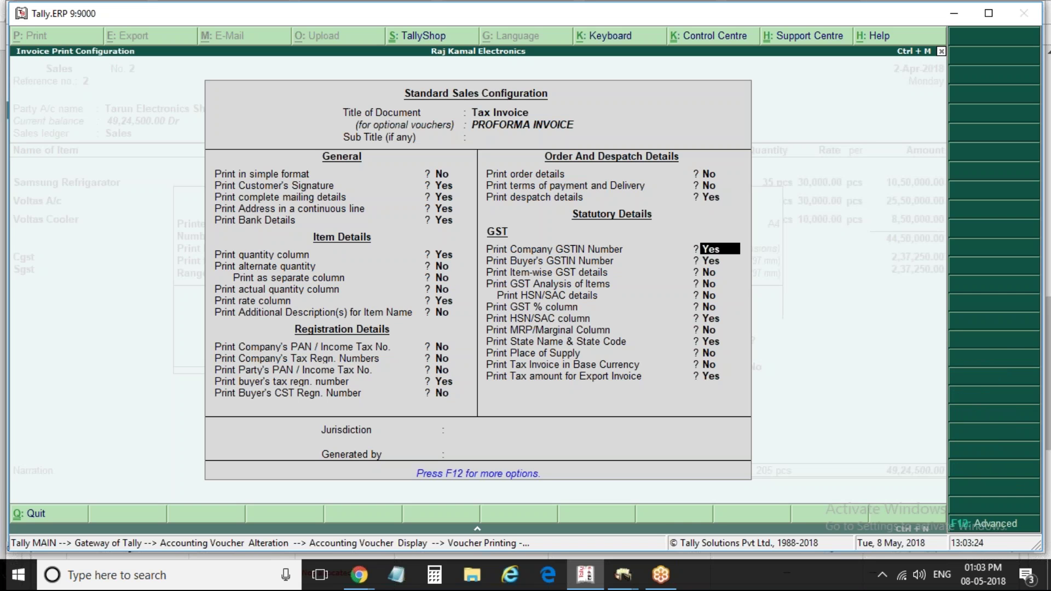
key("Return")
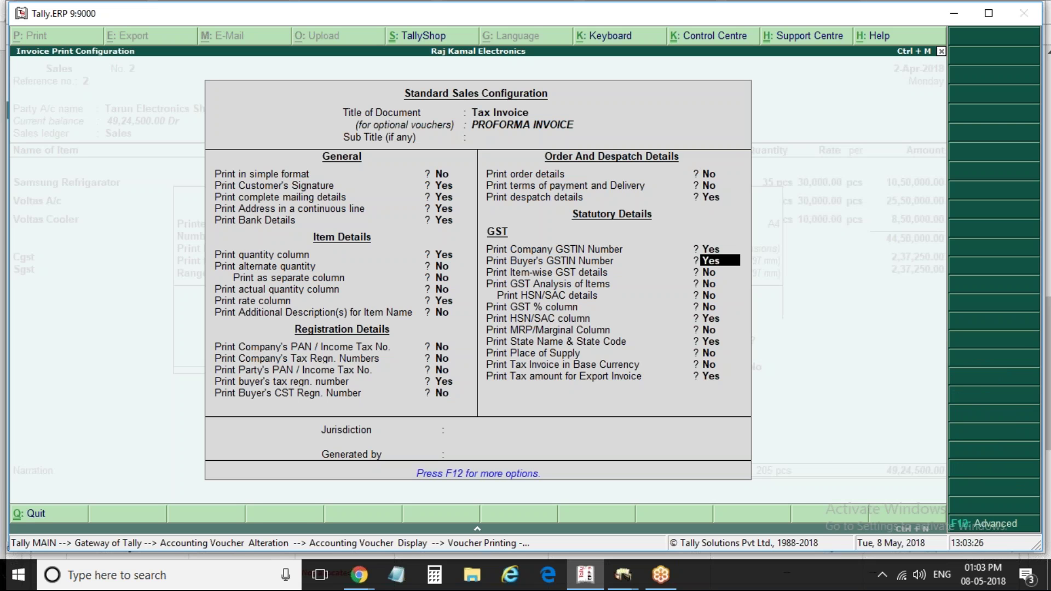
key("Return")
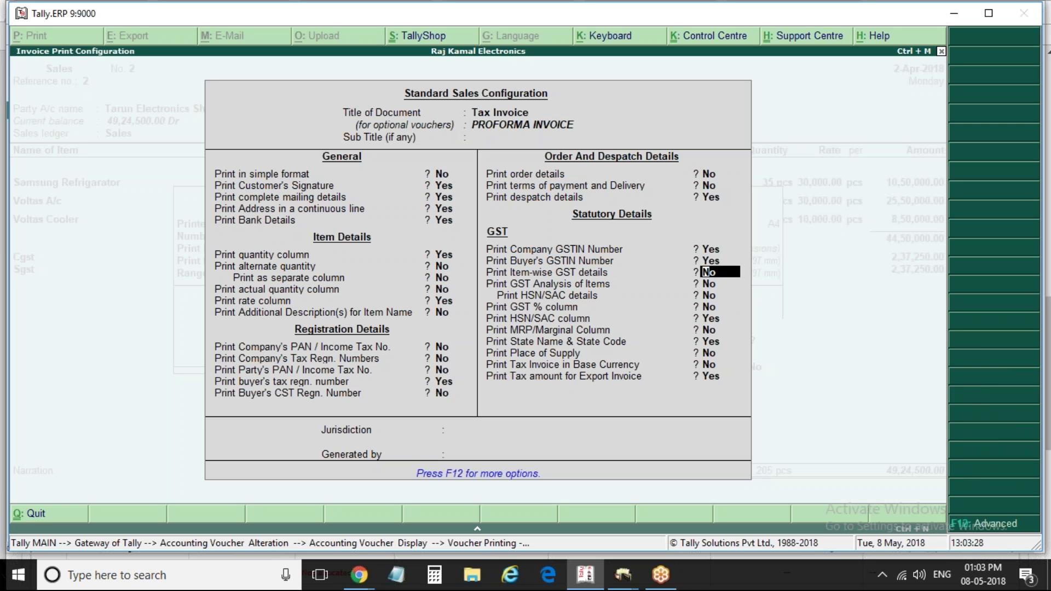
key("Return")
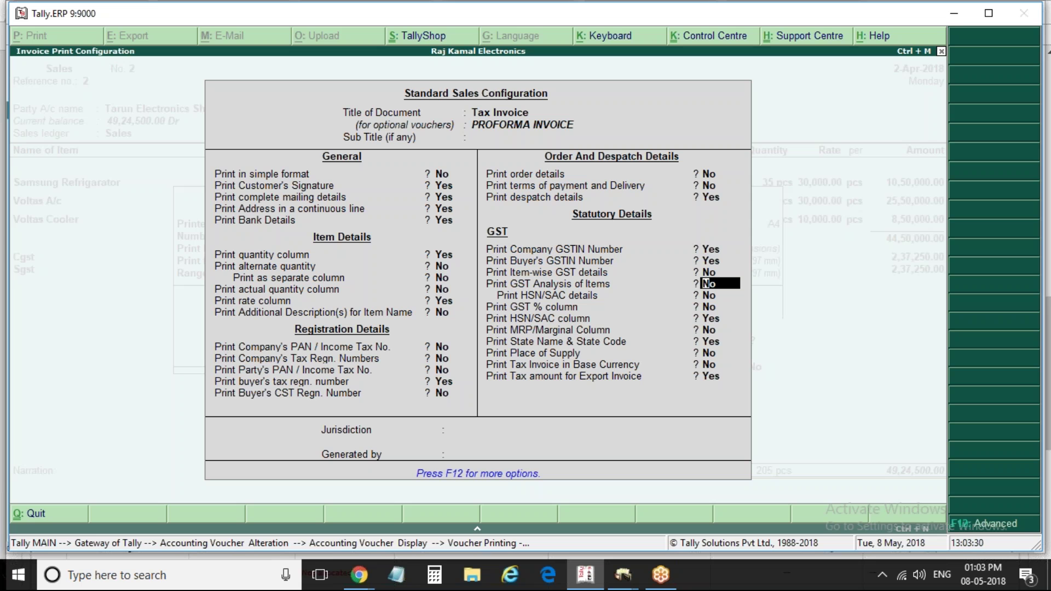
Set GST analysis of items and item-wise GST details to Yes and regenerate the preview
type("y")
key("Return")
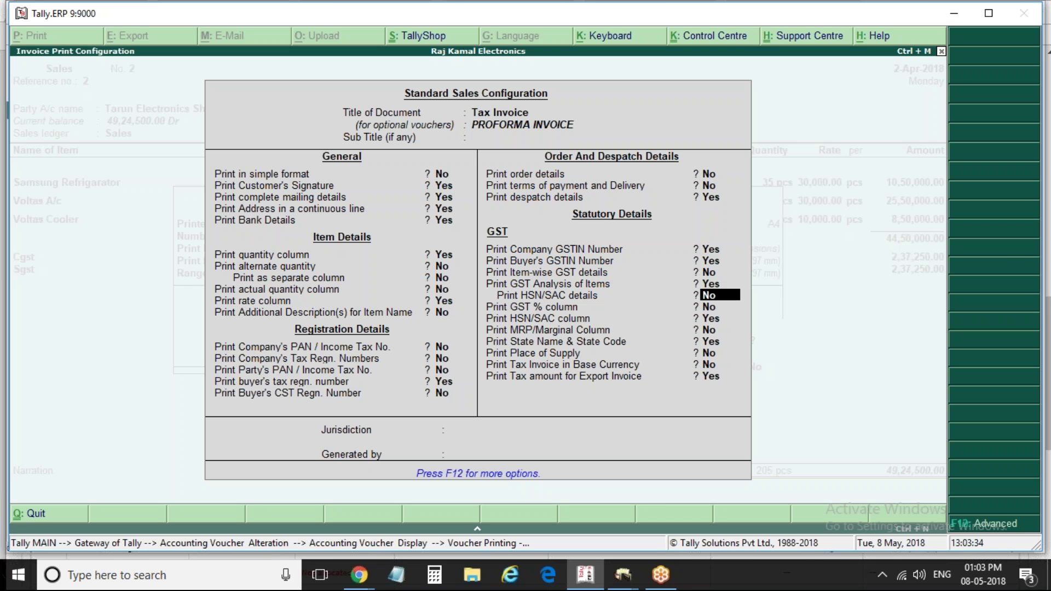
key("Up")
key("Up")
type("y")
key("Return")
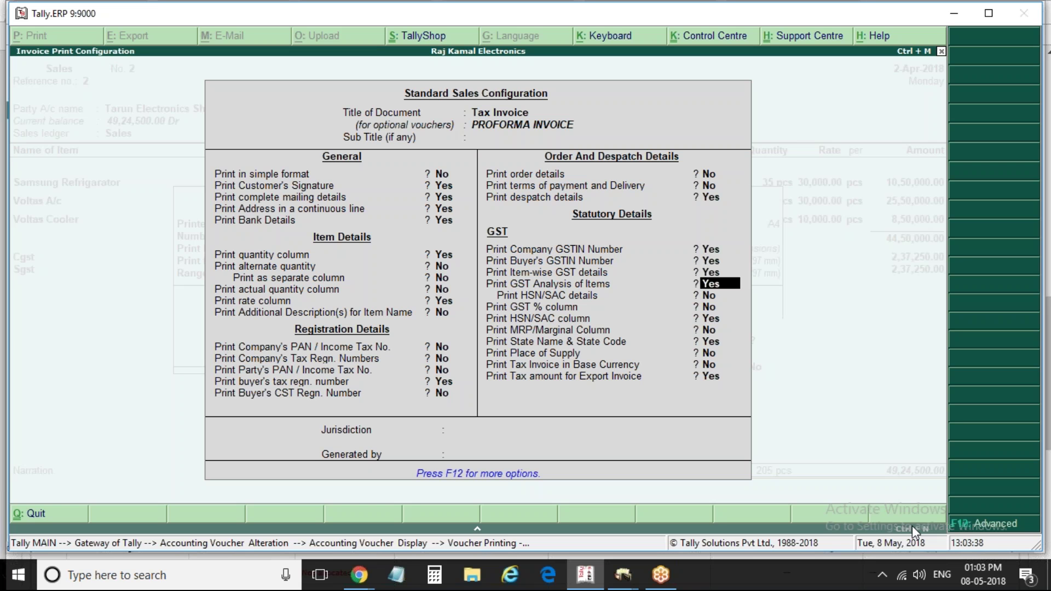
key("ctrl+a")
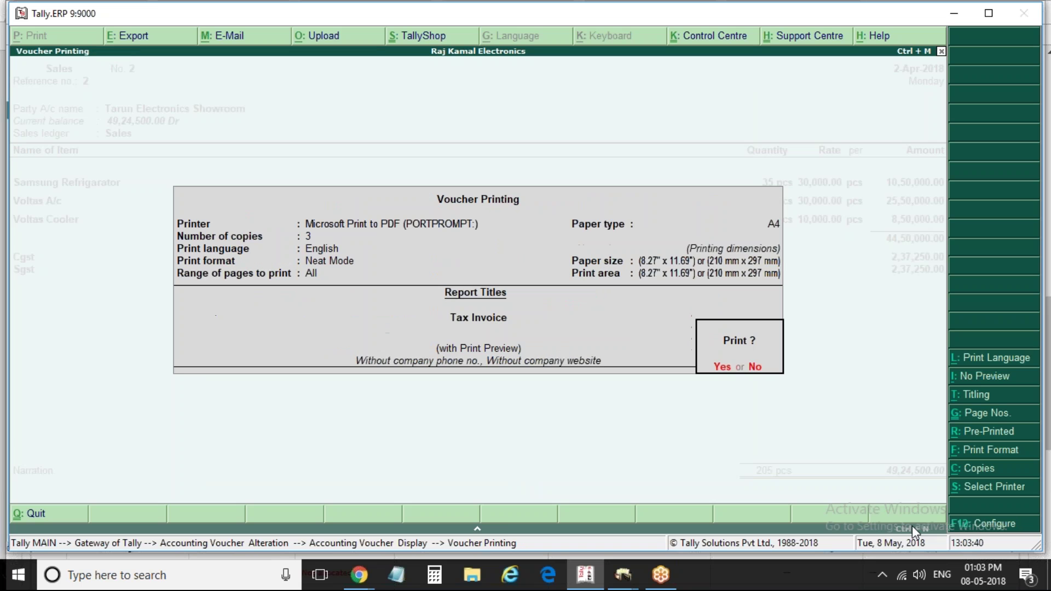
key("Return")
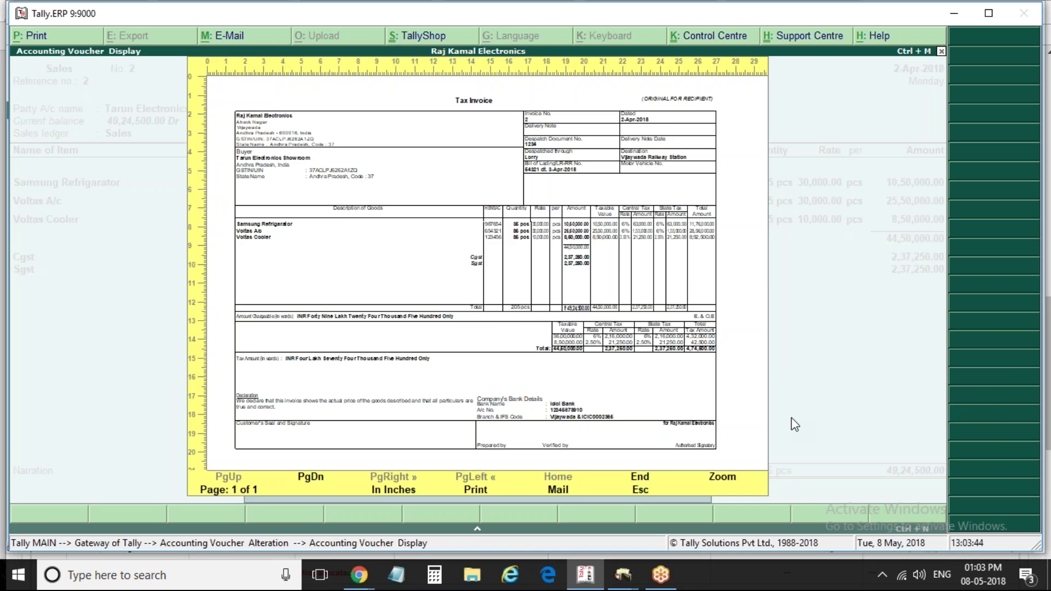
Zoom in to check the tax columns and GST analysis table, then reopen Voucher Printing
key("alt+z")
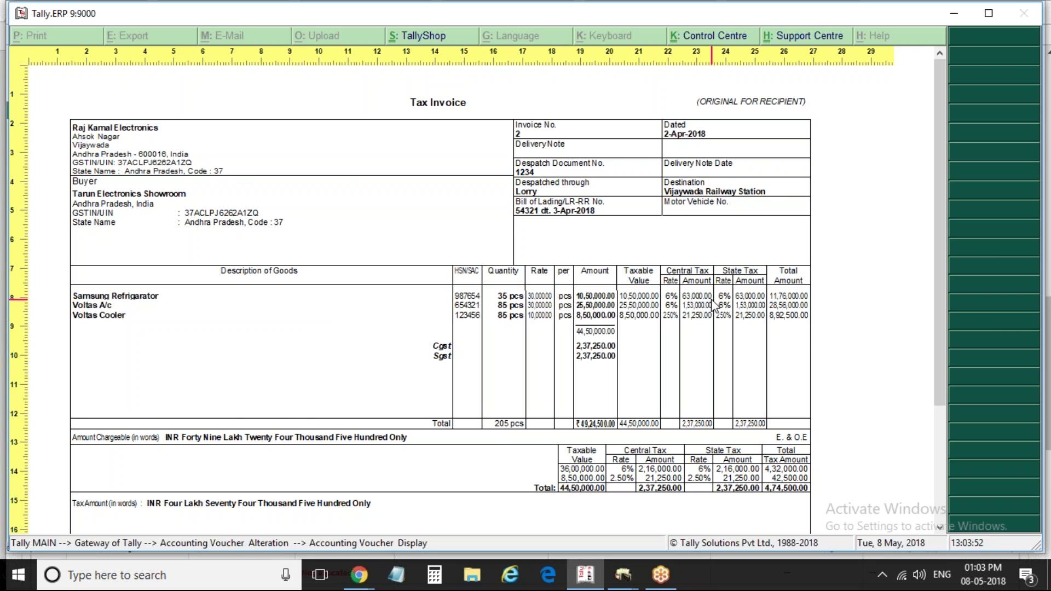
key("Escape")
key("Escape")
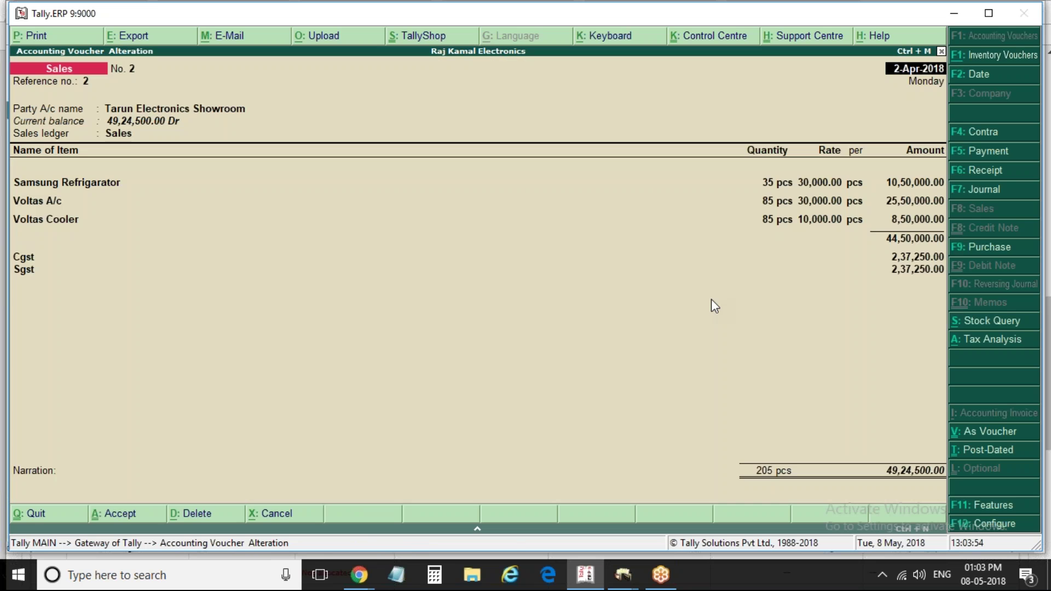
key("alt+p")
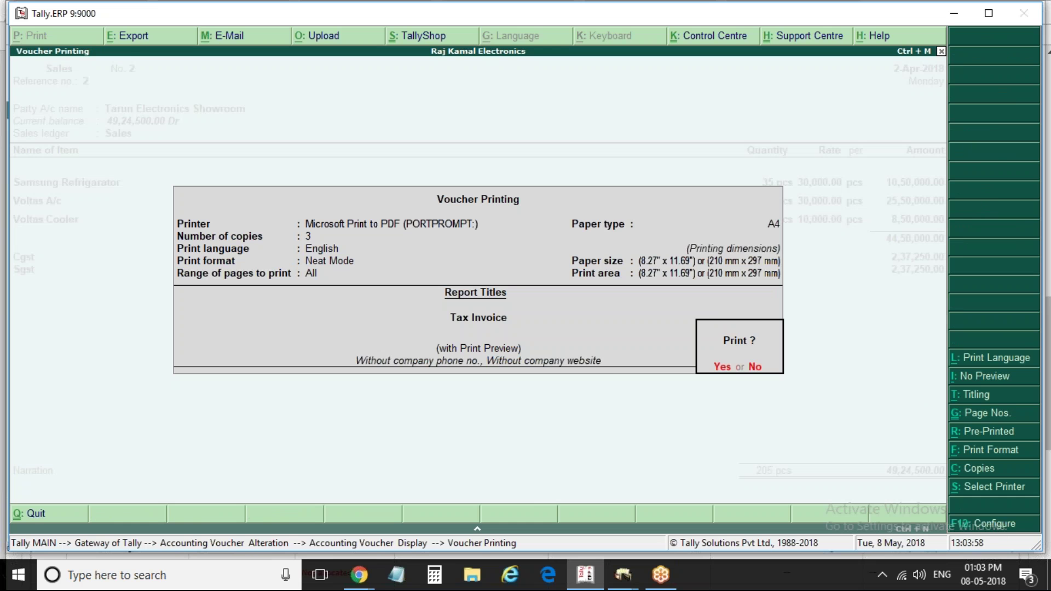
Keep the Icici Bank details and set Item-wise GST details to No in the print configuration
left_click(1000, 526)
key("Return")
key("Return")
key("Return")
key("Return")
key("Return")
key("Return")
key("Return")
key("Return")
key("Return")
key("Return")
key("Return")
key("Return")
key("Return")
key("Return")
key("Return")
key("Return")
key("Return")
key("Return")
key("Return")
key("Return")
key("Return")
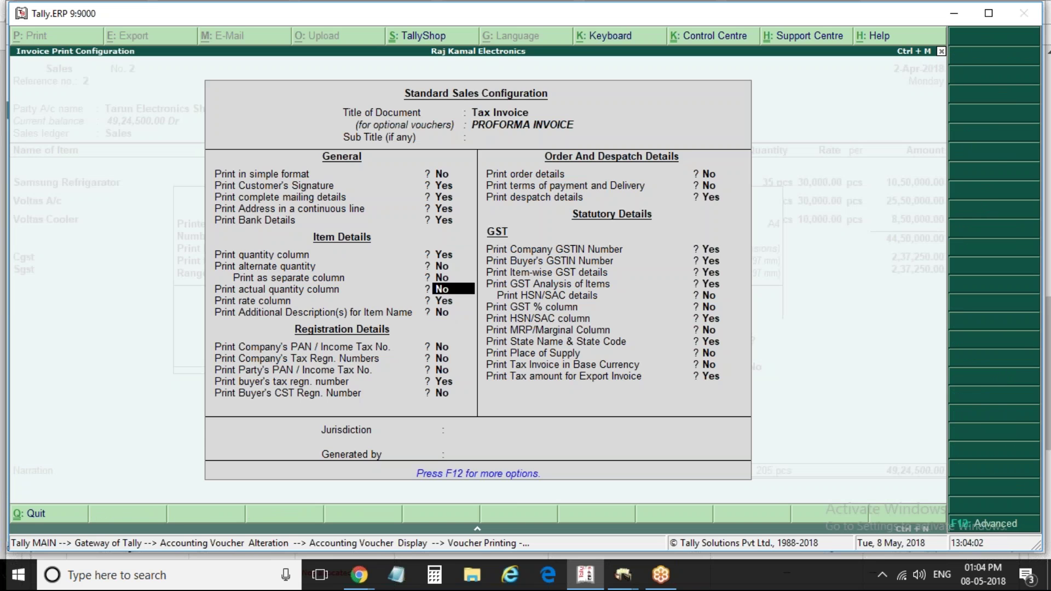
key("Return")
key("Return")
key("Return")
key("Return")
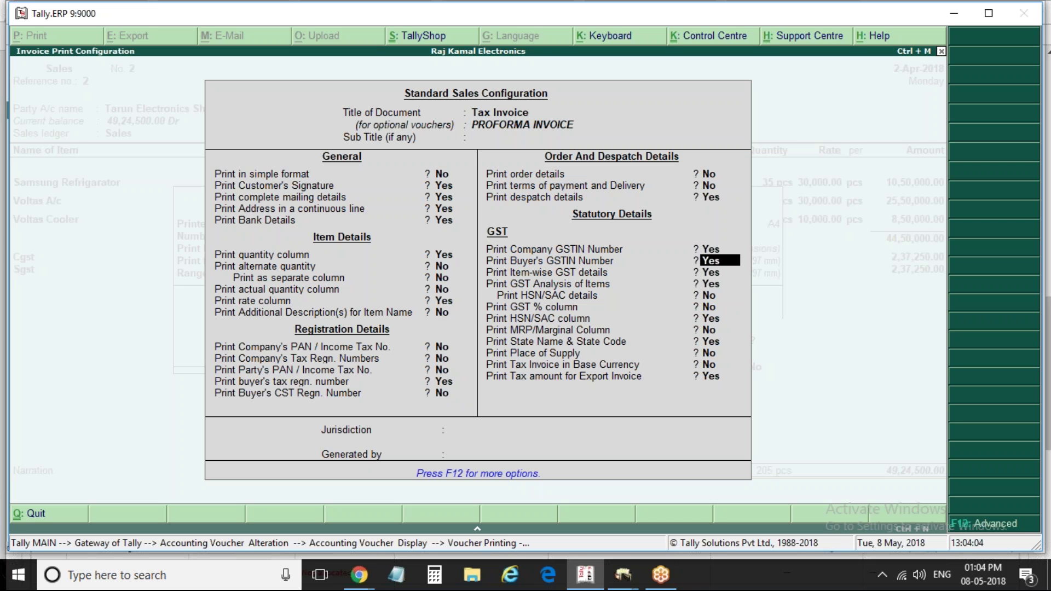
type("n")
key("Return")
key("Return")
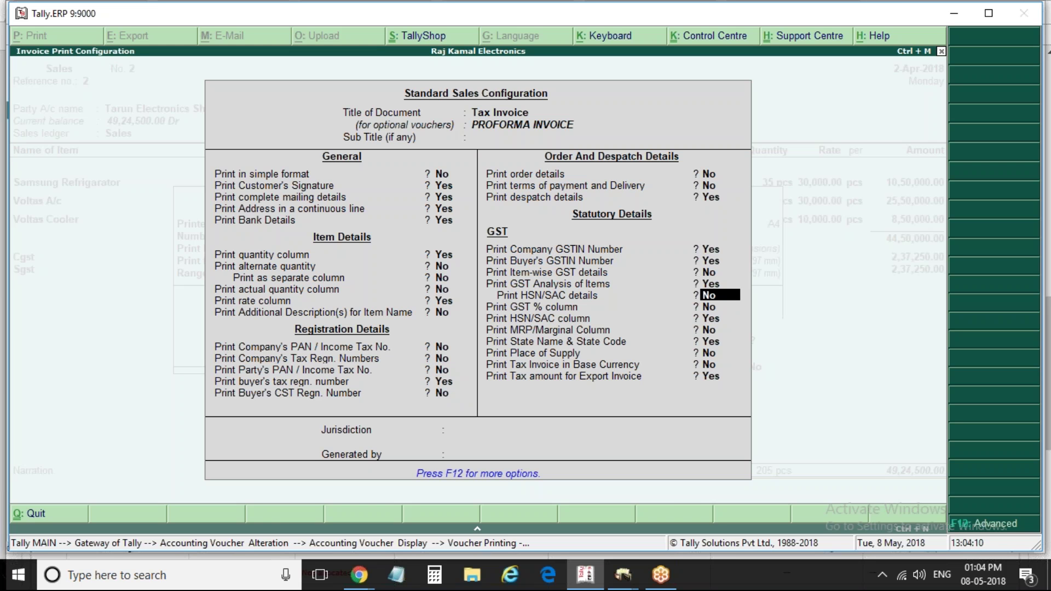
Set HSN/SAC details to Yes and the GST % column to Yes, leaving advanced settings unchanged
key("F12")
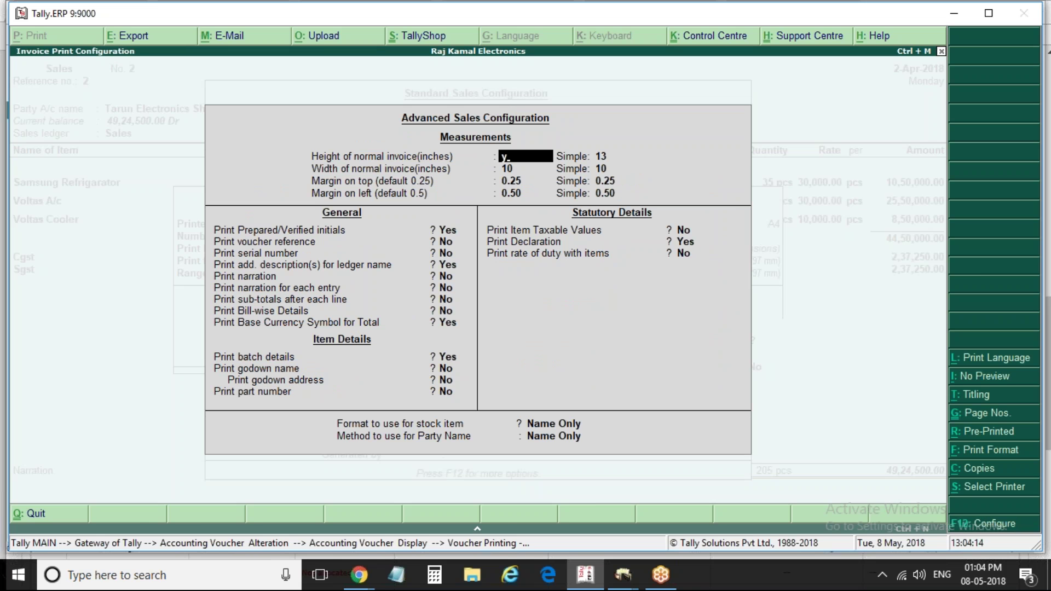
key("BackSpace")
key("Escape")
type("y")
key("Return")
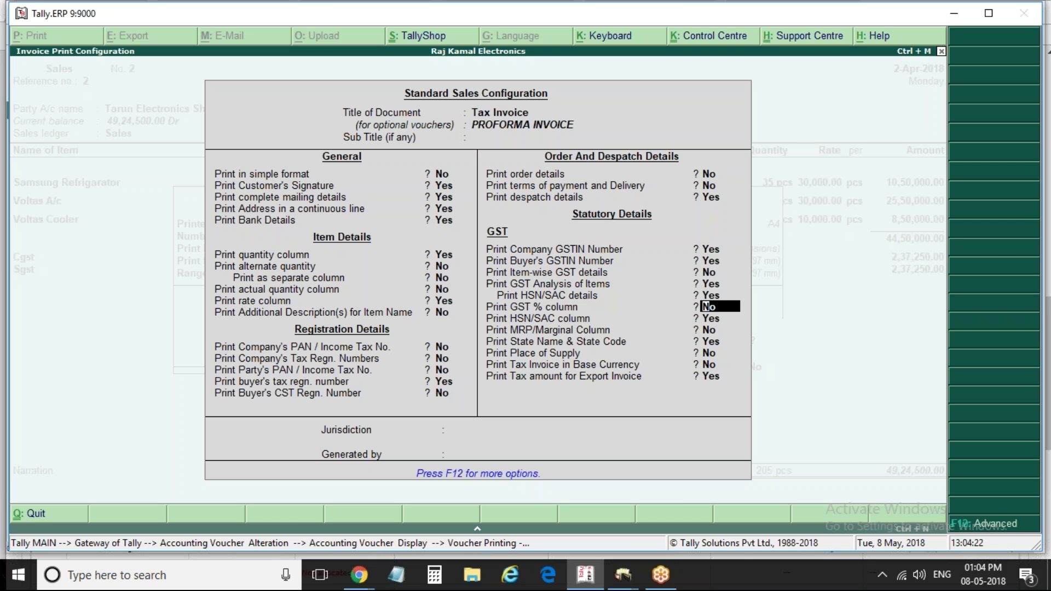
type("y")
key("Return")
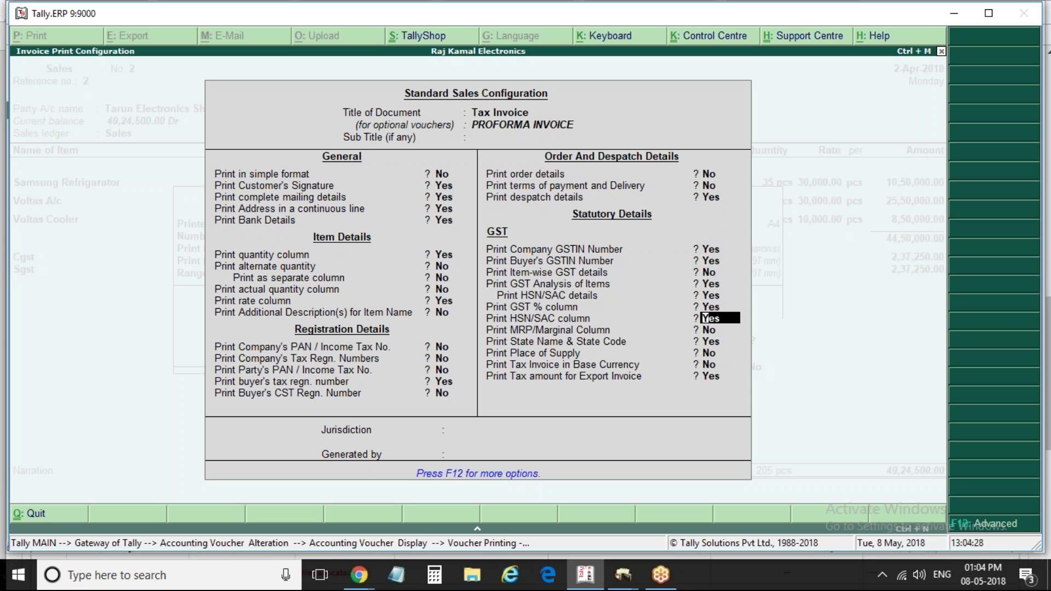
Accept the remaining GST settings and preview the Tax Invoice at full width
key("Return")
key("Return")
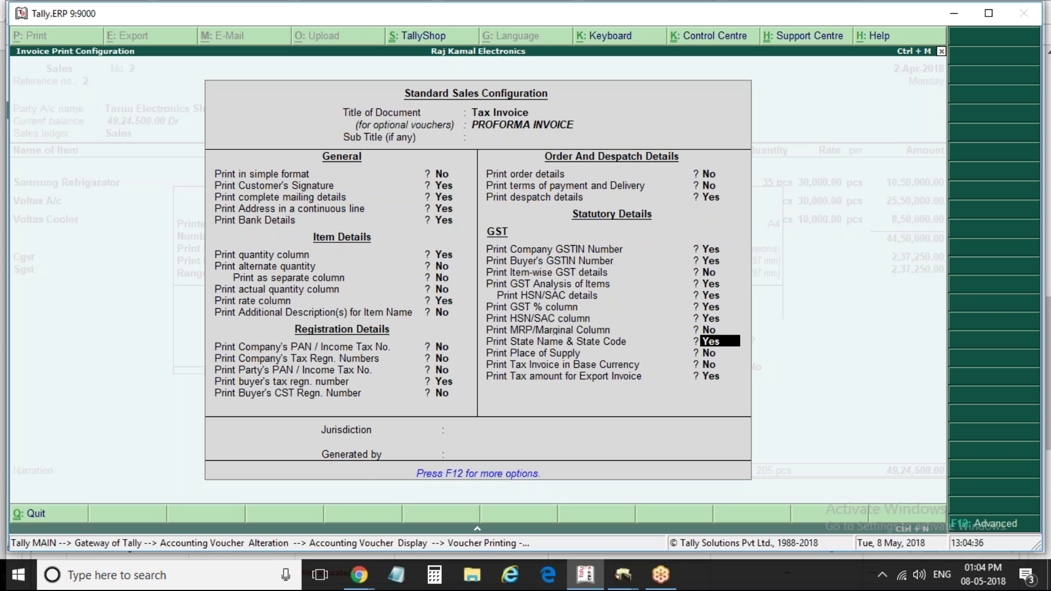
key("Return")
key("Return")
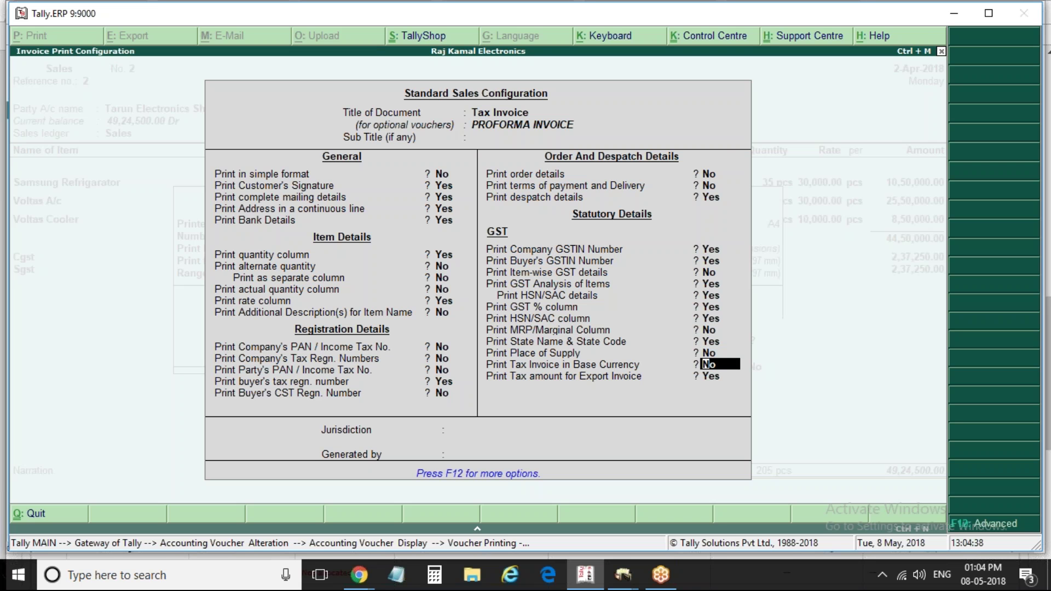
key("Return")
key("Return")
key("Return")
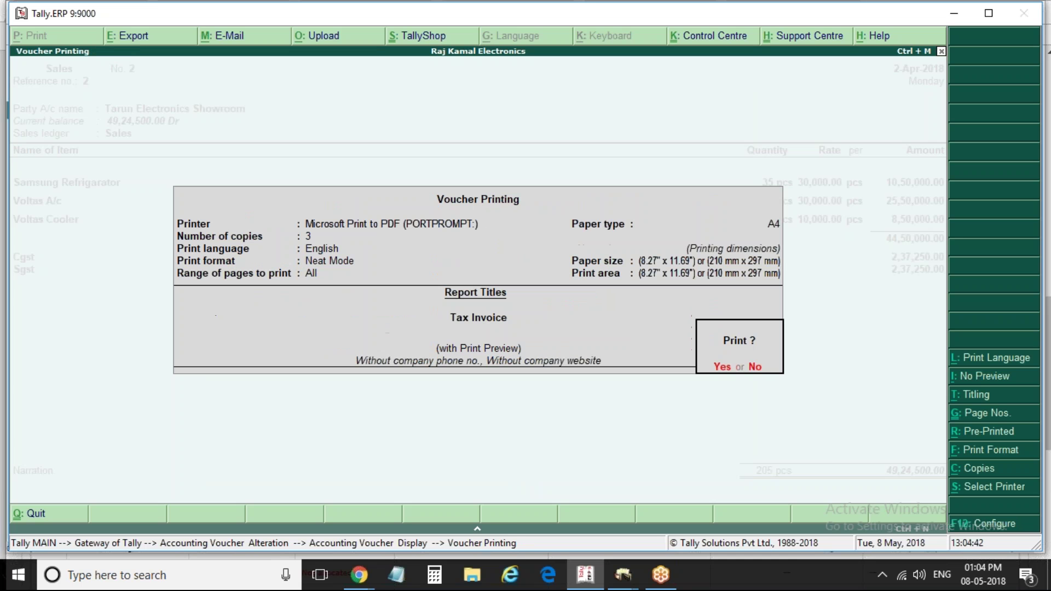
key("Return")
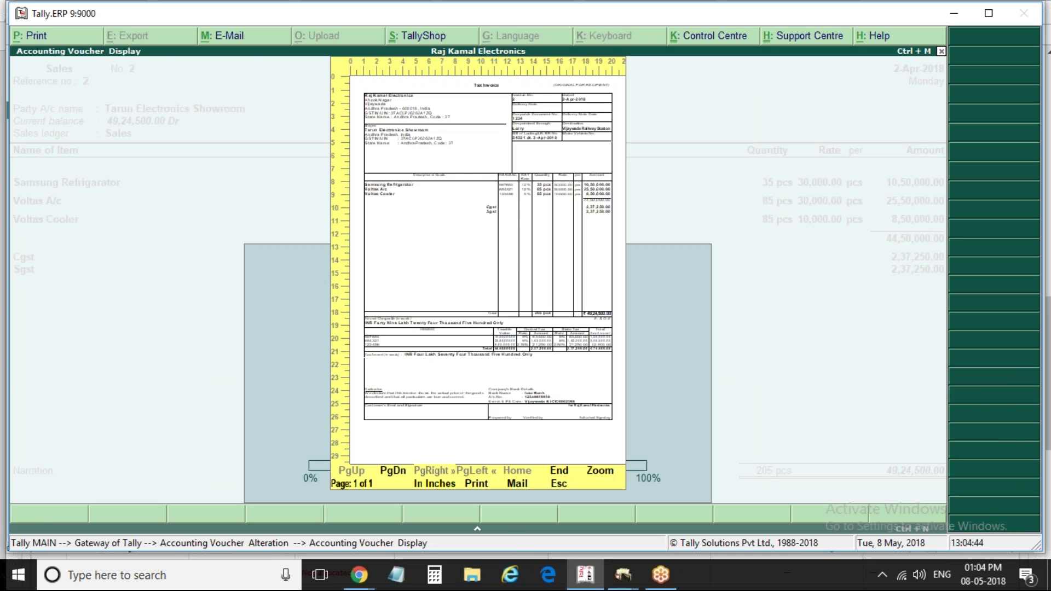
key("alt+z")
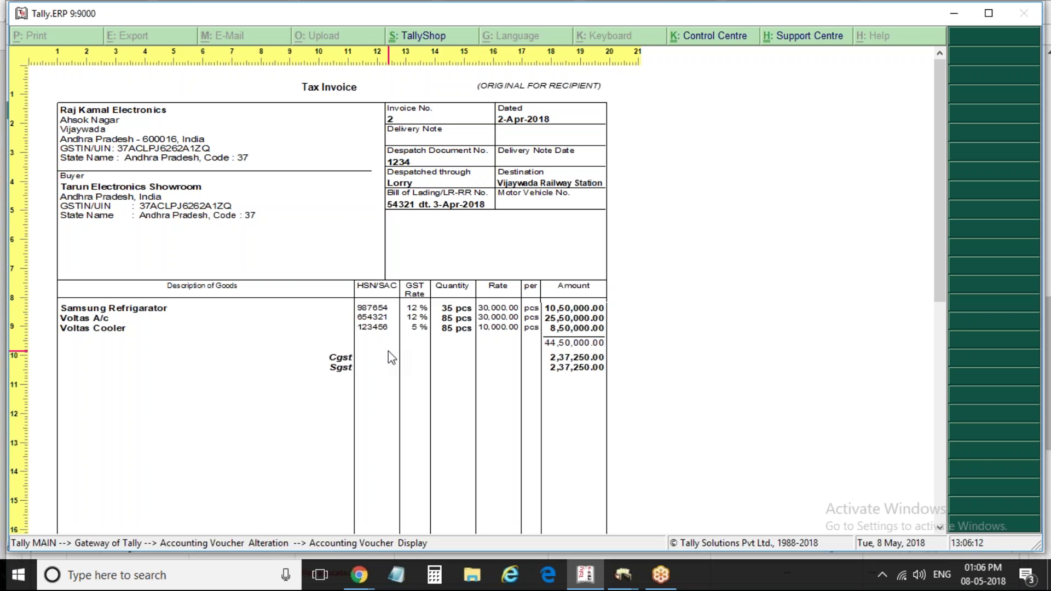
Scroll through the full-page Tax Invoice preview, then close it
scroll(388, 352, "down", 3)
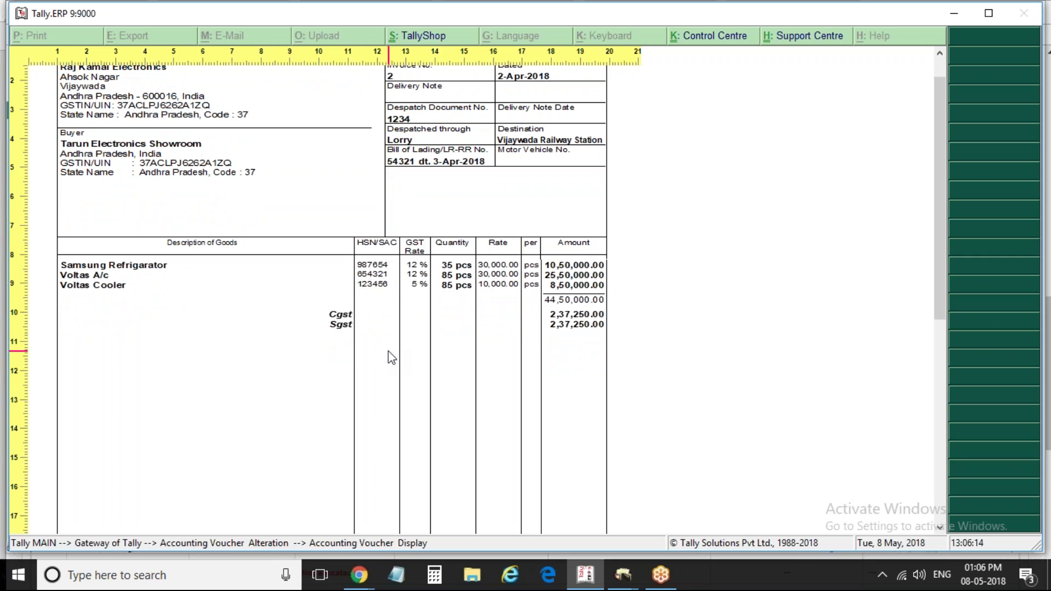
scroll(389, 351, "down", 1)
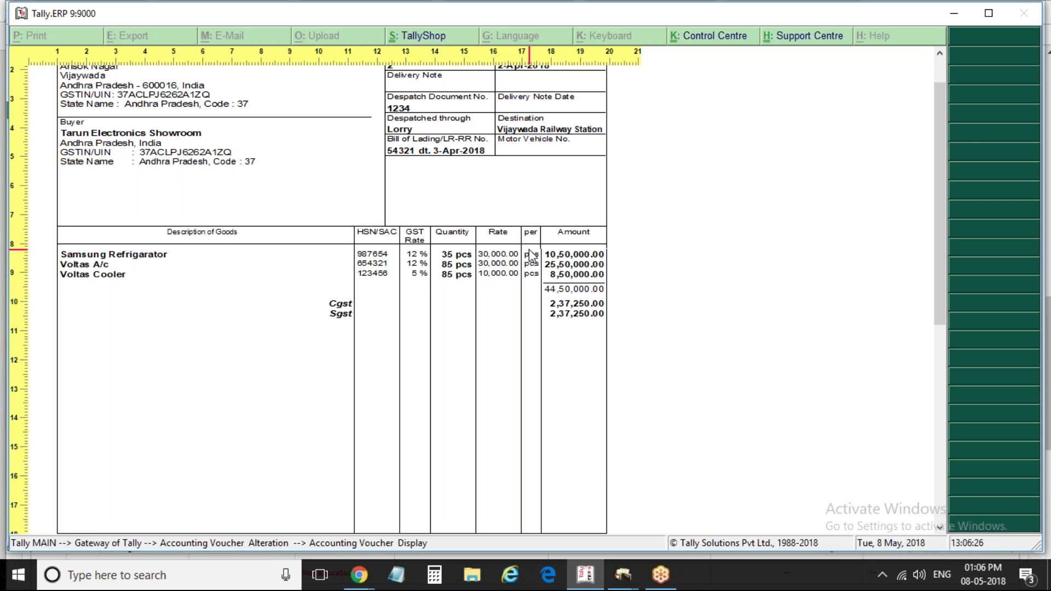
left_click_drag(938, 124, 923, 199)
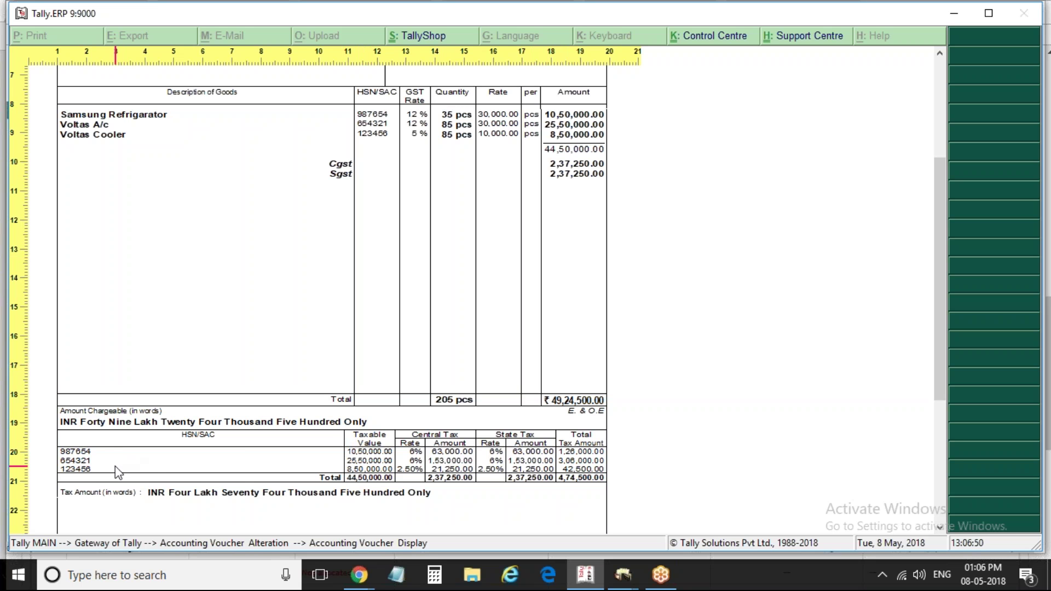
scroll(374, 462, "down", 4)
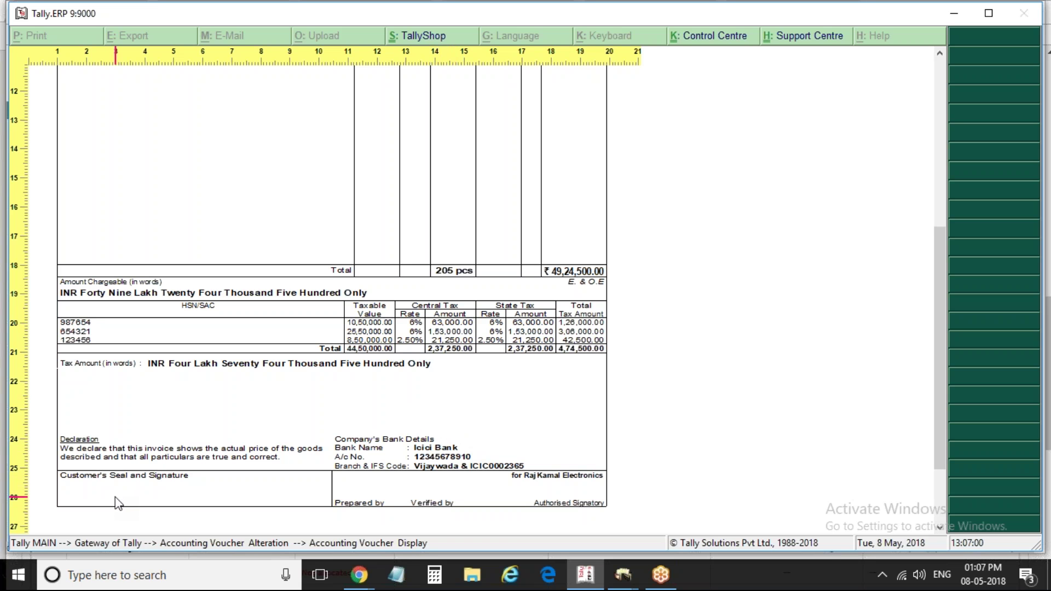
left_click(517, 531)
key("Escape")
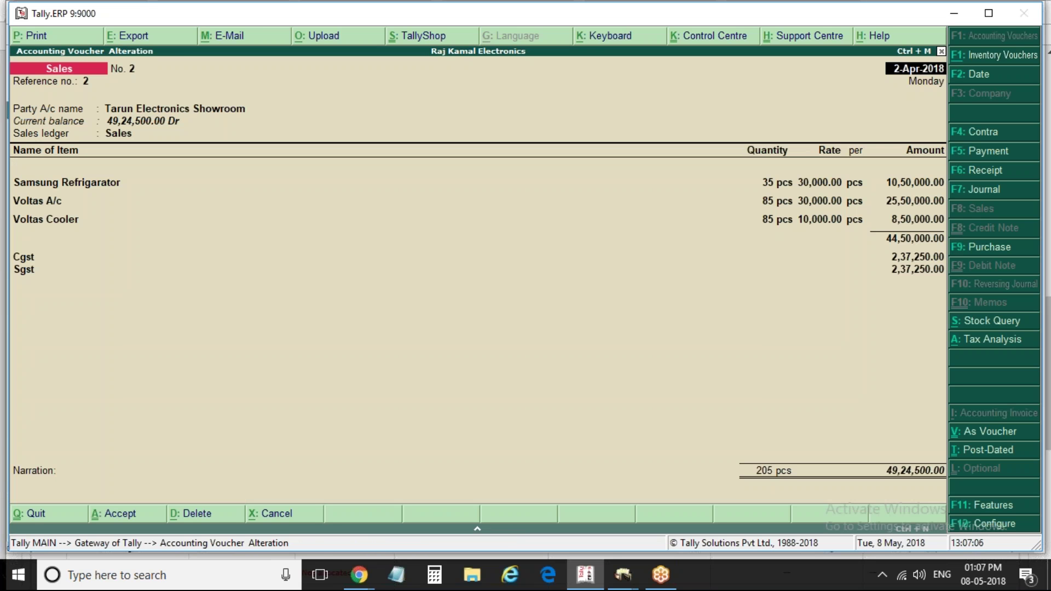
Bring up Voucher Printing for the invoice, keeping Neat Mode as the print format
key("alt+p")
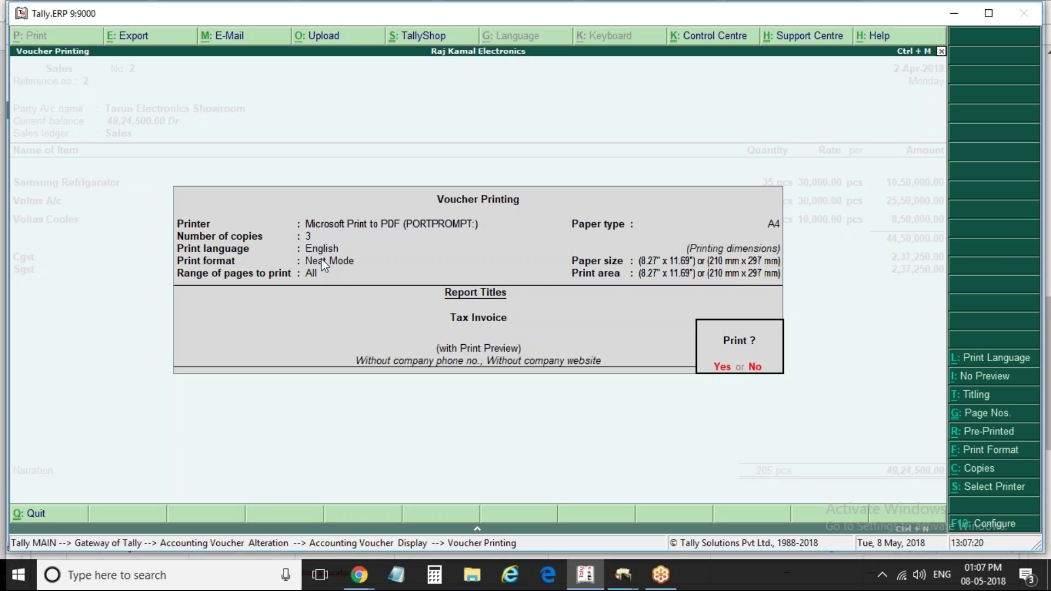
left_click(995, 448)
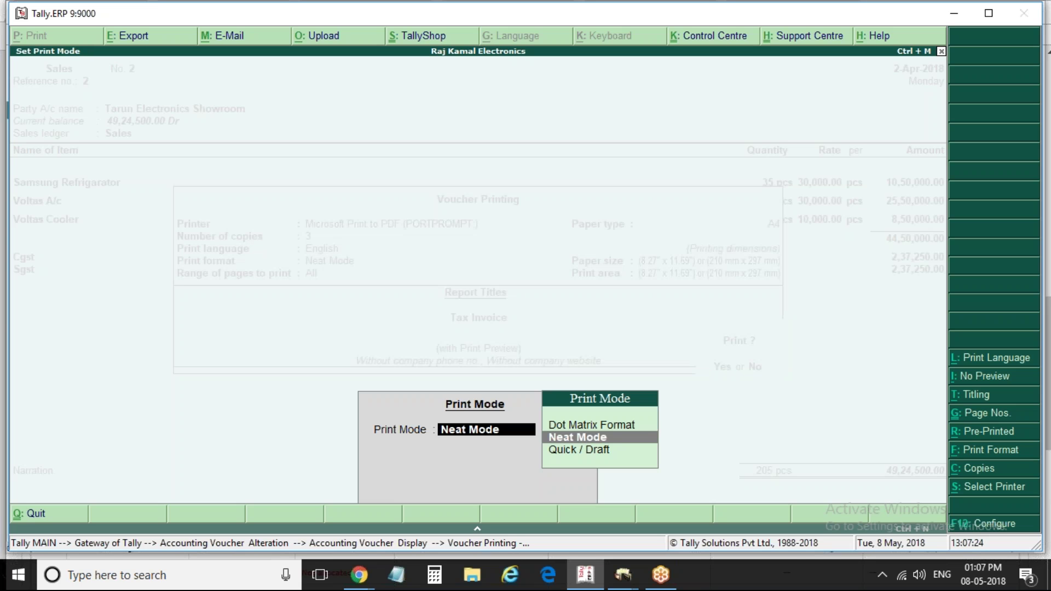
key("Return")
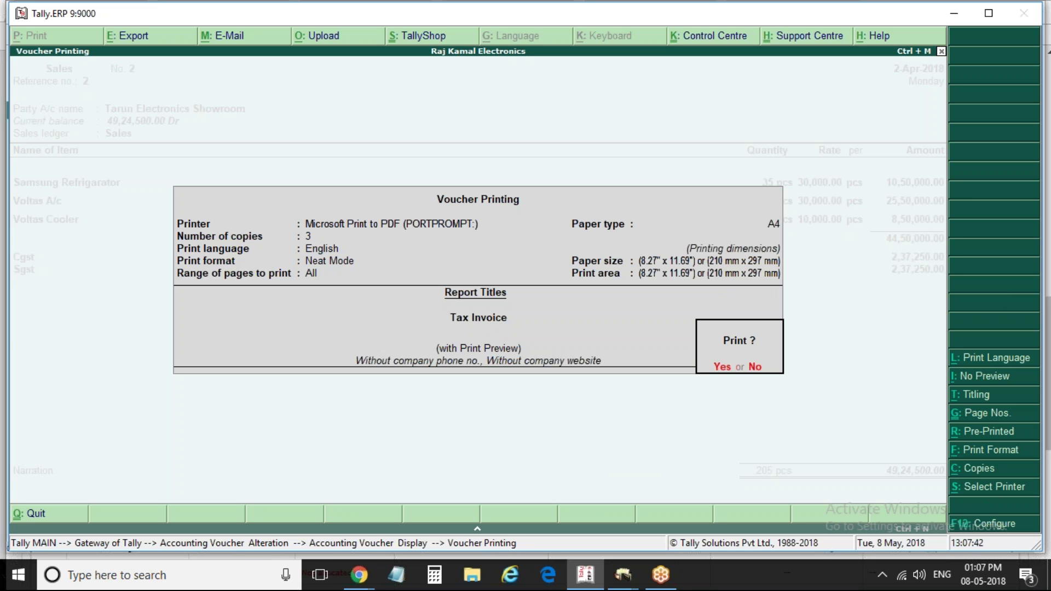
key("alt+s")
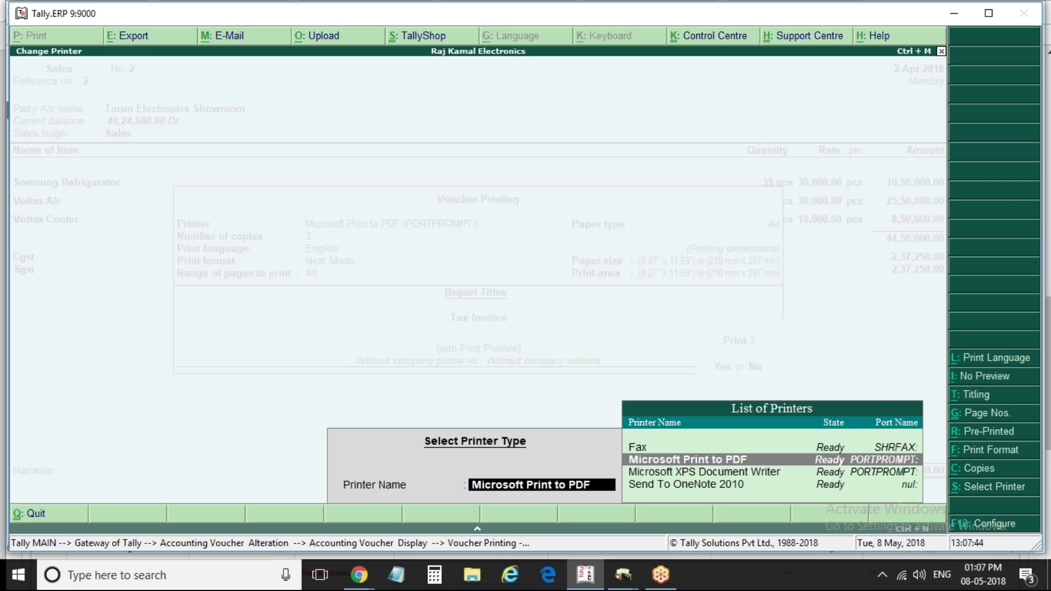
key("Return")
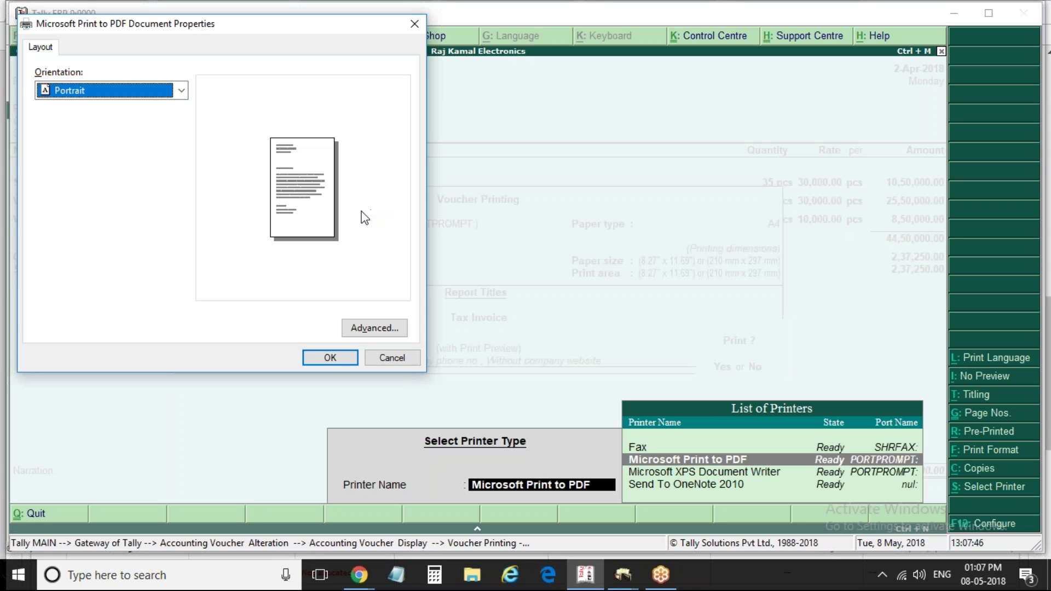
left_click(375, 329)
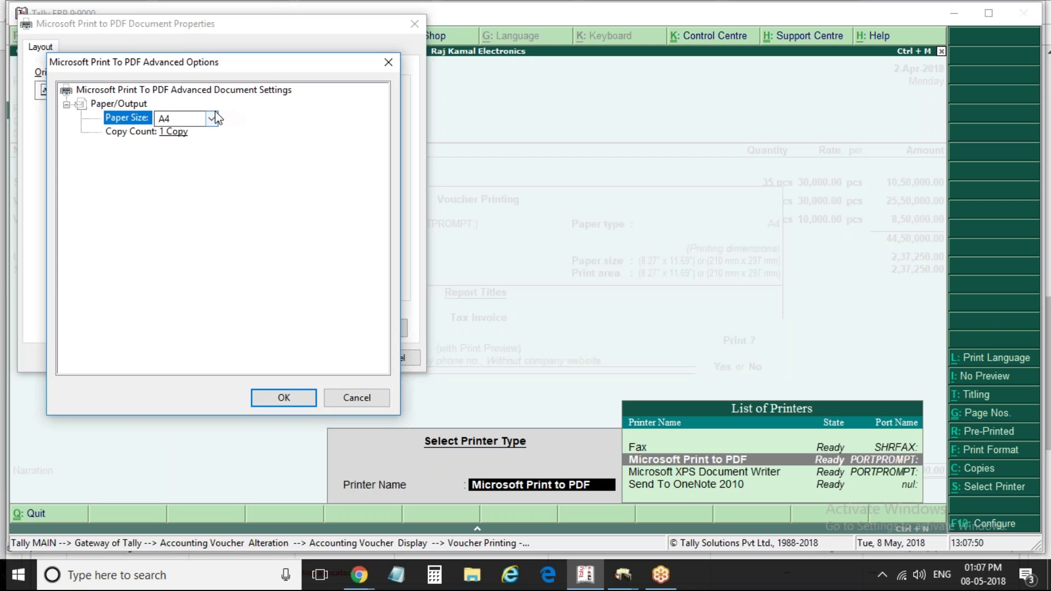
left_click(212, 118)
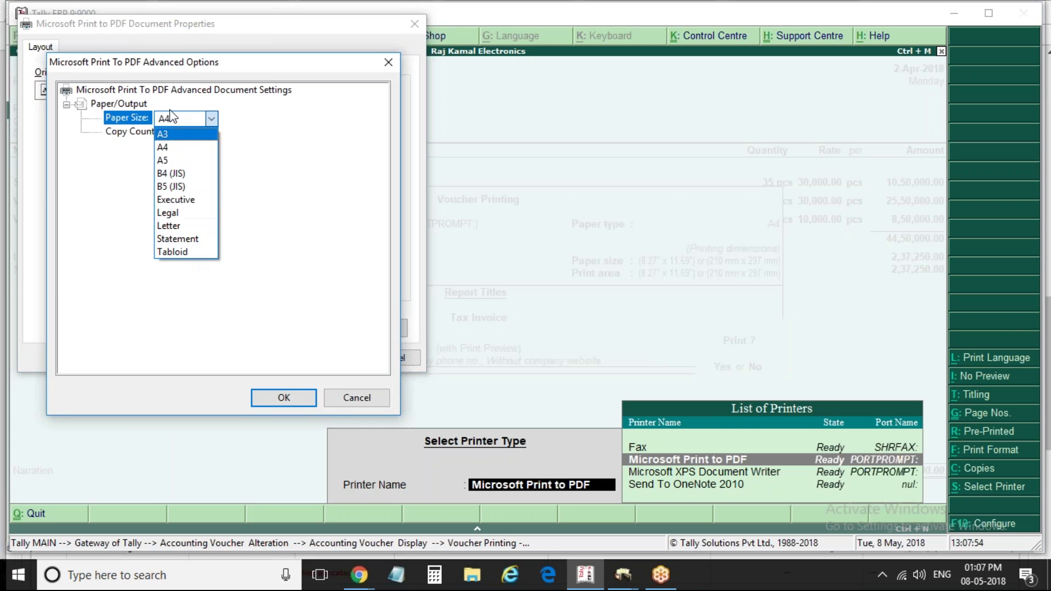
left_click(346, 401)
left_click(295, 402)
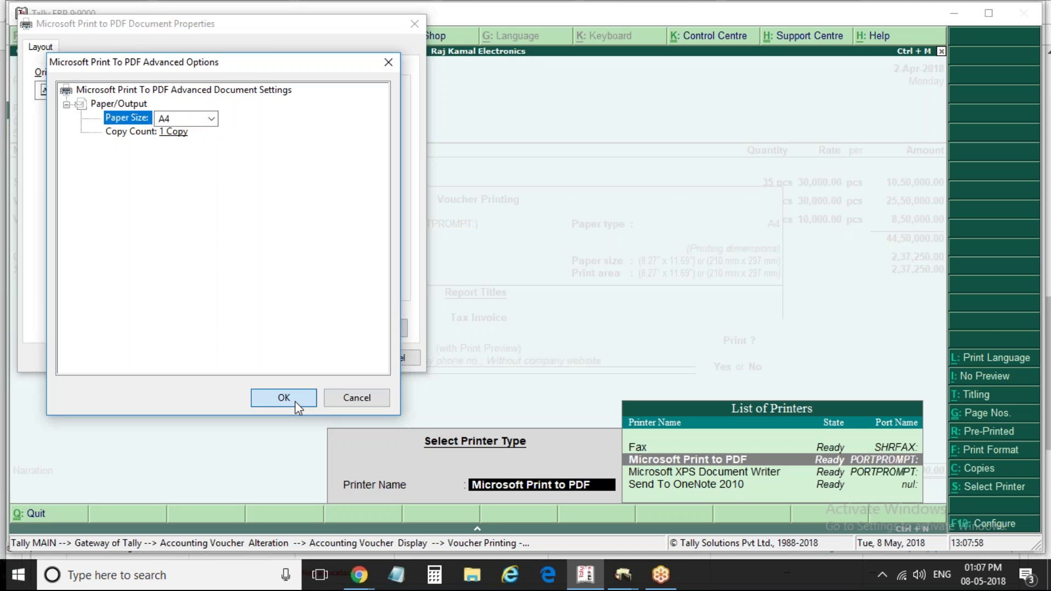
left_click(331, 359)
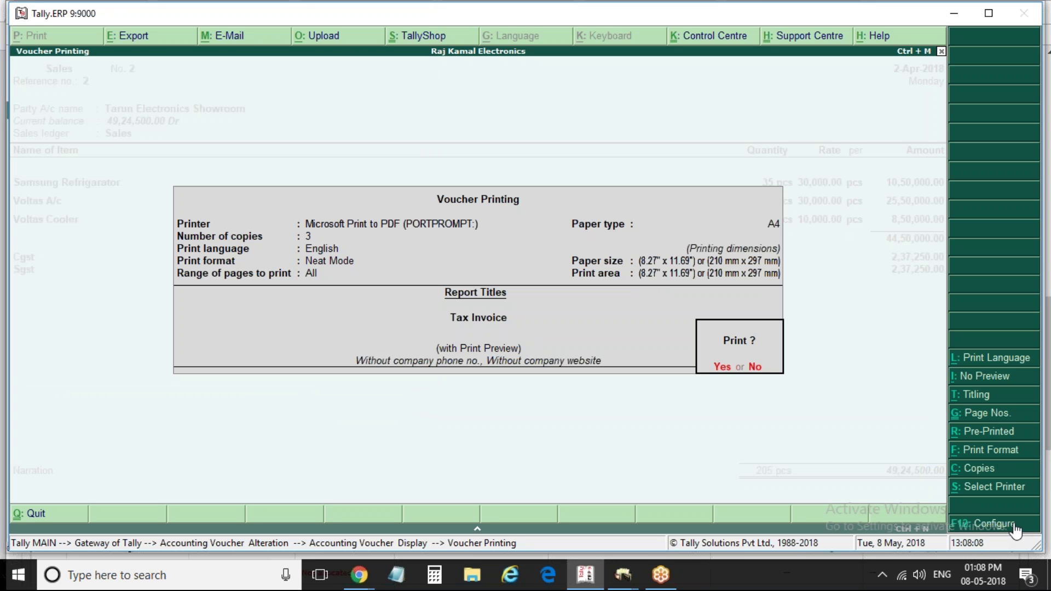
Open the invoice print configuration, view the advanced options, and return to Standard Sales Configuration
left_click(997, 524)
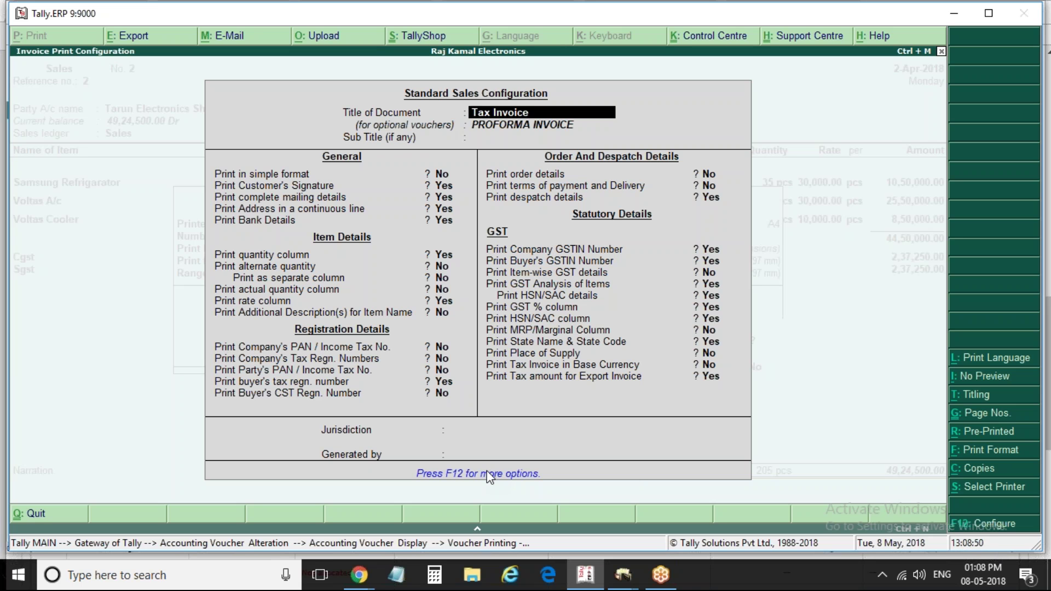
key("F12")
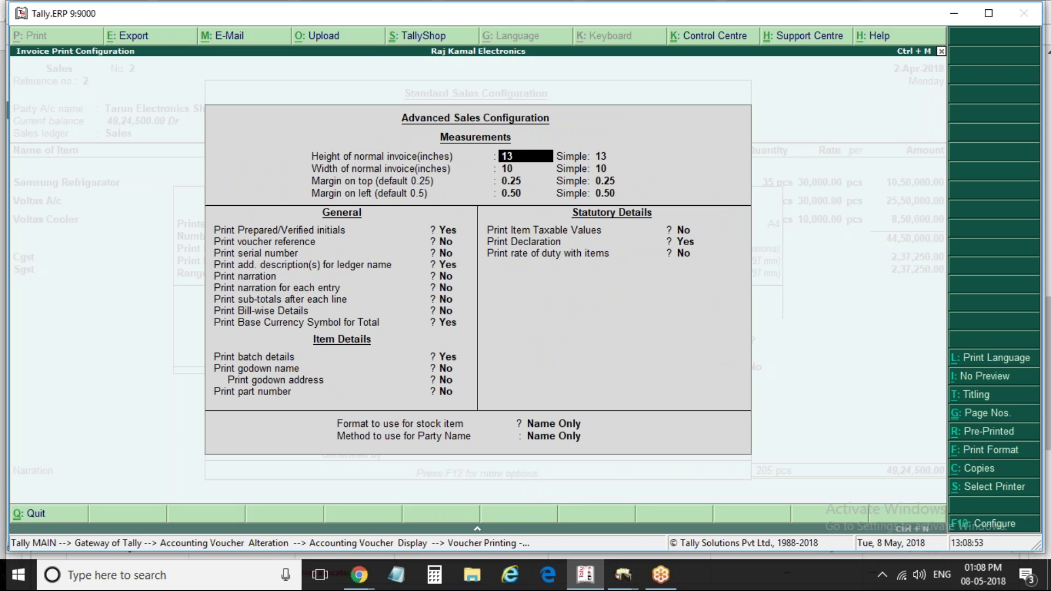
key("Escape")
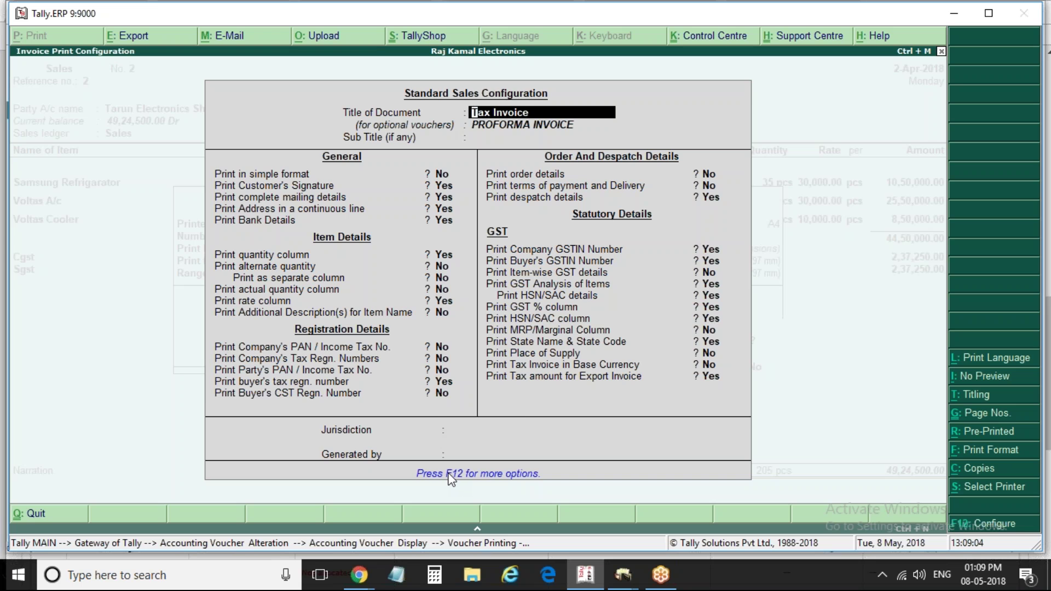
Set the invoice height to 11 inches in the advanced sales configuration
key("F12")
type("12")
key("BackSpace")
type("1")
key("Return")
type("11")
key("Return")
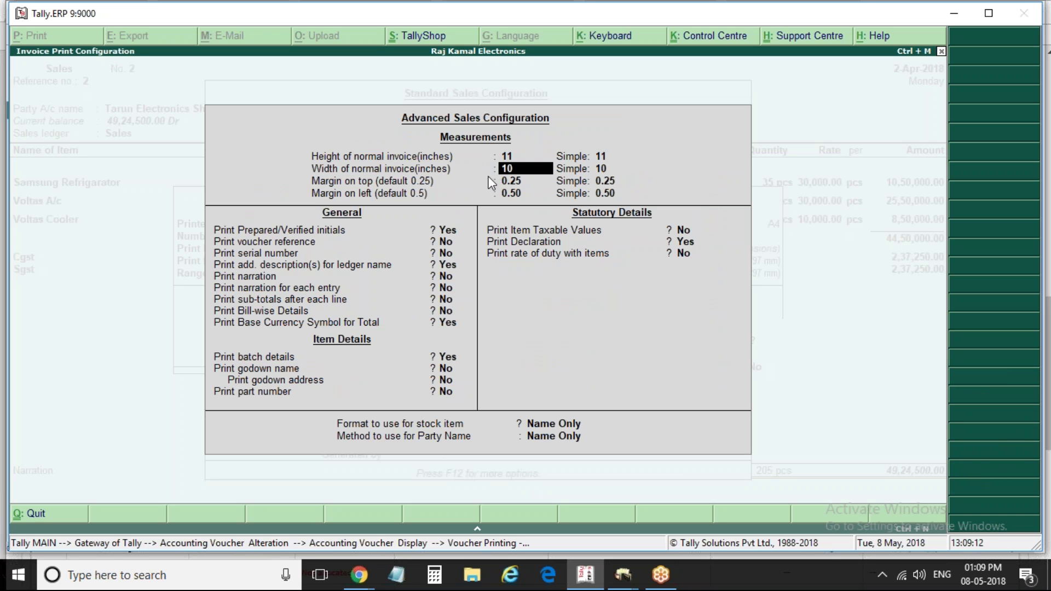
Set the invoice width and simple width to 8 inches and accept the configuration
key("BackSpace")
key("BackSpace")
type("8")
key("Return")
type("8")
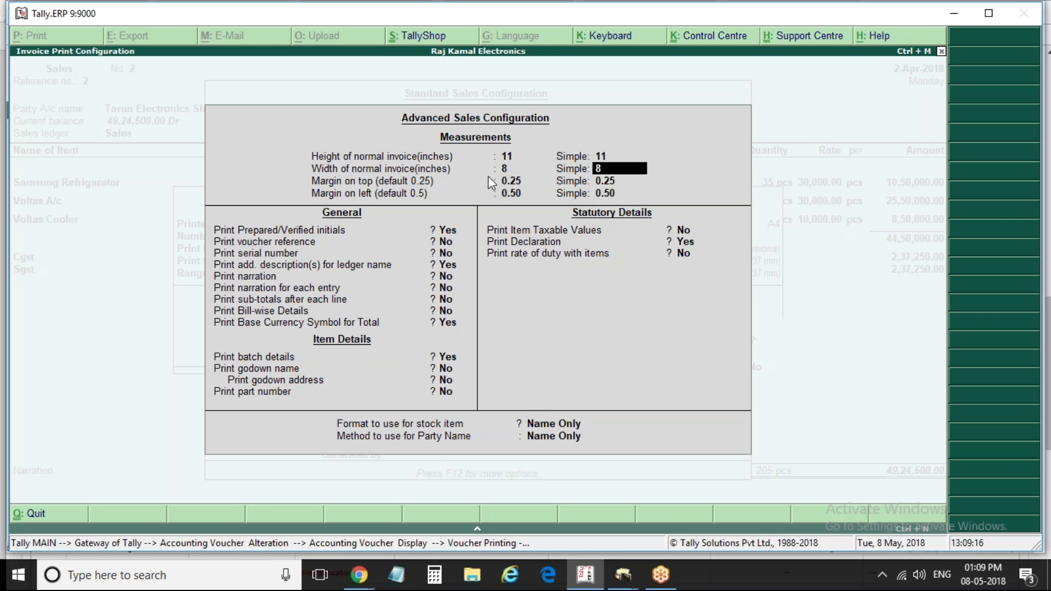
key("Return")
key("Return")
key("Return")
key("Return")
key("Return")
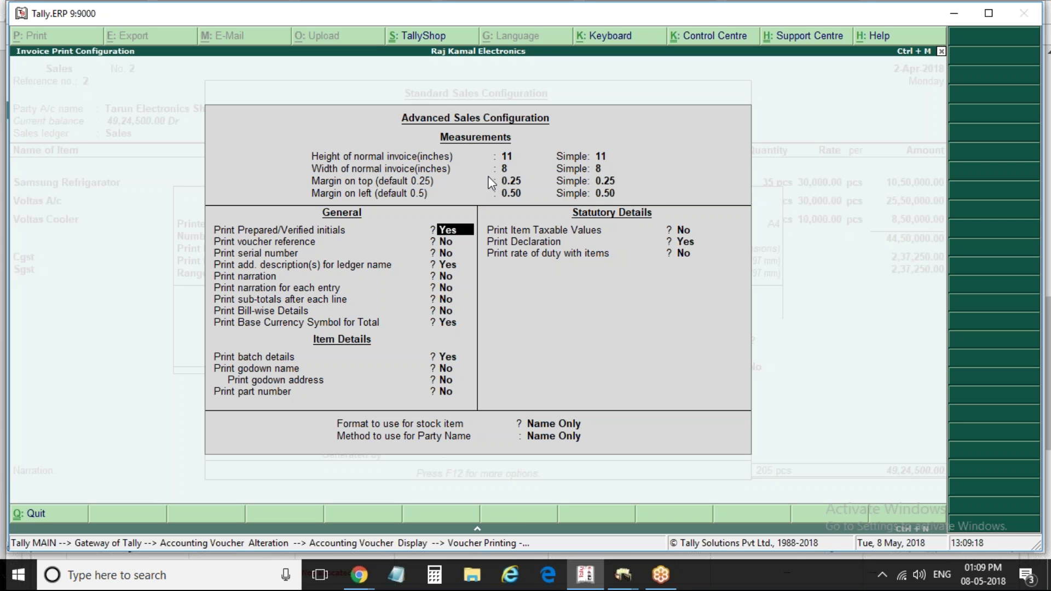
key("Return")
key("Return")
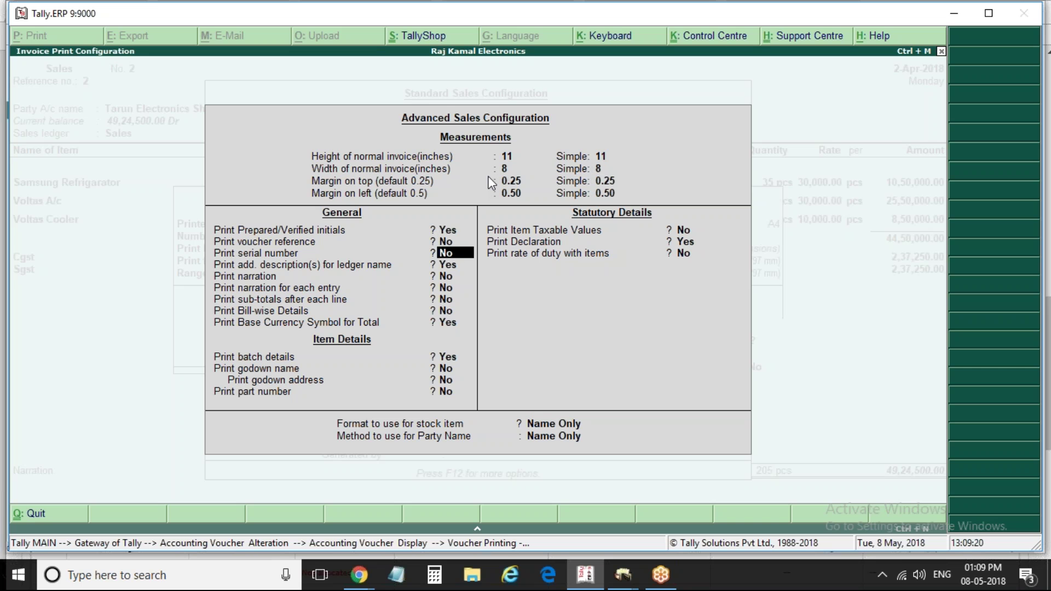
key("ctrl+a")
key("ctrl+a")
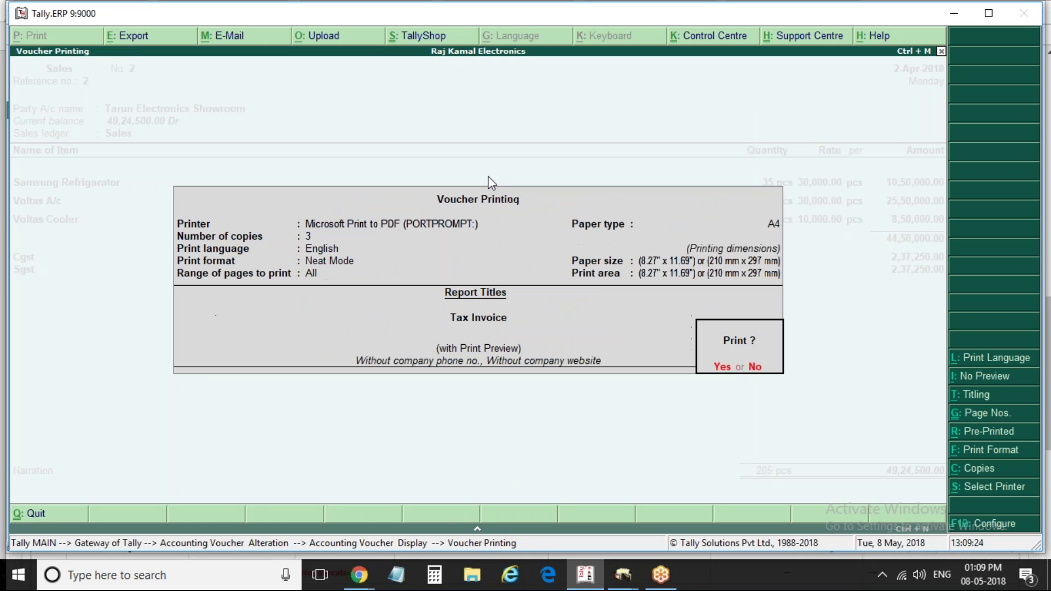
key("Return")
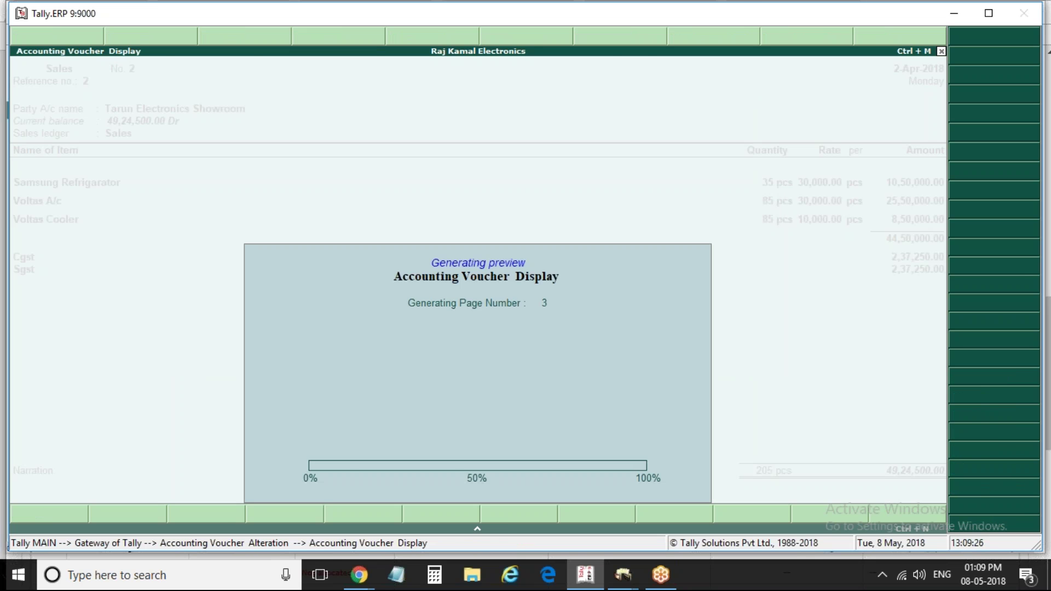
key("alt+z")
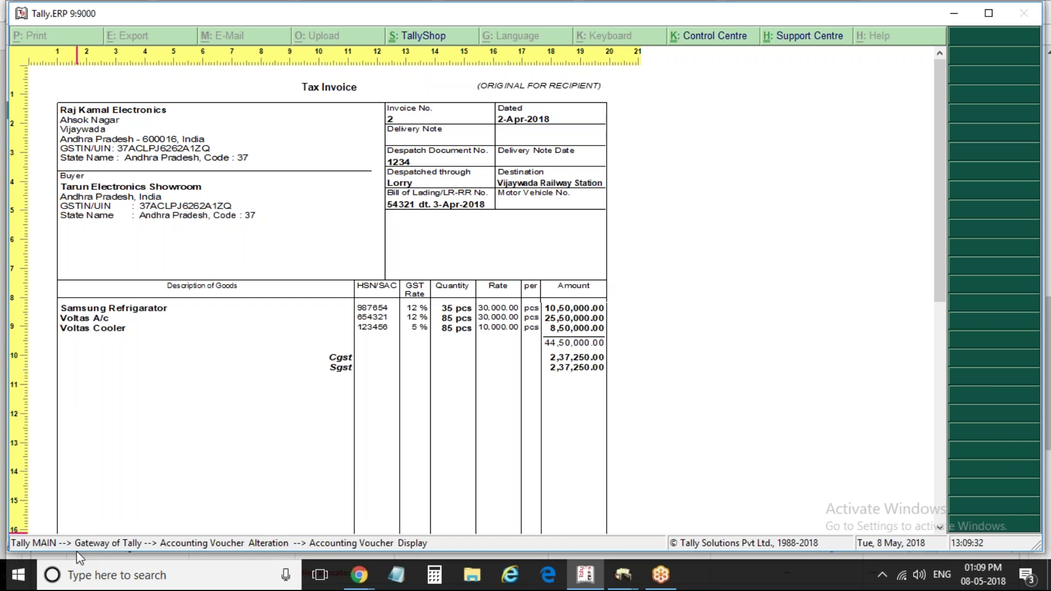
key("alt+z")
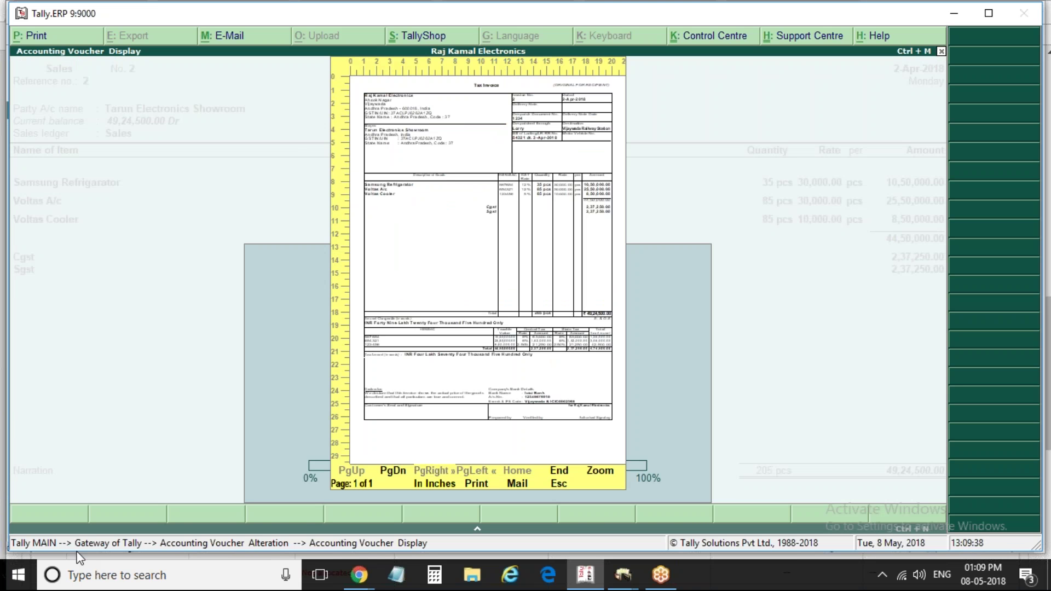
key("Escape")
key("alt+p")
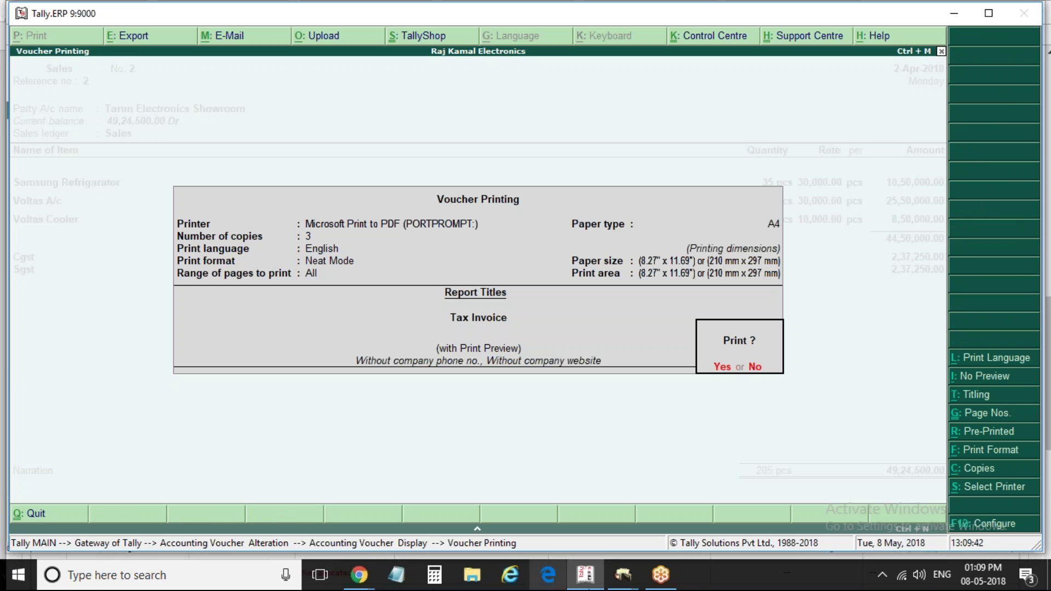
In advanced invoice configuration, set Print serial number to Yes and Print batch details to No
left_click(996, 525)
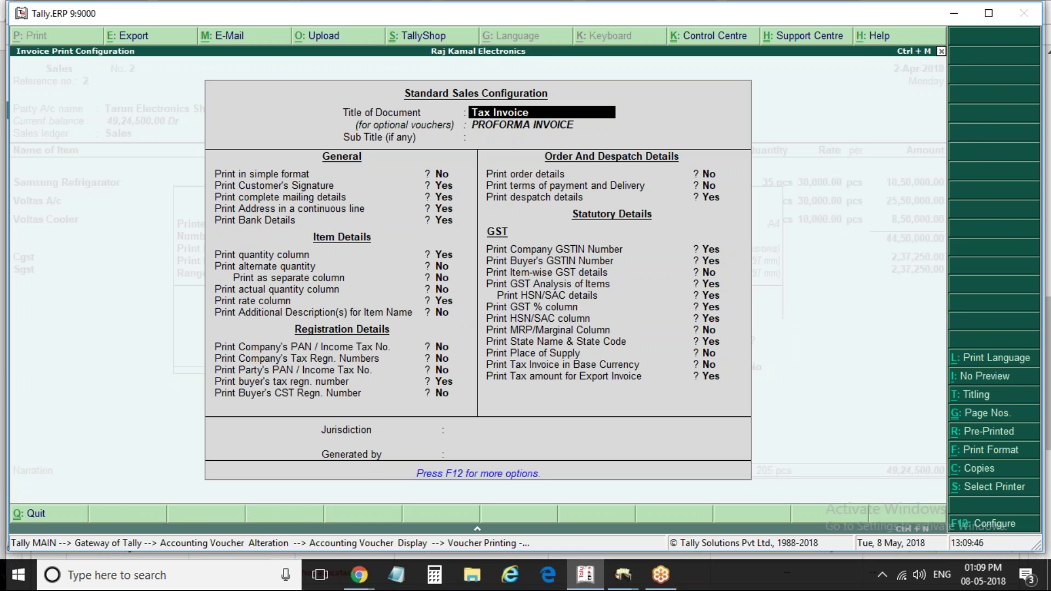
key("F12")
key("Return")
key("Return")
key("Return")
key("Return")
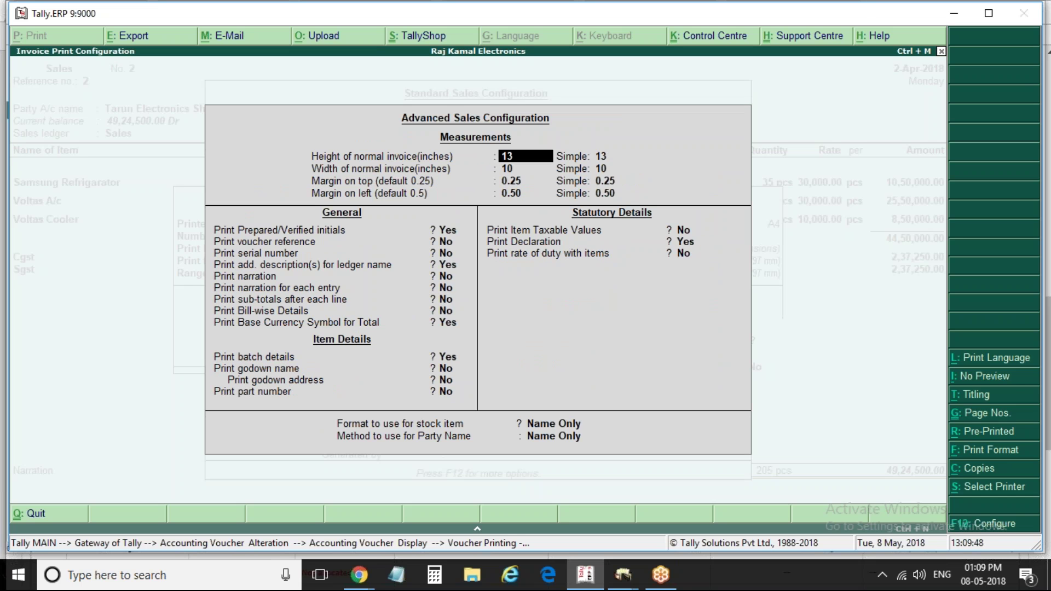
key("Return")
key("Return")
key("Return")
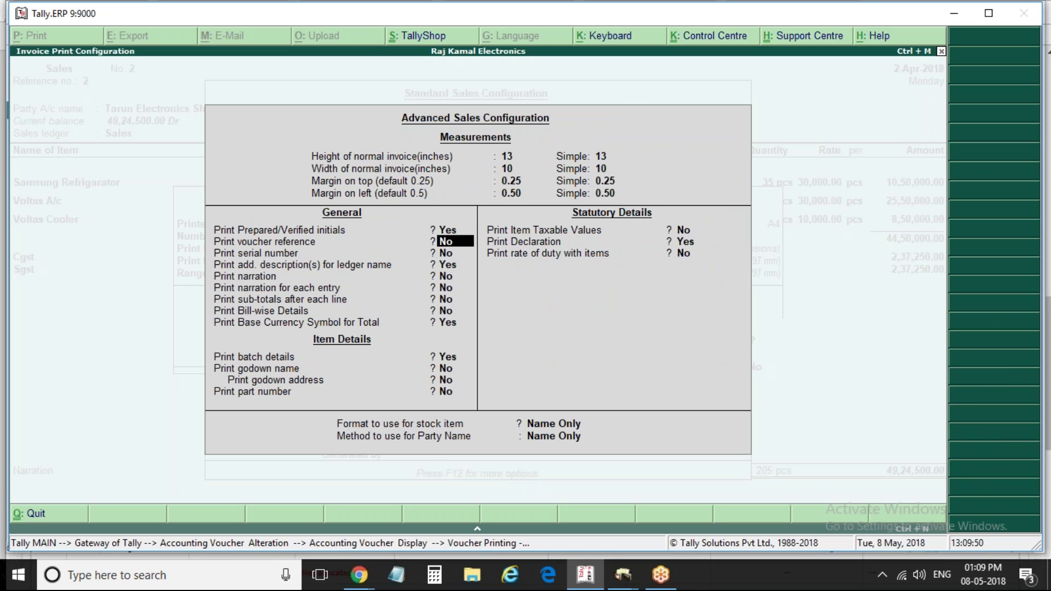
type("y")
key("Return")
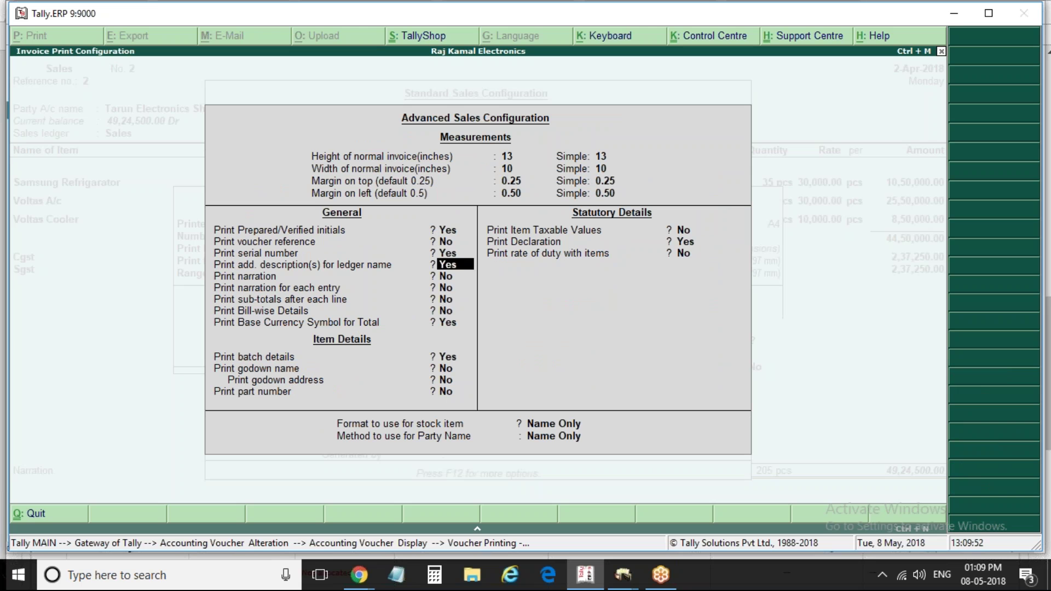
key("Return")
key("Return")
key("Return")
key("Return")
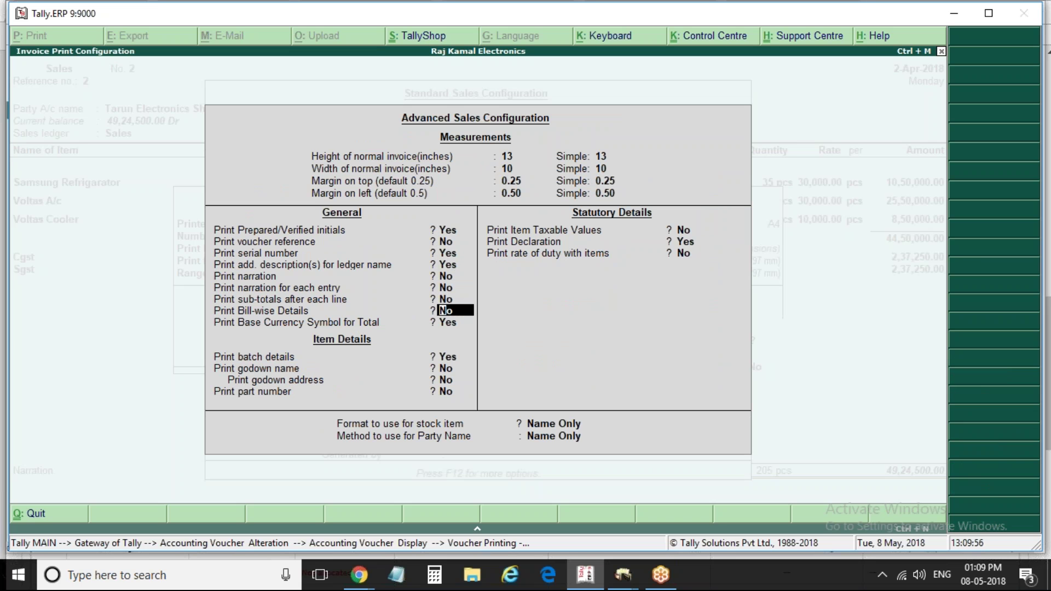
key("Return")
key("Return")
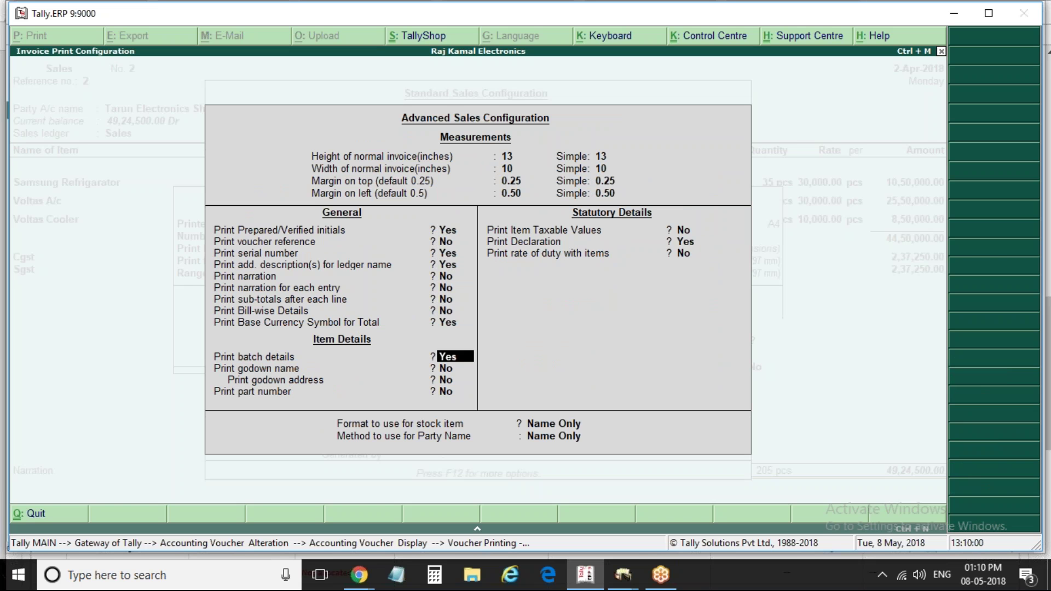
type("n")
key("Return")
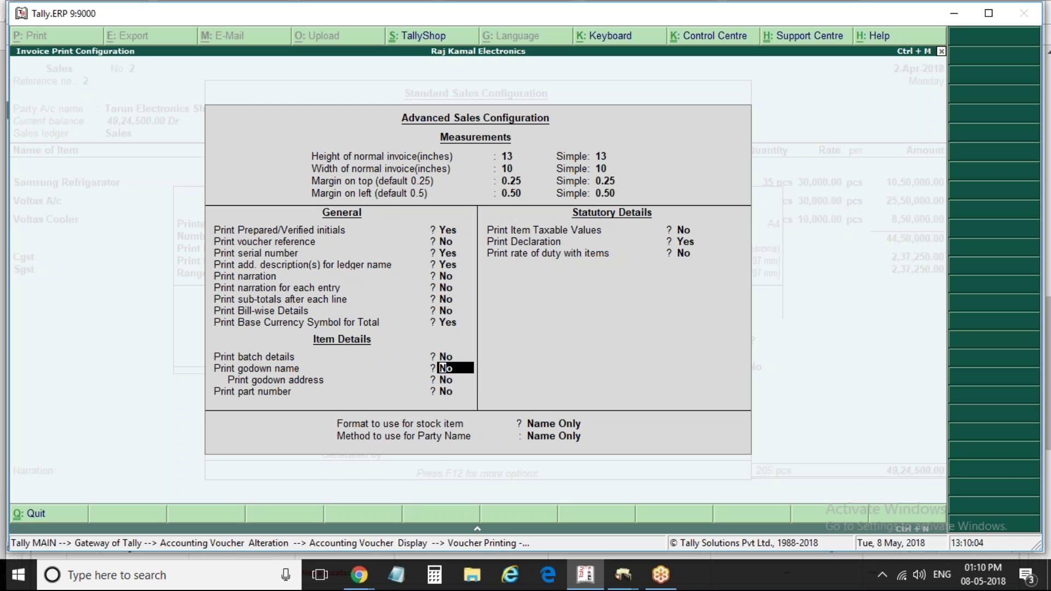
key("Return")
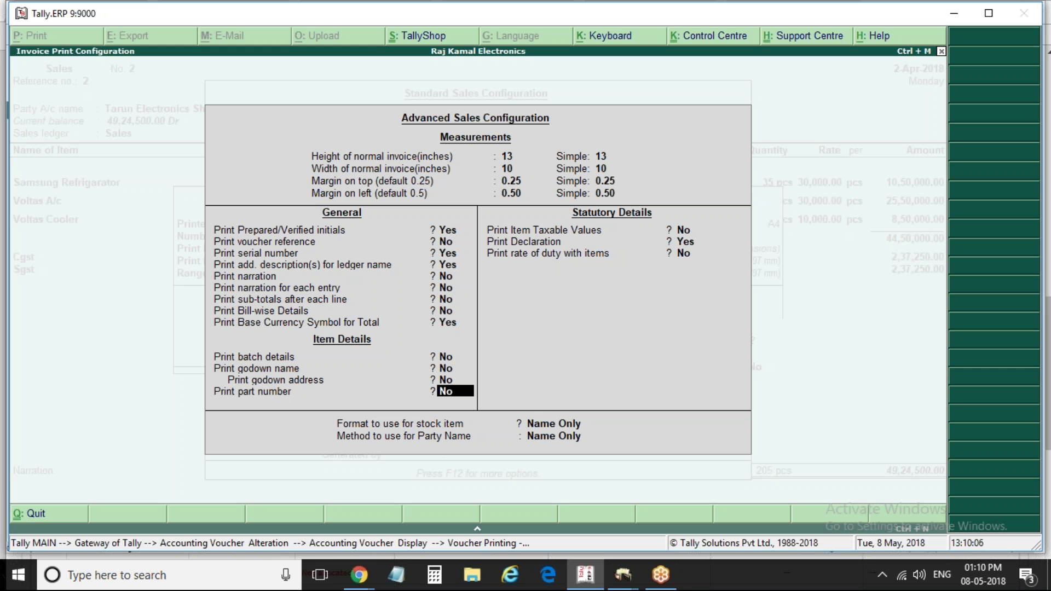
key("Return")
key("Return")
Accept the sales print configuration and generate the invoice preview at full width
key("Escape")
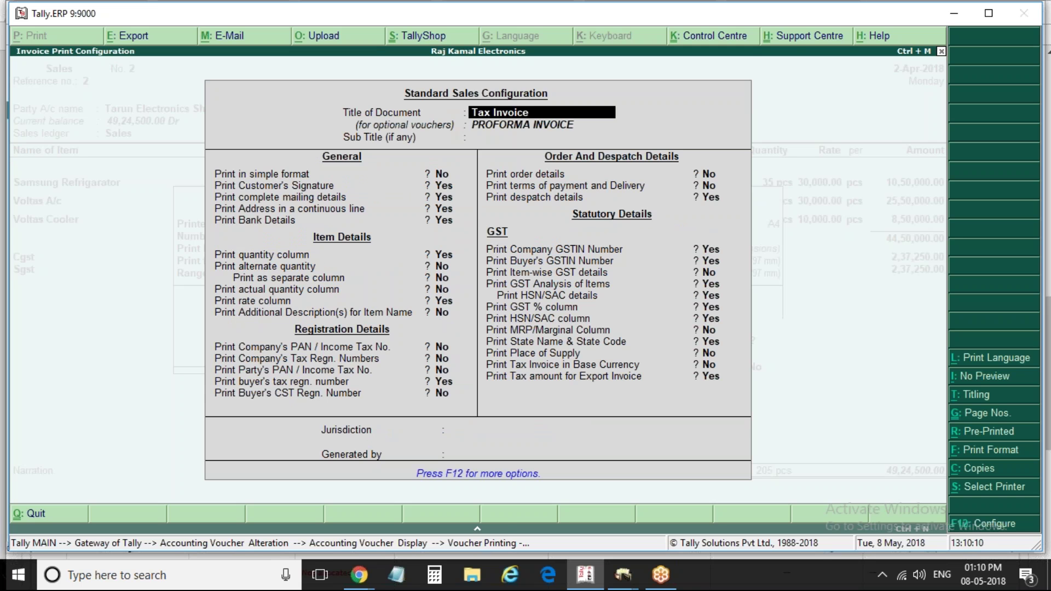
key("ctrl+a")
key("Return")
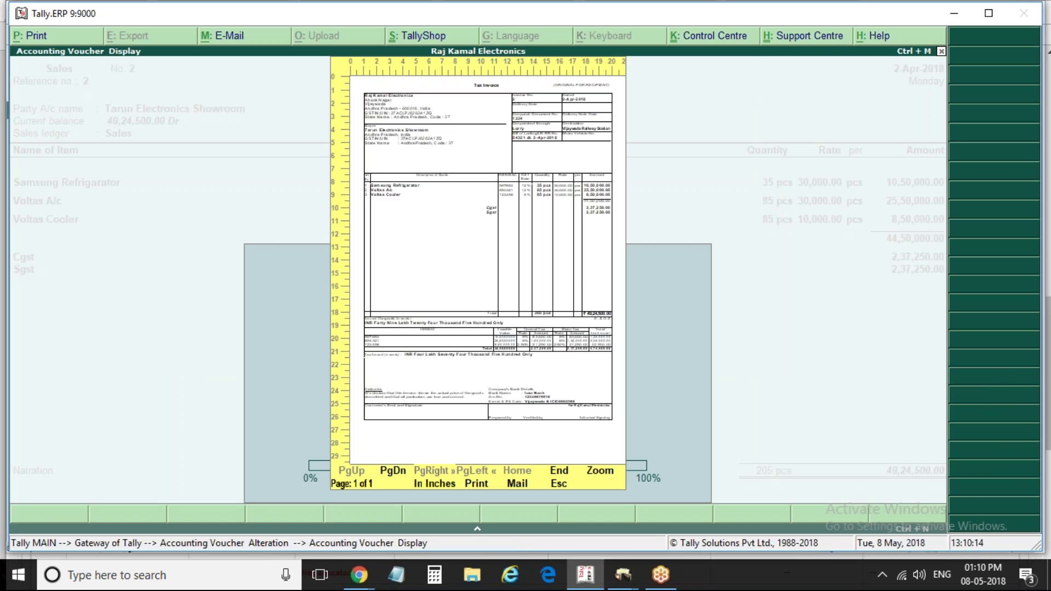
key("alt+z")
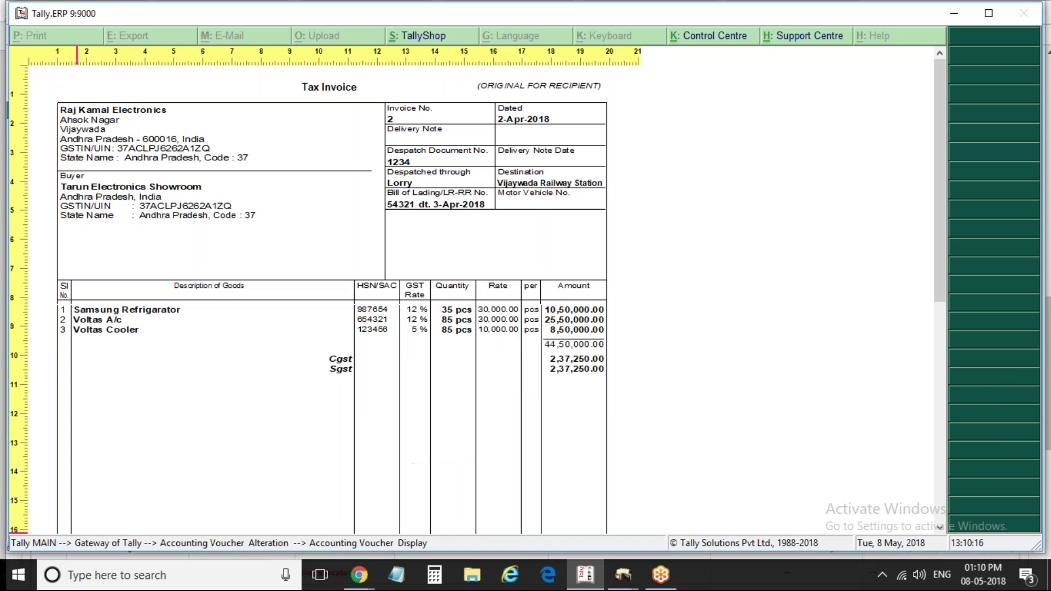
Scroll through the ₹49,24,500 Tax Invoice preview, then reopen Voucher Printing
left_click(941, 430)
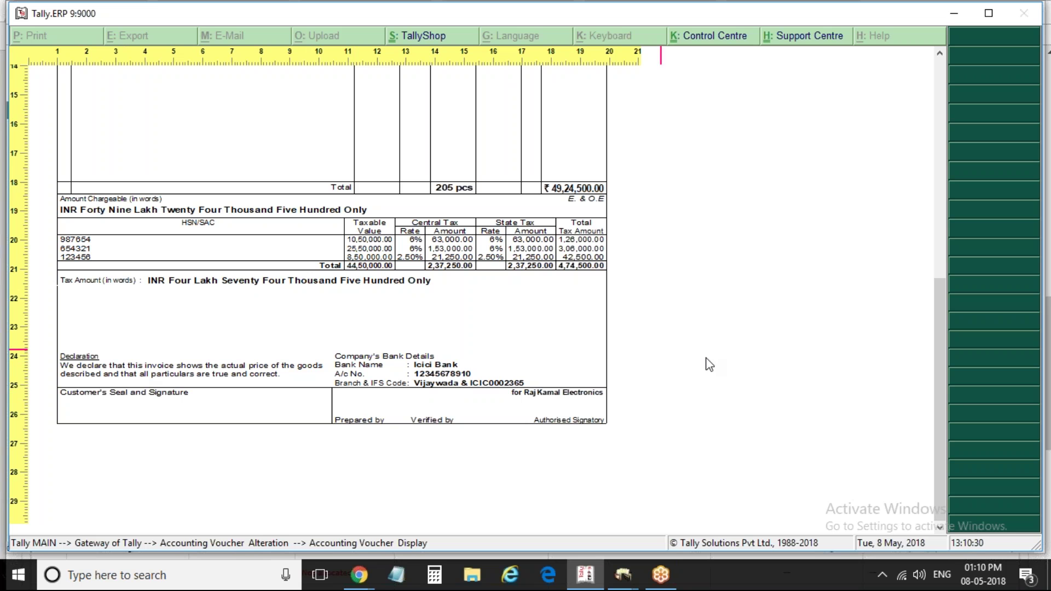
left_click(941, 78)
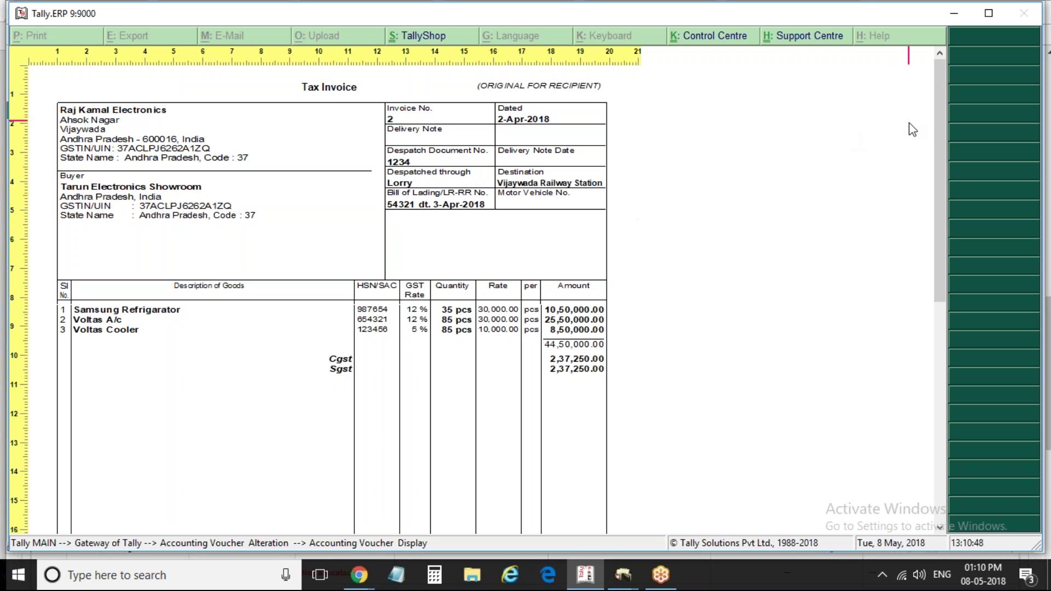
left_click_drag(935, 117, 956, 293)
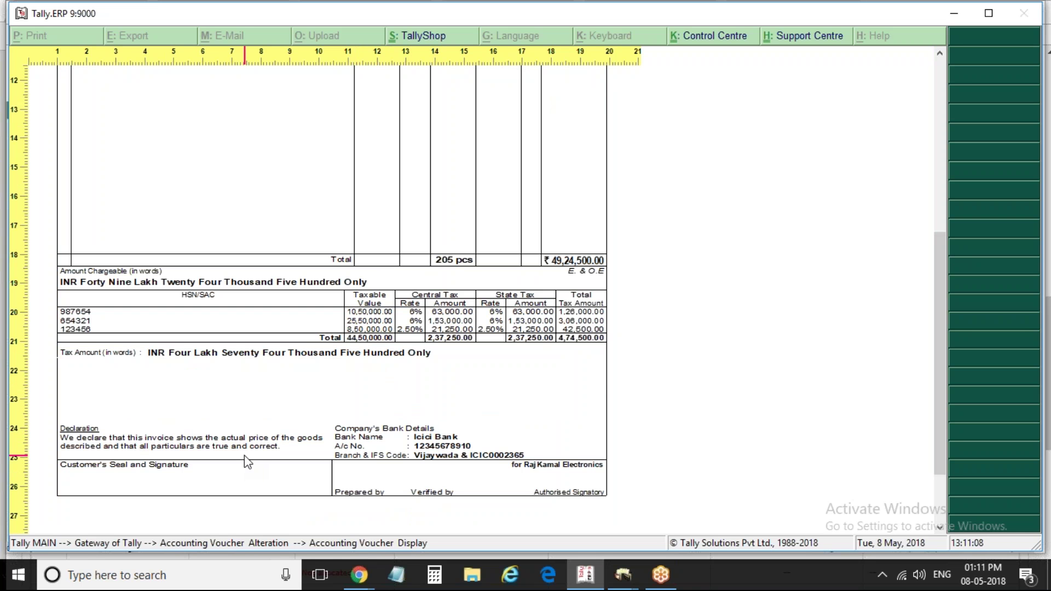
key("Escape")
key("Escape")
key("alt+p")
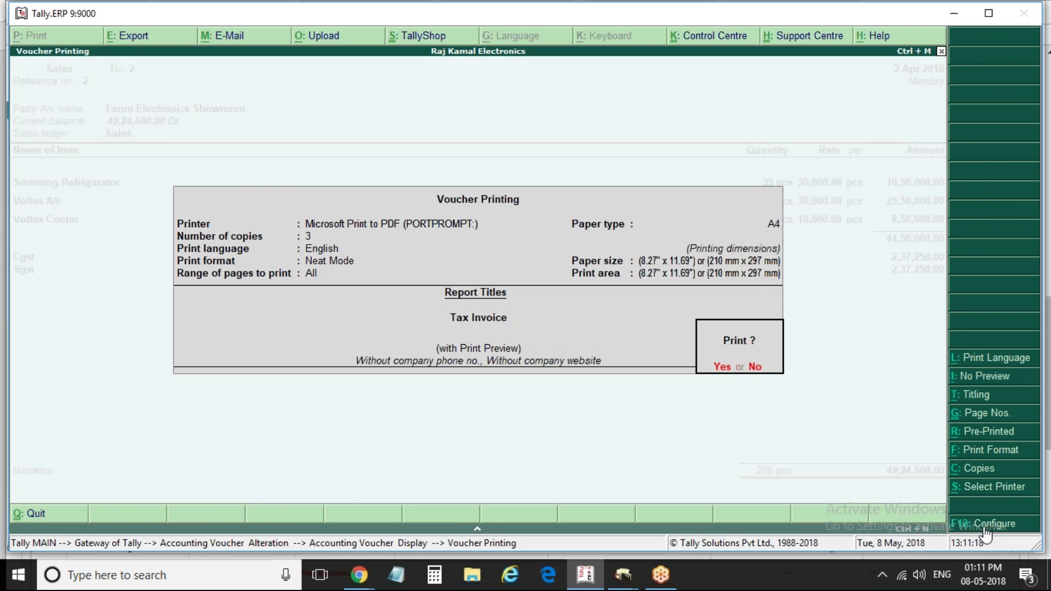
Cancel printing and quit the sales voucher back to the Gateway of Tally
key("Escape")
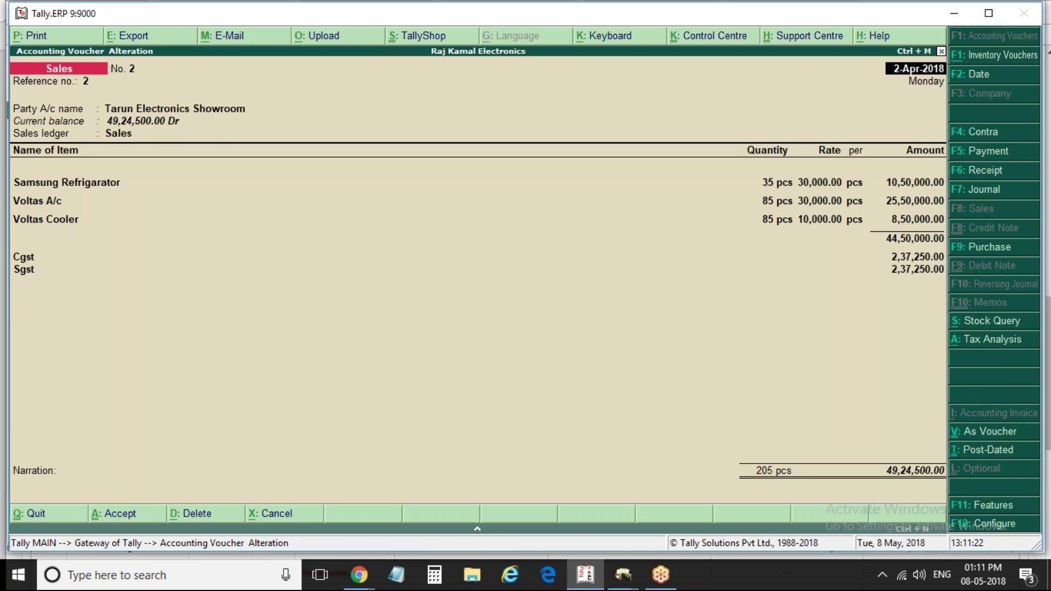
key("Escape")
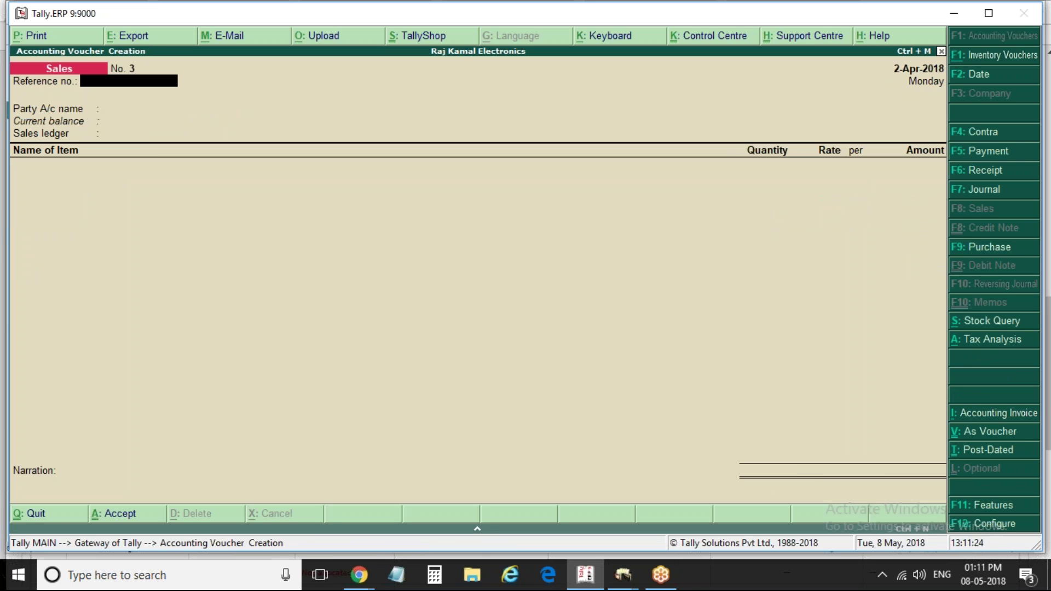
key("Escape")
key("Return")
Review the detailed Profit & Loss A/c showing 6,05,000 net profit, then close it
key("Down")
key("Down")
key("Down")
key("Down")
key("Down")
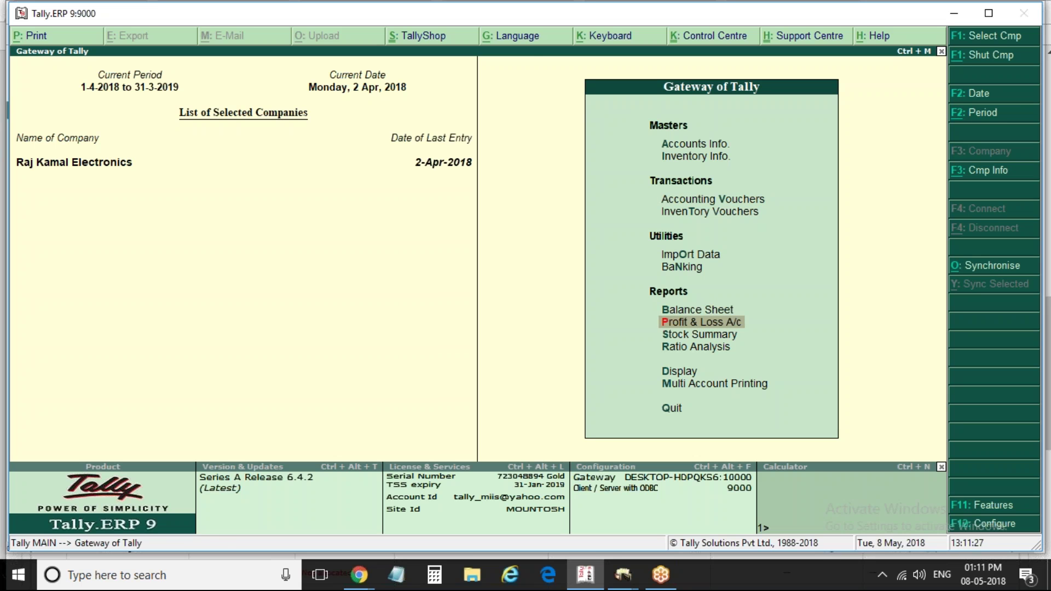
key("Return")
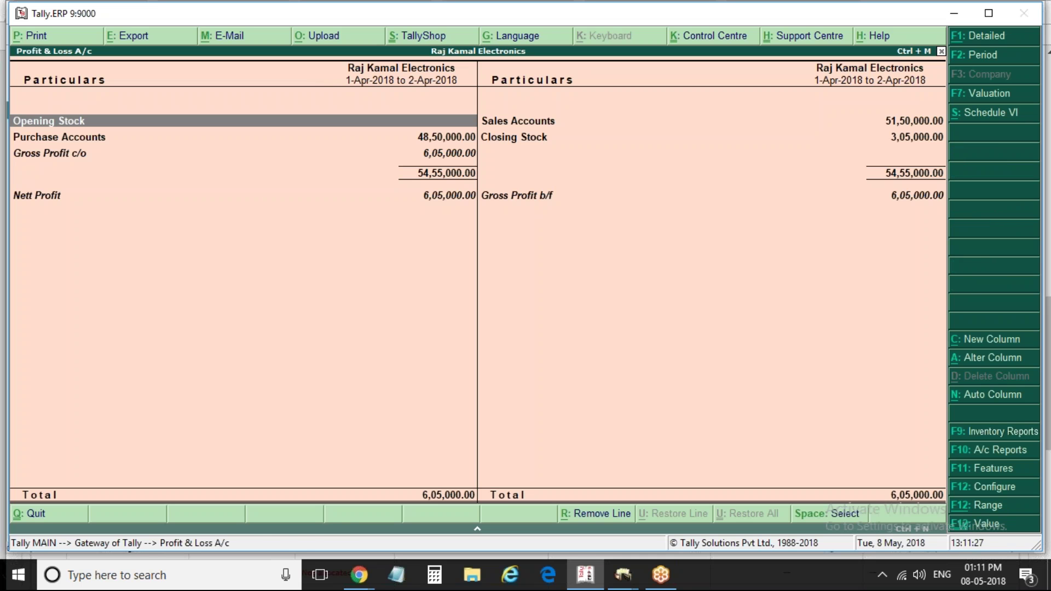
key("Return")
key("Escape")
key("alt+F1")
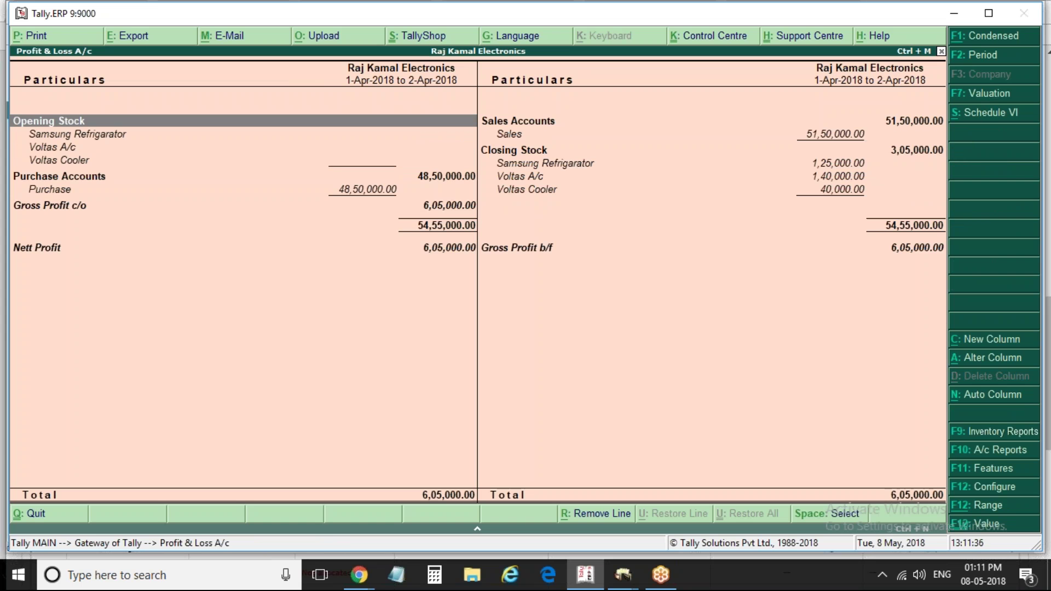
key("Down")
key("Down")
key("Down")
key("Down")
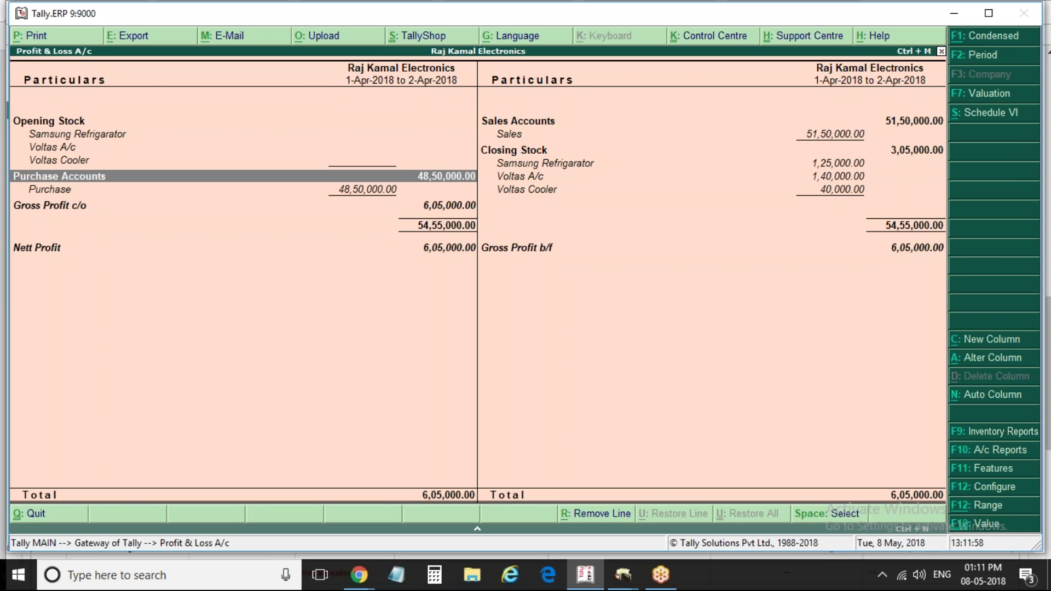
key("Escape")
Open the Balance Sheet in Detailed view and close the stray help window
key("Up")
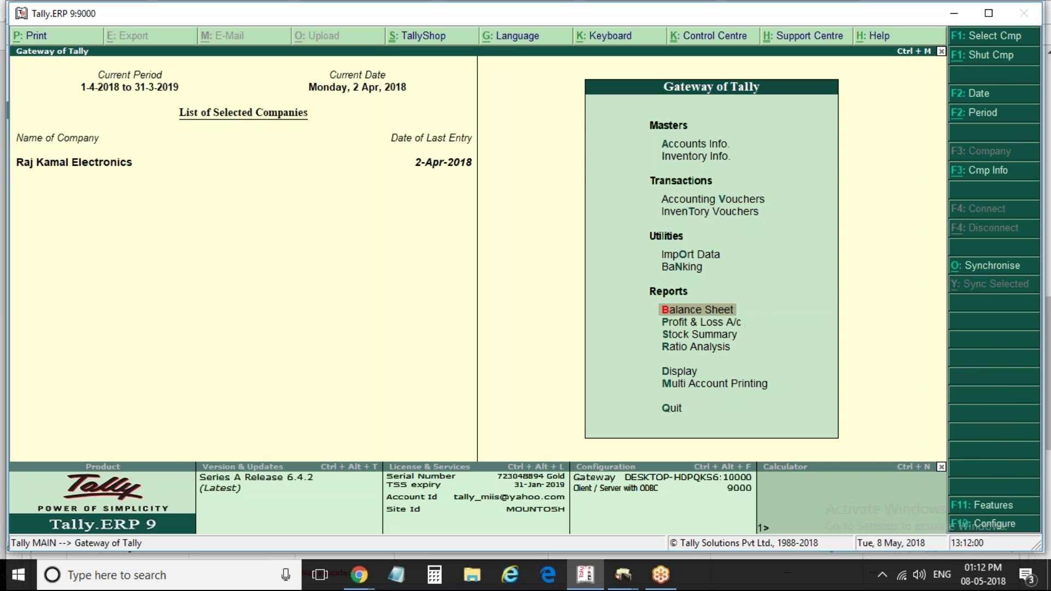
key("Return")
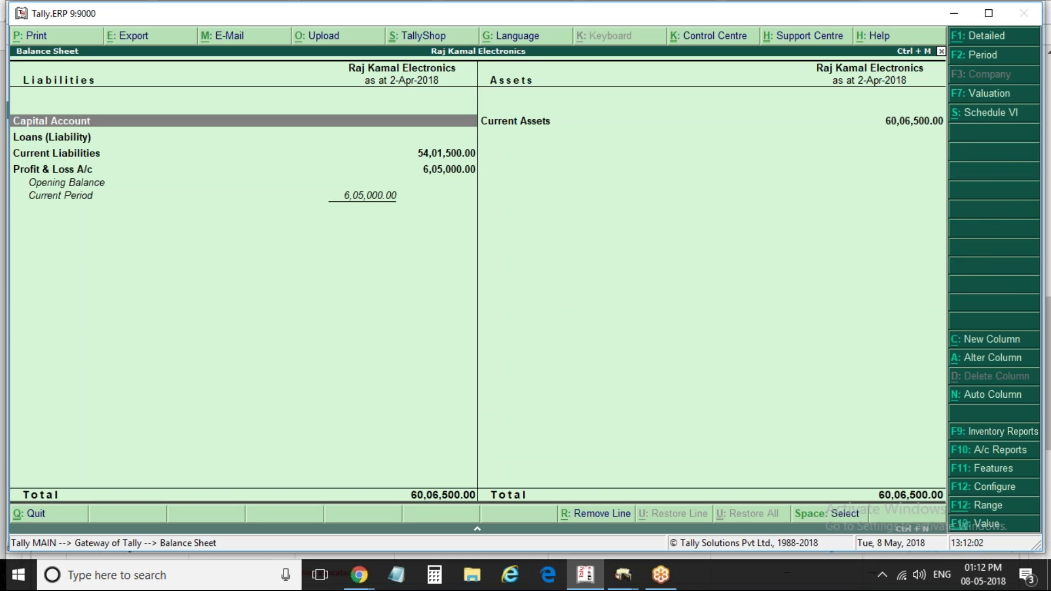
key("alt+F1")
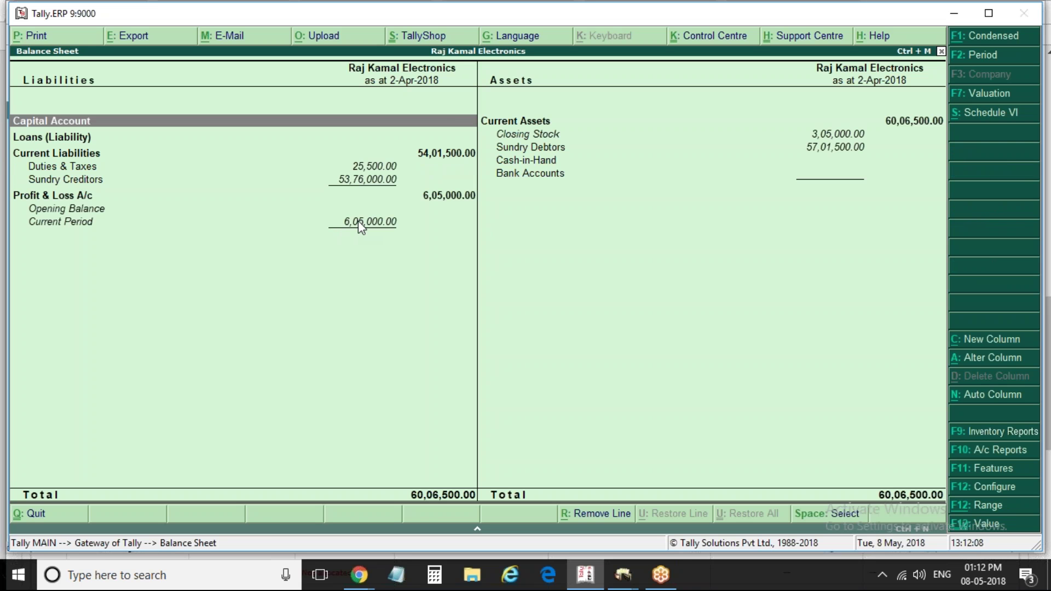
key("super+F1")
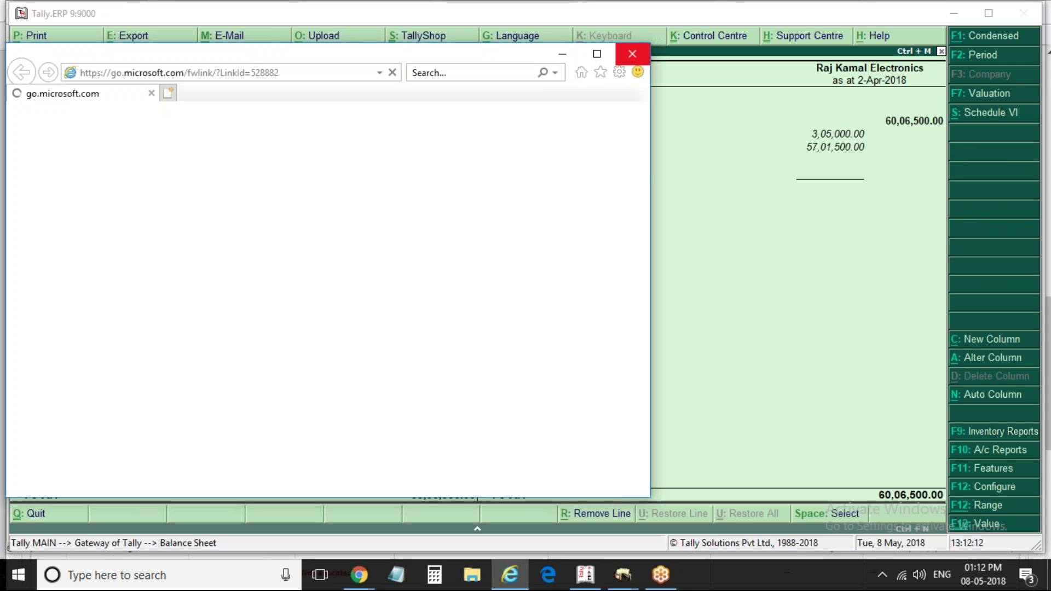
left_click(632, 54)
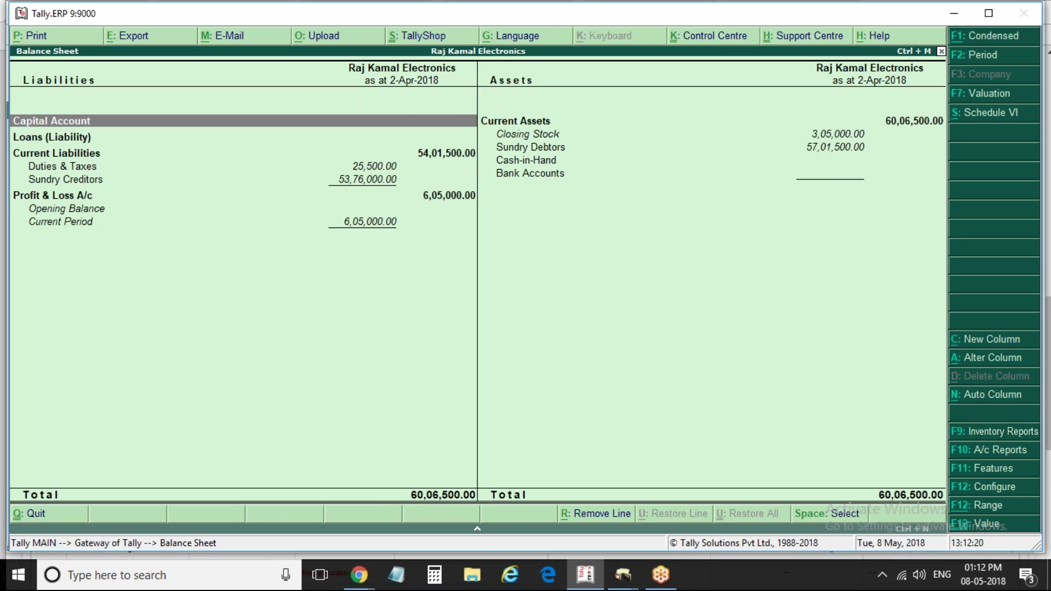
Check the Profit & Loss line, then drill into Duties & Taxes showing CGST and SGST 12,750 each
left_click(449, 197)
key("Return")
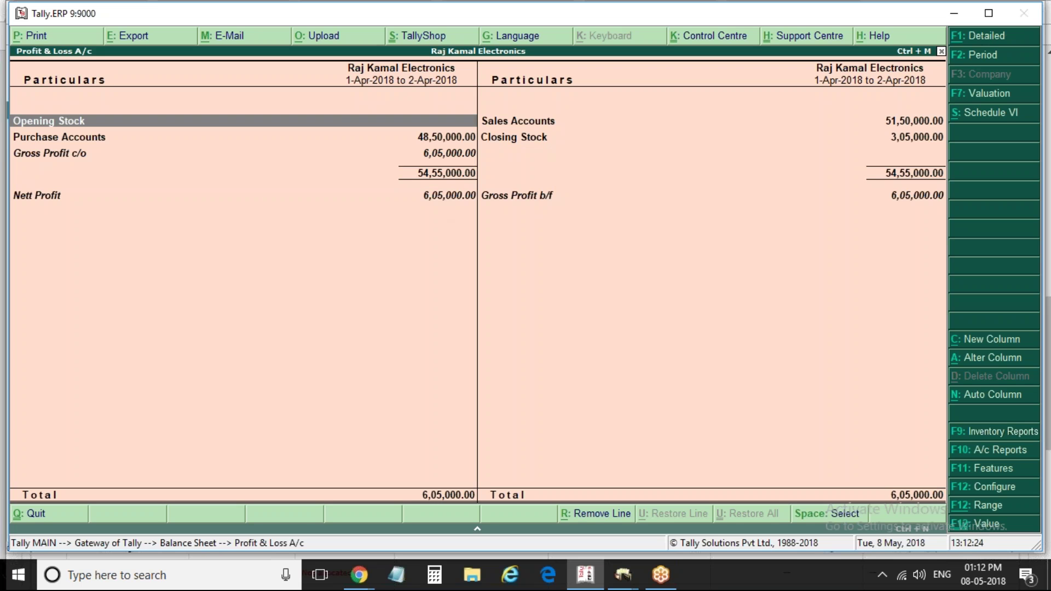
key("Escape")
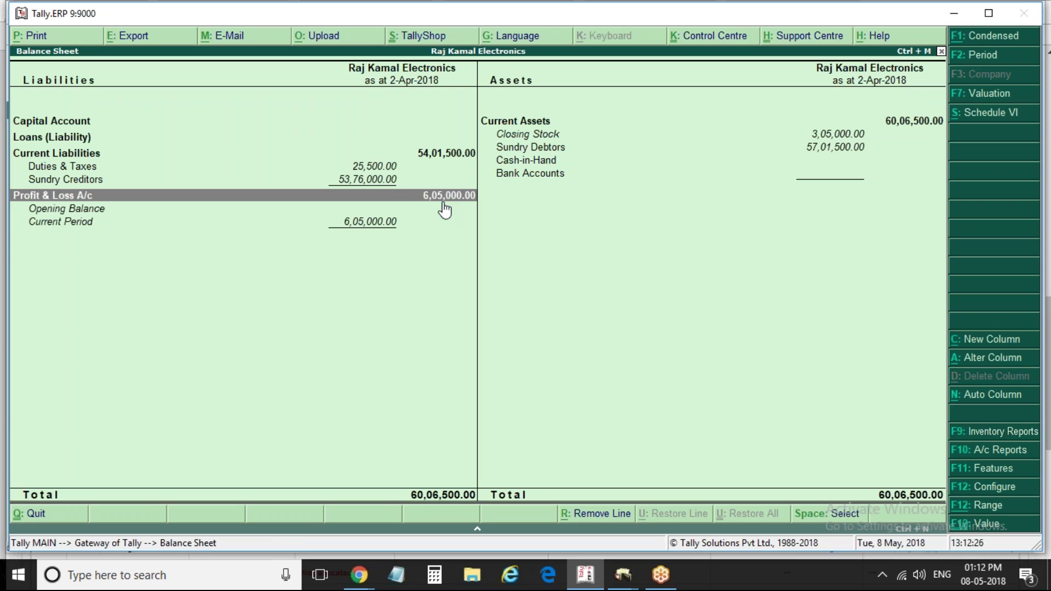
left_click(65, 169)
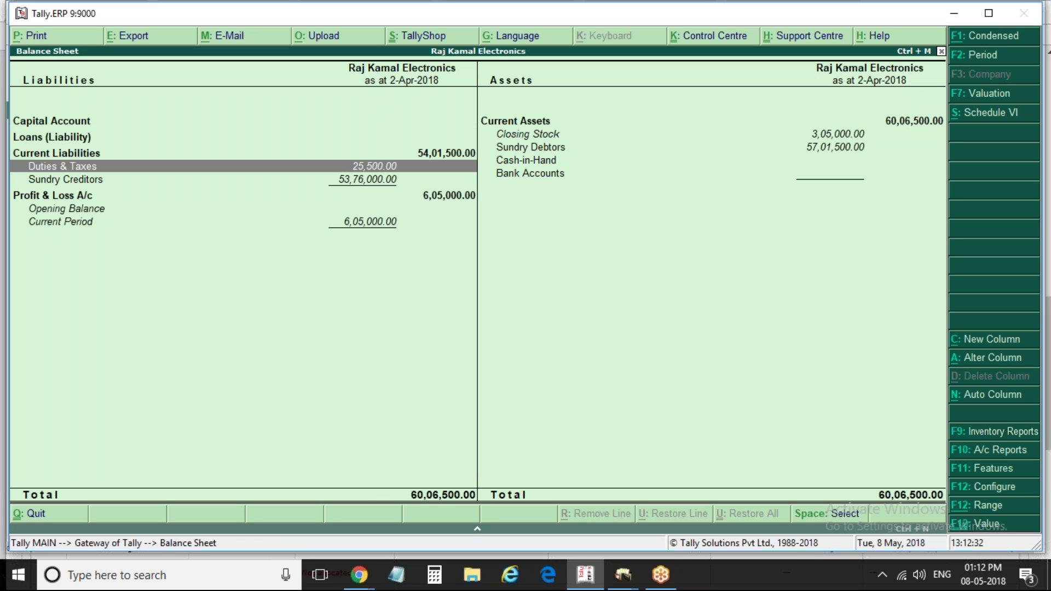
key("Return")
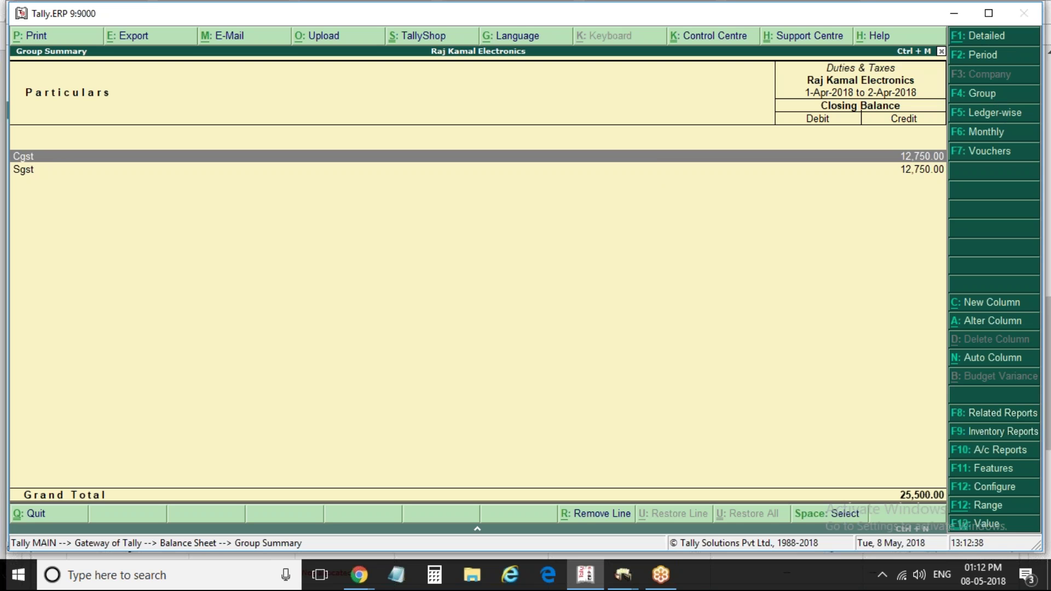
Set the Duties & Taxes summary to show transactions, check the Sgst line, then leave it
left_click(1028, 489)
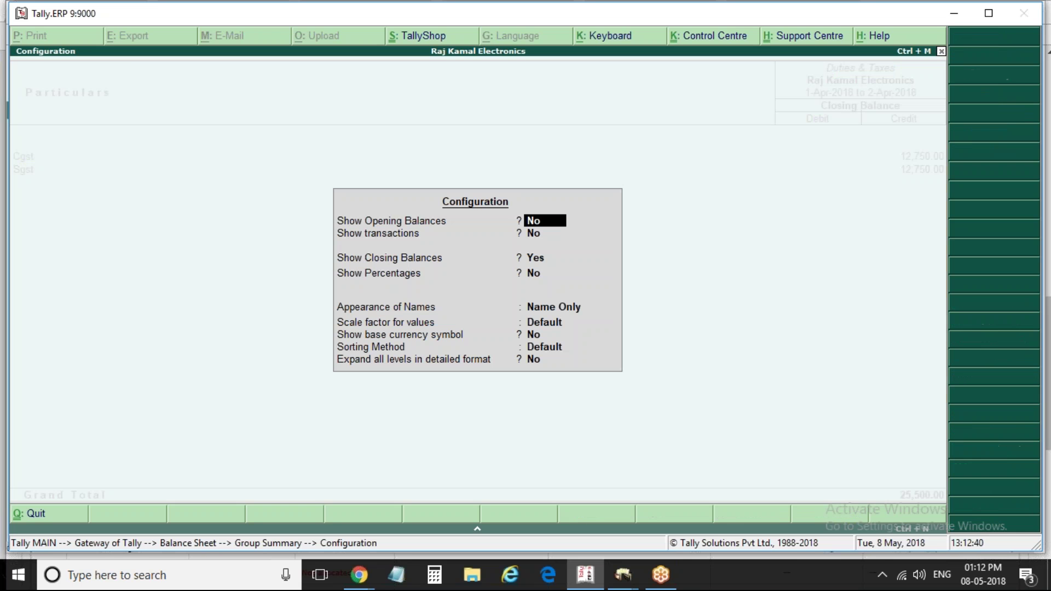
key("Return")
type("y")
key("Return")
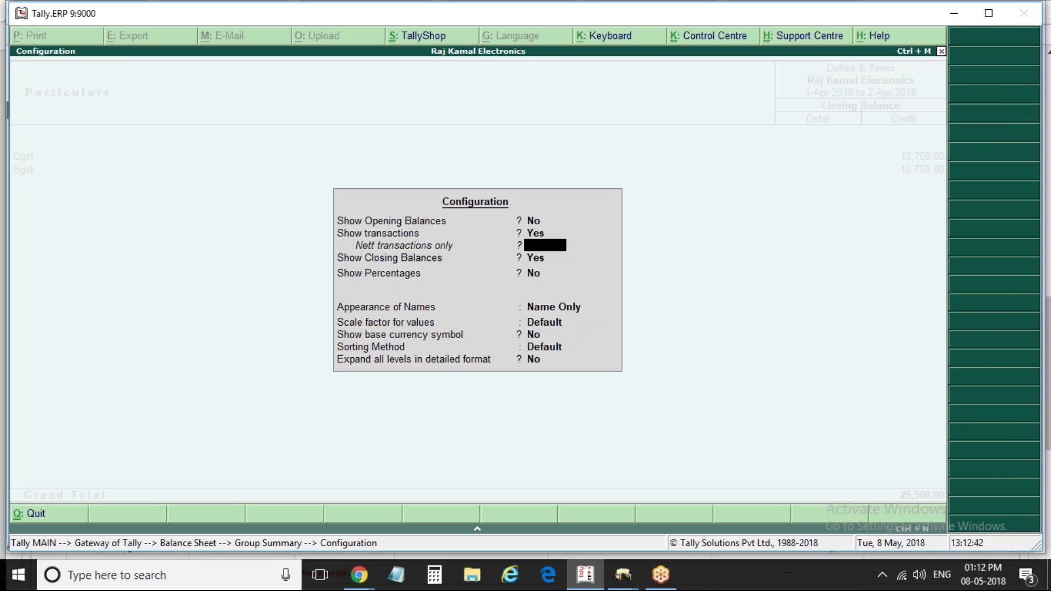
key("ctrl+a")
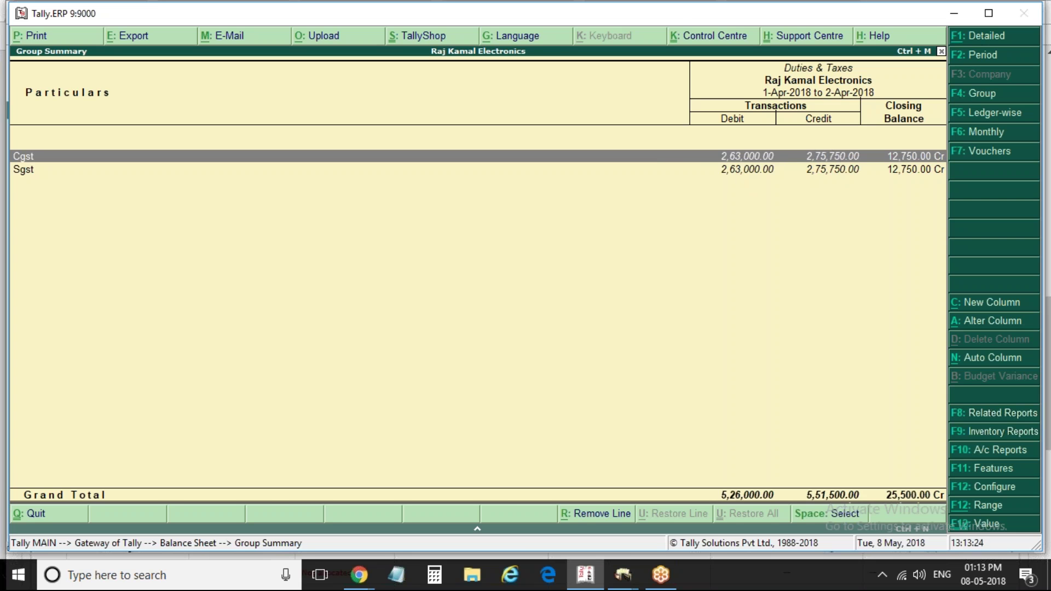
key("Down")
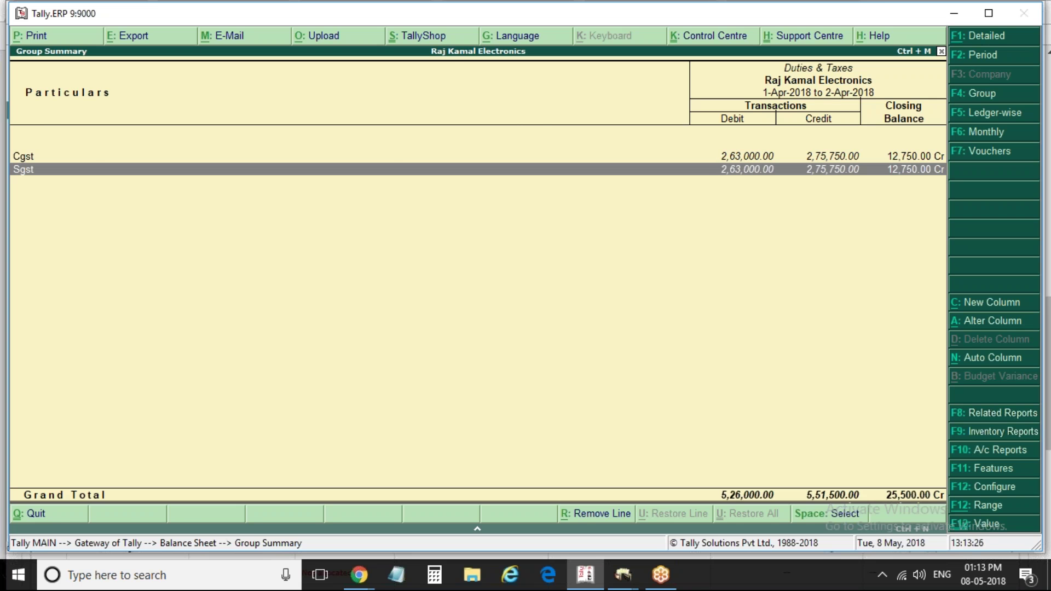
key("Escape")
Start Payment voucher No. 1 under Accounting Vouchers and open its Stat Payment details
key("Escape")
key("Escape")
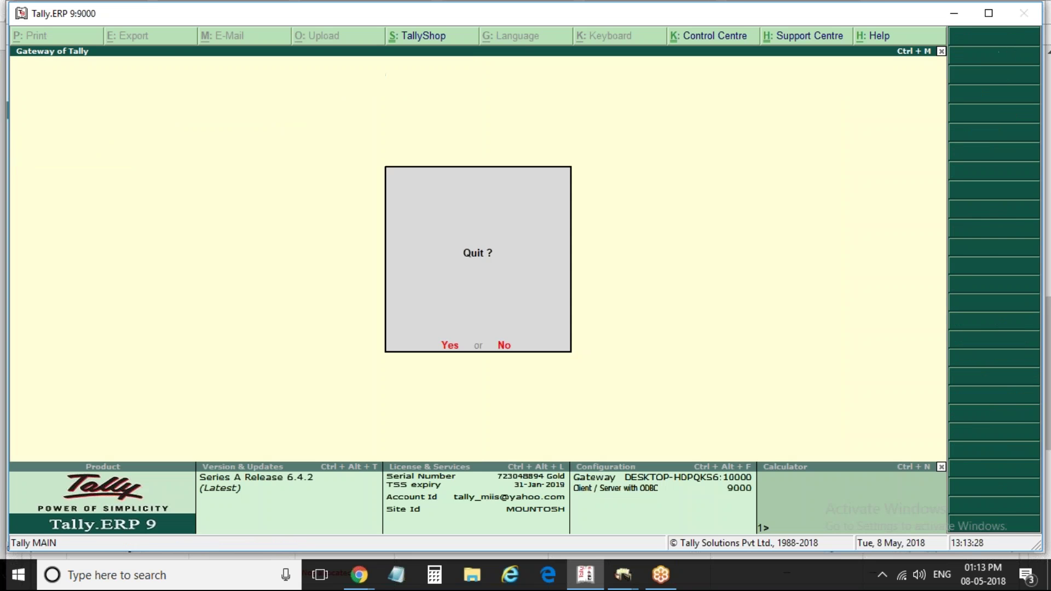
key("Escape")
key("Down")
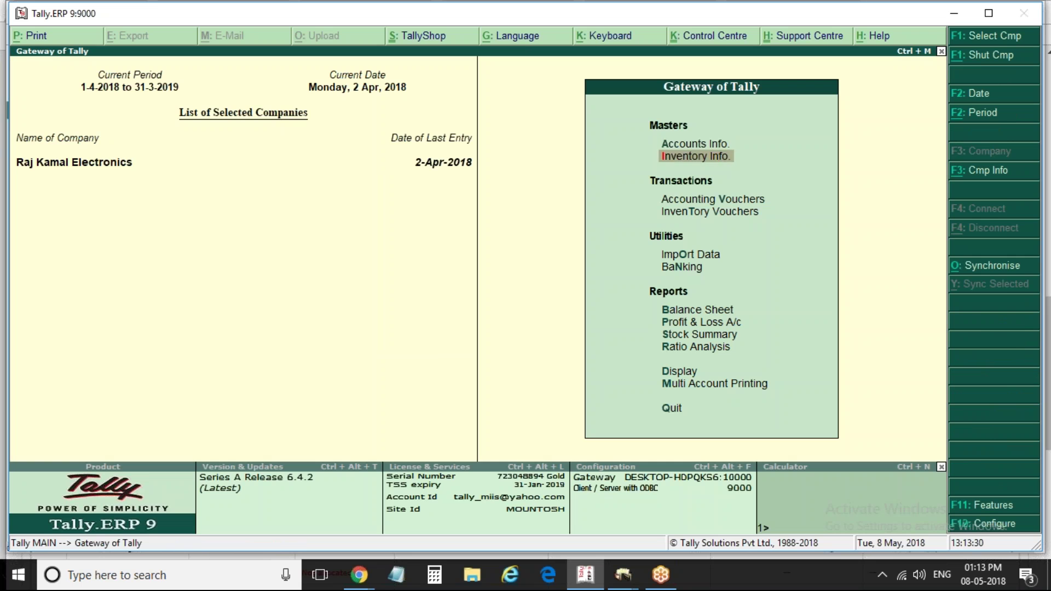
key("Down")
key("Return")
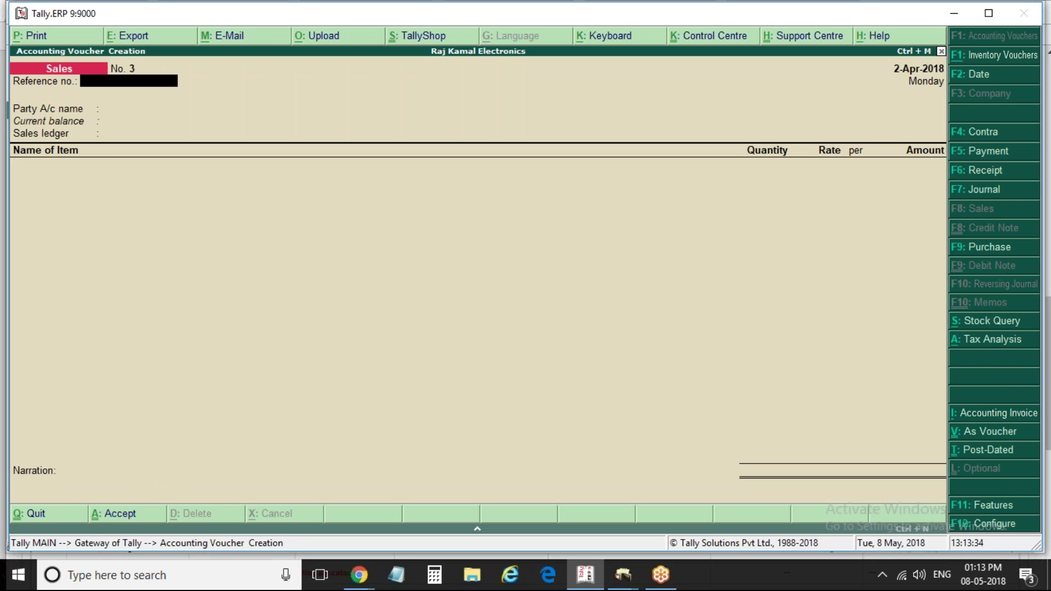
left_click(993, 153)
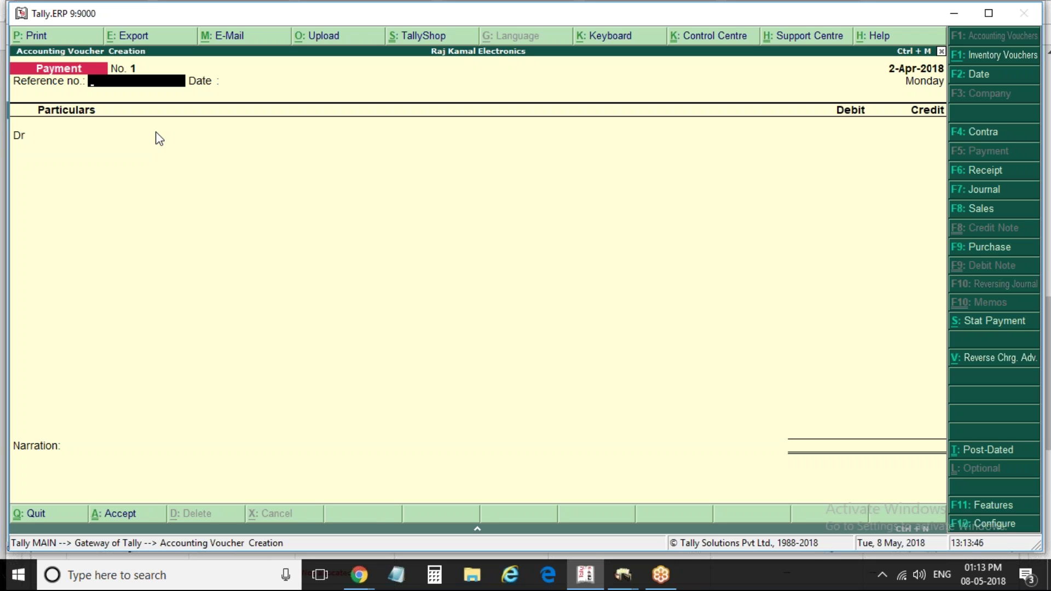
left_click(994, 321)
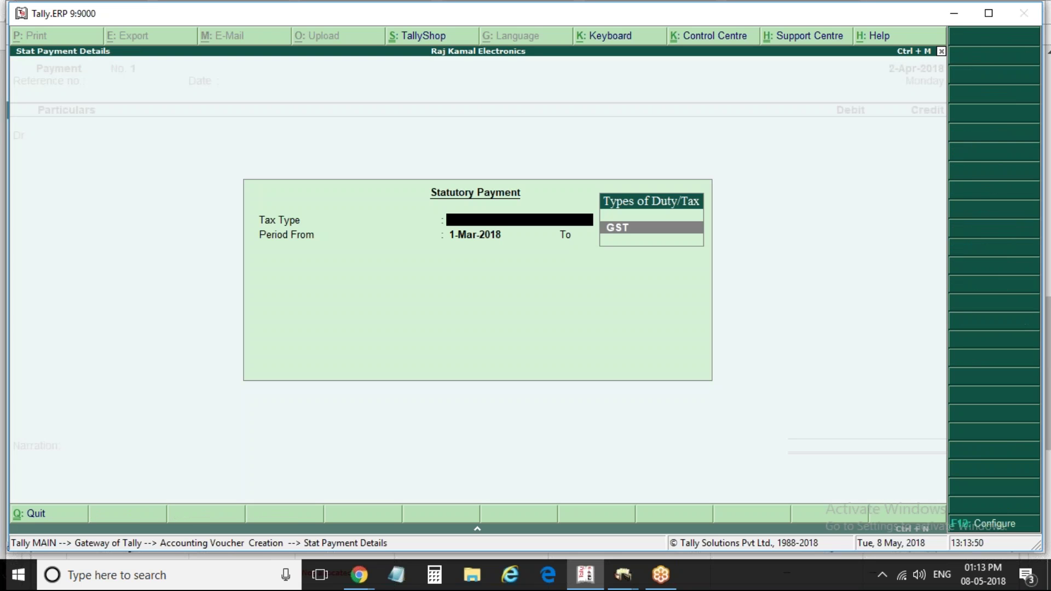
Choose GST as the statutory payment tax type, then abandon the Payment voucher with Yes
key("Return")
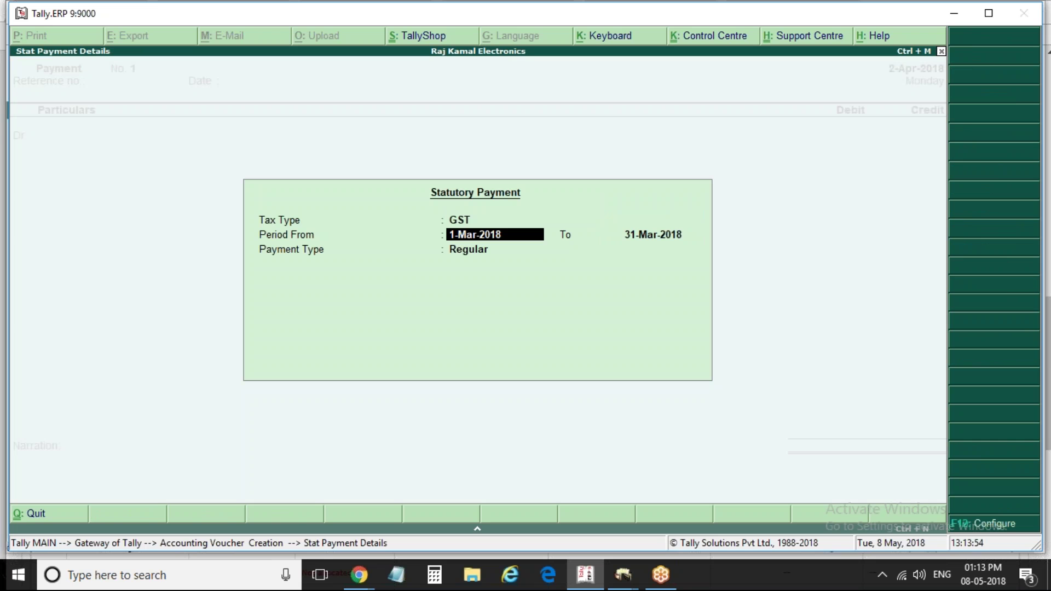
type("ap")
key("Escape")
key("Escape")
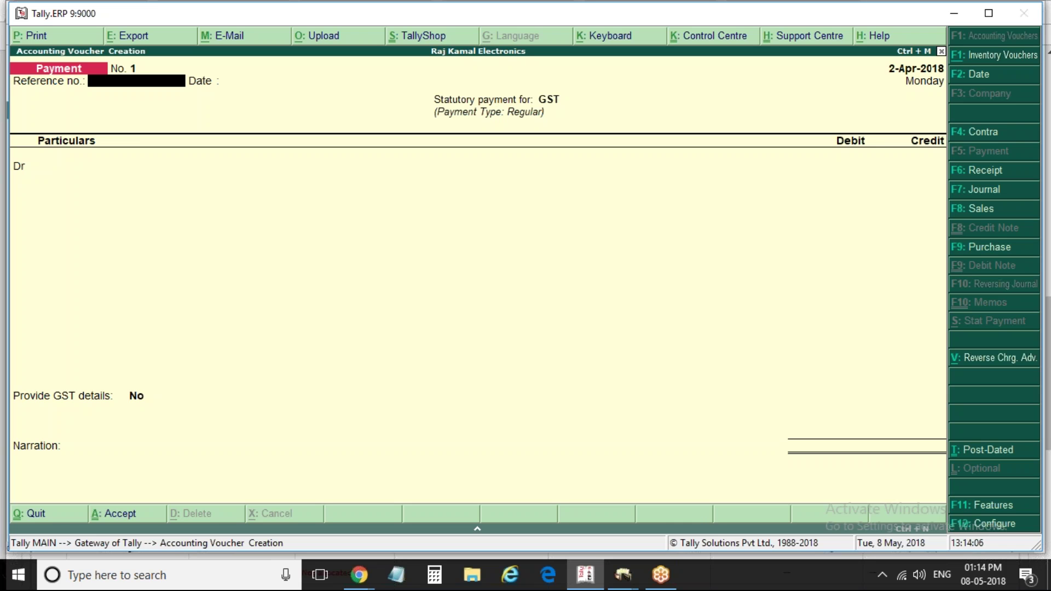
key("Return")
key("Return")
key("Return")
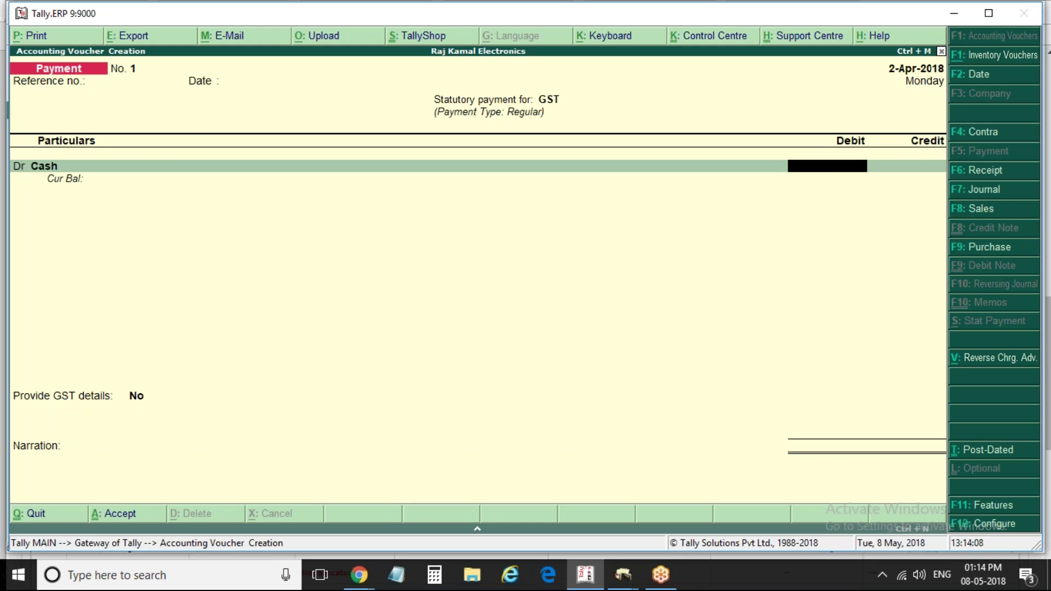
key("Escape")
key("Escape")
key("Escape")
key("Escape")
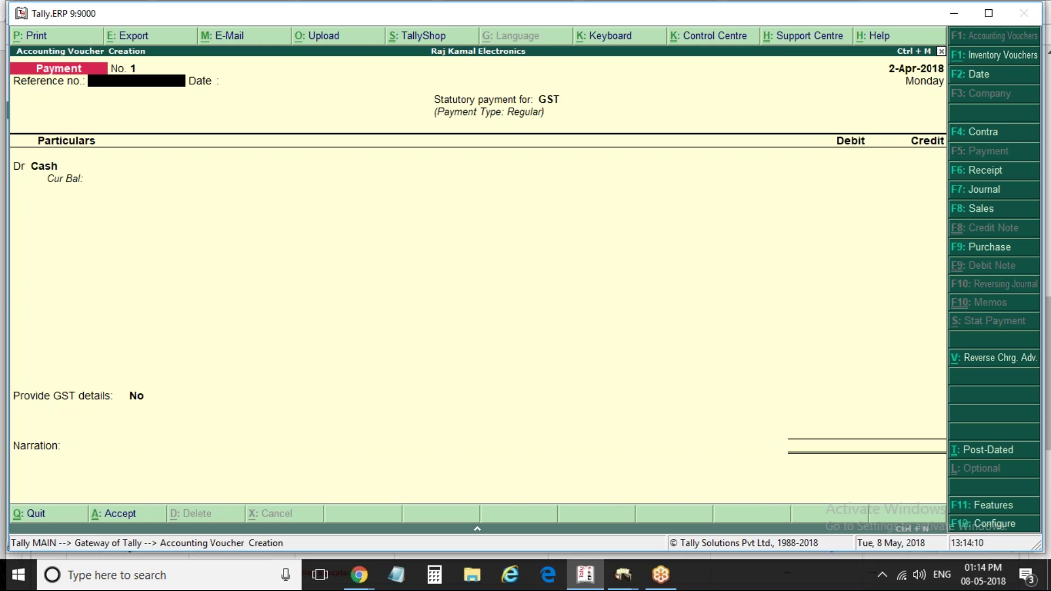
key("y")
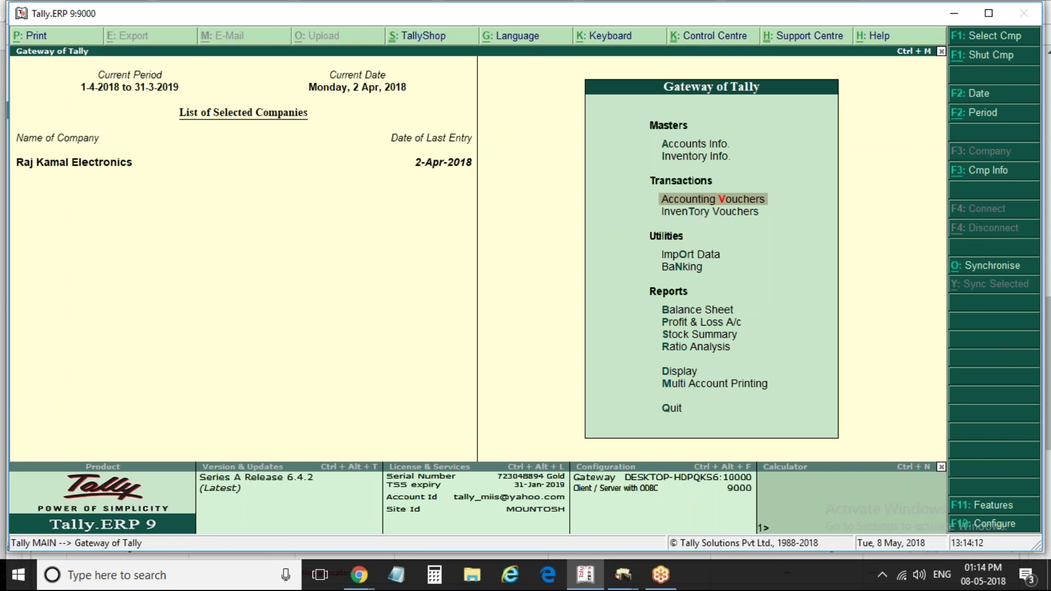
key("Return")
left_click(990, 324)
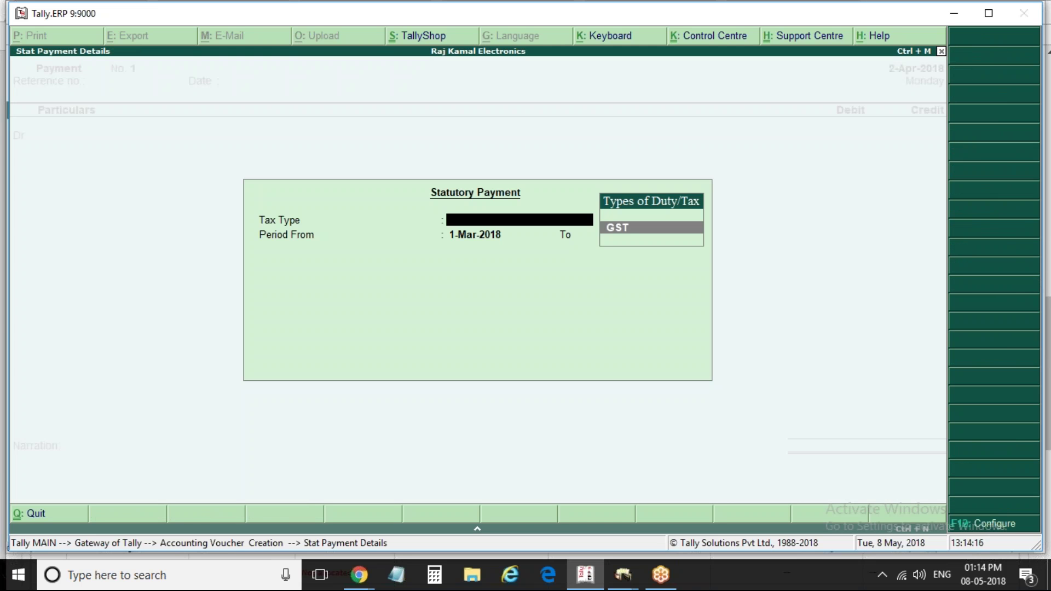
key("Return")
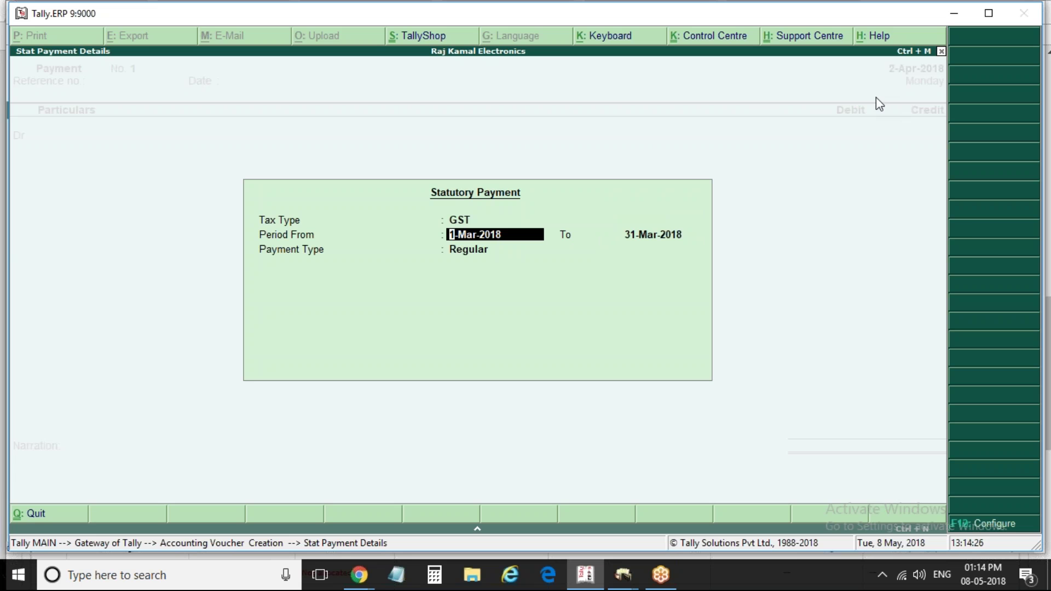
key("ctrl+a")
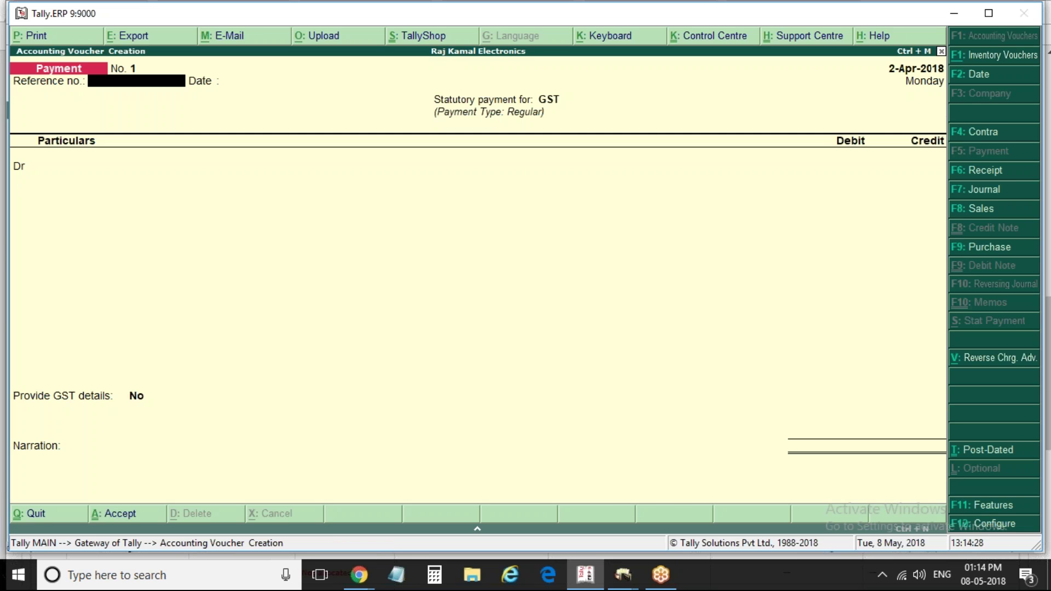
key("Escape")
key("Return")
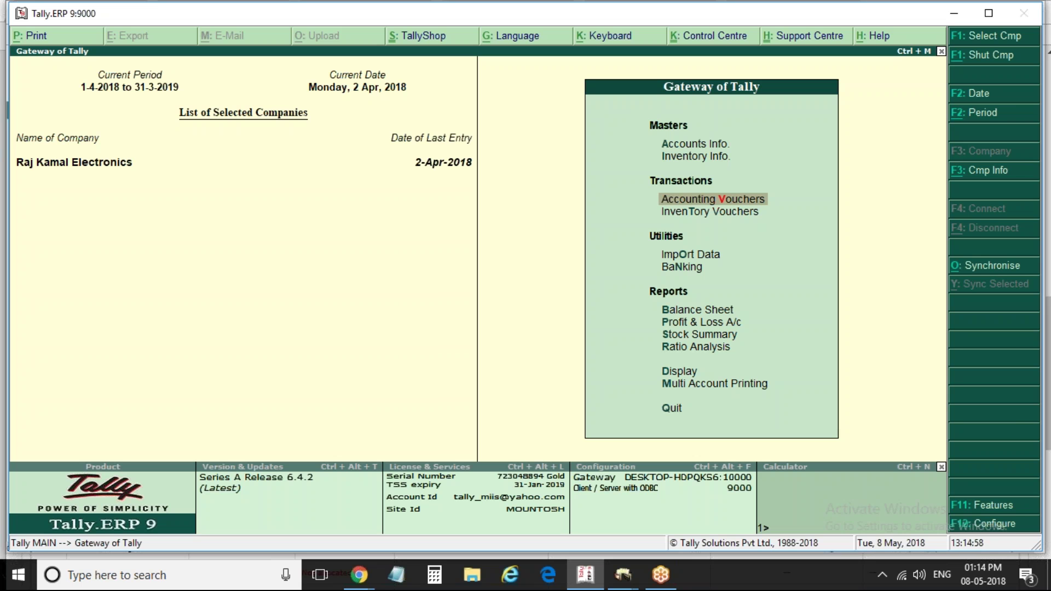
Stay in Tally, open Accounting Vouchers as a Payment and date it 25-May-2018
key("Escape")
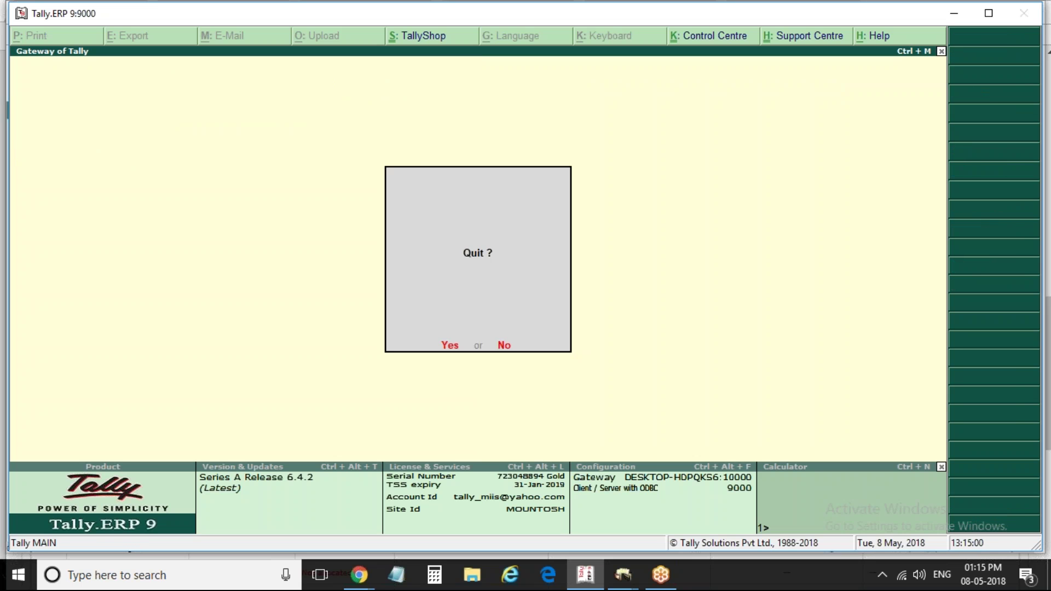
key("n")
key("Down")
key("Down")
key("Down")
key("Down")
key("Down")
key("Down")
key("Down")
key("Down")
key("Down")
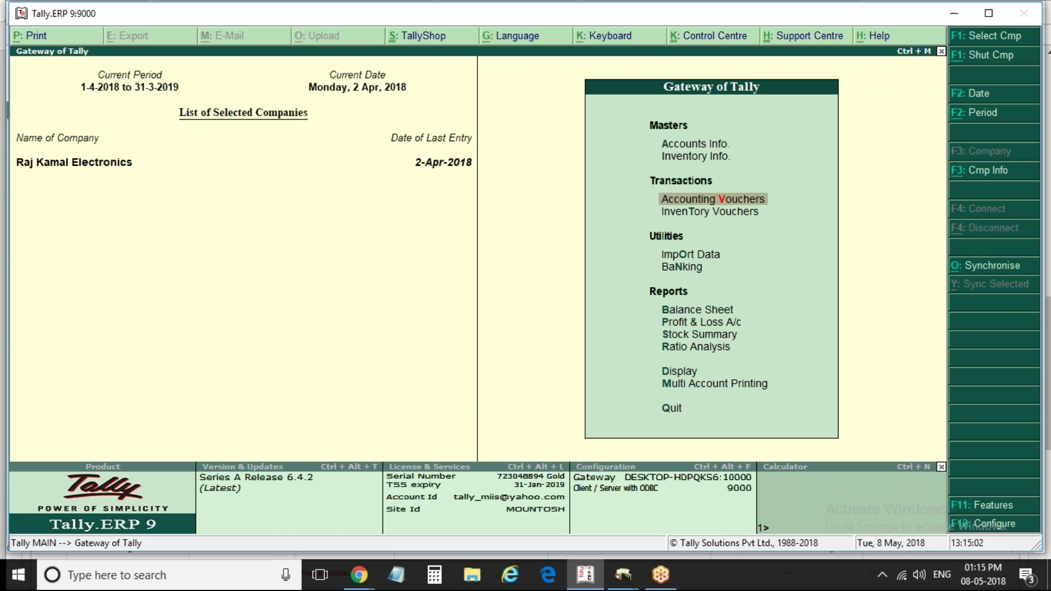
key("Down")
key("Up")
key("Up")
key("Up")
key("Up")
key("Up")
key("Up")
key("Up")
key("Up")
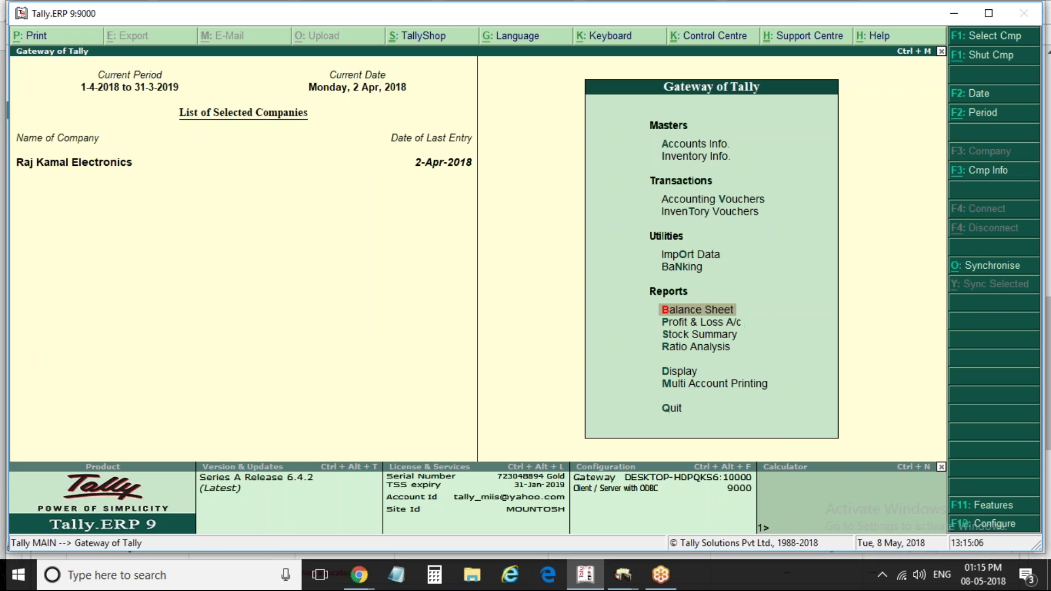
key("Return")
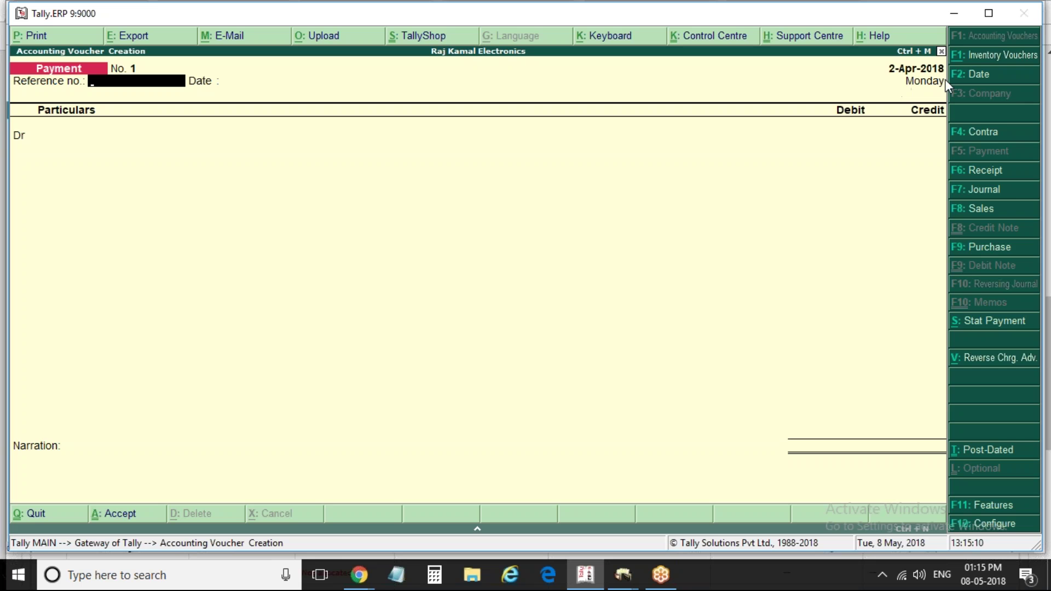
key("F2")
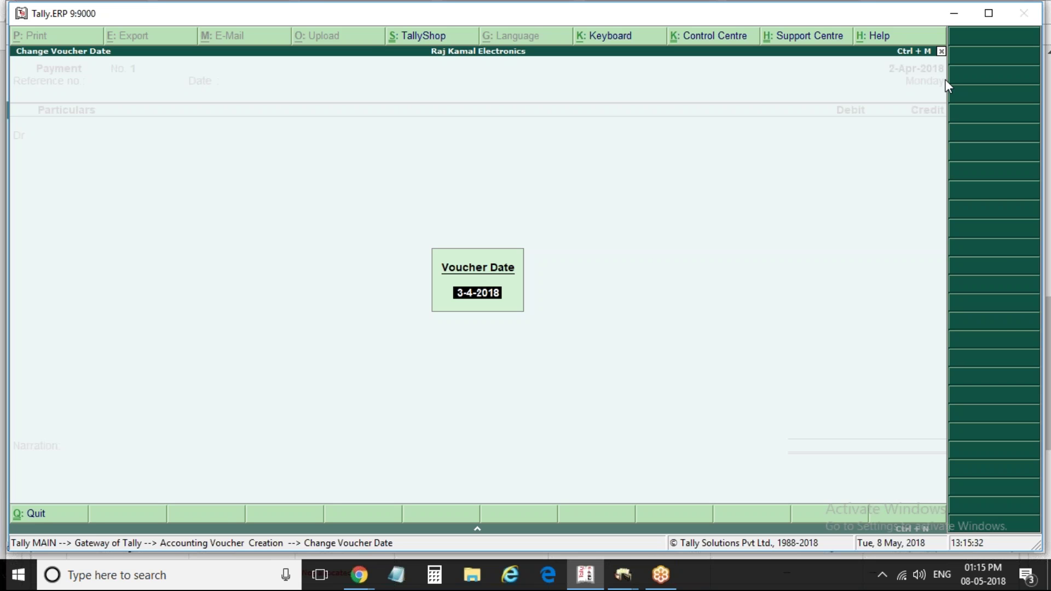
type("25may")
Mark the voucher as a GST Regular statutory payment for April 2018, dated 25-May-2018
key("Return")
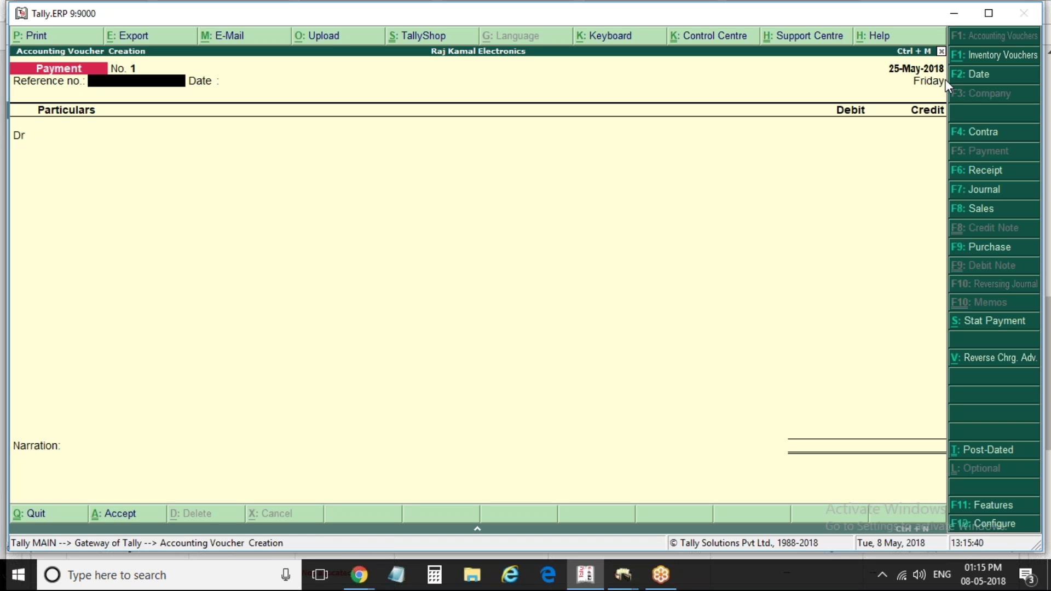
left_click(1004, 317)
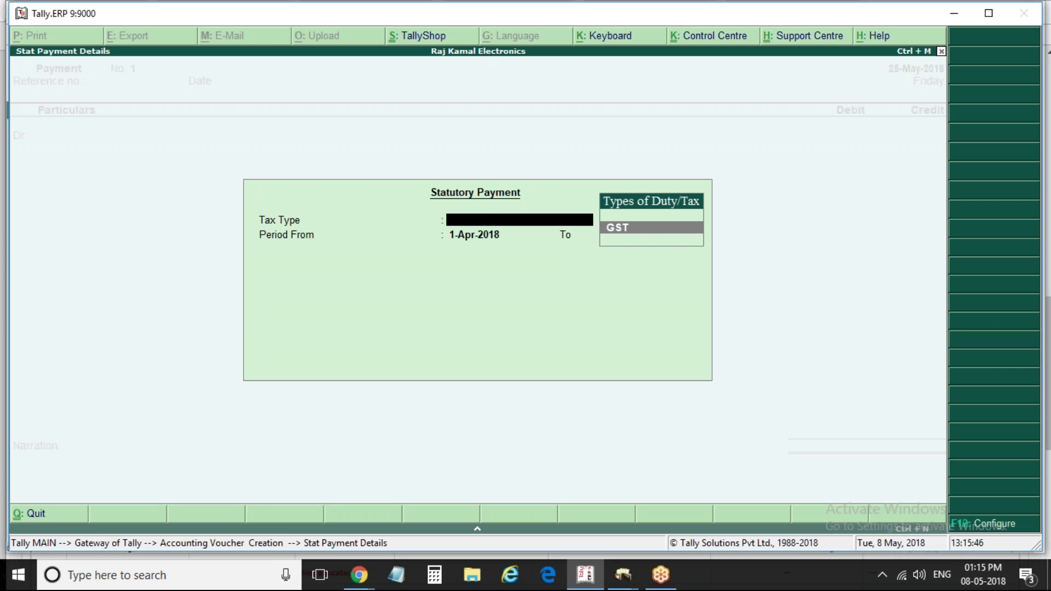
key("Return")
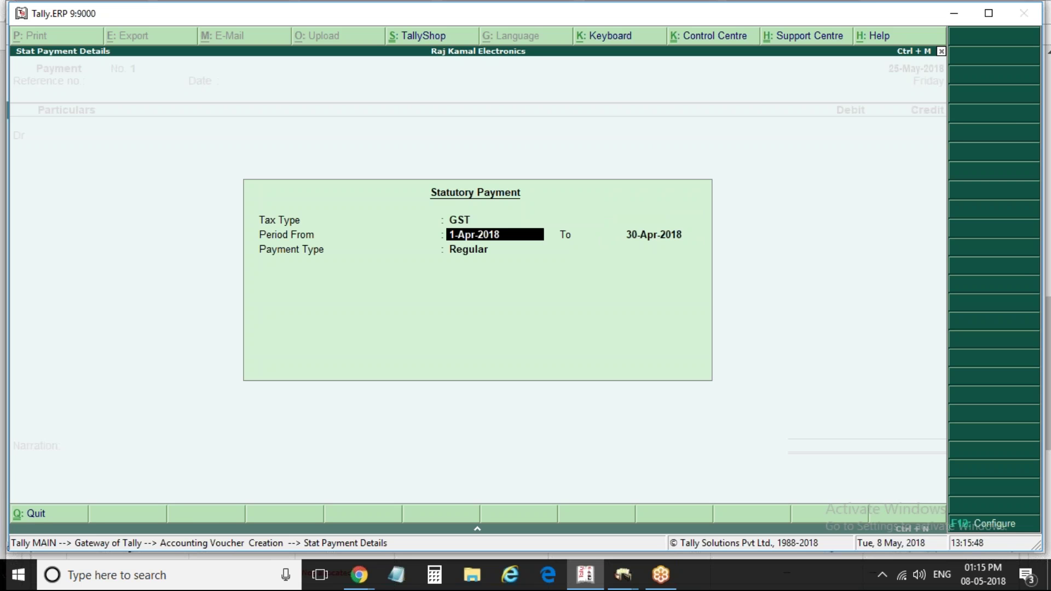
key("Return")
key("Return")
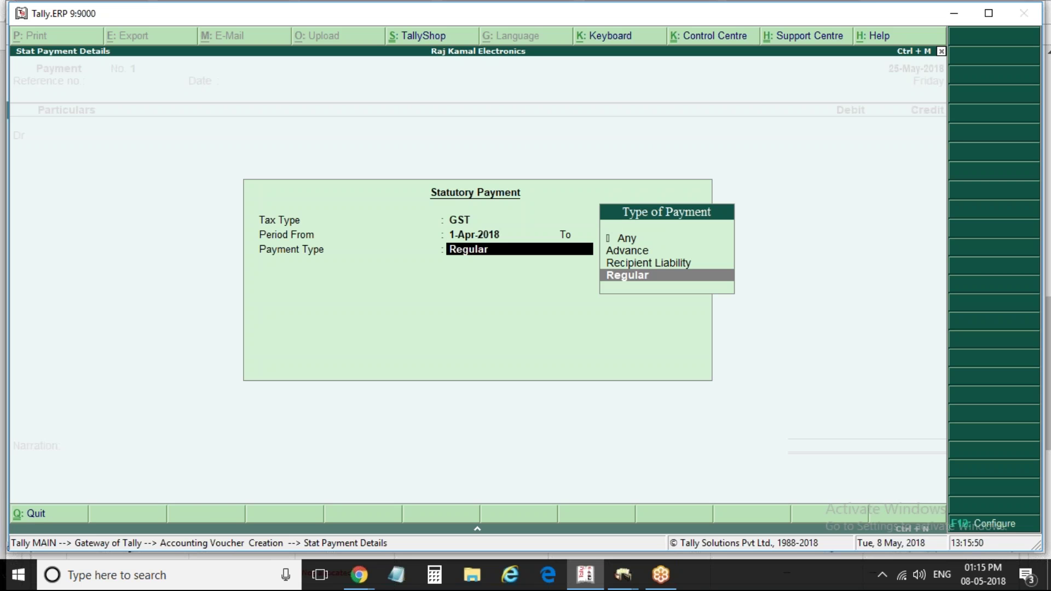
key("Return")
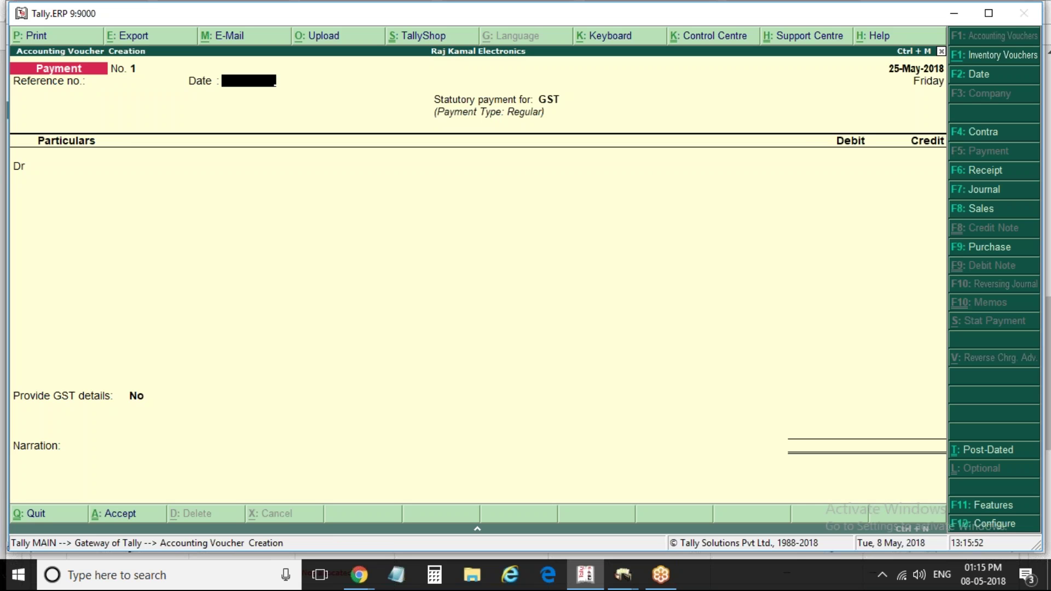
type("25may")
key("Return")
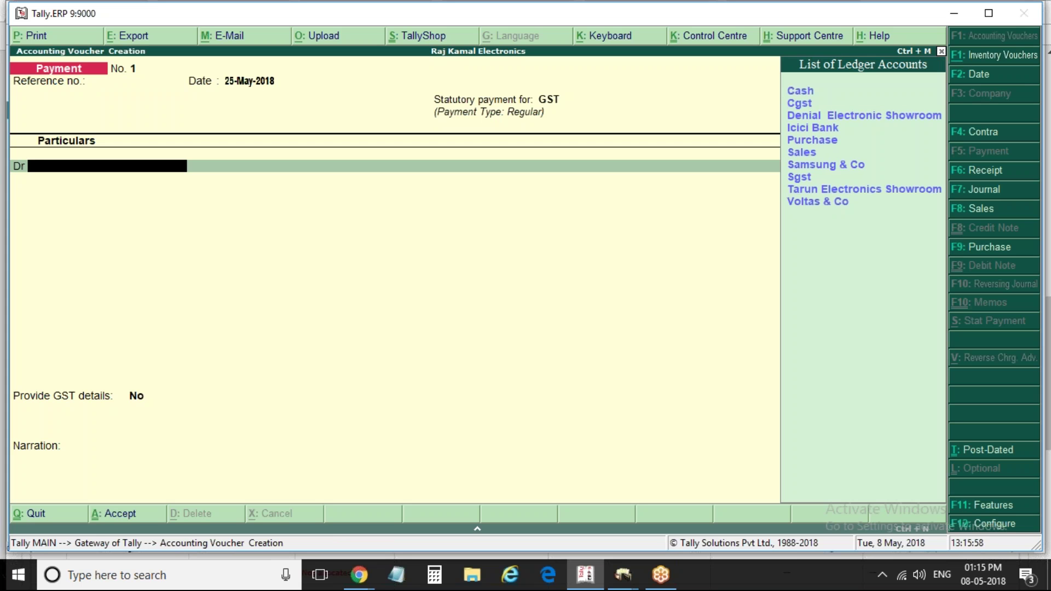
Debit the Cgst ledger with 12,750.00 and bring up the F12 voucher configuration
key("Down")
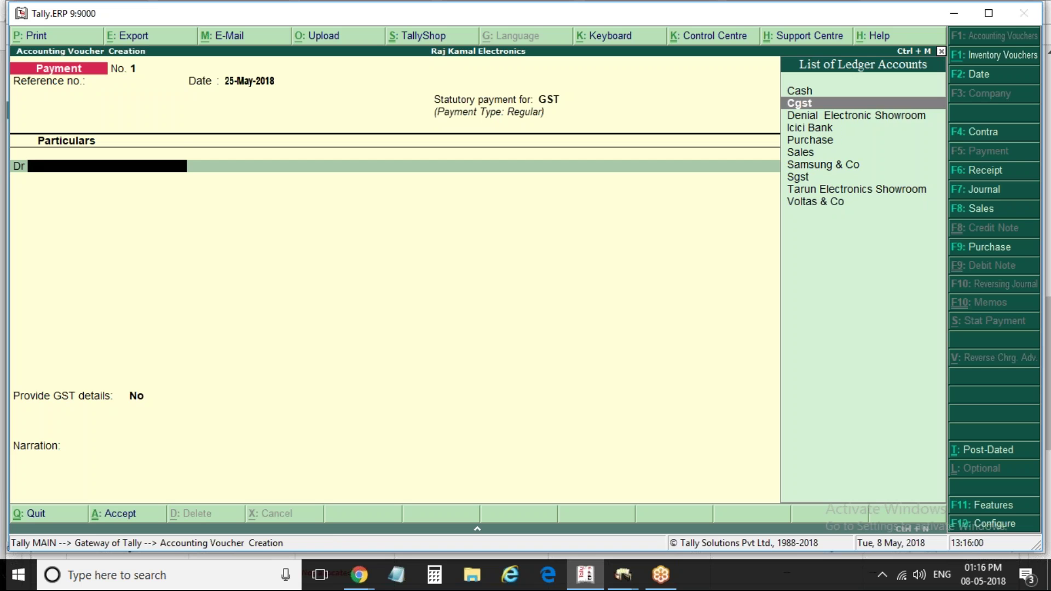
key("Down")
key("Down")
key("Down")
key("Up")
key("Up")
key("Up")
key("Return")
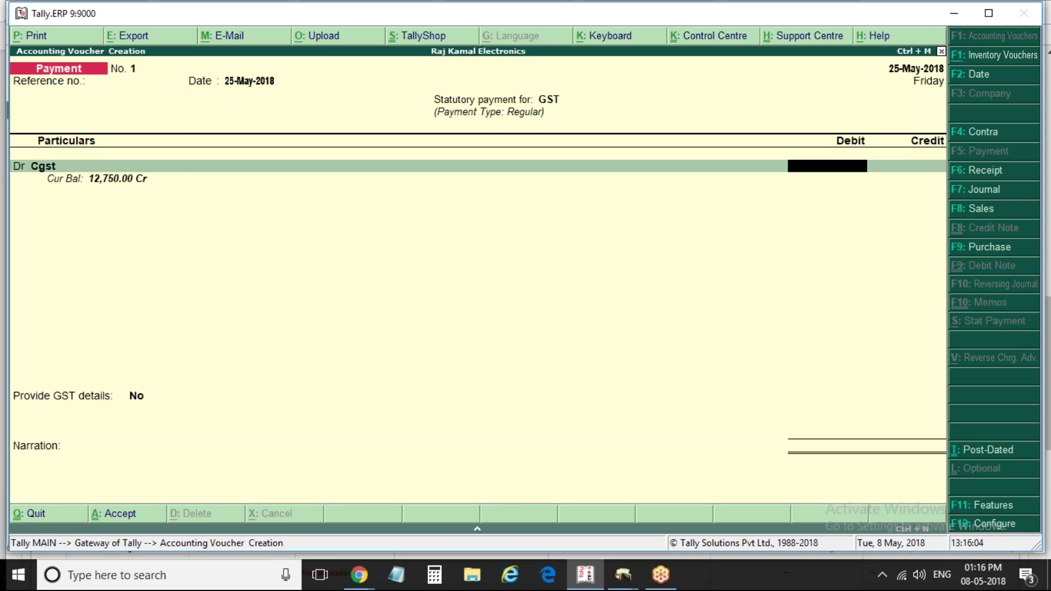
type("12750")
key("Return")
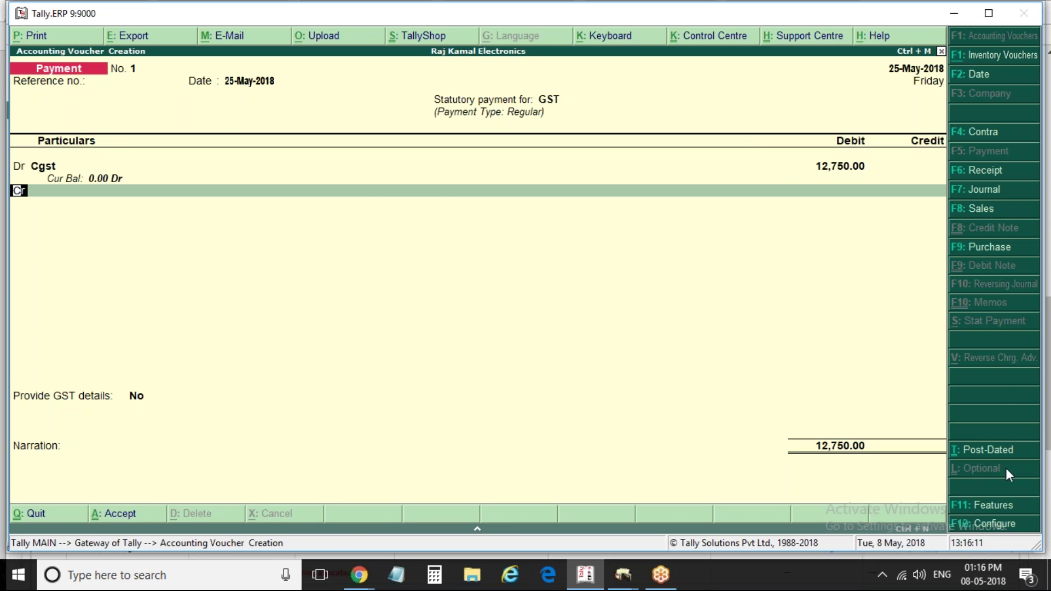
left_click(1013, 526)
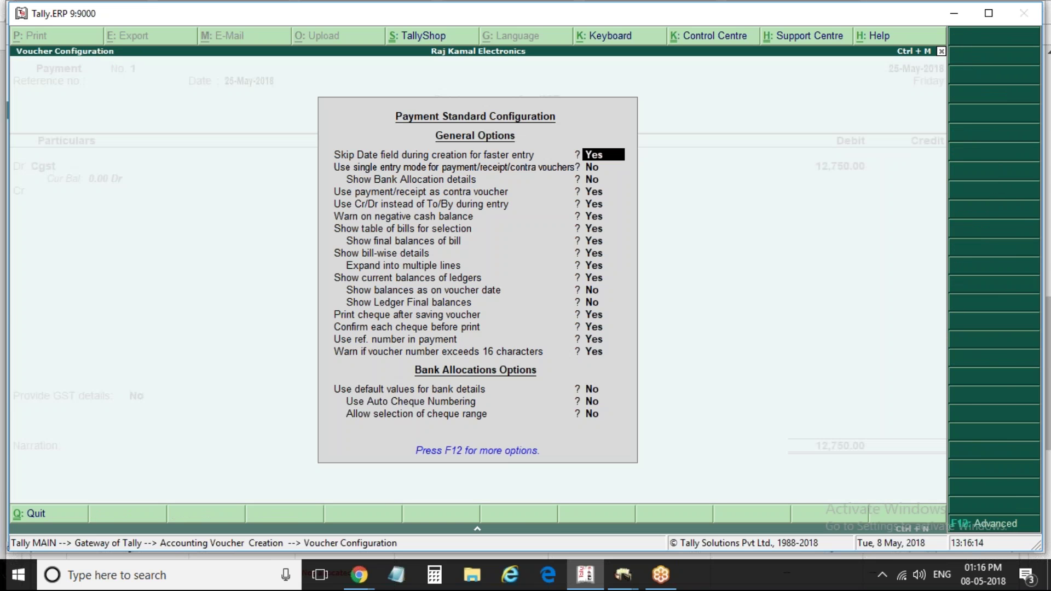
Enable single-entry mode for payments and select Icici Bank as the paying account
key("y")
key("Return")
key("ctrl+a")
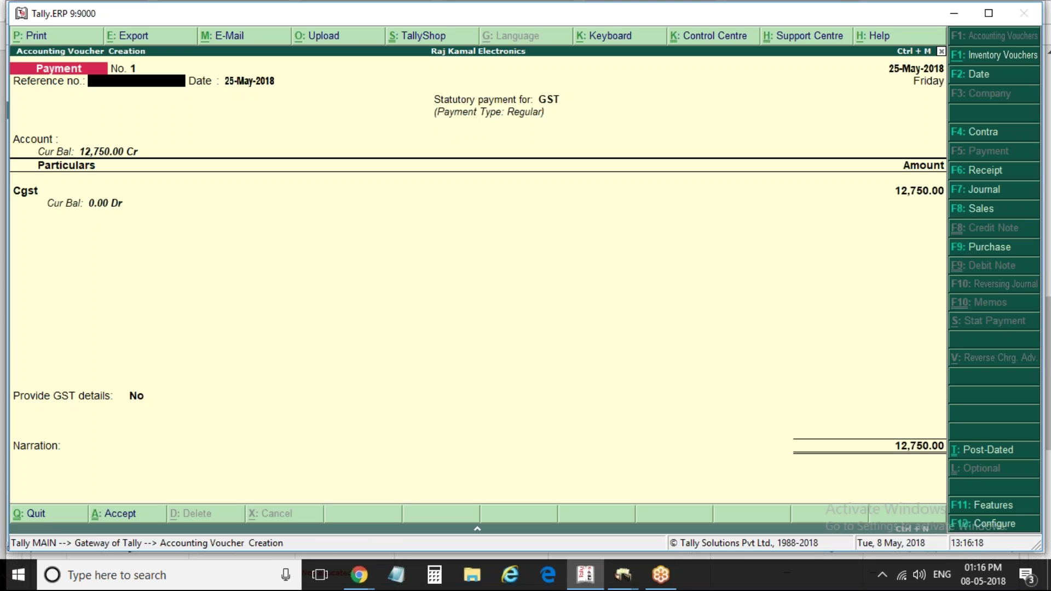
key("Return")
key("Return")
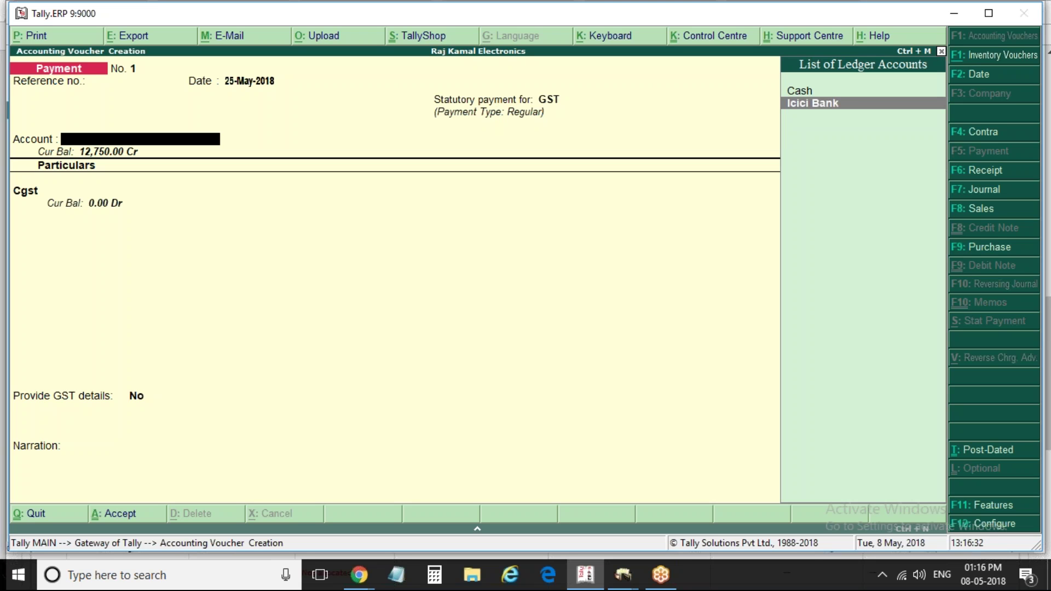
key("Return")
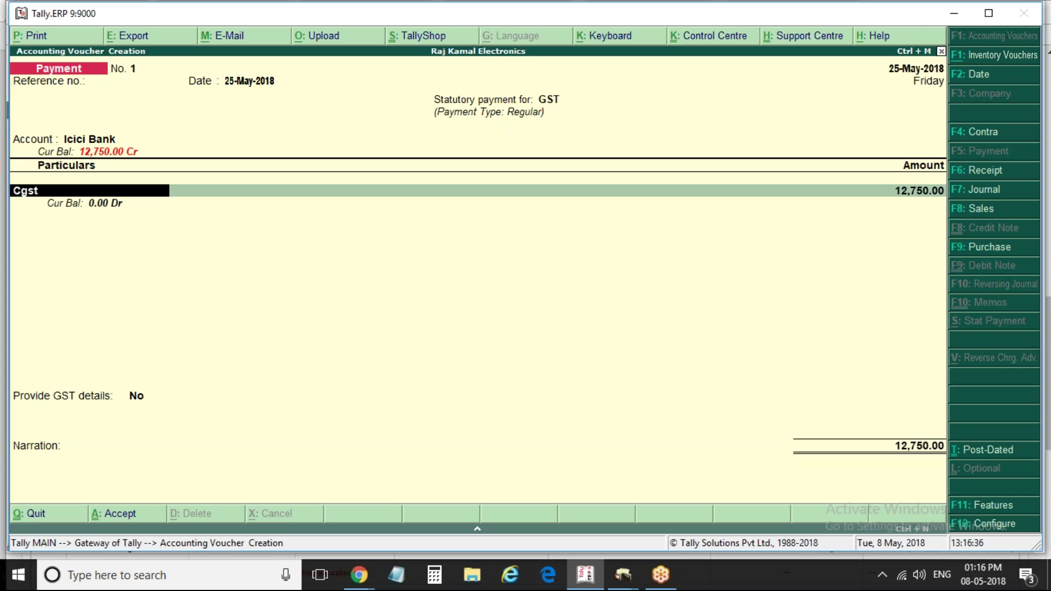
Add an Sgst debit of 12,750 after Cgst, bringing the total to 25,500.00
key("Return")
key("Return")
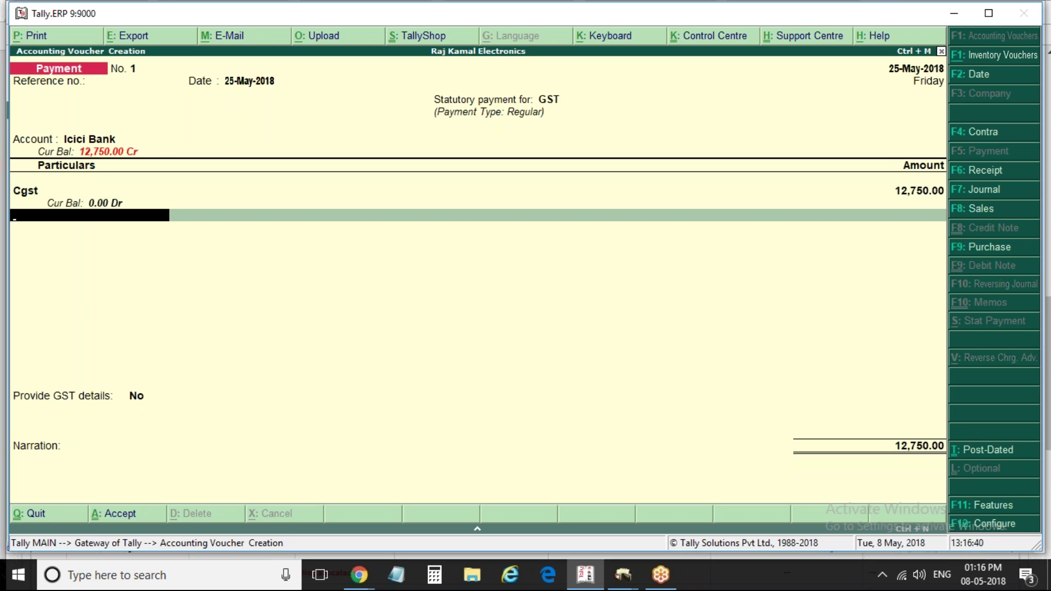
type("Sgst")
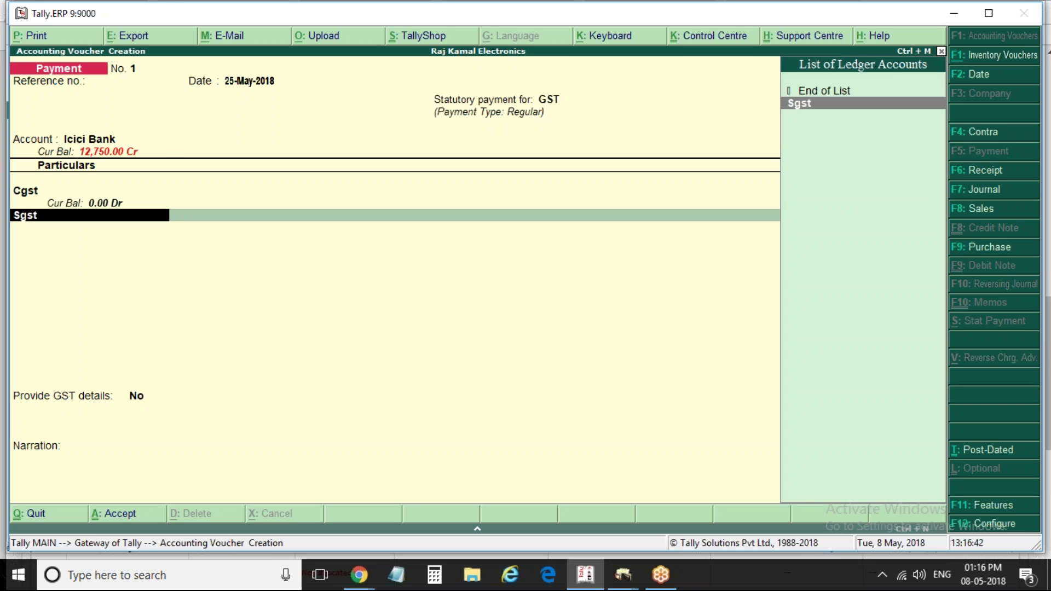
key("Return")
type("12")
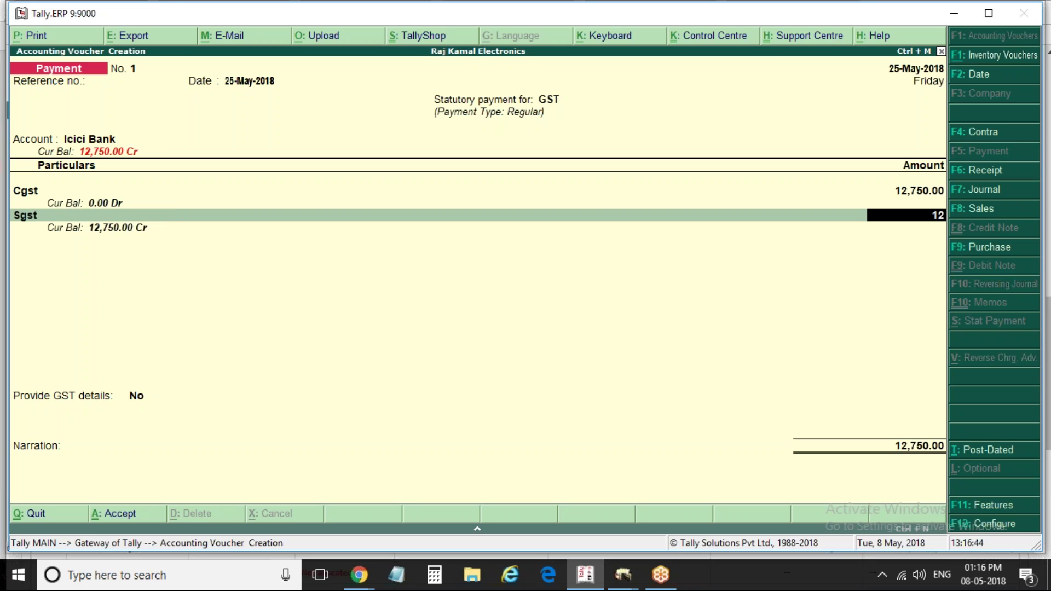
type(",750")
key("Return")
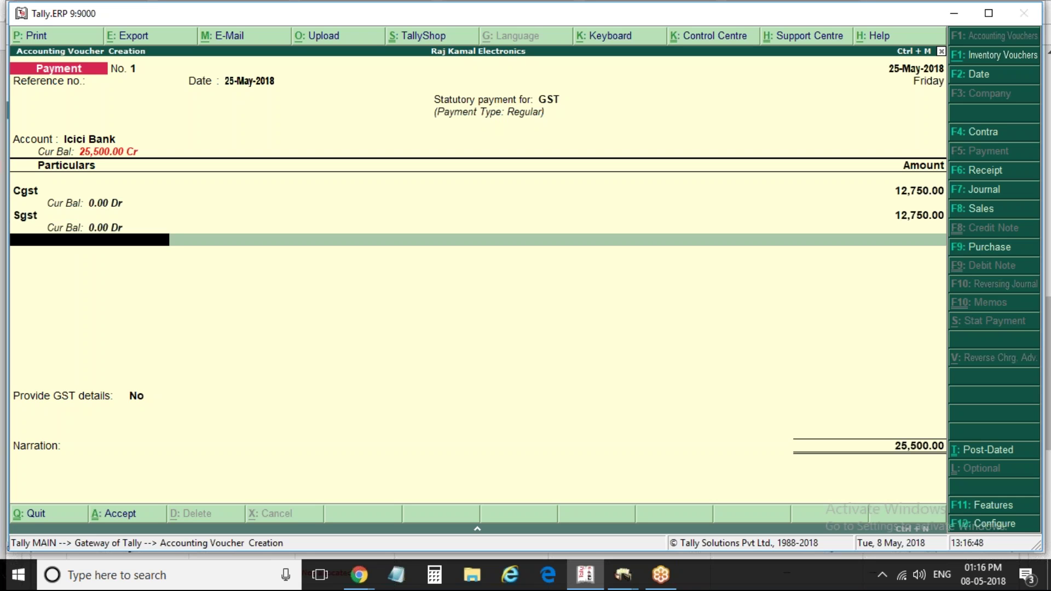
key("Return")
key("Down")
key("Left")
Set Provide GST details to Yes to reach the statutory bank details
key("y")
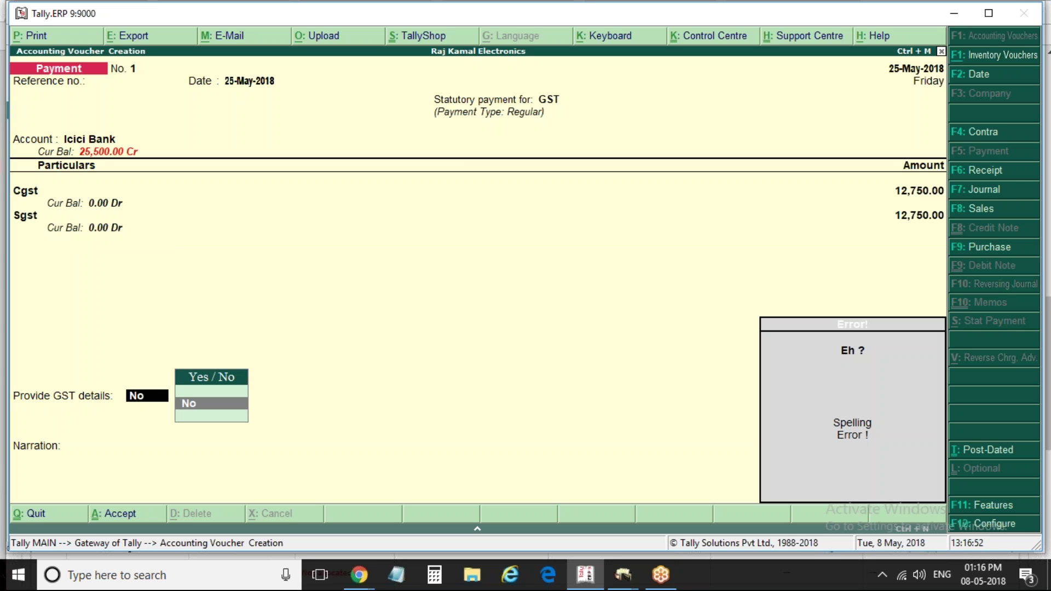
key("Escape")
key("Down")
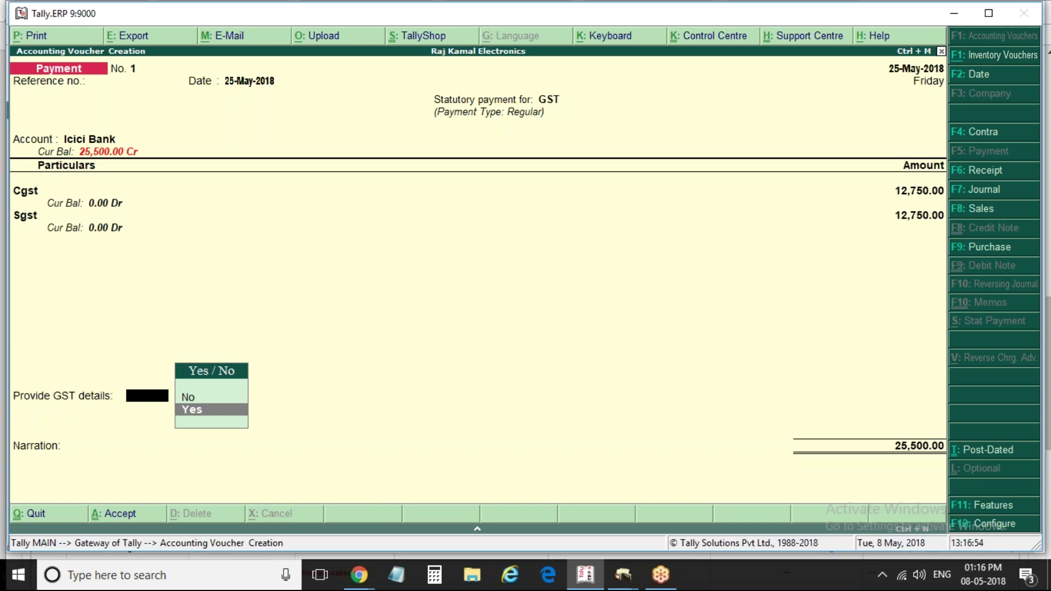
key("Return")
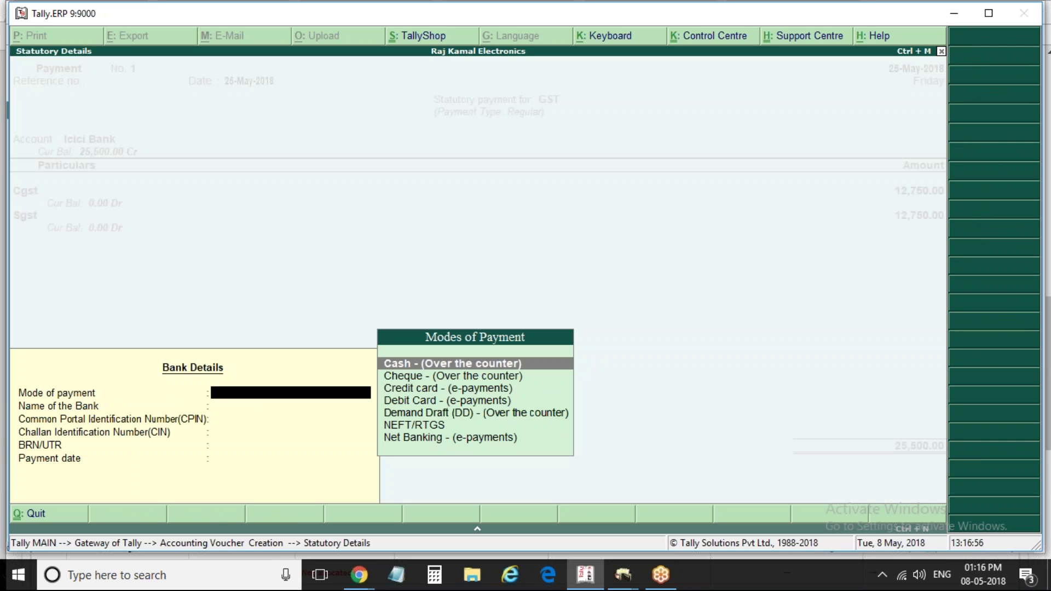
Choose NEFT/RTGS payment mode with Icici Bank as the bank, leaving CPIN, CIN and BRN blank
key("Down")
key("Down")
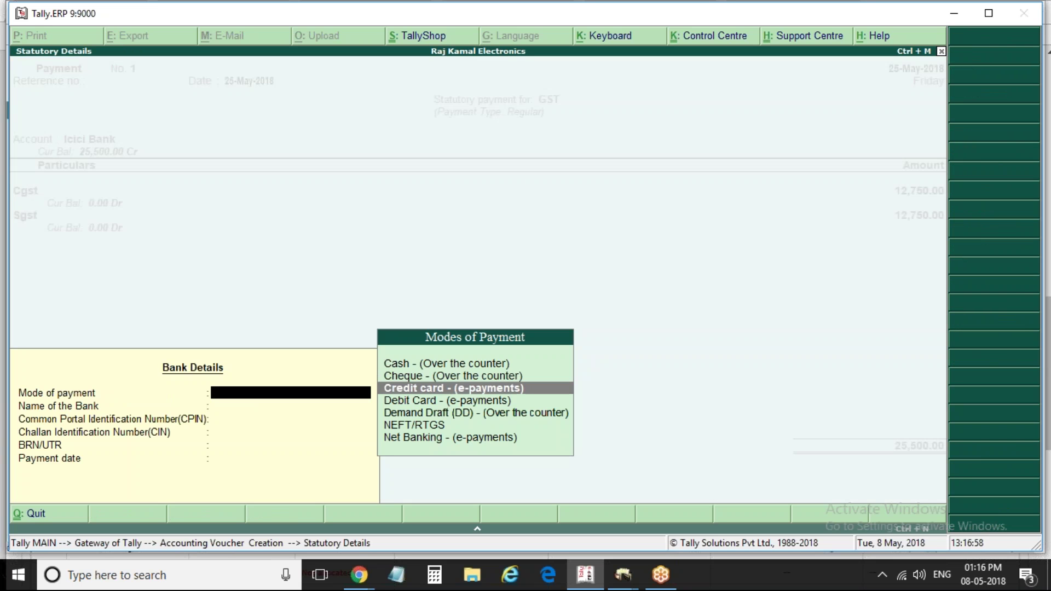
key("Up")
key("Down")
key("Down")
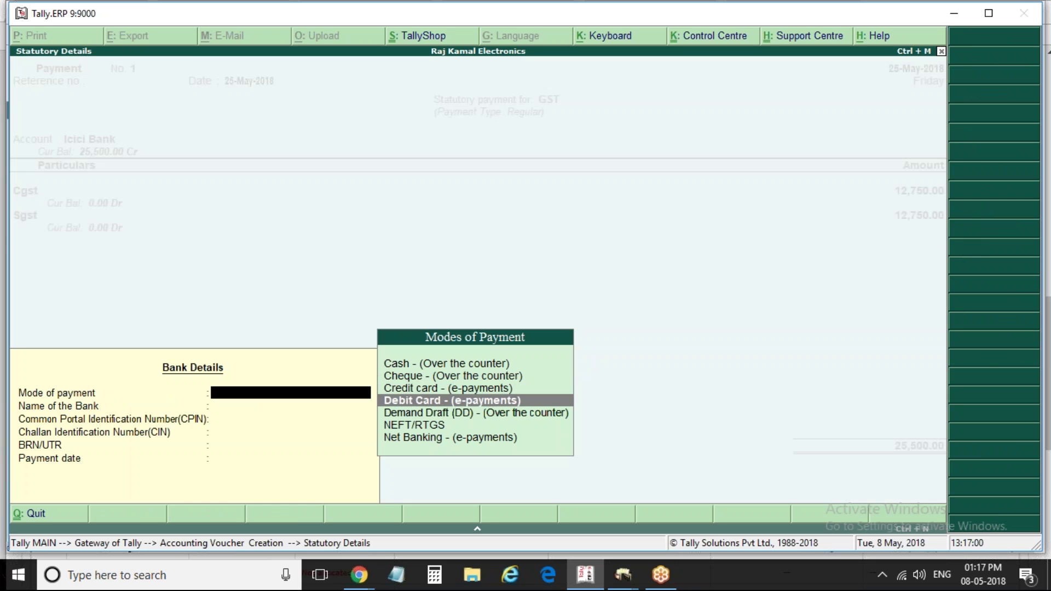
key("Down")
key("Down")
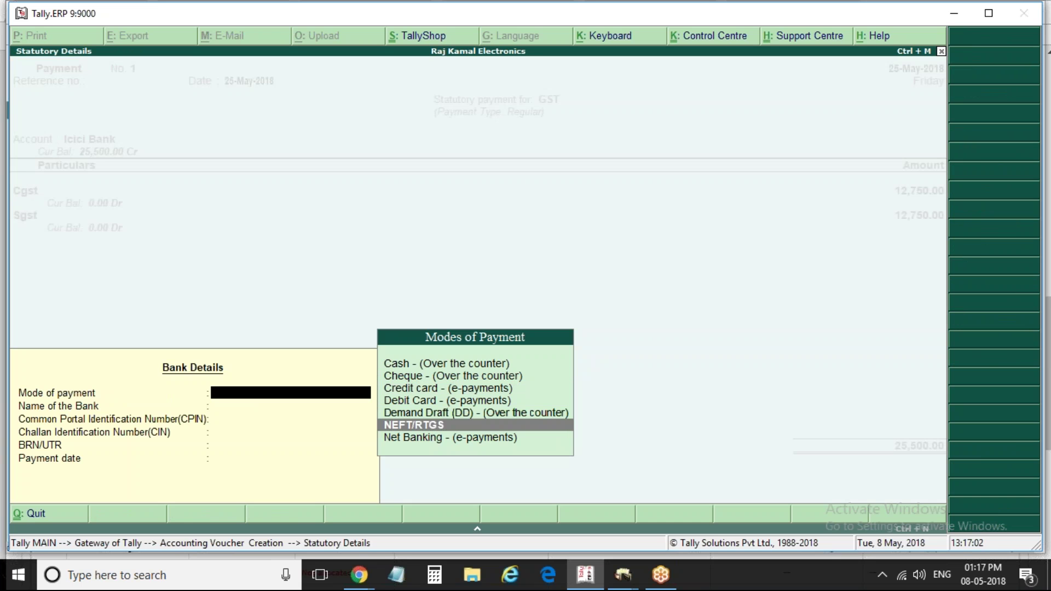
key("Return")
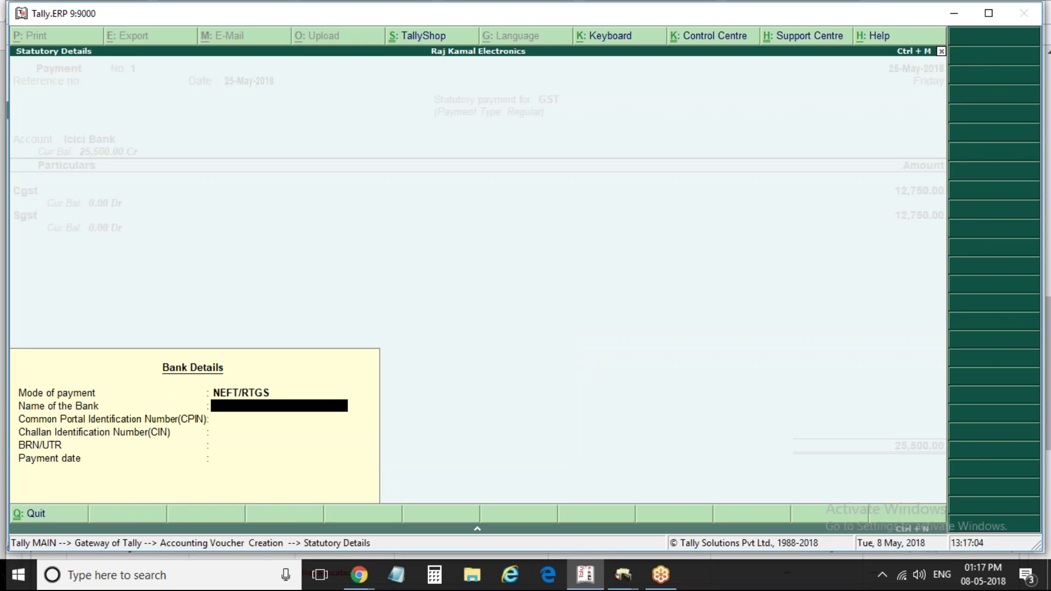
type("Icici Bank")
key("Return")
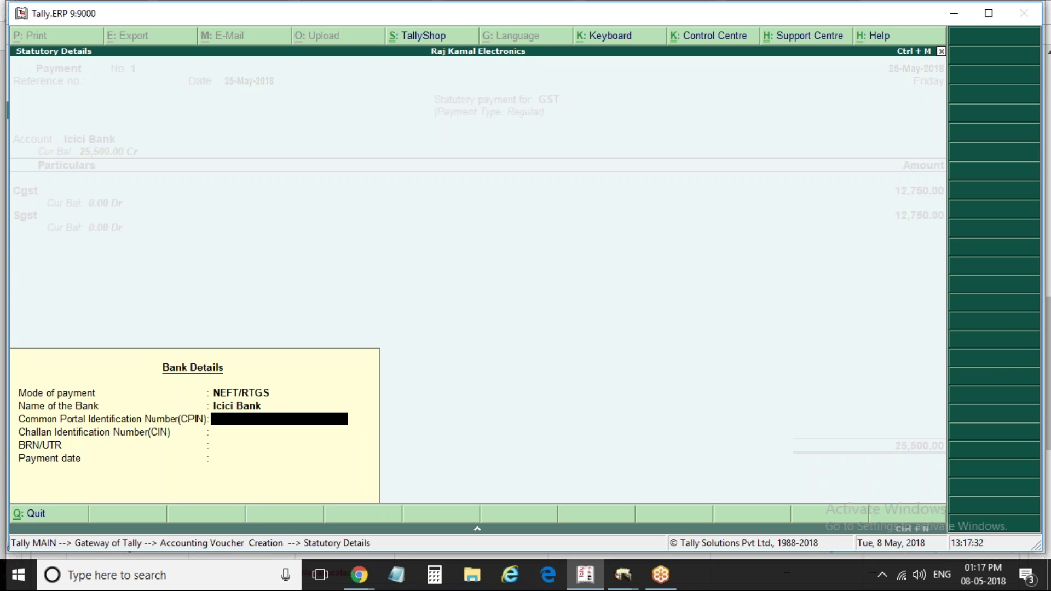
key("Return")
key("Return")
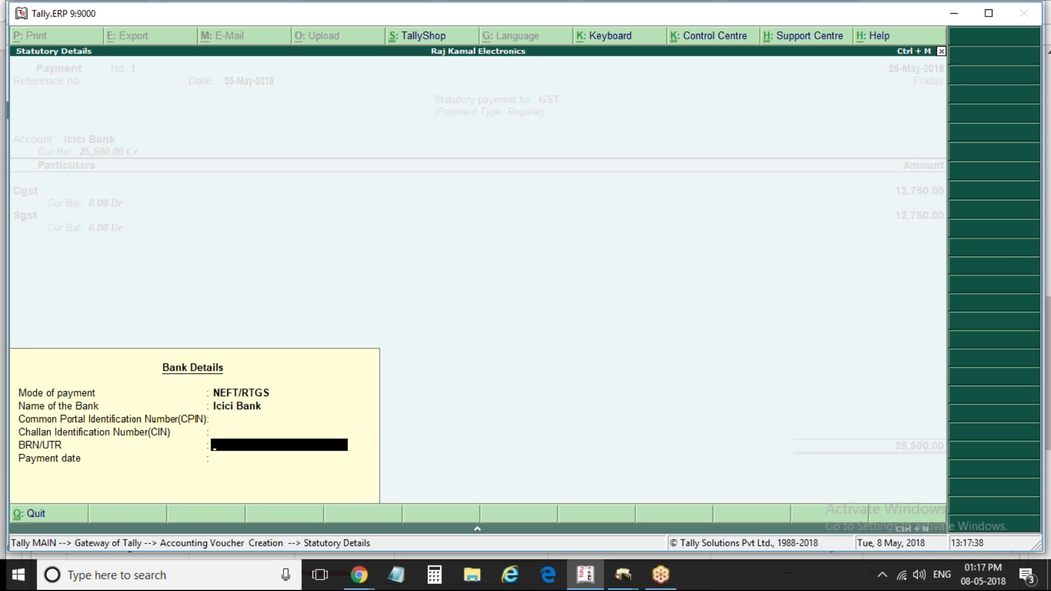
key("Return")
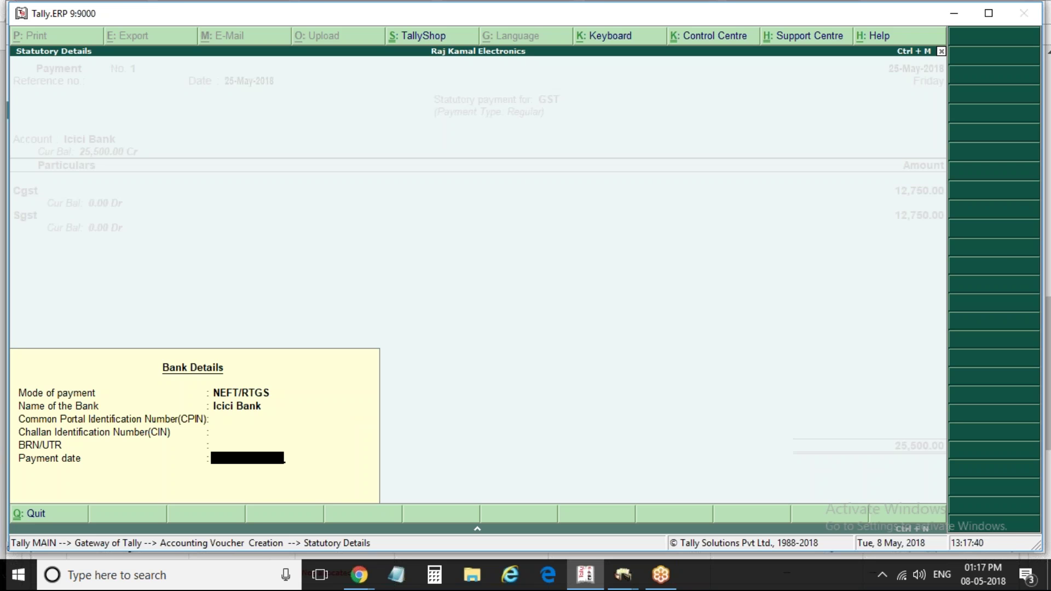
Enter 25-May as the payment date and make the Icici Bank allocation an e-Fund Transfer
type("25may")
key("Return")
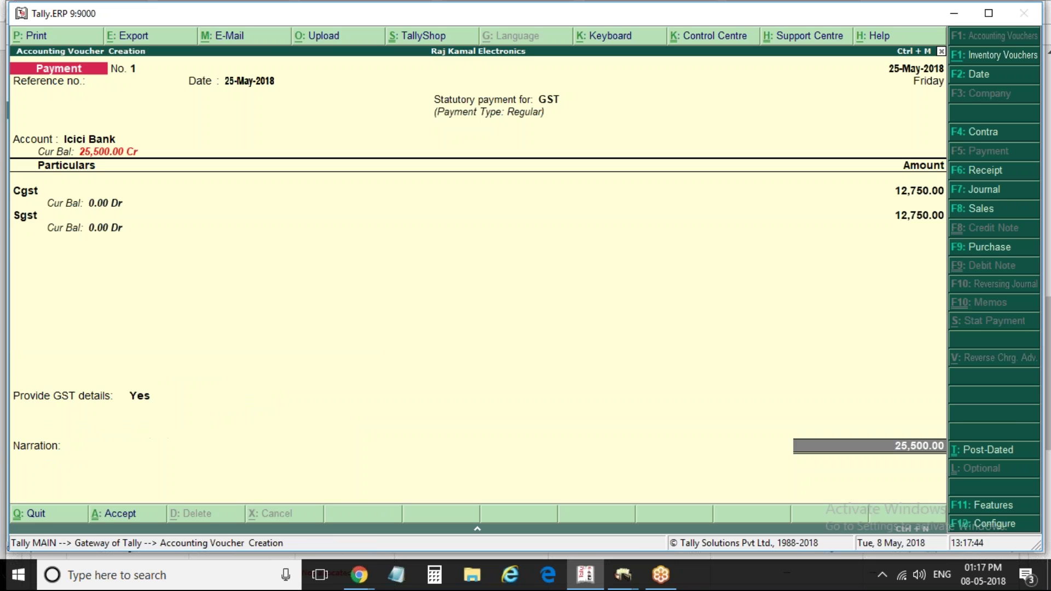
key("Return")
key("Return")
key("Return")
key("BackSpace")
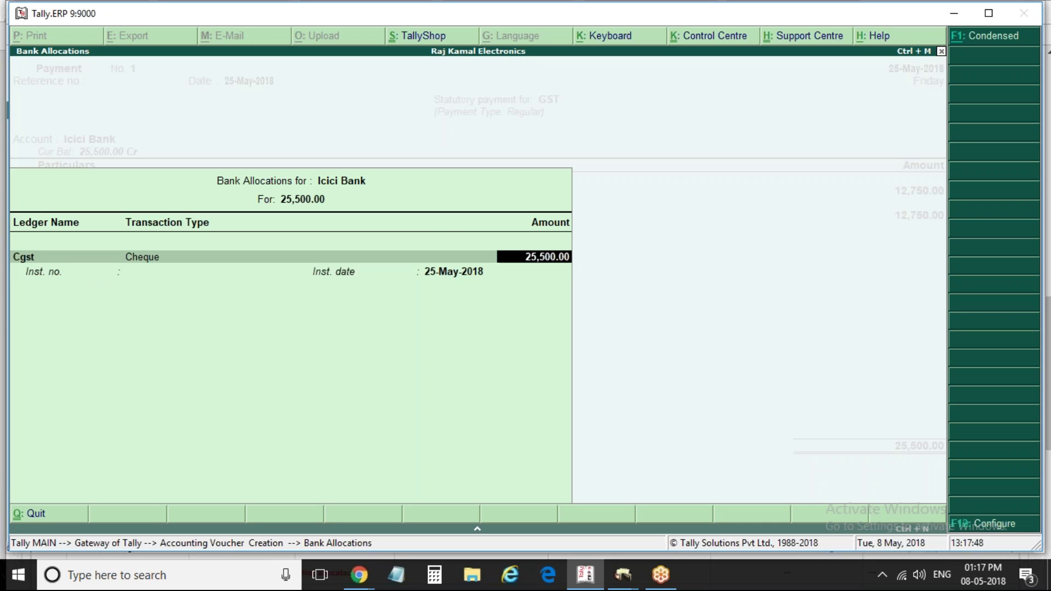
key("BackSpace")
key("Down")
key("Return")
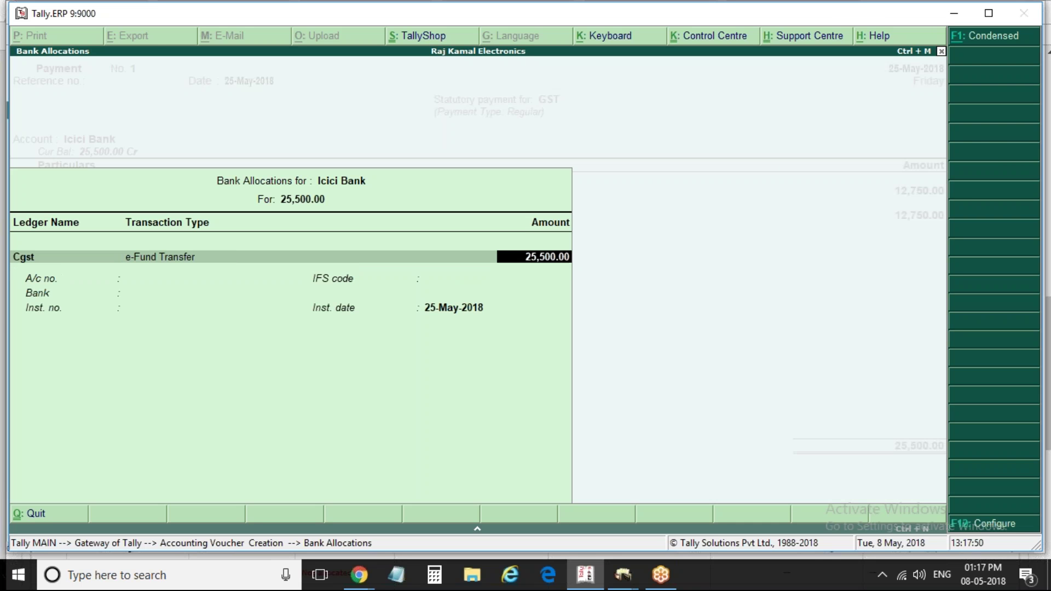
key("Return")
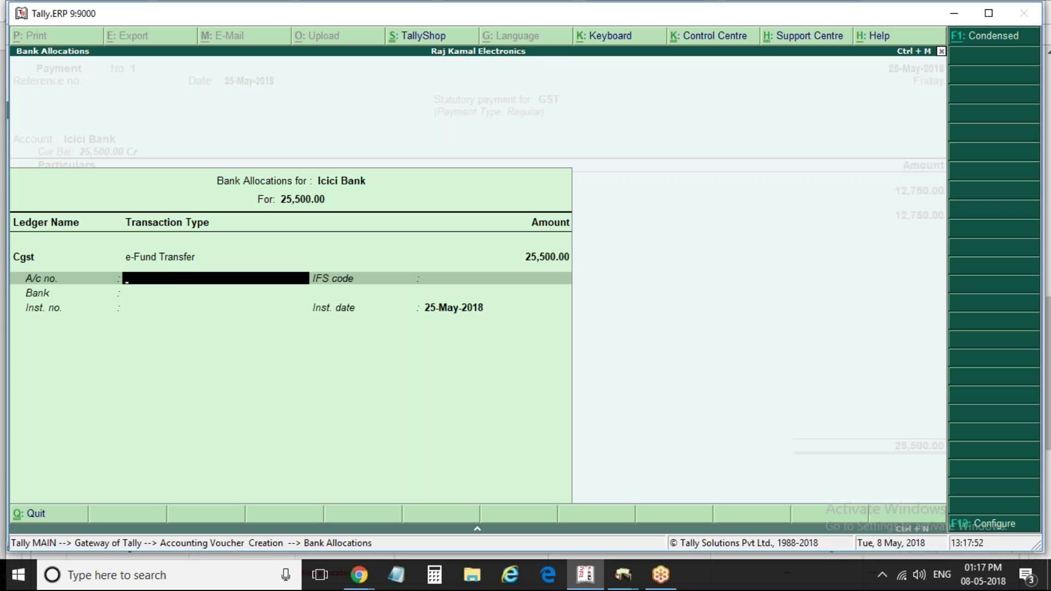
Type Andhra Bank and IFS code ANDB0001234 into the e-Fund Transfer allocation
type("Andhara")
key("BackSpace")
key("BackSpace")
type("ra Bank")
key("Return")
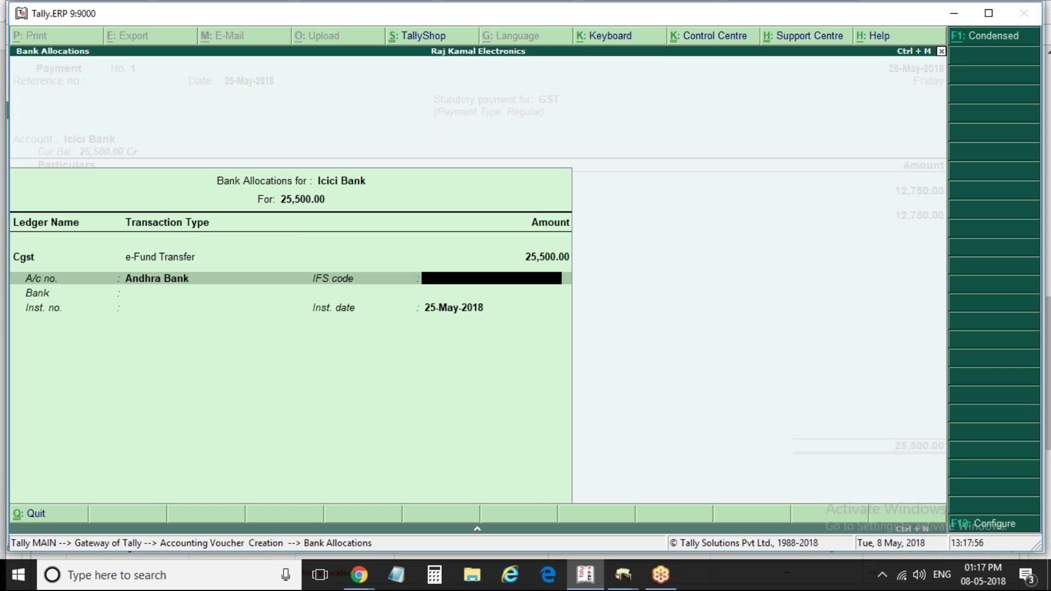
type("ANDB0001234")
key("Return")
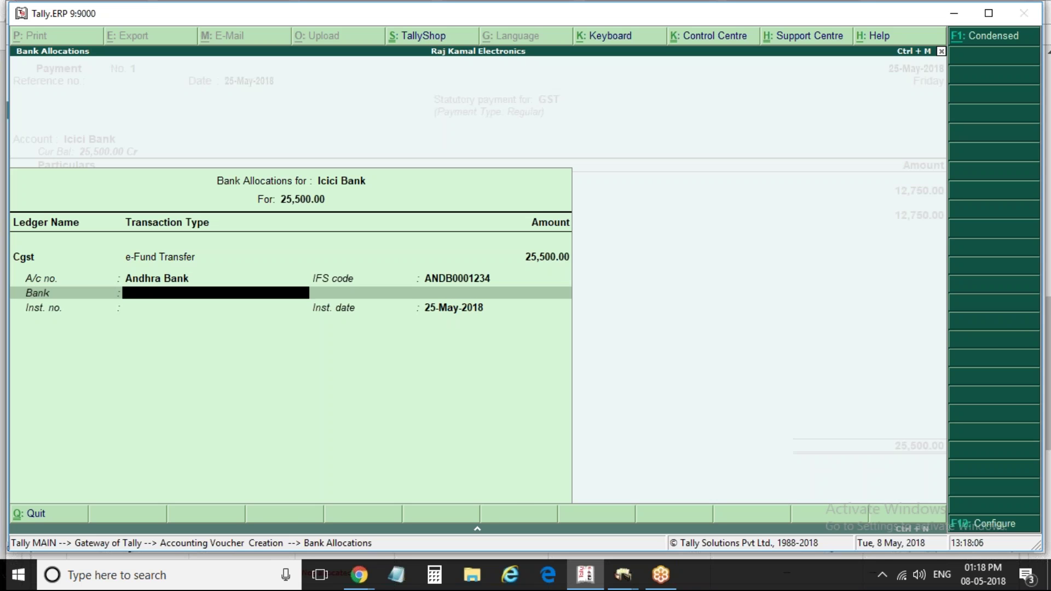
Keep e-Fund Transfer for 25,500.00 and enter the beneficiary account number
key("BackSpace")
key("BackSpace")
key("BackSpace")
key("BackSpace")
key("BackSpace")
key("BackSpace")
key("BackSpace")
key("BackSpace")
key("BackSpace")
key("BackSpace")
key("BackSpace")
key("BackSpace")
key("BackSpace")
key("BackSpace")
key("Return")
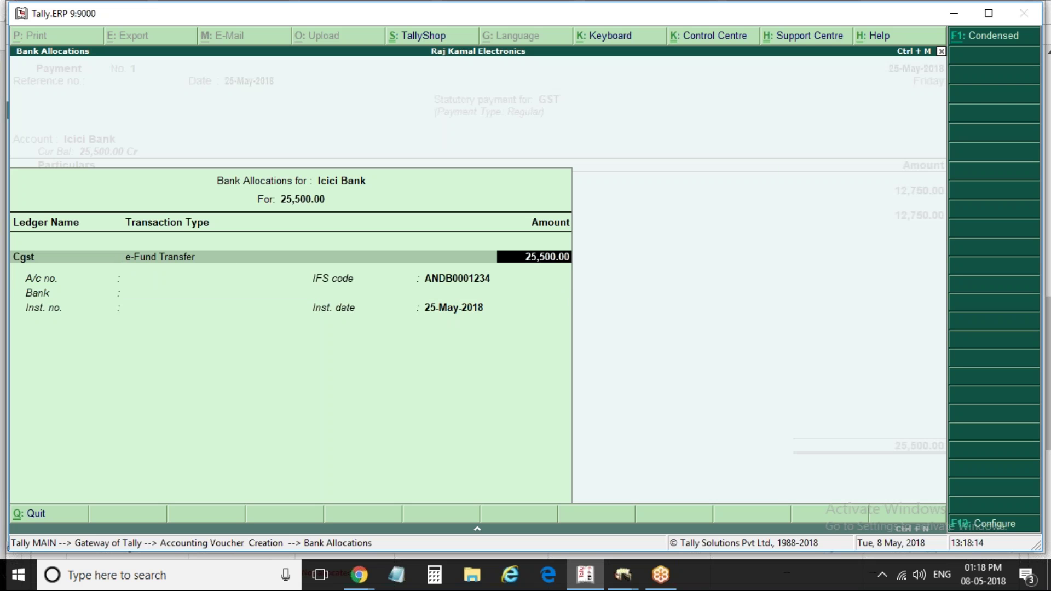
key("Return")
key("Return")
key("BackSpace")
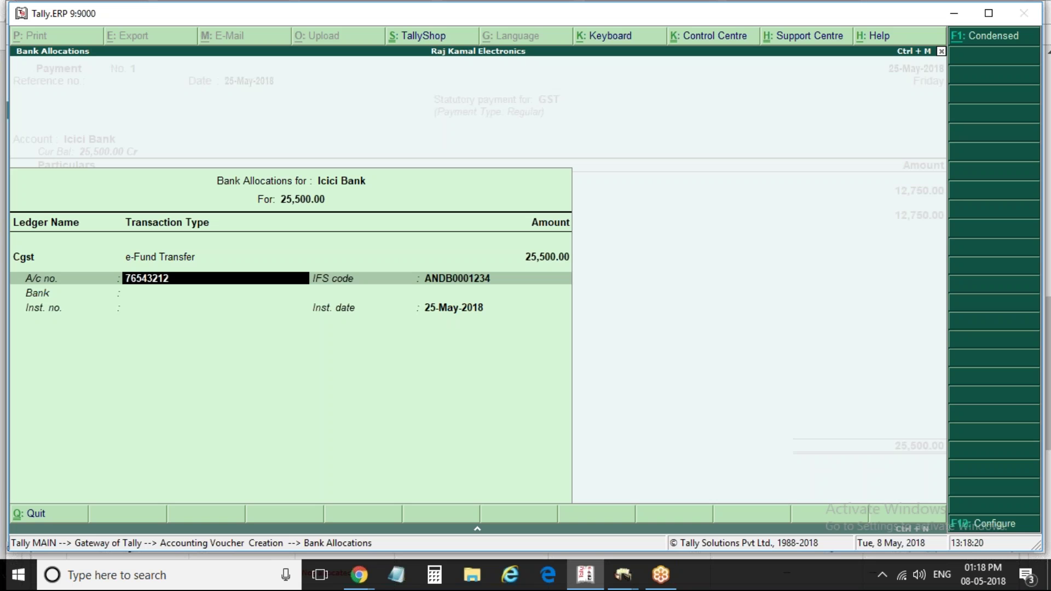
key("Return")
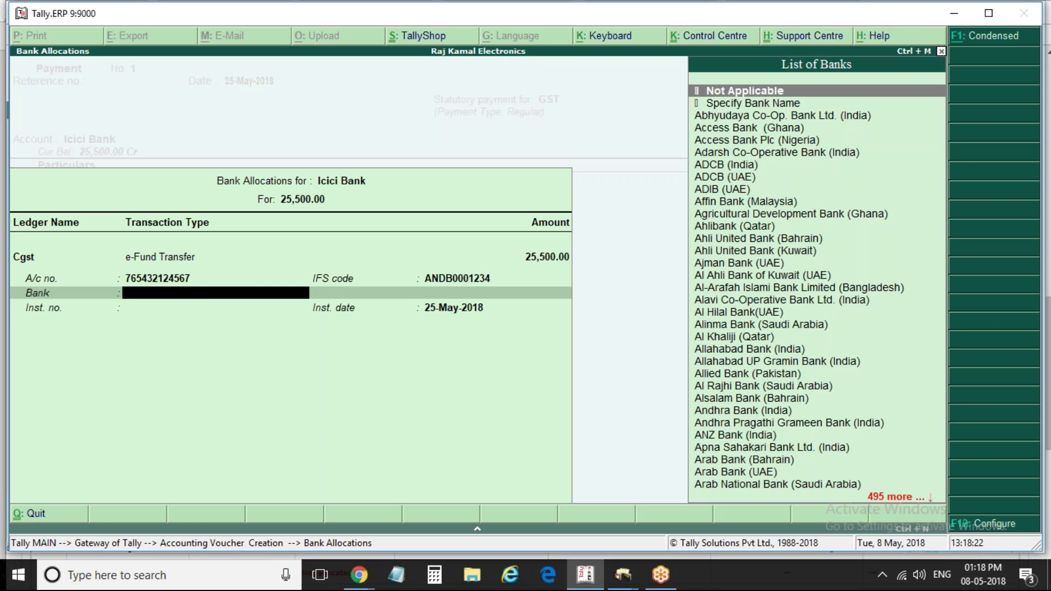
Pick Andhra Bank (India) from the List of Banks and close the bank allocations
key("Return")
key("BackSpace")
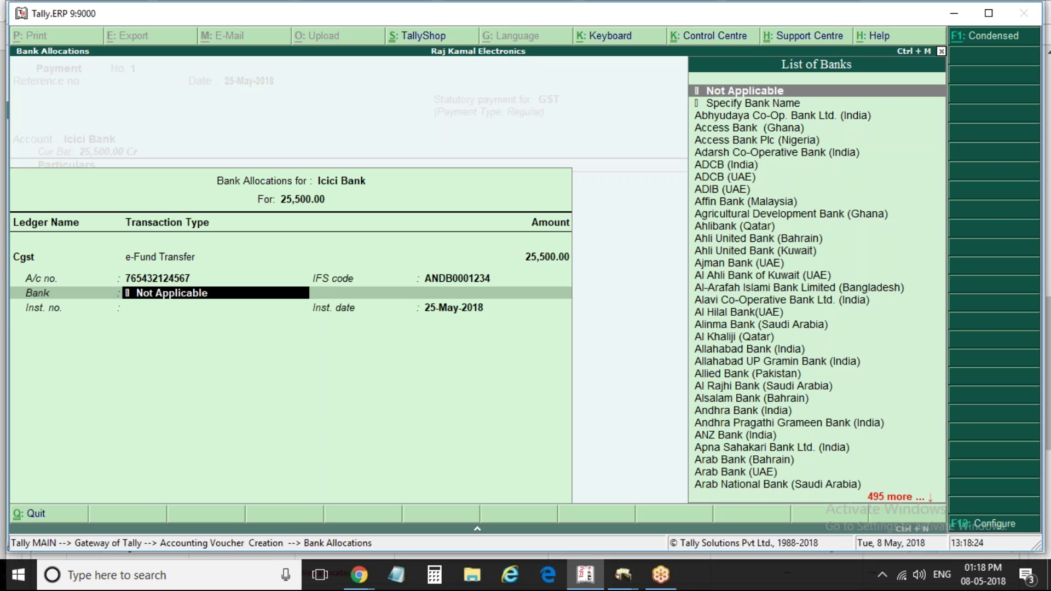
type("And")
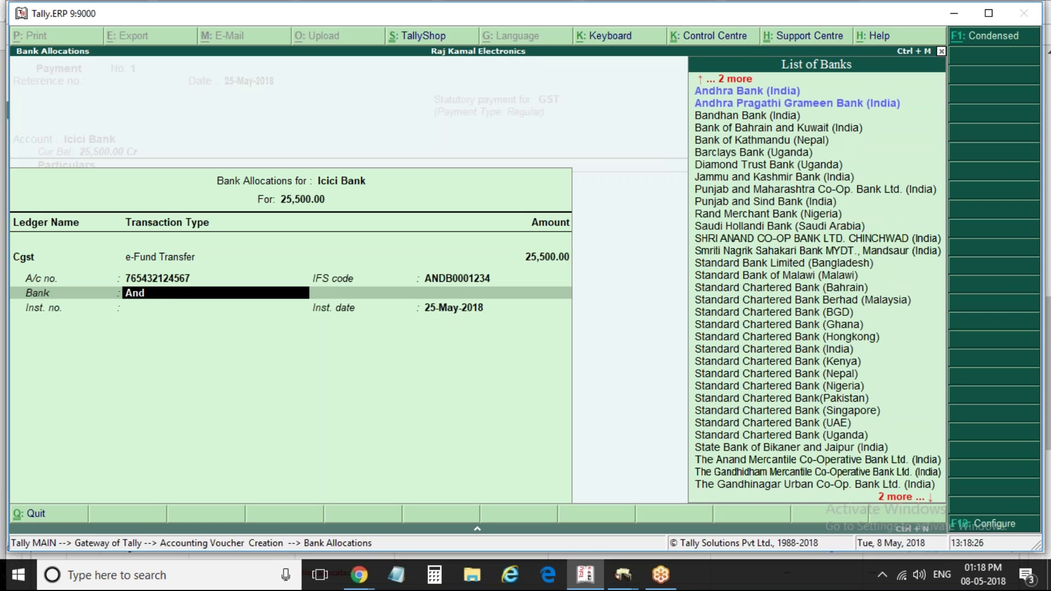
key("Return")
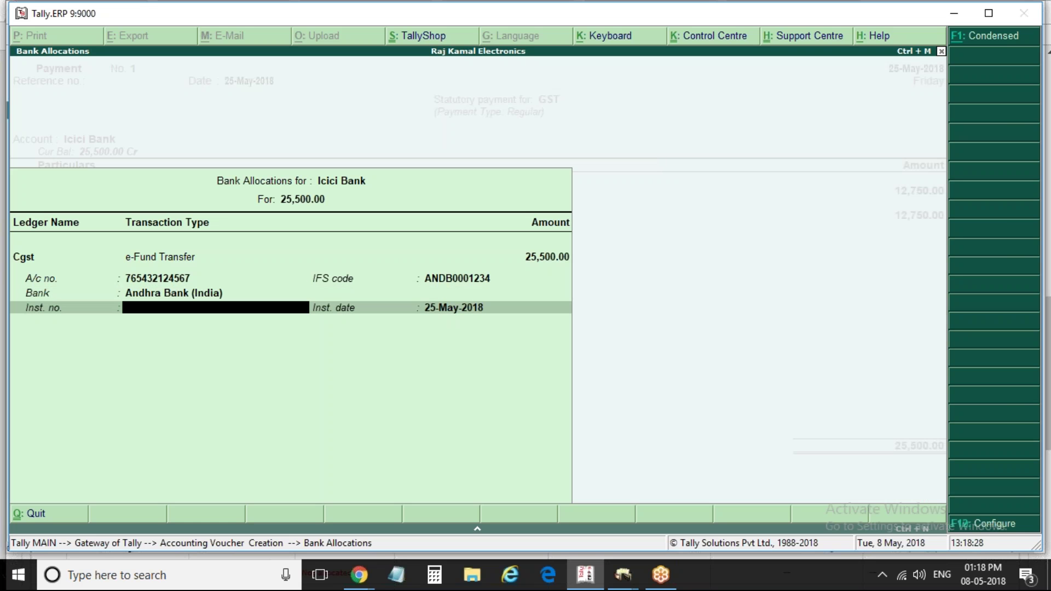
key("Return")
key("Return")
Save the 25,500.00 GST payment voucher and open the Balance Sheet
key("Return")
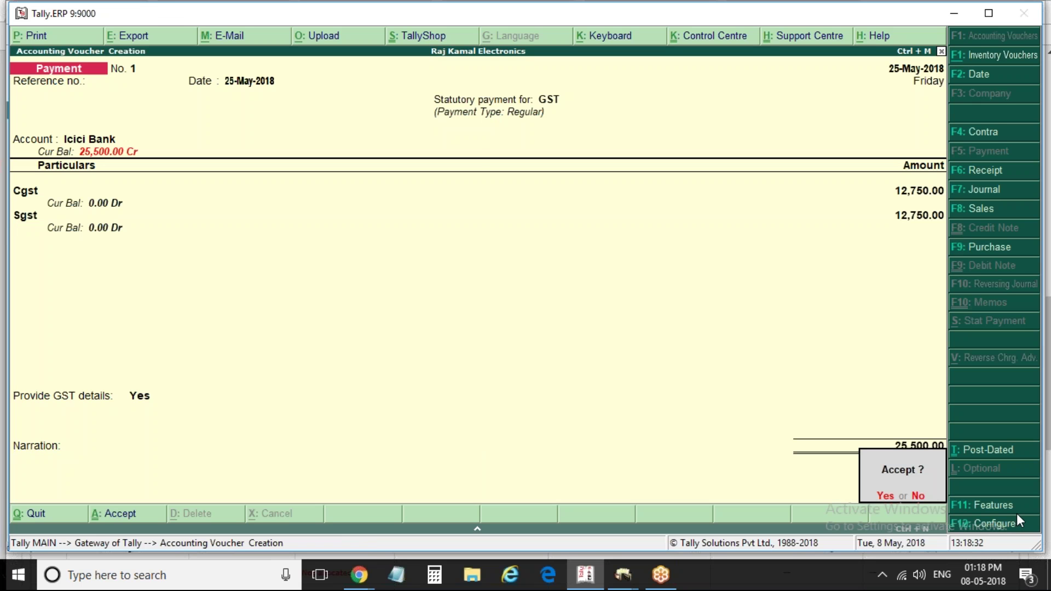
key("Return")
key("Escape")
key("Return")
key("b")
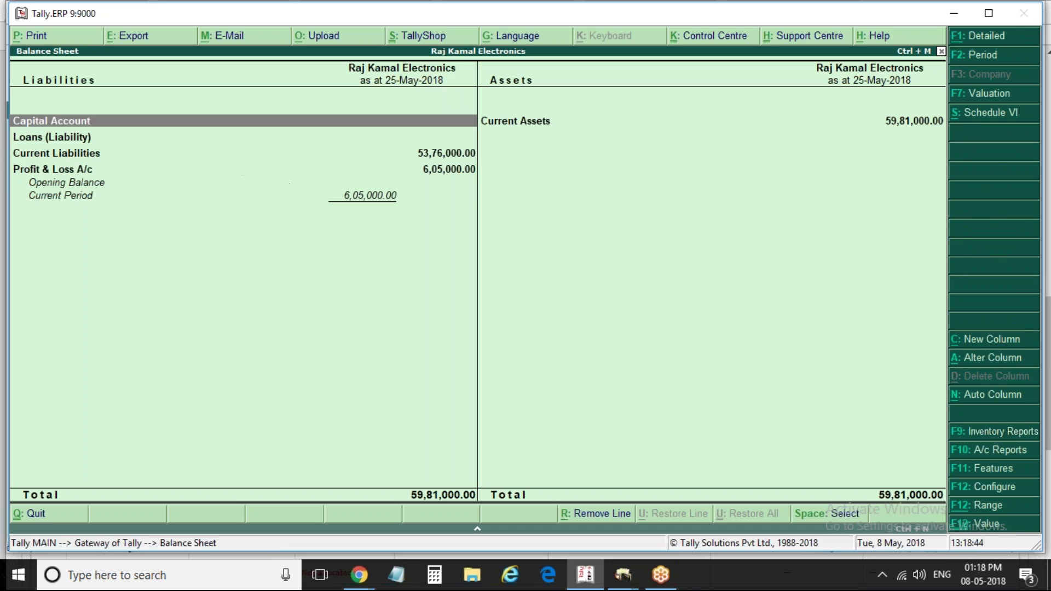
Open the Duties & Taxes group summary in detailed view for 1-Apr to 31-May-2018
key("alt+f1")
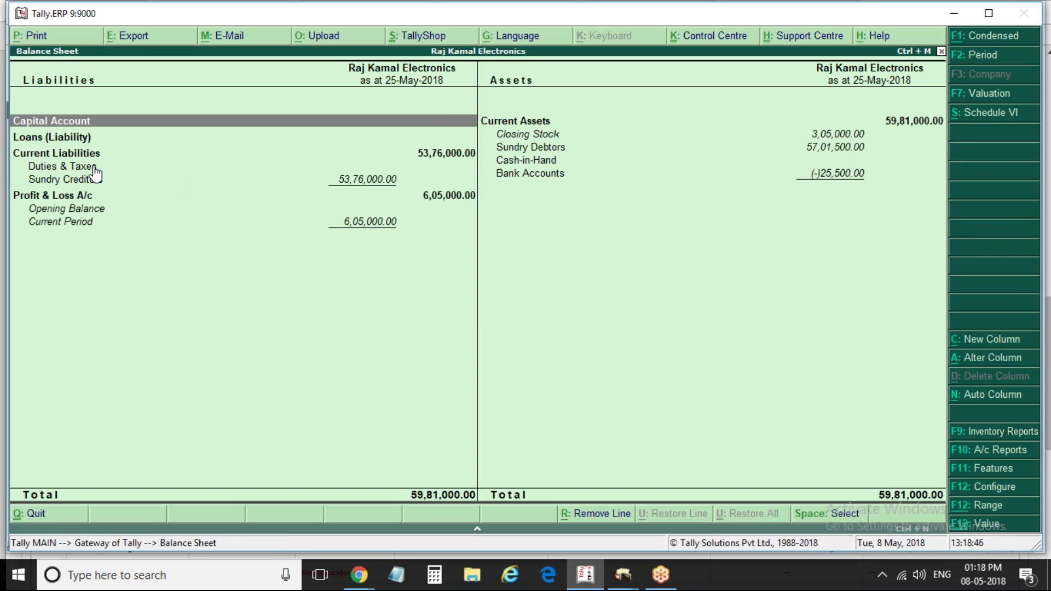
left_click(352, 166)
key("Return")
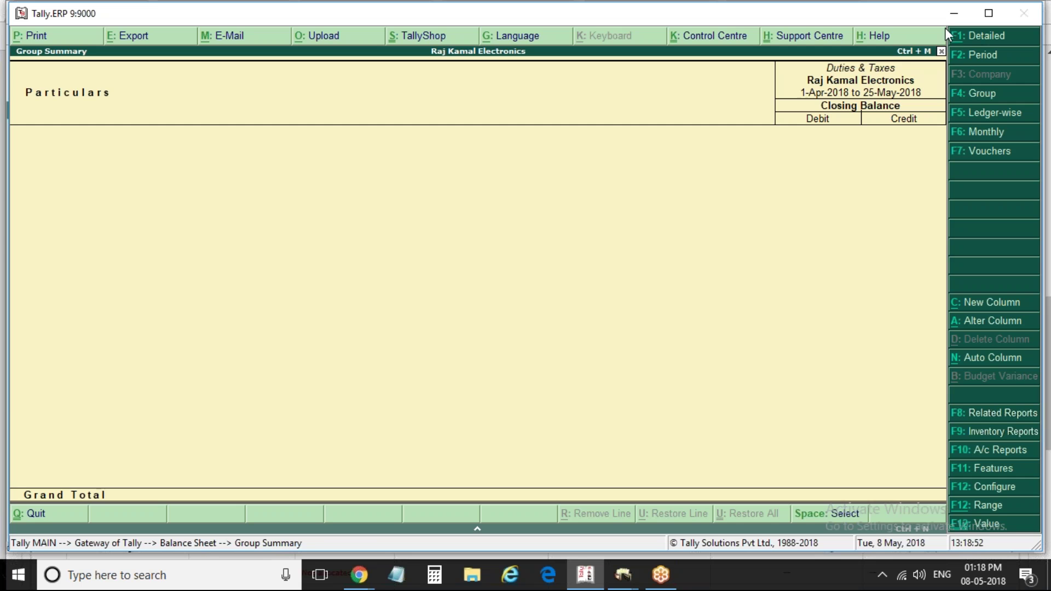
left_click(992, 56)
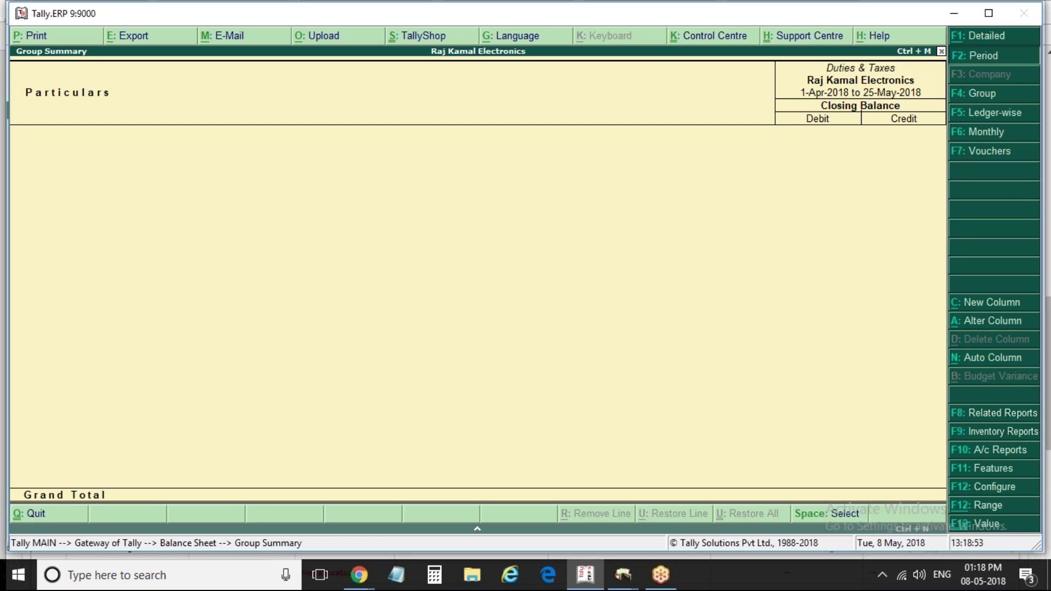
key("Return")
type("mar")
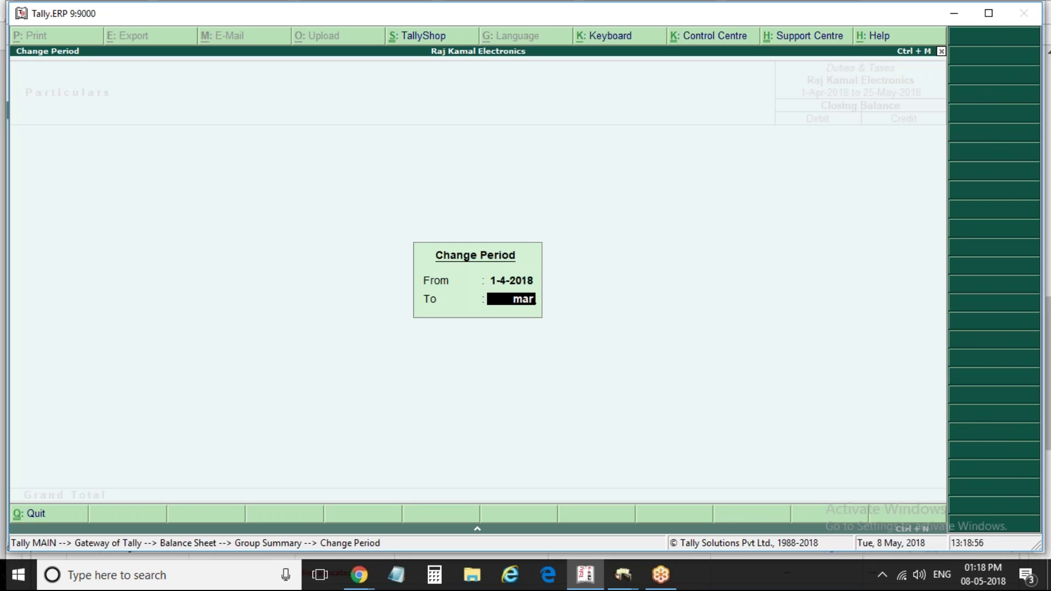
key("BackSpace")
type("y")
key("Return")
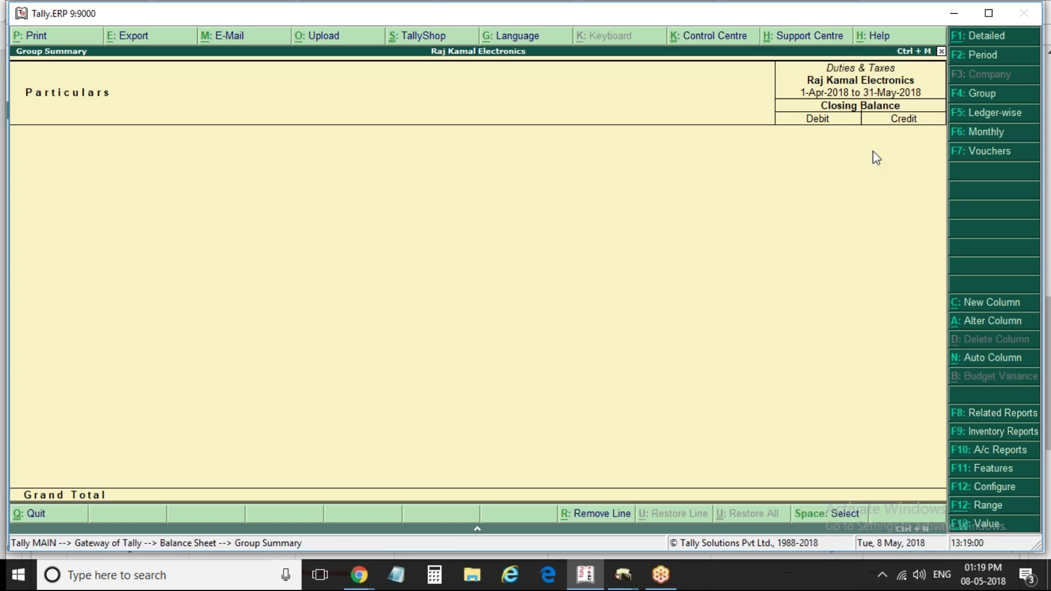
Turn on Show transactions so Cgst and Sgst display debit and credit columns
left_click(1015, 489)
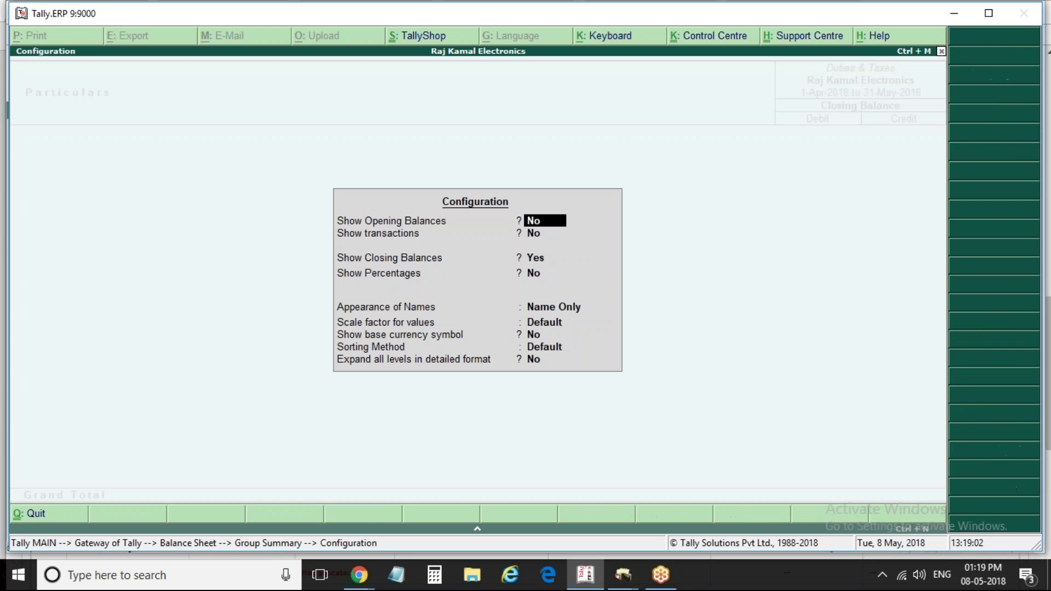
key("Return")
type("y")
key("Return")
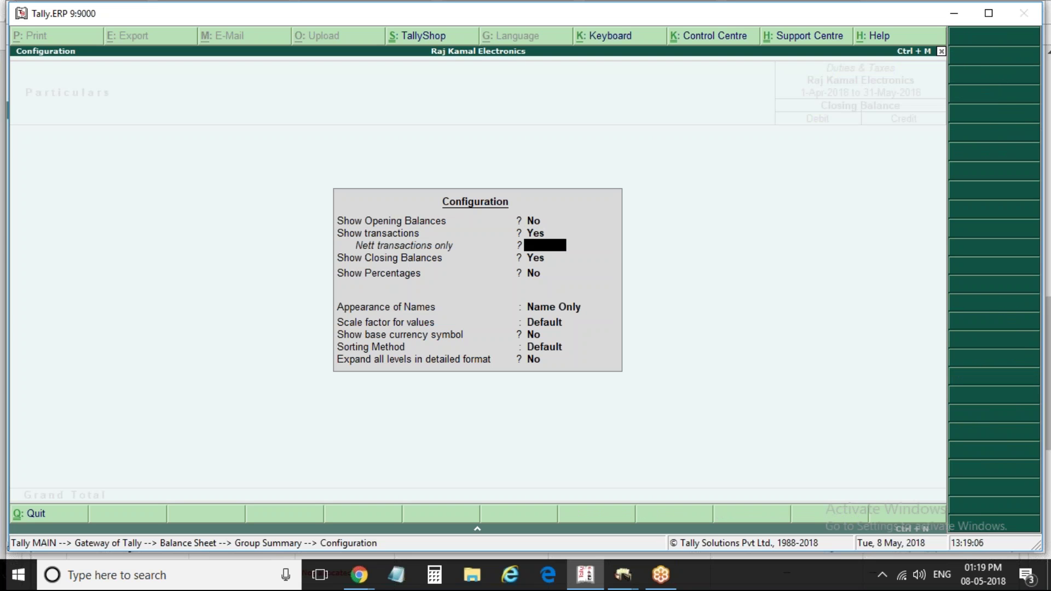
key("Return")
key("Return")
key("Return")
key("Return")
key("Return")
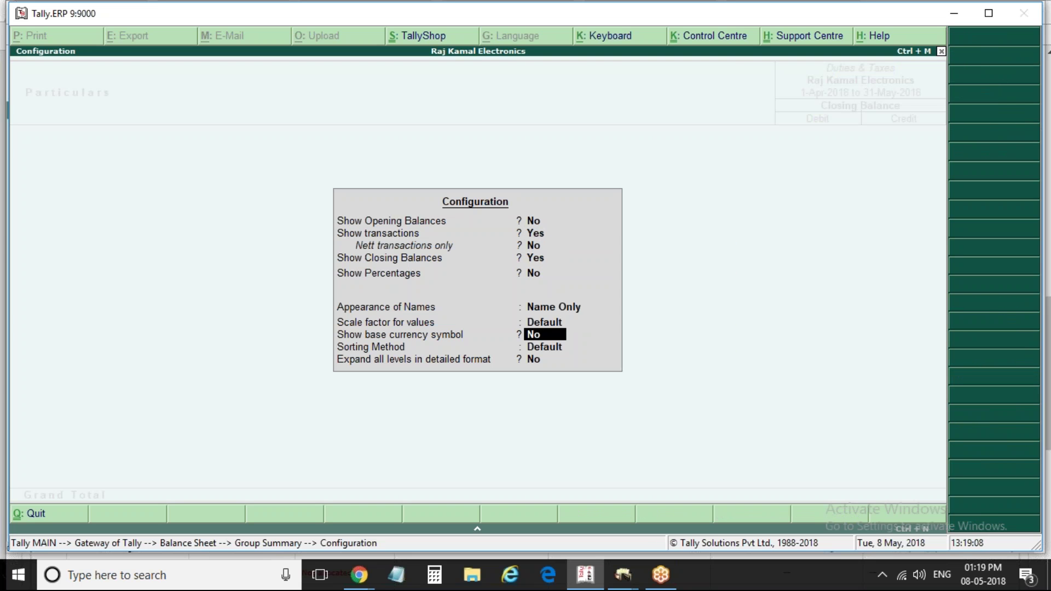
key("Return")
key("Return")
key("Return")
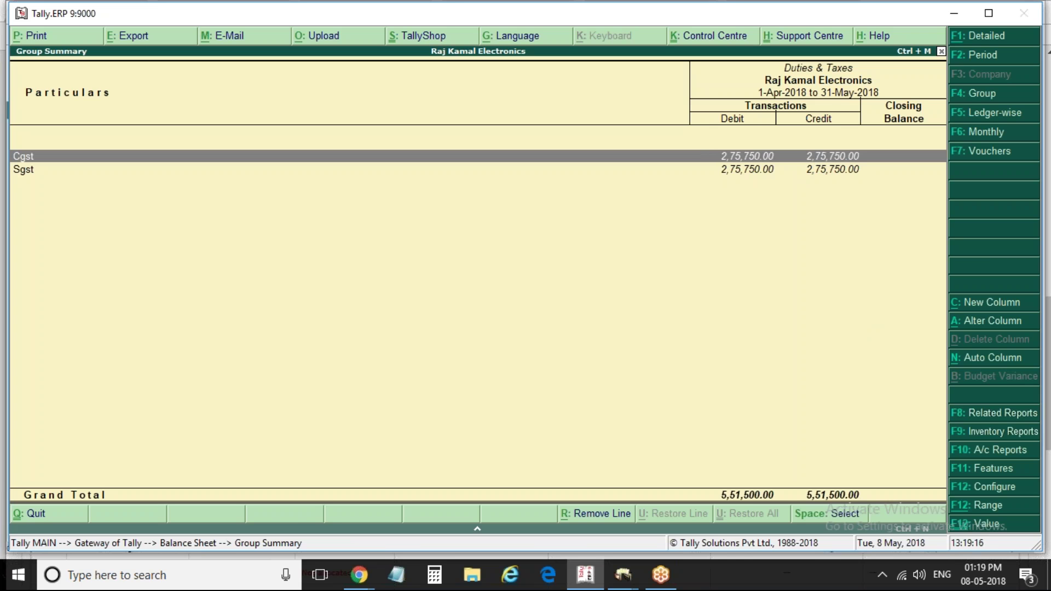
Open Cgst's monthly summary in detailed view, check April, then return to the Balance Sheet
key("alt+F1")
key("Return")
key("Up")
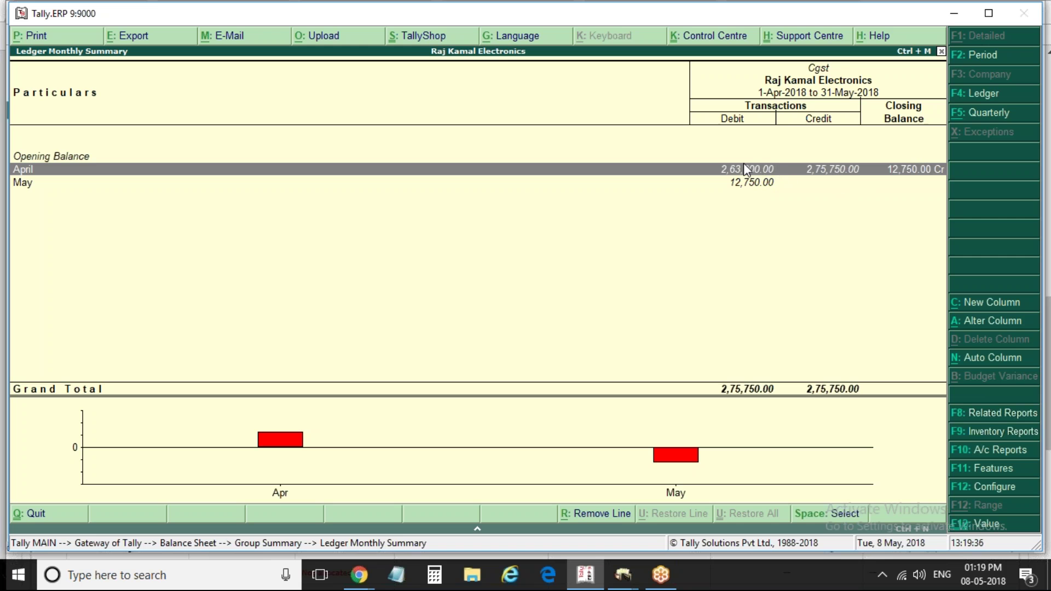
key("Escape")
key("Escape")
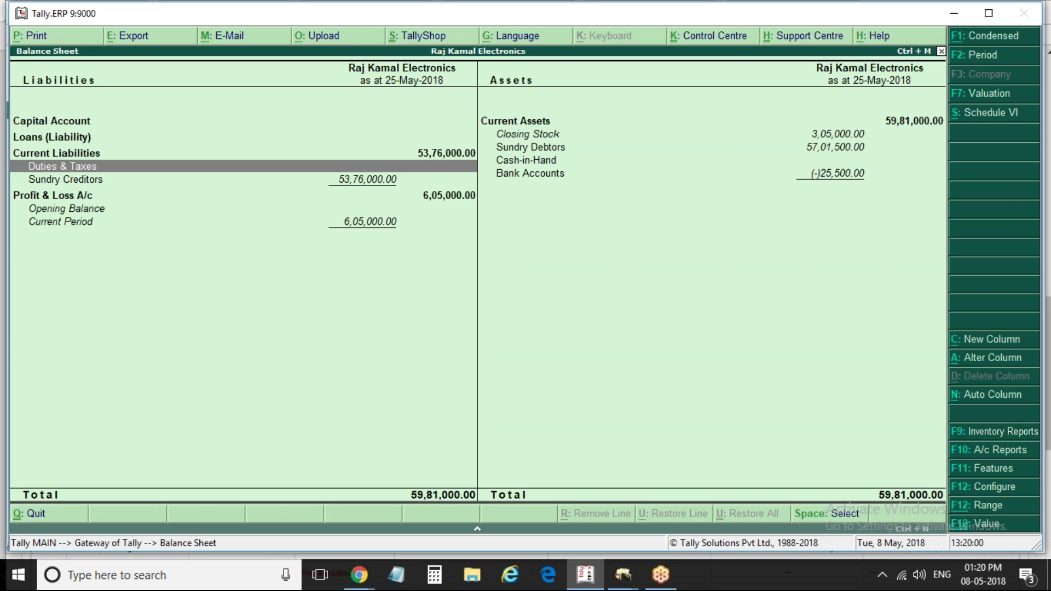
Return to Gateway of Tally and briefly view the Day Book
key("Escape")
key("Escape")
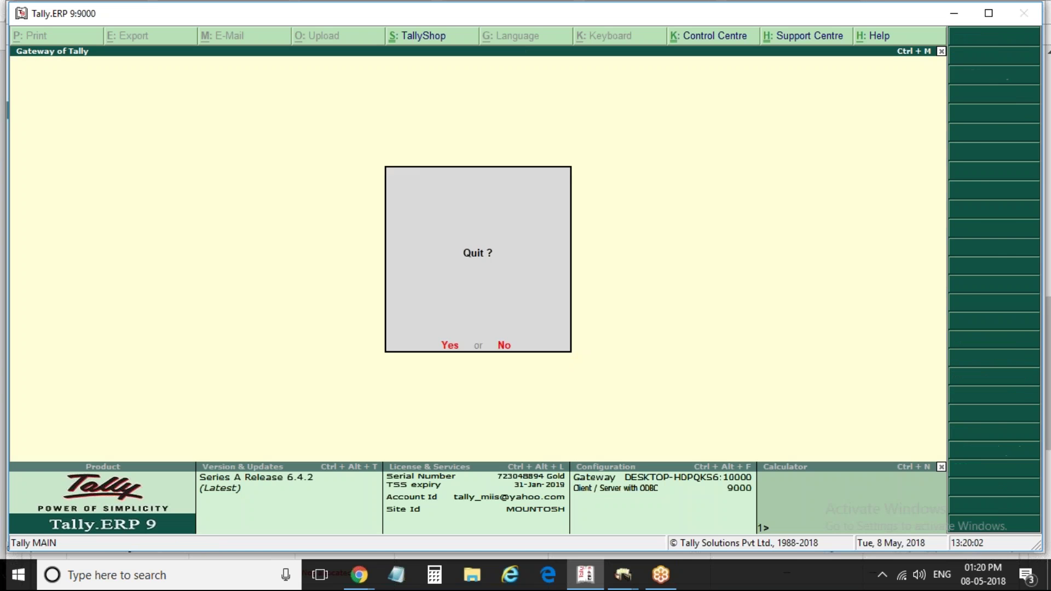
key("Escape")
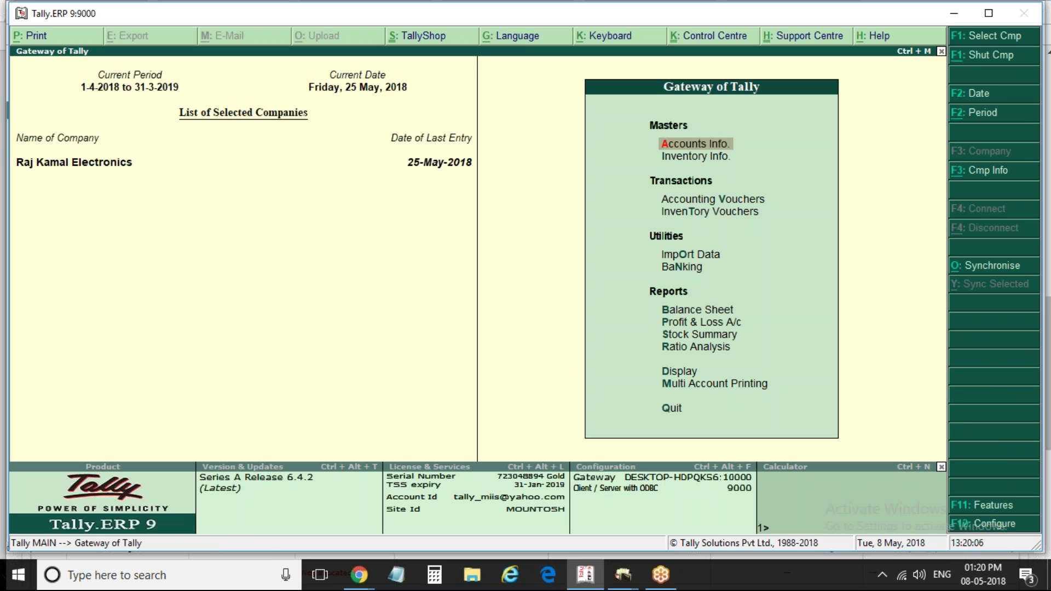
key("d")
key("a")
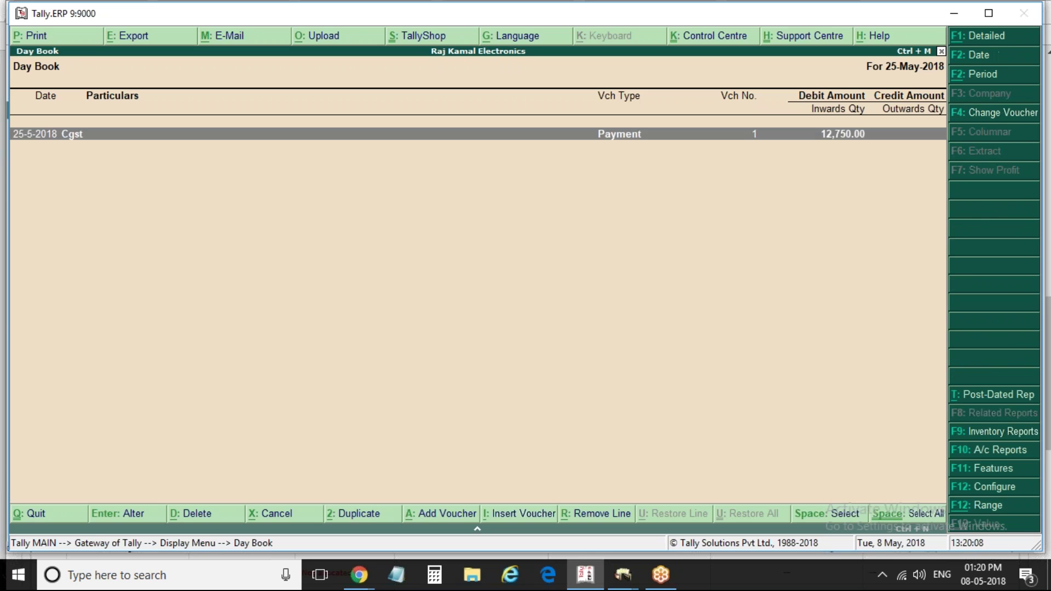
key("Escape")
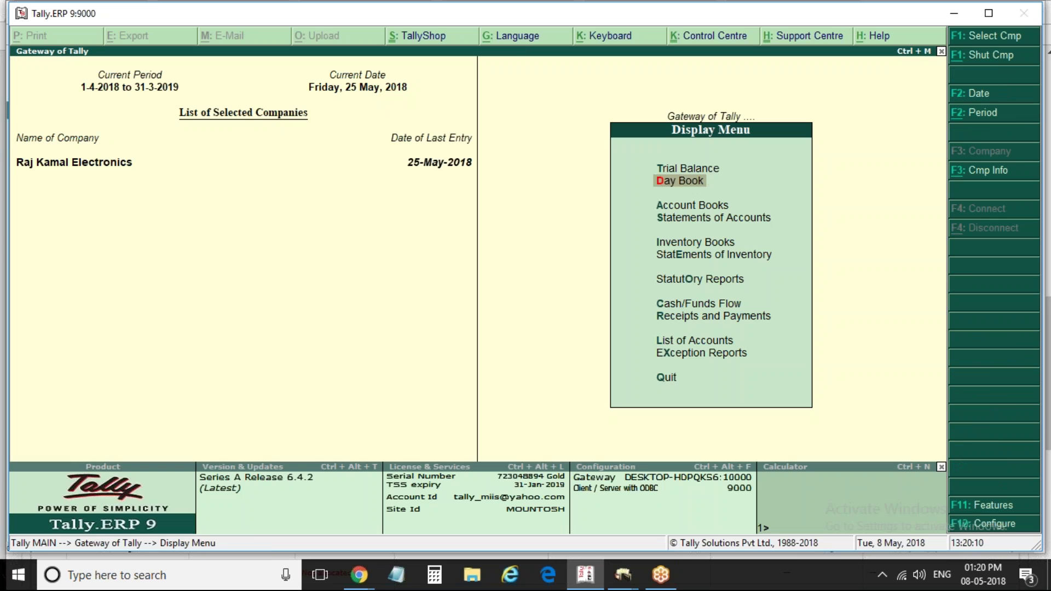
key("Return")
key("Escape")
Open Sales voucher No. 2 of 2-Apr-2018 from the April Sales Register
key("a")
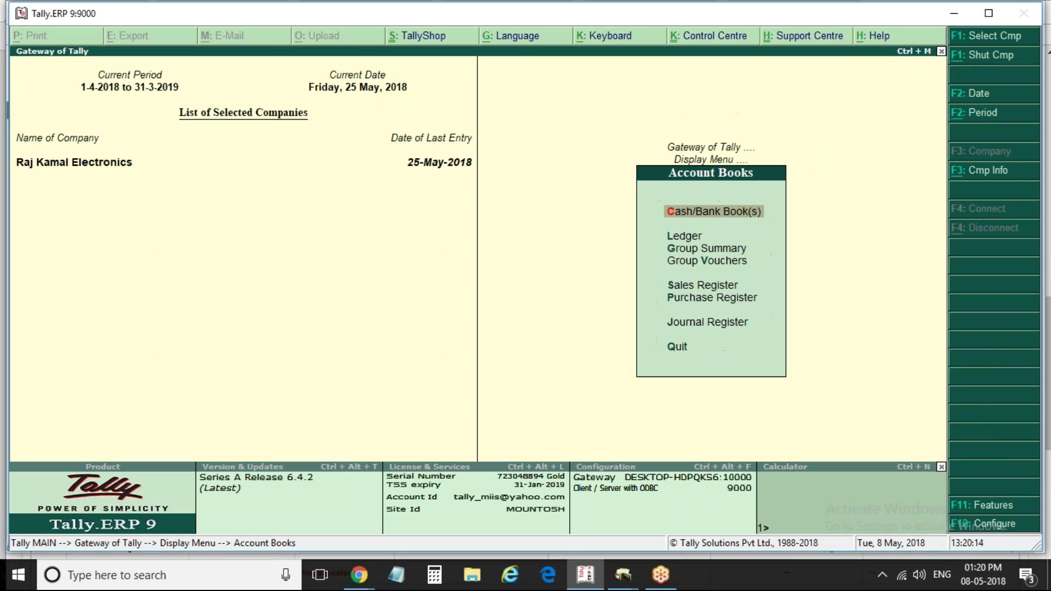
key("s")
key("Up")
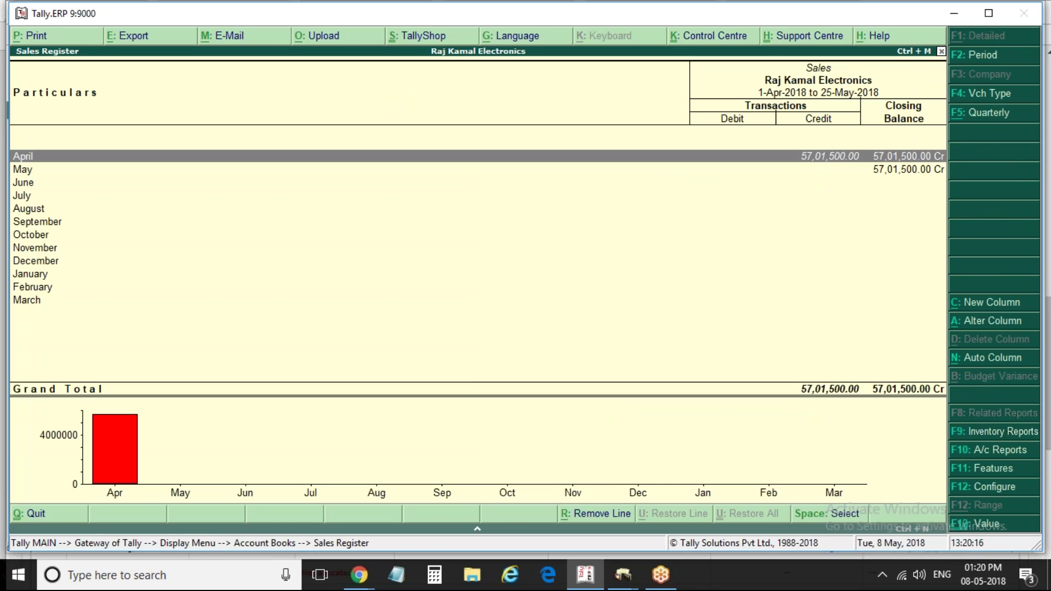
key("Return")
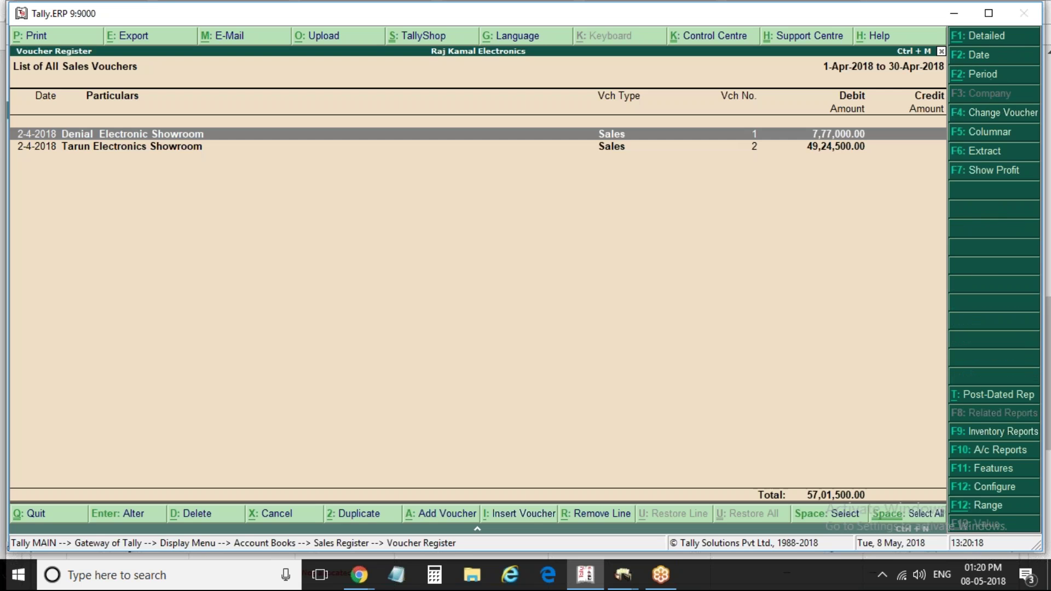
key("Down")
key("Return")
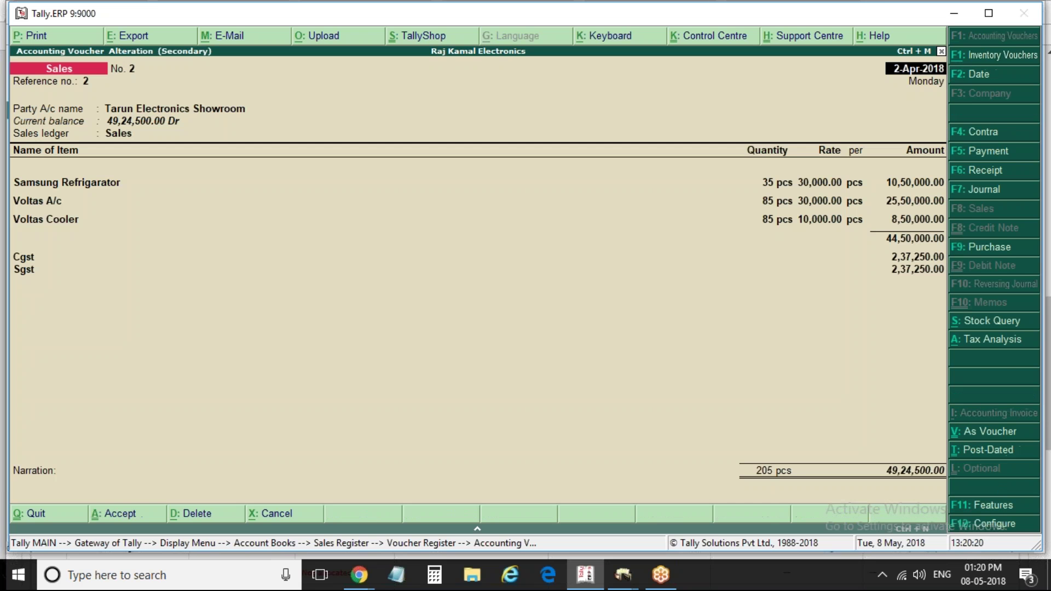
Decline printing Sales voucher No. 2 and back out of the sales reports to the Display Menu
key("alt+p")
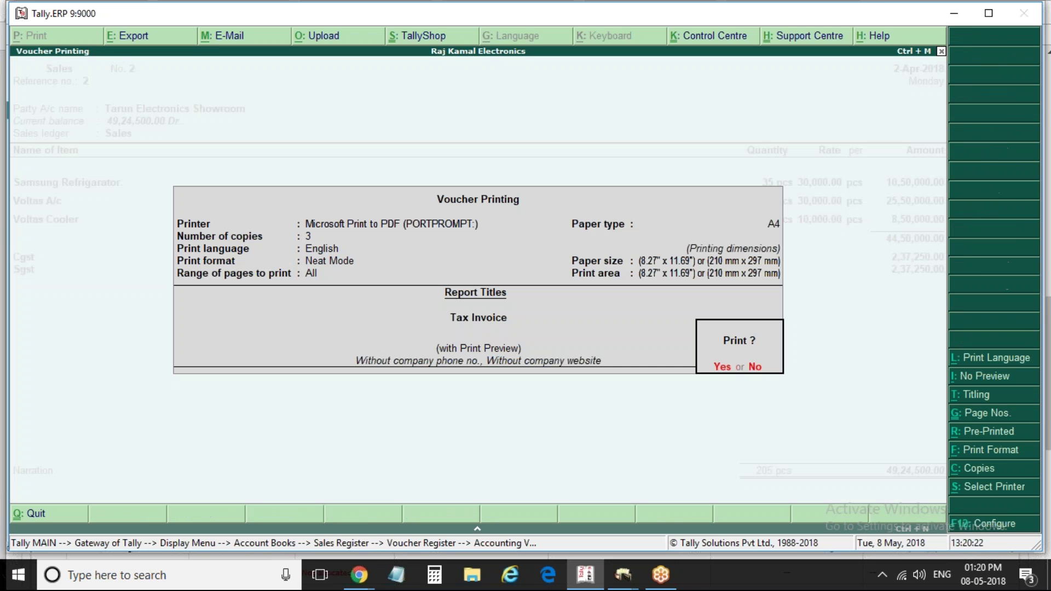
key("Escape")
key("Escape")
key("Return")
key("Escape")
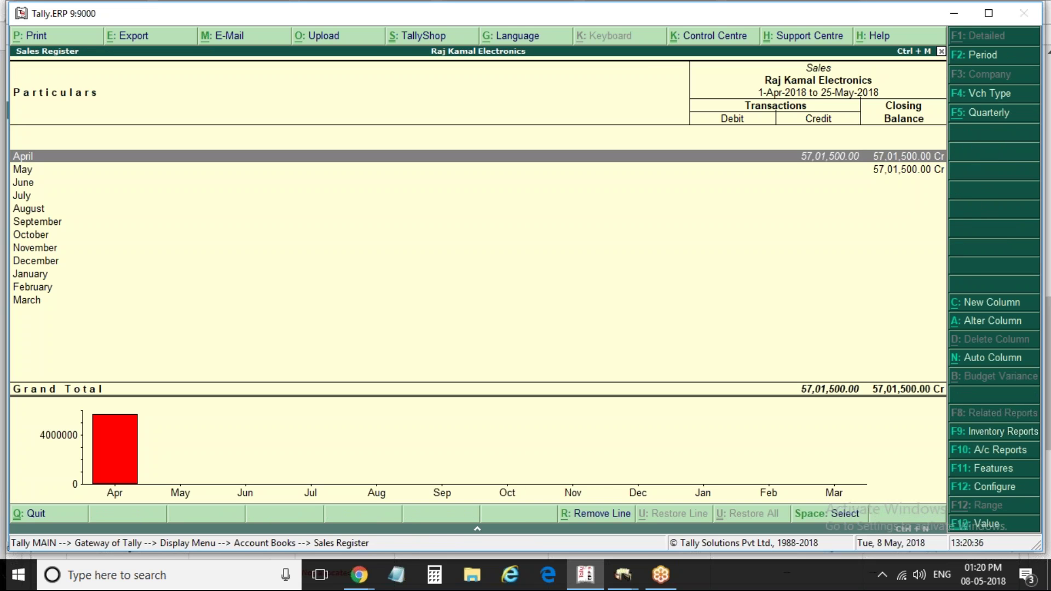
key("Escape")
key("Escape")
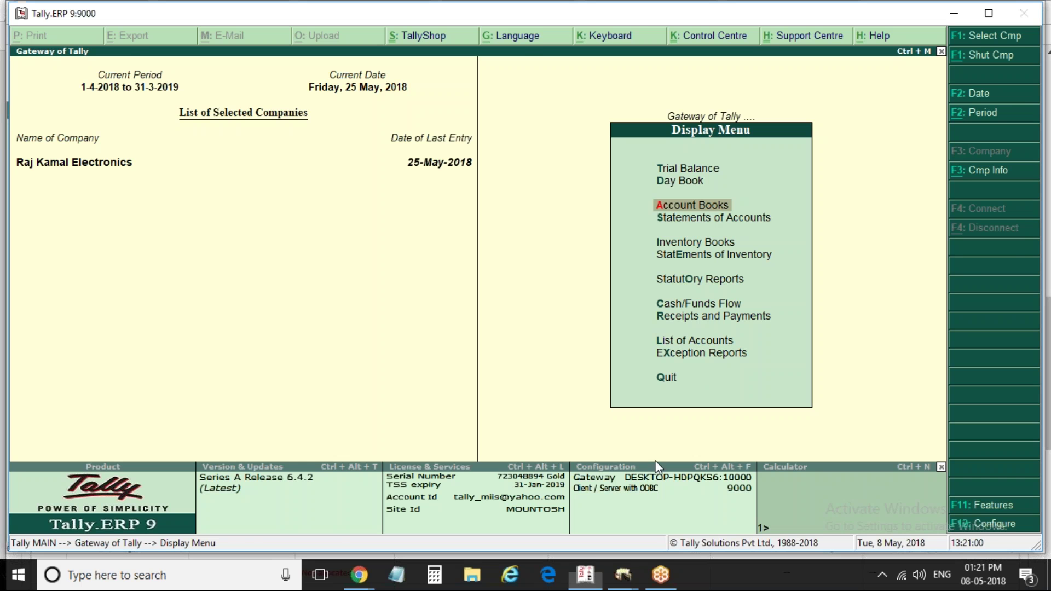
Check Configuration Information for data paths, ODBC port 9000 and gateway port 10000, then return
key("ctrl+alt+f")
left_click(660, 575)
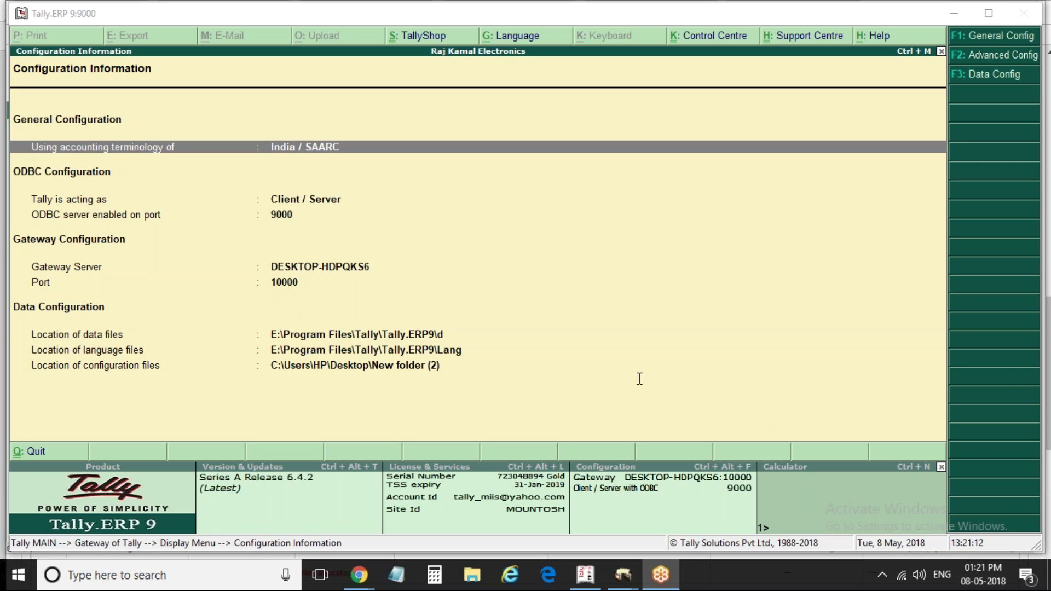
left_click(446, 286)
key("Escape")
key("Escape")
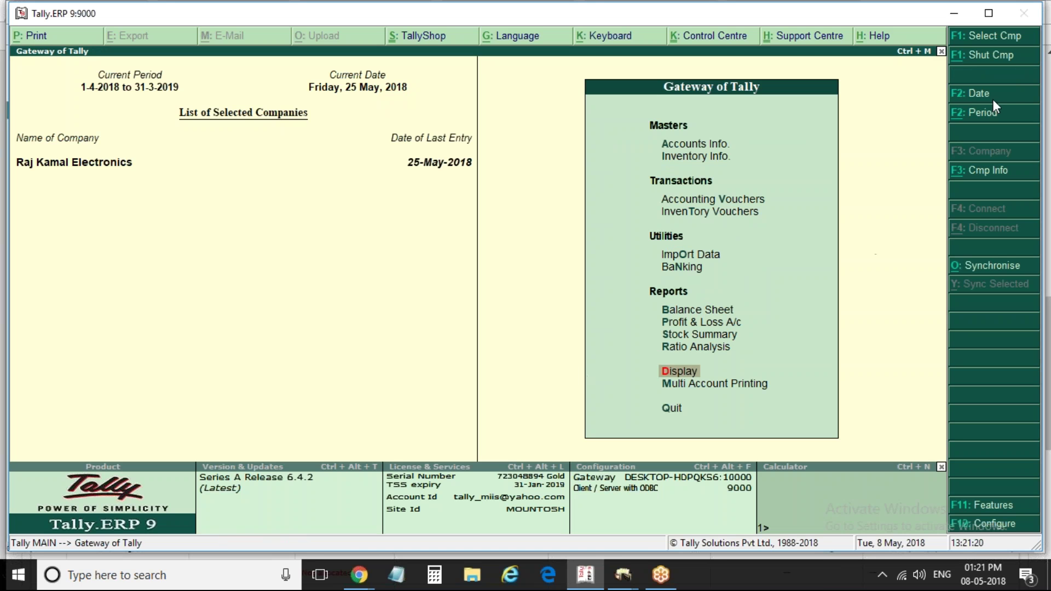
key("alt+Tab")
key("alt+Tab")
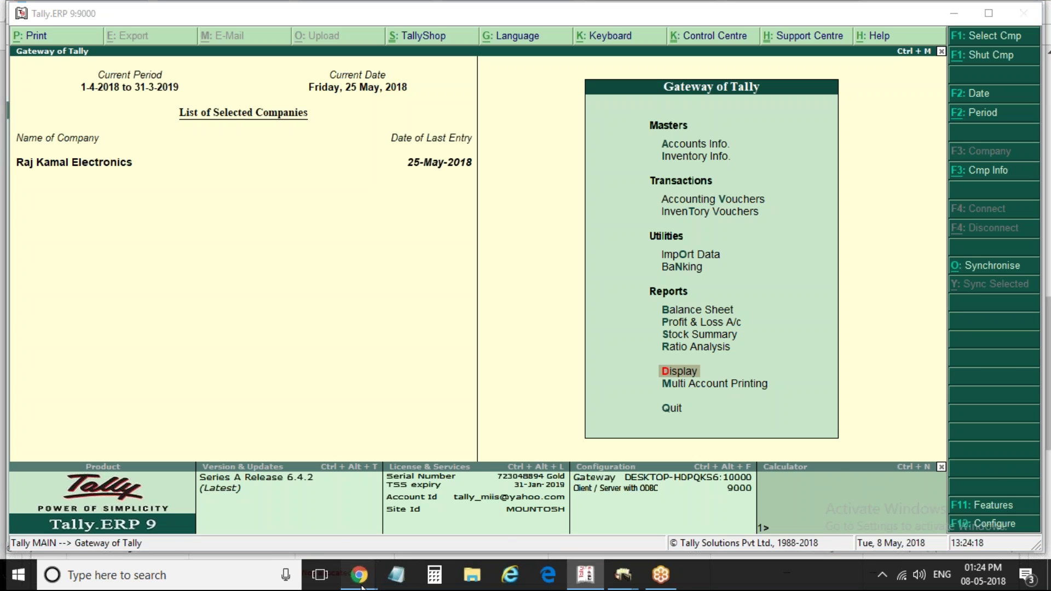
View the Tally Solutions site in Chrome, then show the desktop and select the Training Schedule workbook
mouse_move(361, 584)
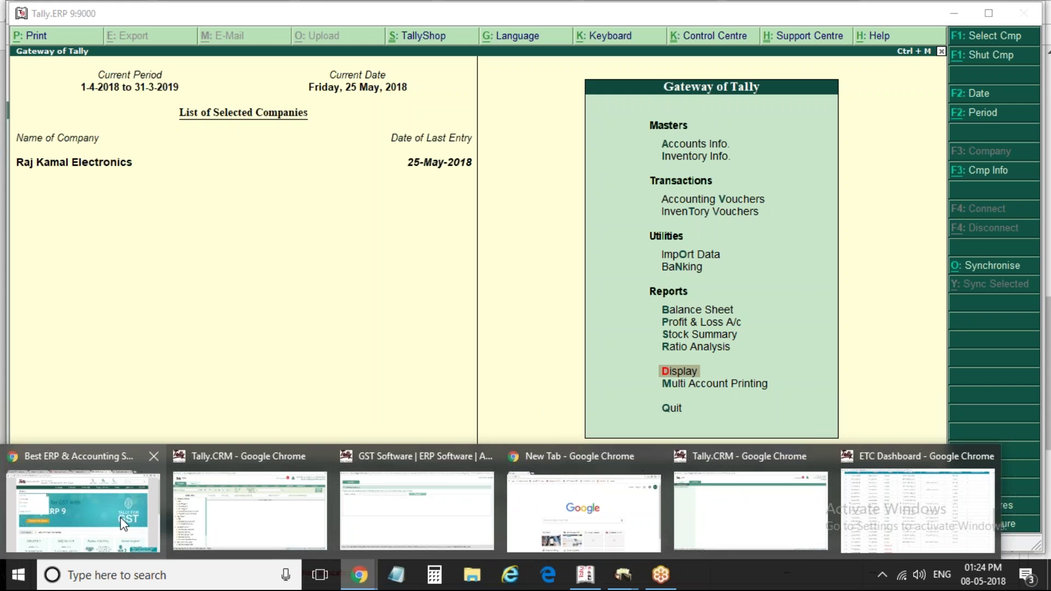
left_click(124, 523)
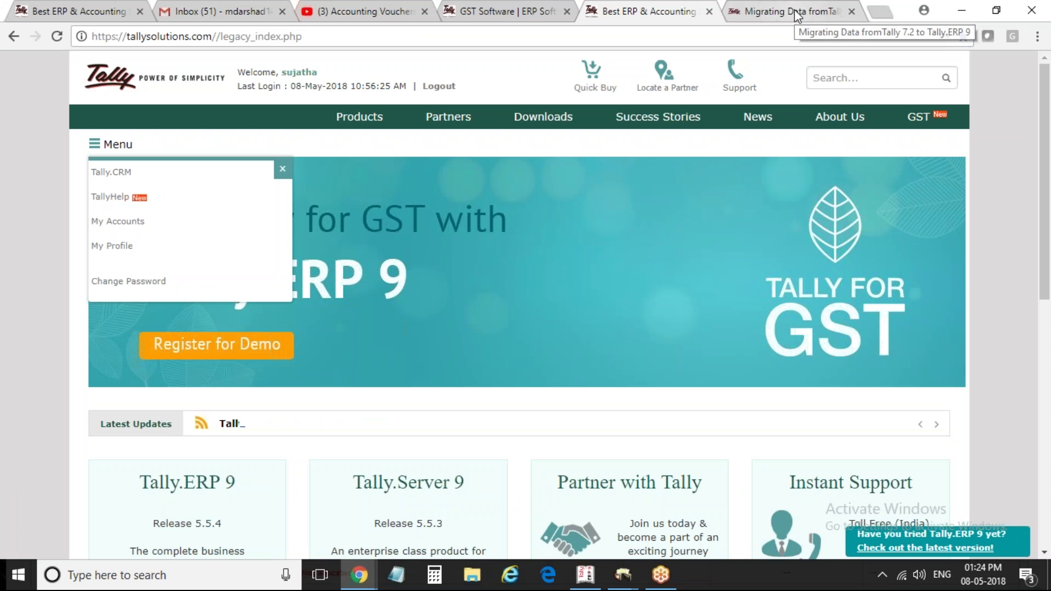
key("super+d")
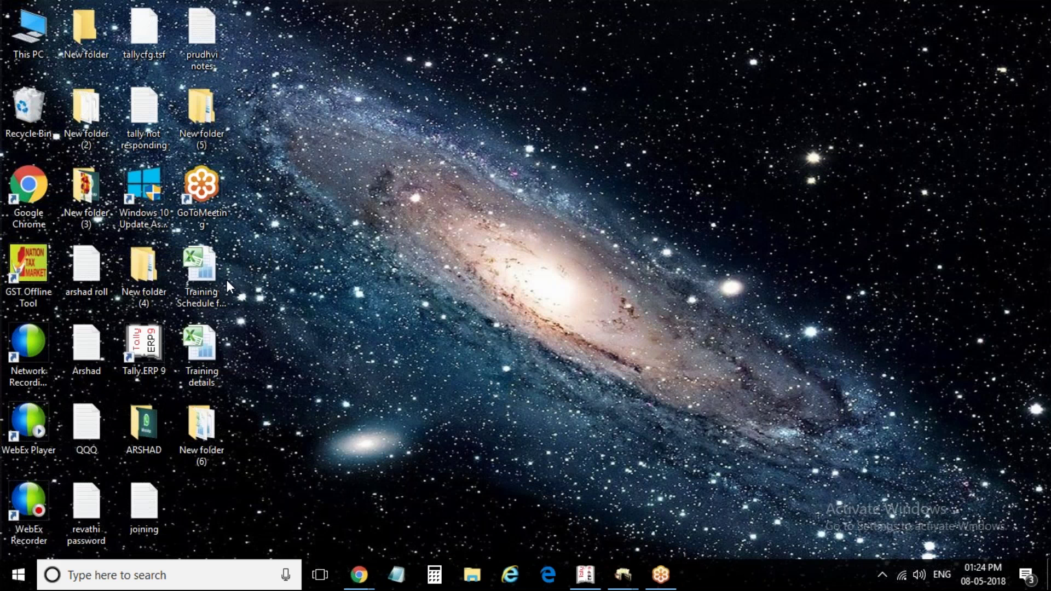
left_click(201, 271)
Open the Training Schedule workbook and check the GST entries session number in cell B26
double_click(200, 271)
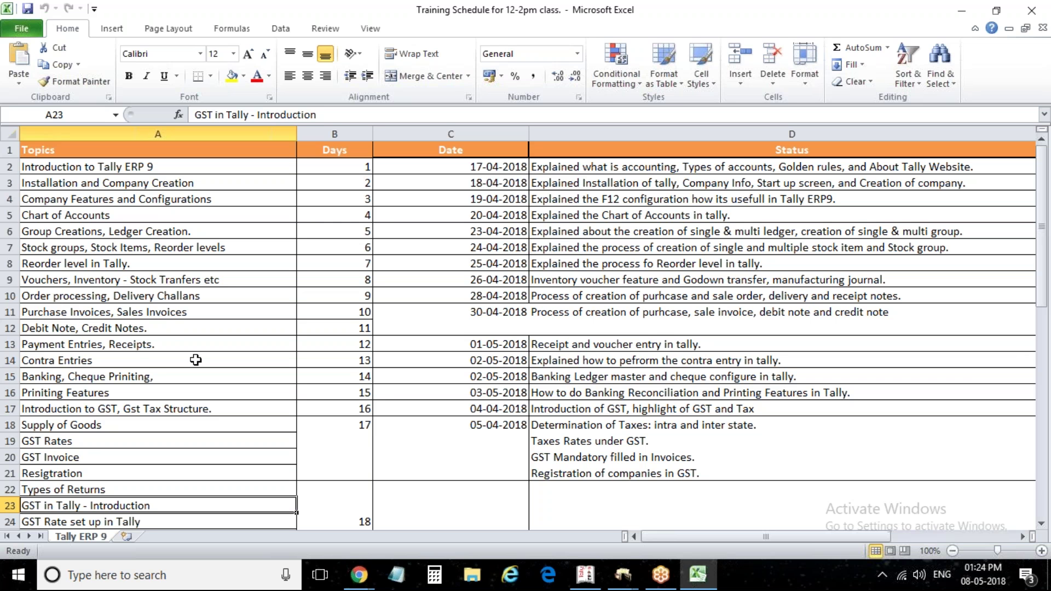
left_click_drag(1039, 192, 1041, 334)
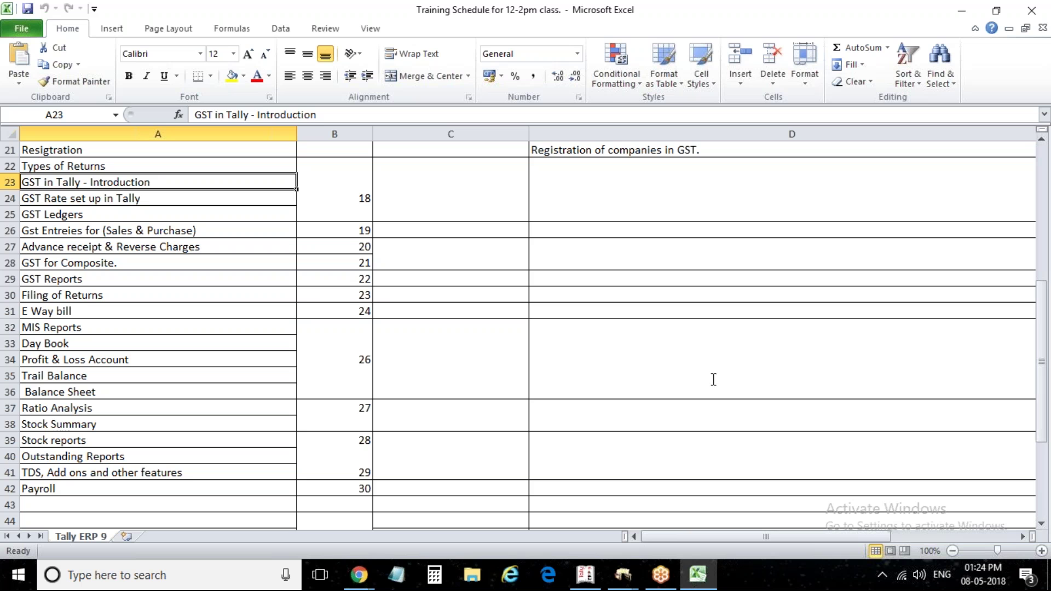
left_click(340, 231)
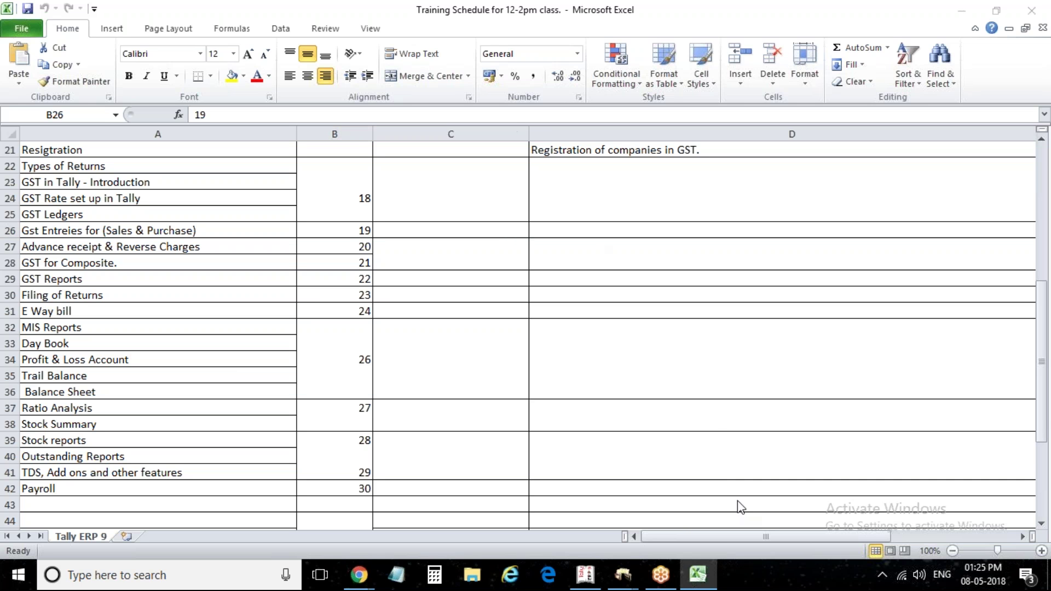
Minimise the training schedule spreadsheet and restore Tally.ERP 9 to full screen
left_click(959, 12)
left_click(959, 12)
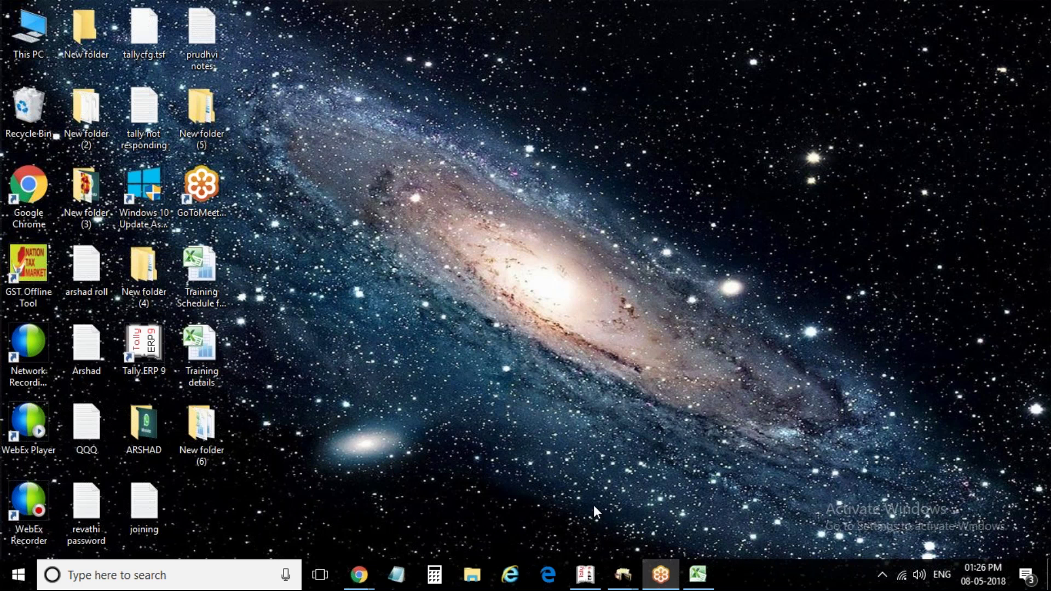
left_click(654, 459)
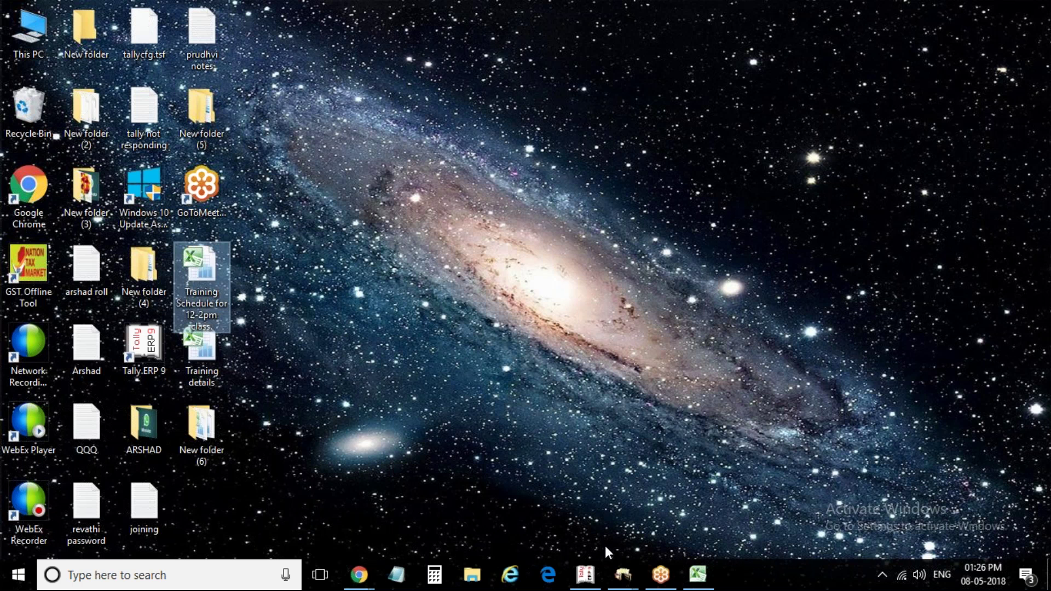
left_click(574, 585)
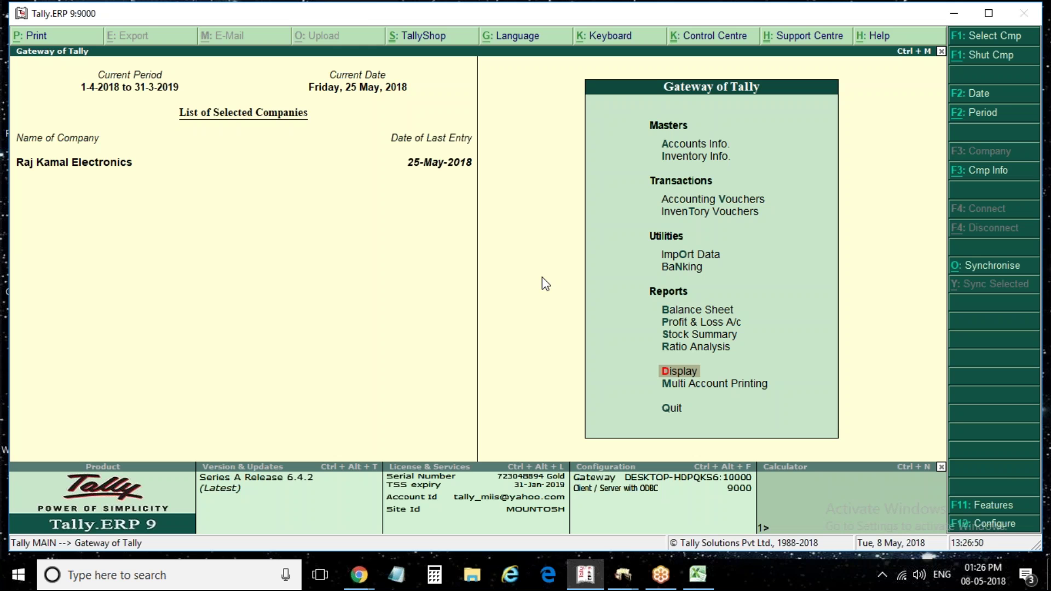
Go to Accounts Info. > Ledgers > Create to start a single new ledger
key("Up")
key("Up")
key("Up")
key("Up")
key("Up")
key("Up")
key("Up")
key("Up")
key("Up")
key("Up")
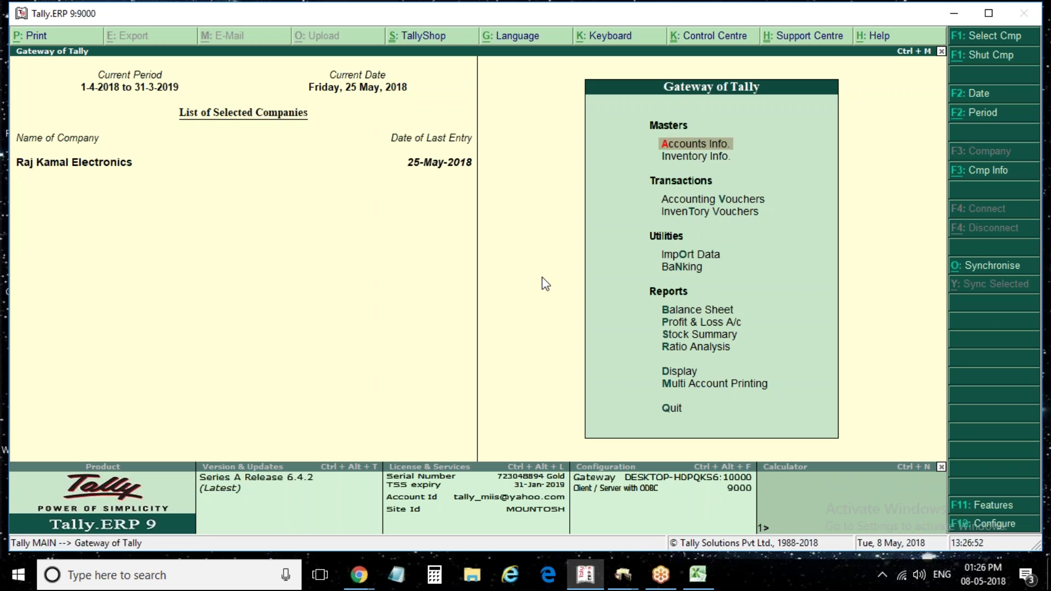
key("Return")
key("Down")
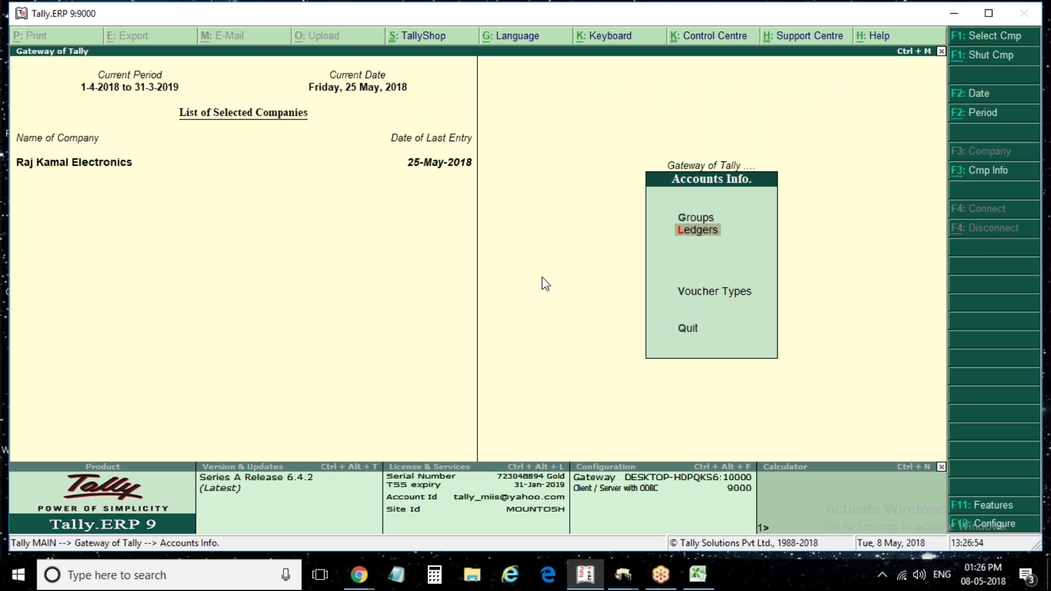
key("Return")
key("Down")
key("Down")
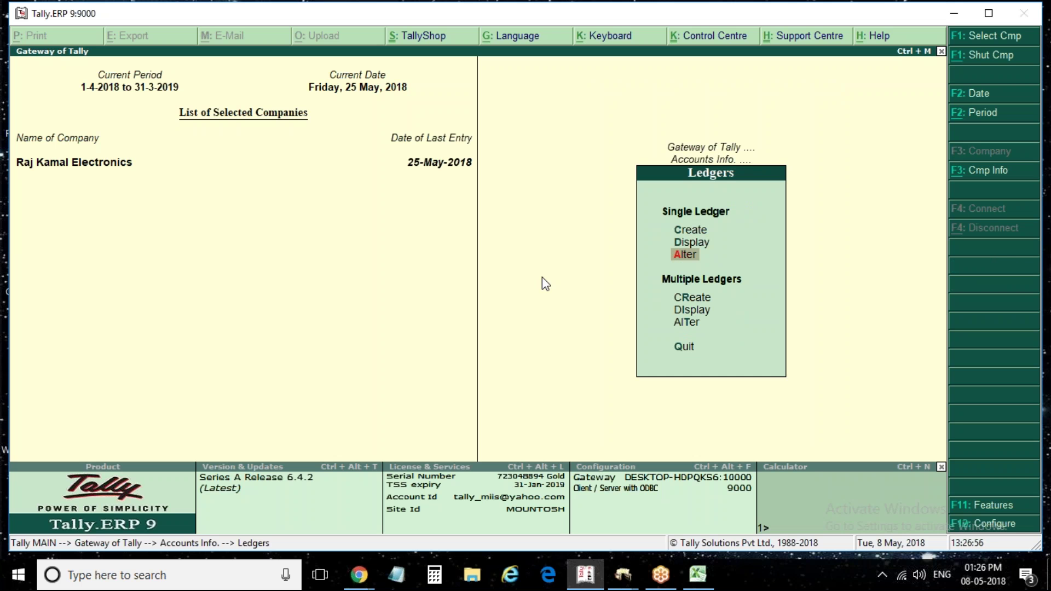
key("Up")
key("Up")
key("Return")
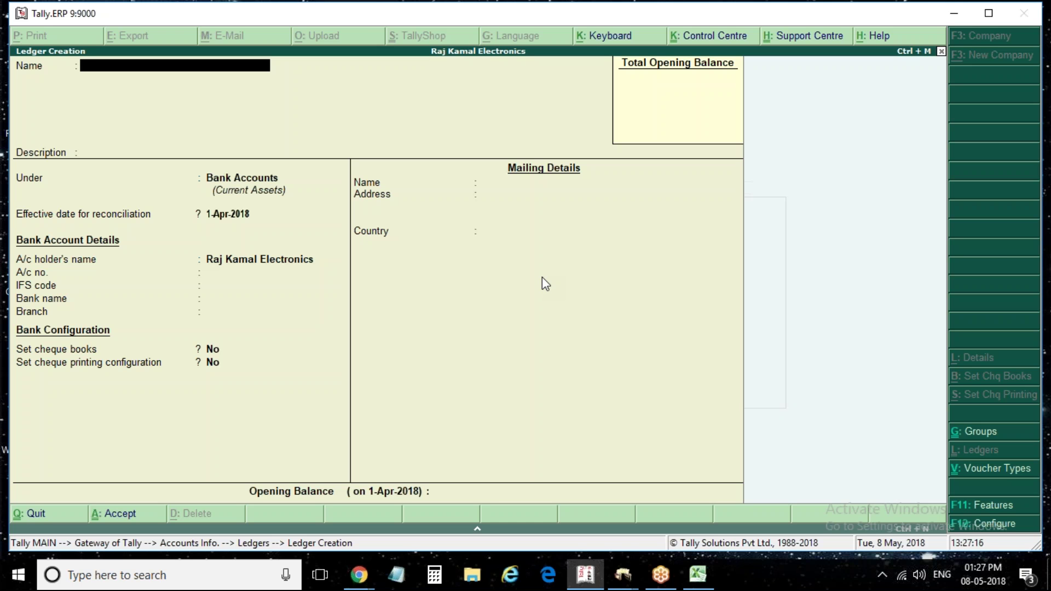
Name the new ledger 'Godrej & Co' and place it under Sundry Creditors
type("Godrej & Co")
key("Return")
key("Return")
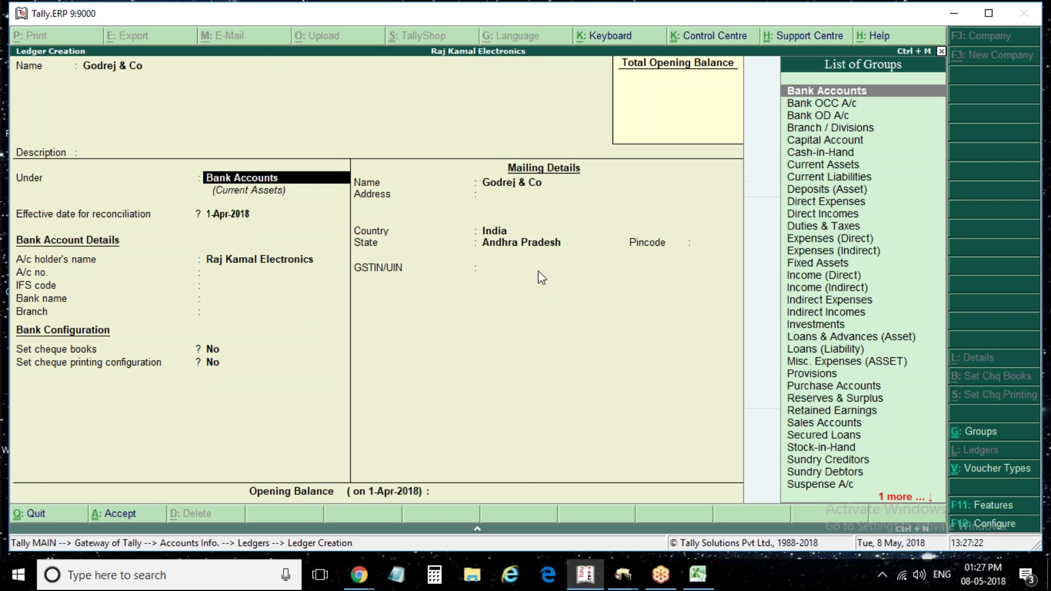
type("cre")
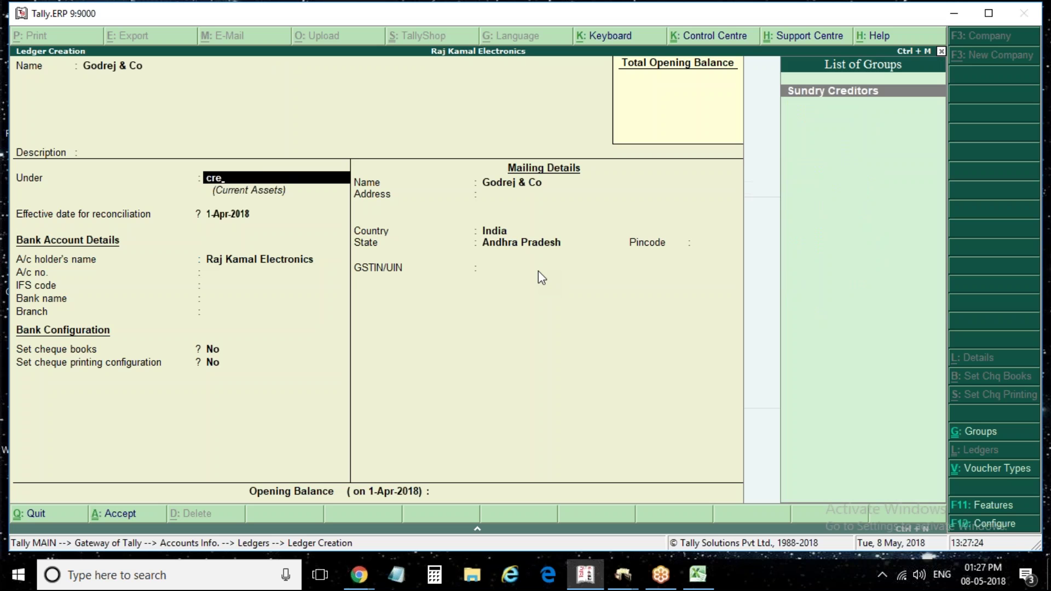
key("Return")
key("Return")
key("Return")
key("Return")
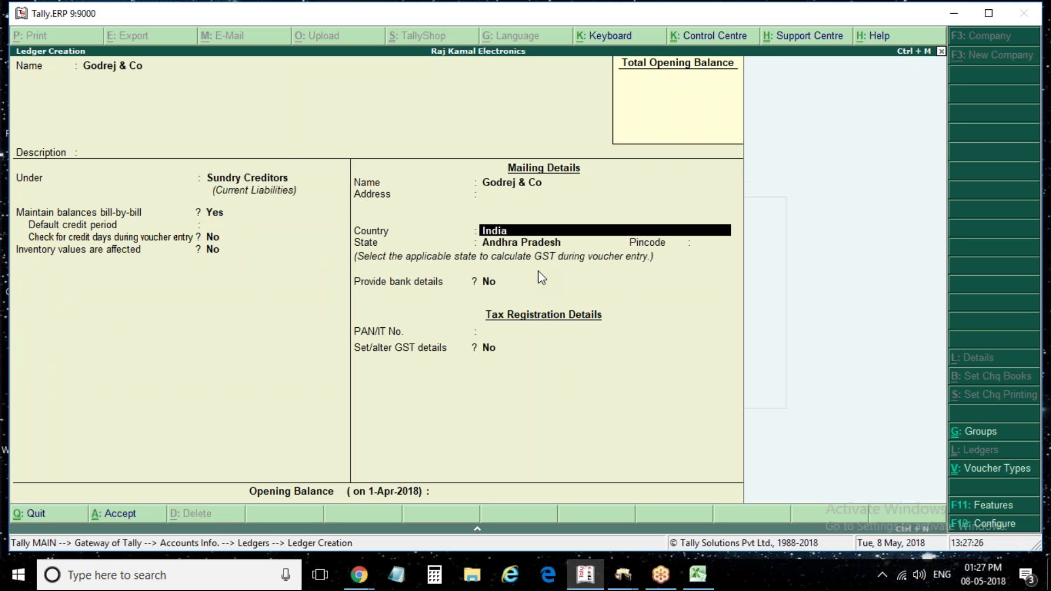
key("Return")
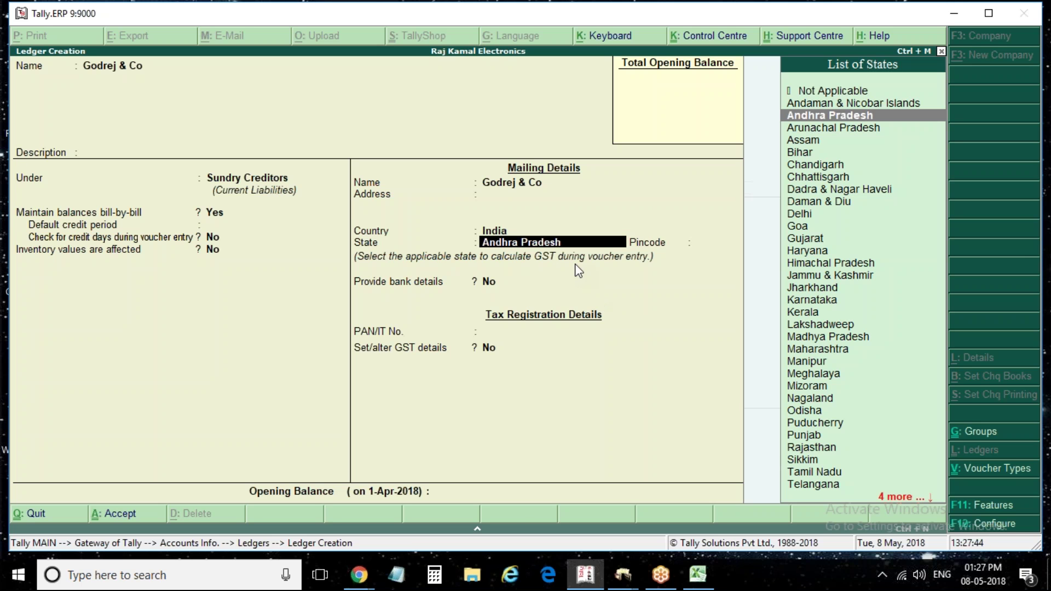
Set the ledger's state to Karnataka and turn on Set/alter GST details
type("T")
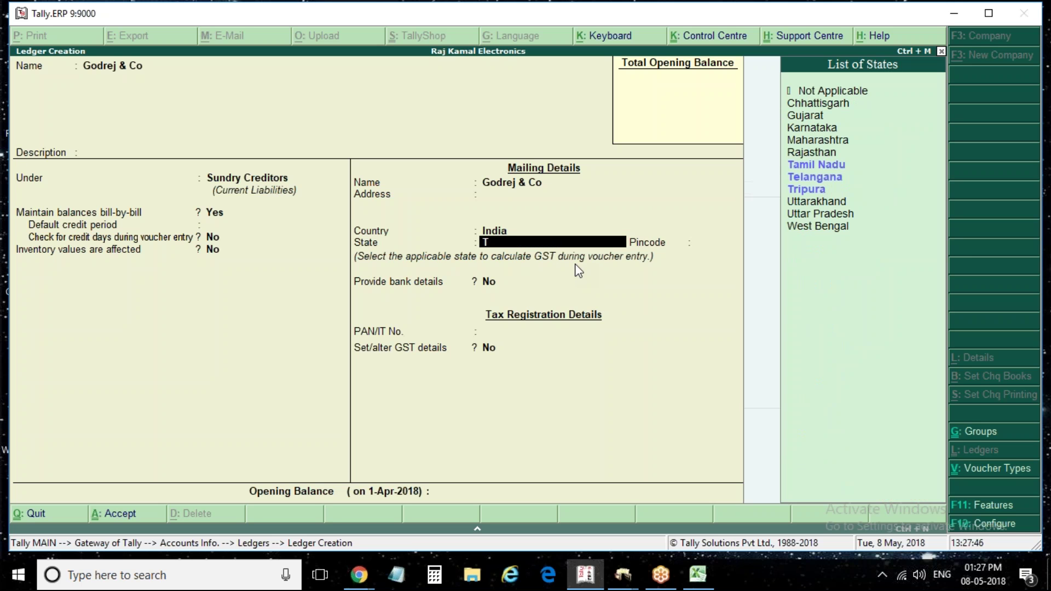
key("BackSpace")
type("K")
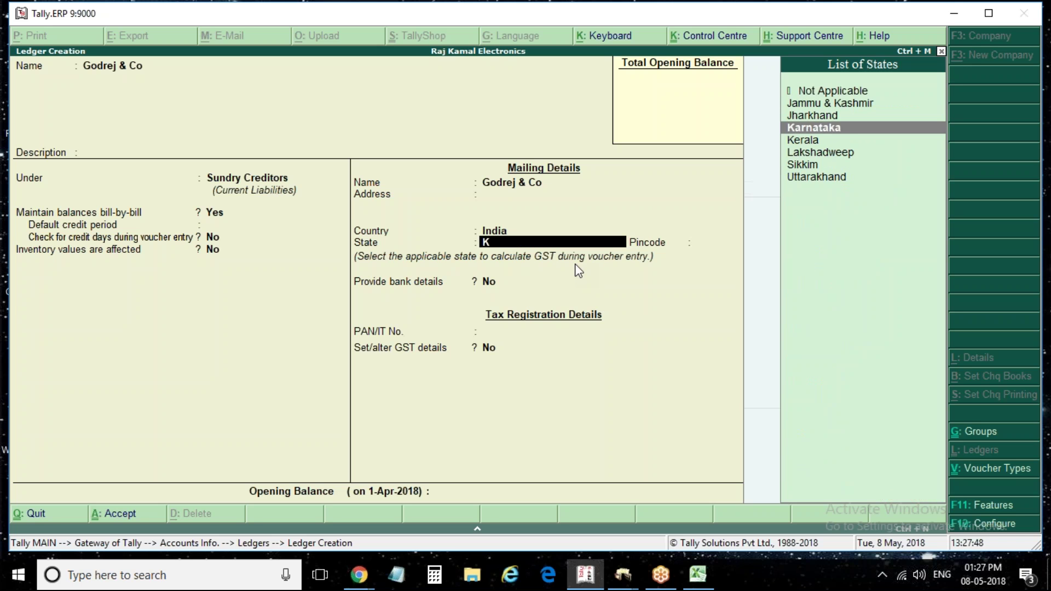
key("Return")
key("Return")
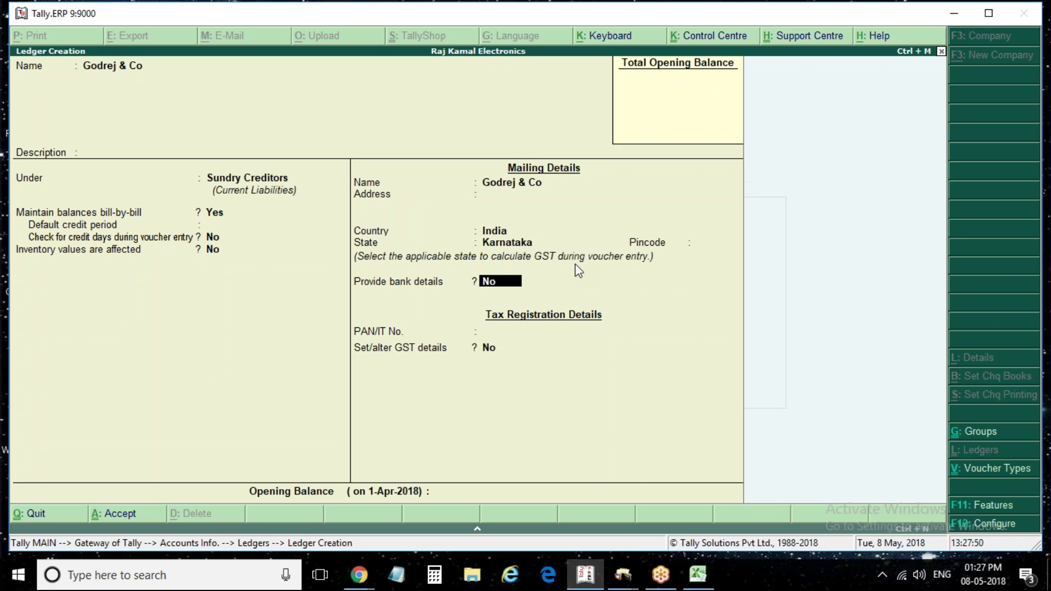
key("Return")
key("Return")
type("y")
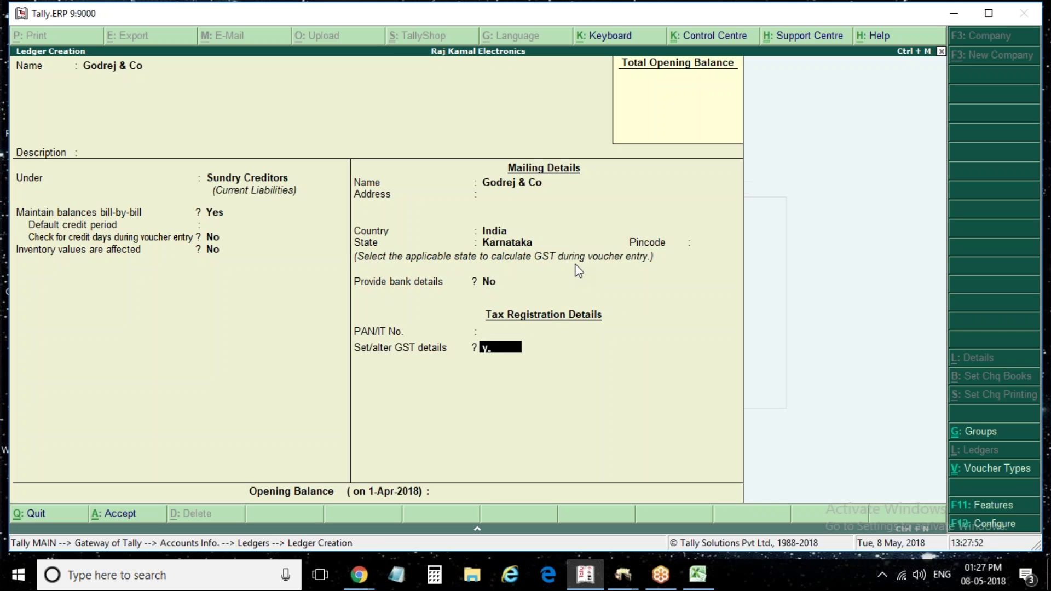
key("Return")
key("Return")
key("Return")
key("Return")
key("Return")
Start the GSTIN, dismiss the invalid-GSTIN warning, and reopen the ledger's GST details
key("Return")
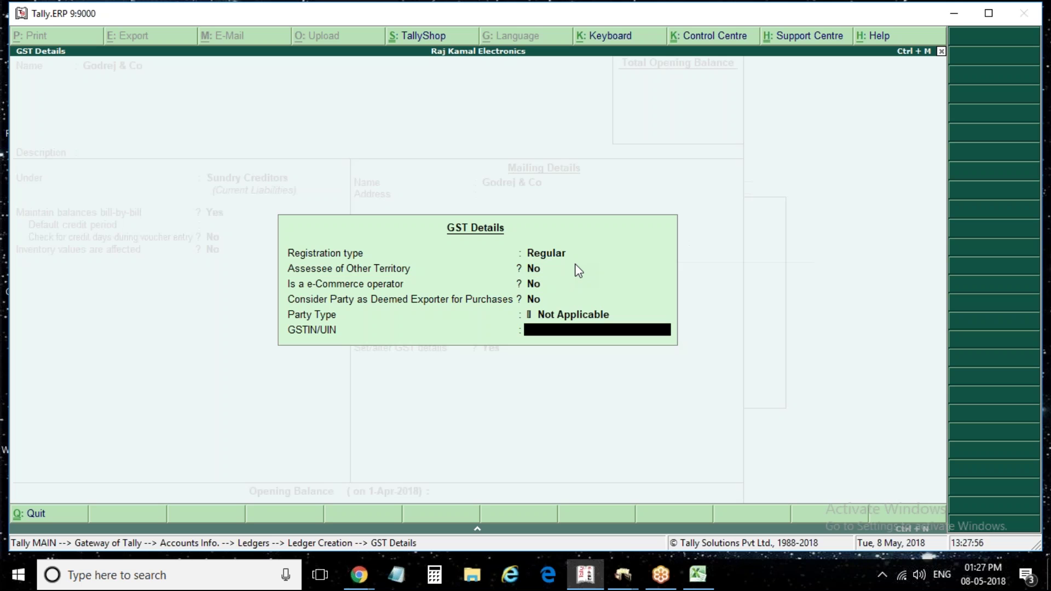
type("27")
key("BackSpace")
type("9")
key("Return")
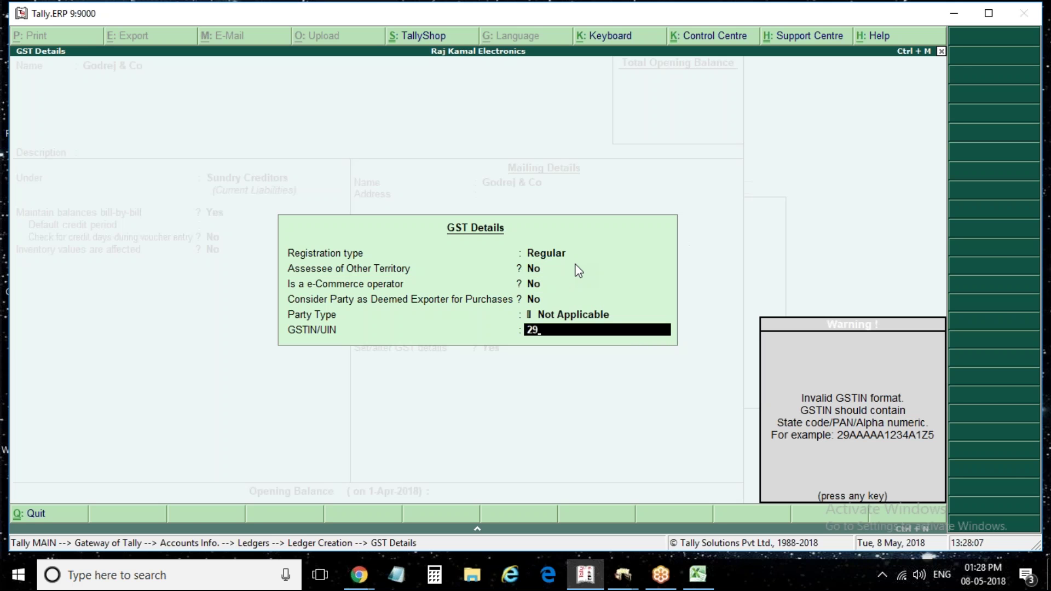
key("Escape")
key("Escape")
key("BackSpace")
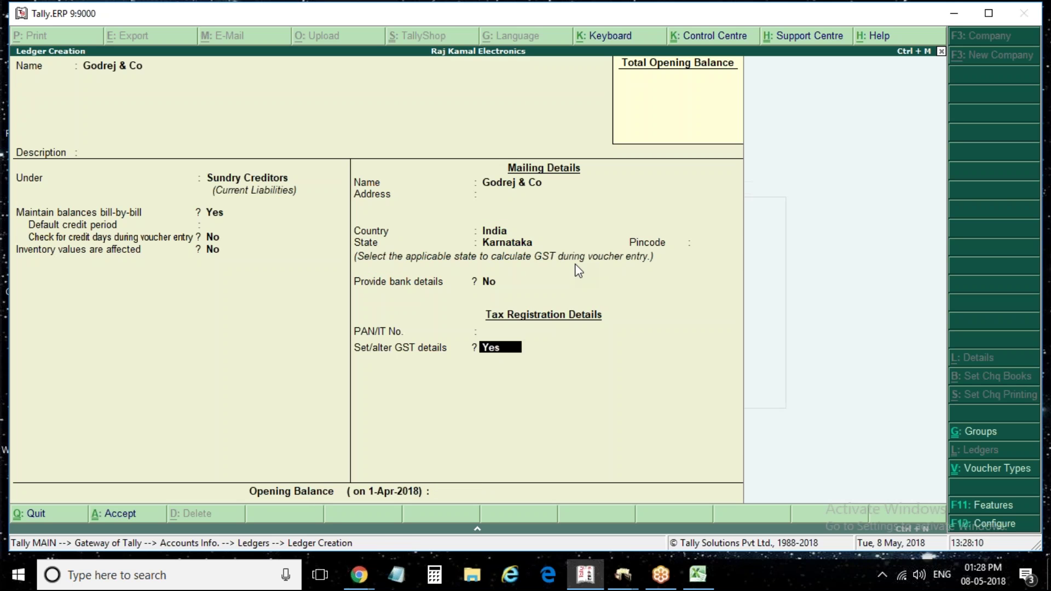
key("Return")
Keep Regular registration and enter Godrej & Co's full Karnataka GSTIN
key("Return")
key("Return")
key("Return")
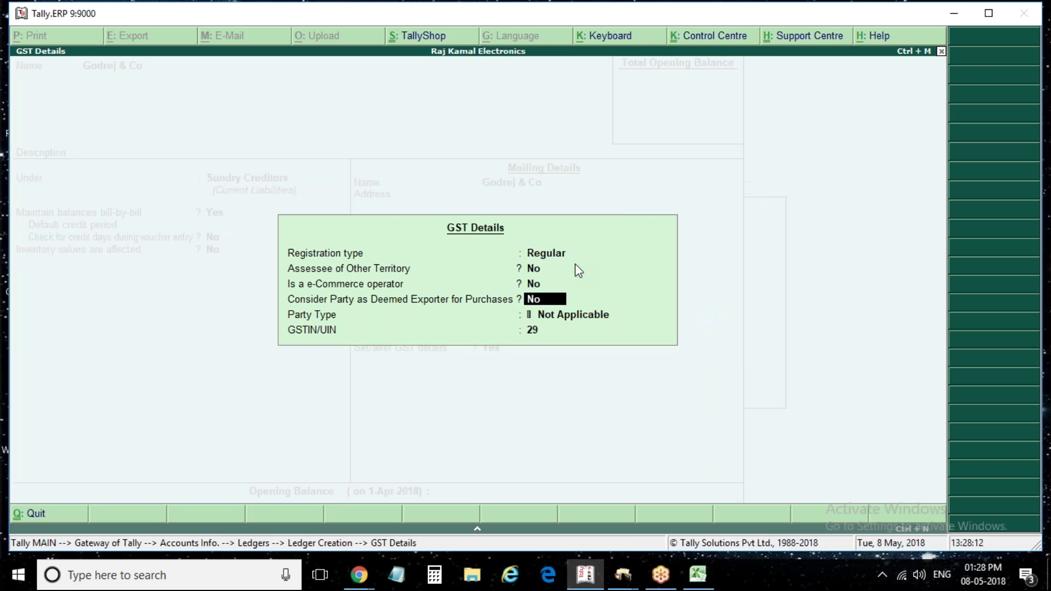
key("Return")
key("Return")
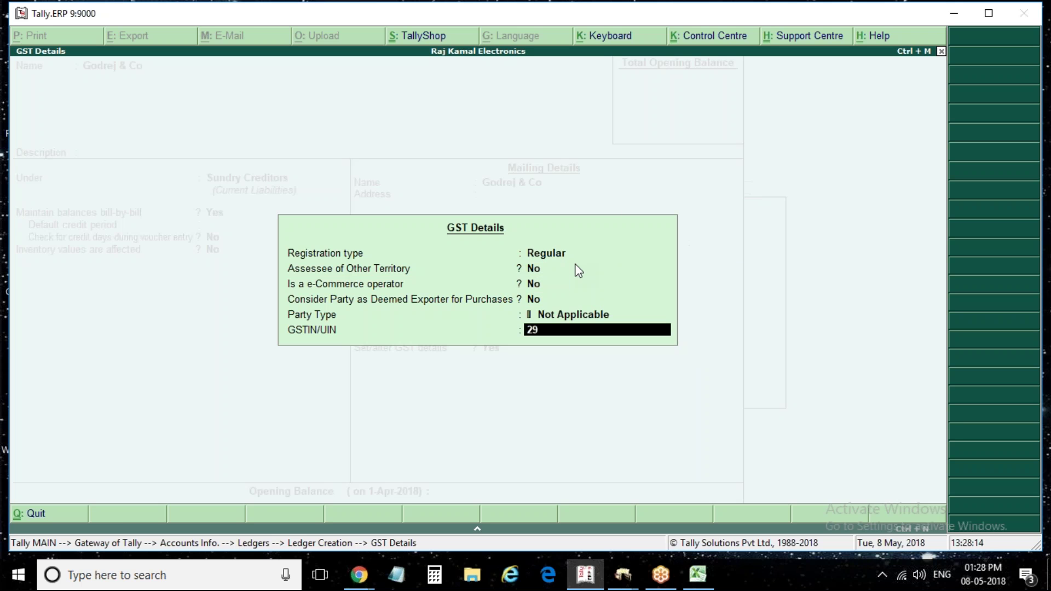
key("BackSpace")
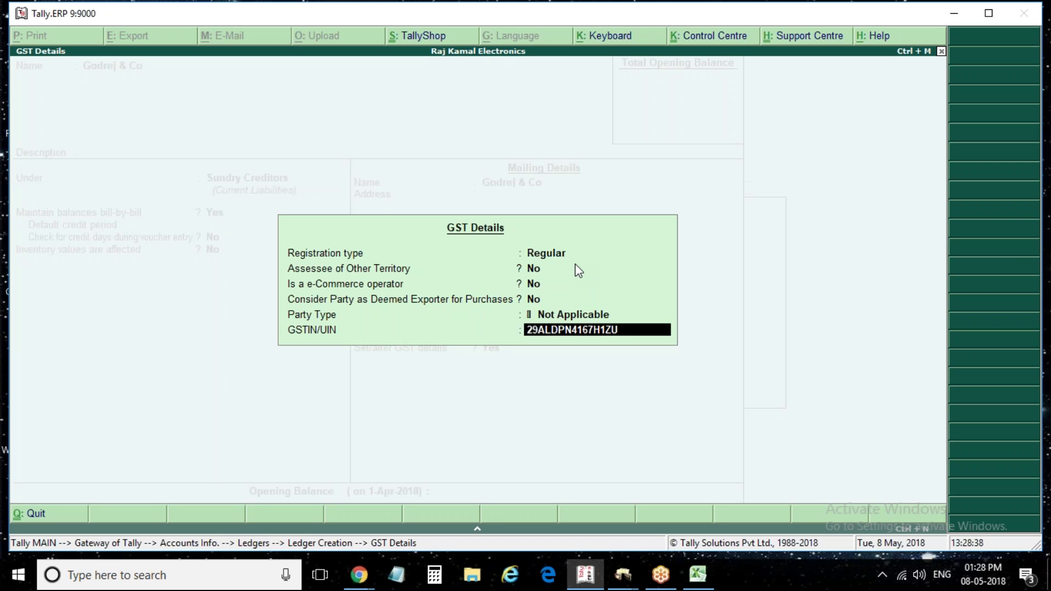
key("Return")
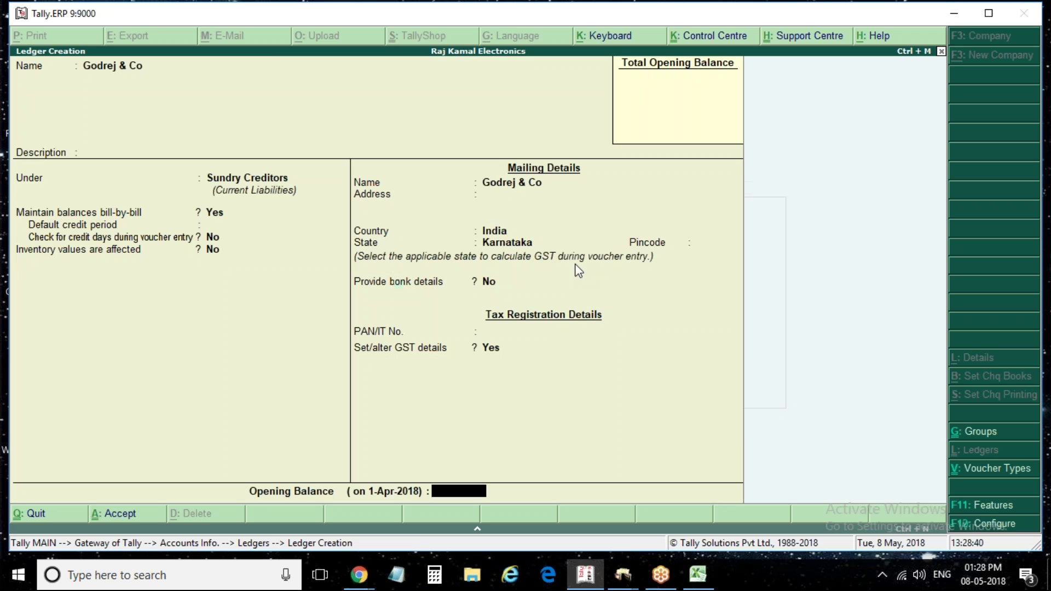
Save the Godrej & Co ledger and type 'Aadhiswar Electronic Showroom' as the next ledger's name
key("Return")
key("Return")
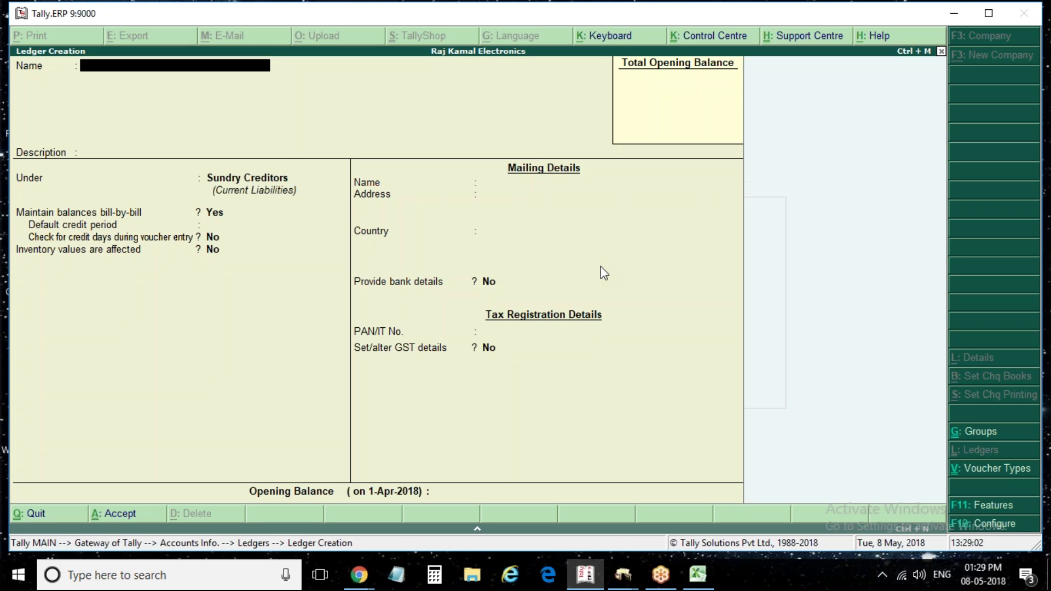
type("Aadhiswar Electronic Showroom")
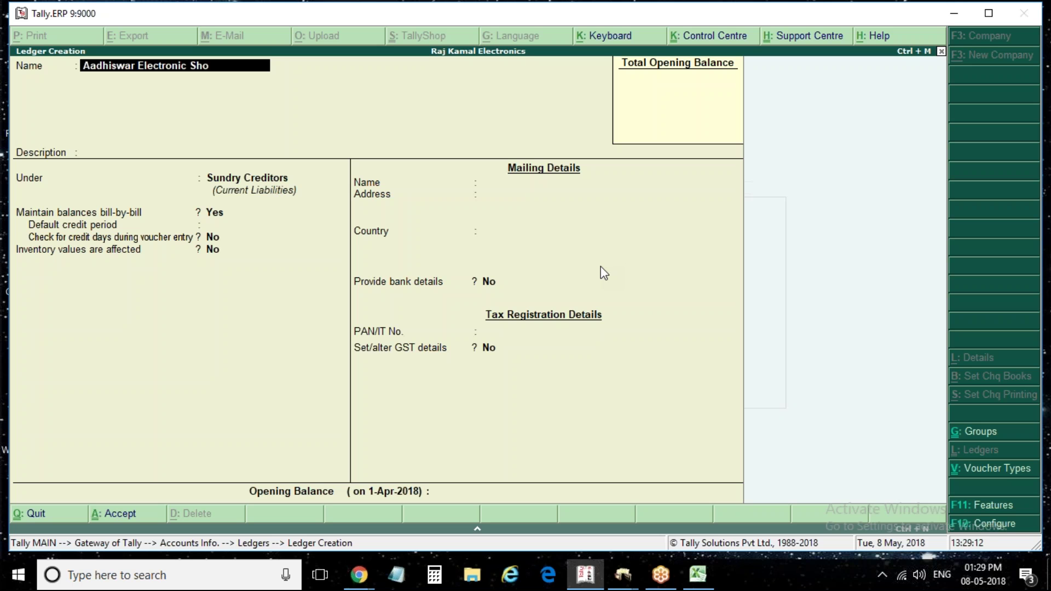
Put Aadhiswar Electronic Showroom under Sundry Debtors, state Telangana, with GST details enabled
key("Return")
key("Return")
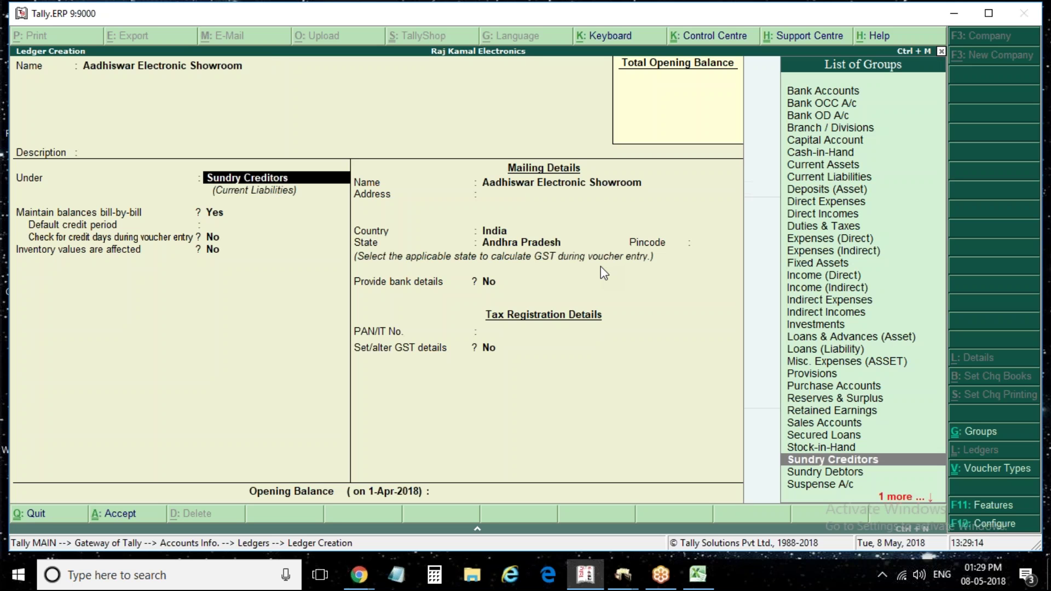
type("debto")
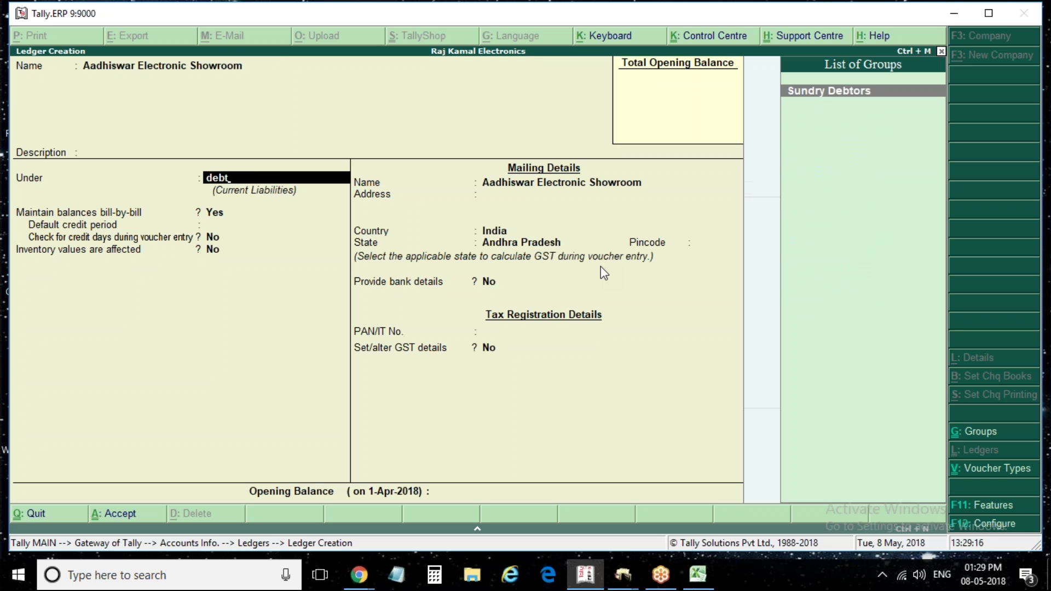
key("Return")
key("Return")
key("Return")
key("Return")
key("Return")
key("Return")
key("Return")
key("Return")
type("Telan")
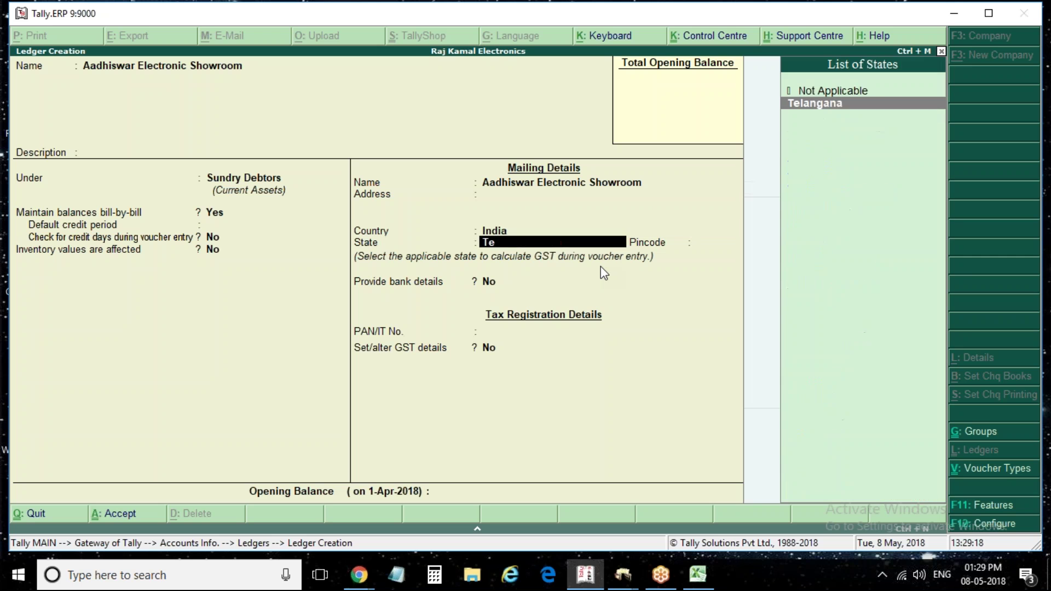
key("Return")
key("Return")
key("Return")
key("Return")
type("y")
key("Return")
key("Return")
key("Return")
key("Return")
key("Return")
key("Return")
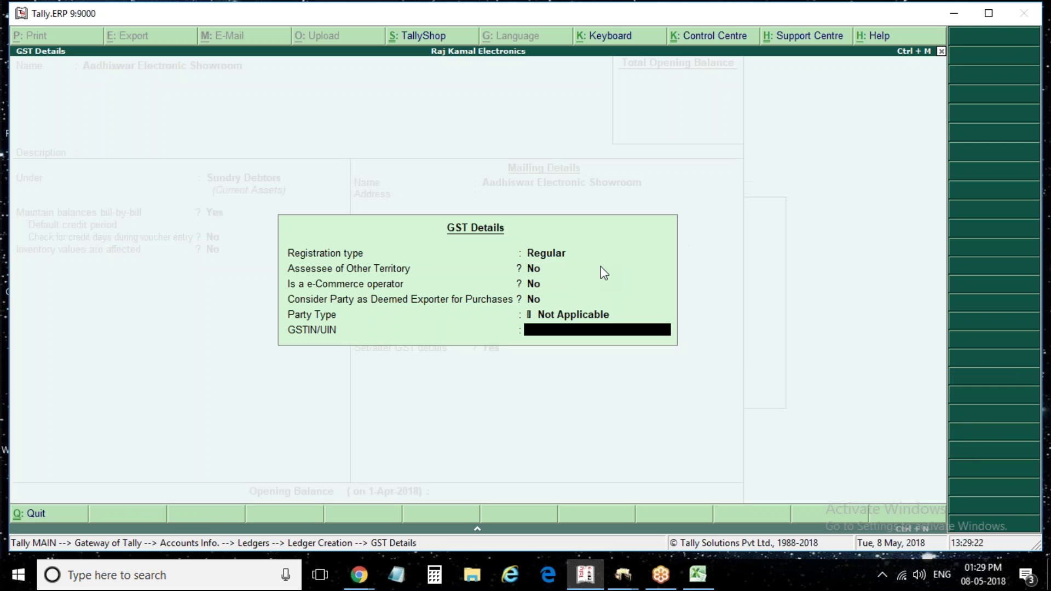
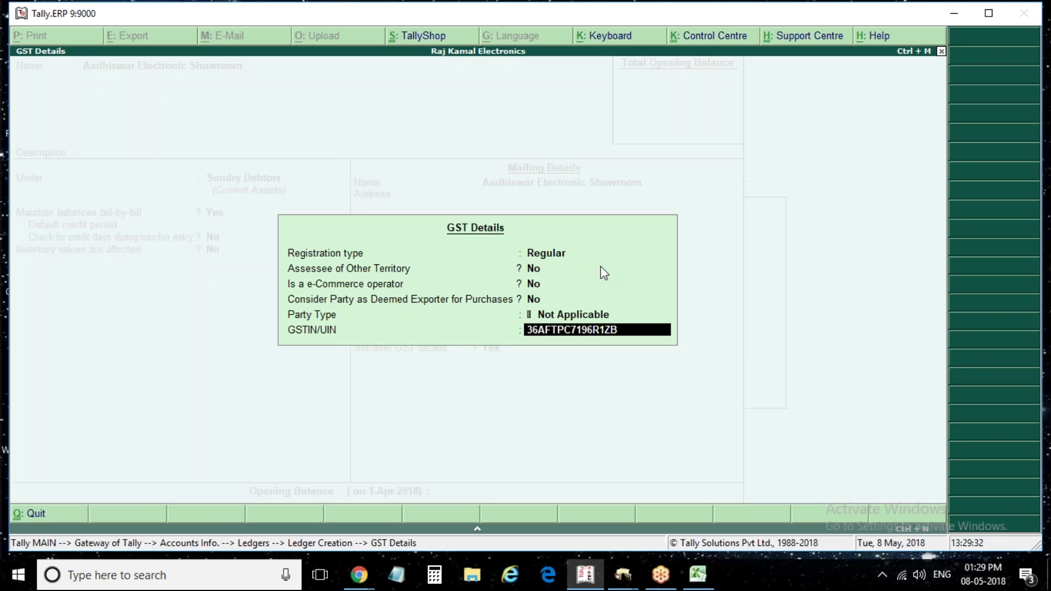
Enter its Telangana GSTIN, save the ledger and return to the Gateway of Tally
key("Return")
key("Return")
key("Return")
key("Escape")
key("Return")
key("Escape")
key("Escape")
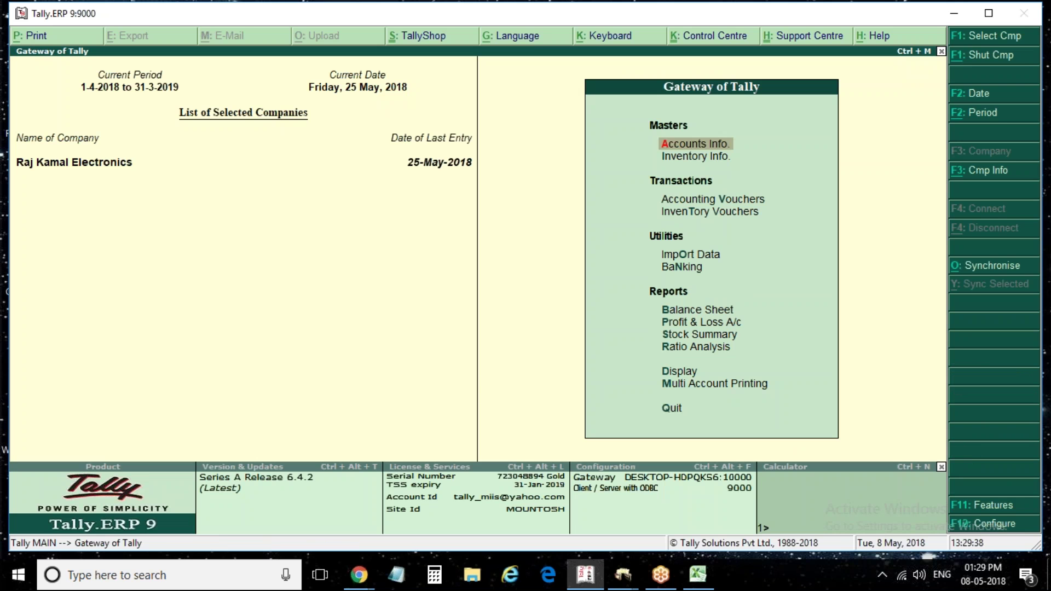
Open Multiple Ledgers Alter for All Items and review each ledger's group down to Voltas & Co
key("Return")
key("Down")
key("Up")
key("Return")
key("Down")
key("Down")
key("Down")
key("Down")
key("Down")
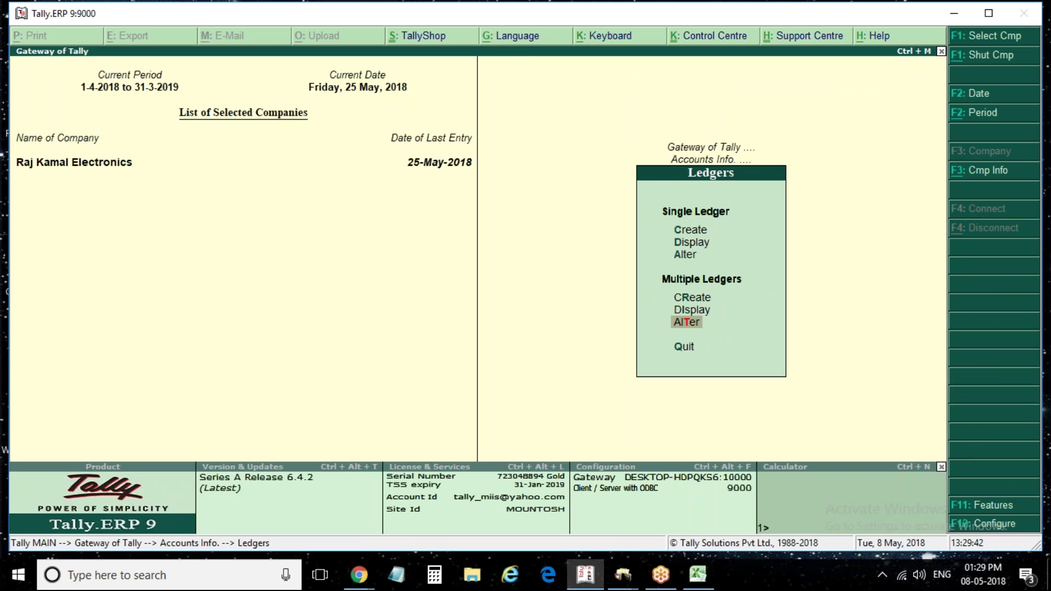
key("Return")
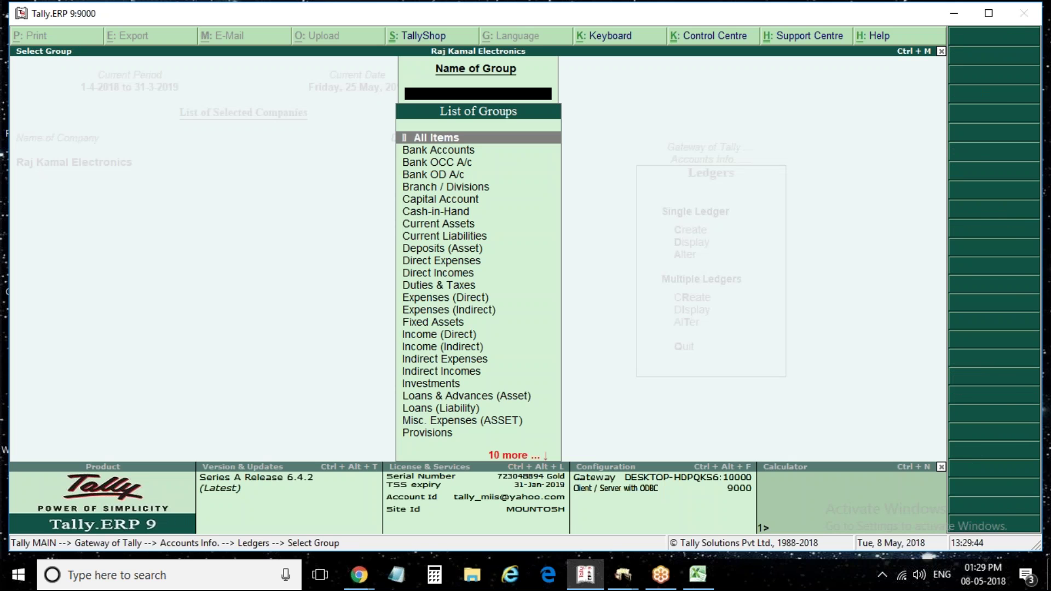
key("Return")
key("Down")
key("Down")
key("Down")
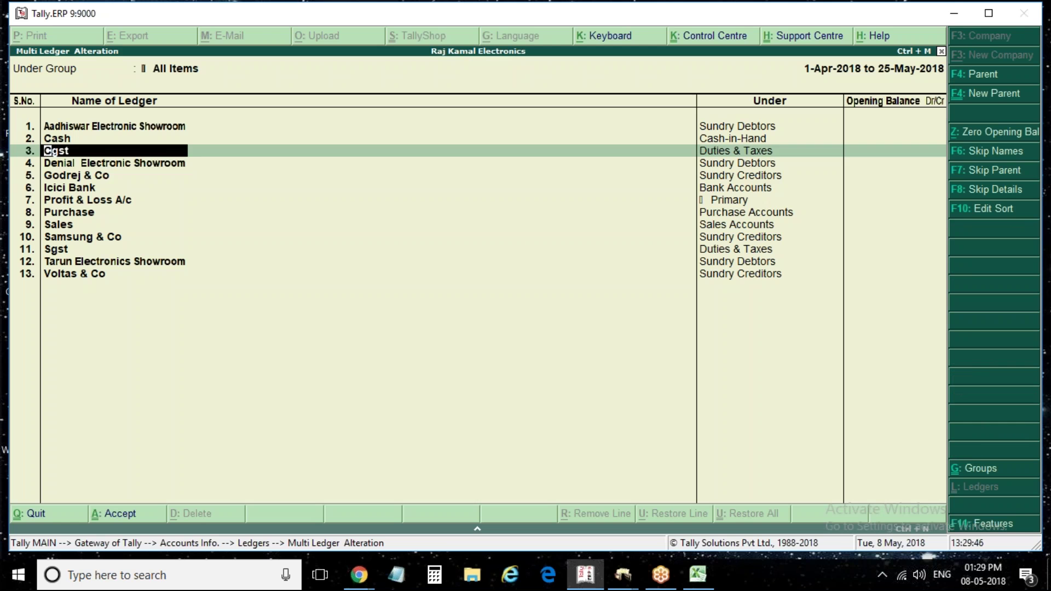
key("Down")
key("Down")
key("Down")
key("Down")
key("Down")
key("Down")
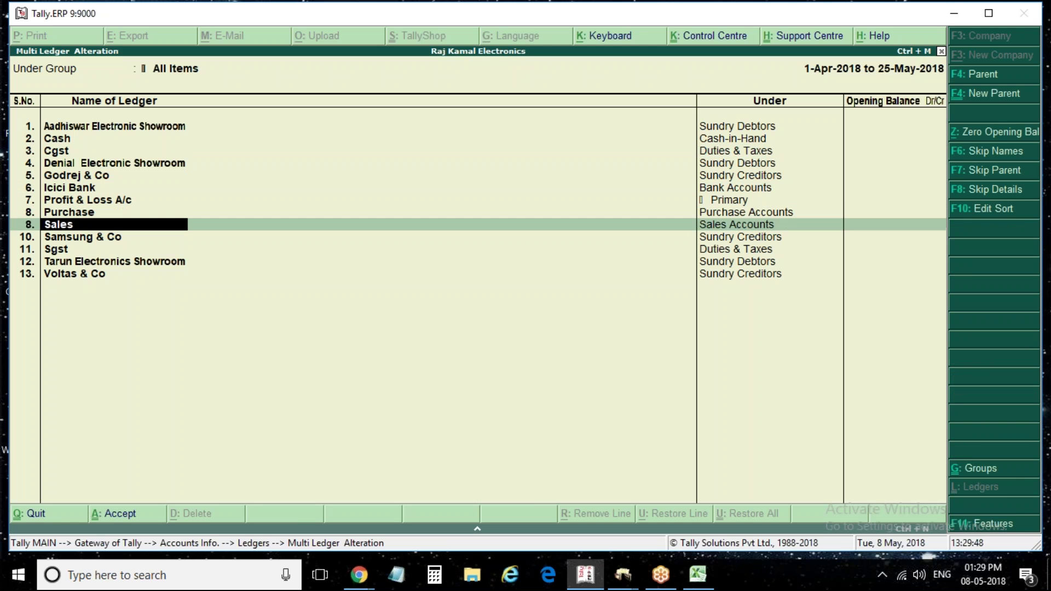
key("Down")
key("Up")
key("Up")
key("Up")
key("Up")
key("Up")
key("Up")
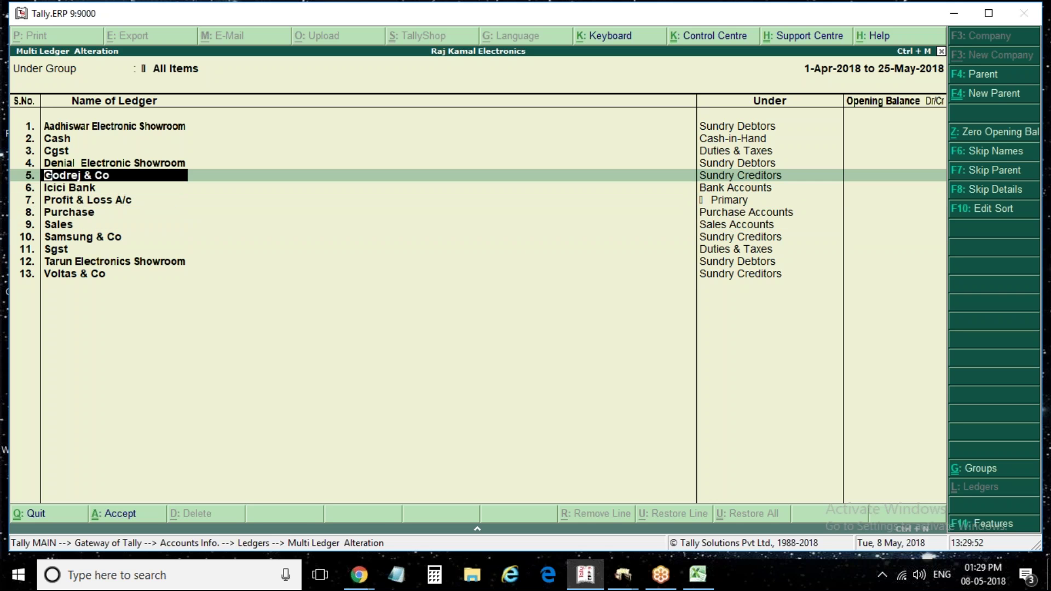
key("Down")
key("Down")
key("Down")
key("Down")
key("Down")
key("Down")
key("Down")
key("Down")
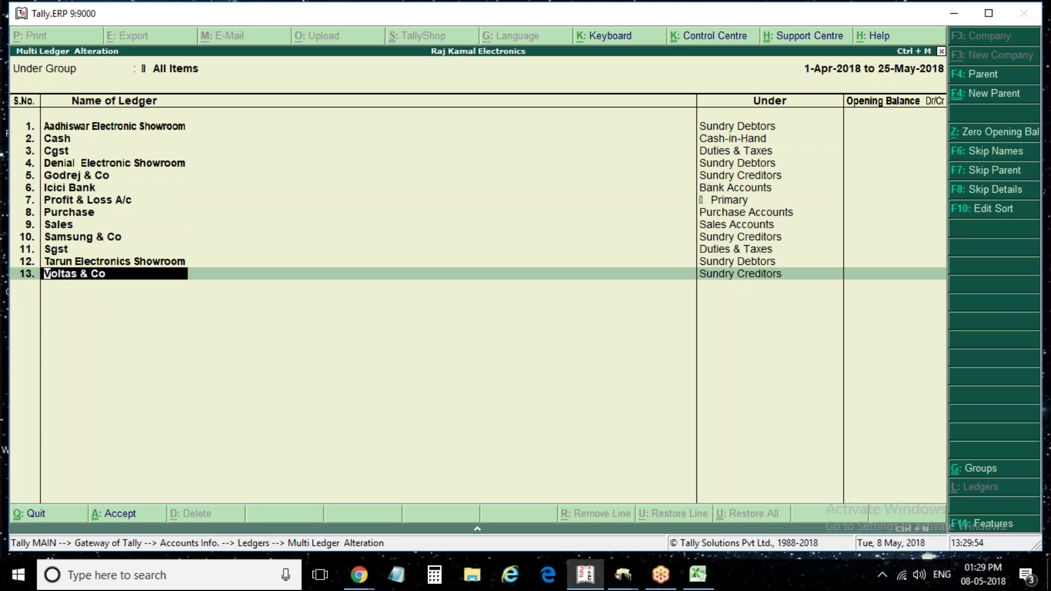
key("Up")
key("Up")
key("Up")
key("Up")
key("Up")
key("Up")
key("Up")
key("Up")
key("Up")
key("Up")
key("Up")
key("Up")
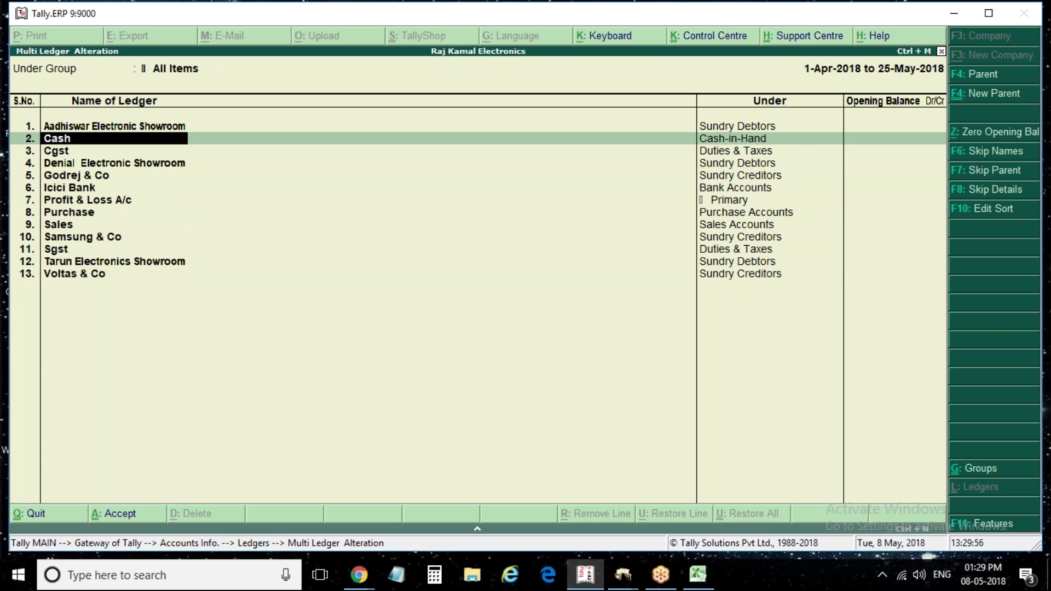
Return to the Gateway of Tally and open Accounting Vouchers
key("Escape")
key("Escape")
key("Escape")
key("Escape")
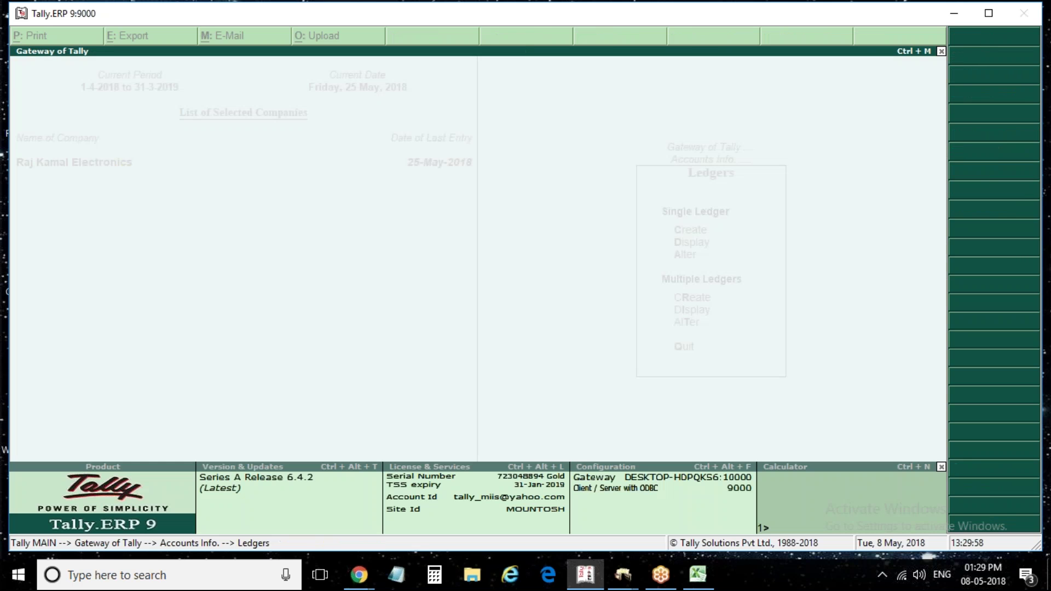
key("Down")
key("Down")
key("Down")
key("Up")
key("Return")
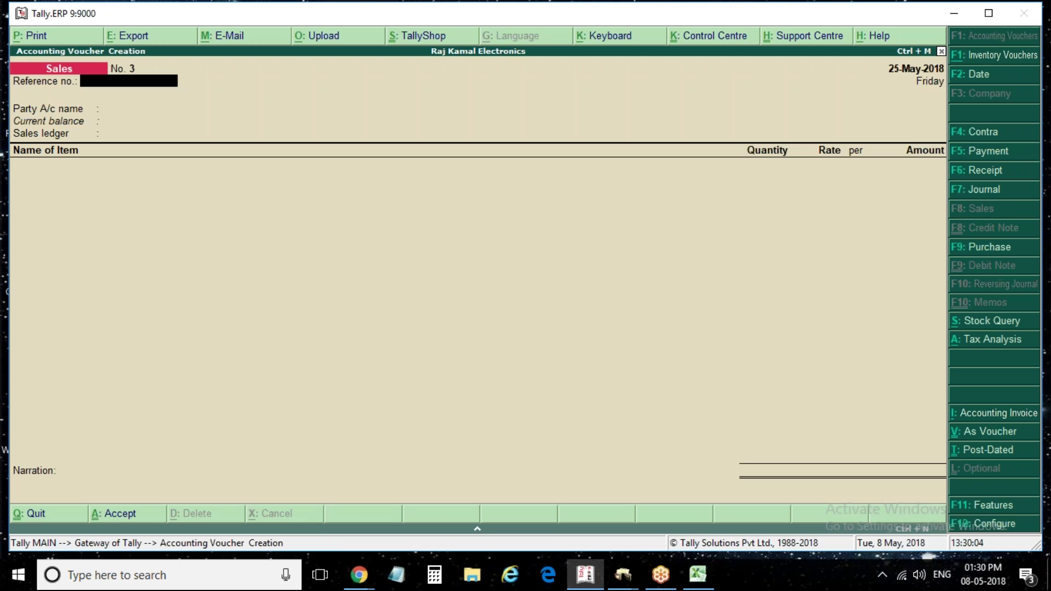
Switch to a Purchase voucher with supplier invoice 3, voucher and invoice dated 3-May-2018
left_click(994, 249)
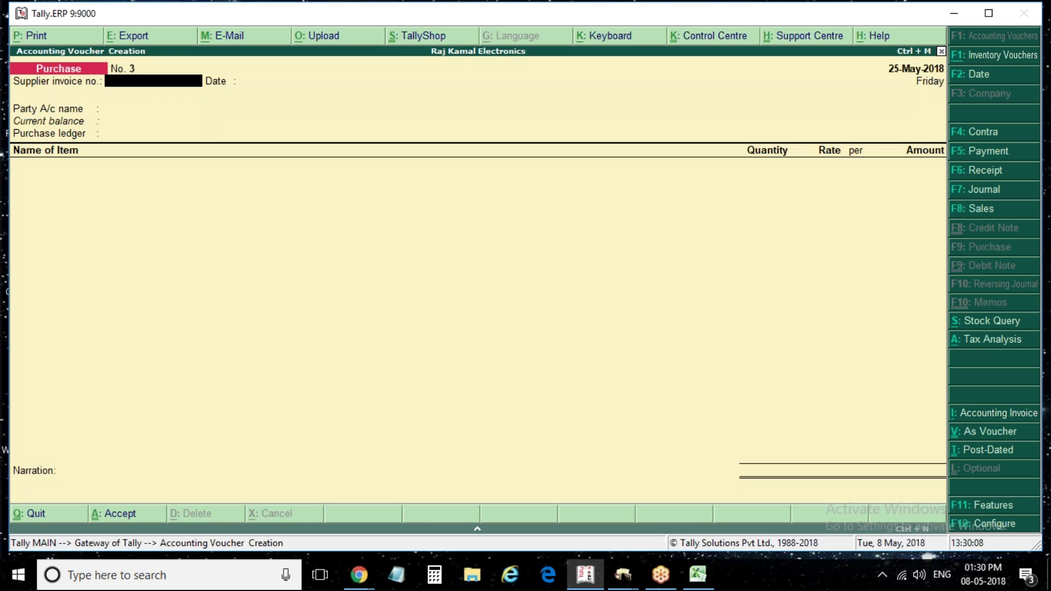
type("3")
key("Return")
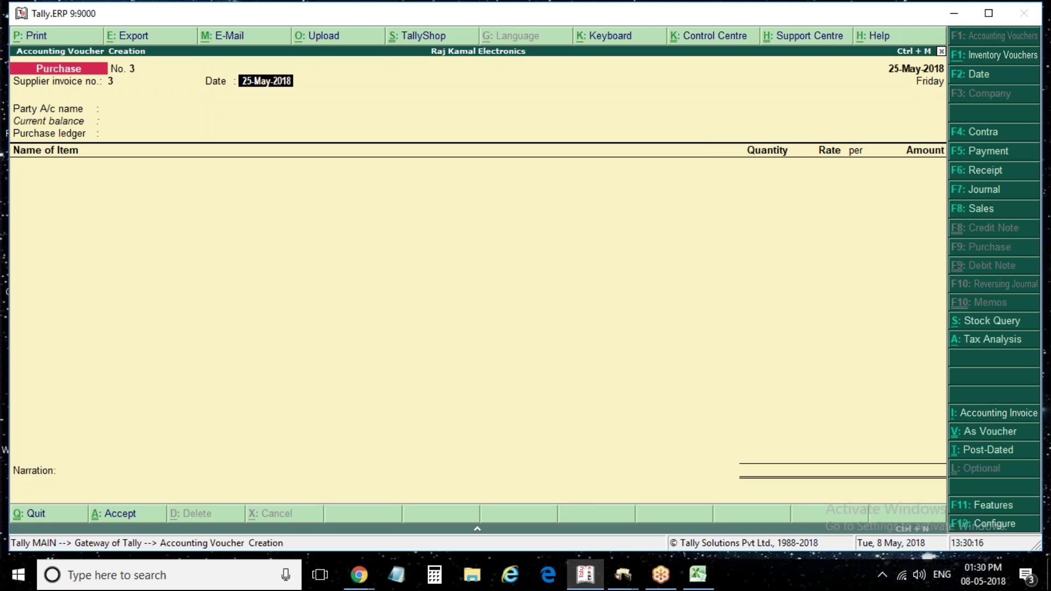
type("2")
key("BackSpace")
type("may")
key("F2")
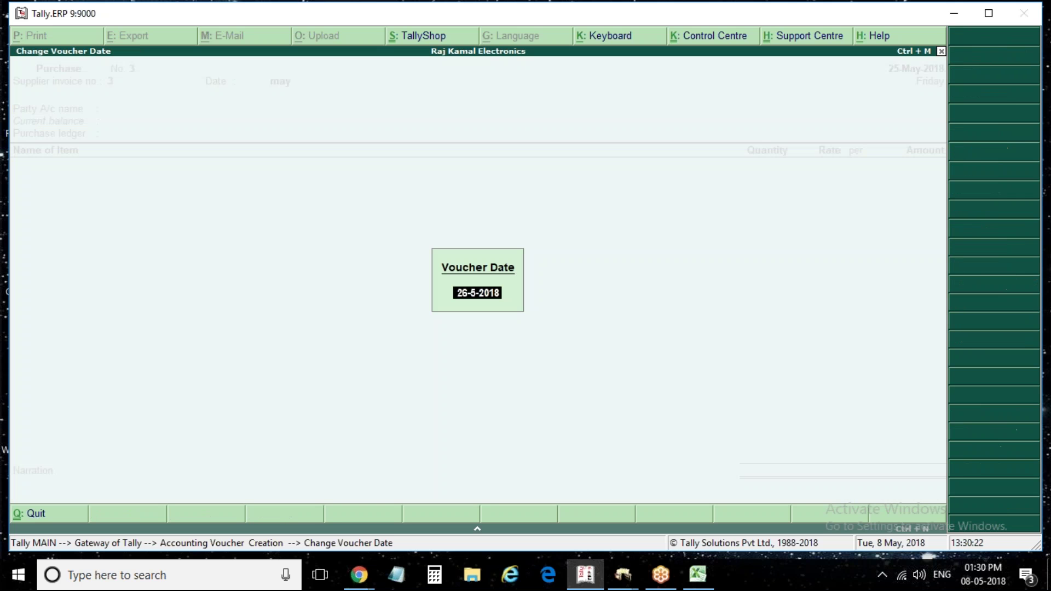
type("3-may")
key("Return")
type("3-may")
key("Return")
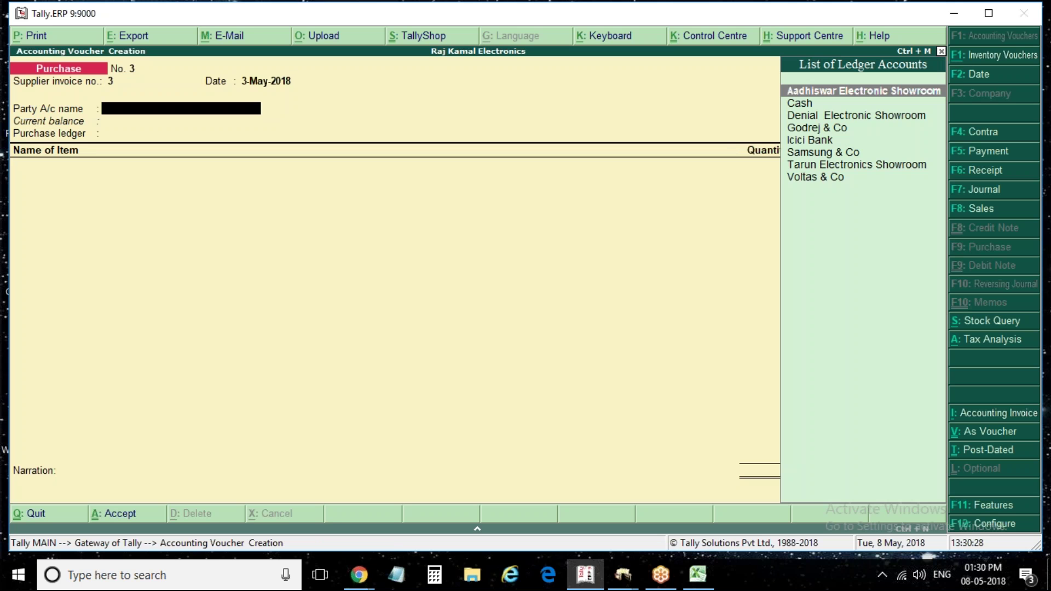
Select Godrej & Co as the party and Purchase as the purchase ledger
key("Down")
key("Down")
key("Down")
key("Down")
key("Down")
key("Up")
key("Up")
key("Up")
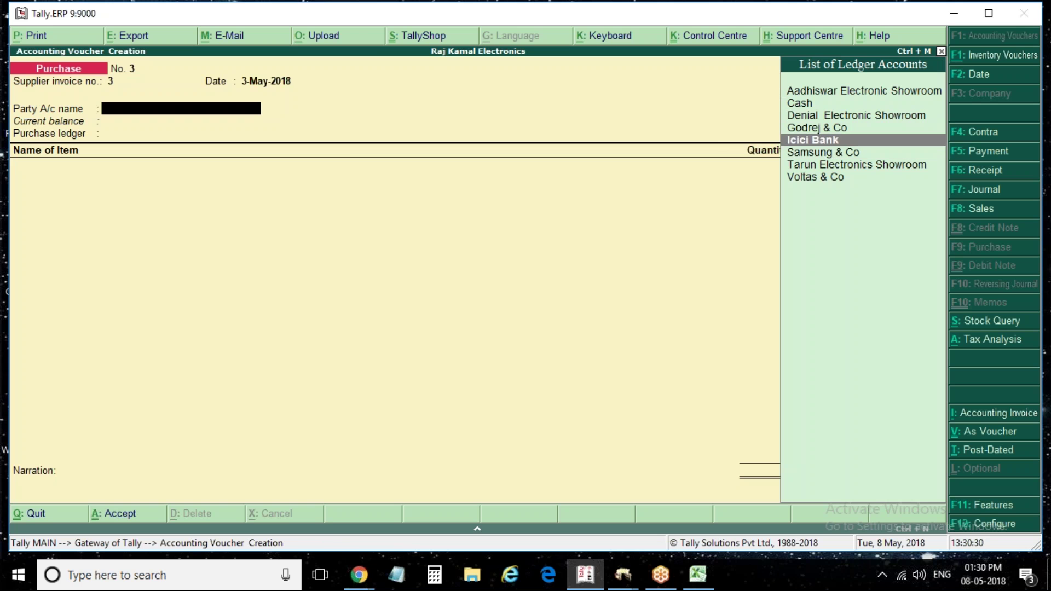
key("Down")
key("Return")
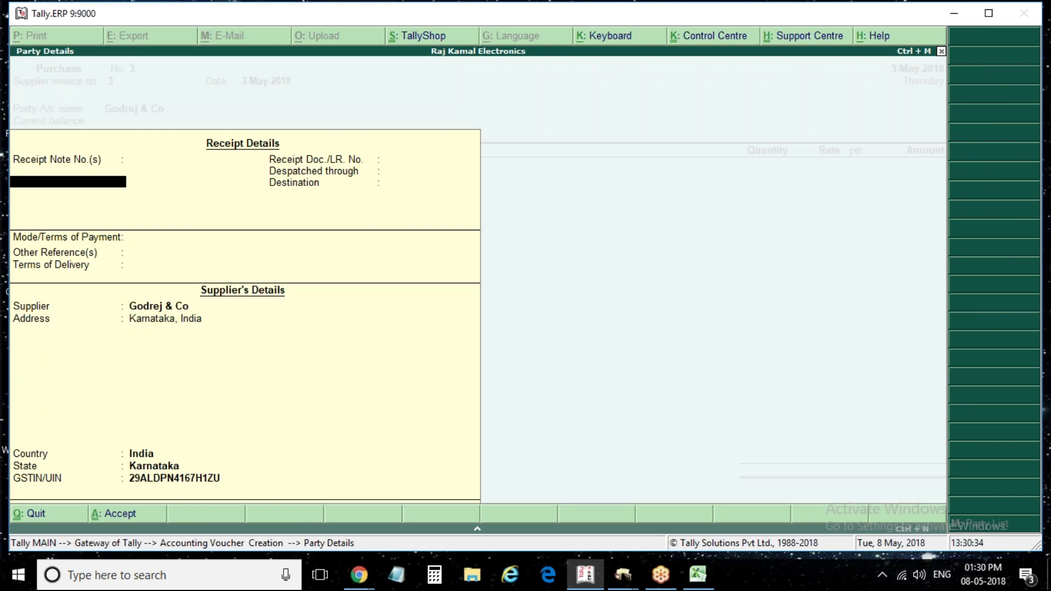
key("ctrl+a")
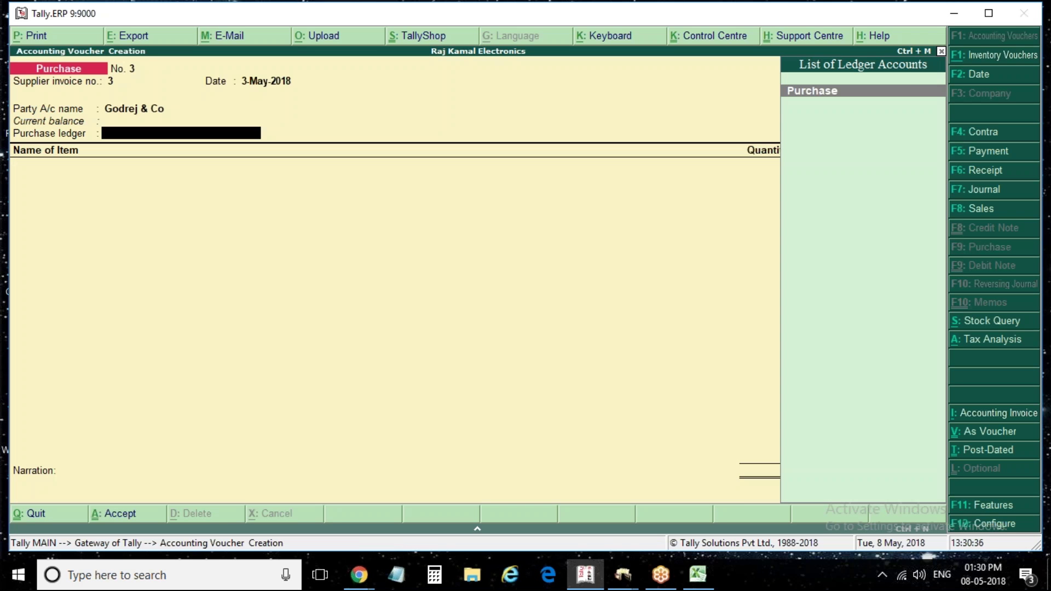
key("Return")
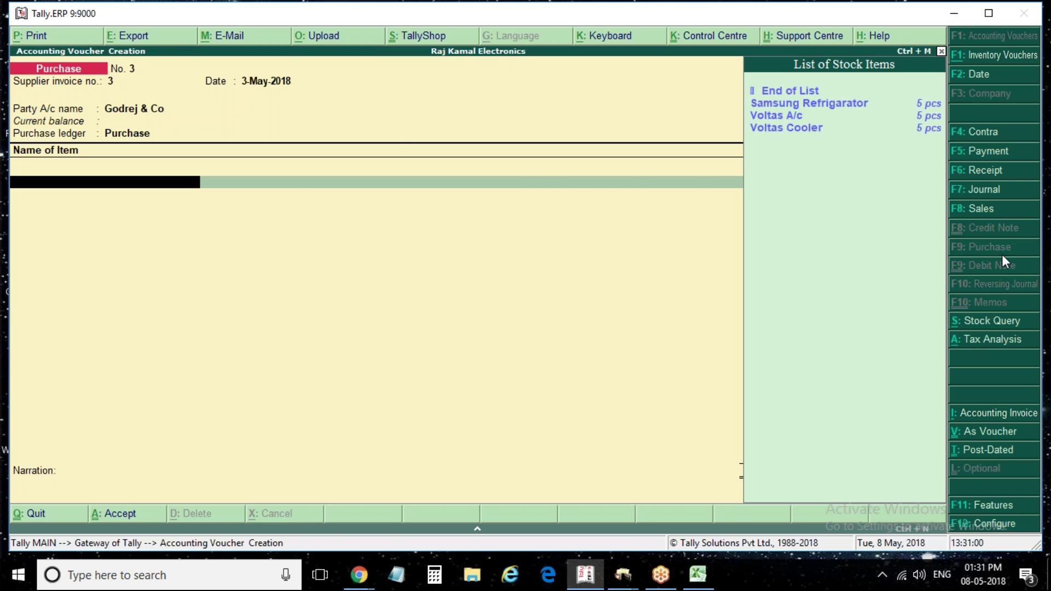
Create stock item 'Godrej Washing Machine' in pcs with GST details enabled
key("alt+c")
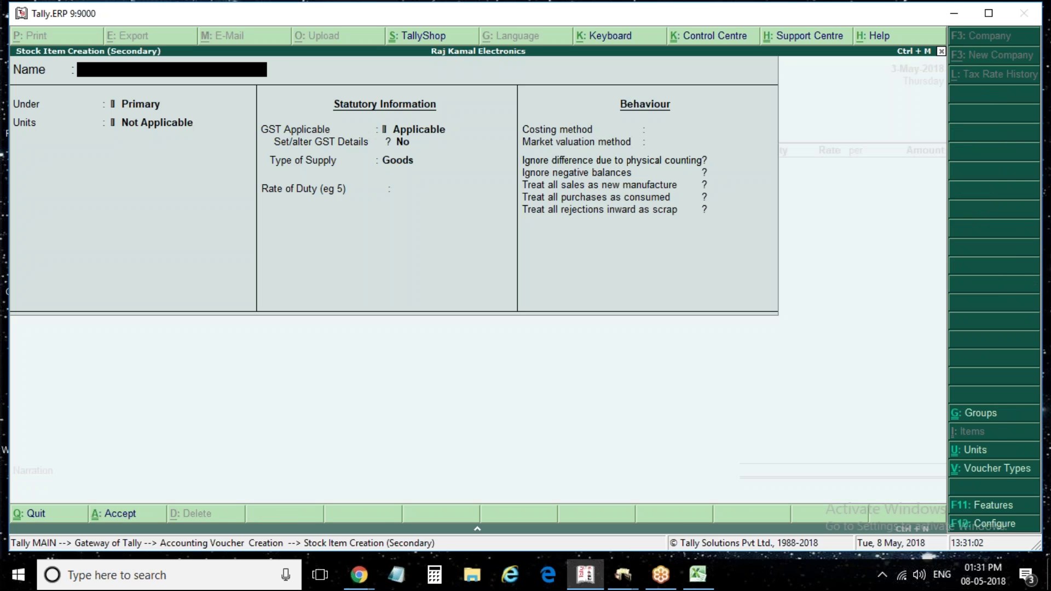
type("Godrej Washing Machine")
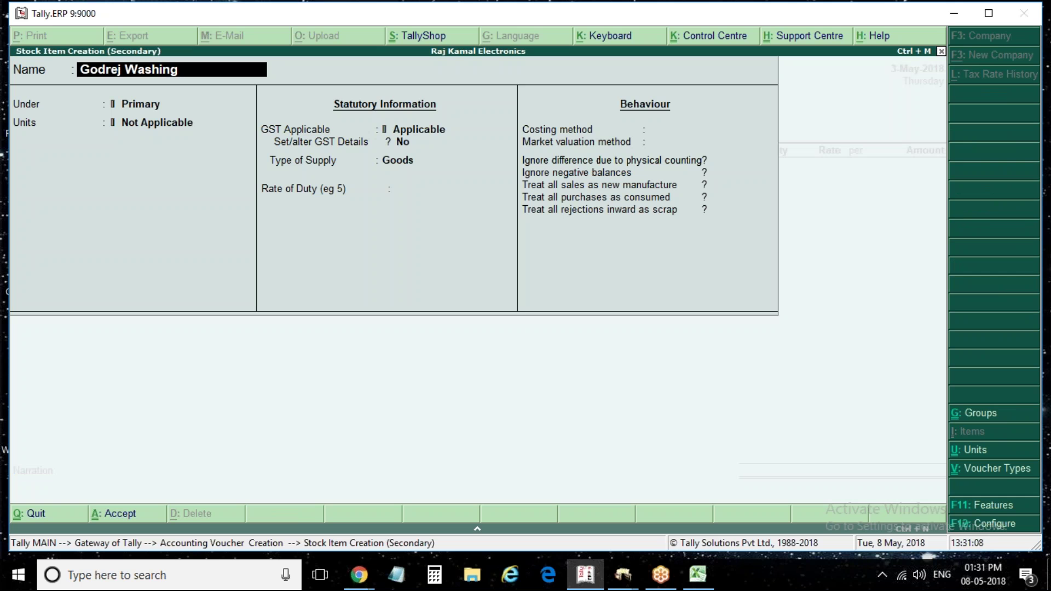
key("Return")
key("Return")
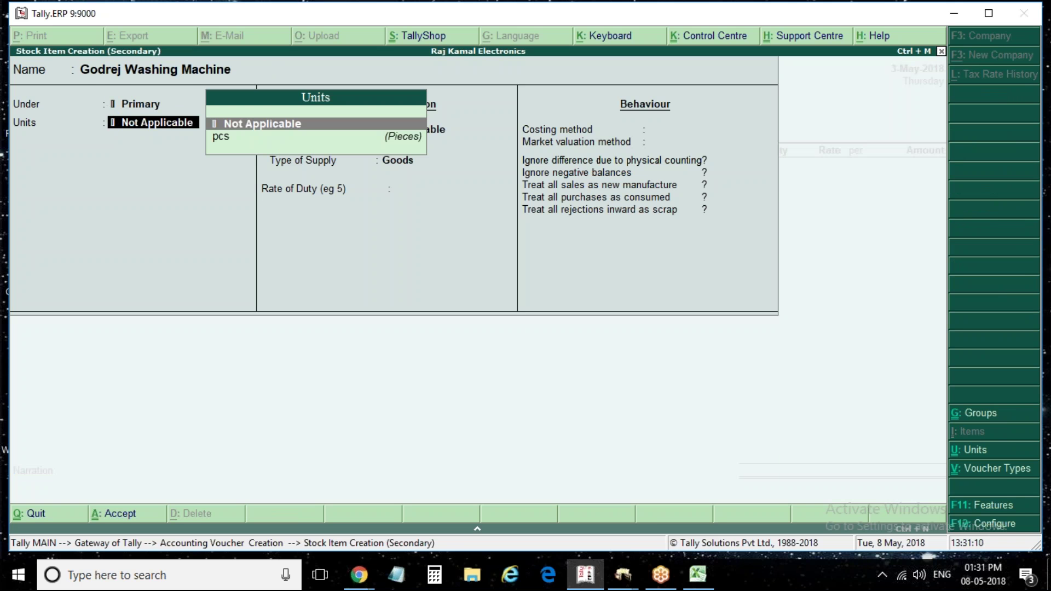
key("Down")
key("Return")
key("Return")
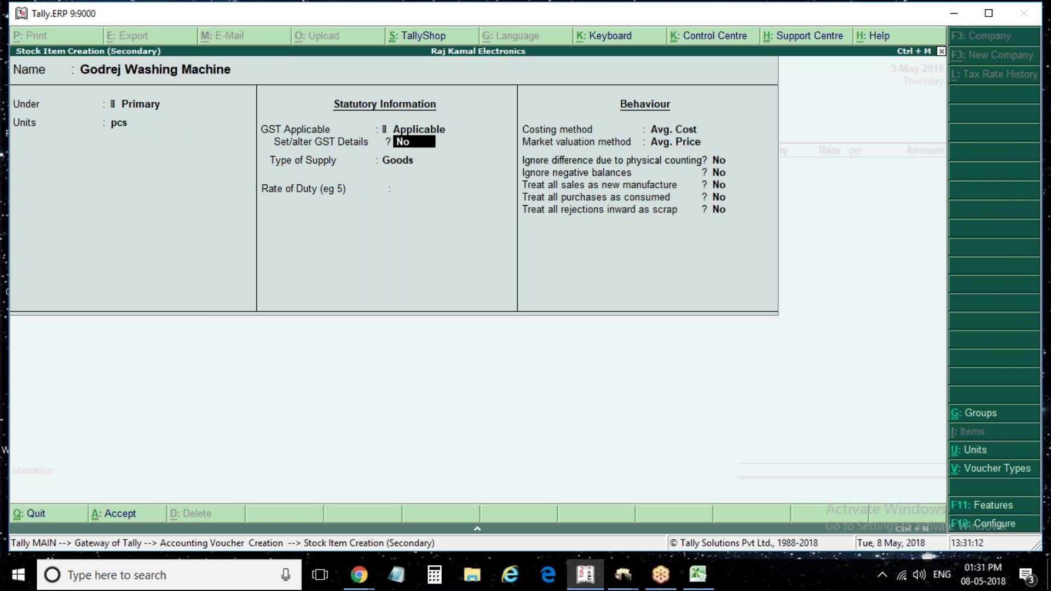
key("y")
Give the item description 'Washing Machine', HSN 765432, Taxable status and 5% GST
key("Return")
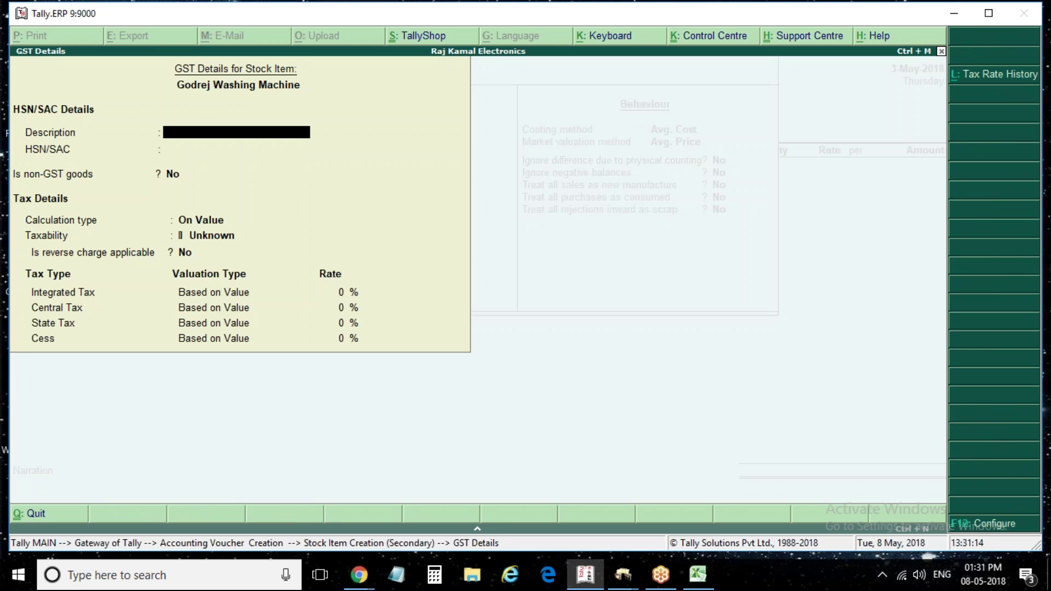
type("A")
key("BackSpace")
type("Washing Machine")
key("Return")
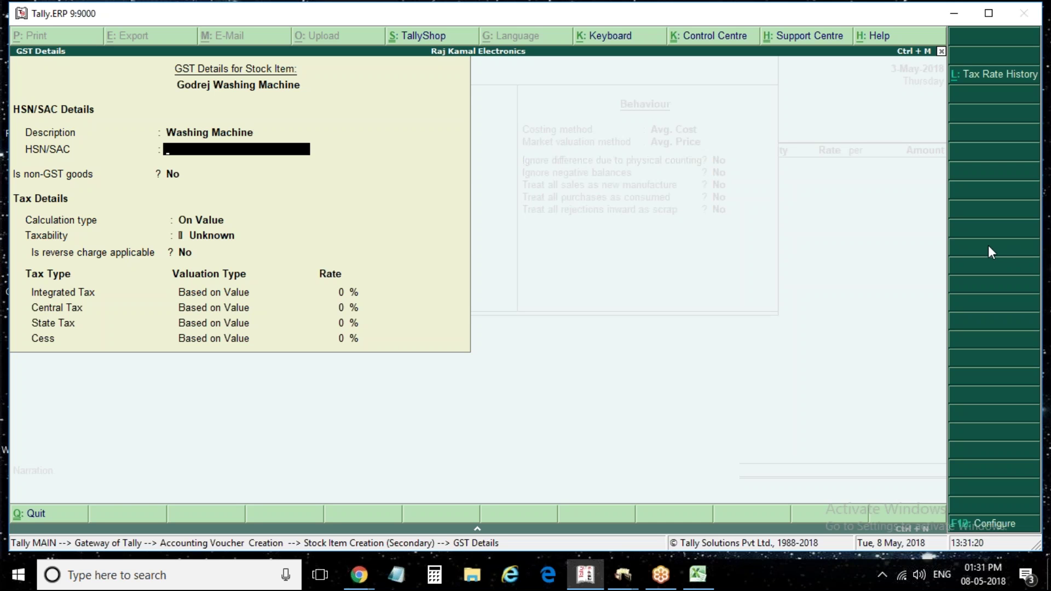
type("765432")
key("Return")
key("Return")
key("Return")
type("T")
key("Return")
key("Return")
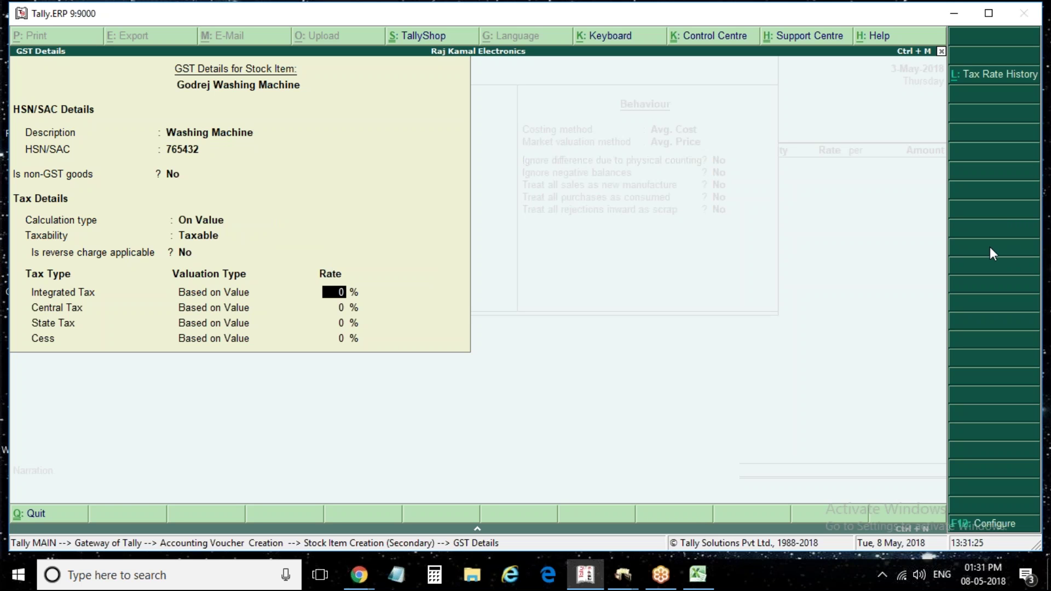
type("5")
key("Return")
key("Return")
key("Return")
key("Return")
key("Return")
key("Return")
key("Return")
key("Return")
key("Return")
key("Return")
key("Return")
key("Return")
key("Return")
key("Return")
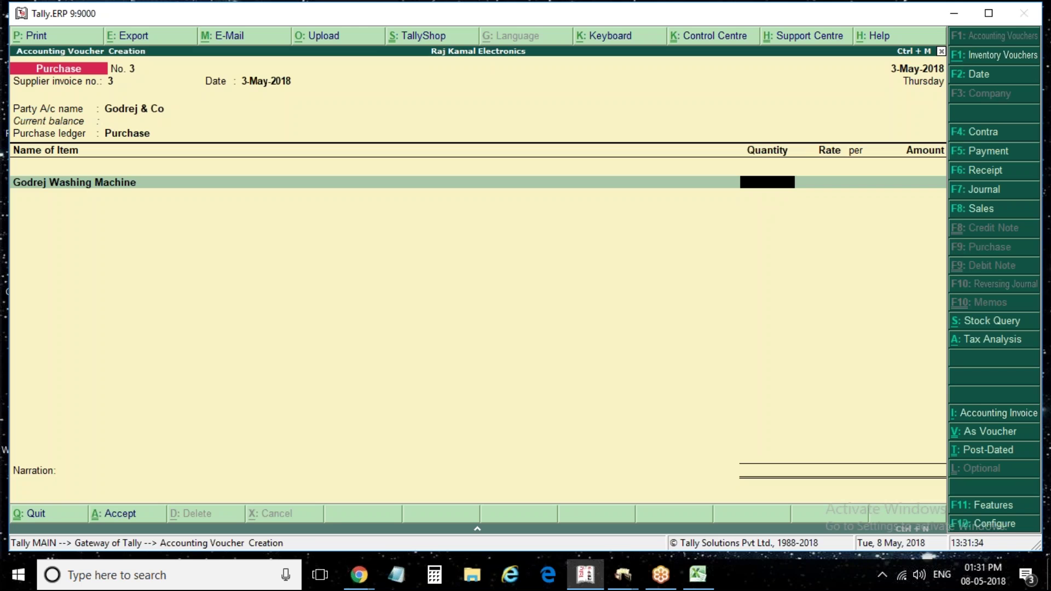
Enter 100 pcs of Godrej Washing Machine at a rate of 12,000, correcting a mistyped 7000
type("100")
key("Return")
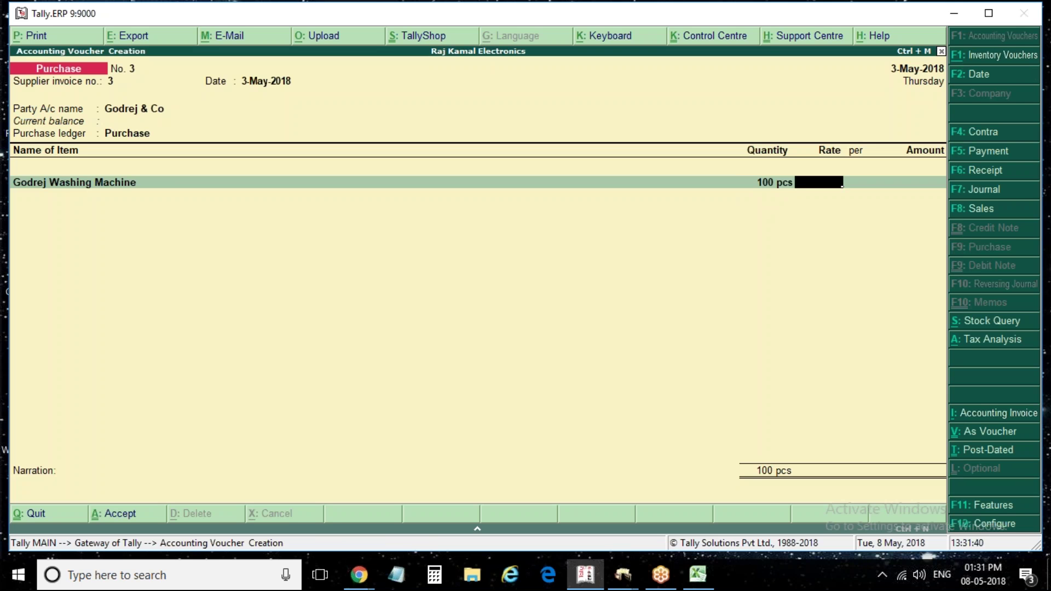
type("7000")
key("BackSpace")
key("BackSpace")
key("BackSpace")
key("BackSpace")
type("12000")
key("Return")
key("Return")
key("Return")
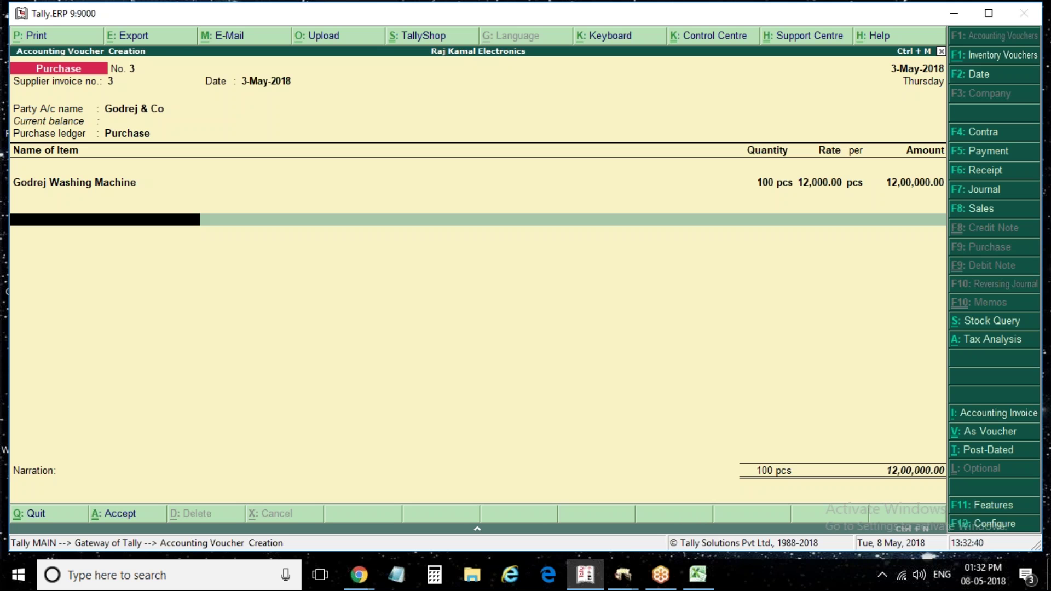
Add Cgst and Sgst rows under the Godrej Washing Machine line, then view the 60,000 tax analysis
type("Cgs")
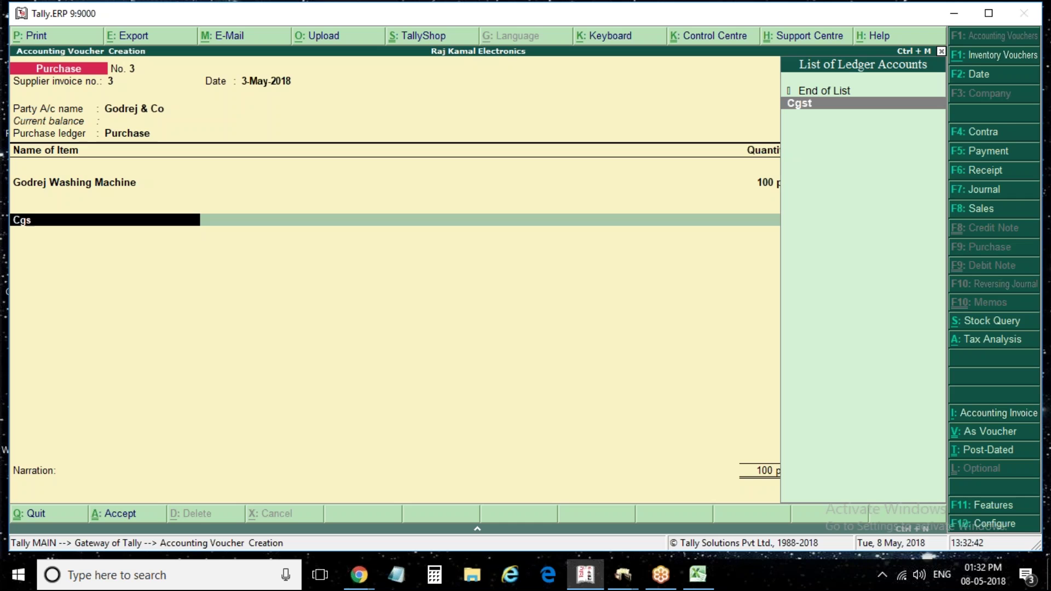
key("Return")
key("Return")
type("sgst")
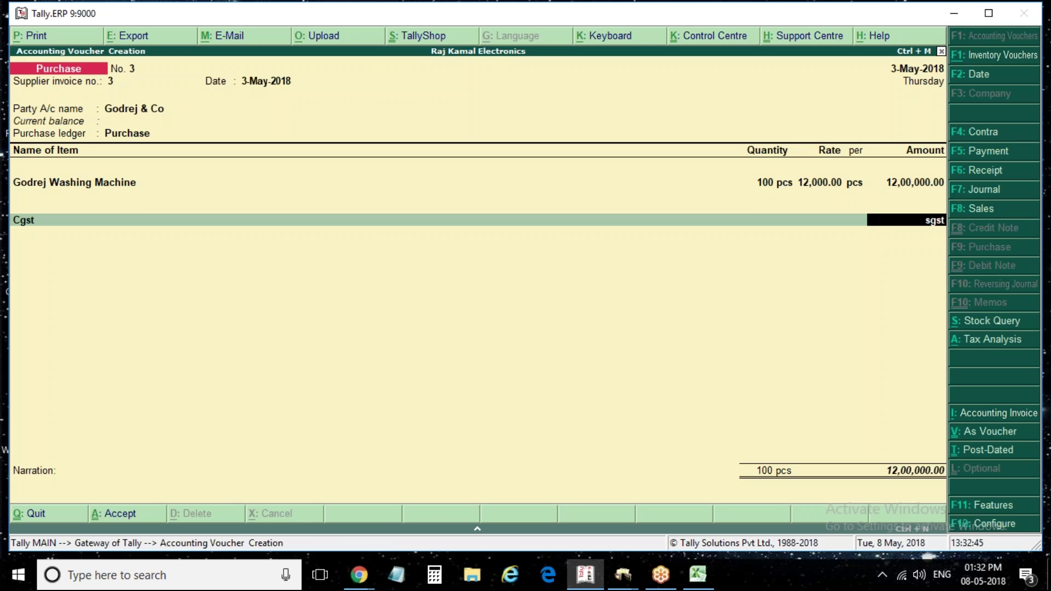
key("BackSpace")
key("BackSpace")
key("BackSpace")
key("BackSpace")
key("Return")
type("sgst")
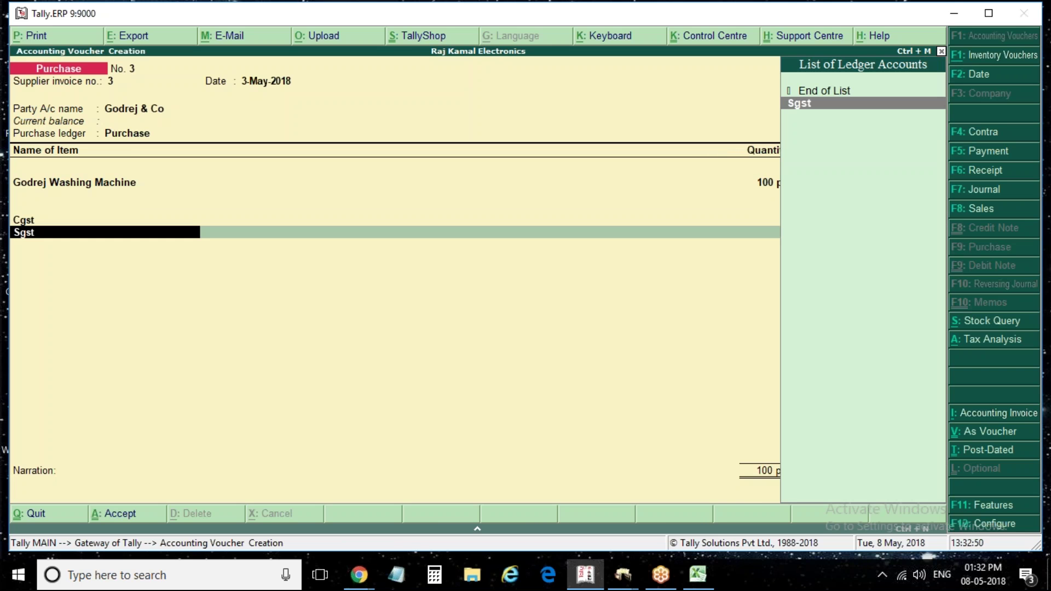
key("Return")
key("Return")
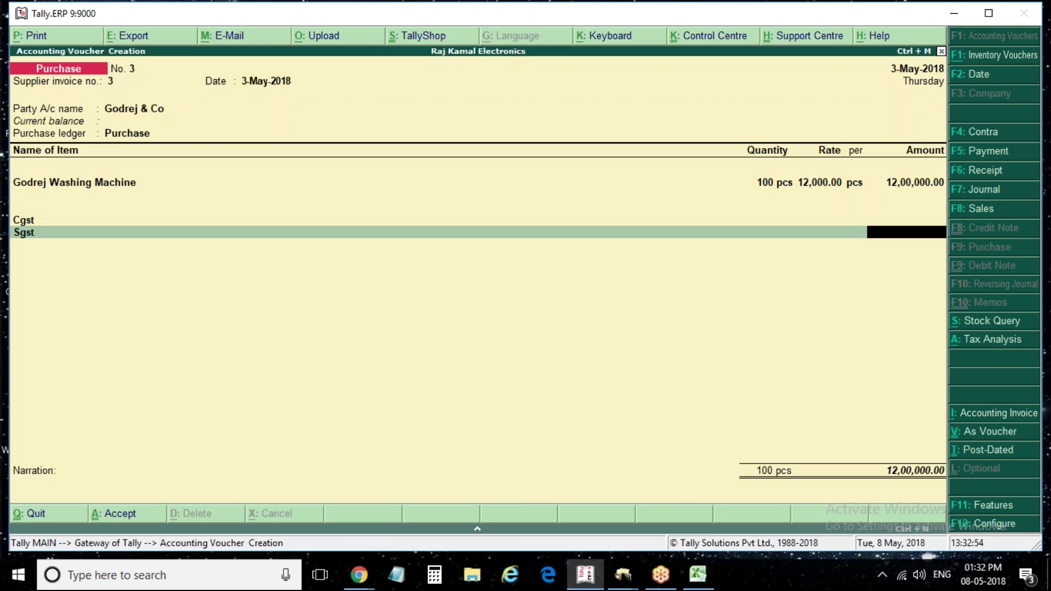
key("ctrl+alt+a")
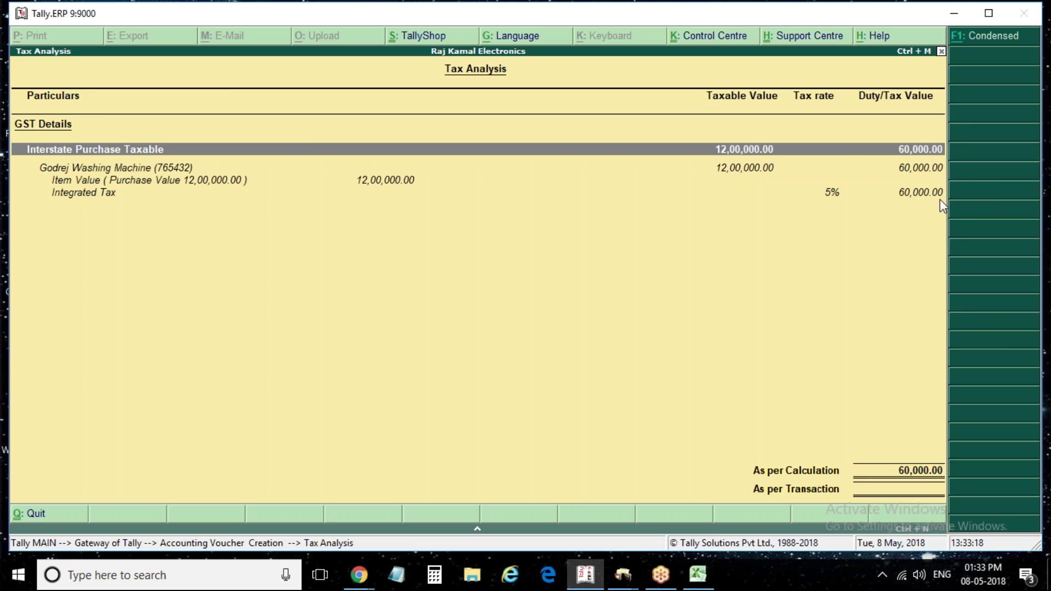
Close the Tax Analysis and move back up to the Cgst ledger row
key("Escape")
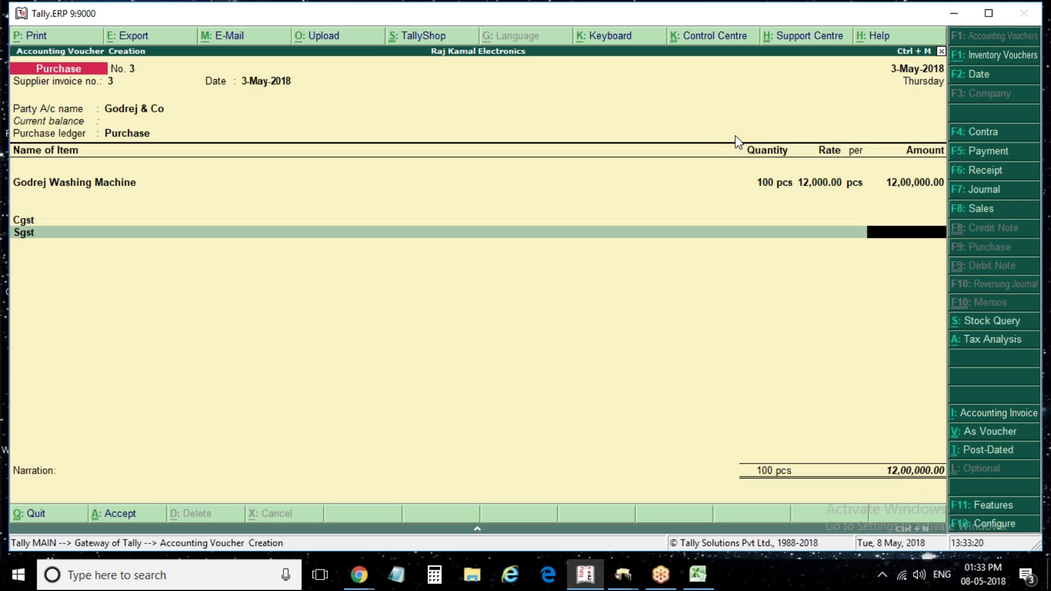
key("BackSpace")
key("BackSpace")
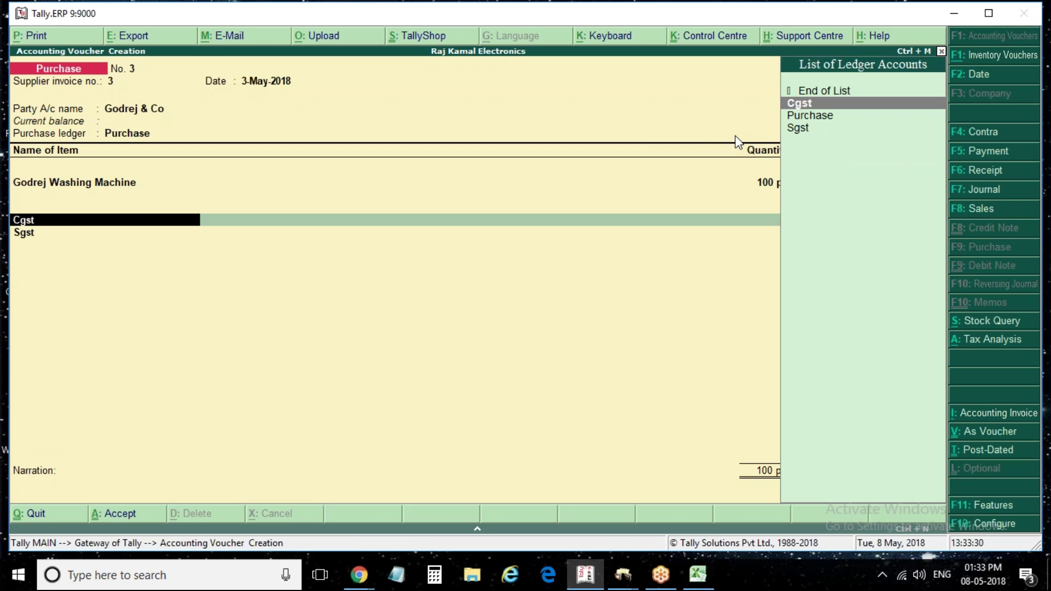
Create a new ledger named Igst under the Duties & Taxes group
key("alt+c")
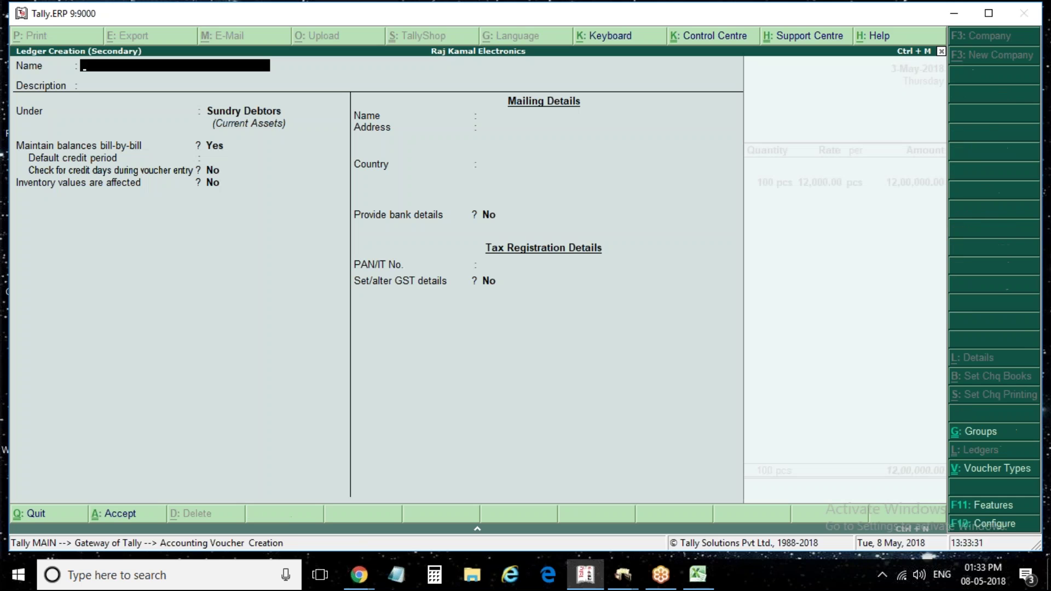
type("lgd")
key("BackSpace")
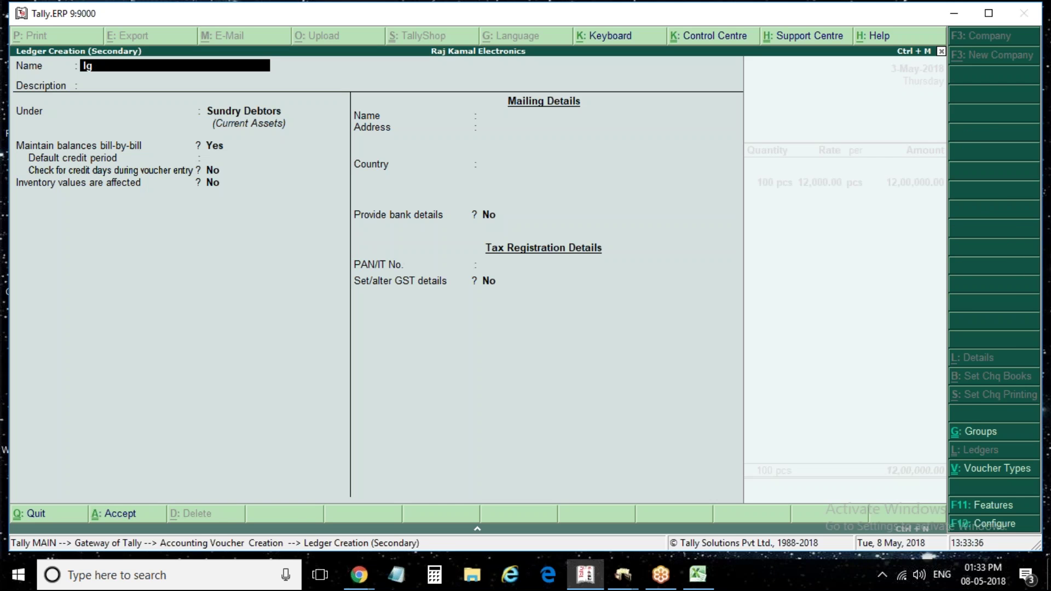
type("st")
key("Return")
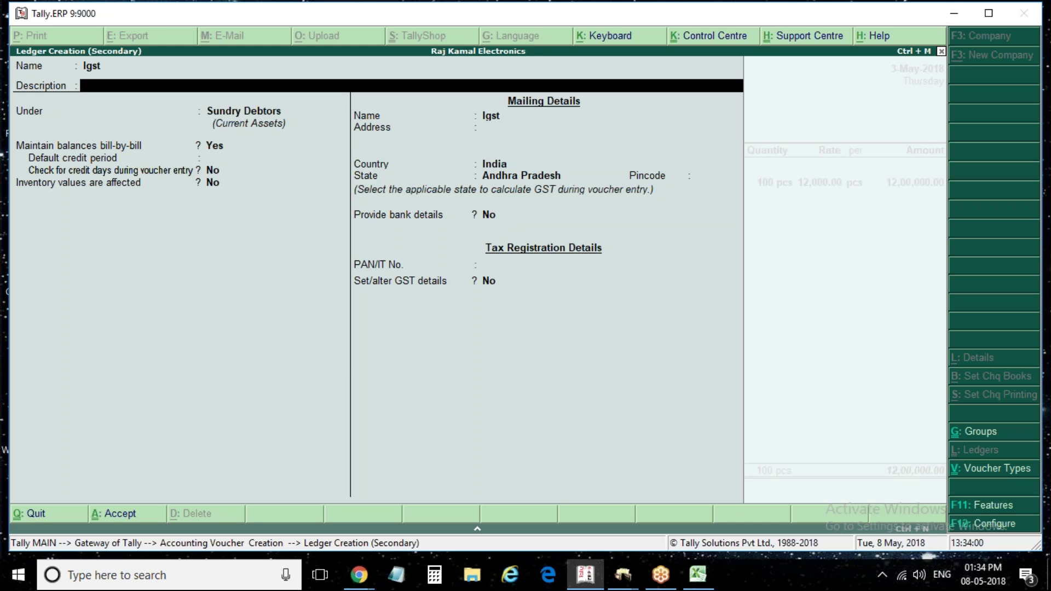
key("Return")
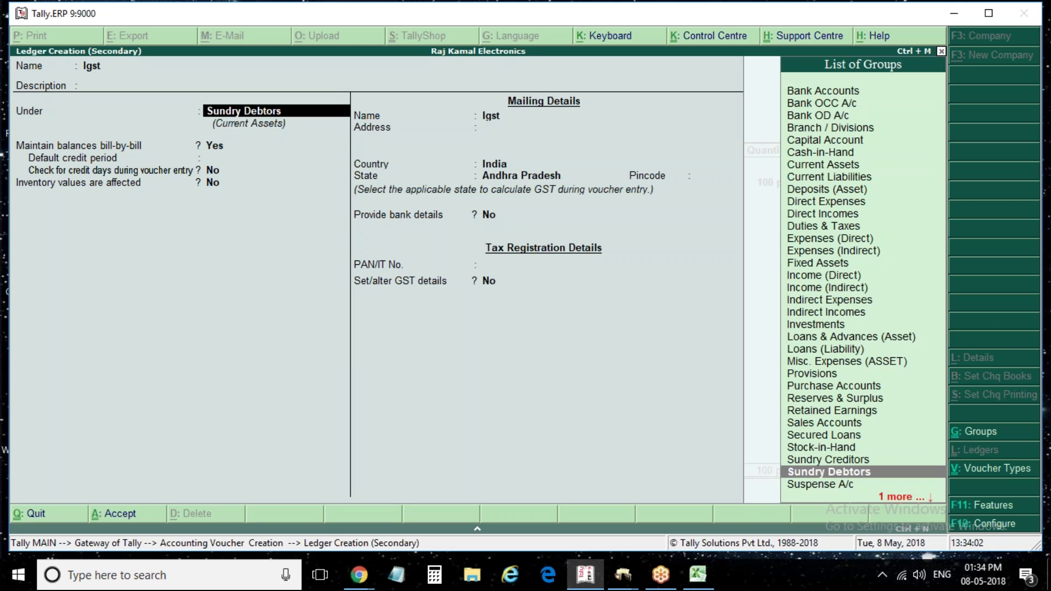
type("D")
key("Down")
key("Down")
key("Down")
key("Down")
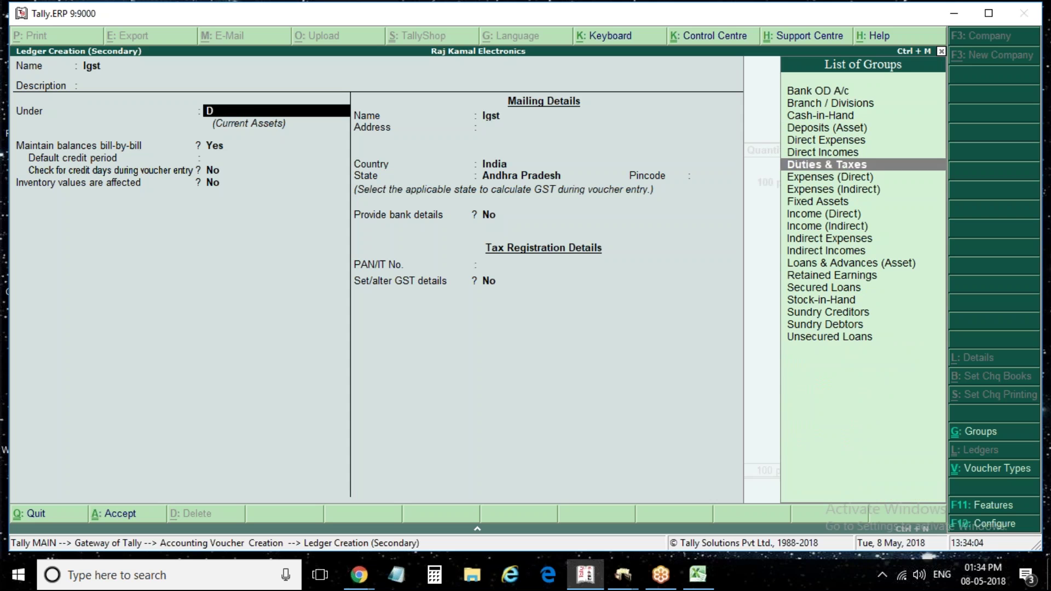
key("Up")
key("Return")
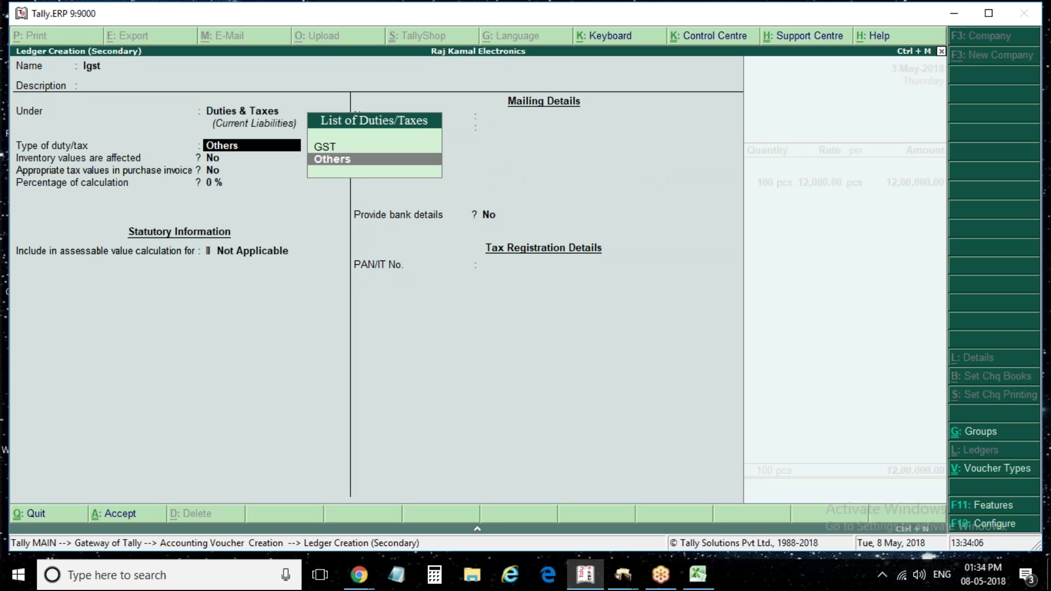
Set the Igst ledger's duty type to GST and tax type to Integrated Tax, then save it
key("Up")
key("Return")
key("Down")
key("Down")
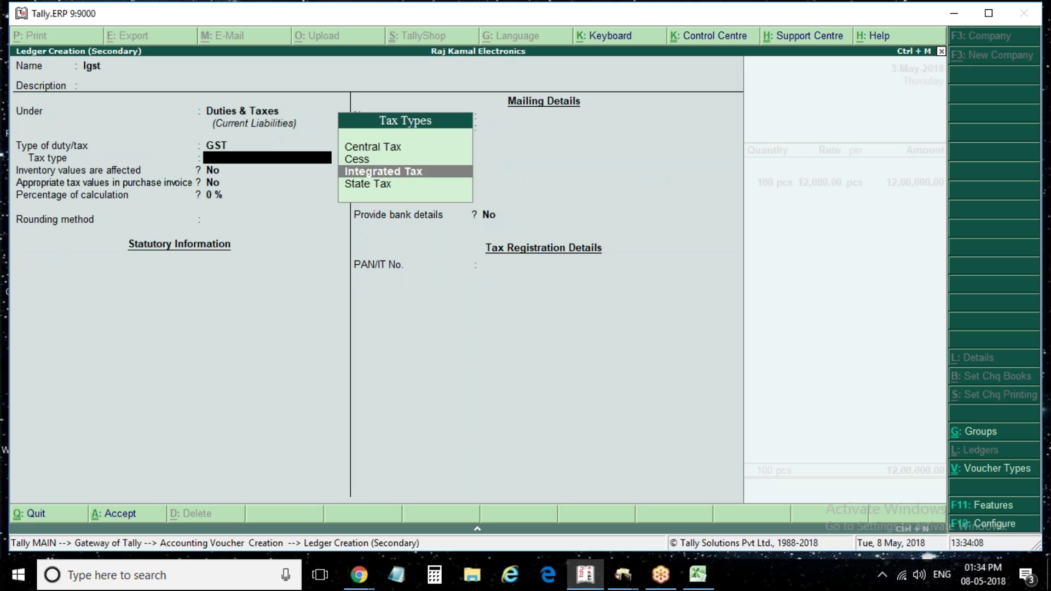
key("Return")
key("Return")
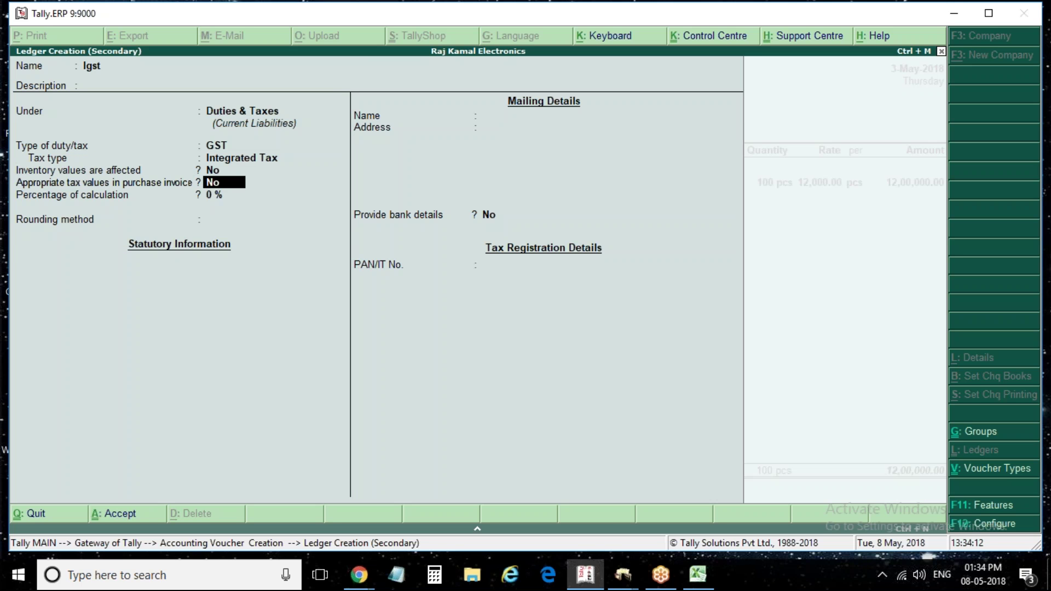
key("BackSpace")
key("BackSpace")
key("Return")
key("Return")
key("Return")
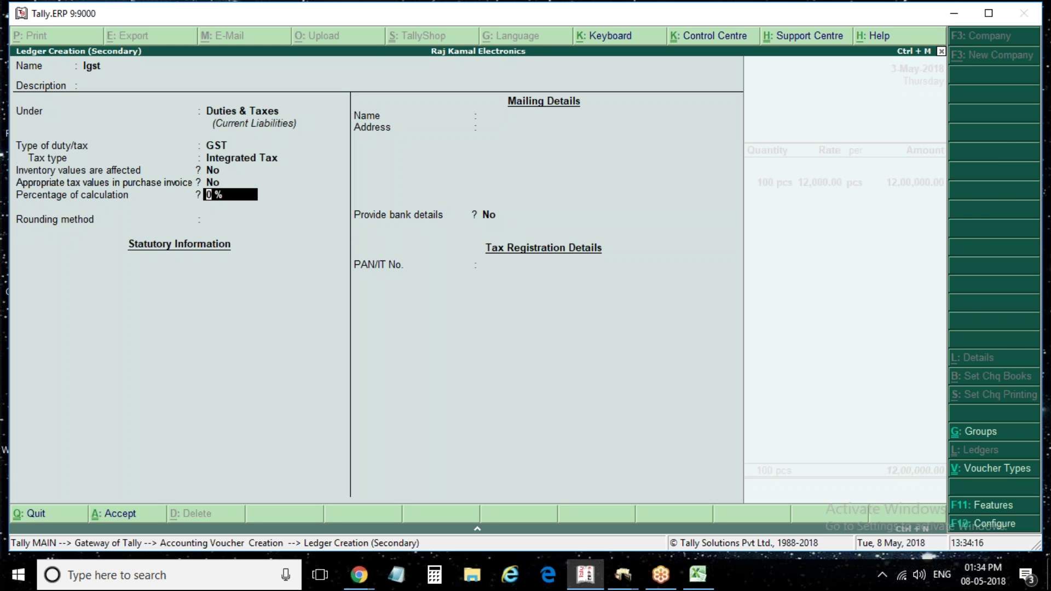
key("ctrl+a")
key("Return")
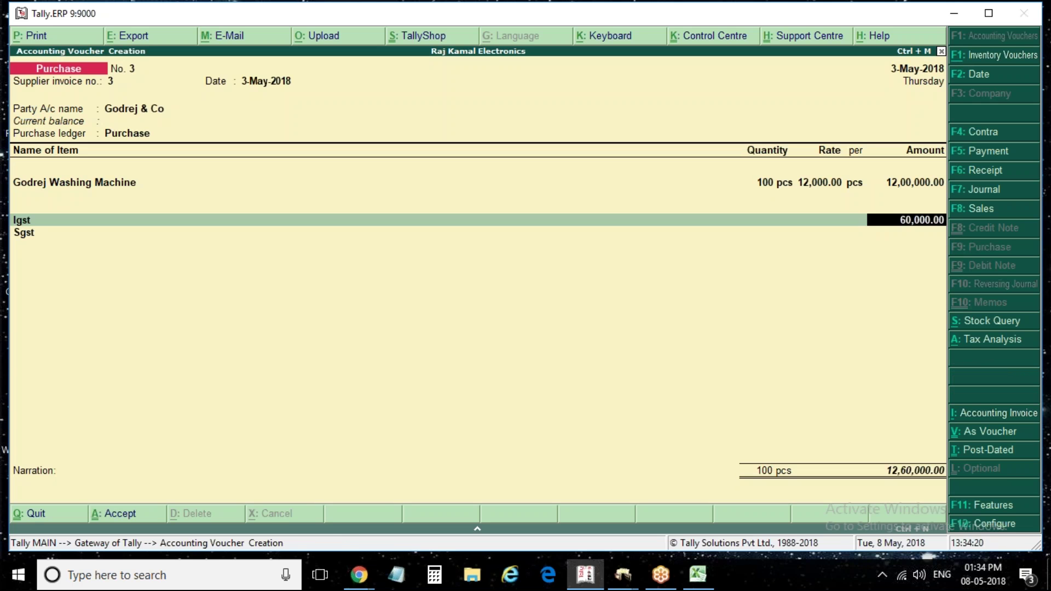
Review the voucher's tax analysis in Detailed view
key("alt+a")
key("alt+F1")
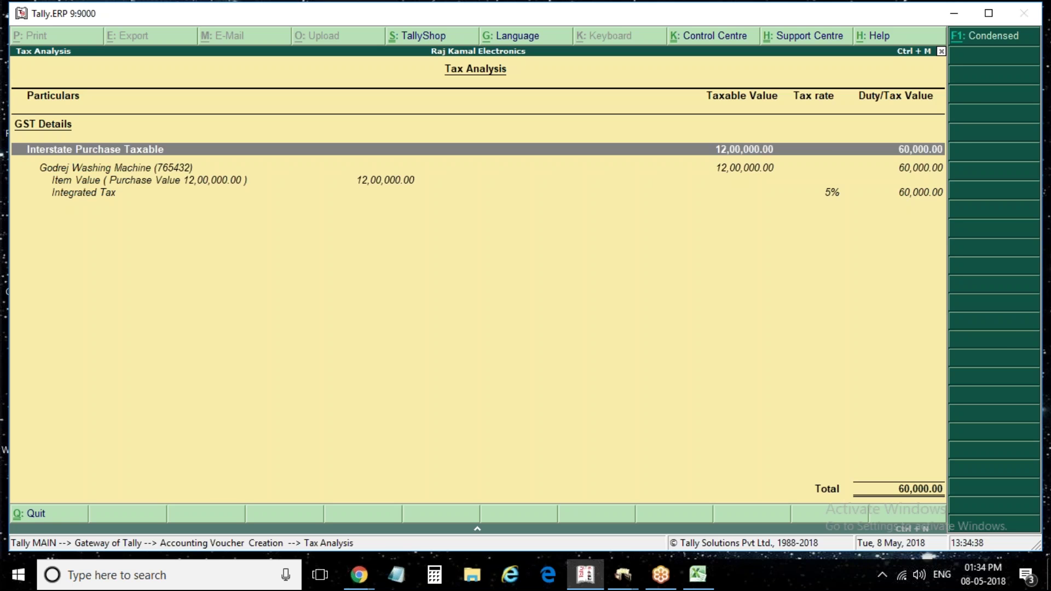
key("Escape")
Preview the voucher print, then quit voucher entry to the Gateway of Tally
key("alt+p")
key("Return")
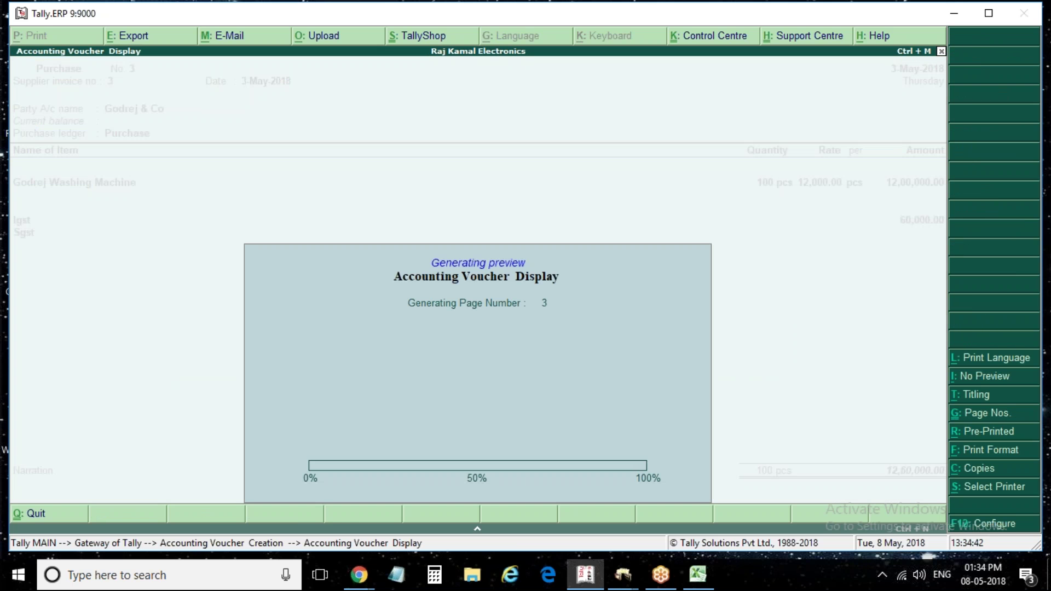
key("alt+z")
key("Escape")
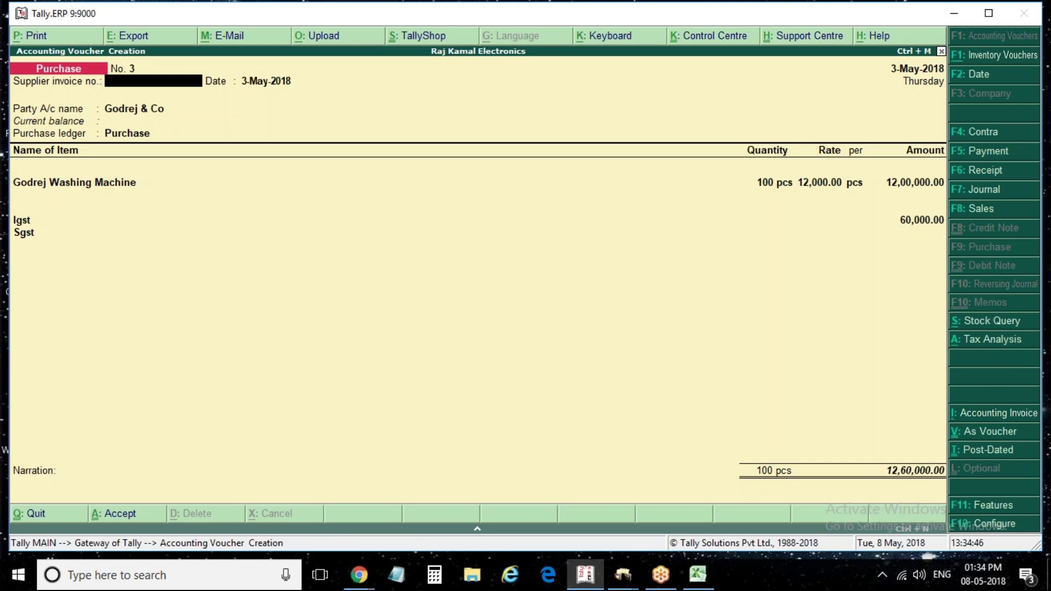
key("Escape")
key("y")
key("Escape")
key("Escape")
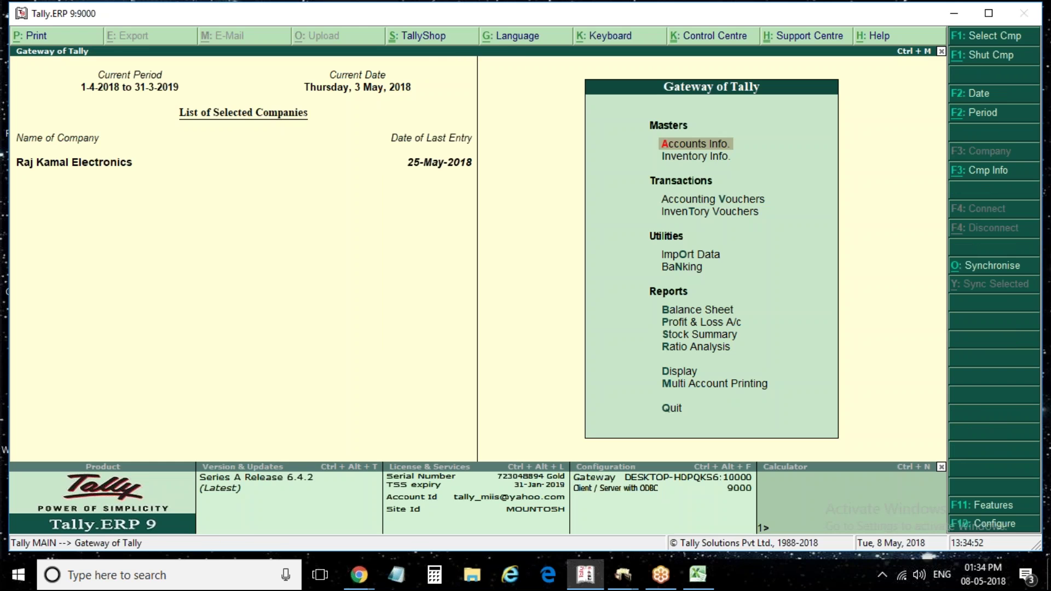
Start a Sales voucher with reference 3, dated 5-May-2018
key("Down")
key("Down")
key("Return")
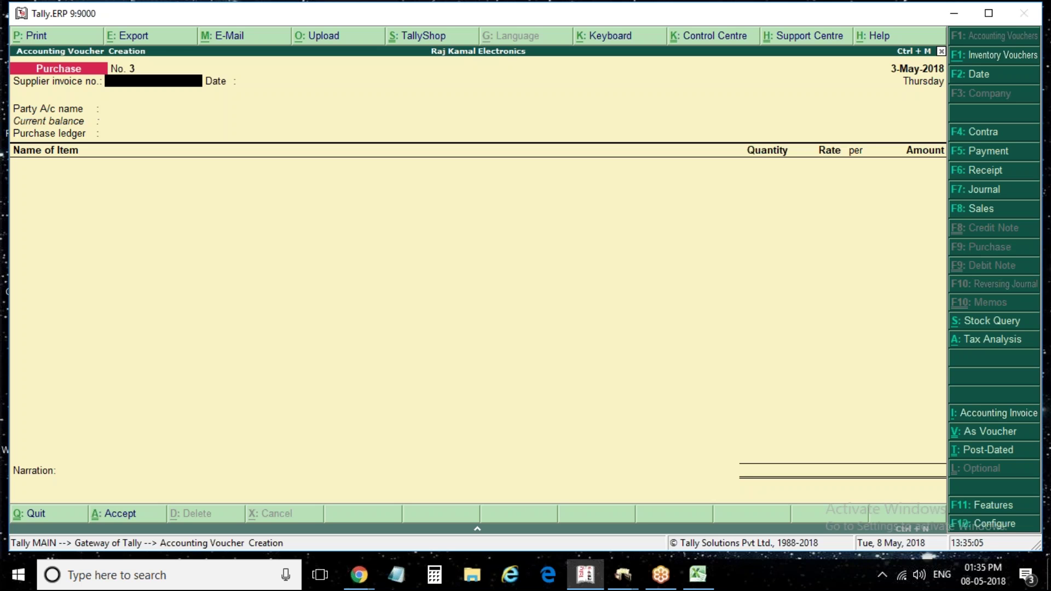
key("F8")
type("3")
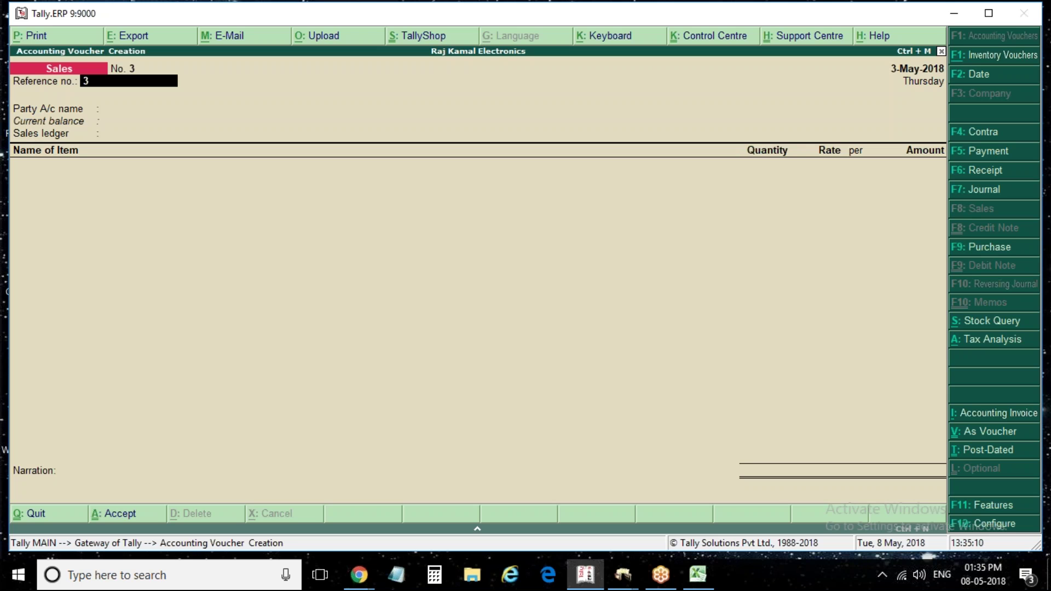
key("F2")
type("5/5")
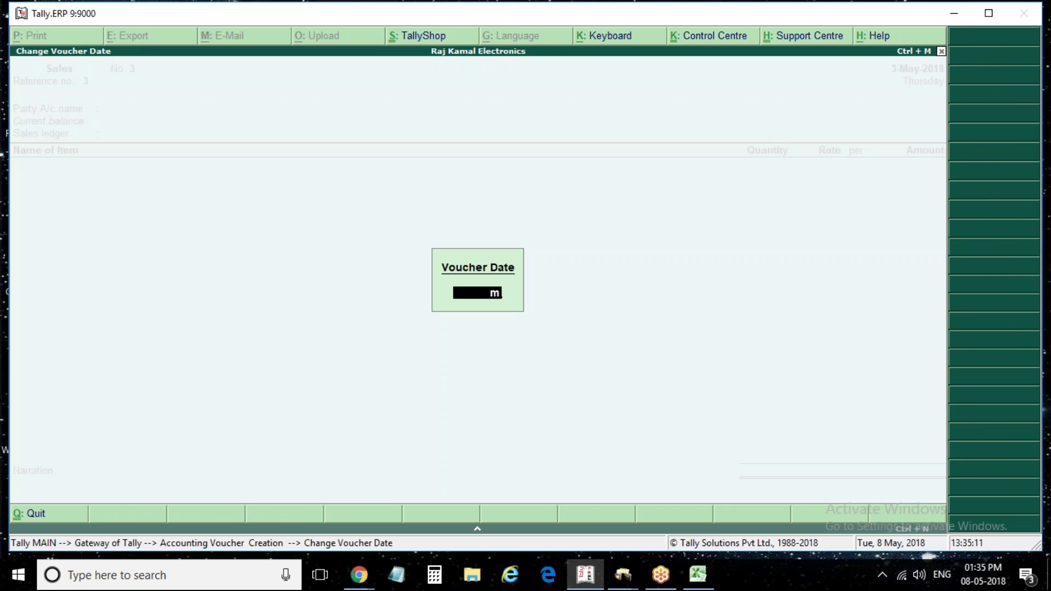
key("Escape")
type("5ma")
key("Return")
key("BackSpace")
Enter reference 3, Aadhiswar Electronic Showroom as party and Sales as the sales ledger
type("3")
key("Return")
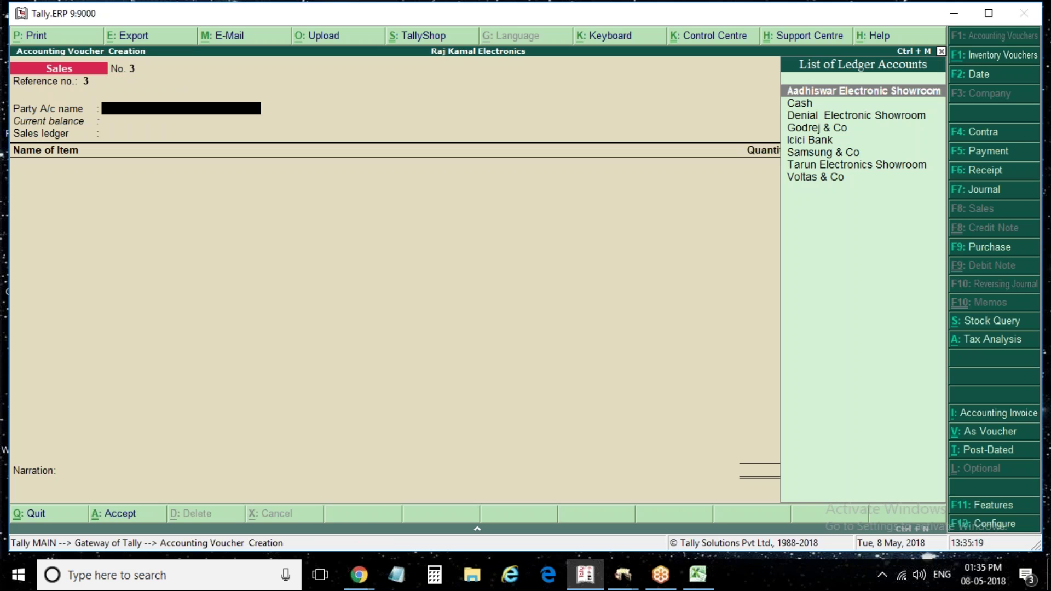
key("Return")
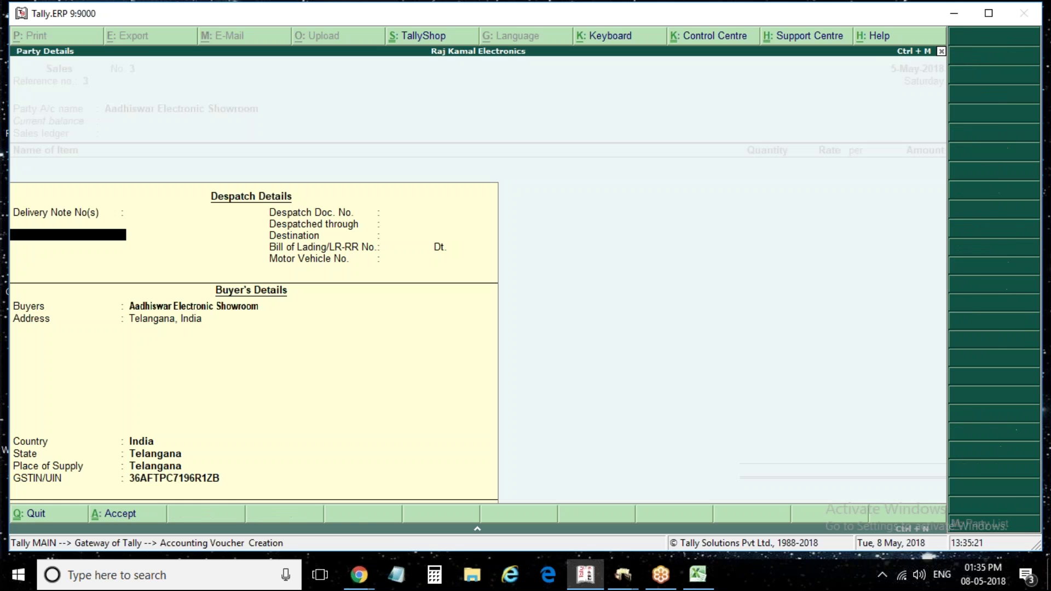
key("ctrl+a")
key("Return")
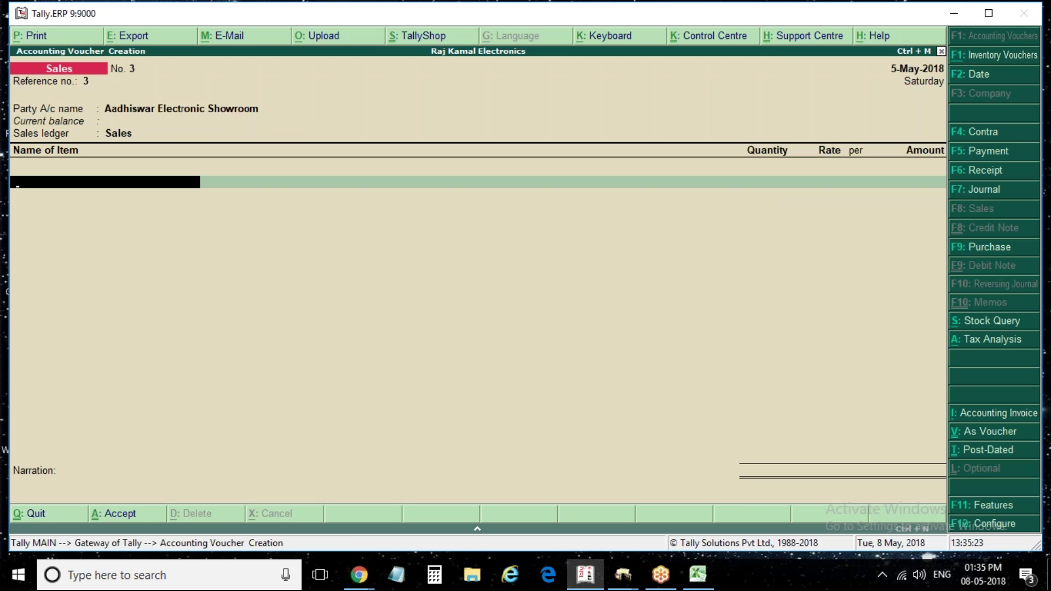
Add 5 Samsung Refrigarator units as the first stock line
key("Down")
key("Down")
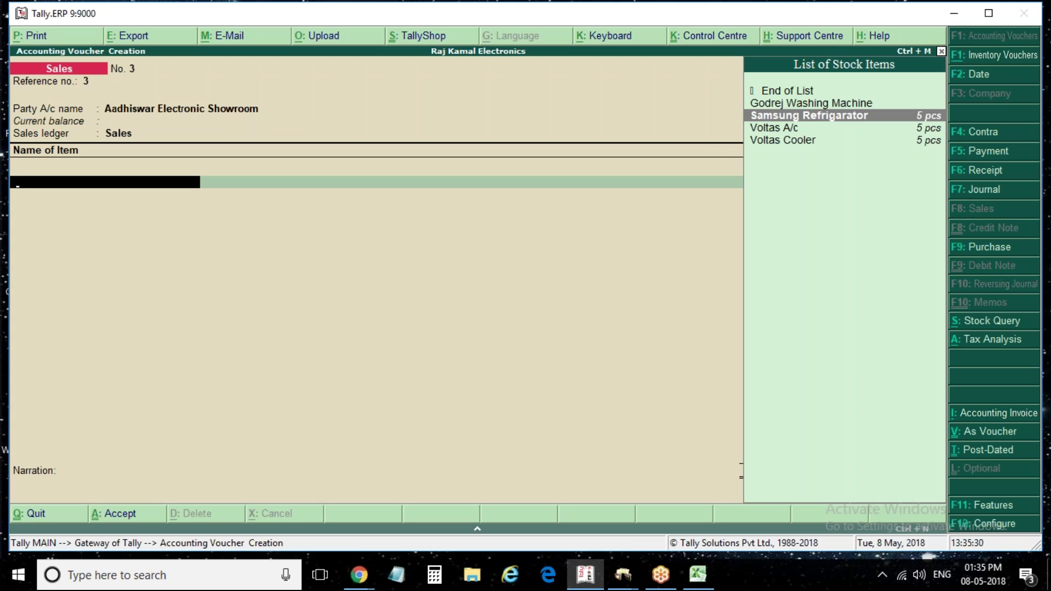
key("Return")
key("Return")
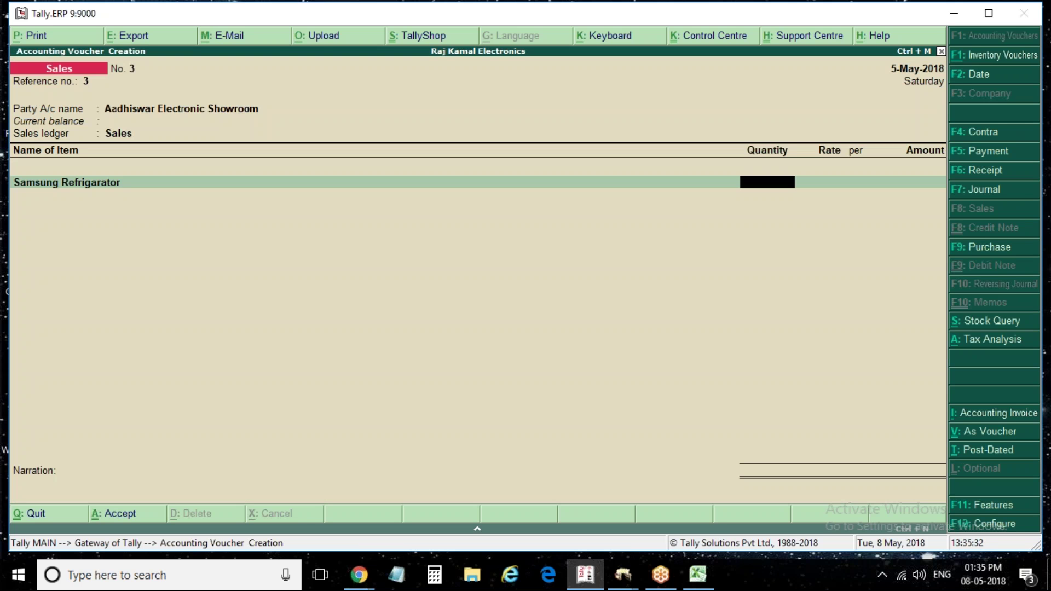
type("5")
key("Return")
key("Return")
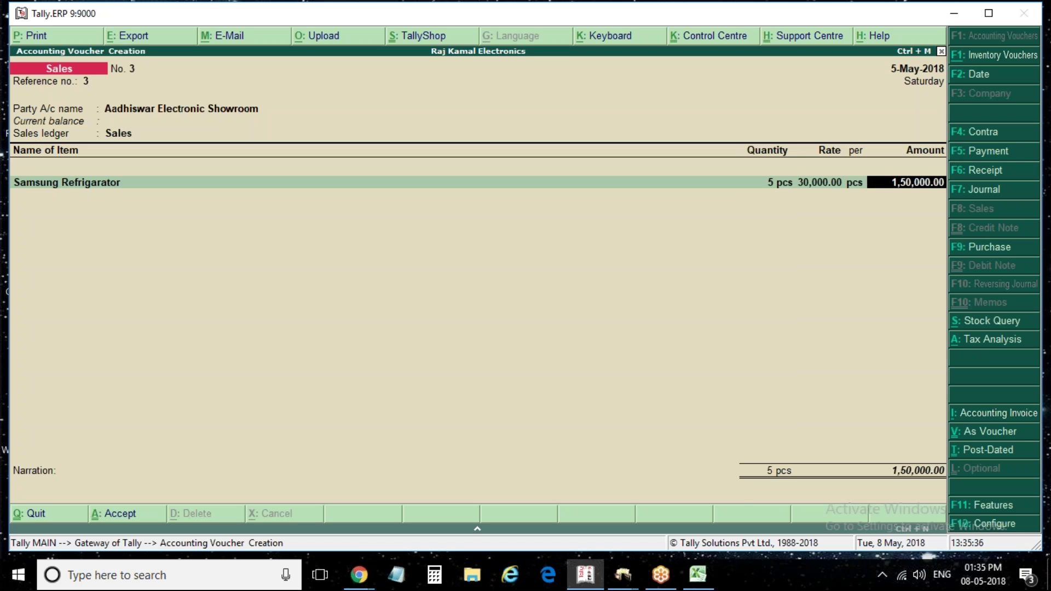
key("Return")
Add 5 Voltas Coolers at 10,000.00 as the next stock line
key("Down")
key("Down")
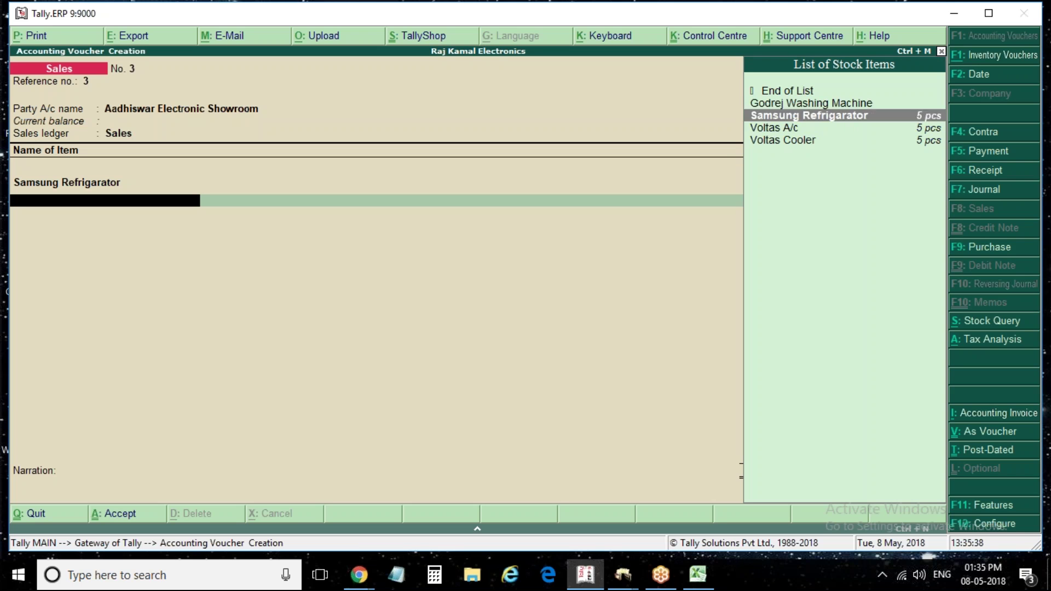
key("Up")
key("Down")
key("Down")
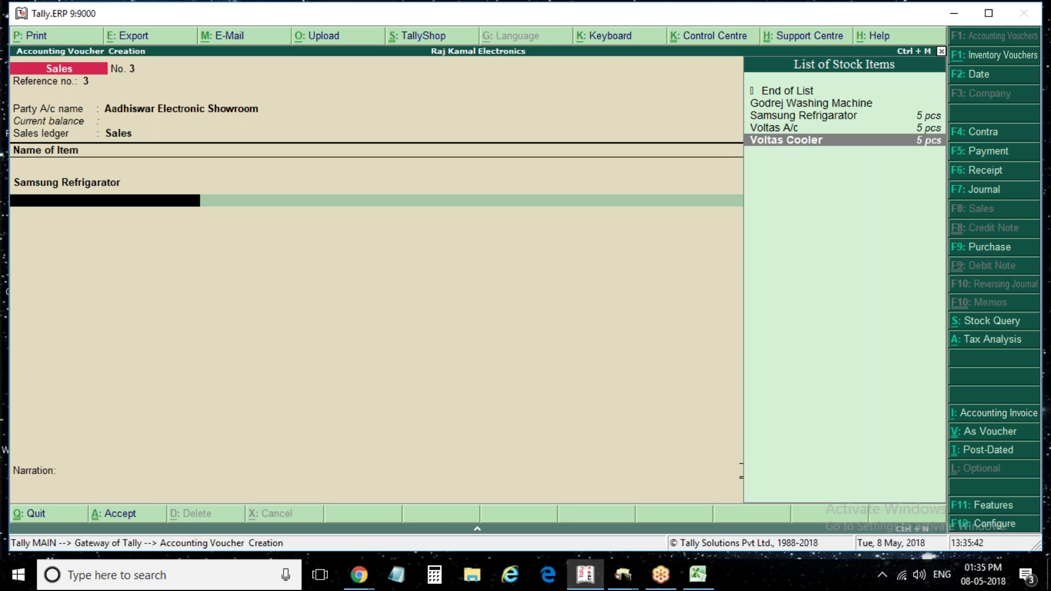
key("Return")
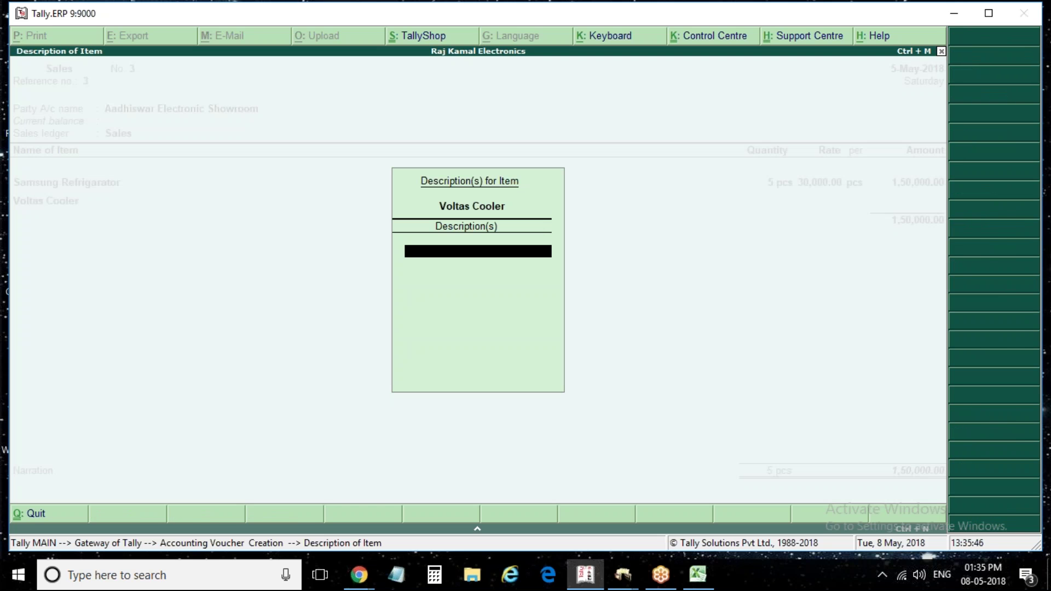
key("Return")
type("5")
key("Return")
key("Return")
key("Return")
key("Return")
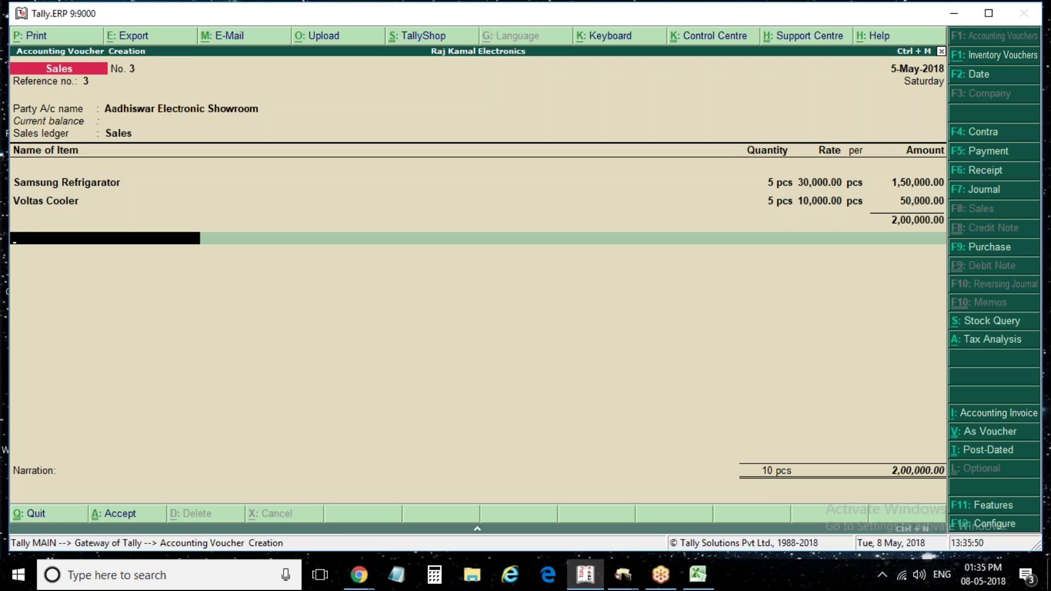
key("BackSpace")
key("Return")
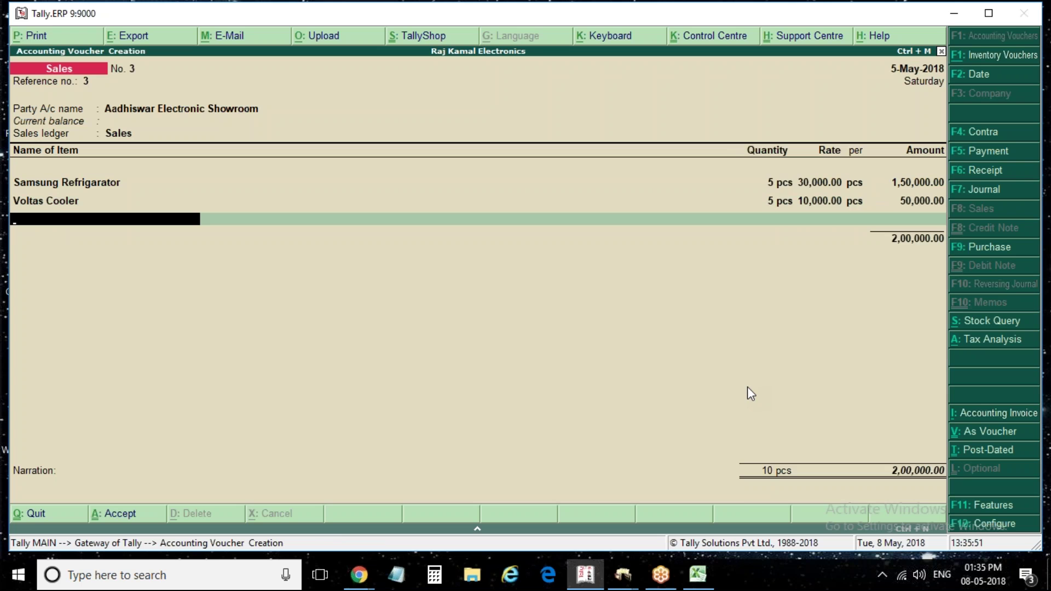
Abandon the sales voucher without saving and return to the Gateway of Tally
key("Down")
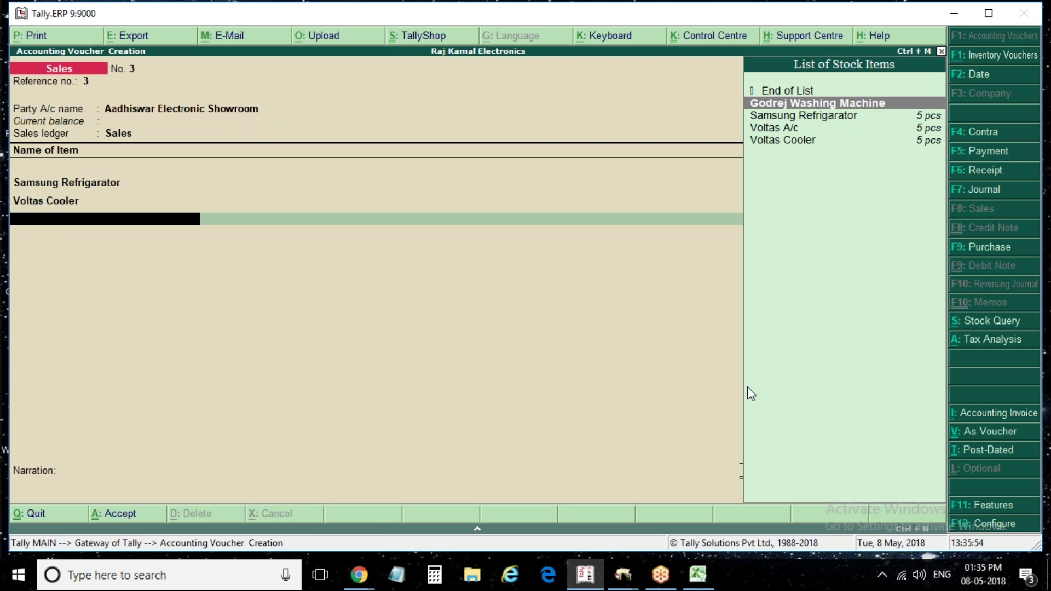
key("Escape")
key("Return")
key("Escape")
key("Escape")
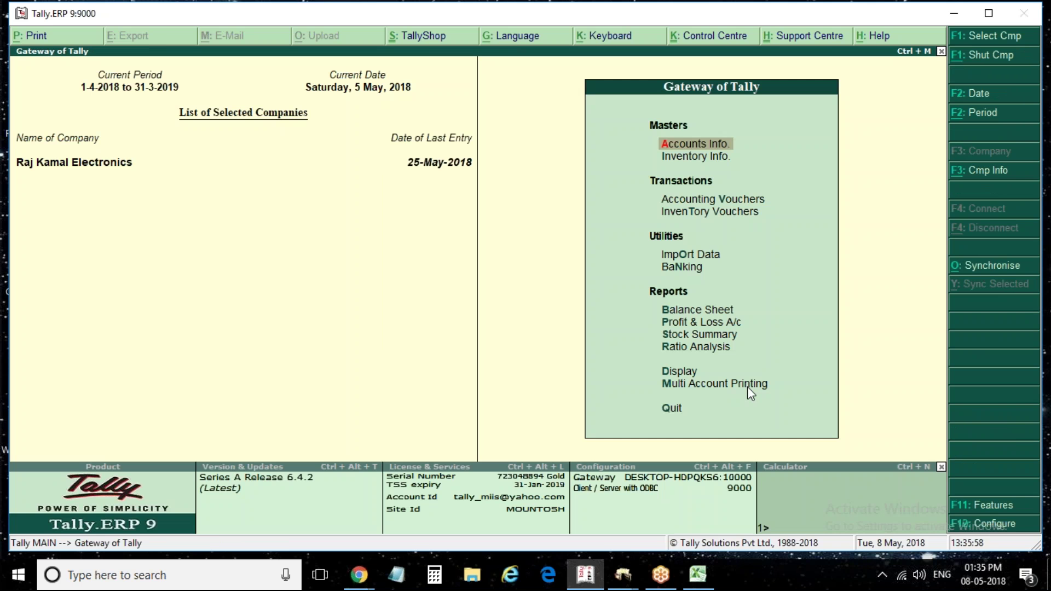
Open the Purchase Register and view April's purchases totalling 53,76,000.00, then start a new voucher
key("d")
key("d")
key("Escape")
key("Down")
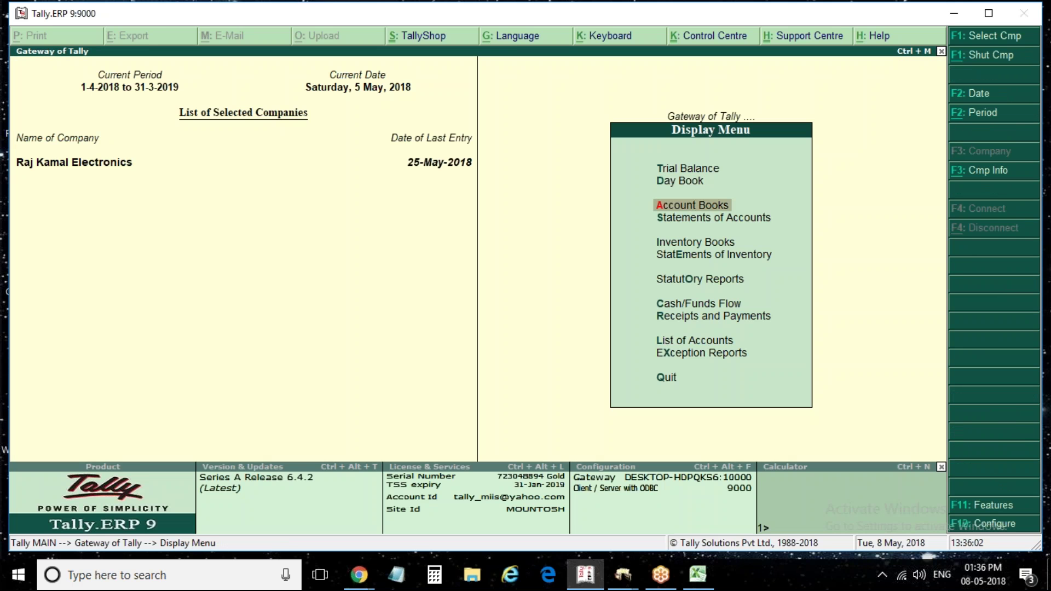
key("Return")
key("Down")
key("Down")
key("Down")
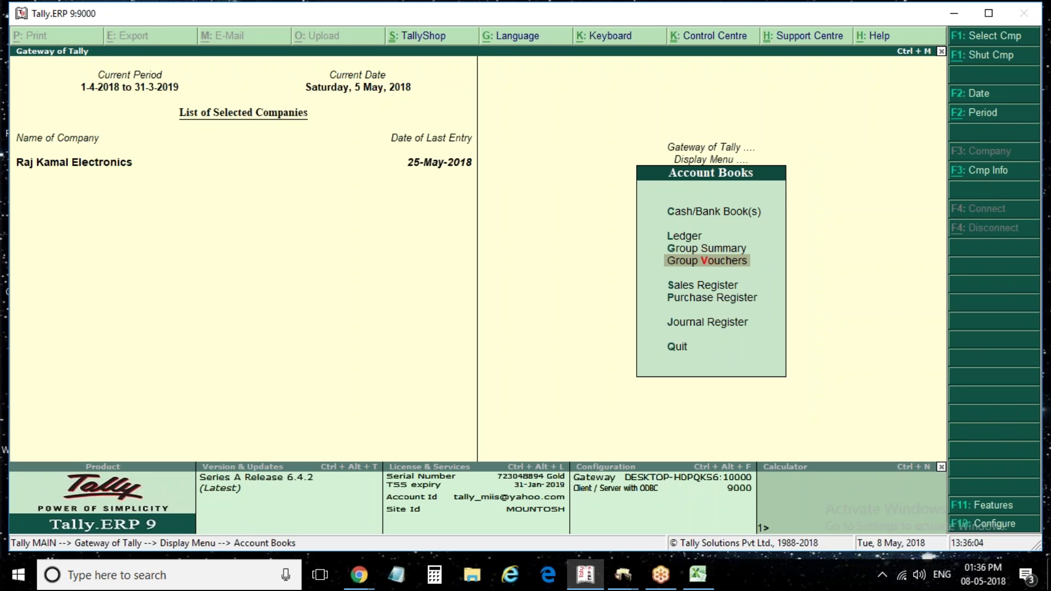
key("Down")
key("Down")
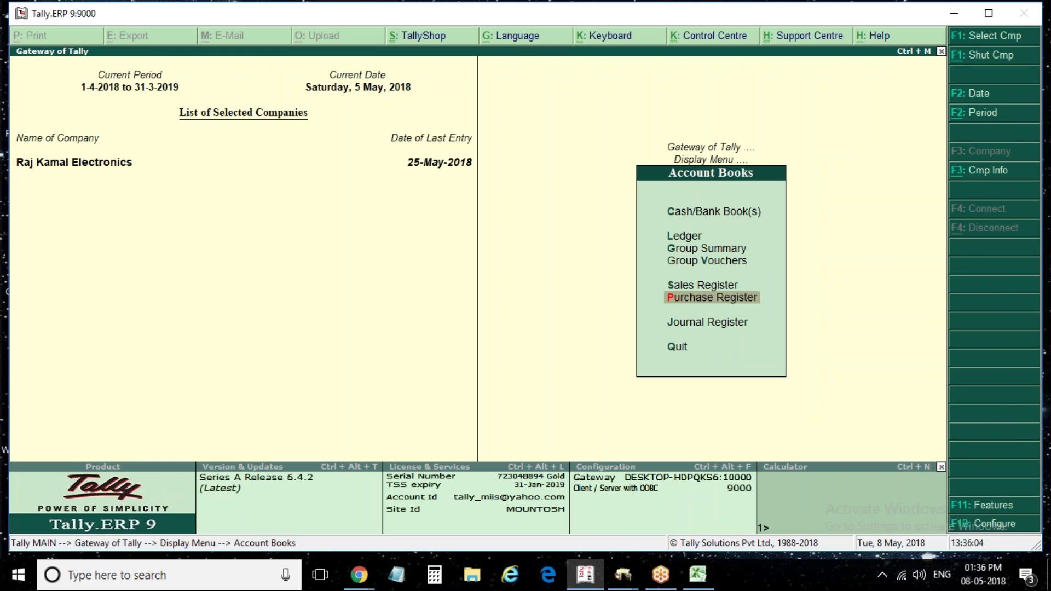
key("Return")
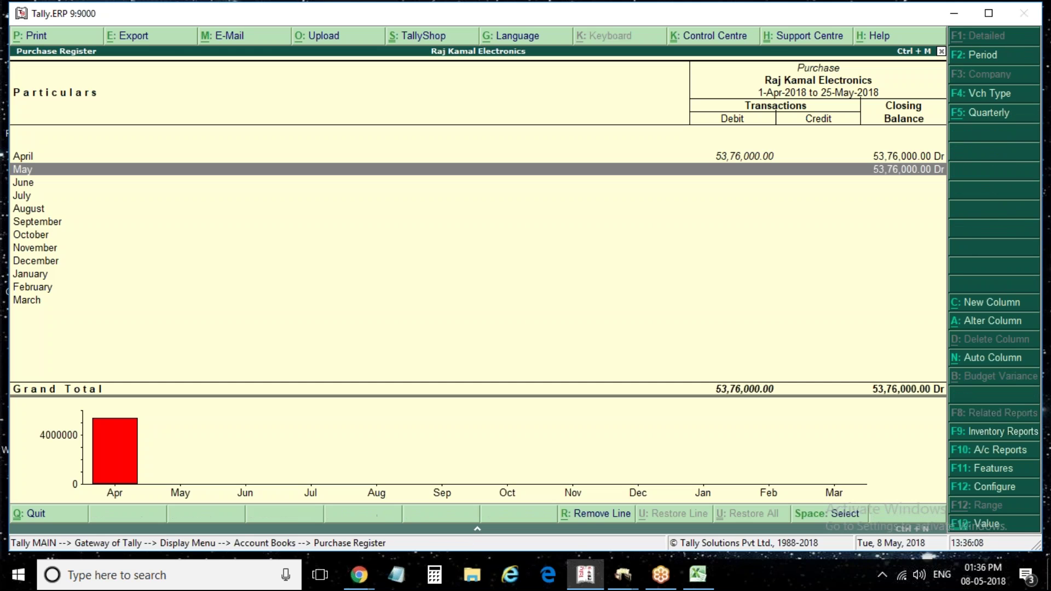
key("Up")
key("Return")
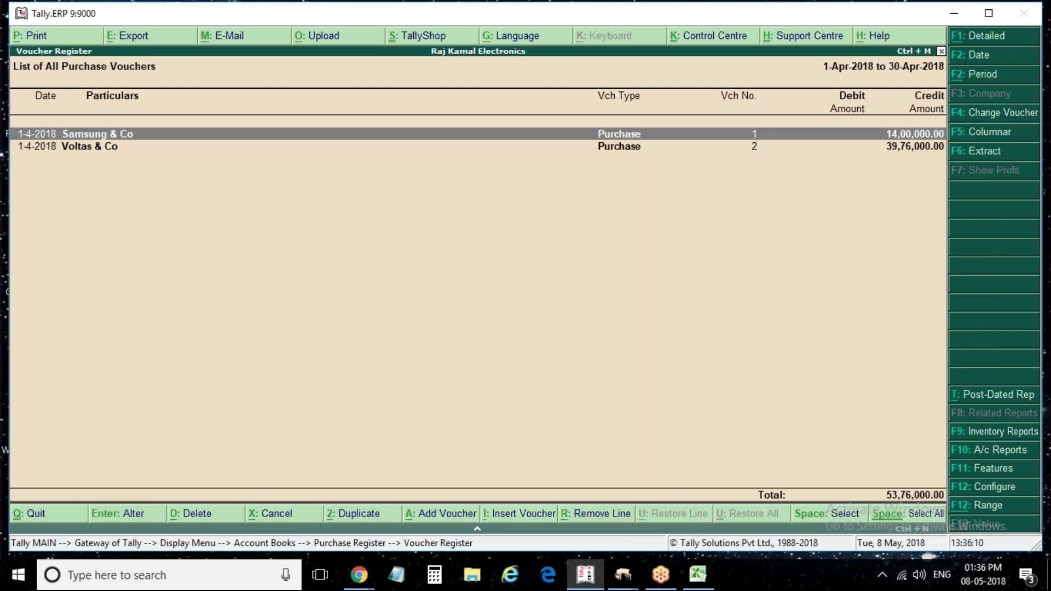
key("Down")
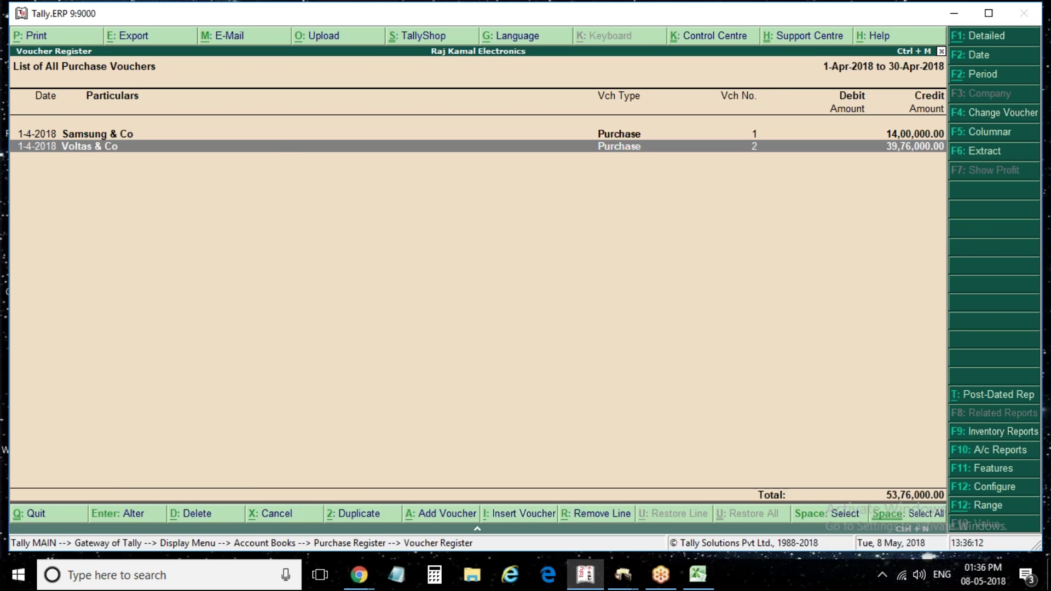
key("Escape")
key("Escape")
key("Escape")
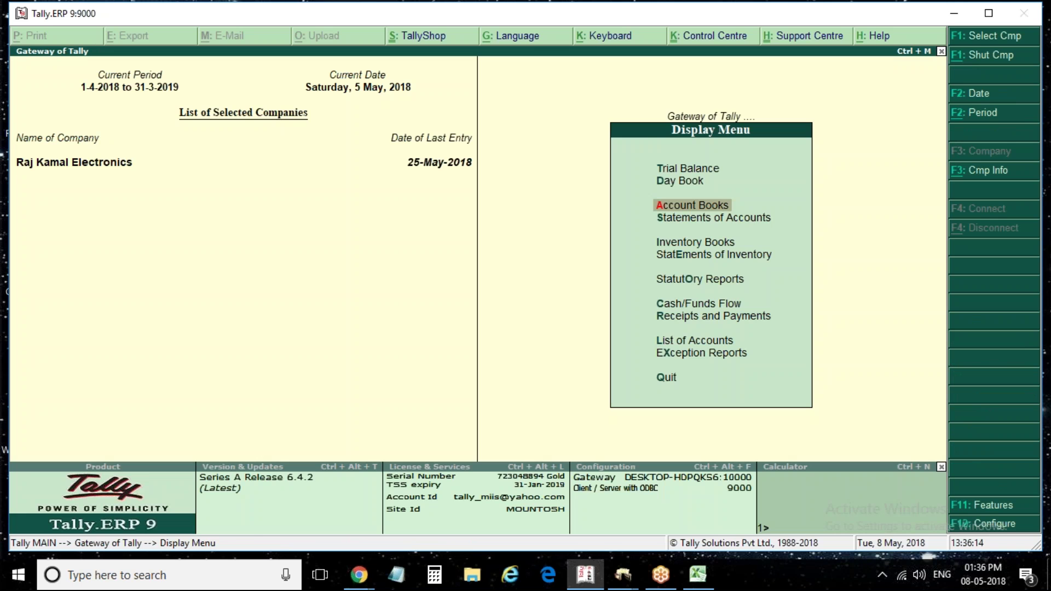
key("Escape")
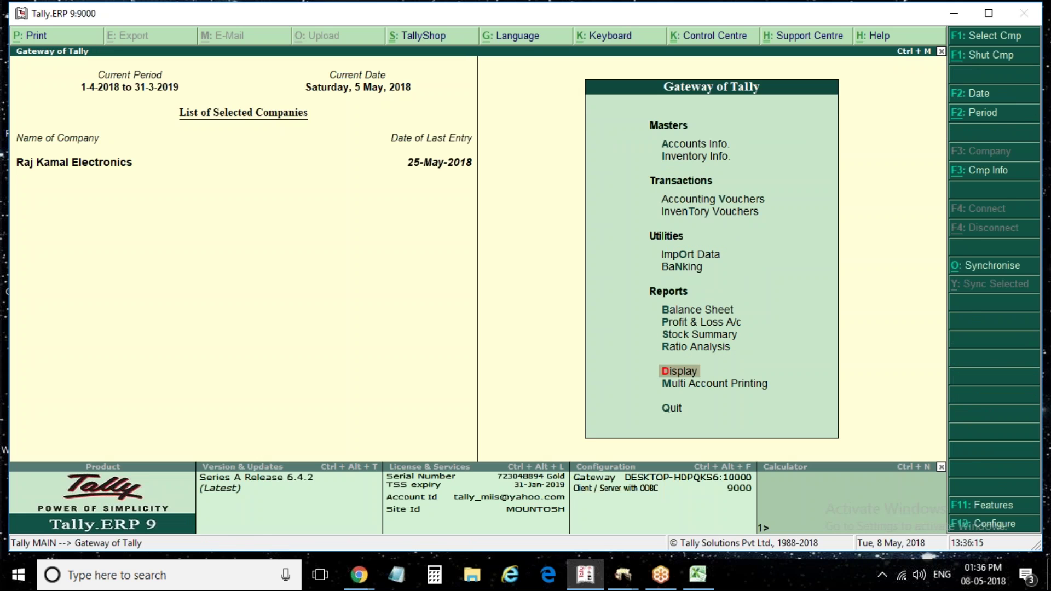
key("v")
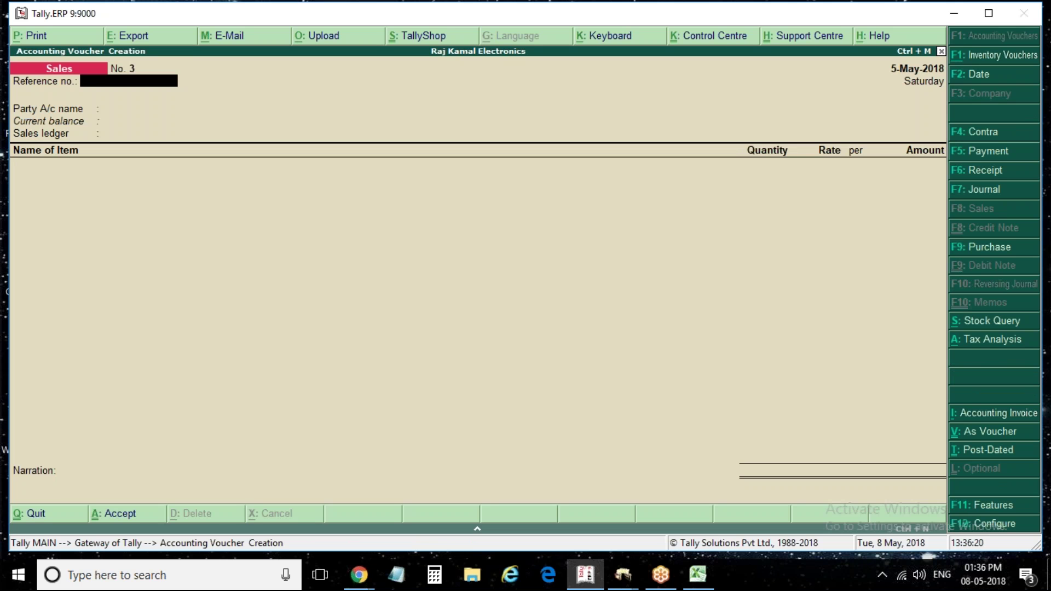
Start purchase voucher with invoice no. 3 from Godrej & Co using the Purchase ledger
key("F9")
type("3")
key("Return")
key("Return")
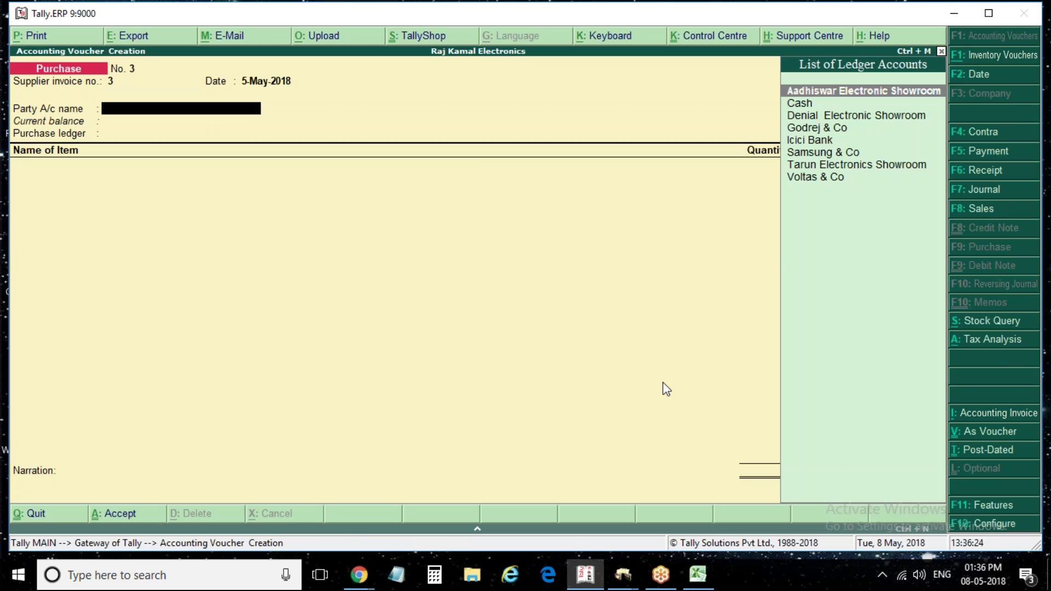
key("Down")
key("Down")
key("Down")
key("Down")
key("Up")
key("Return")
key("ctrl+a")
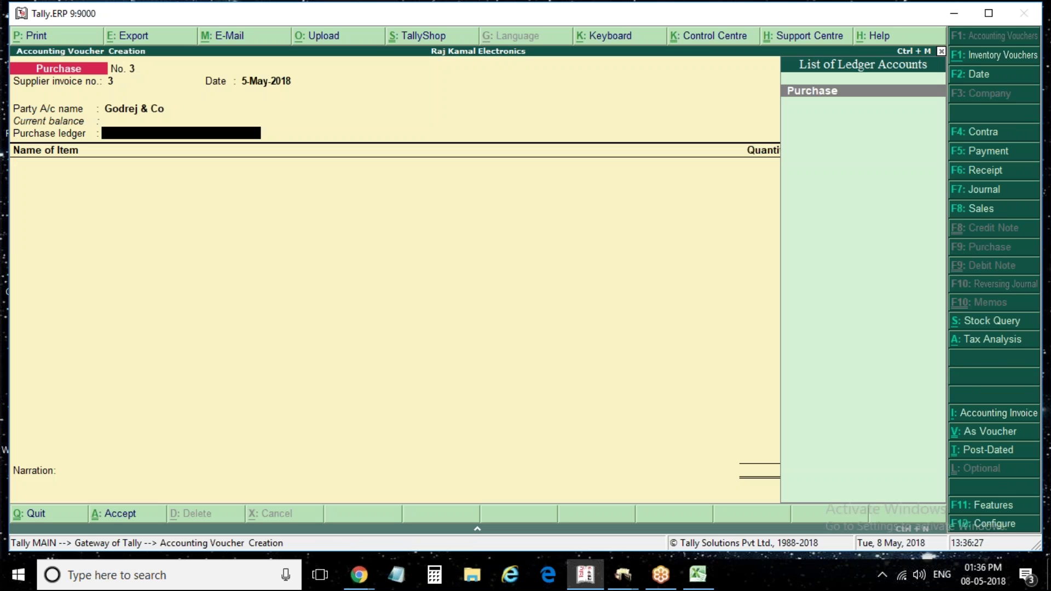
key("Return")
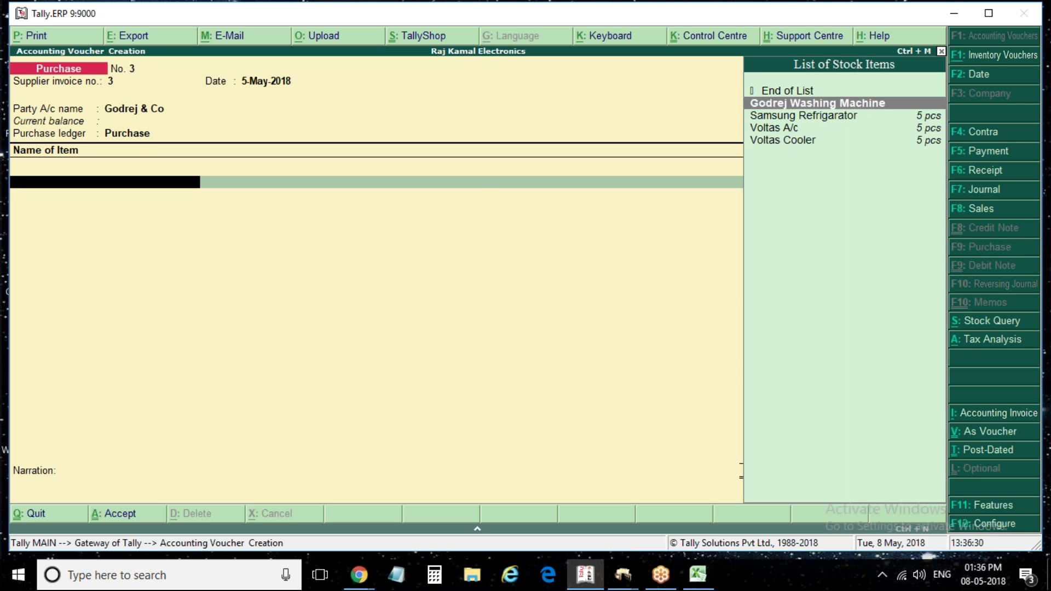
Add 100 Godrej Washing Machines at 12,000 plus an Igst line, and save the voucher
key("Return")
key("Return")
type("1")
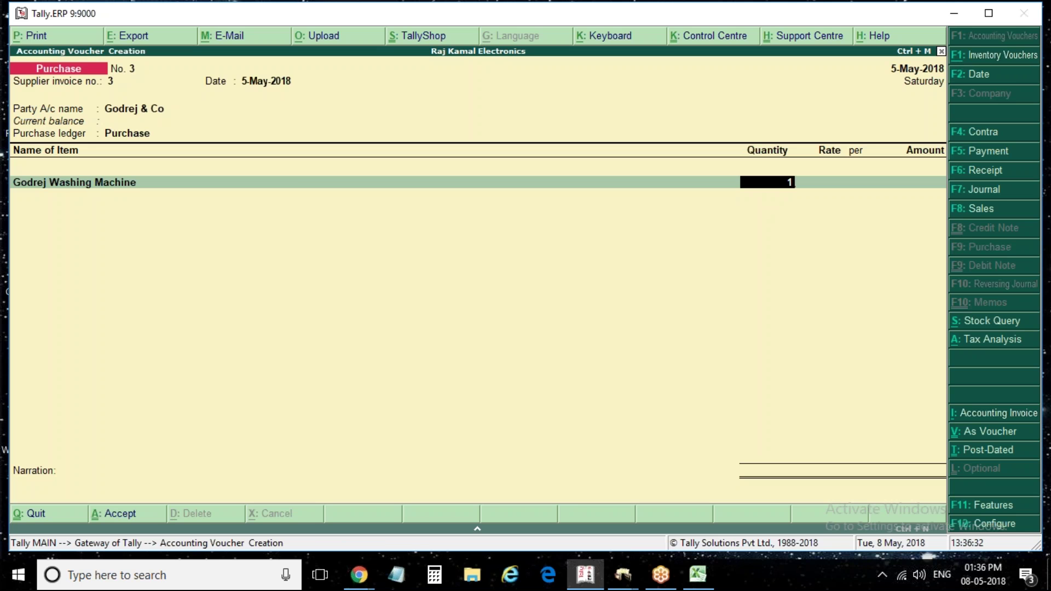
type("00")
key("Return")
type("12000")
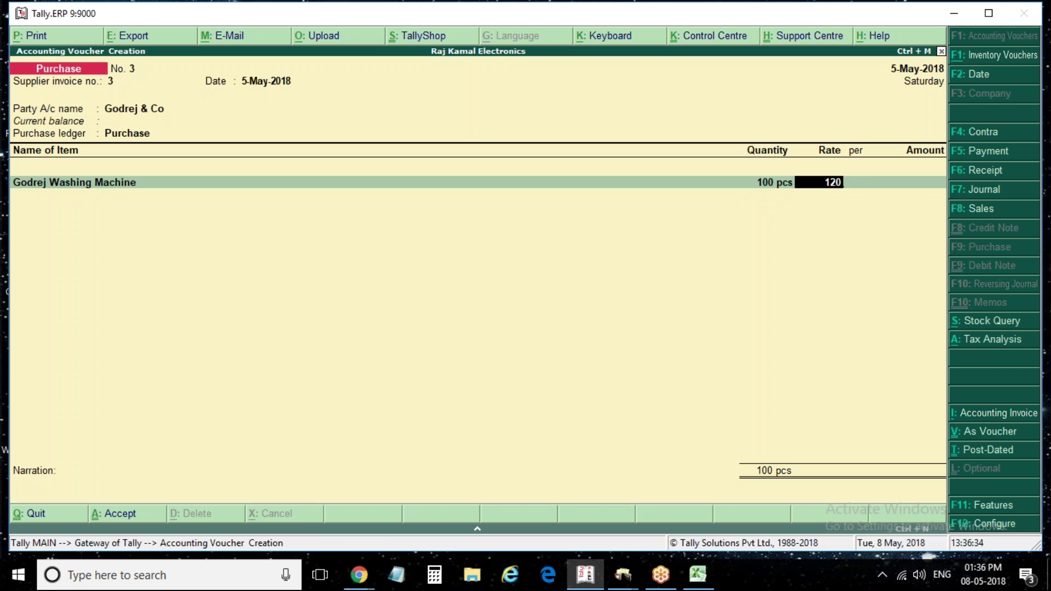
key("Return")
key("Return")
key("Return")
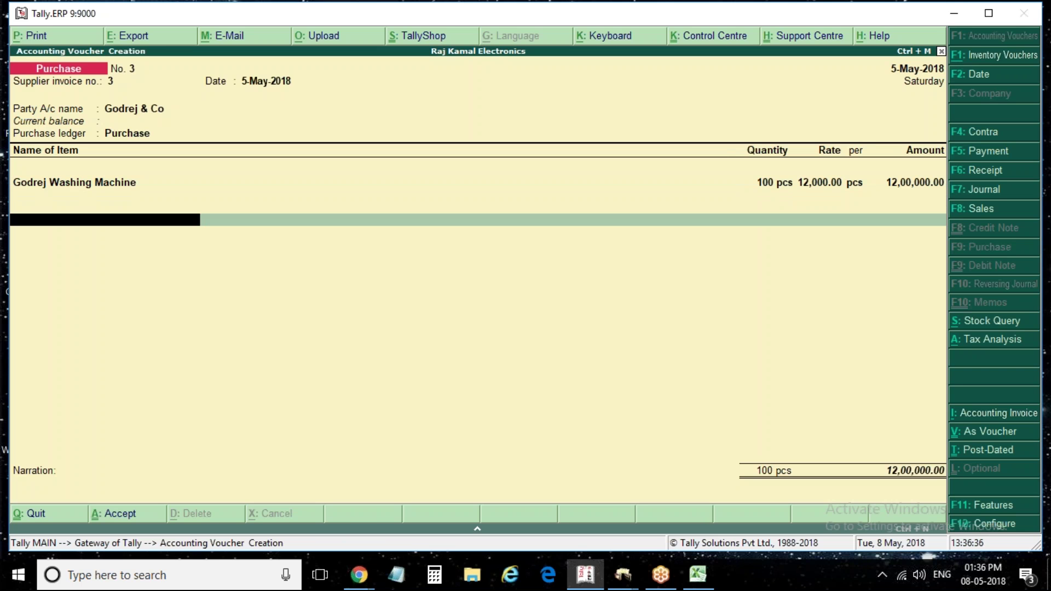
type("I")
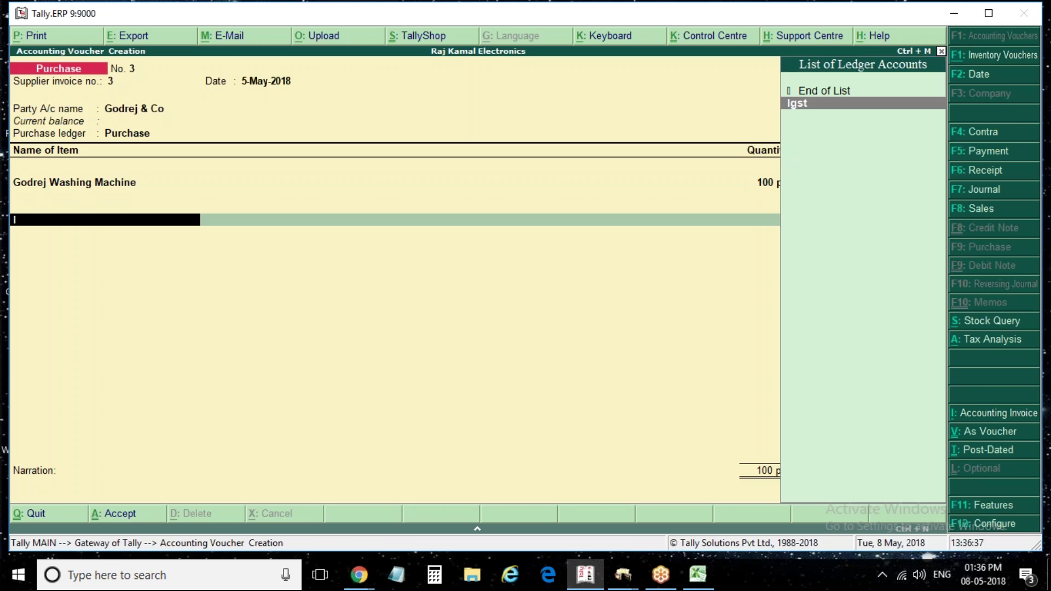
key("Return")
key("Return")
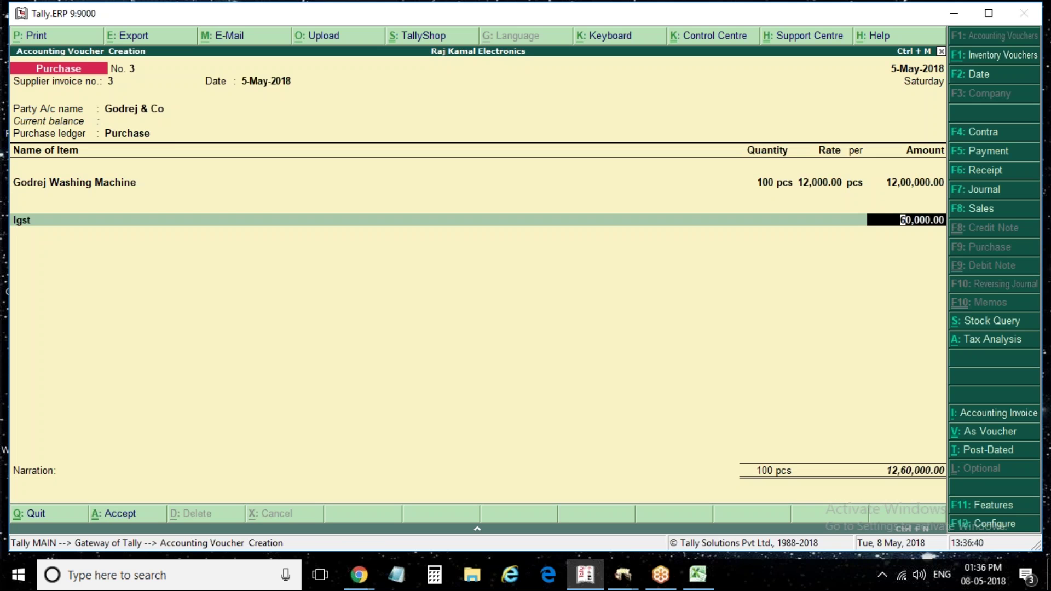
key("ctrl+a")
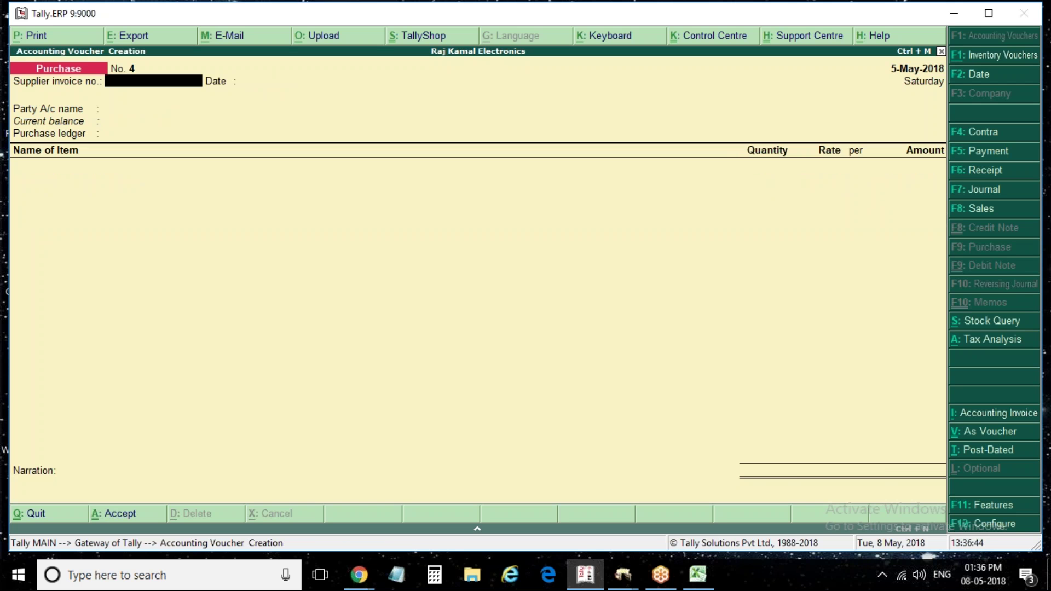
Start a sales voucher with reference 3, apply the date, and initially pick Godrej & Co as party
key("F8")
type("3")
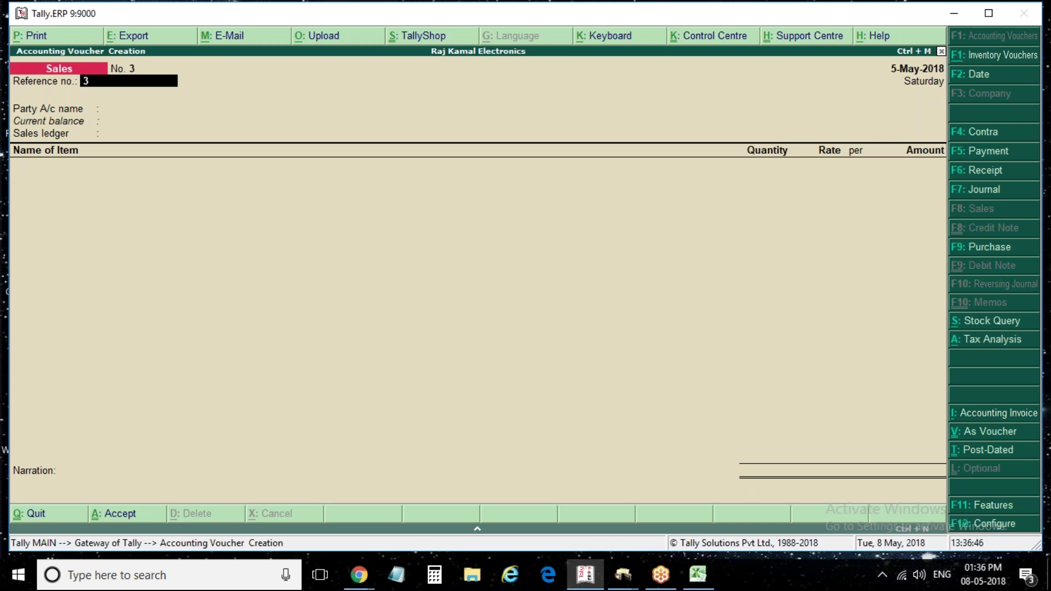
key("F2")
key("Return")
key("Return")
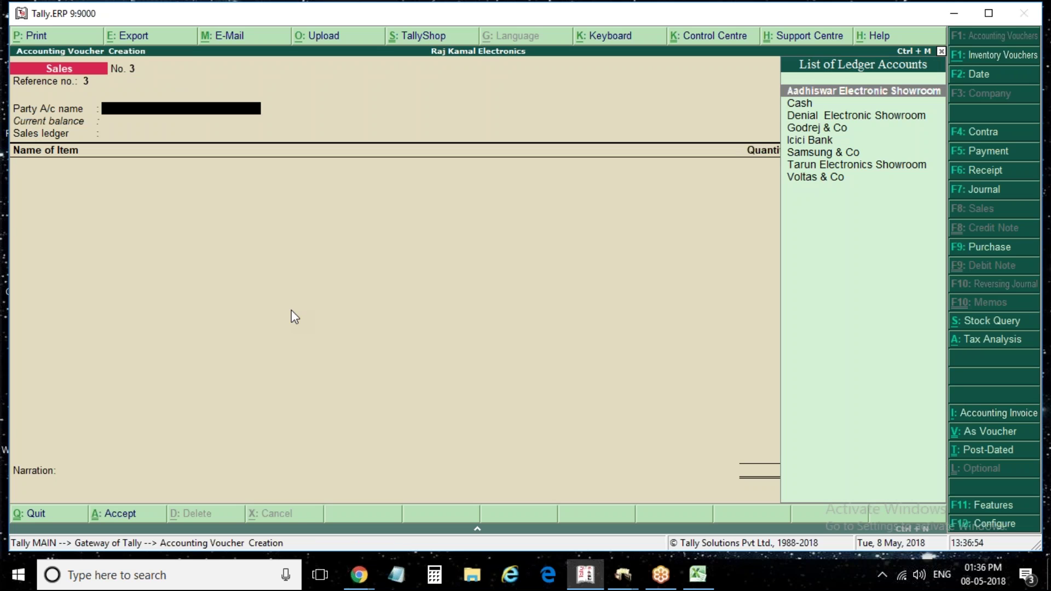
key("Down")
key("Down")
key("Down")
key("Return")
key("Escape")
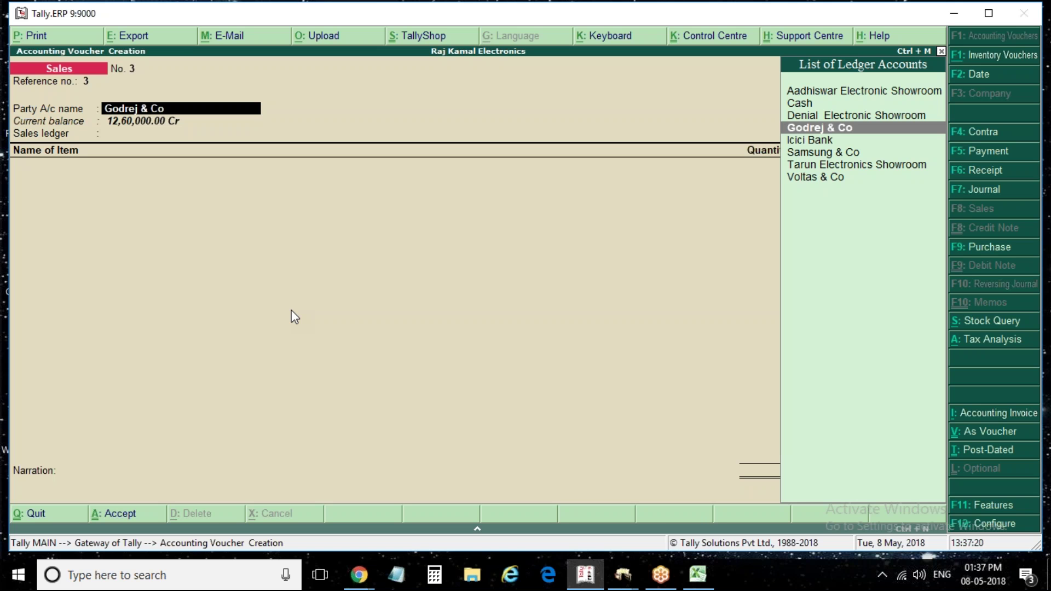
Change the party to Aadhiswar Electronic Showroom, confirm its details, and return to the party field
key("Up")
key("Up")
key("Up")
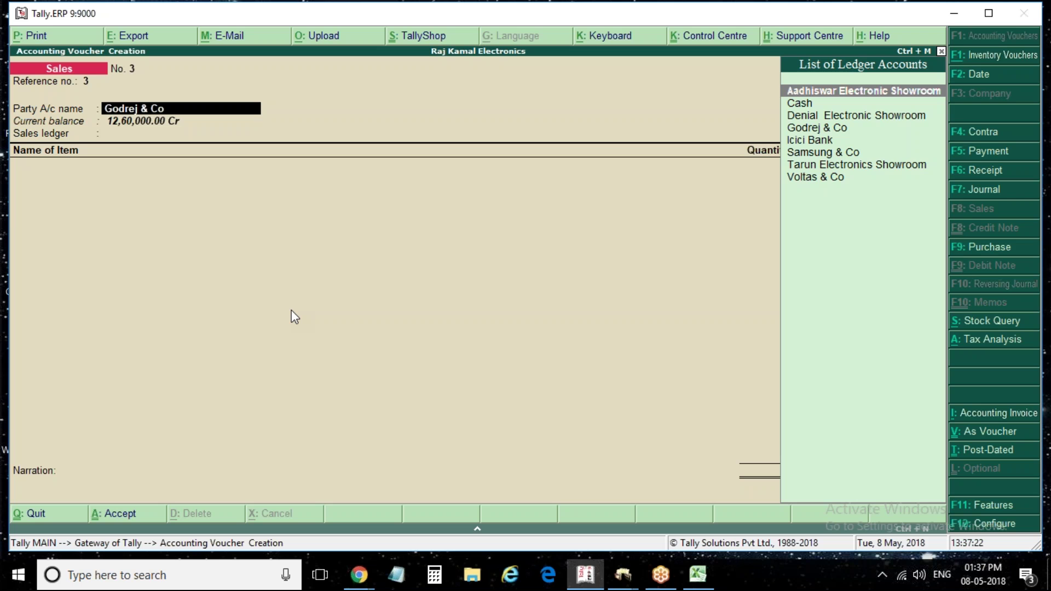
key("Return")
key("Return")
key("ctrl+a")
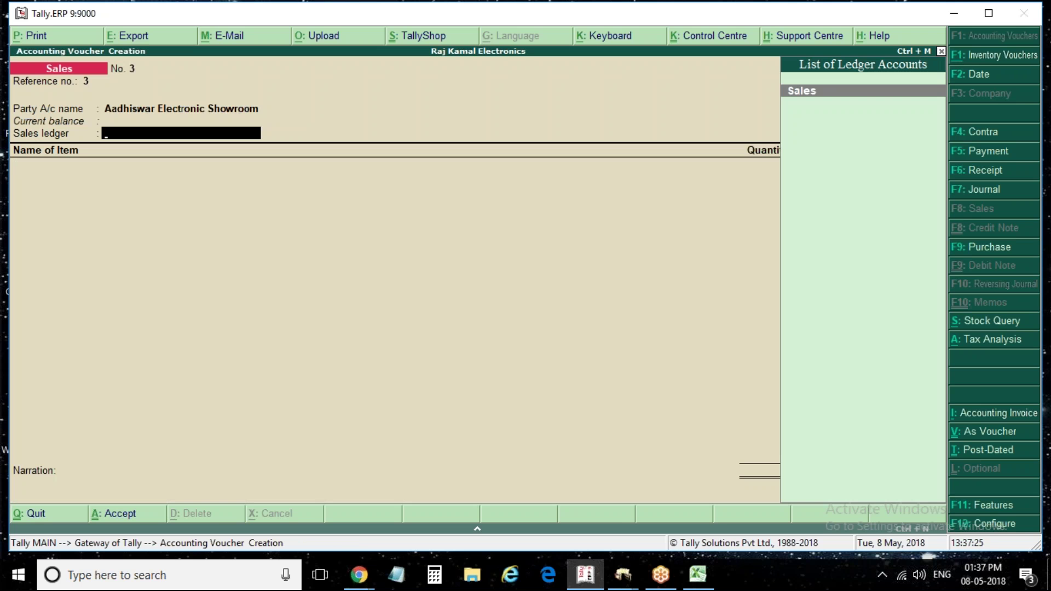
key("BackSpace")
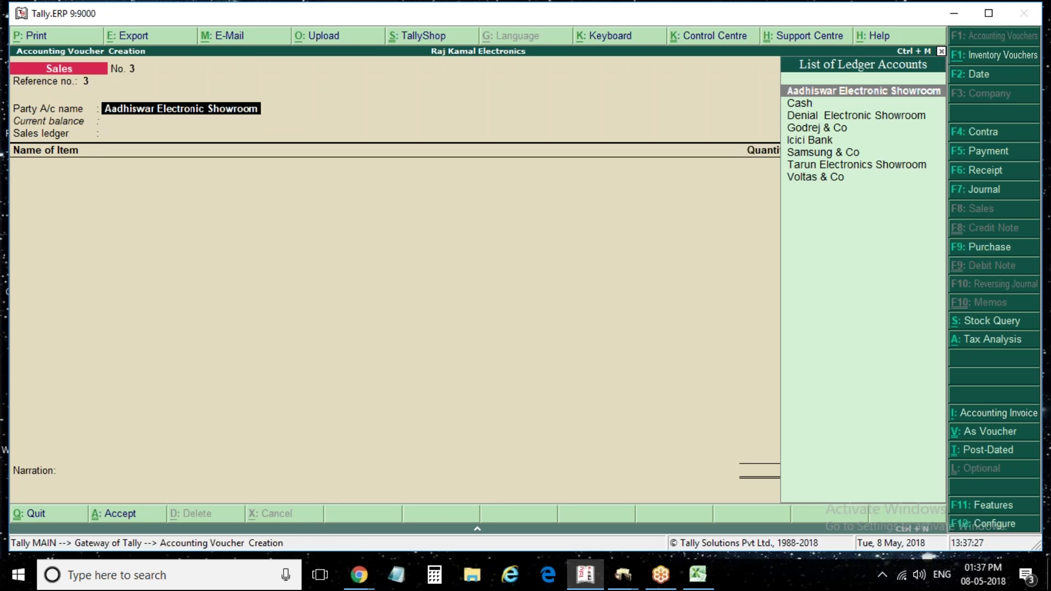
key("Return")
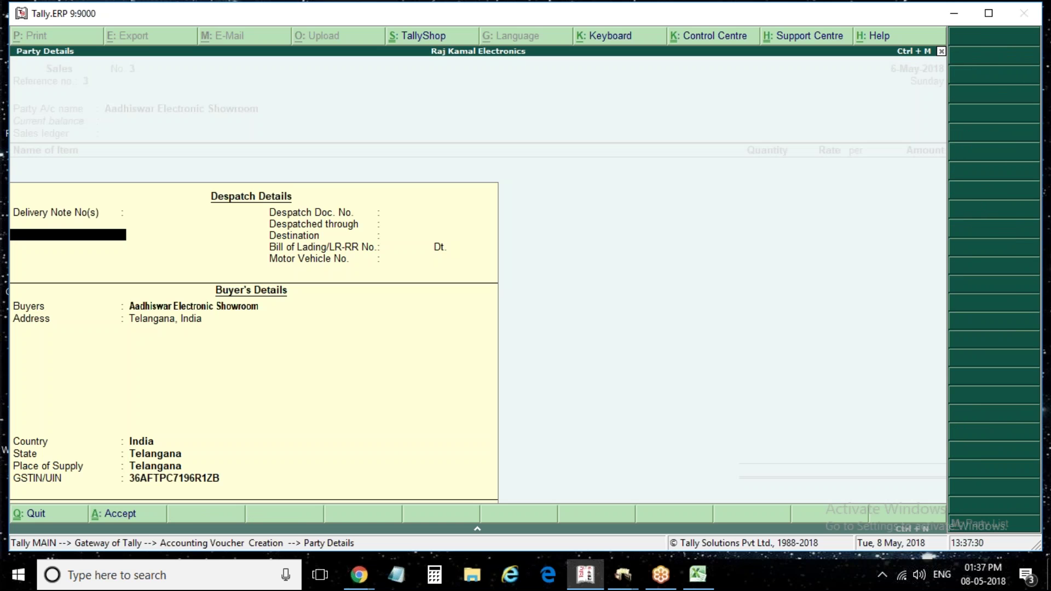
key("ctrl+a")
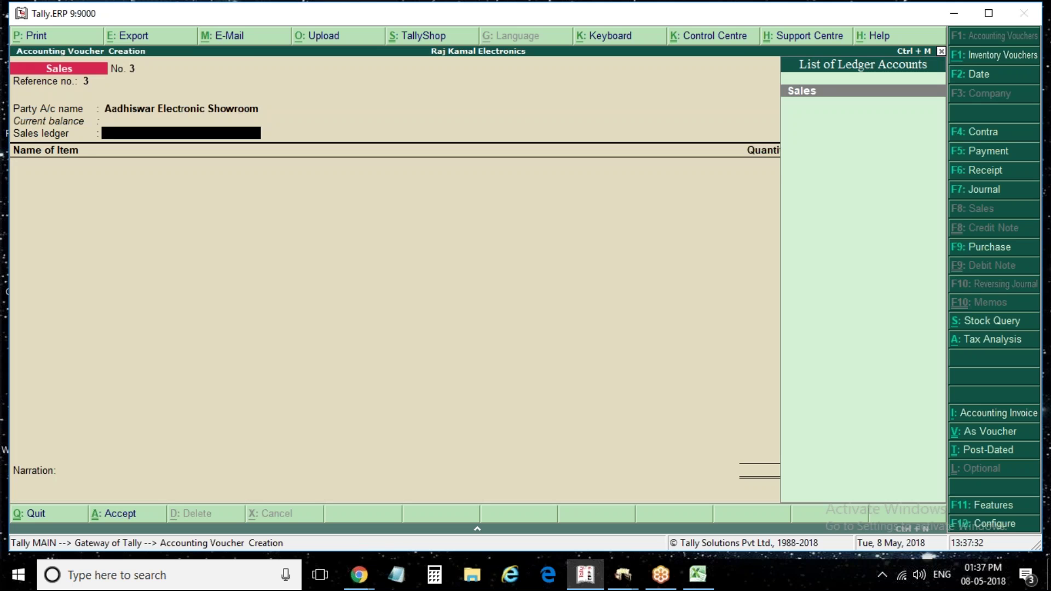
key("BackSpace")
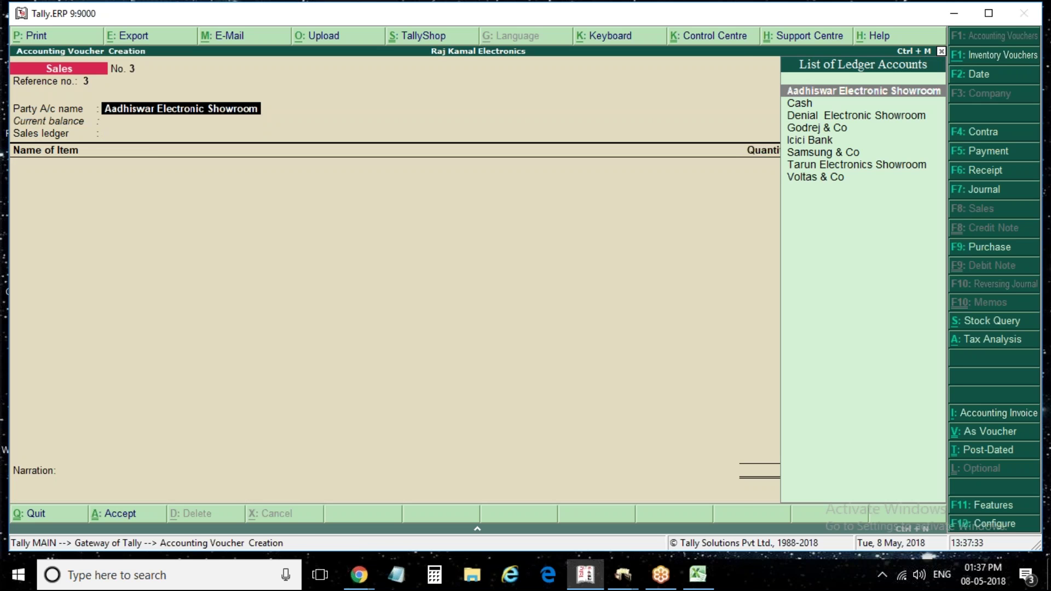
Enter 'Paradise Circle' as the first address line in Aadhiswar Electronic Showroom's ledger
key("ctrl+Return")
key("Return")
key("Return")
key("Return")
key("Return")
key("Return")
key("Return")
key("Return")
key("Return")
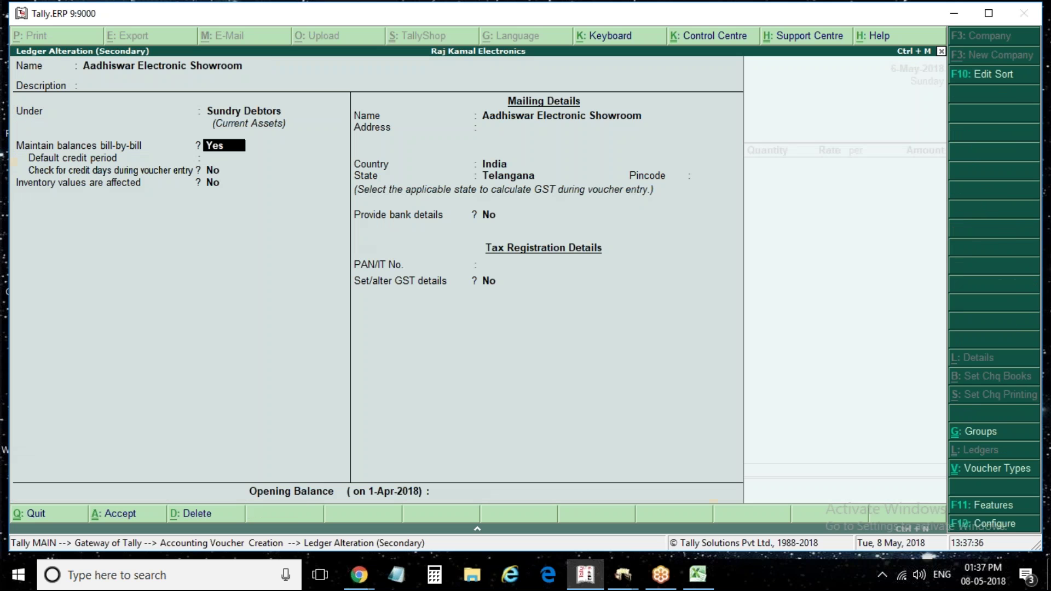
type("Secu")
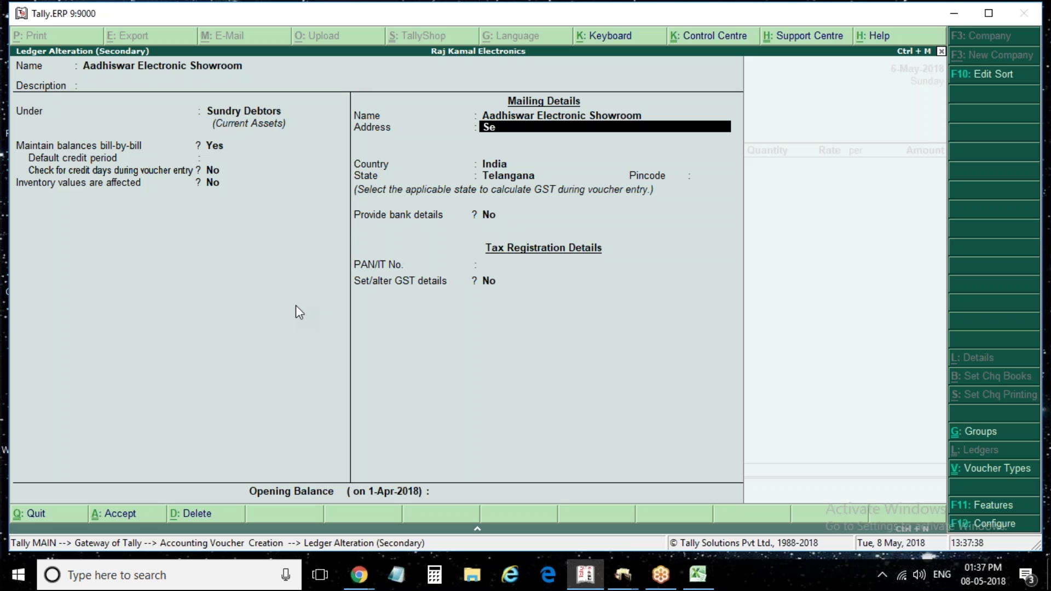
key("BackSpace")
key("BackSpace")
key("BackSpace")
key("BackSpace")
type("Paradisa")
key("BackSpace")
type("e")
key("Return")
key("BackSpace")
type("Circle")
Add Hyderabad as the city address line and save the ledger
key("Return")
type("Hyderabad")
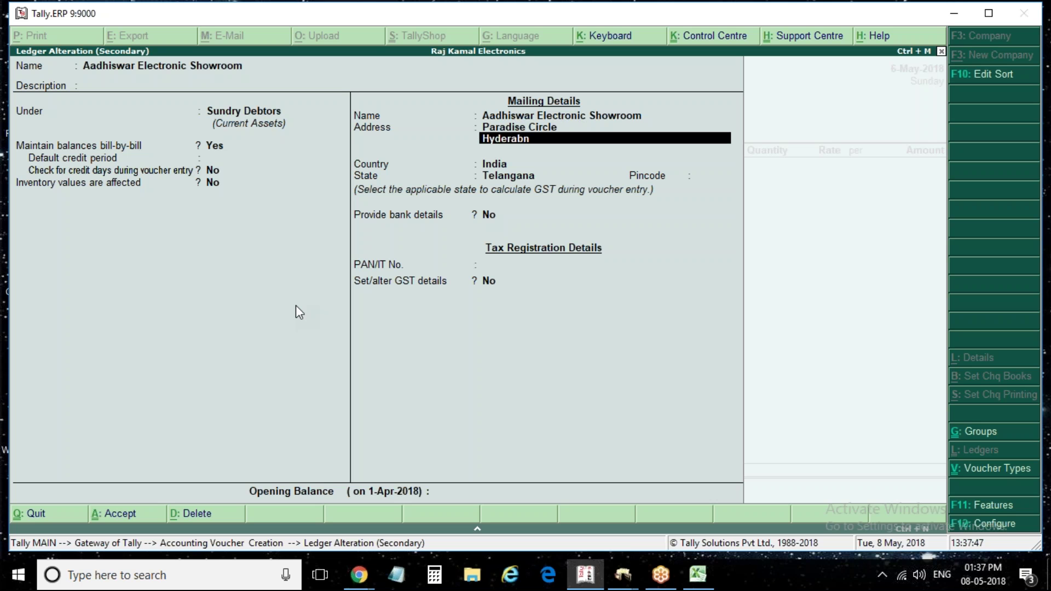
key("BackSpace")
key("BackSpace")
type("n")
key("BackSpace")
type("ad")
key("Return")
key("Return")
key("Return")
key("ctrl+a")
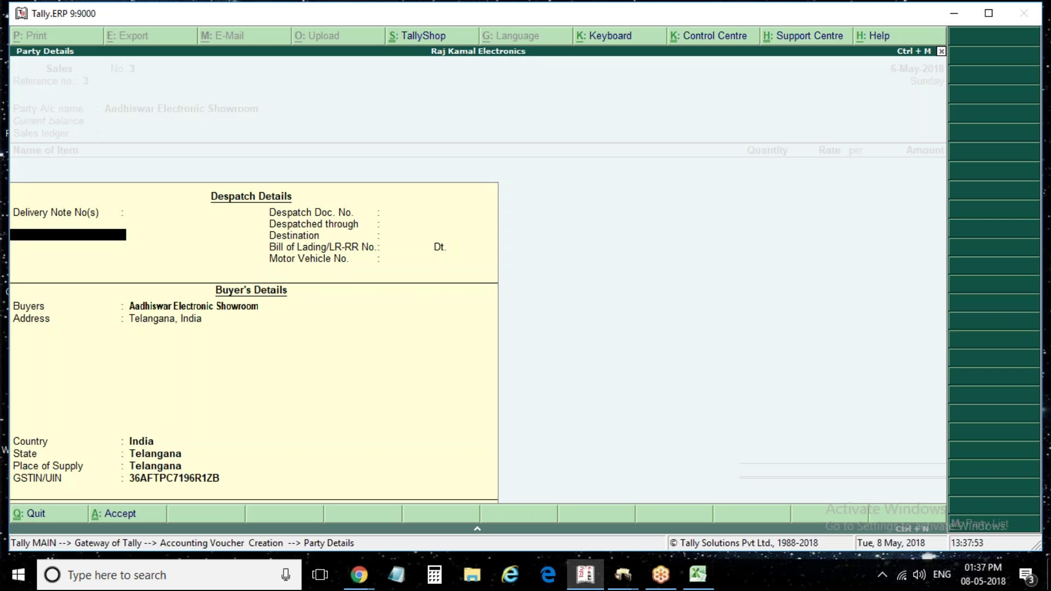
Reselect Aadhiswar Electronic Showroom as buyer from the Party List to load its new address
key("Return")
key("Return")
key("Return")
key("Return")
key("Return")
key("Return")
key("Return")
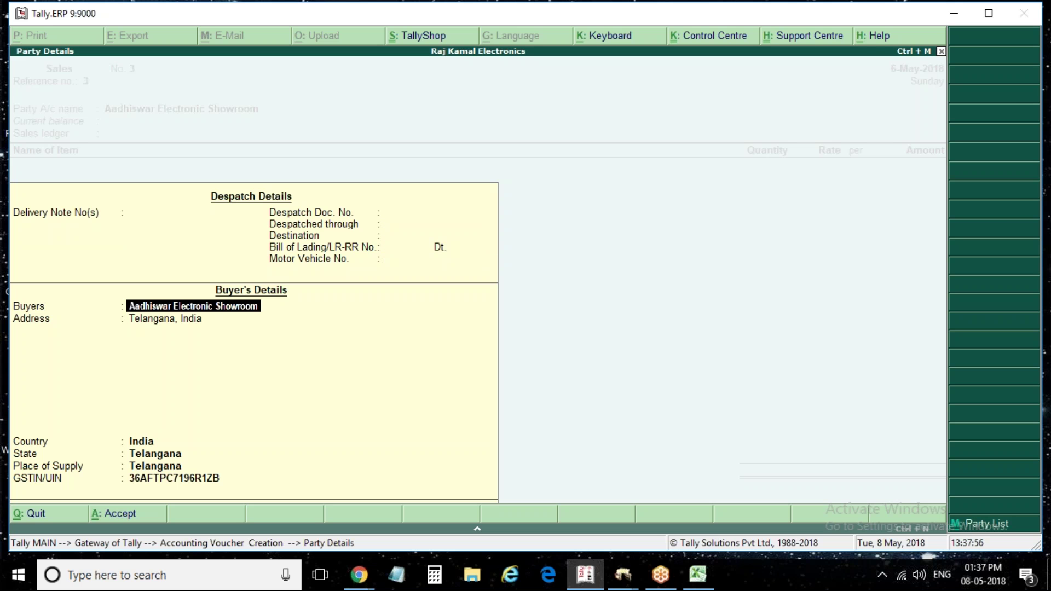
key("alt+m")
key("Down")
key("Return")
key("BackSpace")
key("Up")
key("Return")
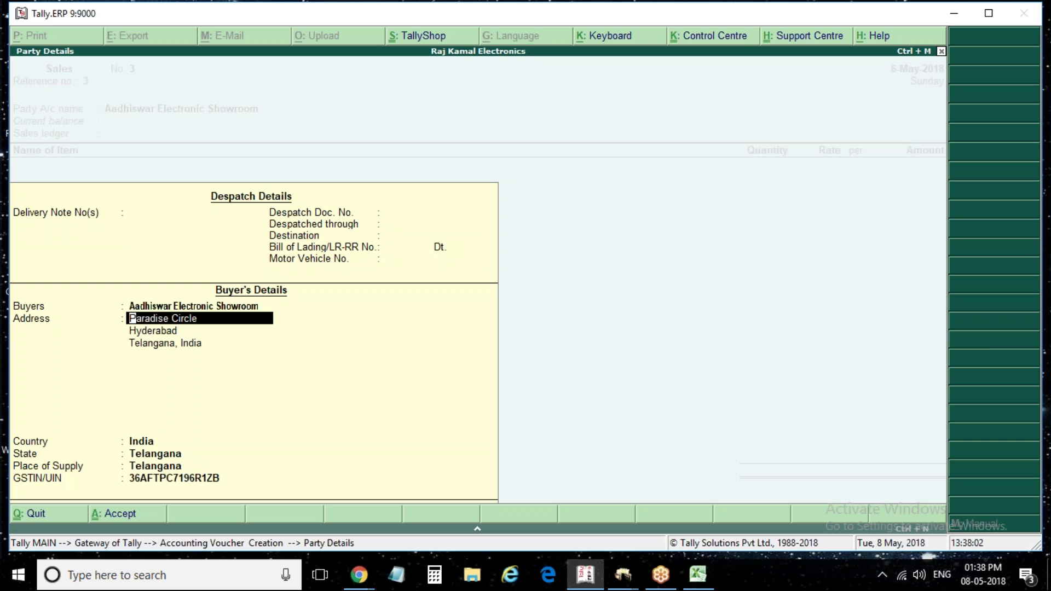
key("Return")
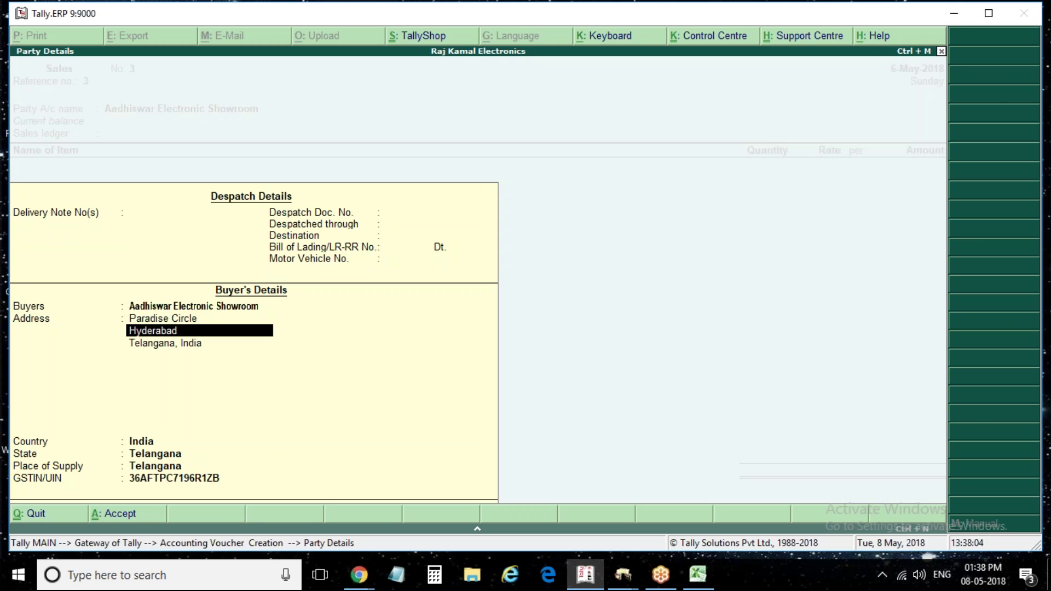
key("Return")
key("ctrl+a")
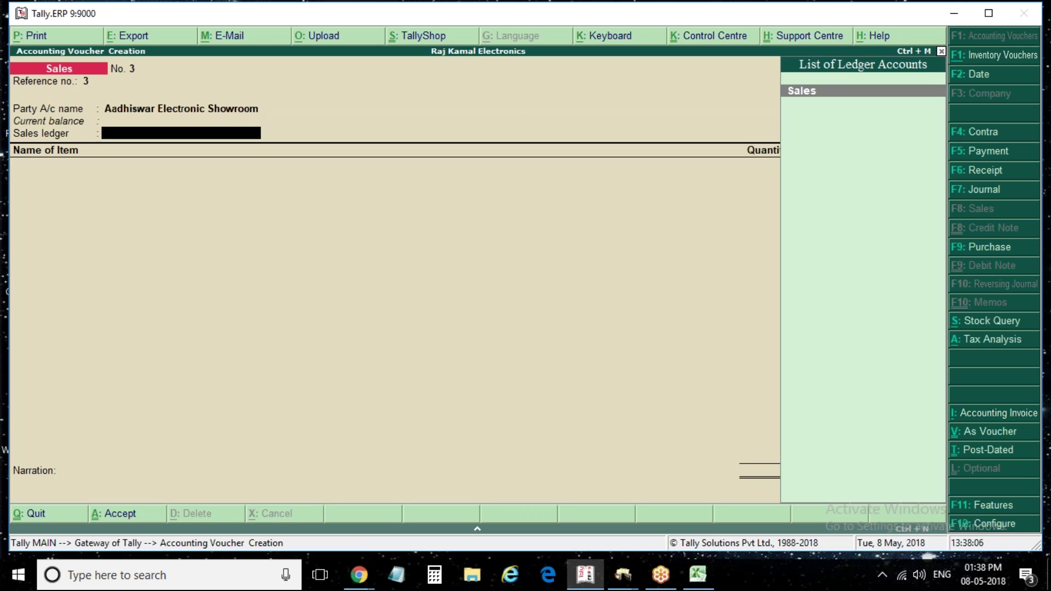
Choose the Sales ledger and add Godrej Washing Machine, 30 pcs at 15,000
key("Return")
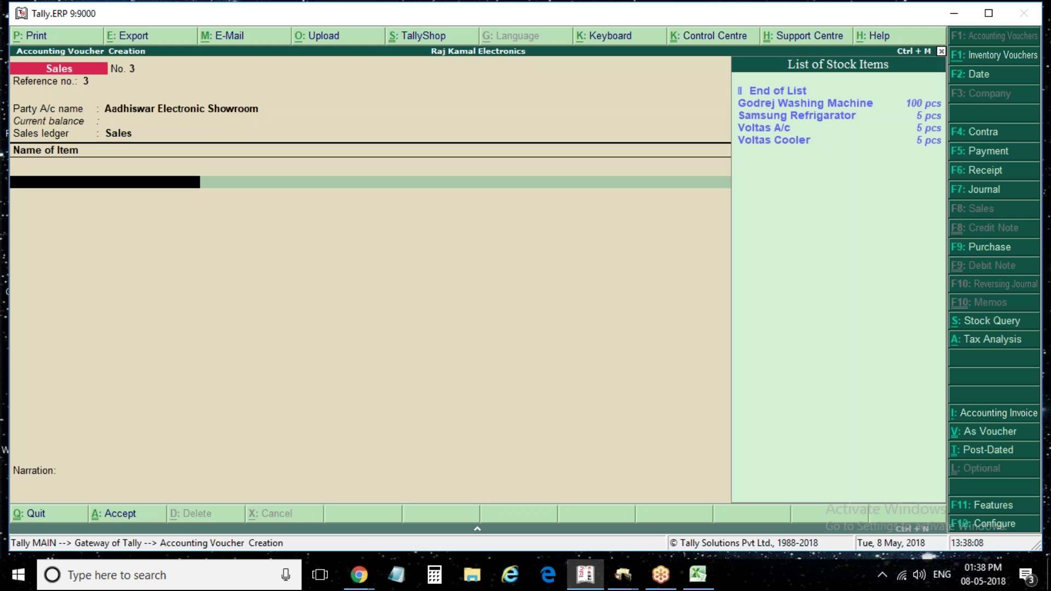
key("Down")
key("Return")
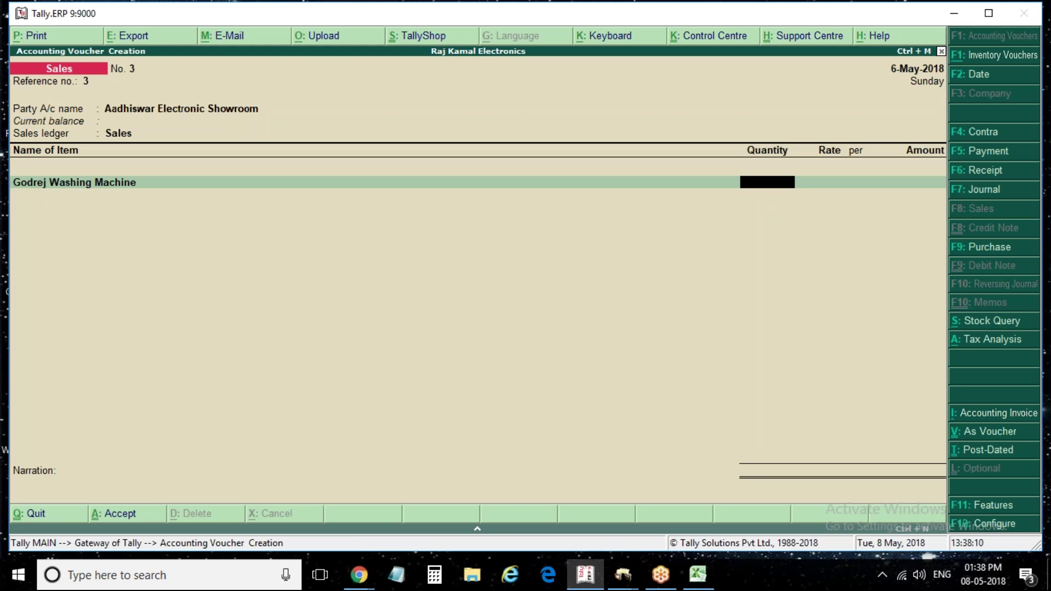
type("30")
key("Return")
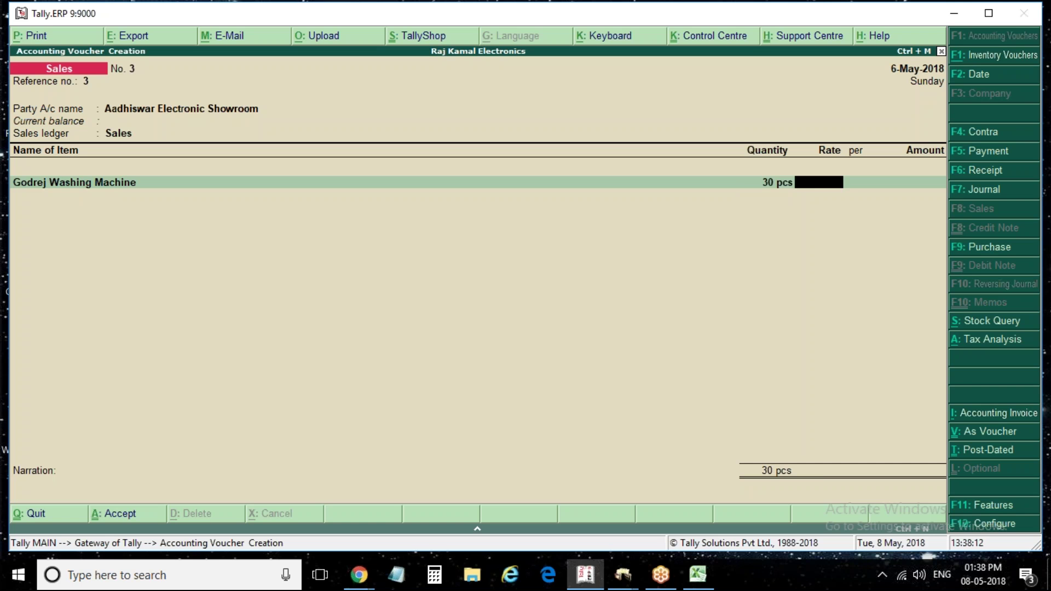
type("500")
key("BackSpace")
key("BackSpace")
key("BackSpace")
type("15")
type("000")
key("Return")
Add Samsung Refrigarator, Voltas A/c and Voltas Cooler at 5 pcs each
key("Return")
key("Down")
key("Down")
key("Return")
key("Return")
type("5")
key("Return")
key("Return")
key("Return")
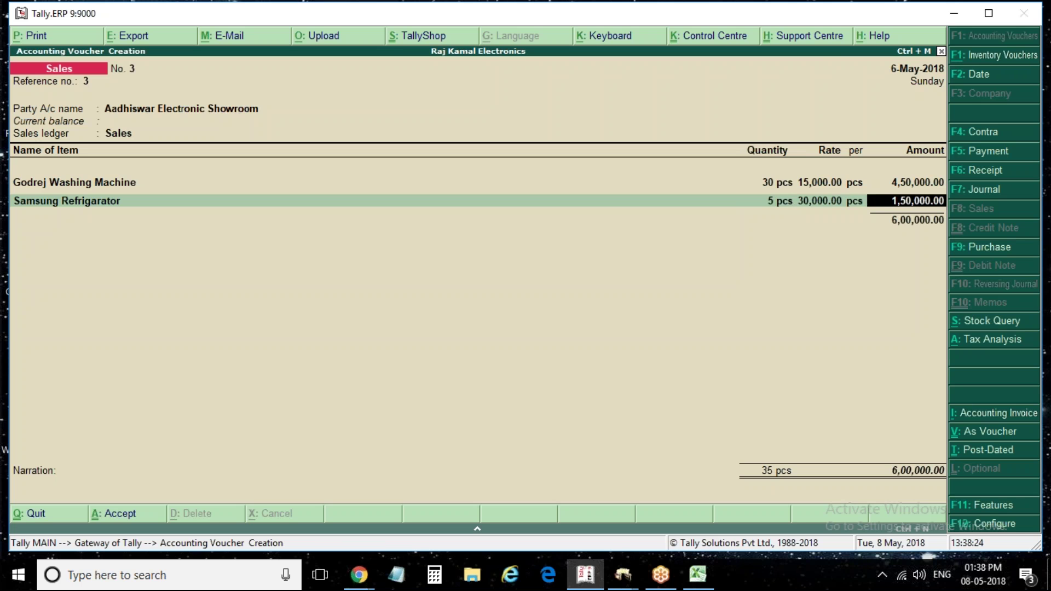
key("Return")
key("Down")
key("Down")
key("Down")
key("Down")
key("Up")
key("Return")
type("5")
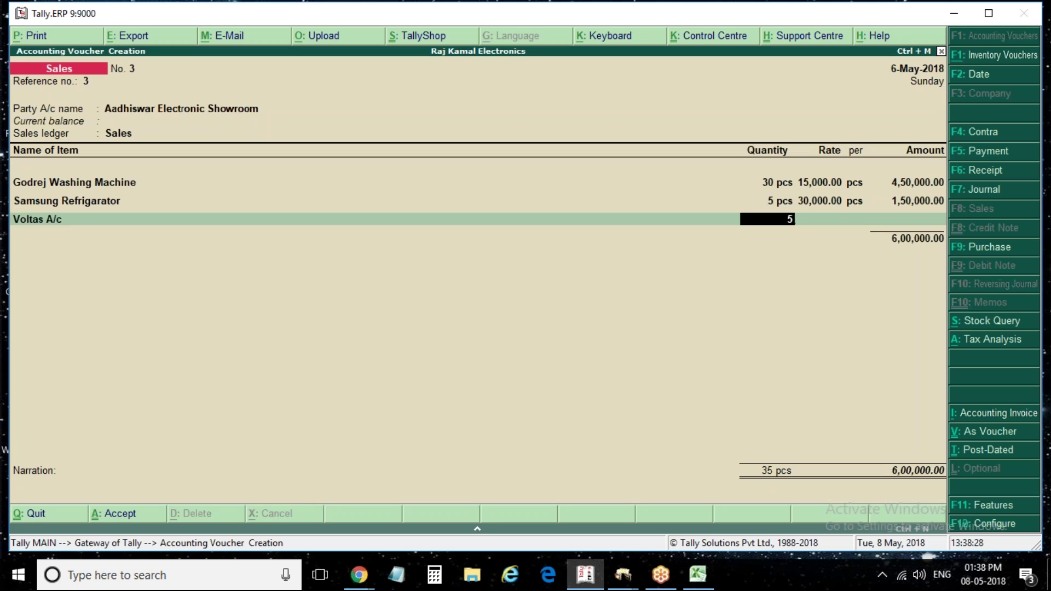
key("Return")
key("Return")
key("Return")
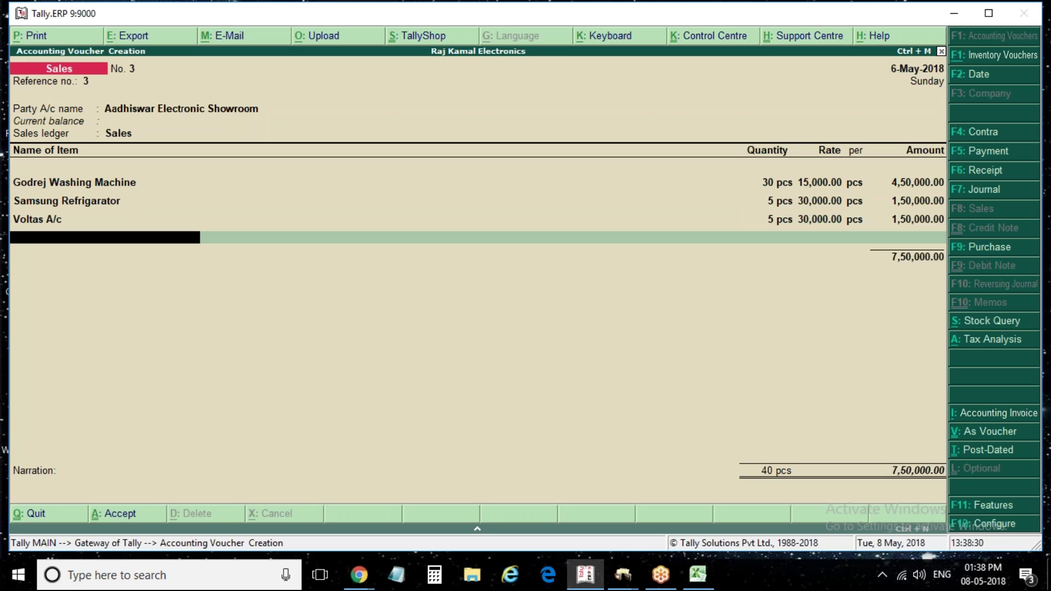
key("Down")
key("Down")
key("Down")
key("Down")
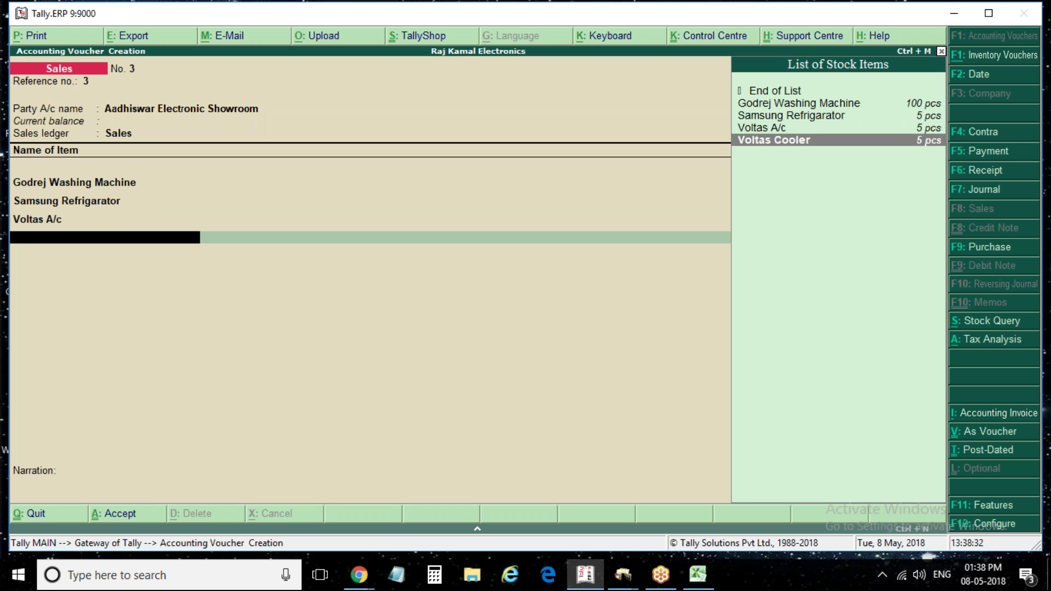
key("Return")
key("Return")
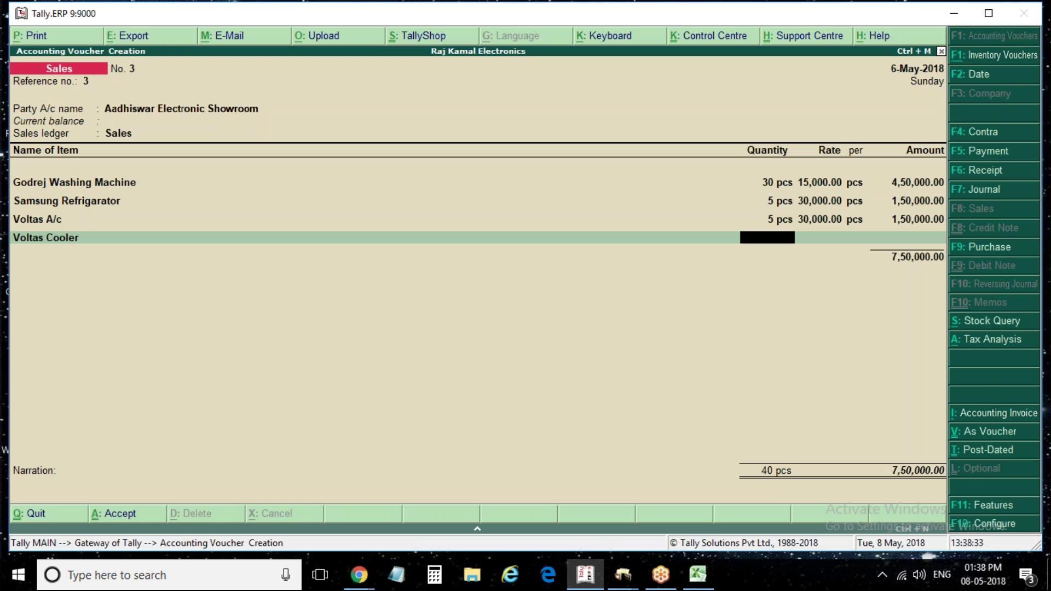
type("5")
key("Return")
key("Return")
key("Return")
key("Return")
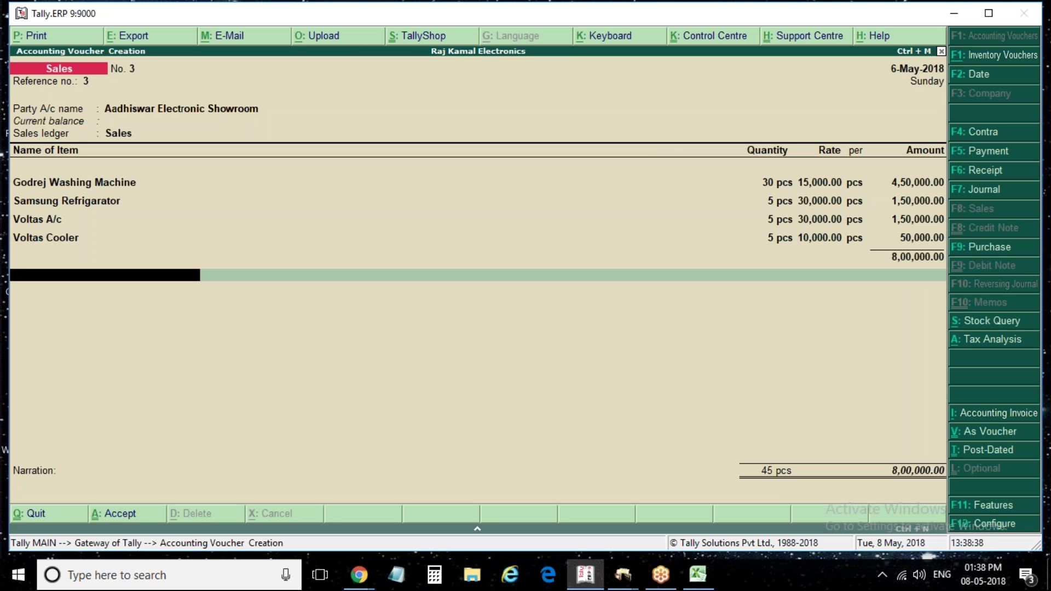
key("Return")
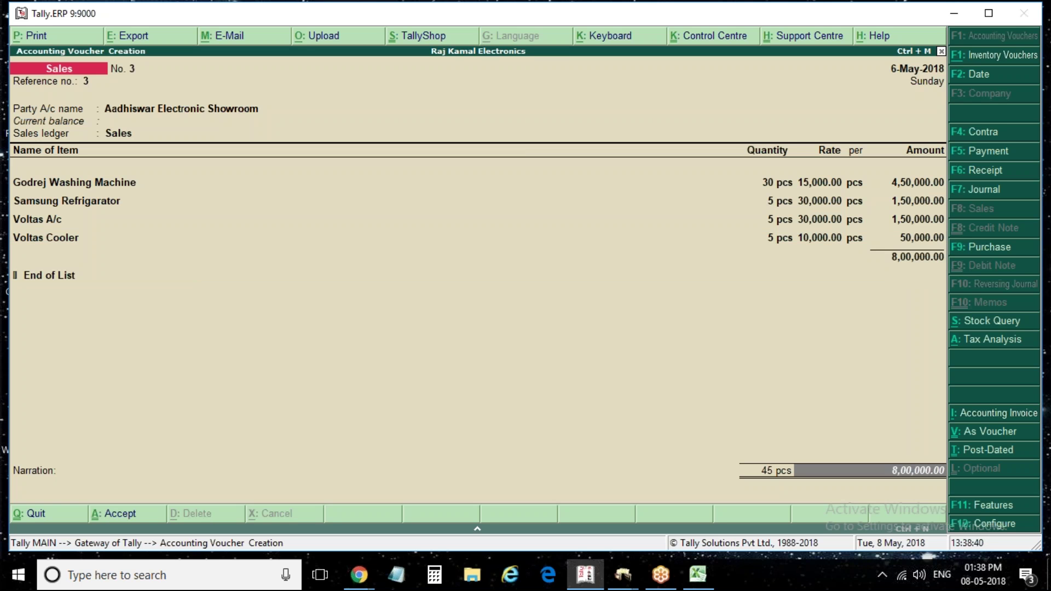
Change the Godrej Washing Machine quantity from 30 to 50 pcs
key("BackSpace")
key("BackSpace")
key("BackSpace")
key("BackSpace")
key("BackSpace")
key("BackSpace")
key("BackSpace")
key("BackSpace")
key("BackSpace")
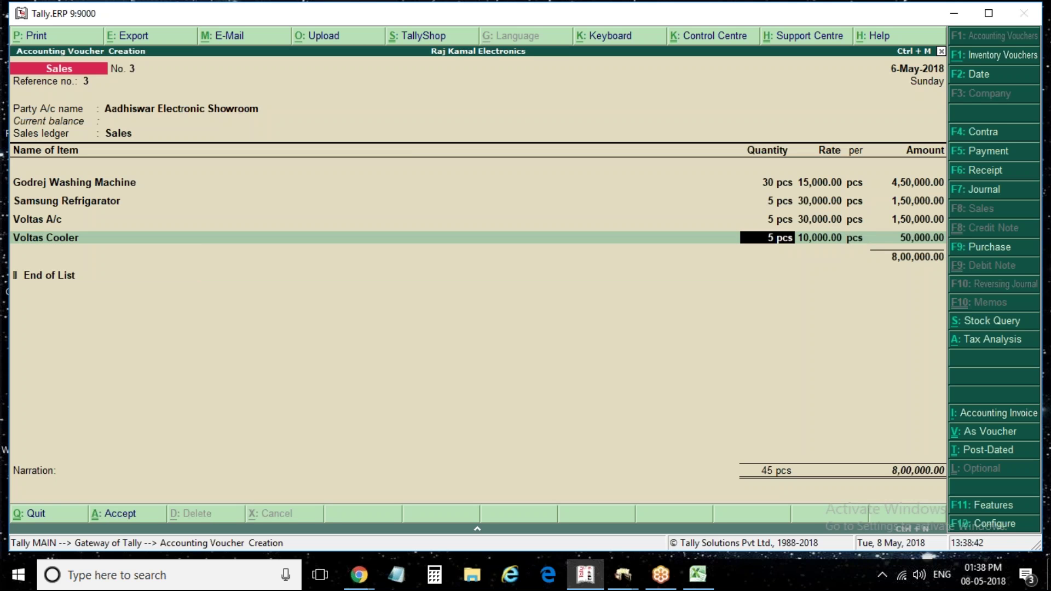
key("BackSpace")
key("BackSpace")
key("BackSpace")
key("BackSpace")
key("BackSpace")
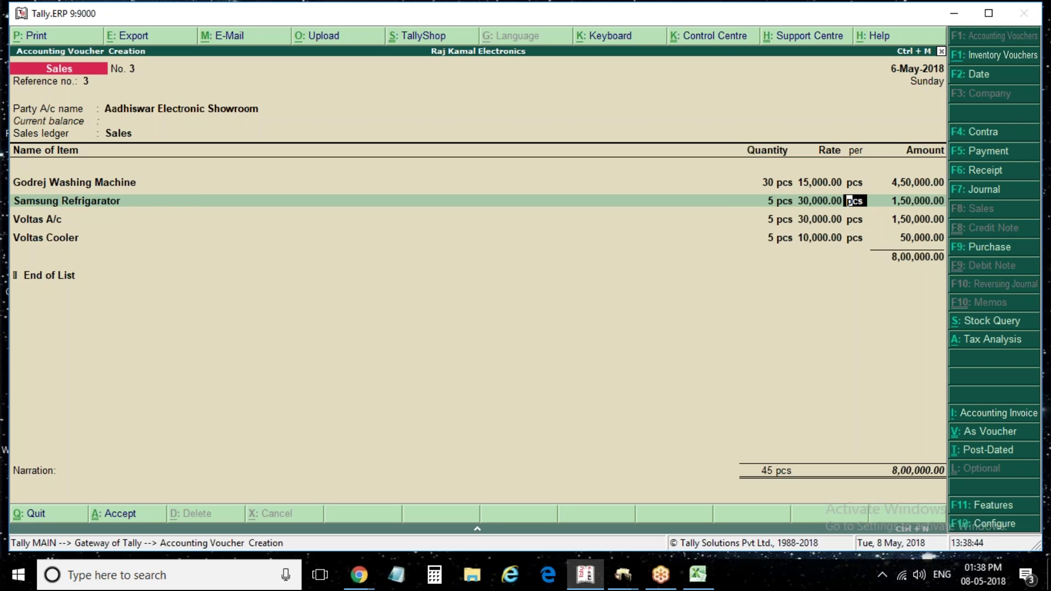
key("BackSpace")
key("BackSpace")
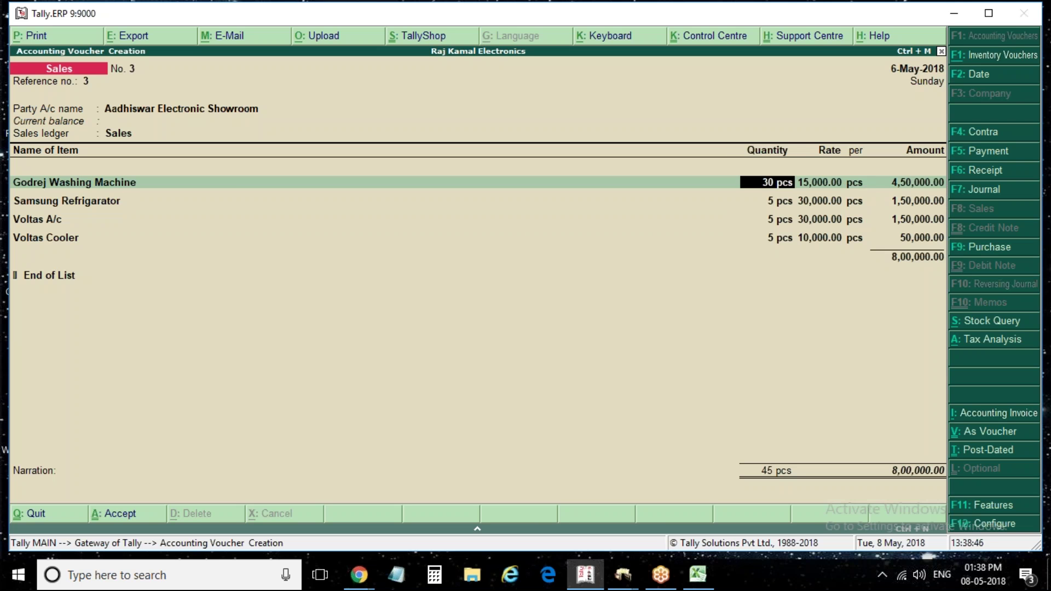
key("BackSpace")
type("50")
key("Return")
key("Return")
key("Return")
key("Return")
key("Return")
key("Return")
key("Return")
key("Return")
key("Return")
key("Return")
key("Return")
key("Return")
key("Return")
key("Return")
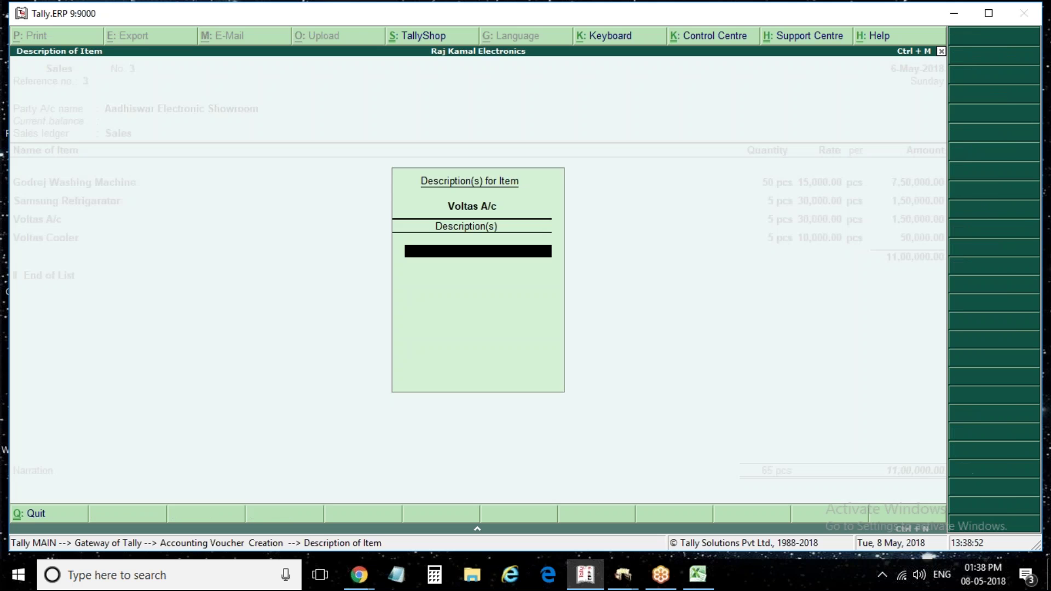
Add Cgst as a tax ledger line below the stock items
key("Return")
key("Return")
key("Return")
key("Return")
key("Return")
key("Return")
key("Return")
key("Return")
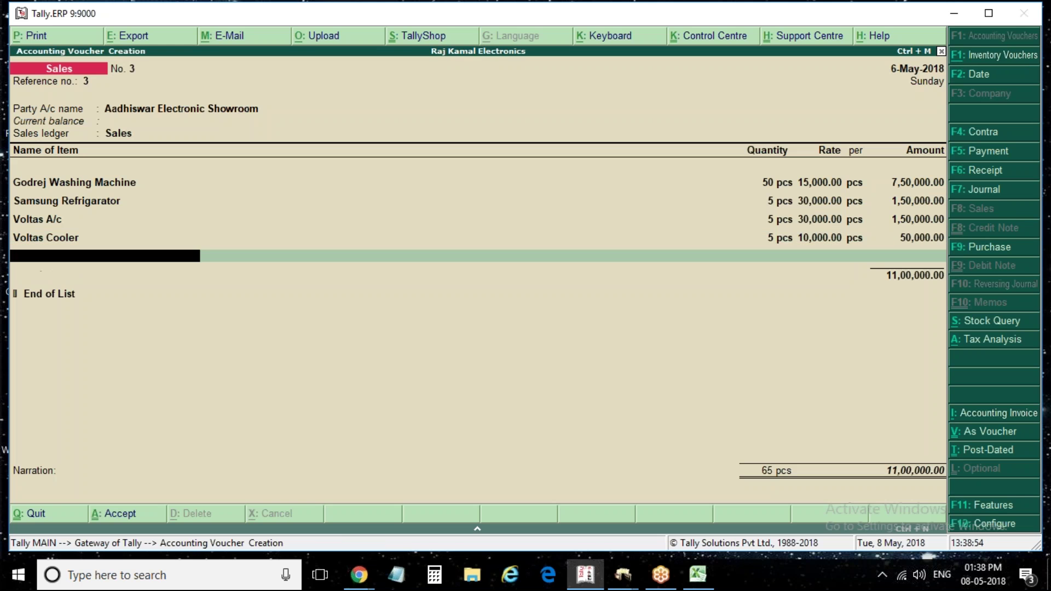
key("Return")
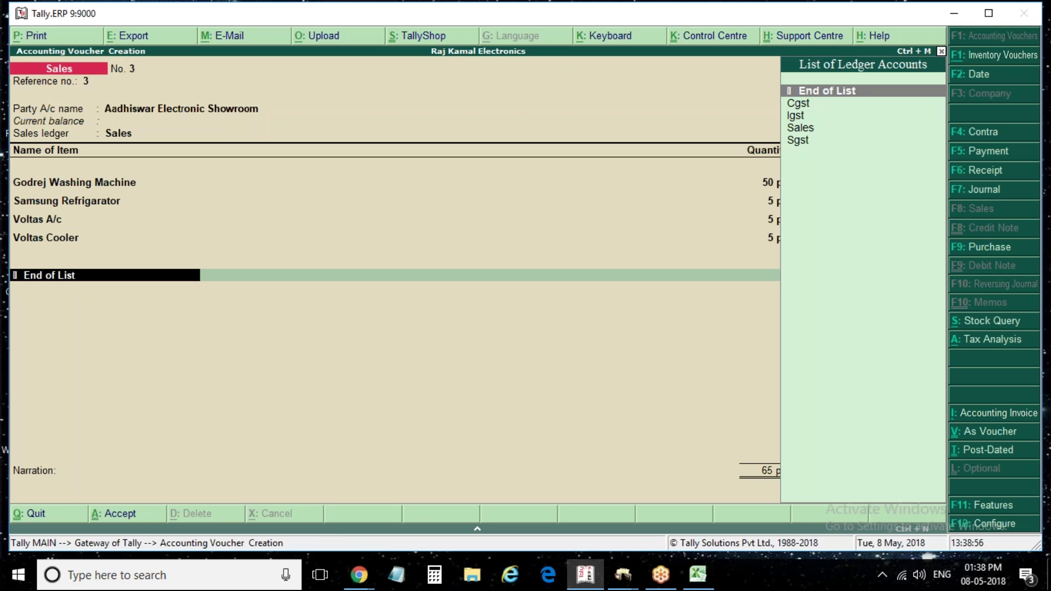
key("Down")
key("Down")
key("Up")
key("Return")
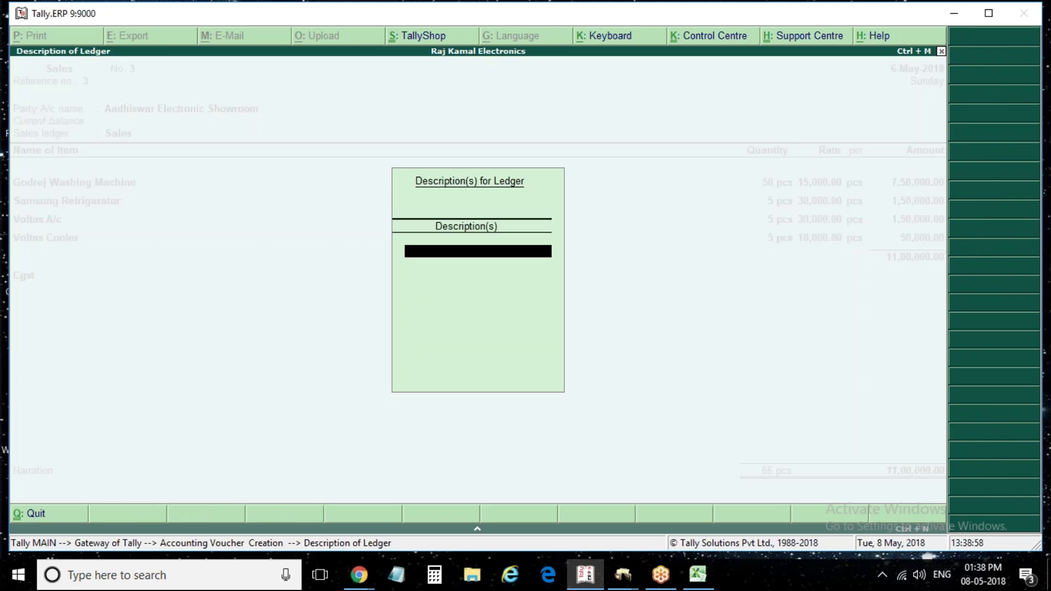
key("Return")
key("Return")
Add the Sgst and Igst tax ledgers, then review the IGST tax analysis
type("Sgst")
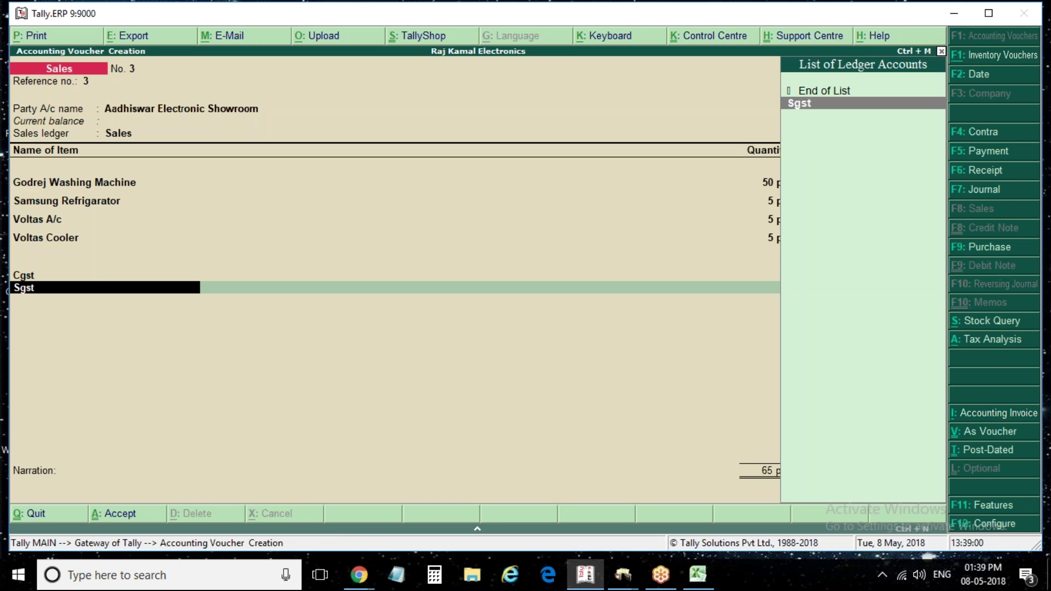
key("Return")
key("Return")
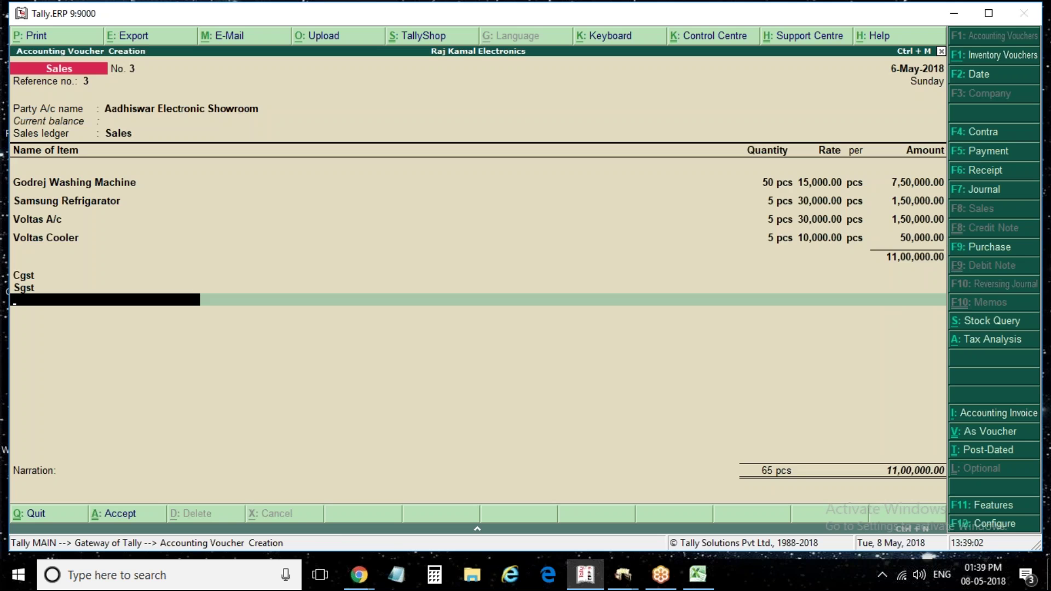
type("I")
key("Return")
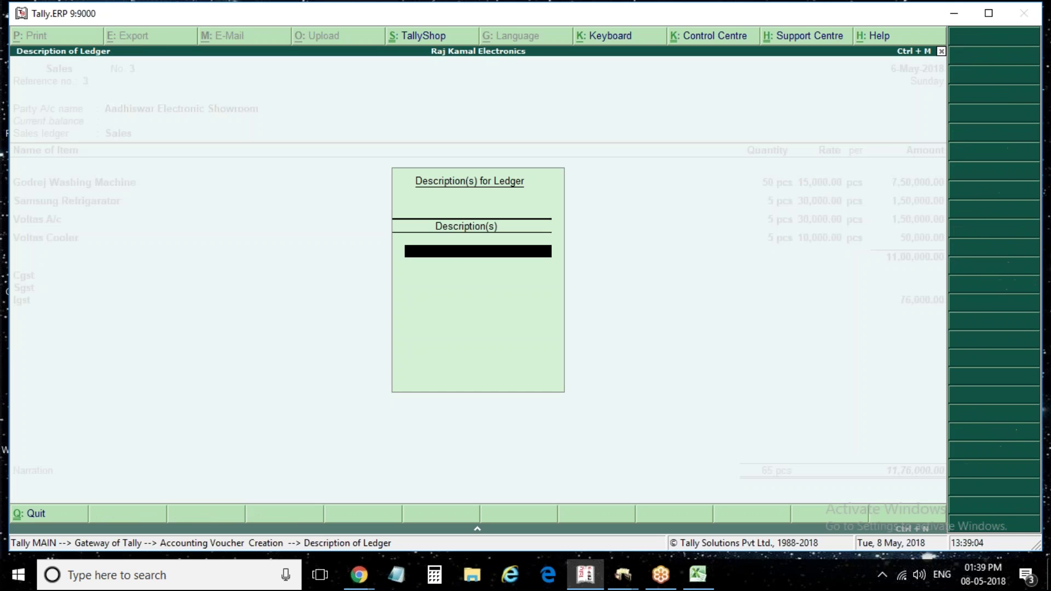
key("Return")
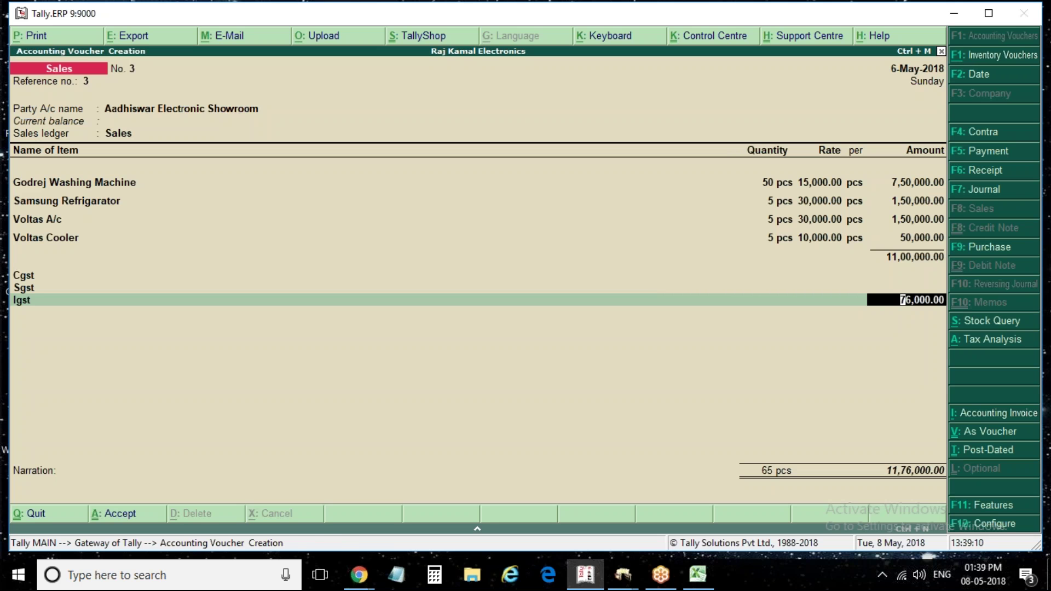
key("alt+a")
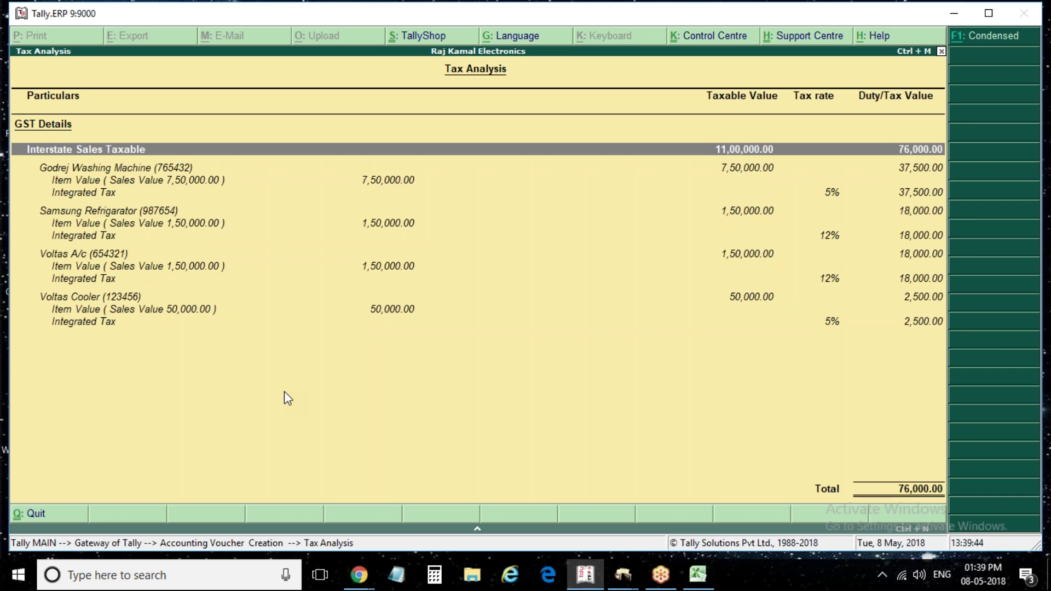
key("Escape")
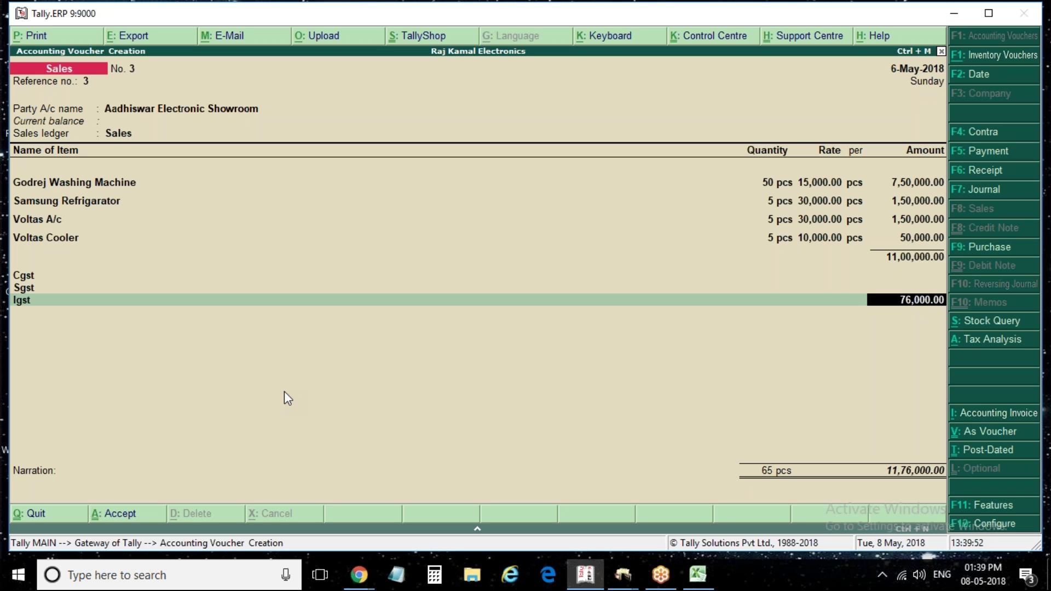
Preview the voucher 3 Tax Invoice zoomed in, check its tax totals, then close the preview
key("alt+p")
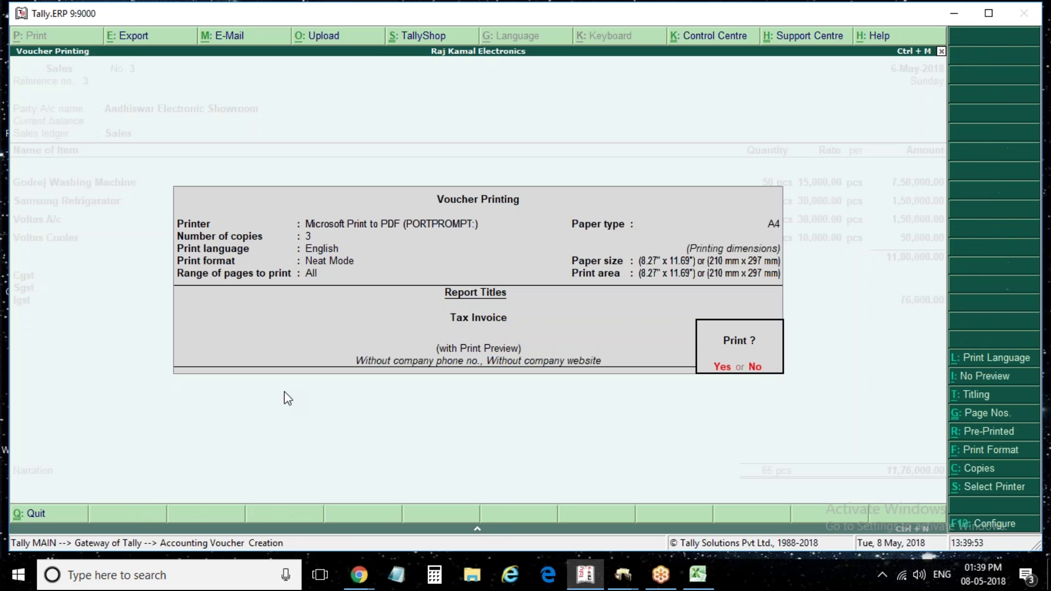
key("Return")
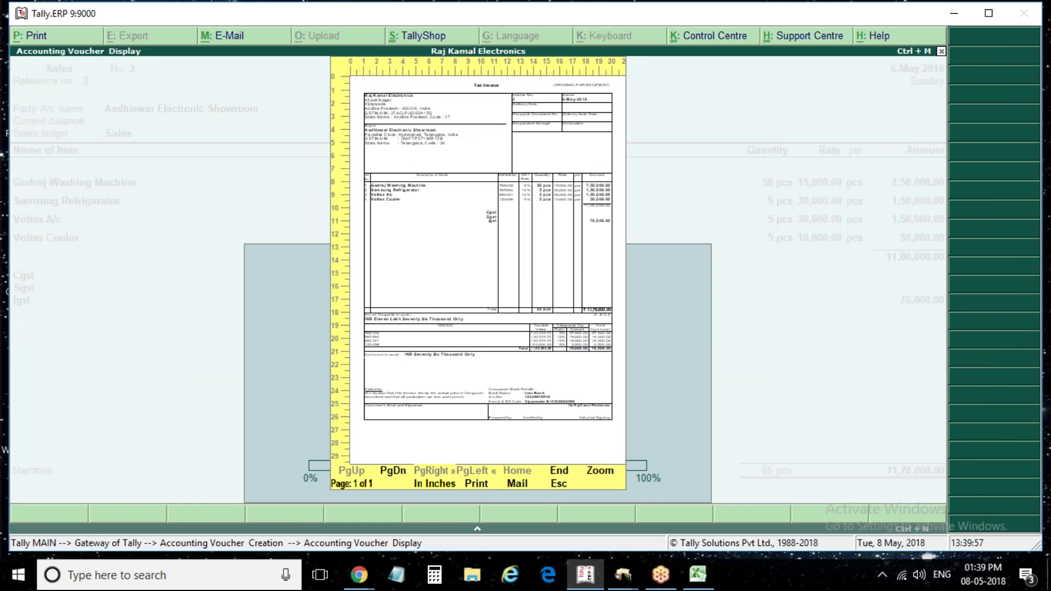
key("alt+z")
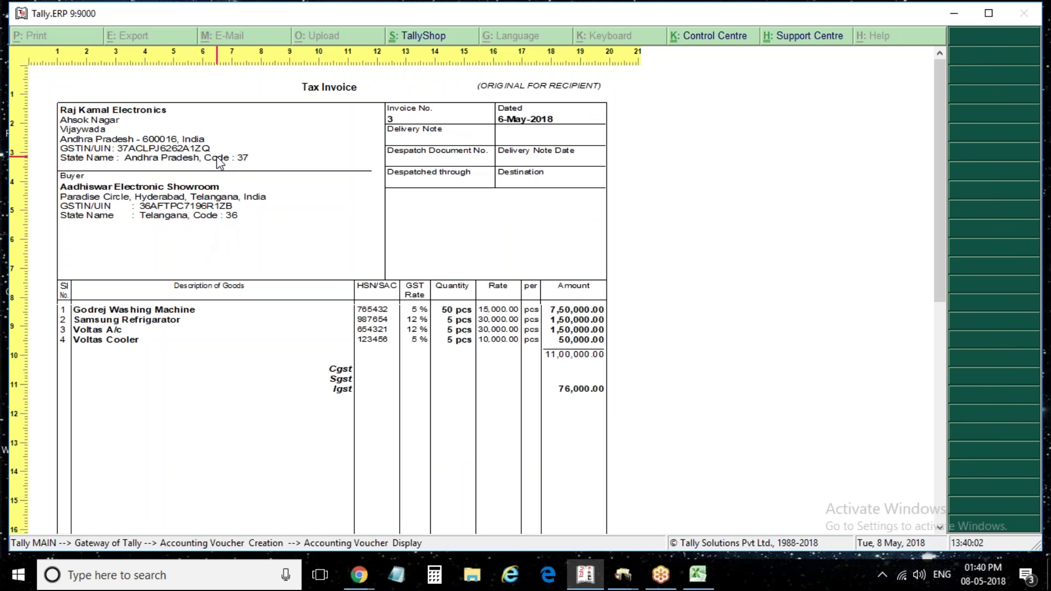
left_click_drag(941, 119, 868, 292)
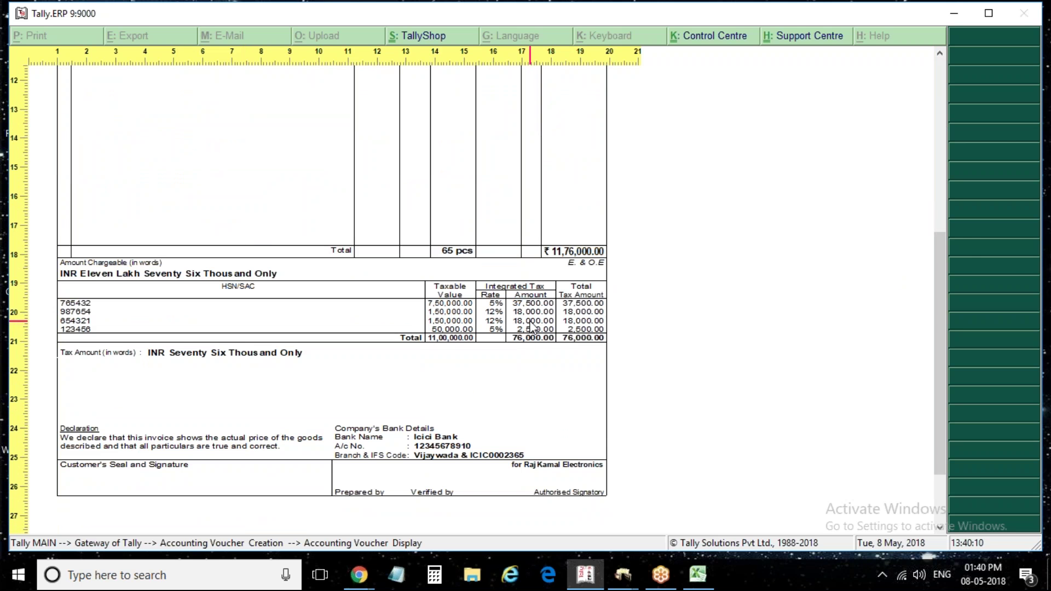
key("Escape")
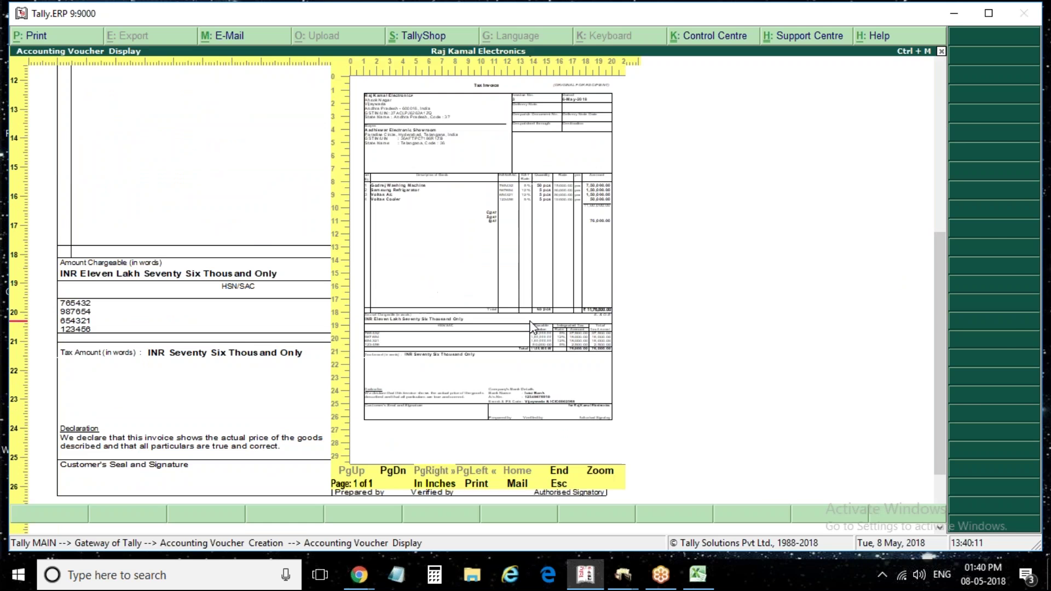
key("Escape")
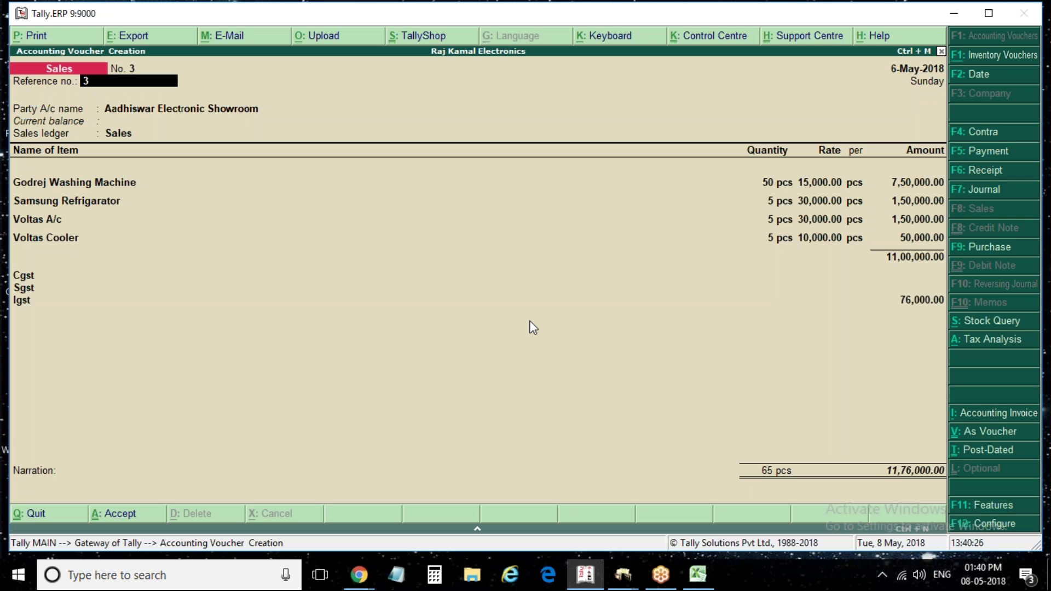
Quit the sales voucher and start a new stock item named Rice under Inventory Info
key("Escape")
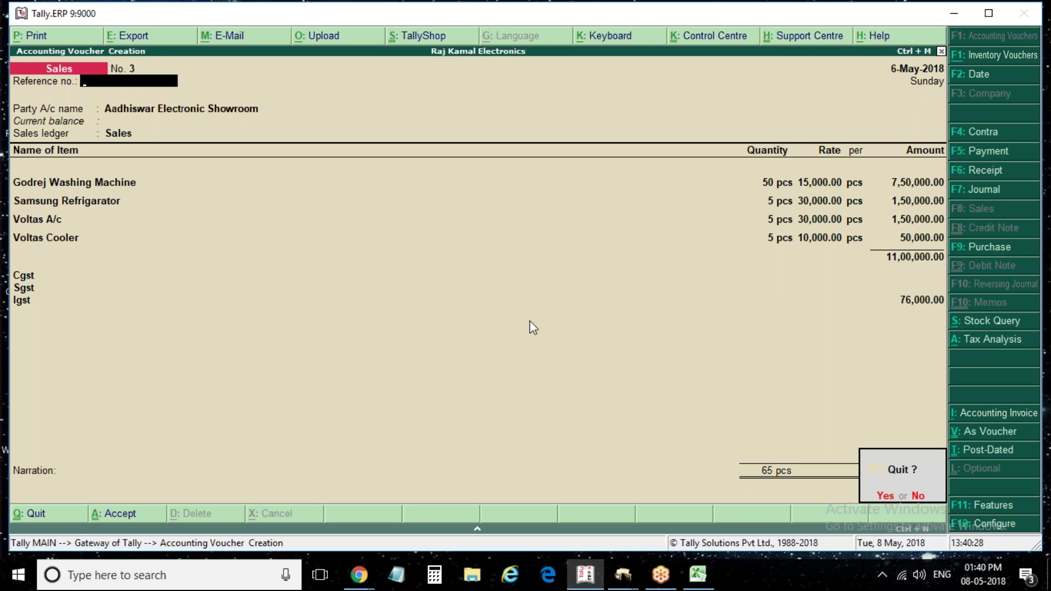
key("y")
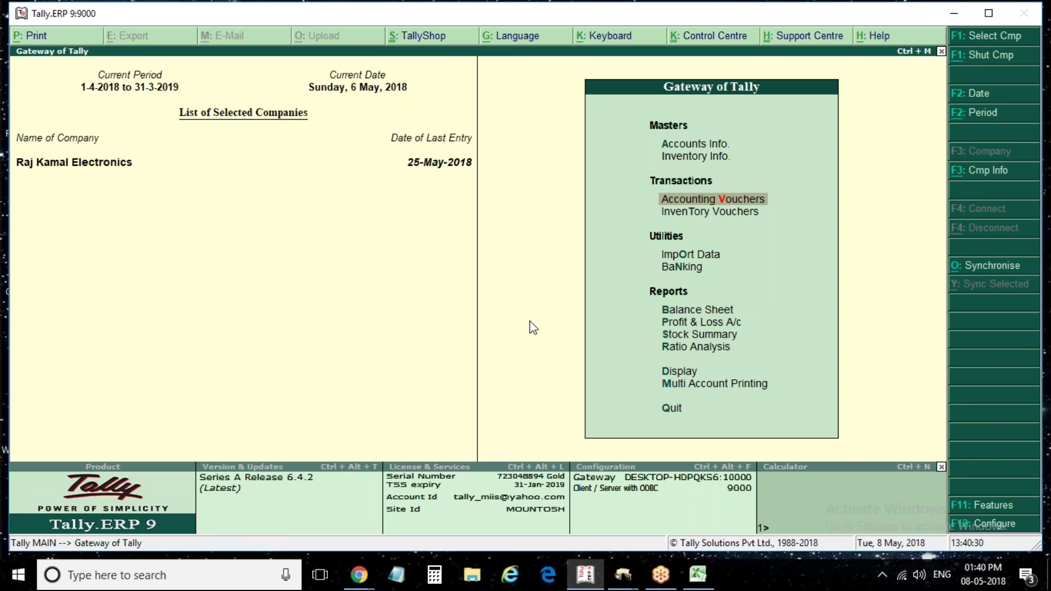
key("Up")
key("Up")
key("Down")
key("Return")
key("Down")
key("Return")
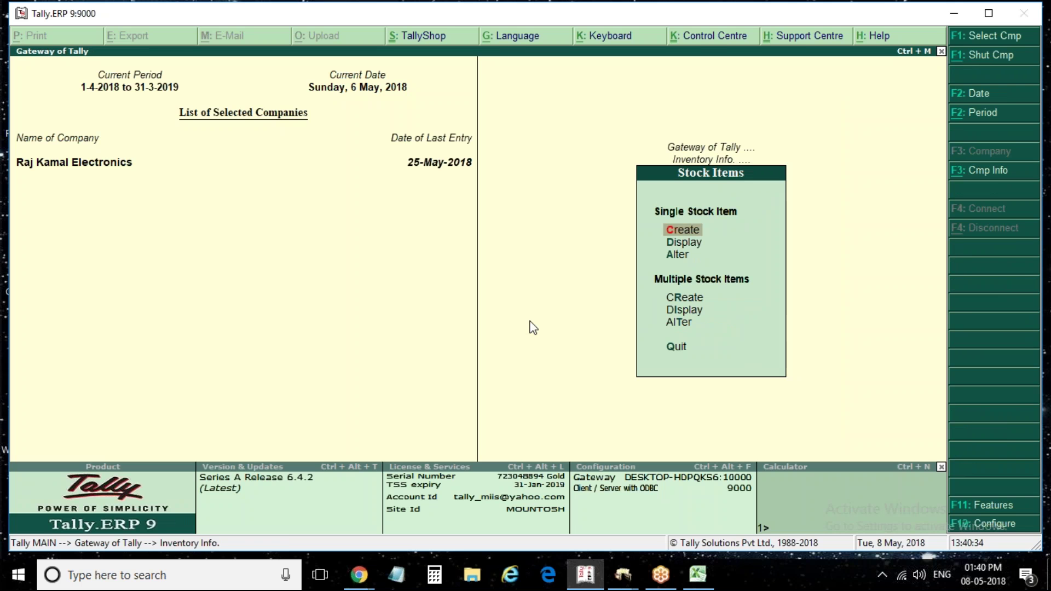
key("Return")
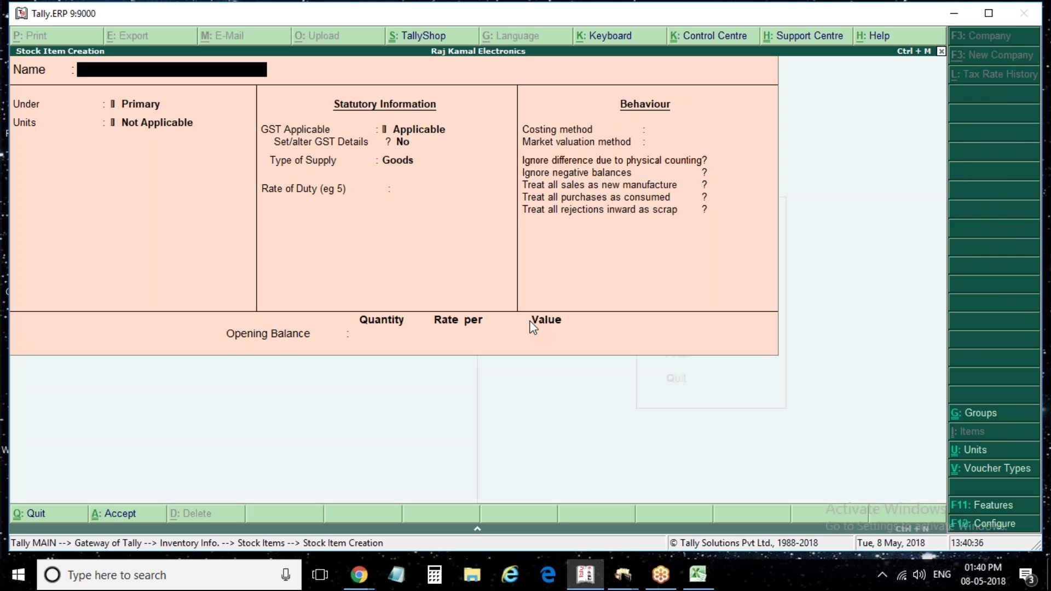
type("Ze")
type("Rice")
key("Return")
key("Return")
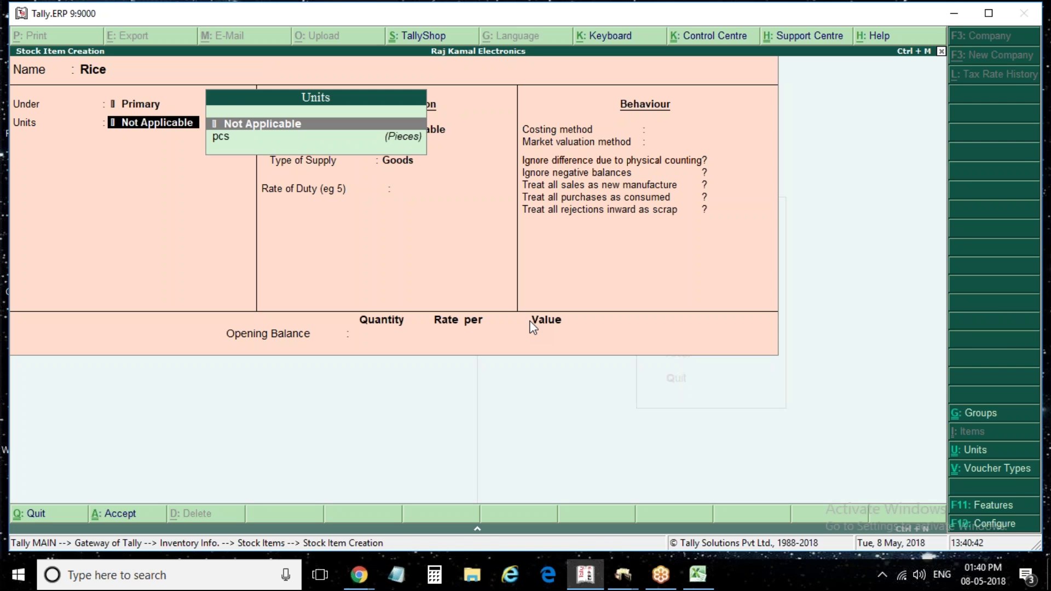
Create the unit kgs, formal name Kilograms, with UQC KGS-KILOGRAMS
key("alt+c")
type("kgs")
key("Return")
type("Kilograms")
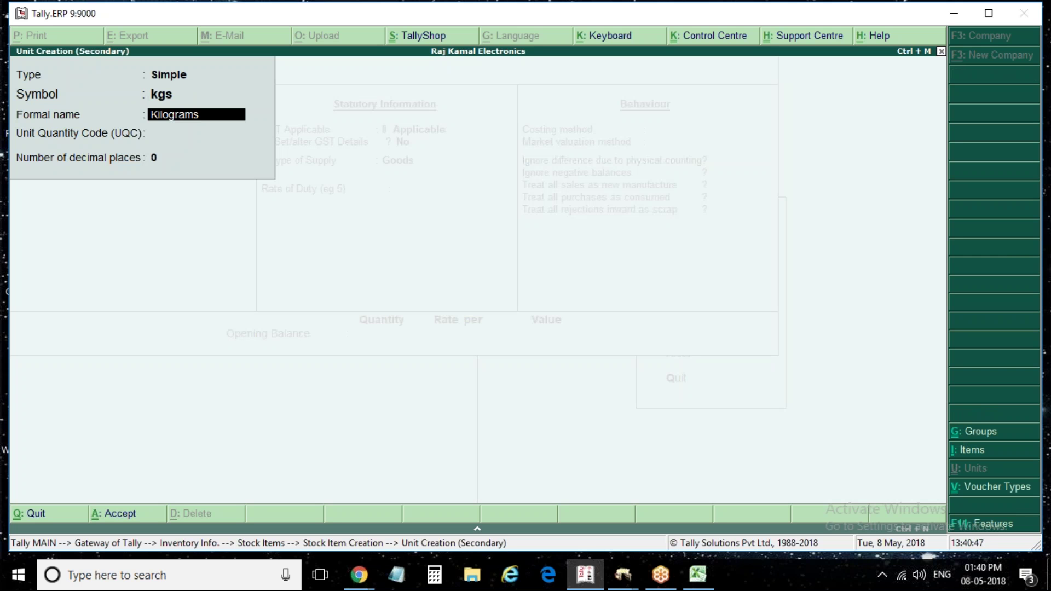
key("Return")
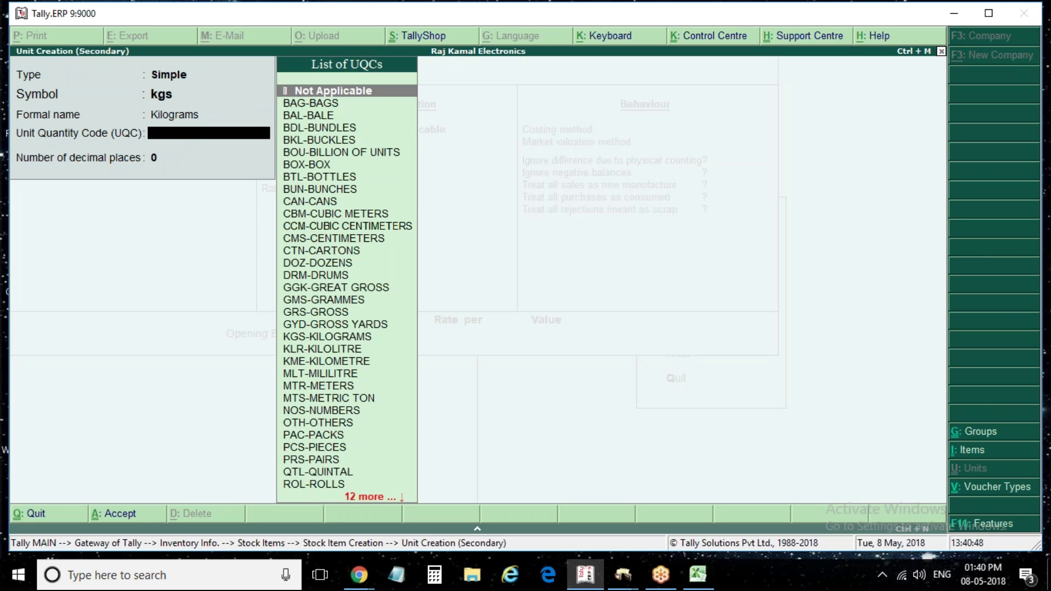
type("kil")
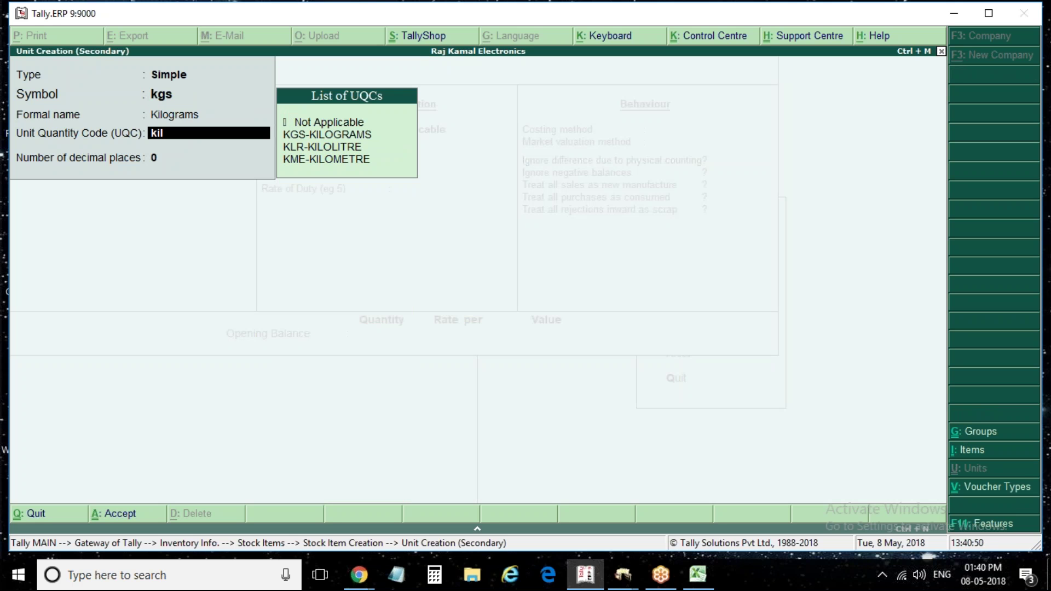
key("Return")
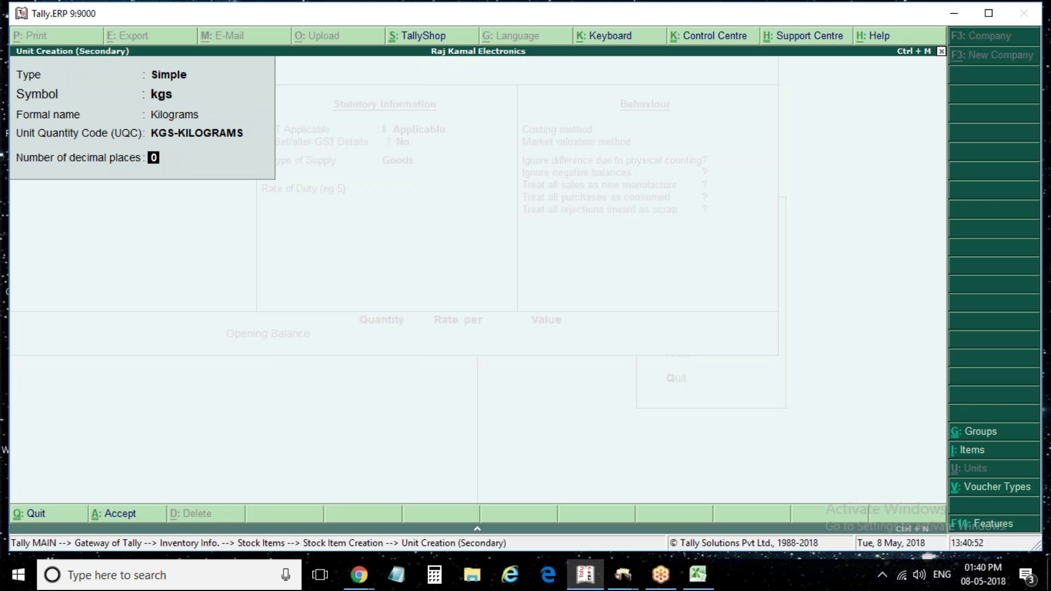
key("Return")
key("Return")
key("Return")
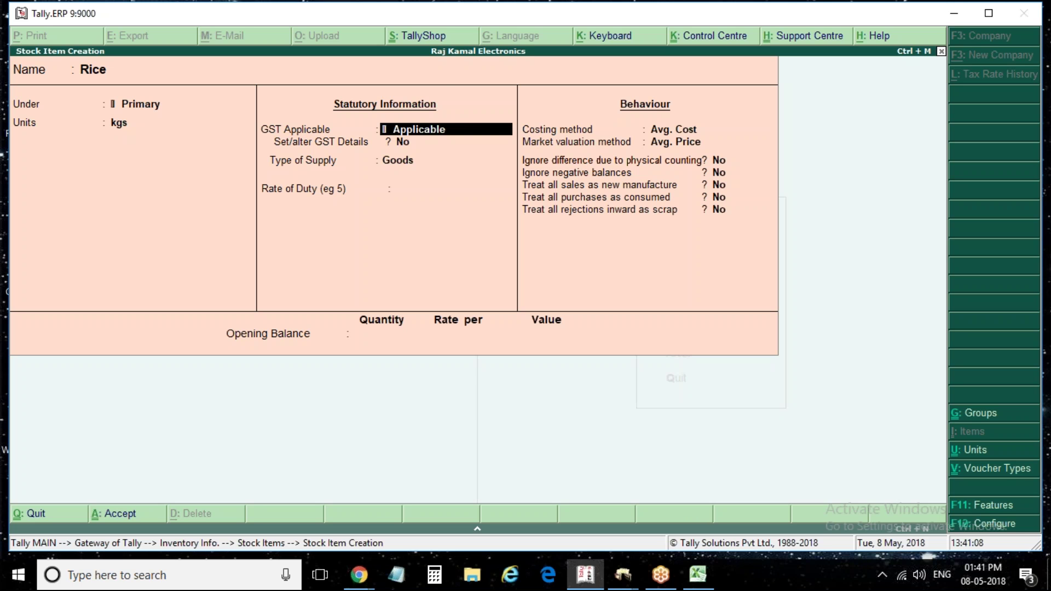
Rename the stock item from Rice to Exempted Items
key("BackSpace")
key("BackSpace")
key("BackSpace")
type("Emem")
key("BackSpace")
key("BackSpace")
key("BackSpace")
type("xenmp")
key("BackSpace")
key("BackSpace")
key("BackSpace")
type("np")
key("BackSpace")
key("BackSpace")
type("np")
key("BackSpace")
key("BackSpace")
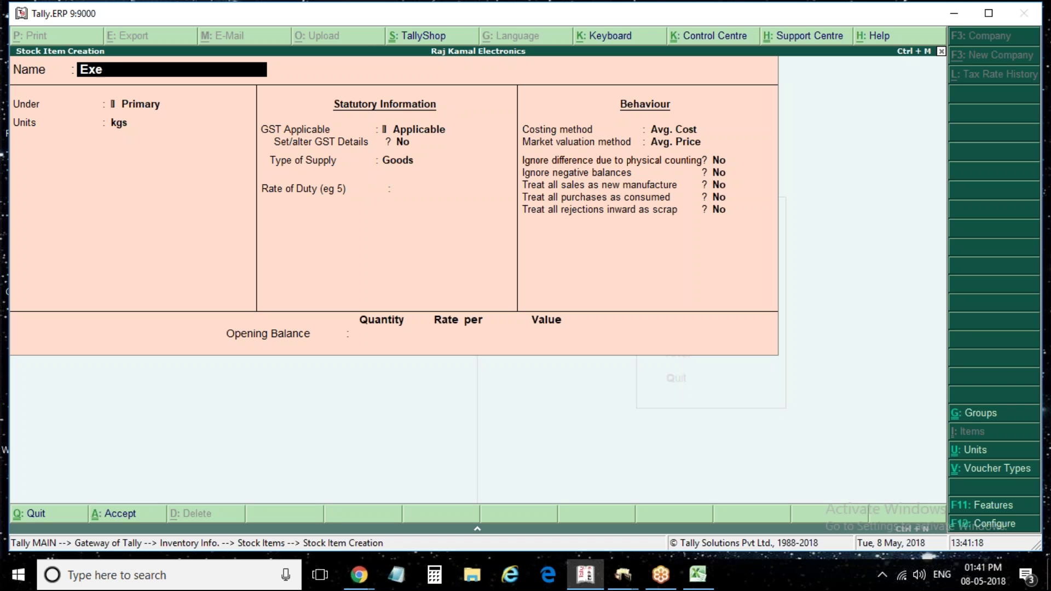
type("mpted Items")
key("Return")
key("Return")
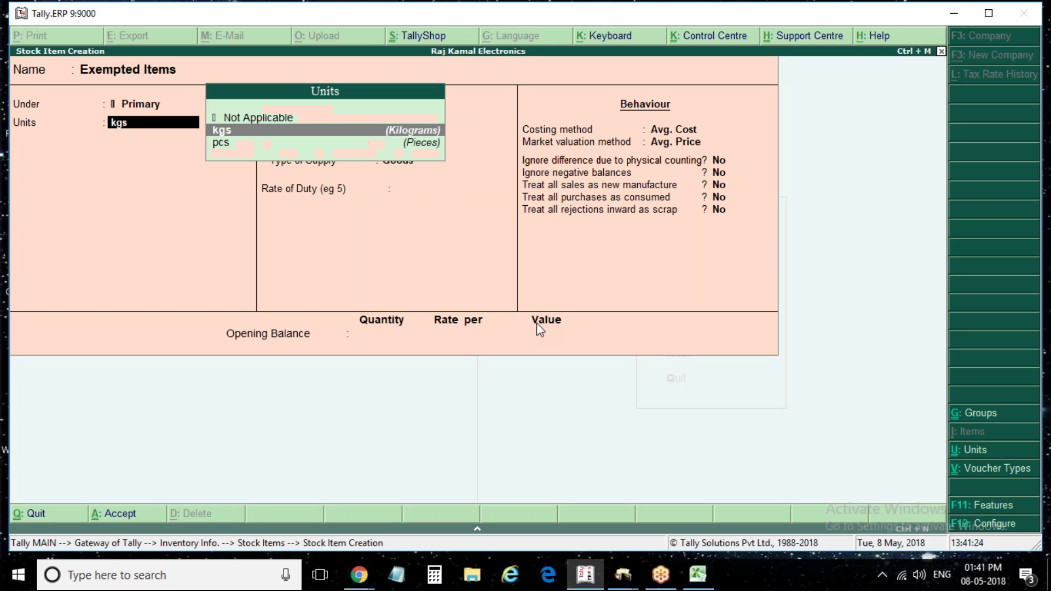
Set the item's unit to pcs and keep GST Applicable
key("Down")
key("Return")
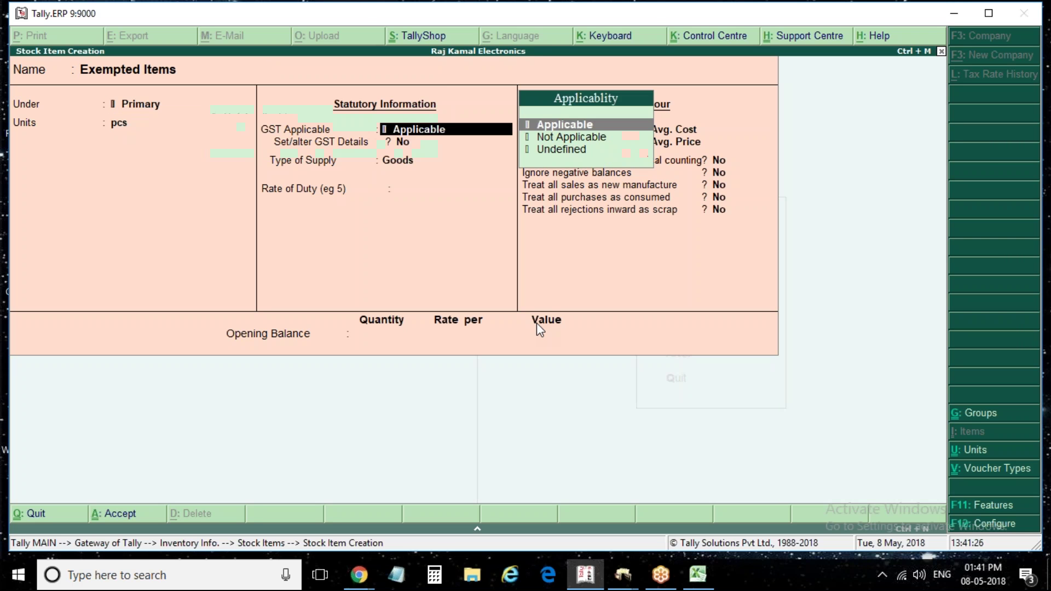
key("Return")
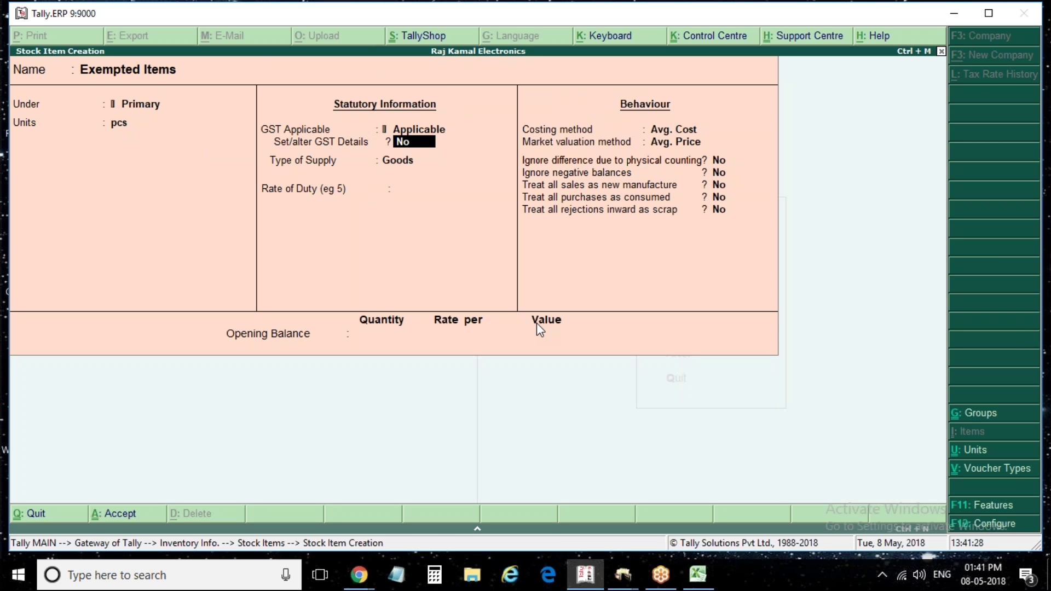
Open the item's GST details and enter the description 'Exempted Item'
type("y")
key("Return")
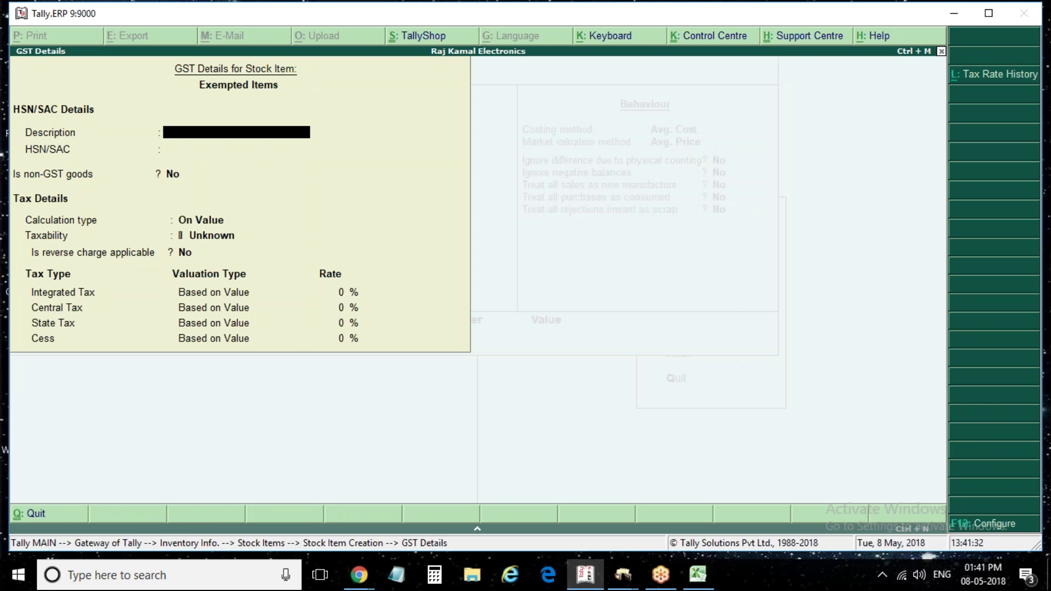
type("E")
type("ex")
key("BackSpace")
key("BackSpace")
type("xem")
key("BackSpace")
type("npt")
key("BackSpace")
key("BackSpace")
key("BackSpace")
type("mpted i")
key("BackSpace")
type("Item")
key("Return")
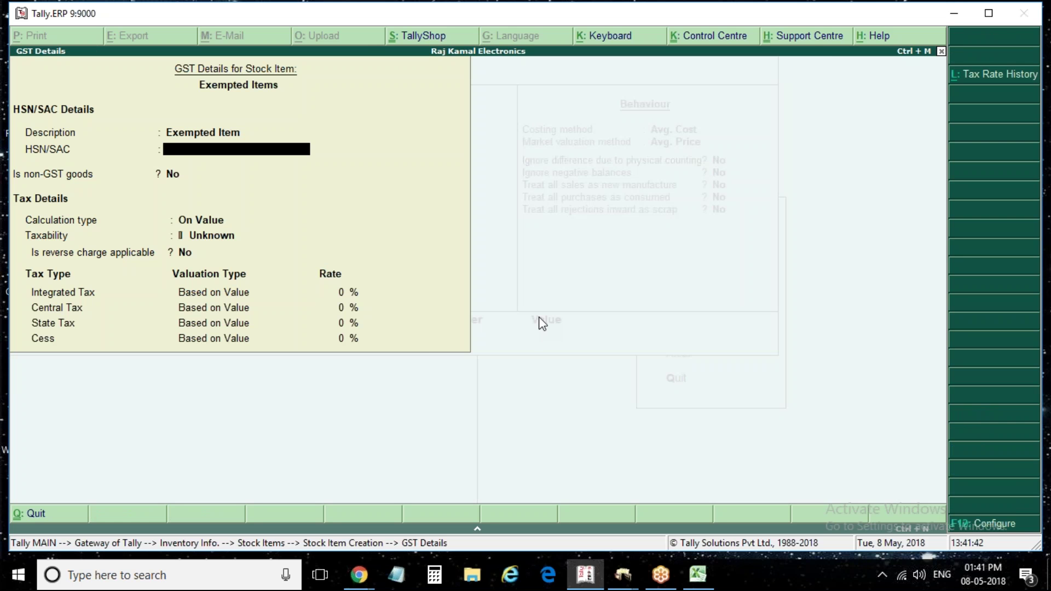
Enter HSN/SAC 789065 and set the taxability to Exempt
type("789065")
key("Return")
key("Return")
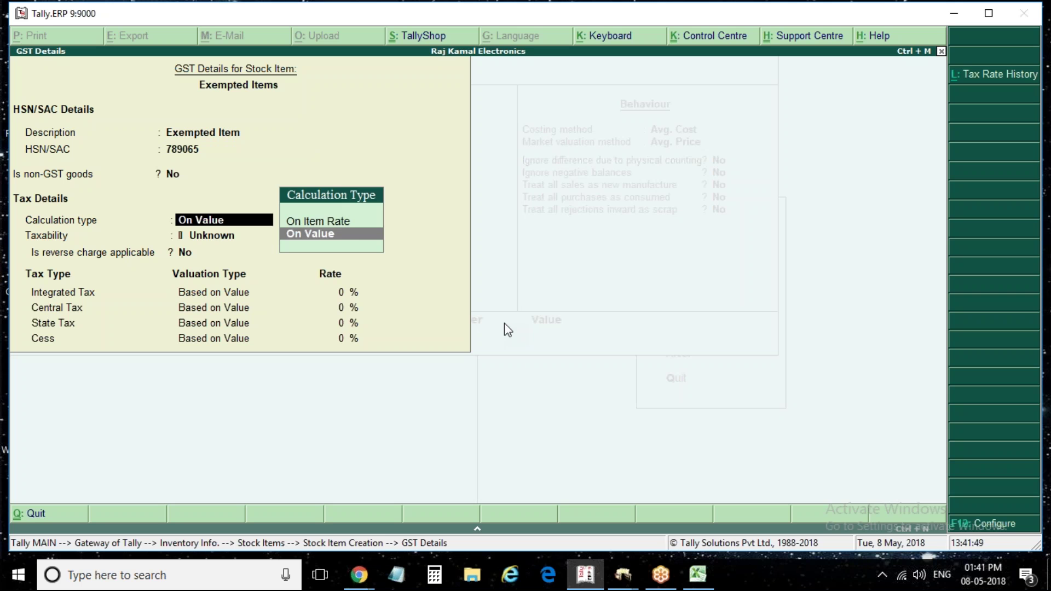
key("Return")
key("Down")
key("Down")
key("Down")
key("Return")
key("Return")
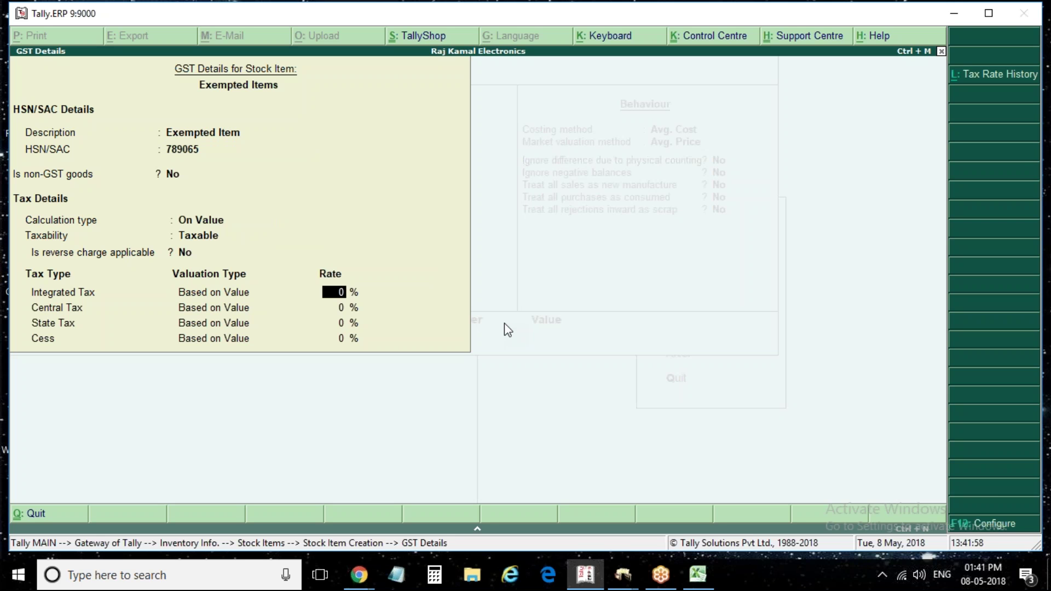
key("BackSpace")
key("BackSpace")
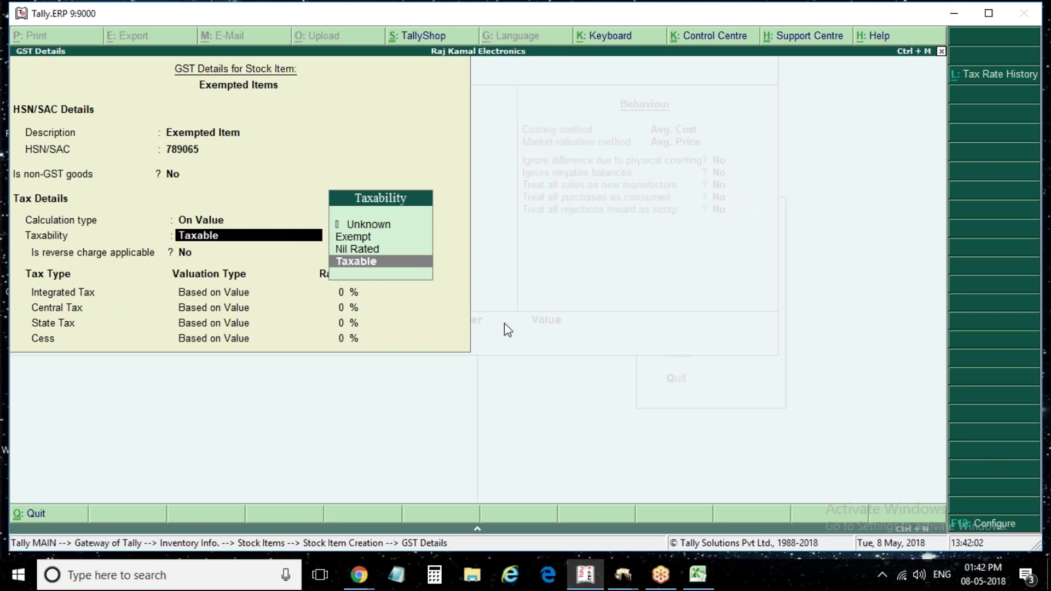
key("Up")
key("Up")
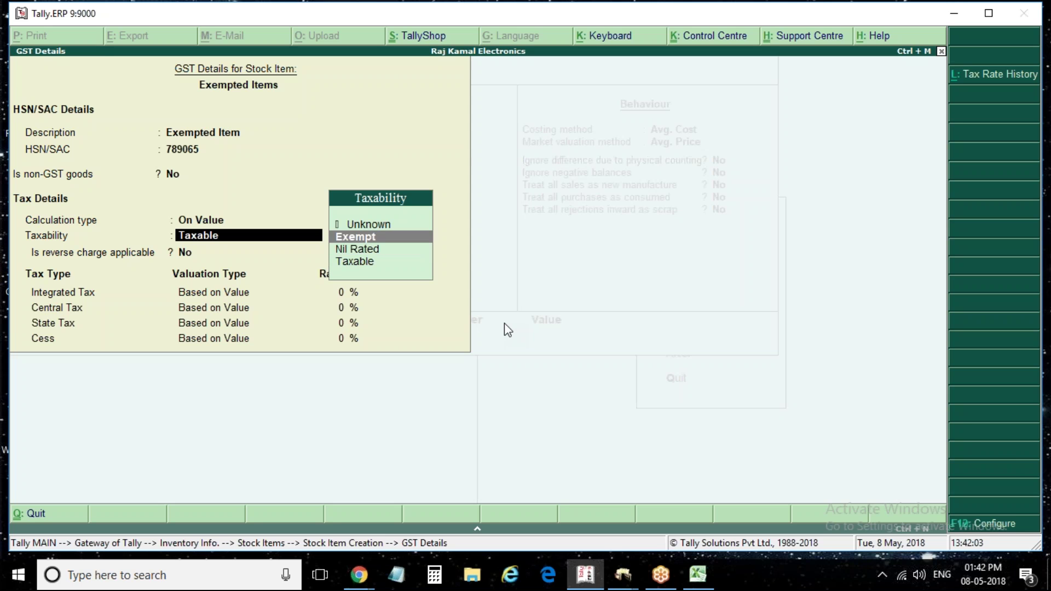
key("Return")
key("Return")
key("Return")
key("Return")
key("Return")
key("Return")
key("Return")
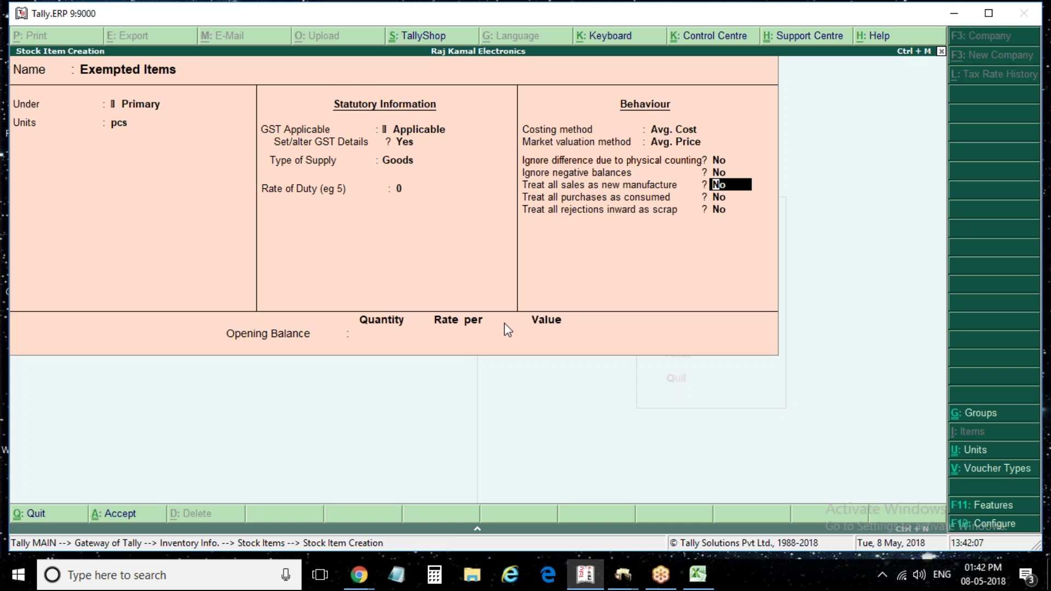
Save the Exempted Items stock item and return to the Inventory Info menu
key("ctrl+a")
key("Escape")
key("Return")
key("Escape")
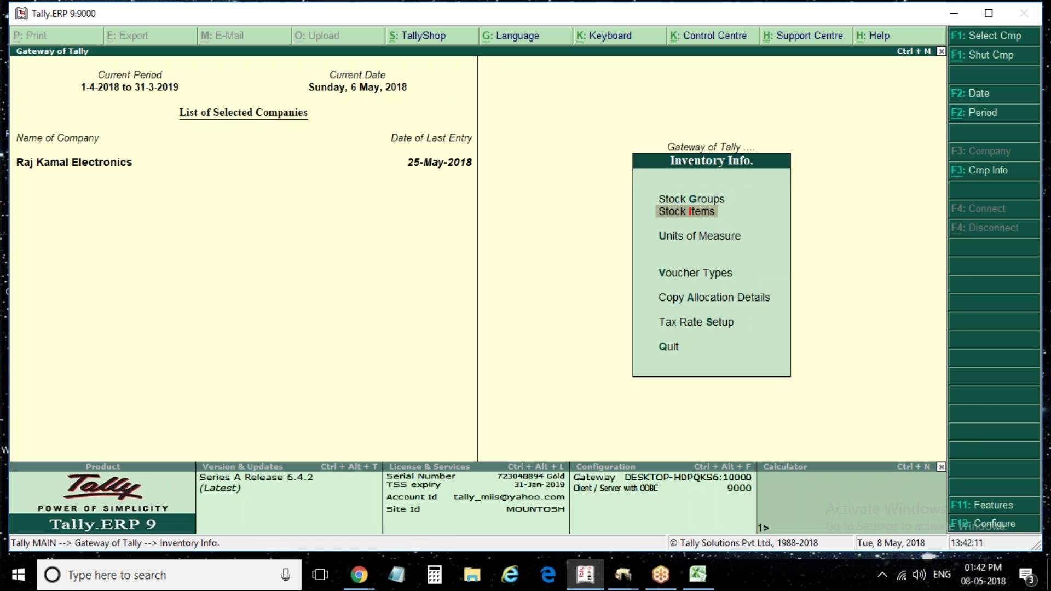
Start a purchase voucher (F9) with supplier invoice number 4
key("Escape")
key("Down")
key("Down")
key("Up")
key("Return")
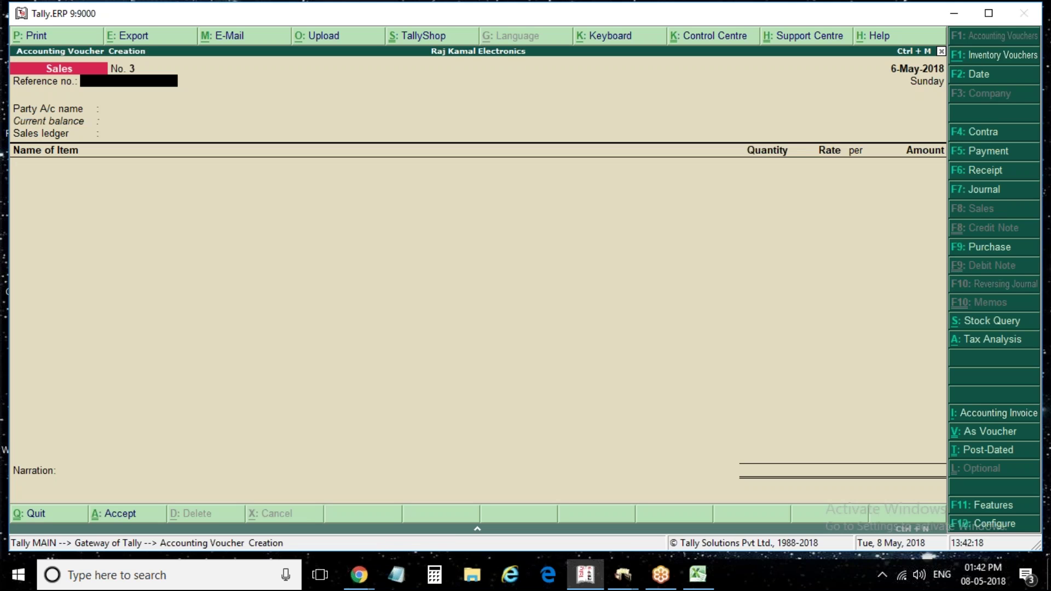
key("F9")
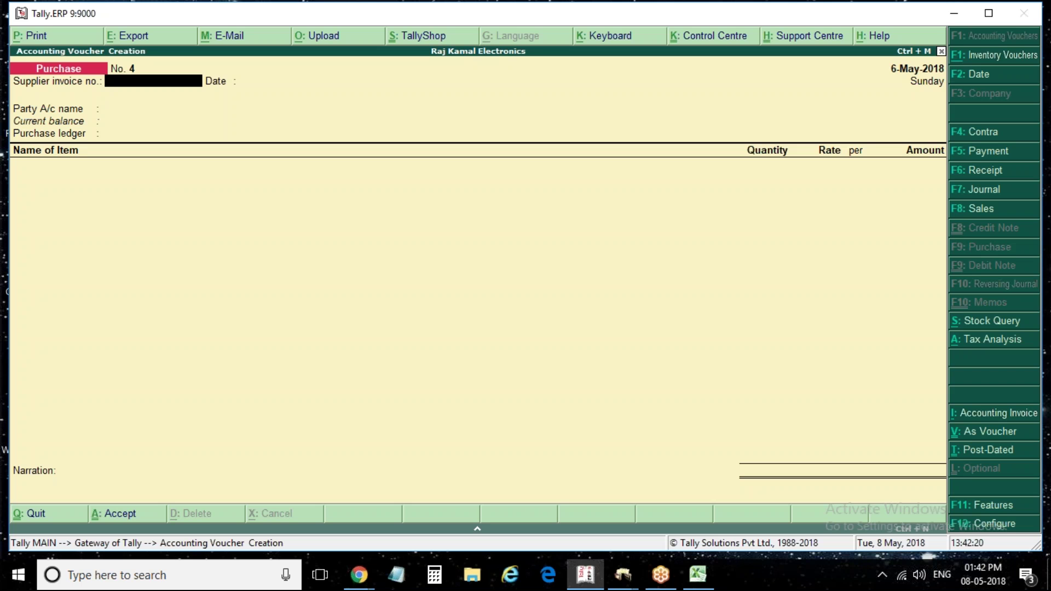
type("4")
key("Return")
key("Return")
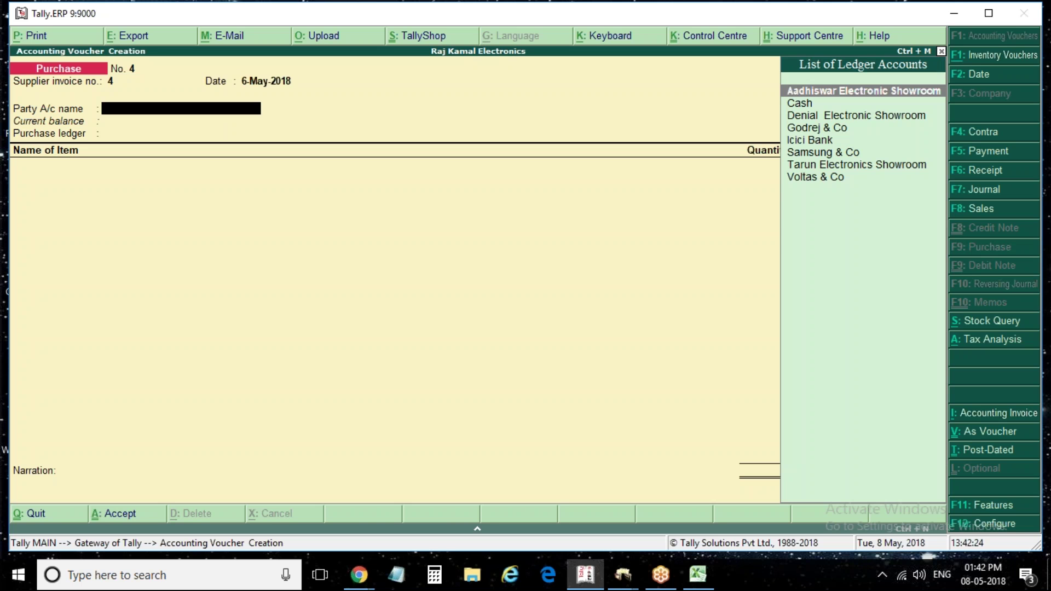
Choose Samsung & Co as the supplier and Purchase as the purchase ledger
key("Down")
key("Down")
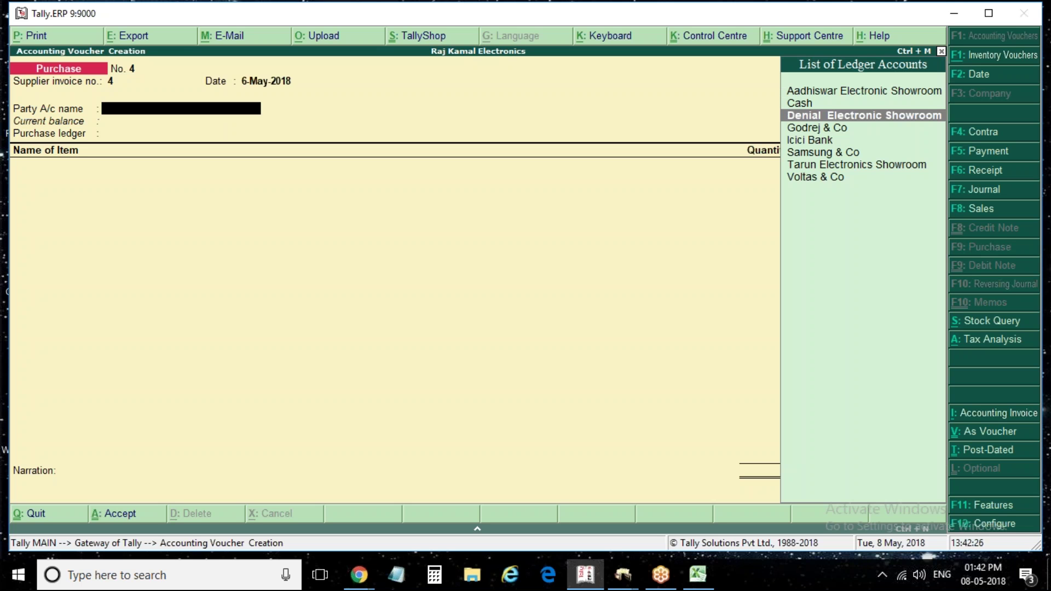
key("Down")
key("Down")
key("Down")
key("Down")
key("Up")
key("Up")
key("Up")
key("Up")
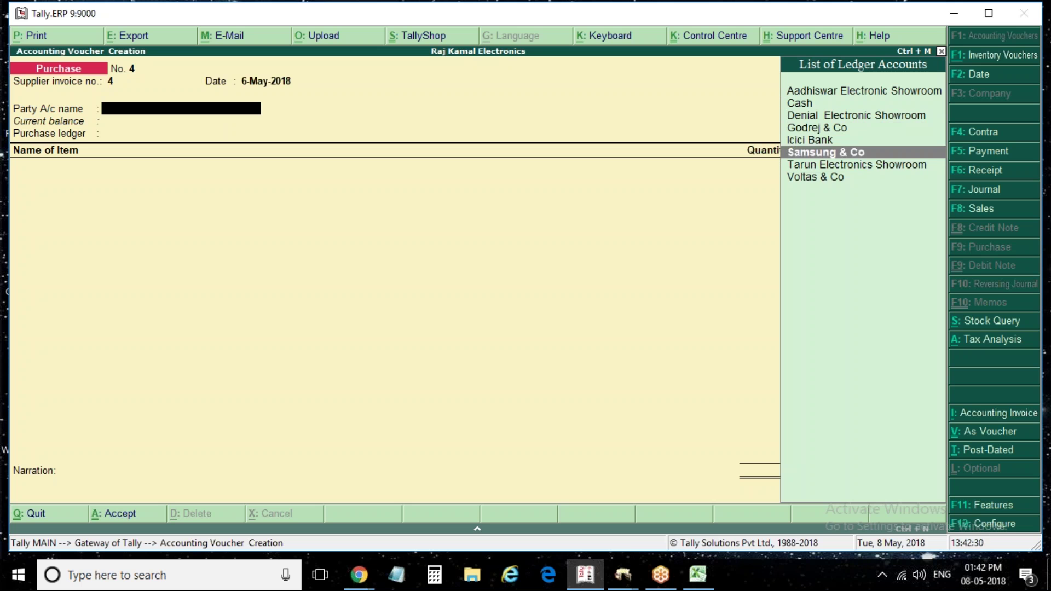
key("Down")
key("Down")
key("Down")
key("Down")
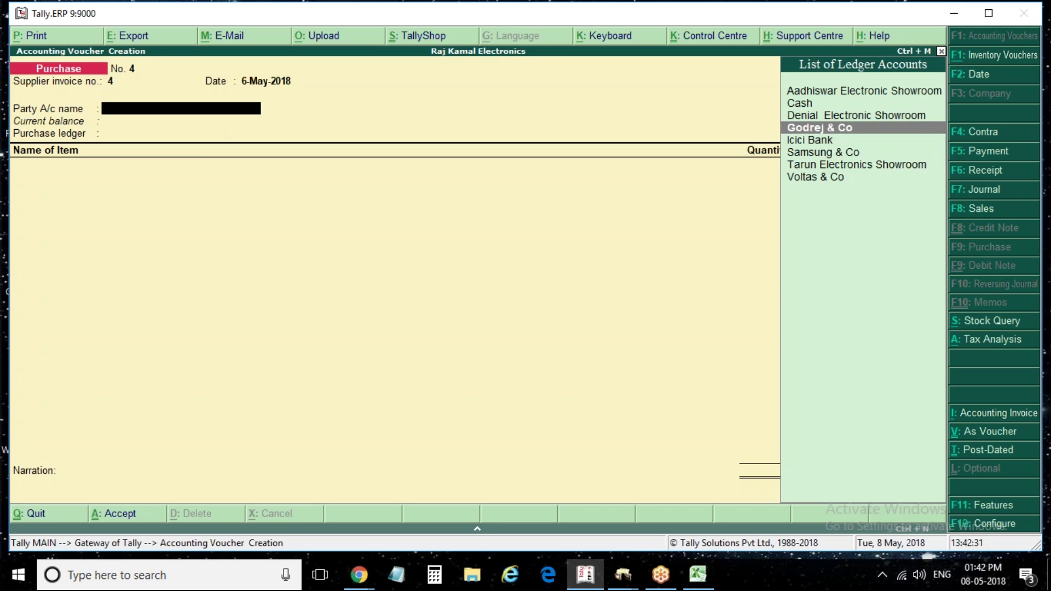
key("Up")
key("Up")
key("Down")
key("Down")
key("Up")
key("Up")
key("Up")
key("Up")
key("Down")
key("Down")
key("Down")
key("Return")
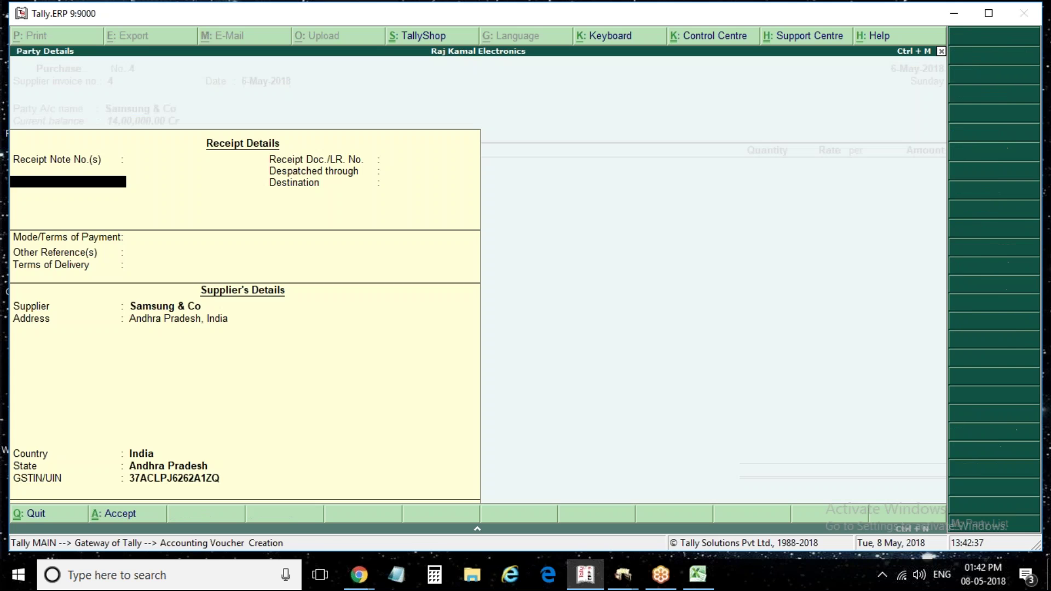
key("ctrl+a")
key("Return")
key("Down")
key("Down")
key("Down")
key("Down")
Add 50 pcs of Exempted Items at 5,000.00 each, replacing the mistakenly picked Samsung Refrigarator
key("Up")
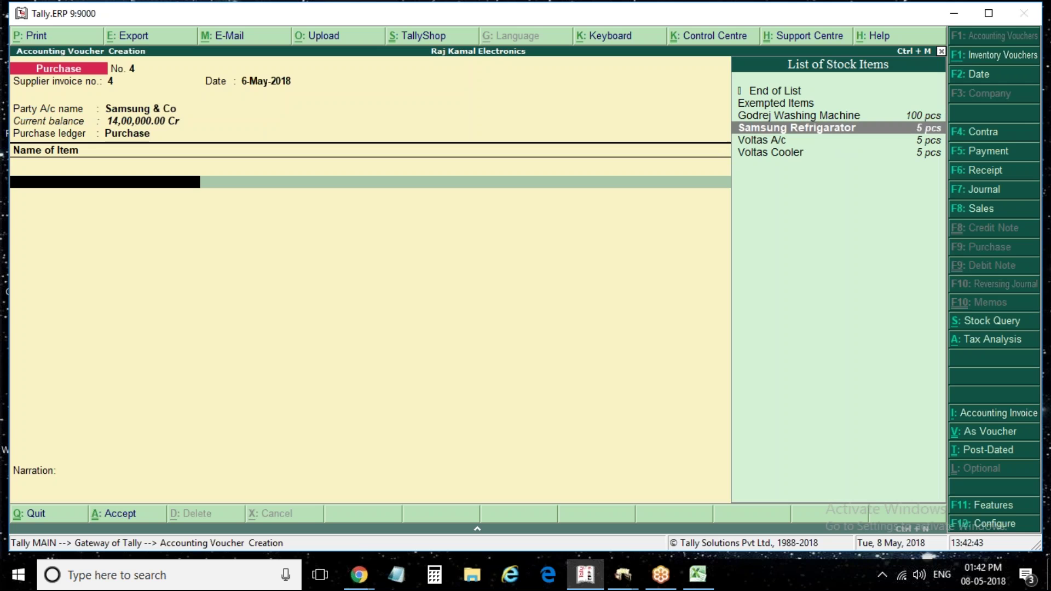
key("Return")
key("Return")
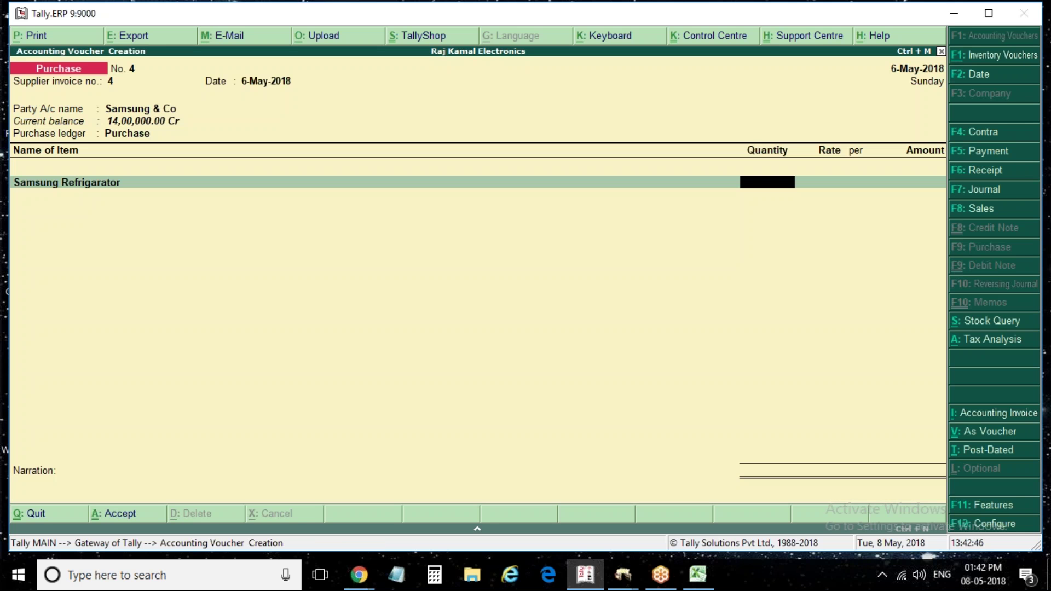
key("BackSpace")
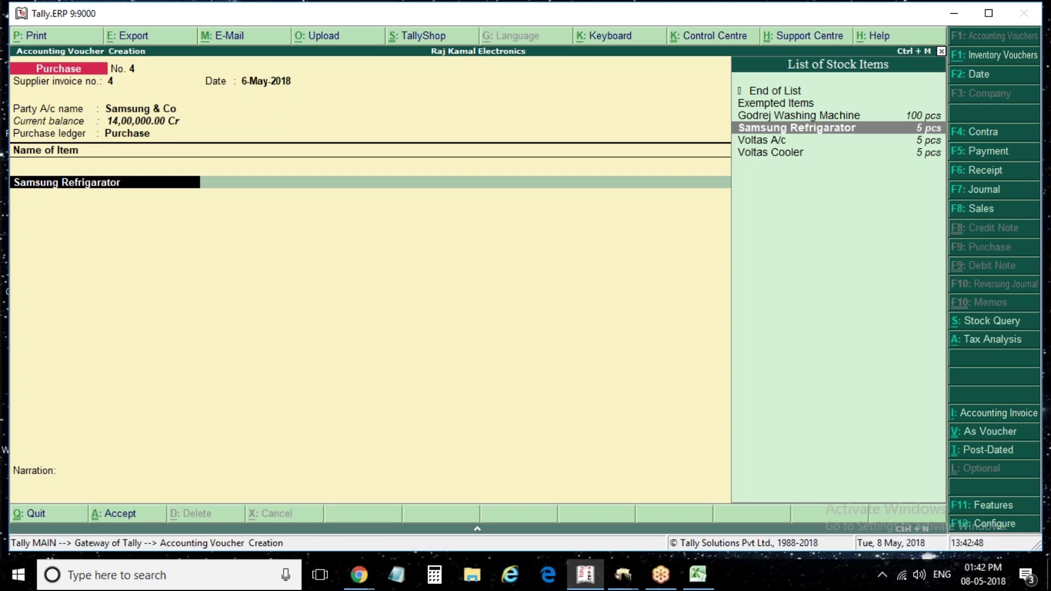
key("Up")
key("Up")
key("Up")
key("Down")
key("Return")
key("Return")
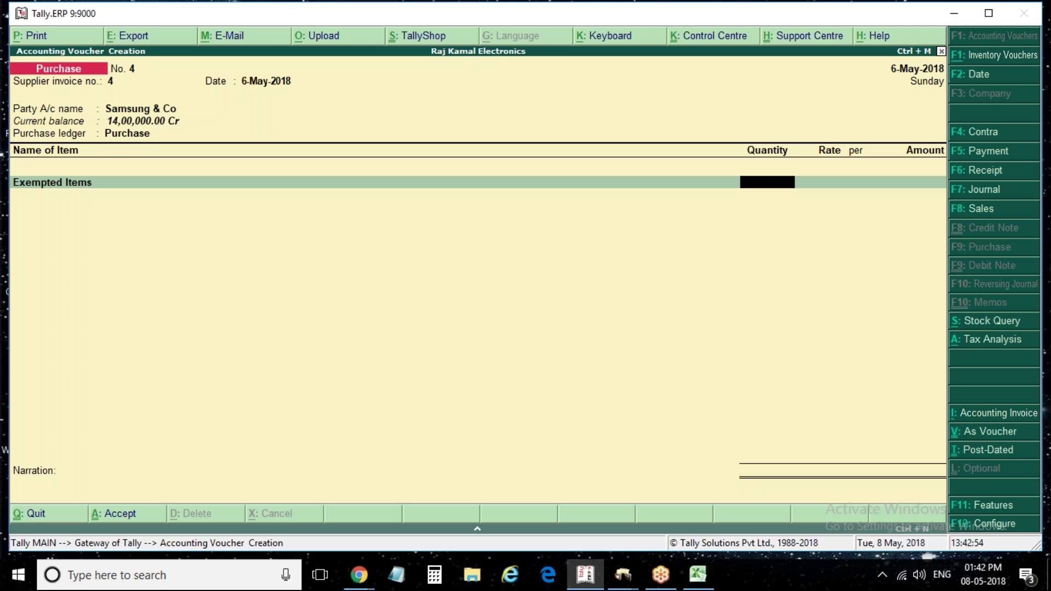
type("50")
key("Return")
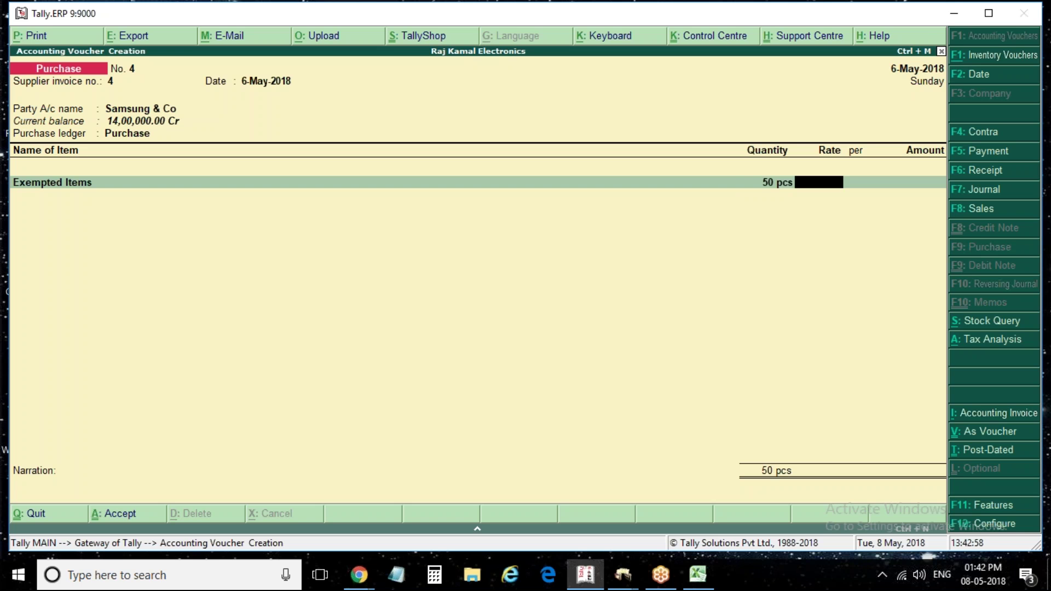
type("5000")
key("Return")
key("Return")
key("Return")
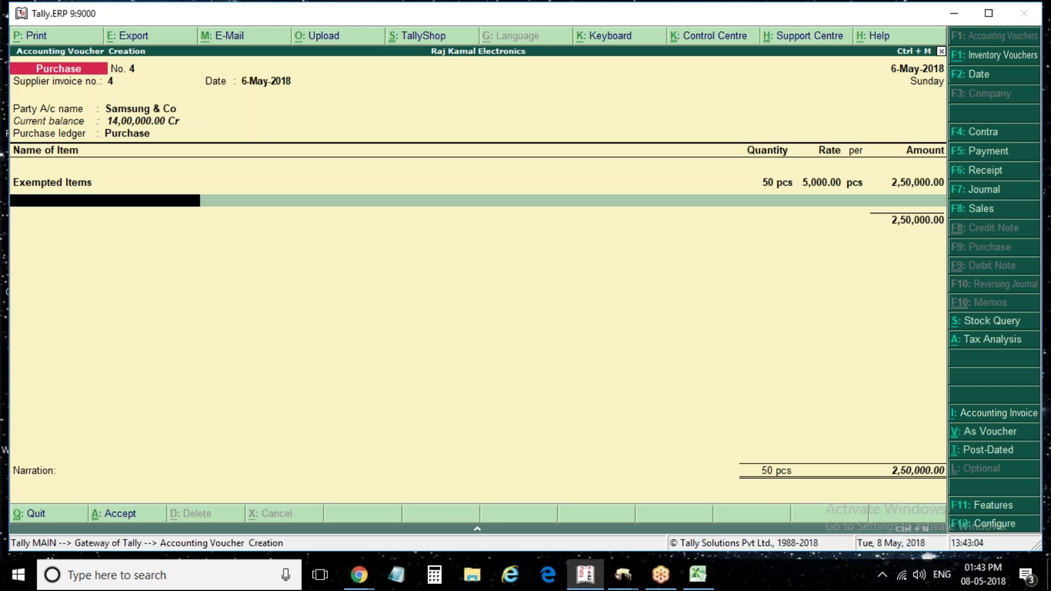
key("Return")
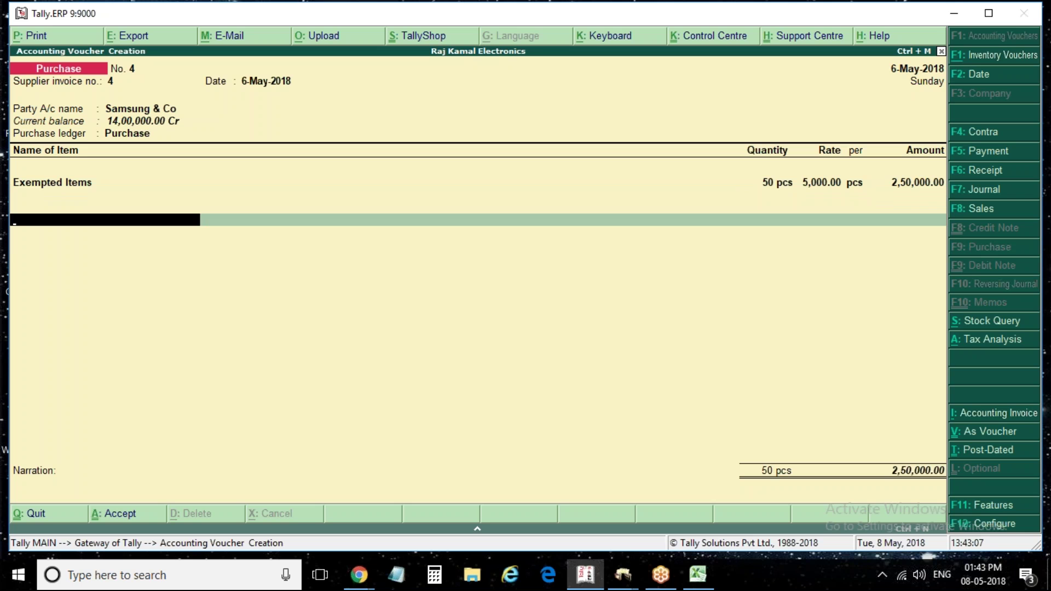
Add Cgst, Sgst and Igst ledger rows and view the tax analysis showing 2,50,000.00 exempt purchase
type("Cgs")
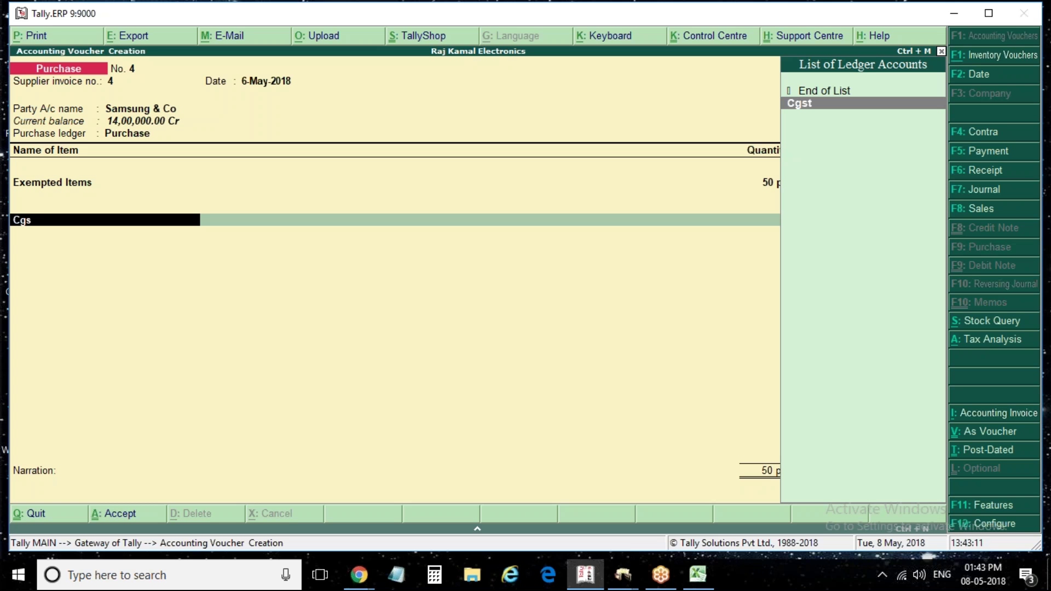
key("Return")
key("Return")
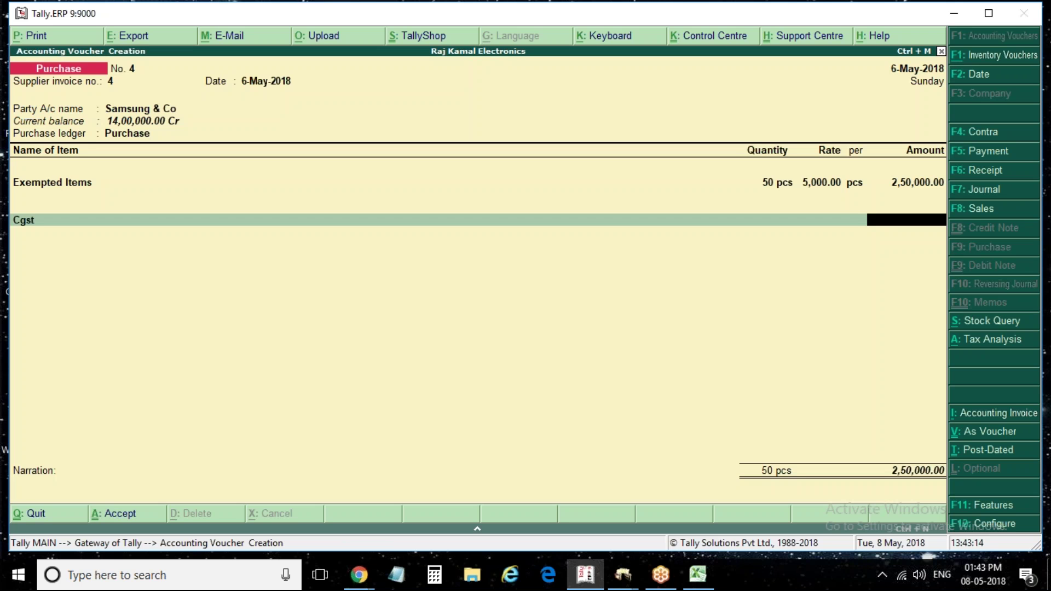
key("Return")
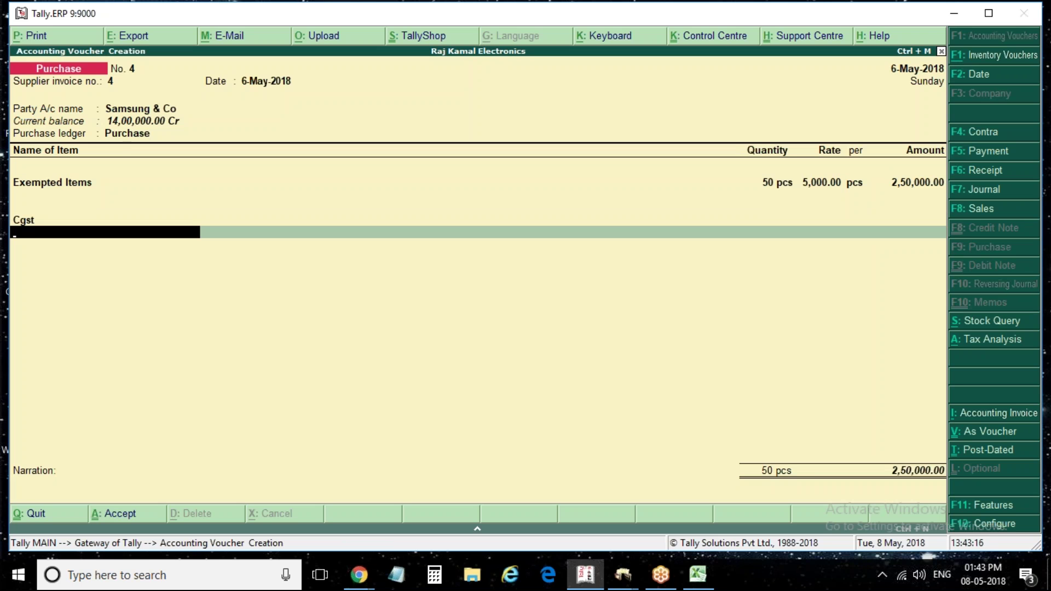
type("s")
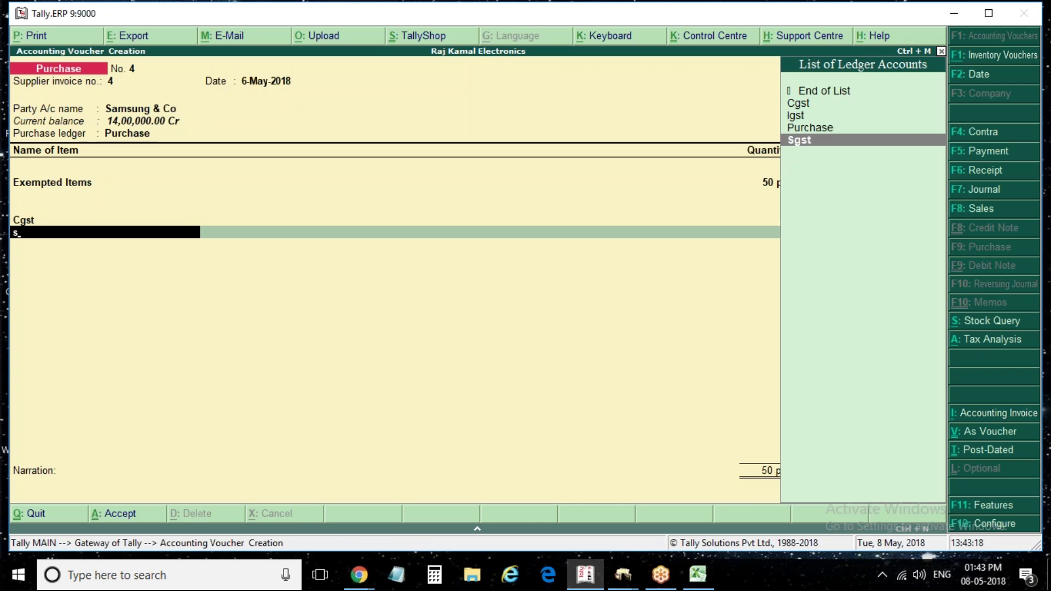
key("Return")
key("Return")
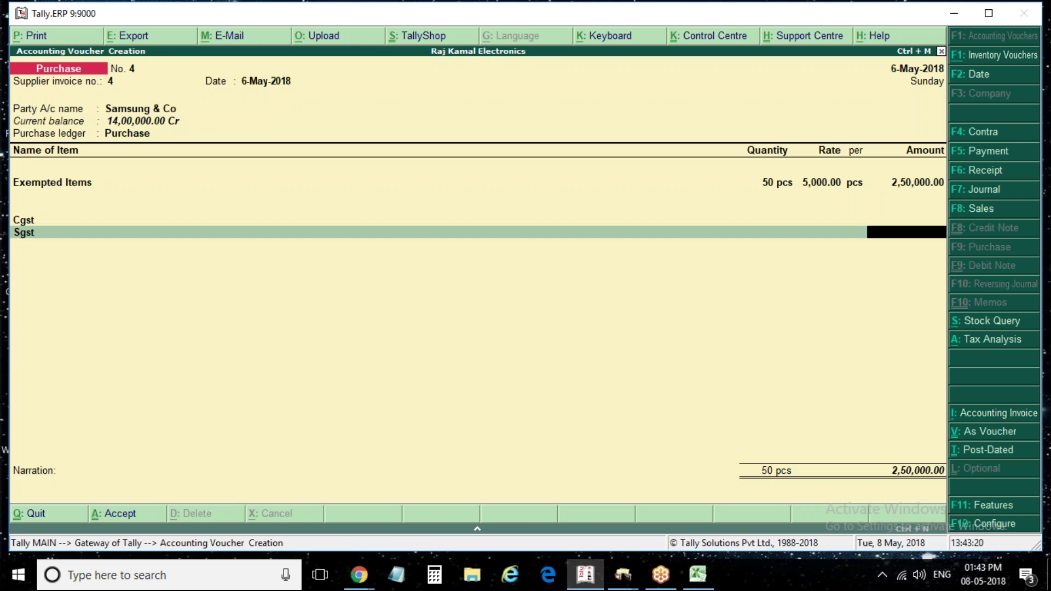
key("Return")
type("Igst")
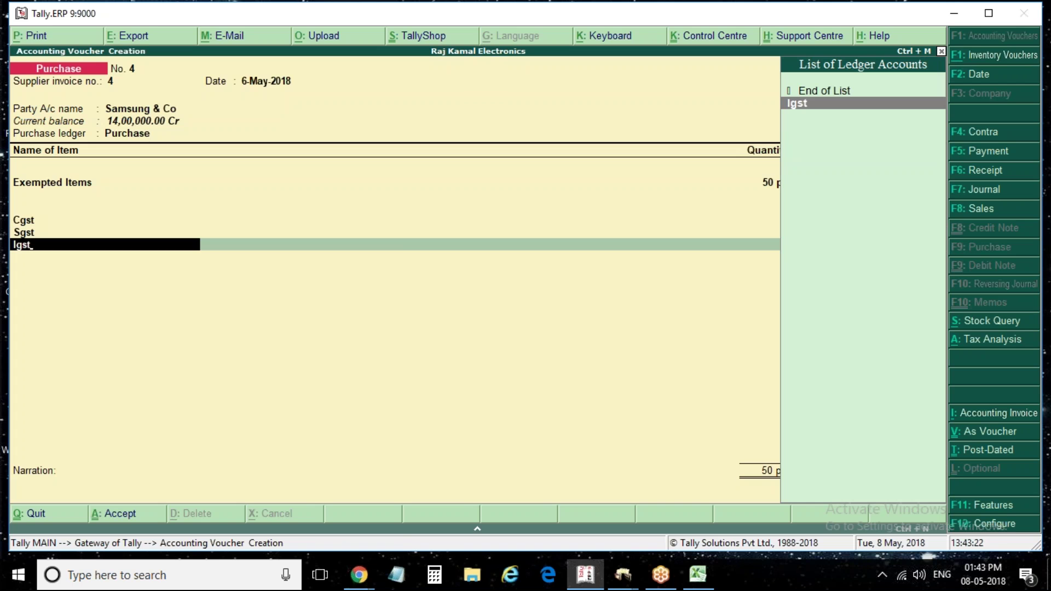
key("Return")
key("Return")
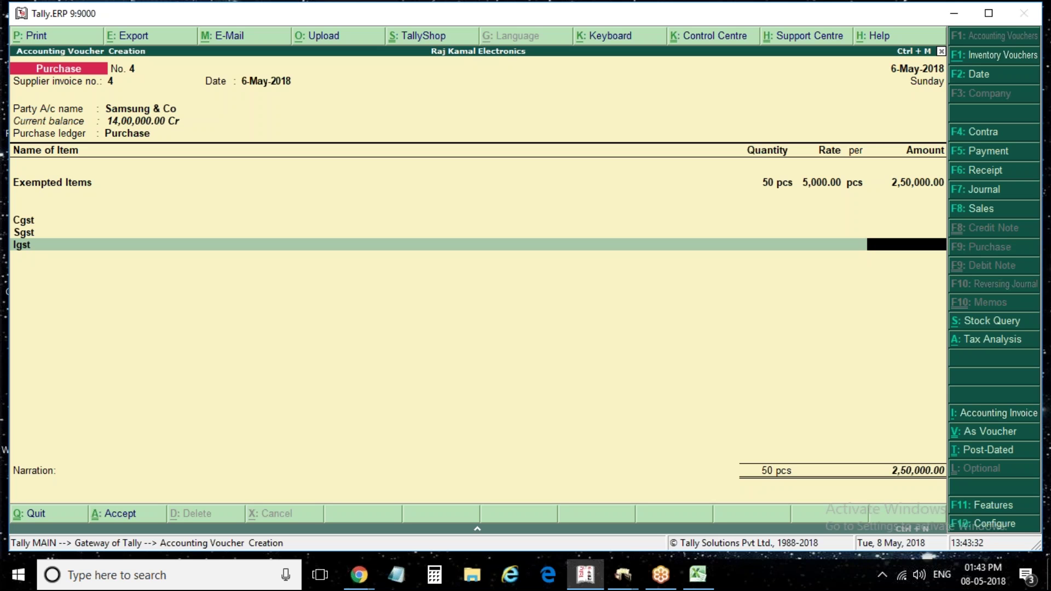
key("alt+a")
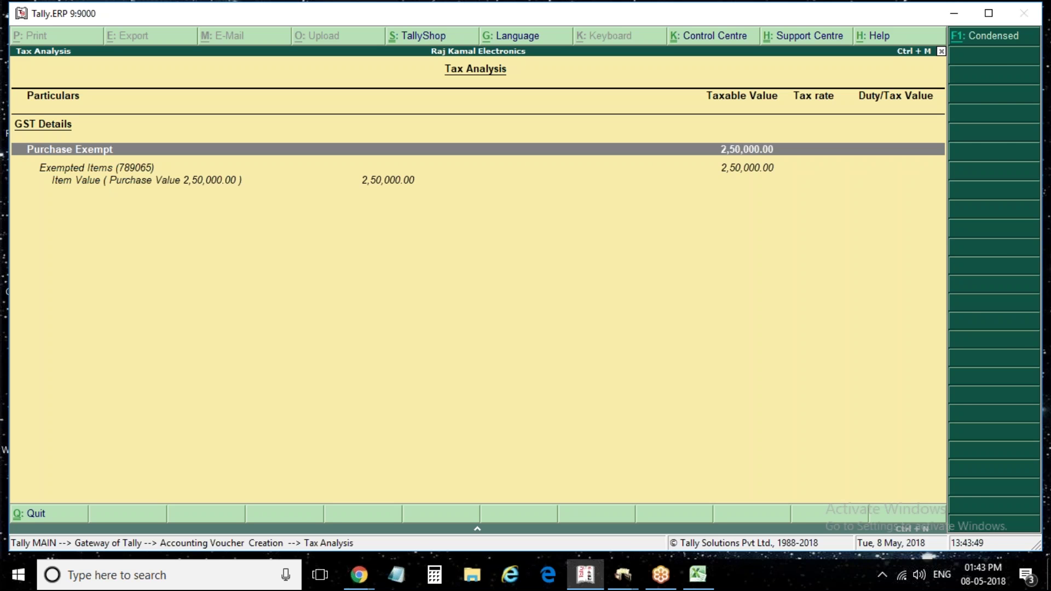
Go back to the Exempted Items line and open its stock item GST details for alteration
key("Escape")
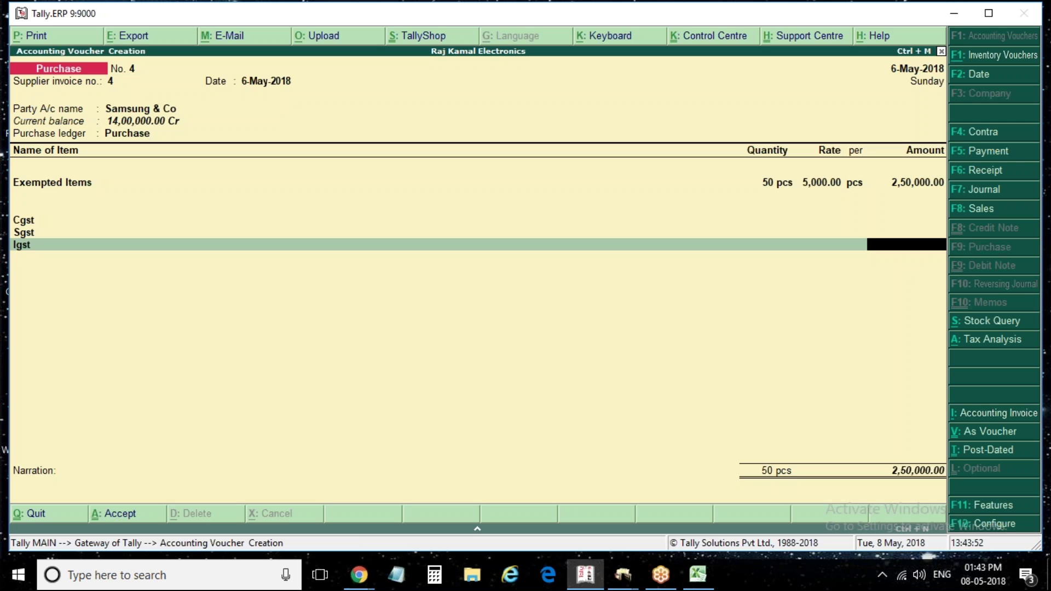
key("BackSpace")
key("BackSpace")
key("BackSpace")
key("BackSpace")
key("BackSpace")
key("BackSpace")
key("BackSpace")
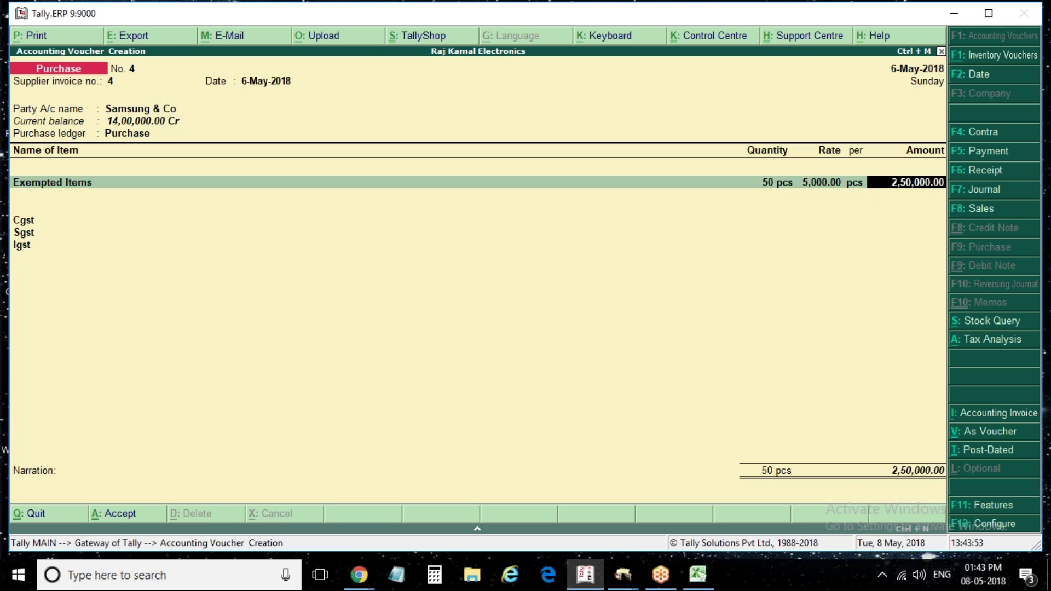
key("BackSpace")
key("BackSpace")
key("BackSpace")
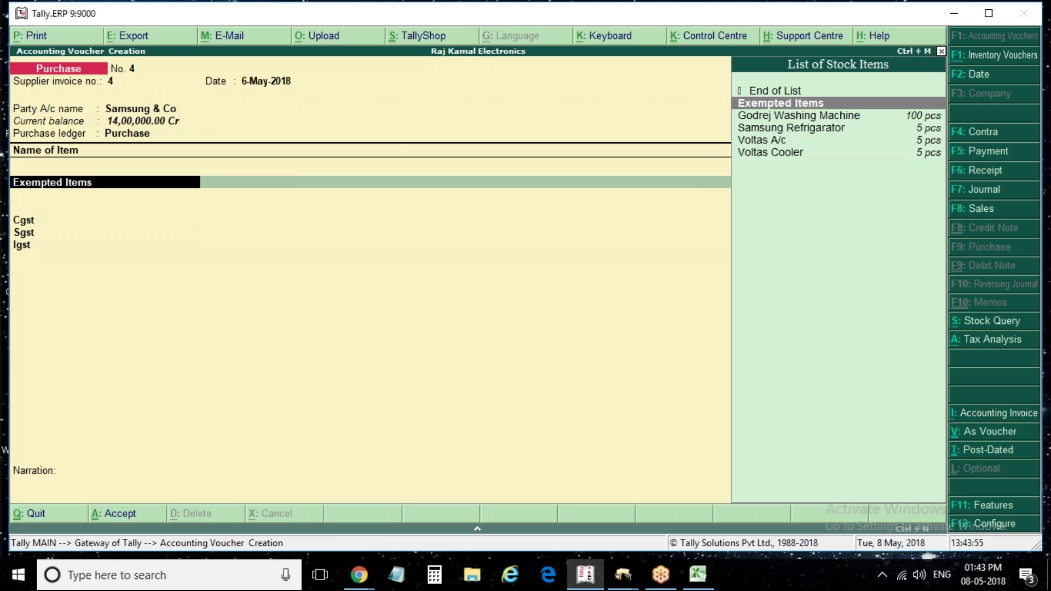
key("ctrl+Return")
key("y")
key("Return")
key("Return")
key("Return")
key("Return")
key("Return")
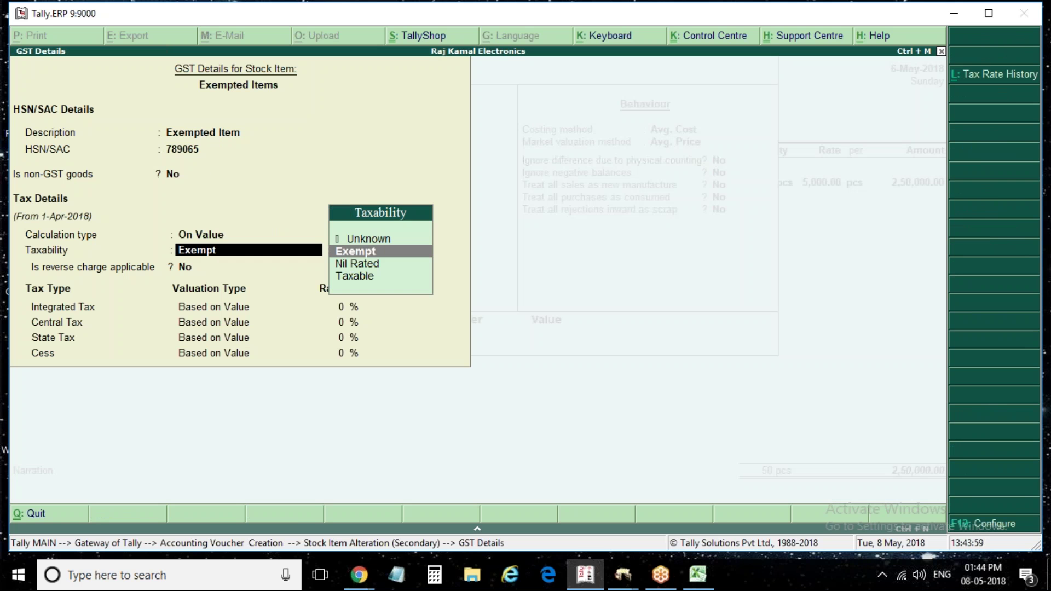
Set Exempted Items to Taxable at 18% integrated tax, save, and recheck the tax analysis
key("Down")
key("Down")
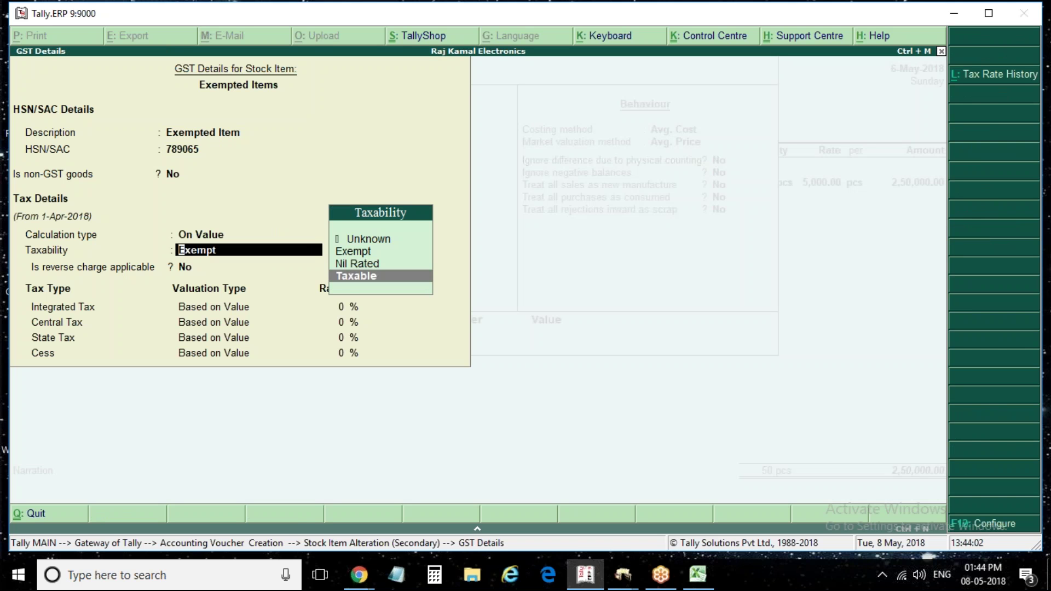
key("Return")
key("Return")
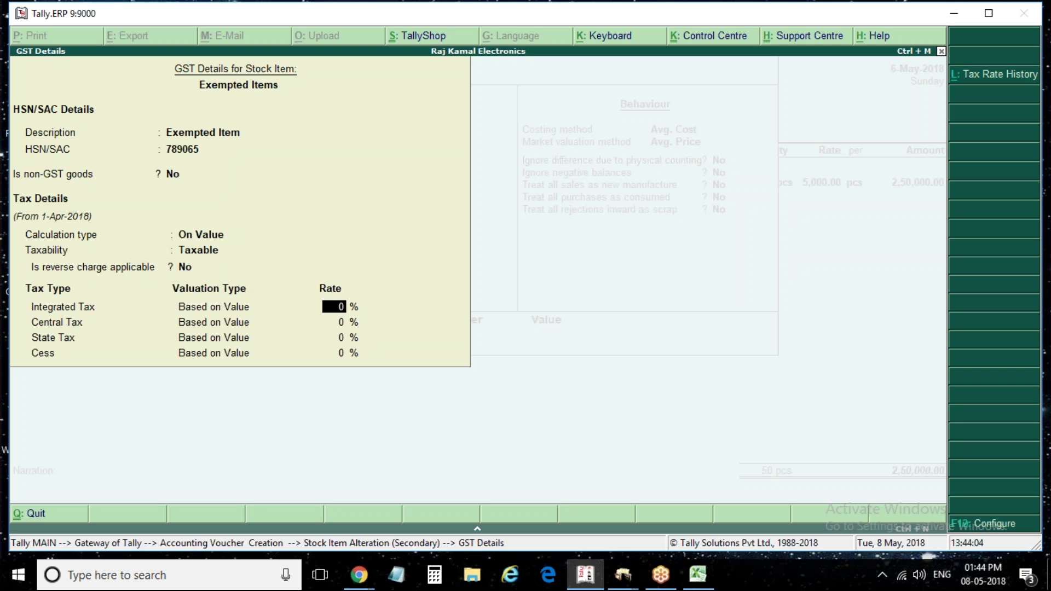
type("18")
key("Return")
key("ctrl+a")
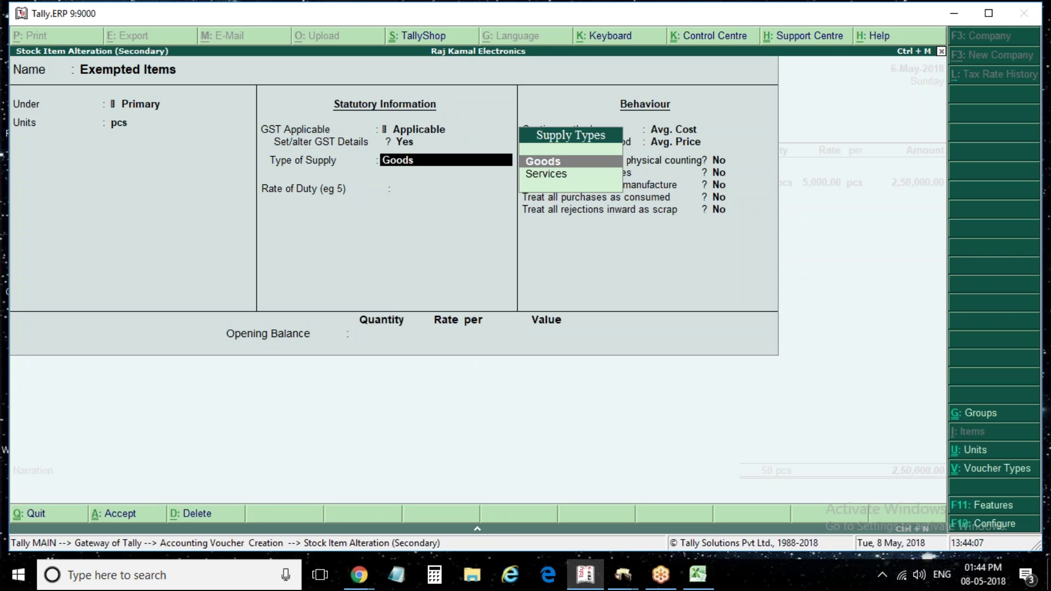
key("ctrl+a")
key("Return")
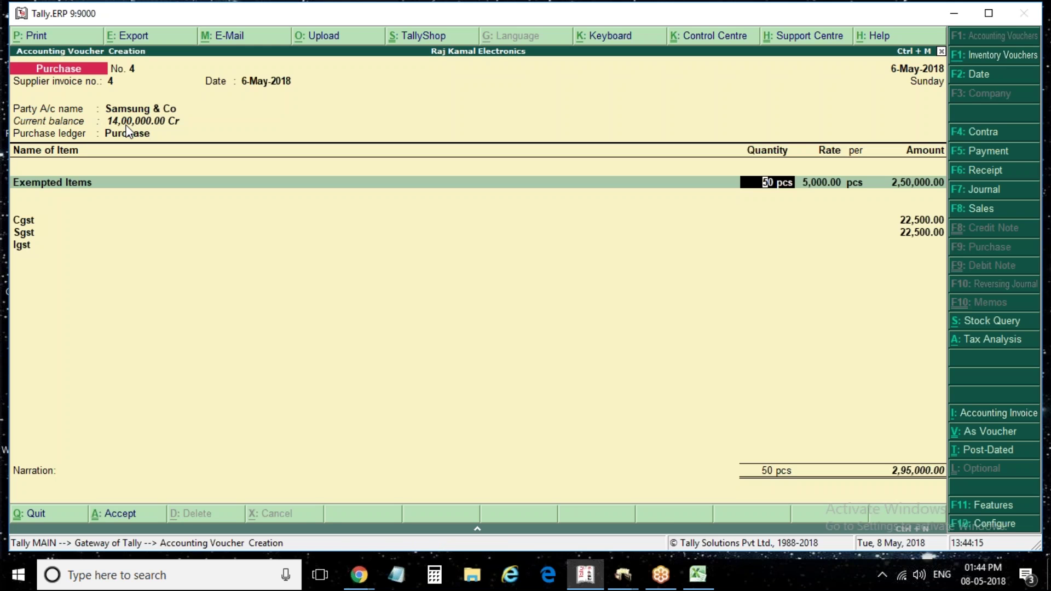
key("alt+a")
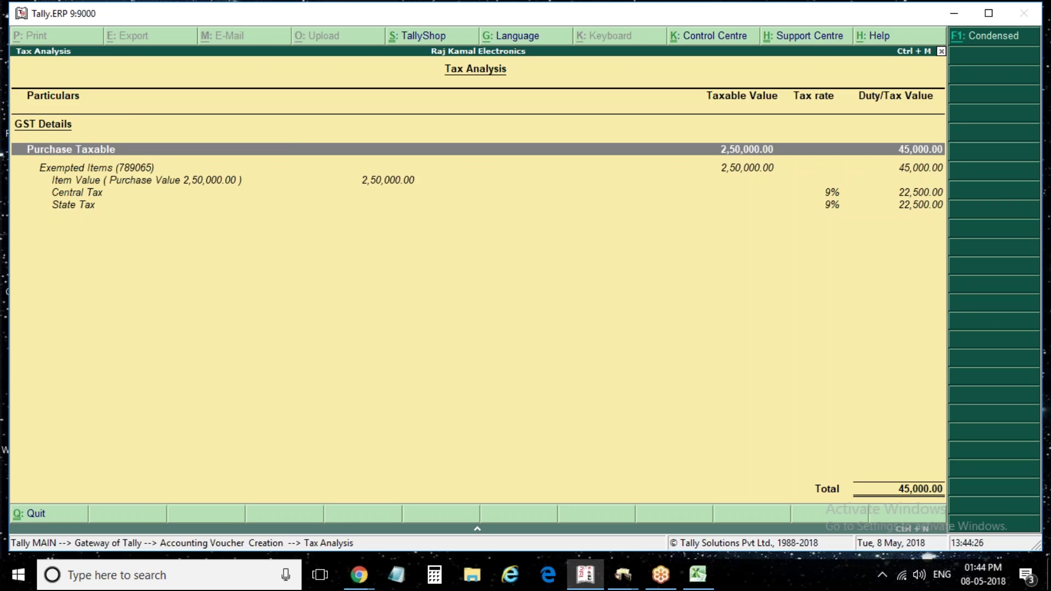
Reopen Exempted Items' GST details and try Exempt taxability with a 1-April date
key("Escape")
key("BackSpace")
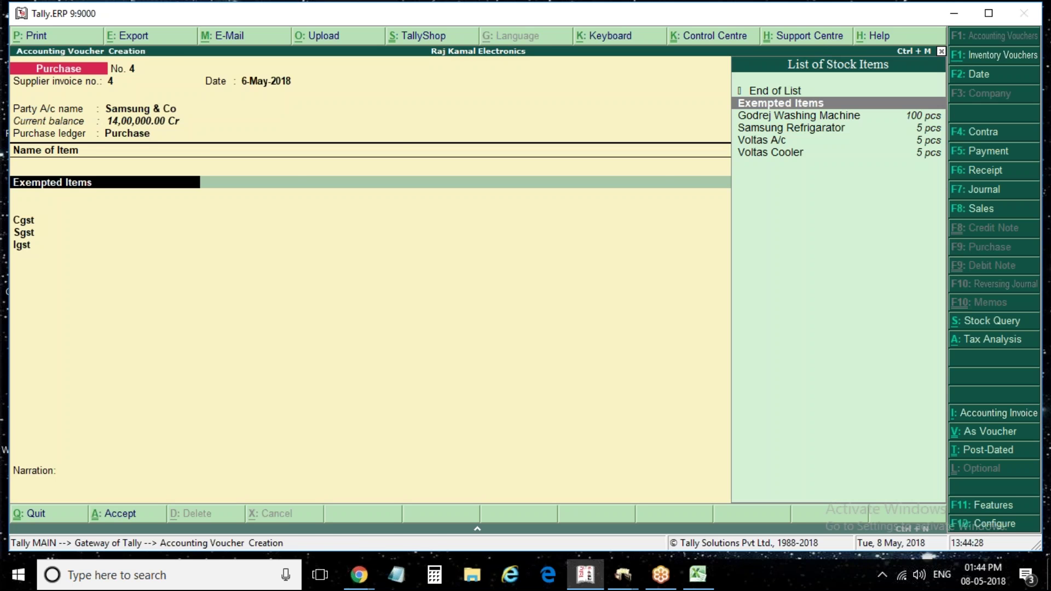
key("ctrl+Return")
key("Return")
key("Return")
key("Return")
key("Return")
key("y")
key("Return")
key("Return")
key("Return")
key("Return")
key("Return")
key("Return")
key("BackSpace")
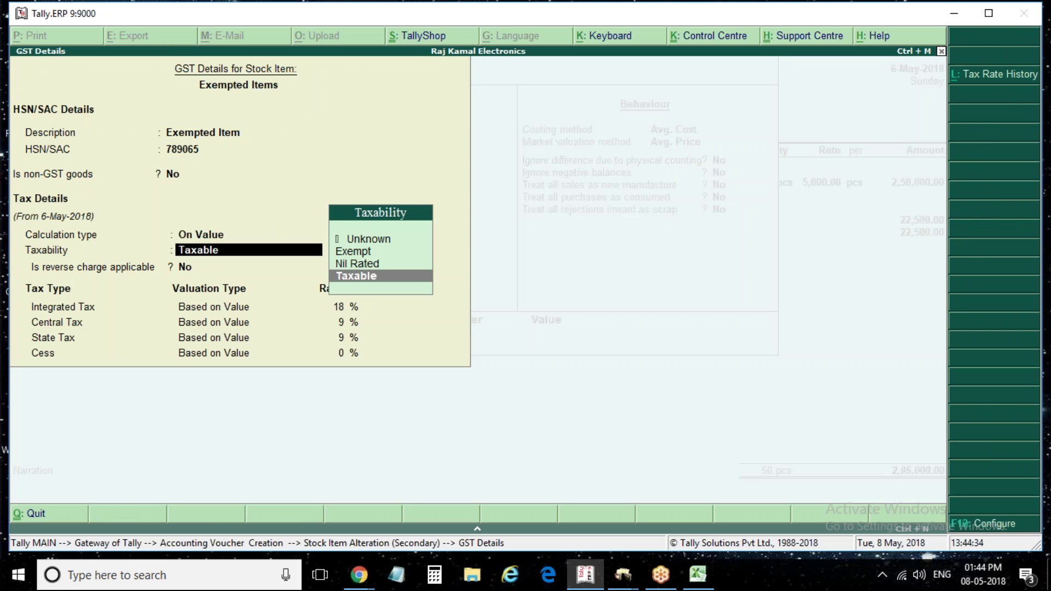
key("Up")
key("Up")
key("Return")
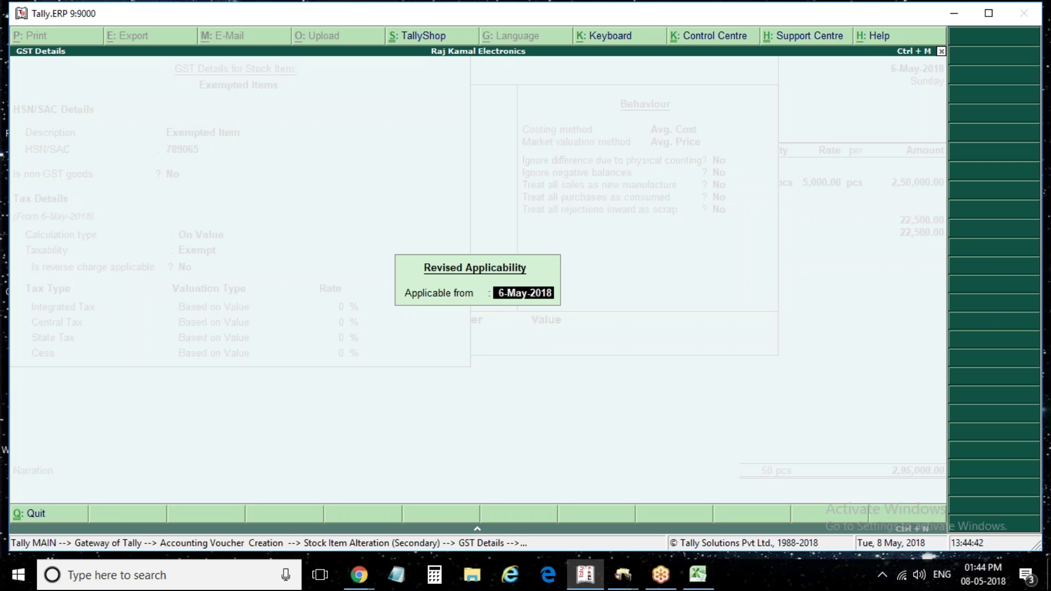
type("1apri")
key("Return")
key("Return")
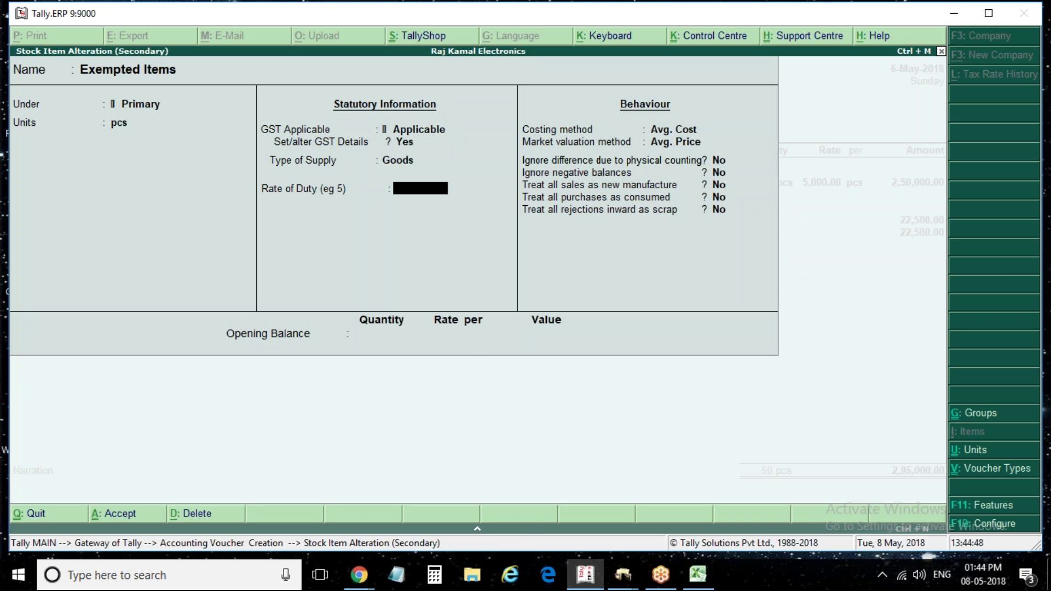
Set Exempted Items taxability to Nil Rated from 1-Apr, save it, and continue the item line
key("BackSpace")
key("BackSpace")
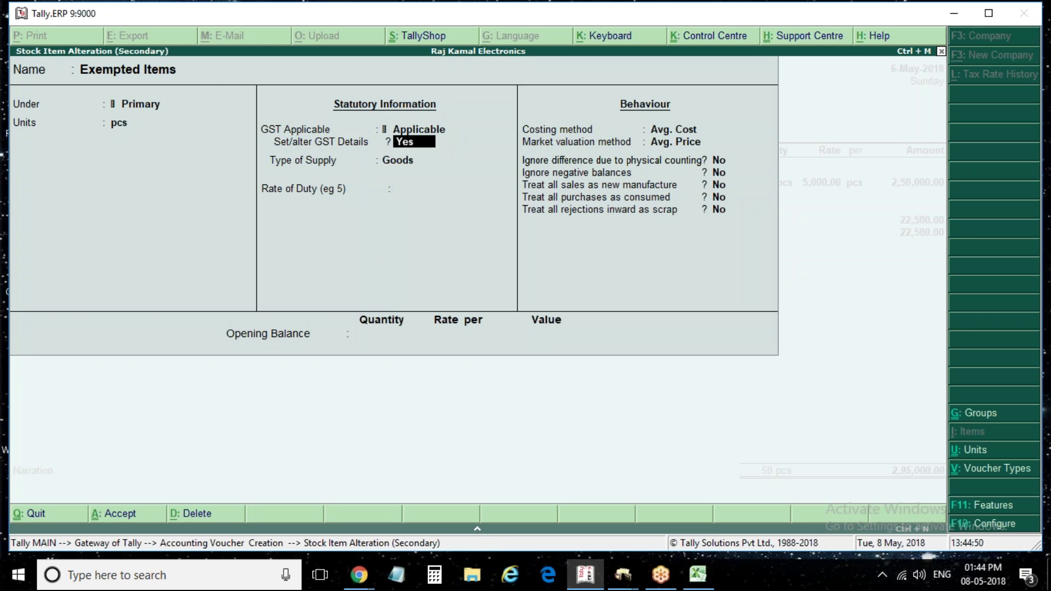
key("Return")
key("Return")
key("Return")
key("Return")
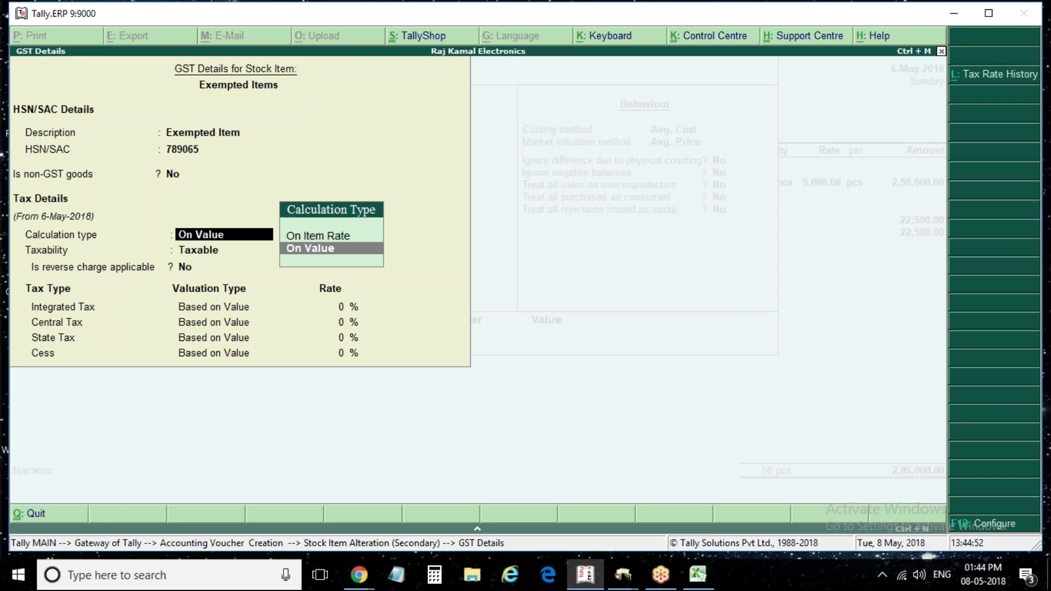
key("Return")
key("Return")
key("BackSpace")
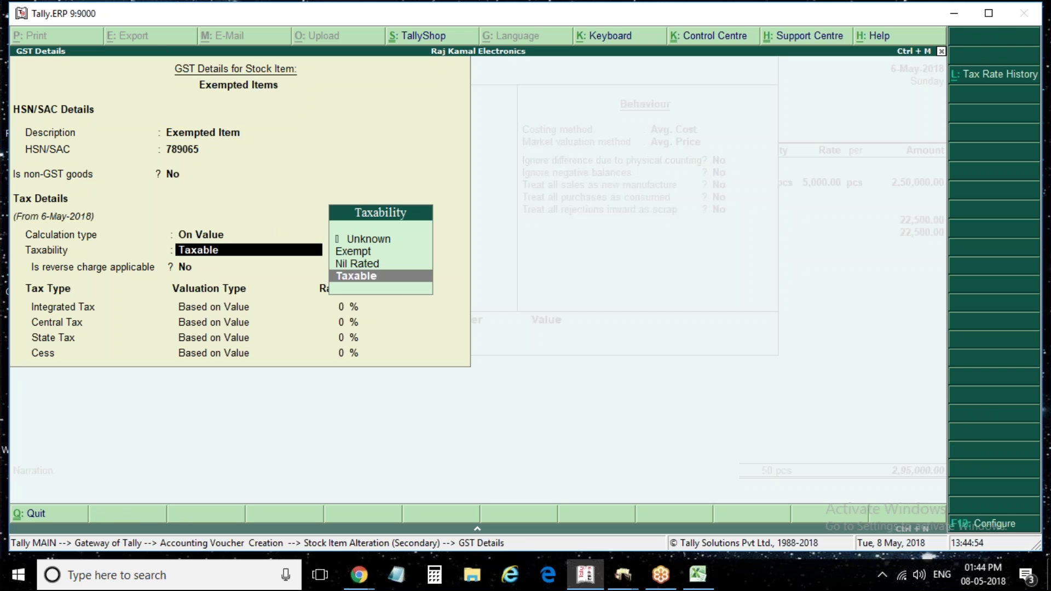
key("Up")
key("Return")
key("Return")
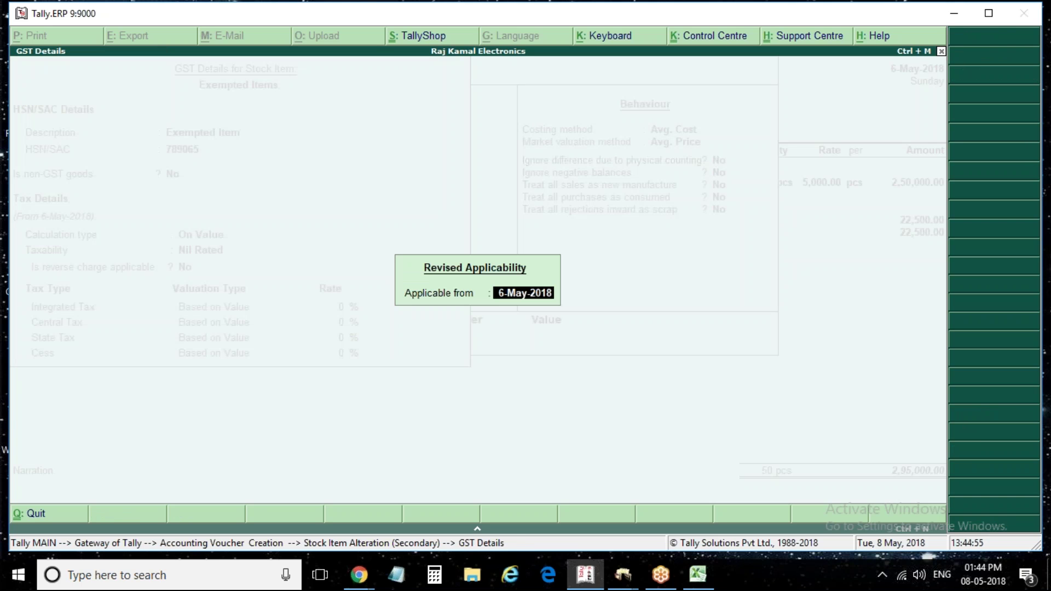
key("BackSpace")
type("1apr")
key("Return")
key("Return")
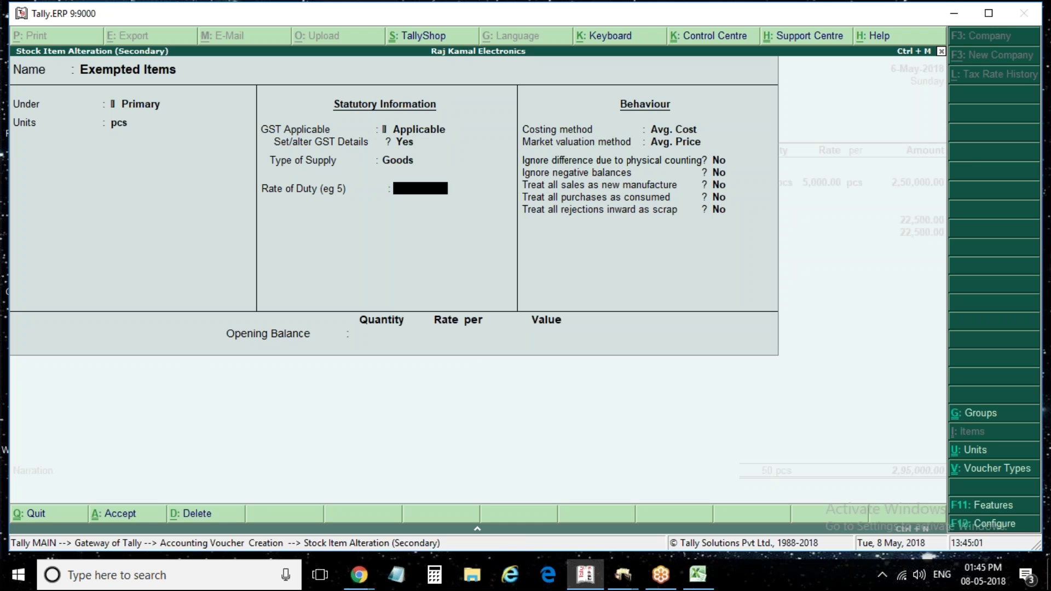
key("ctrl+a")
key("Return")
key("Return")
key("Return")
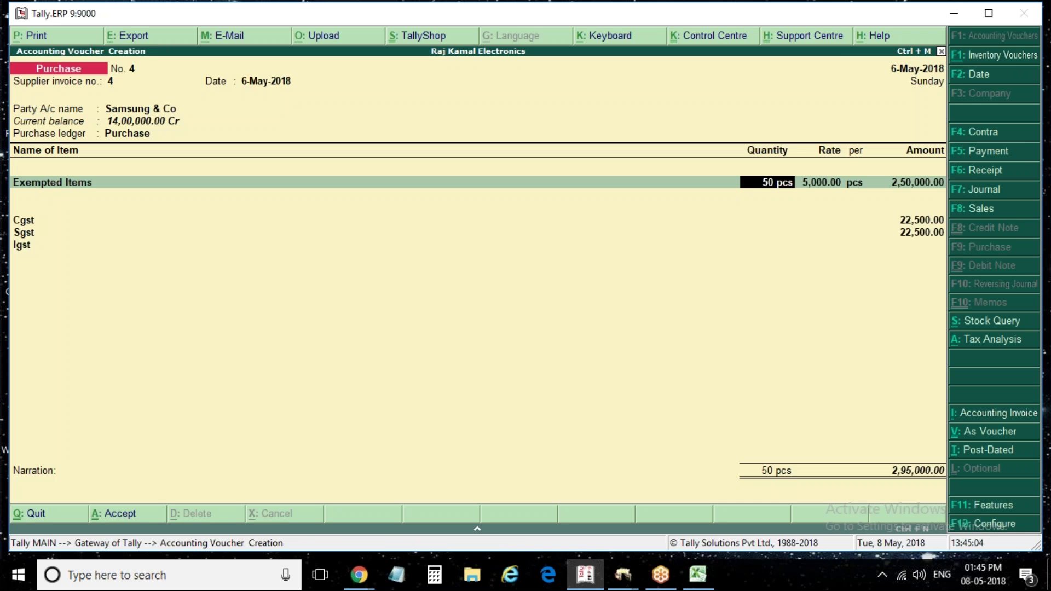
key("Return")
key("Return")
key("Return")
key("Return")
key("Return")
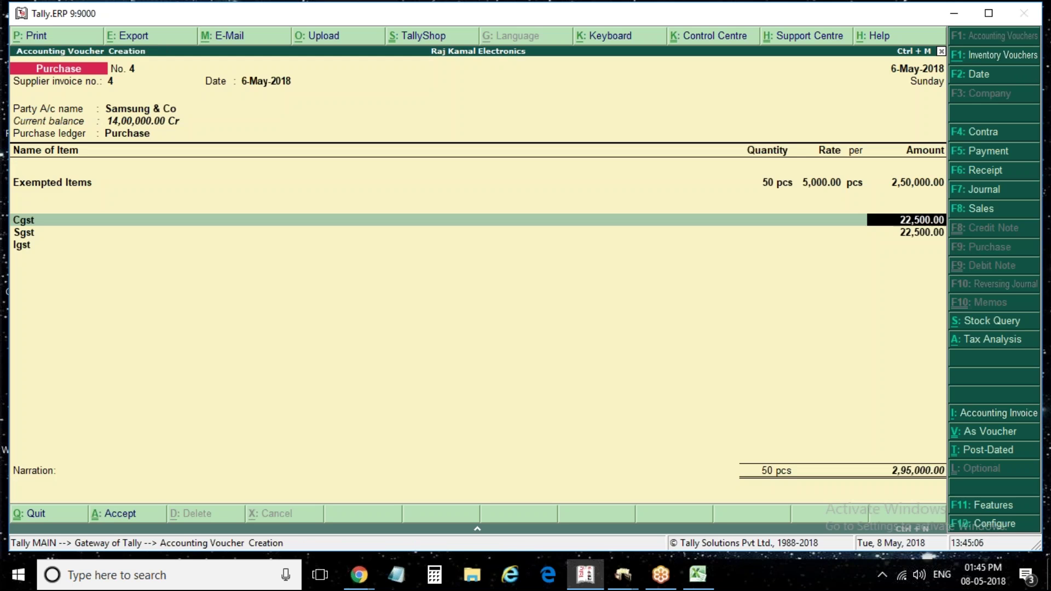
View the detailed tax analysis, then reopen the Exempted Items stock item from its voucher line
key("Return")
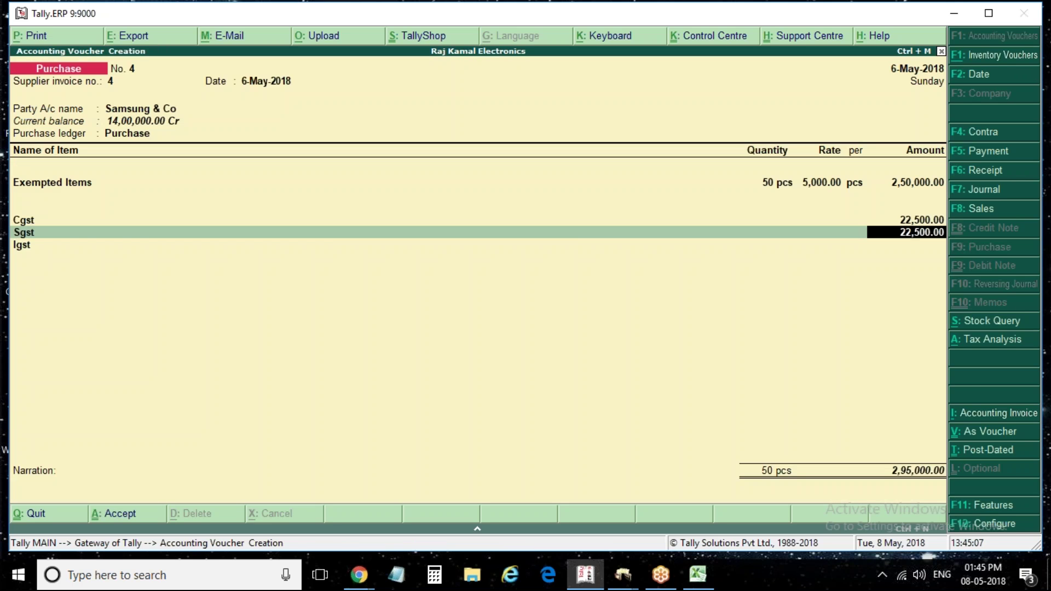
key("alt+a")
key("alt+F1")
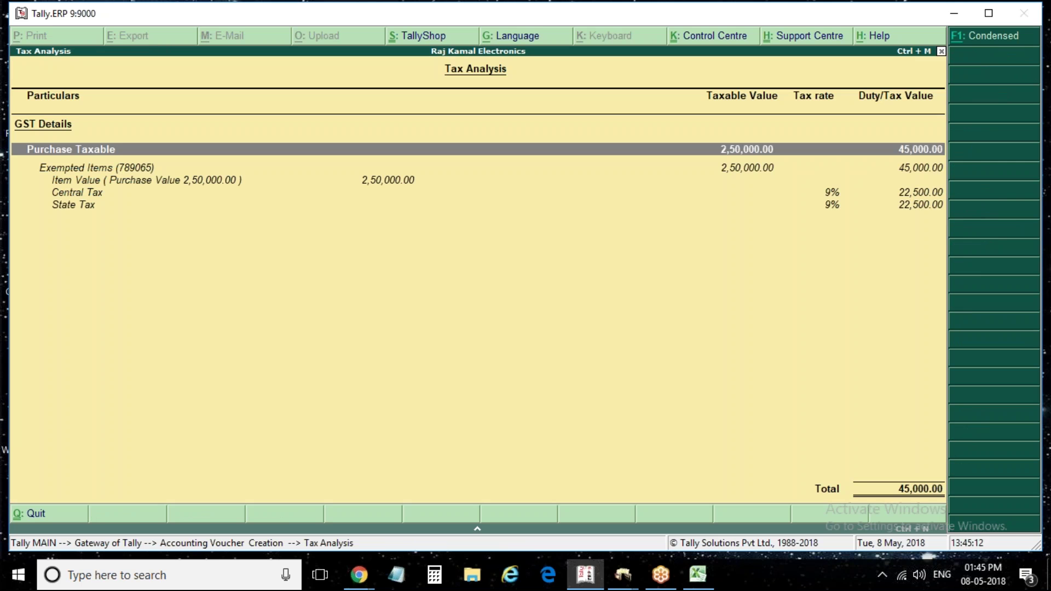
key("Escape")
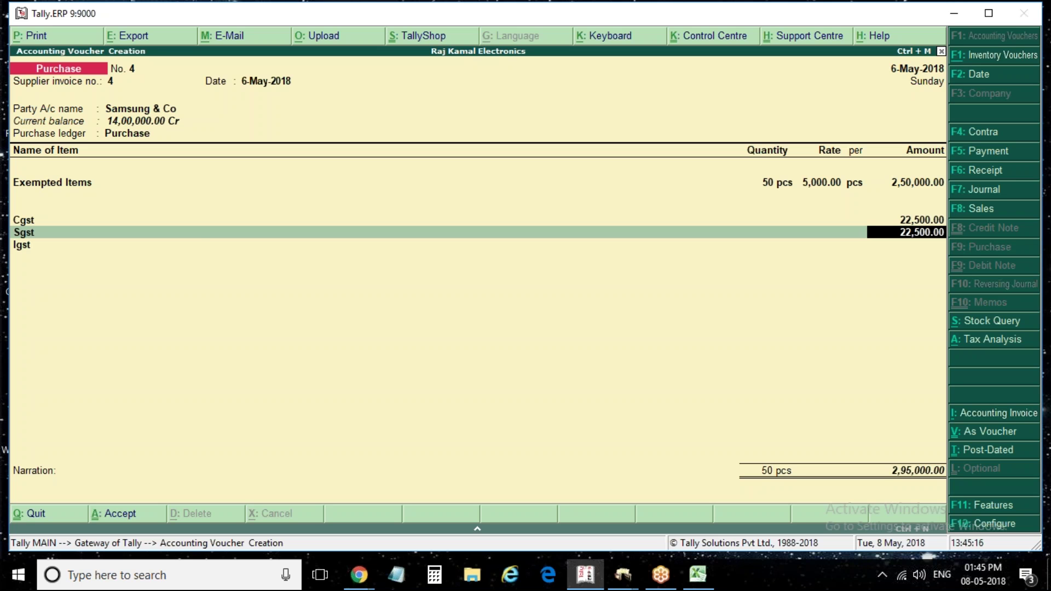
key("BackSpace")
key("BackSpace")
key("BackSpace")
key("BackSpace")
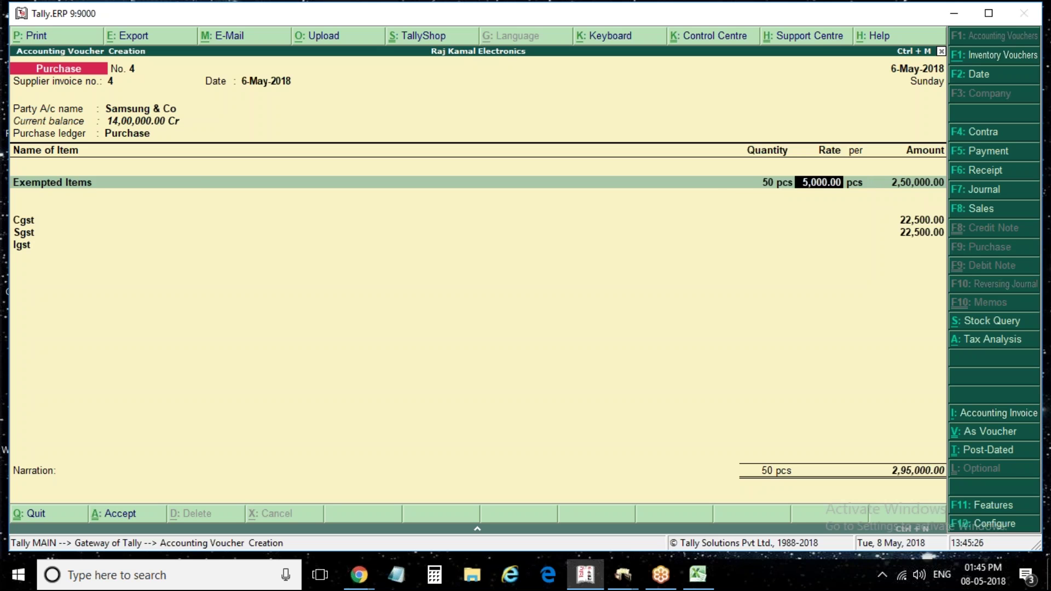
key("BackSpace")
key("BackSpace")
key("ctrl+Return")
Enter the GST description 'Exempted Item' and bring up the Tax Rate History with Alt+L
key("Return")
key("Return")
key("Return")
key("Return")
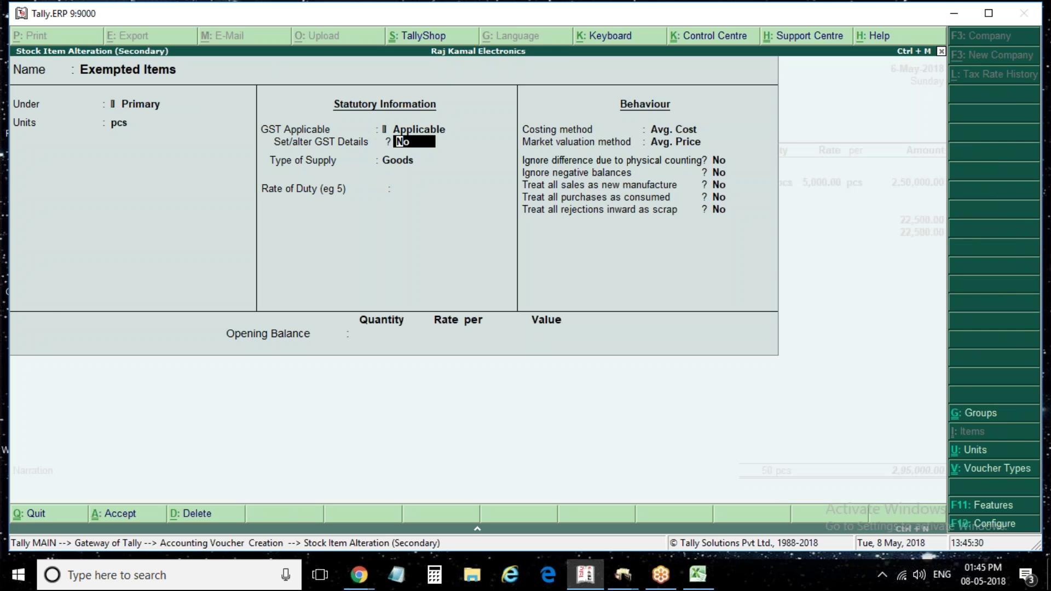
key("y")
key("Return")
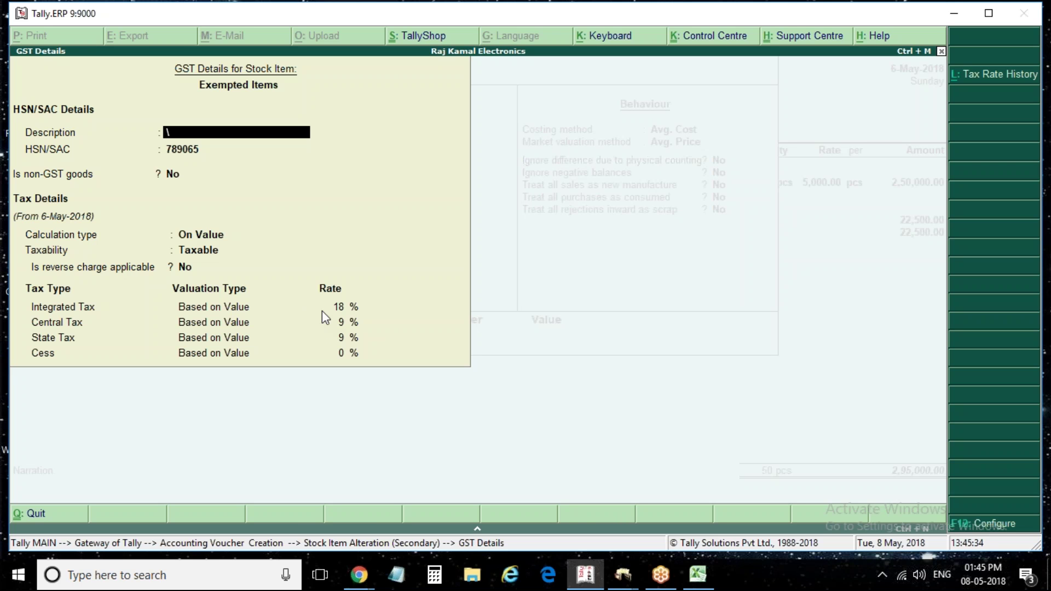
type("Exempted Item")
key("Return")
key("Return")
key("Return")
key("Return")
key("Return")
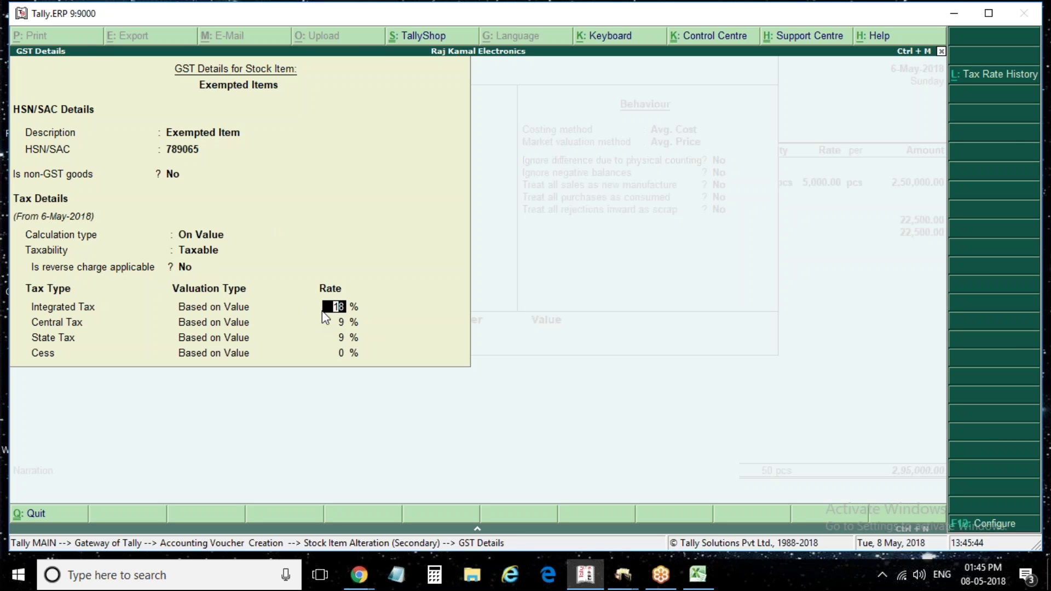
key("alt+l")
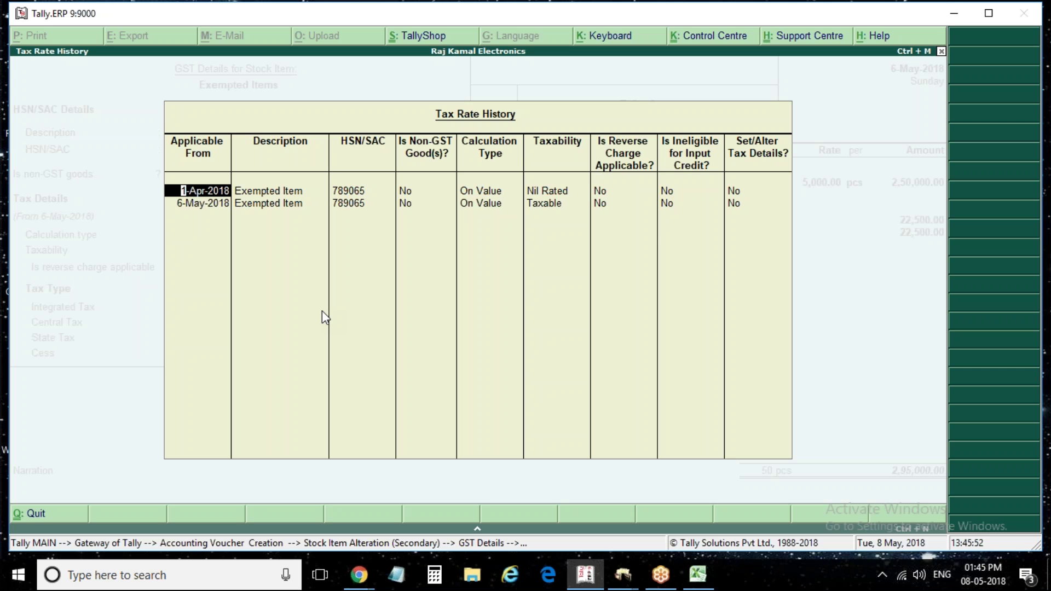
Delete the 6-May-2018 Taxable row by clearing its date
key("Return")
key("Return")
key("Return")
key("Return")
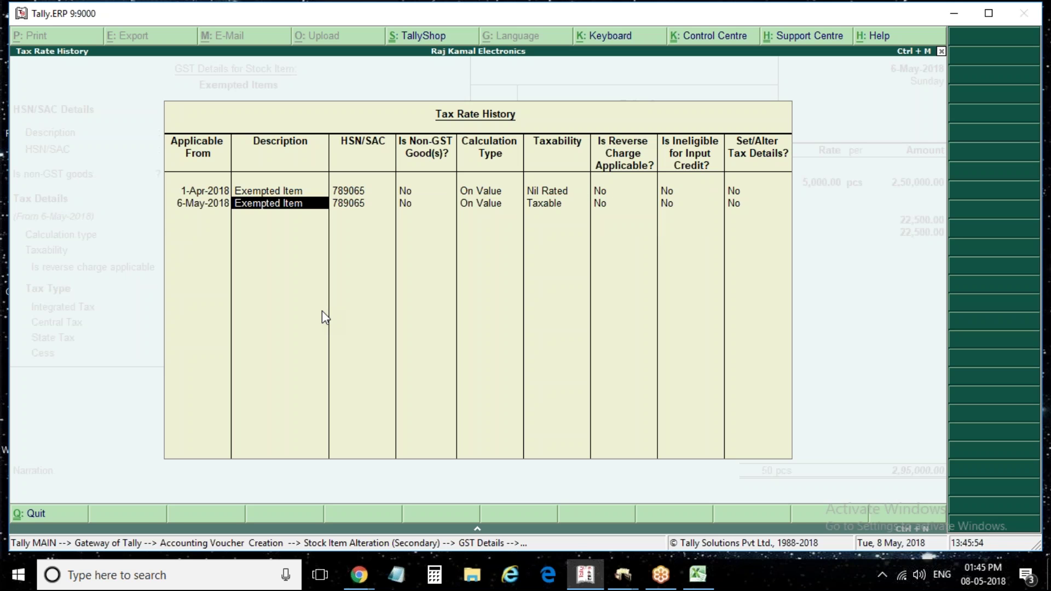
key("Return")
key("BackSpace")
key("BackSpace")
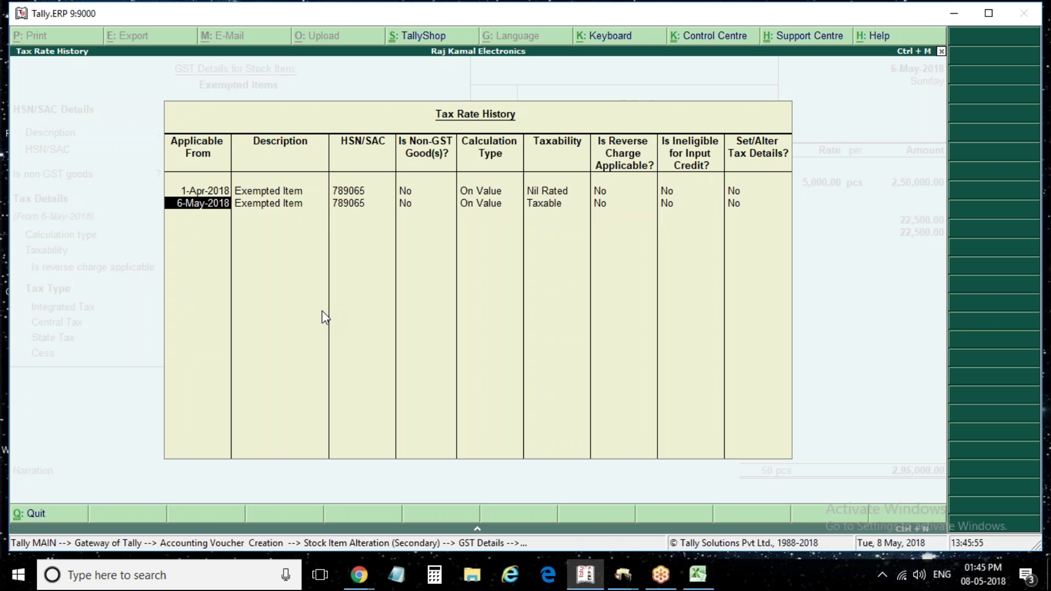
key("Delete")
key("Return")
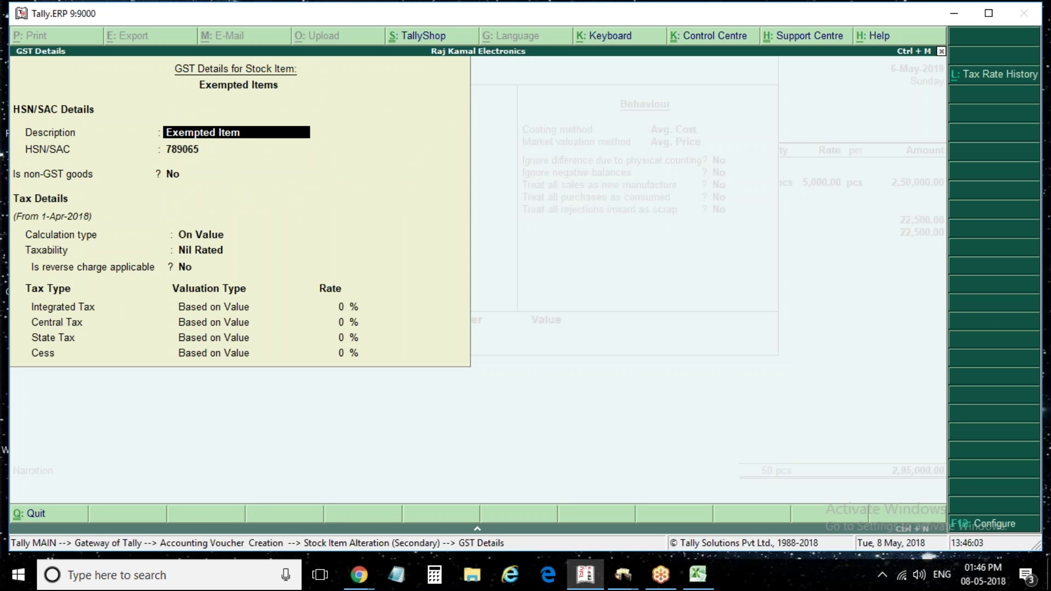
Reopen the Tax Rate History and confirm the single Nil Rated row from 1-Apr-2018
key("alt+l")
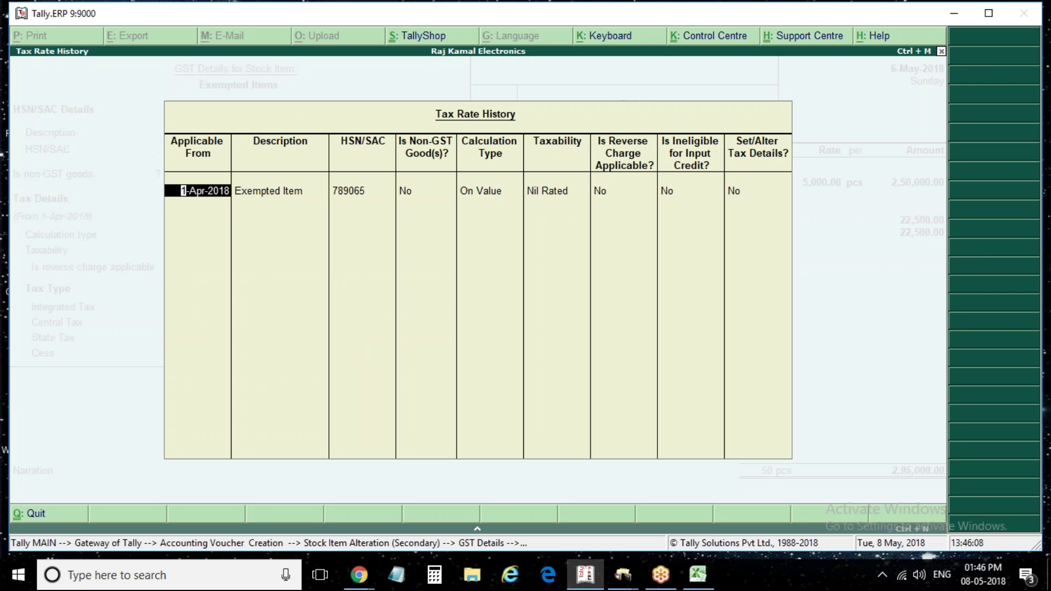
key("Return")
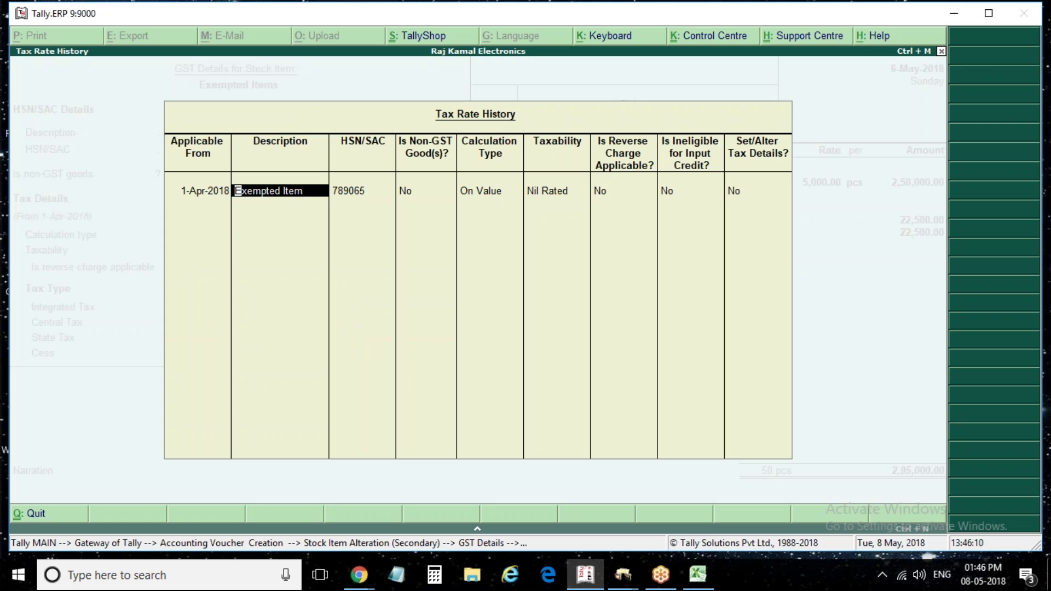
key("Return")
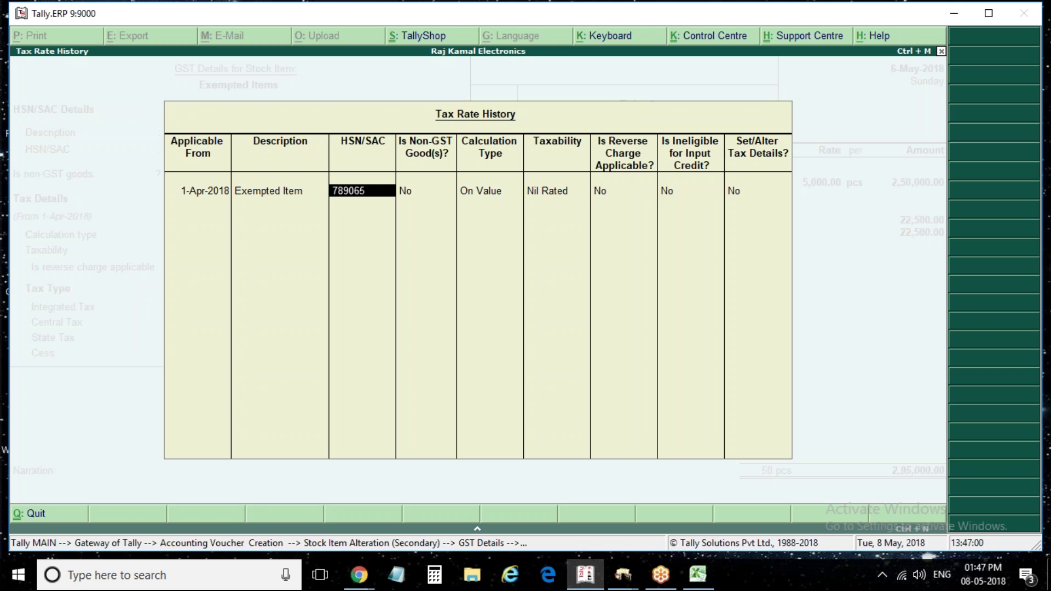
key("Return")
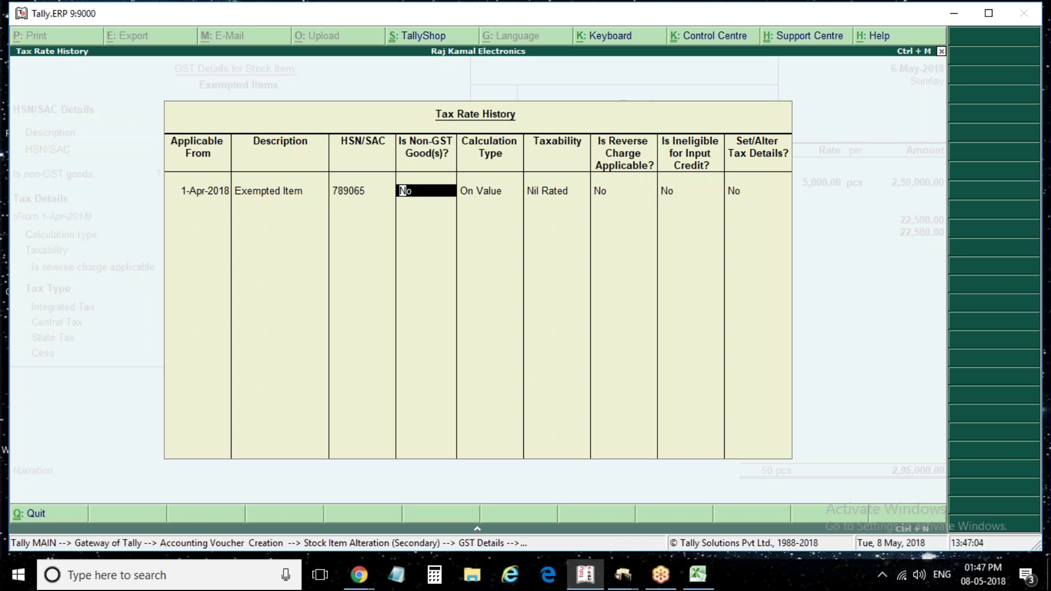
key("Return")
key("Return")
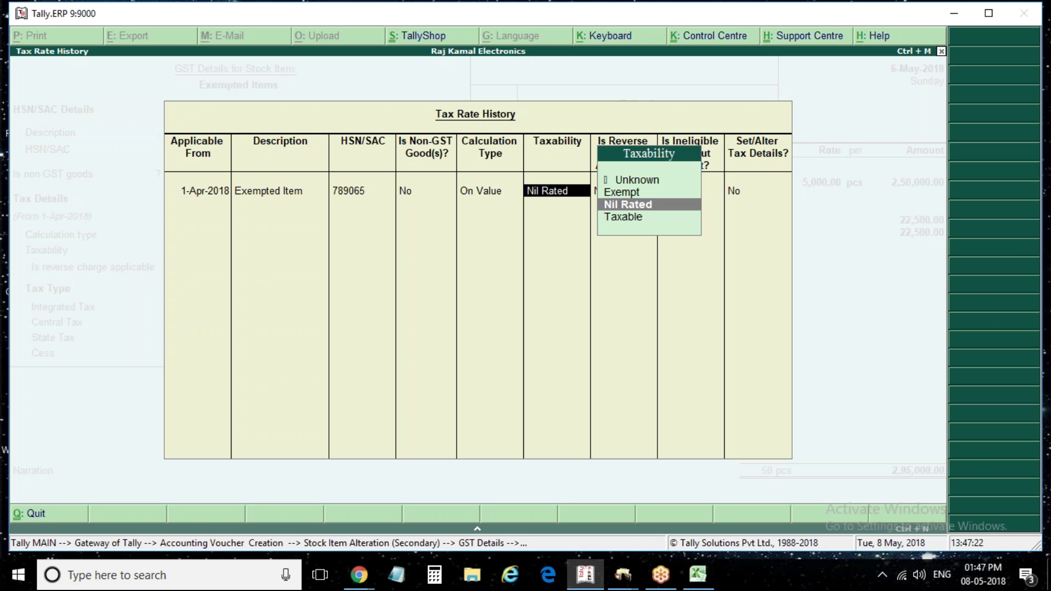
key("Return")
key("Return")
key("Return")
key("Return")
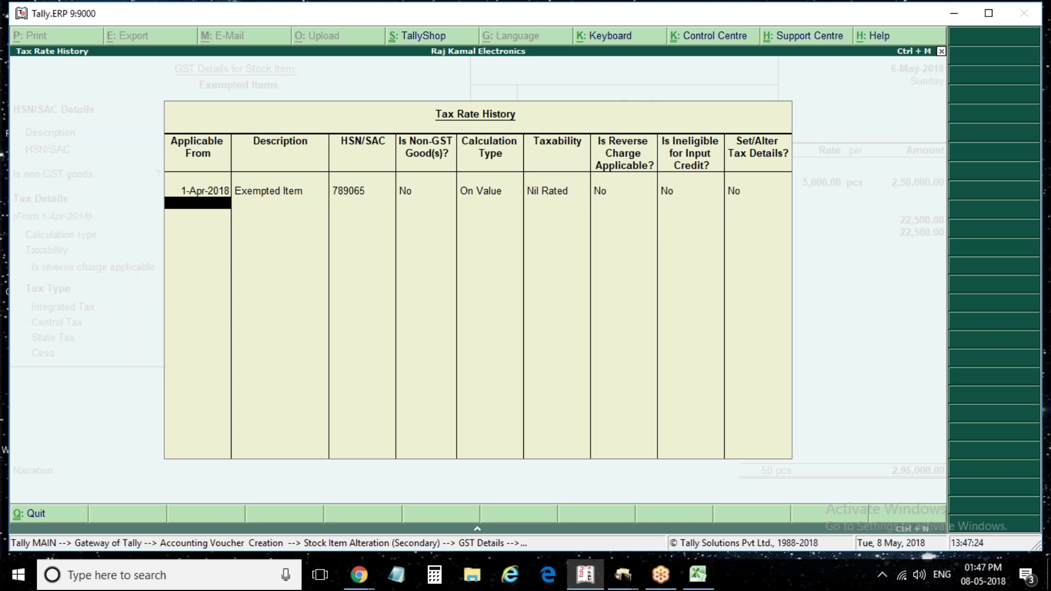
key("Return")
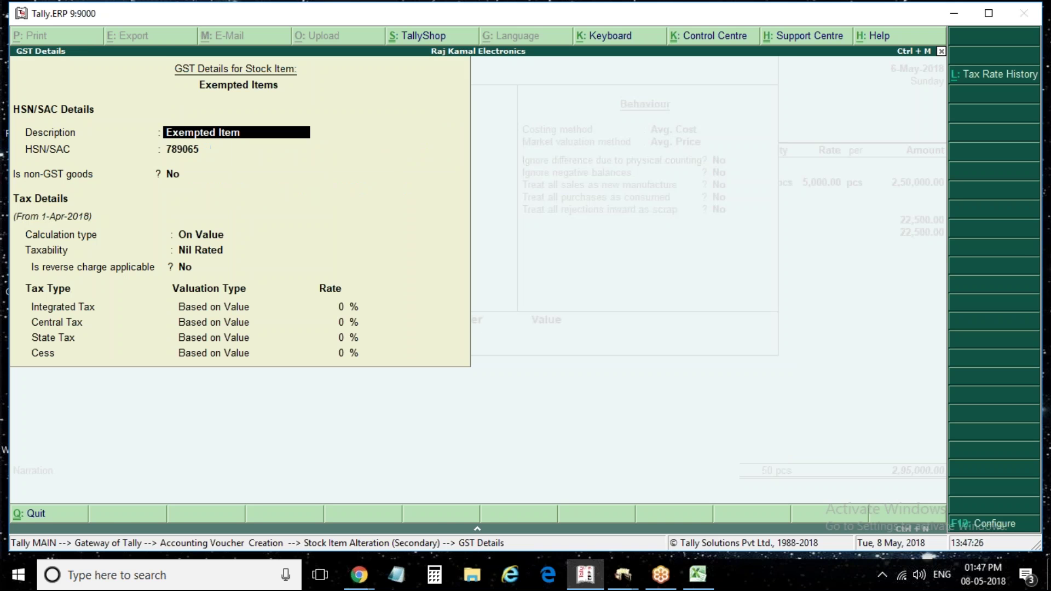
Accept the GST details, review the detailed Purchase Nil Rated analysis, and save voucher No. 4
key("ctrl+a")
key("ctrl+a")
key("Return")
key("Return")
key("Return")
key("Return")
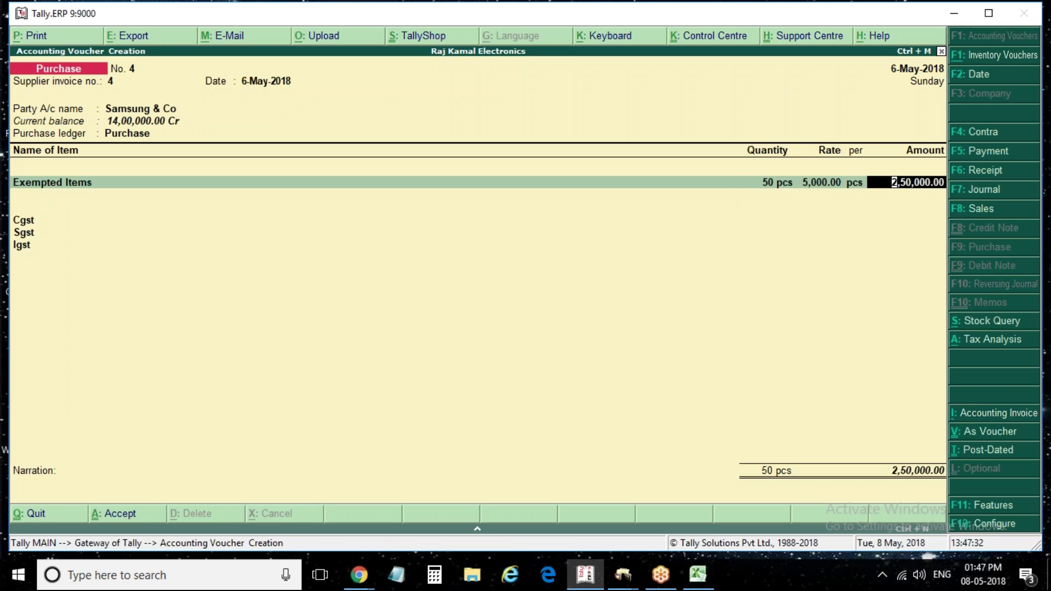
key("alt+a")
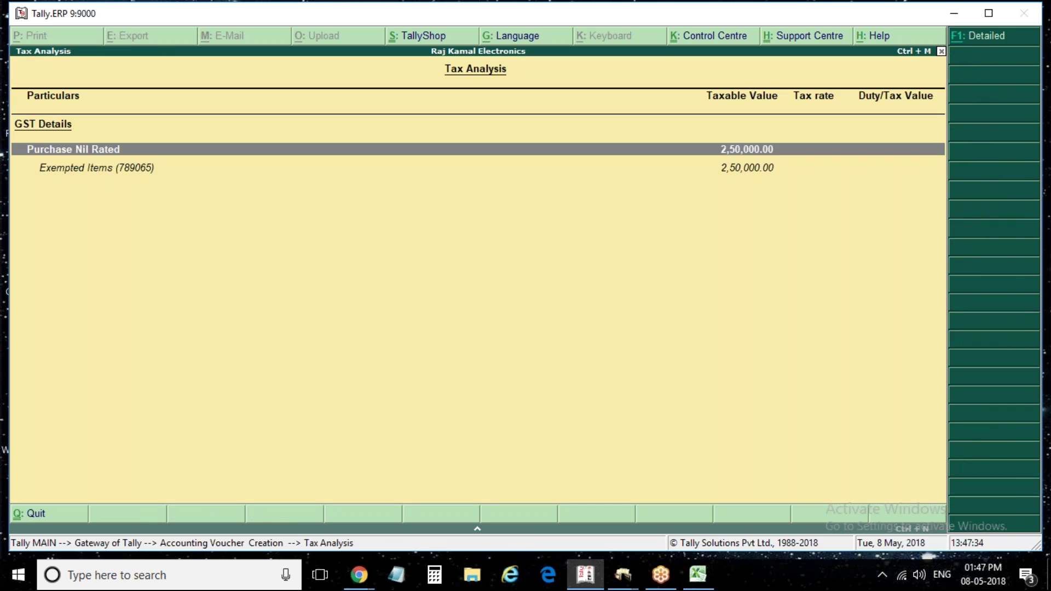
key("alt+F1")
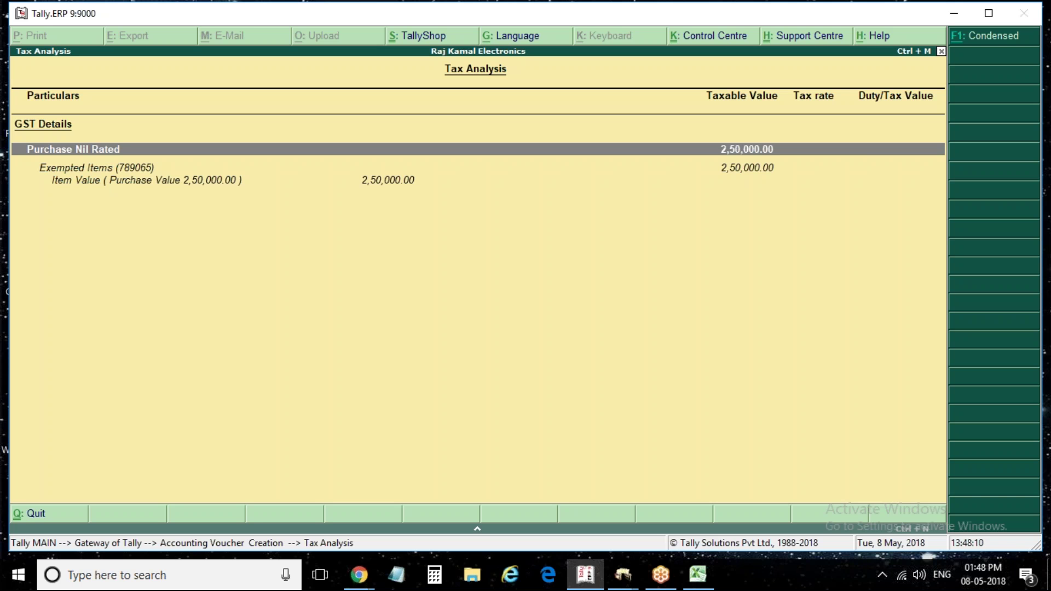
key("Escape")
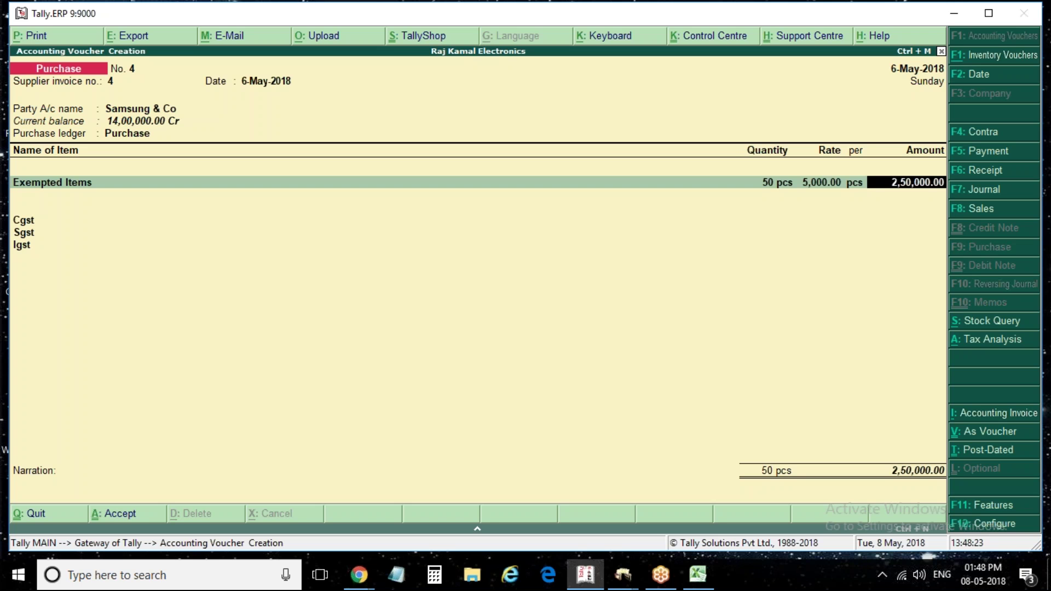
key("ctrl+a")
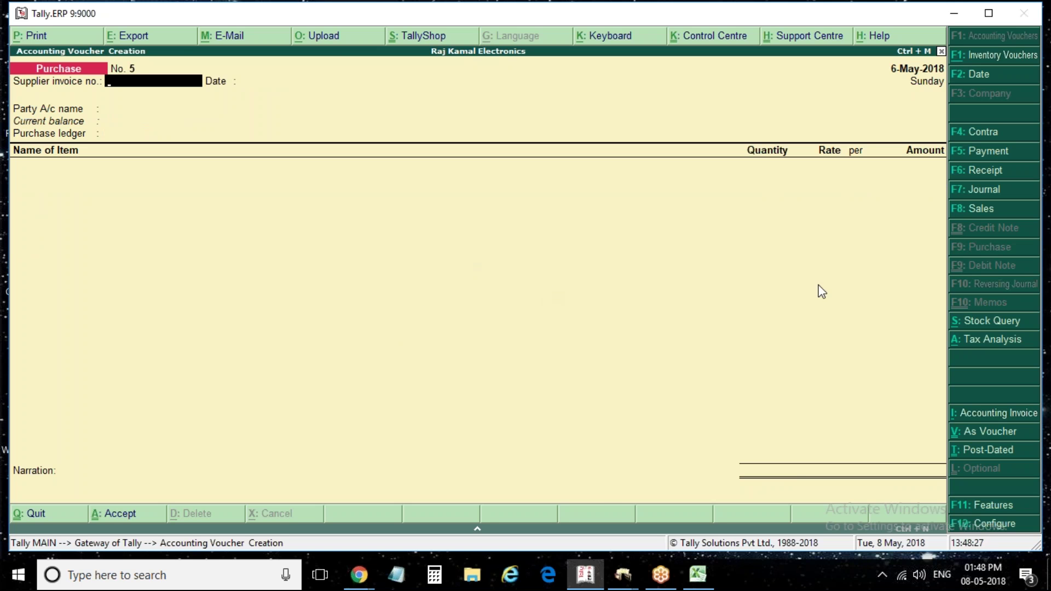
Open a sales voucher dated 2 May 2018
left_click(994, 210)
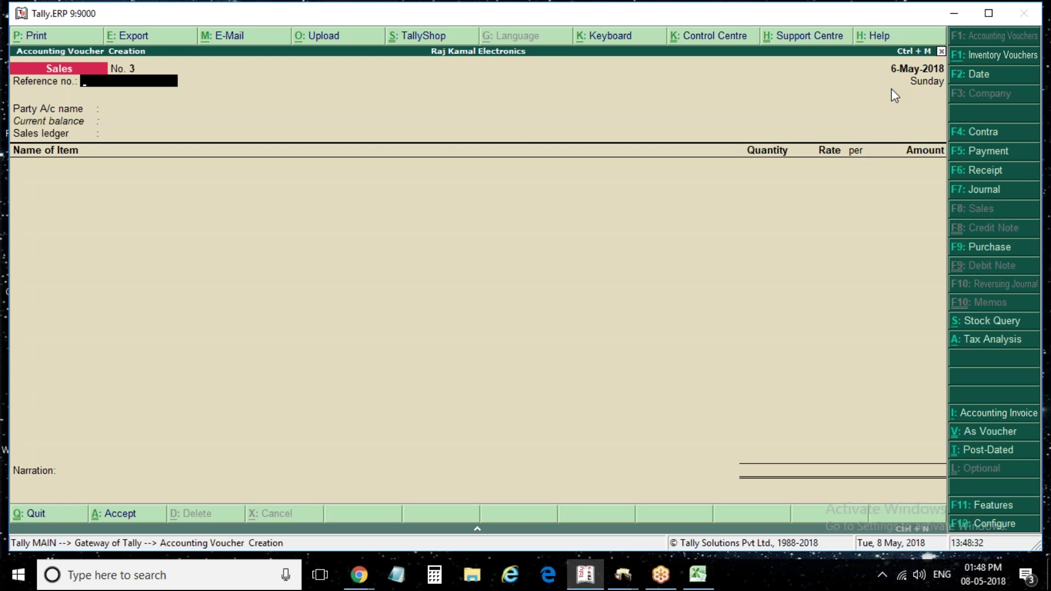
key("F2")
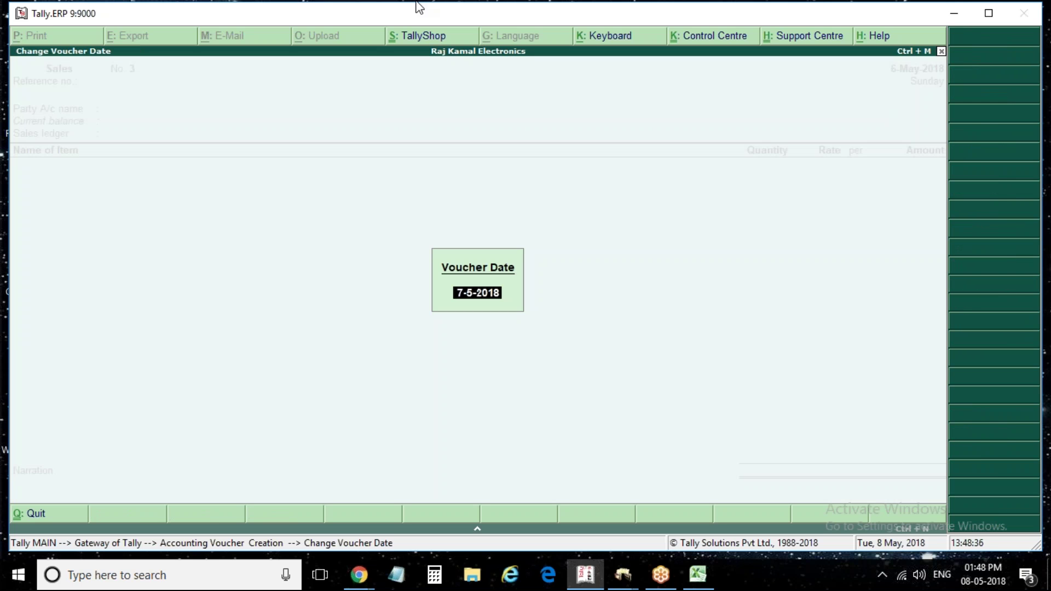
type("2")
type("may")
key("Return")
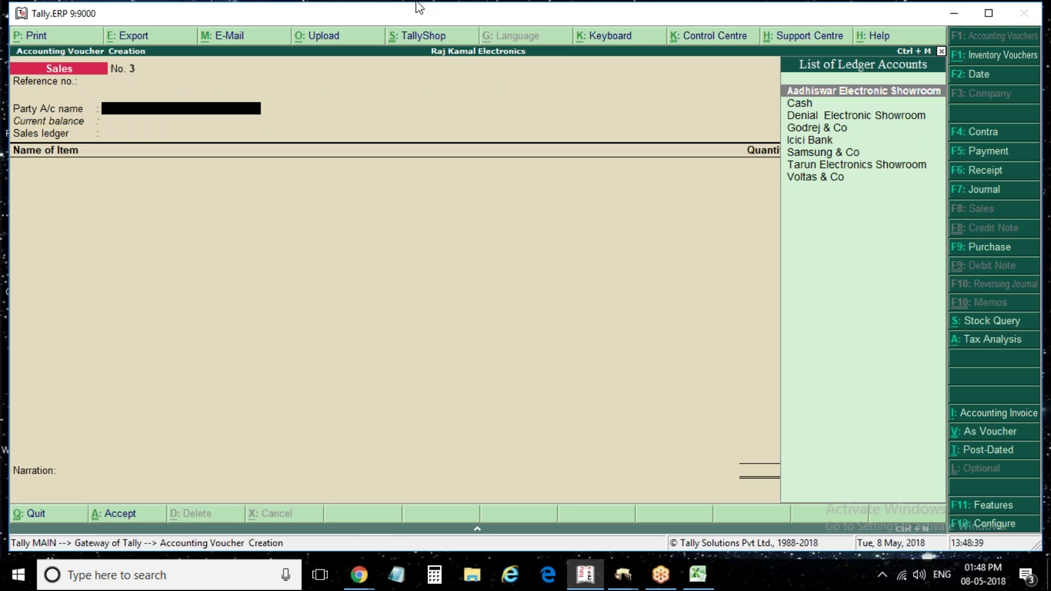
Choose Tarun Electronics Showroom as the party and Sales as the sales ledger
key("Down")
key("Down")
key("Down")
key("Down")
key("Down")
key("Up")
key("Up")
key("Up")
key("Up")
key("Up")
key("Down")
key("Down")
key("Down")
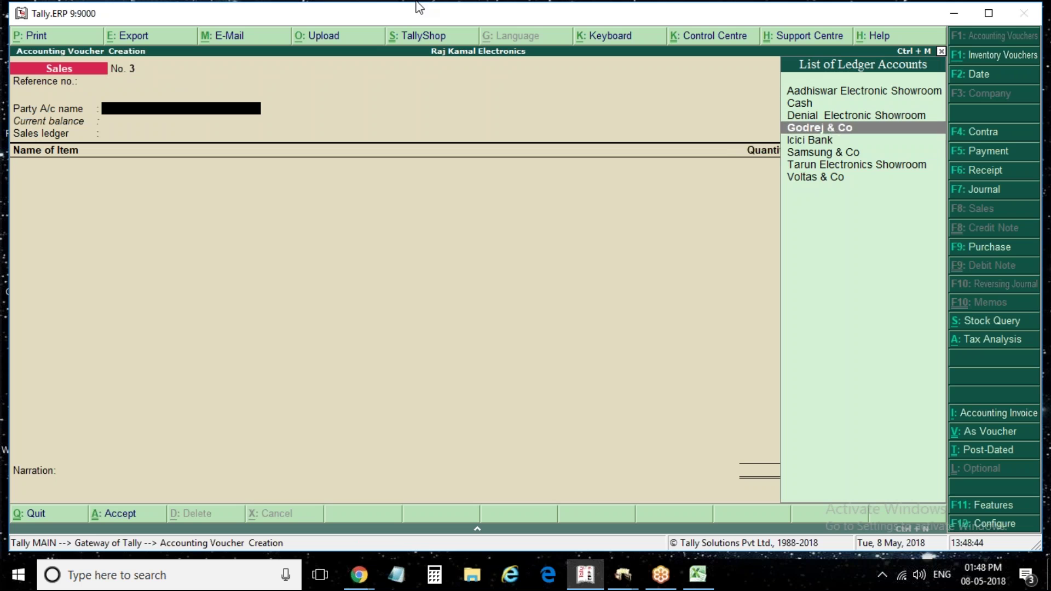
key("Down")
key("Down")
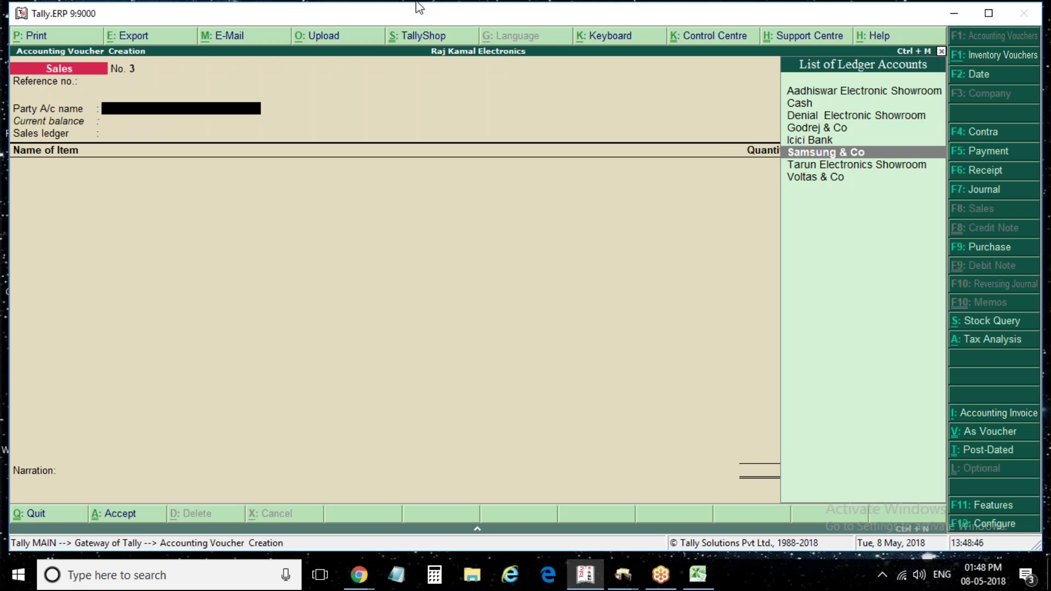
key("Down")
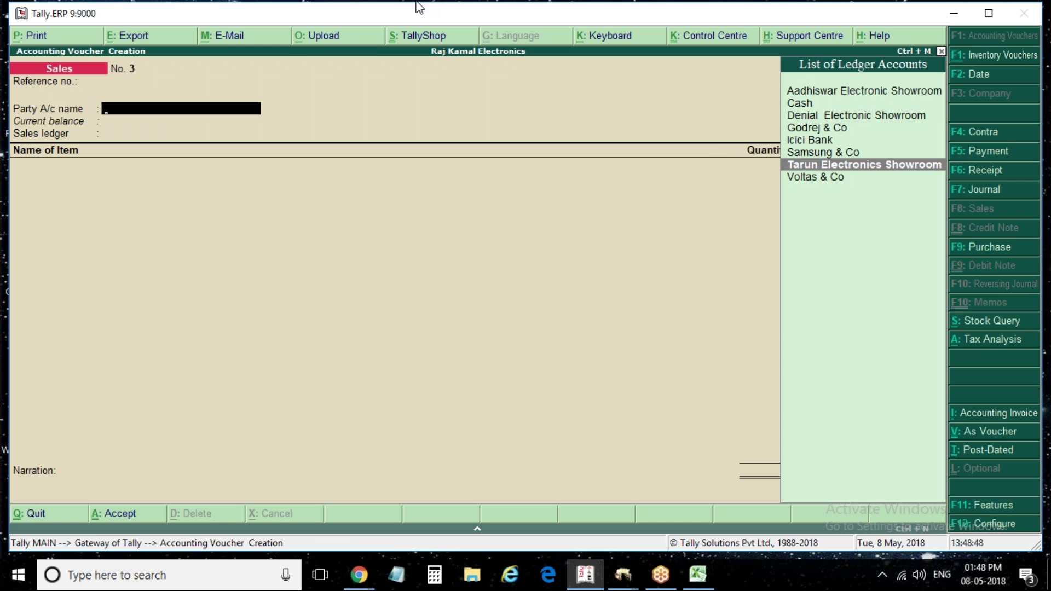
key("Return")
type("a")
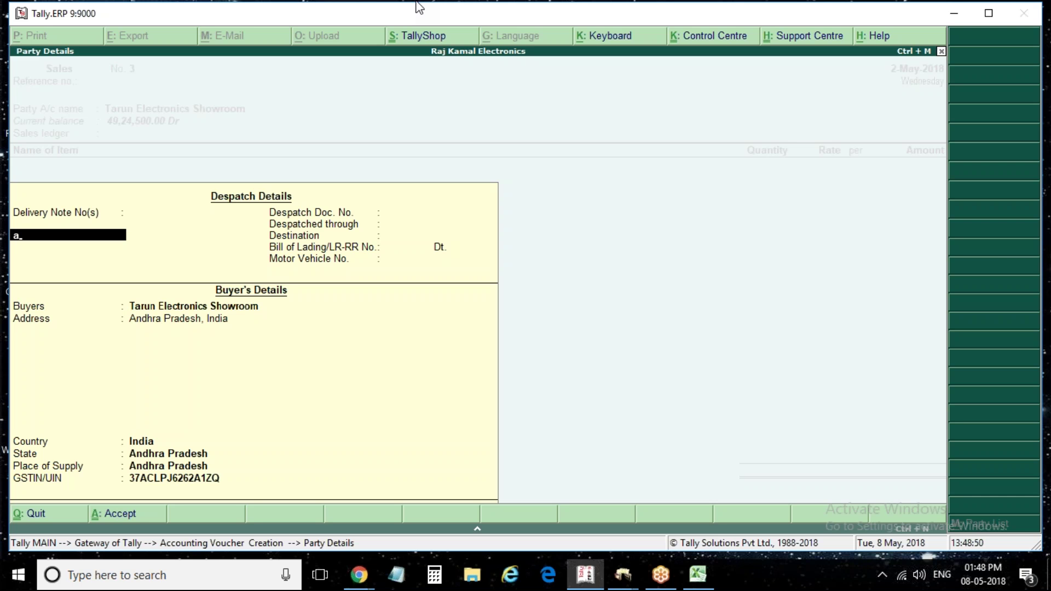
key("BackSpace")
key("Return")
key("Return")
key("ctrl+a")
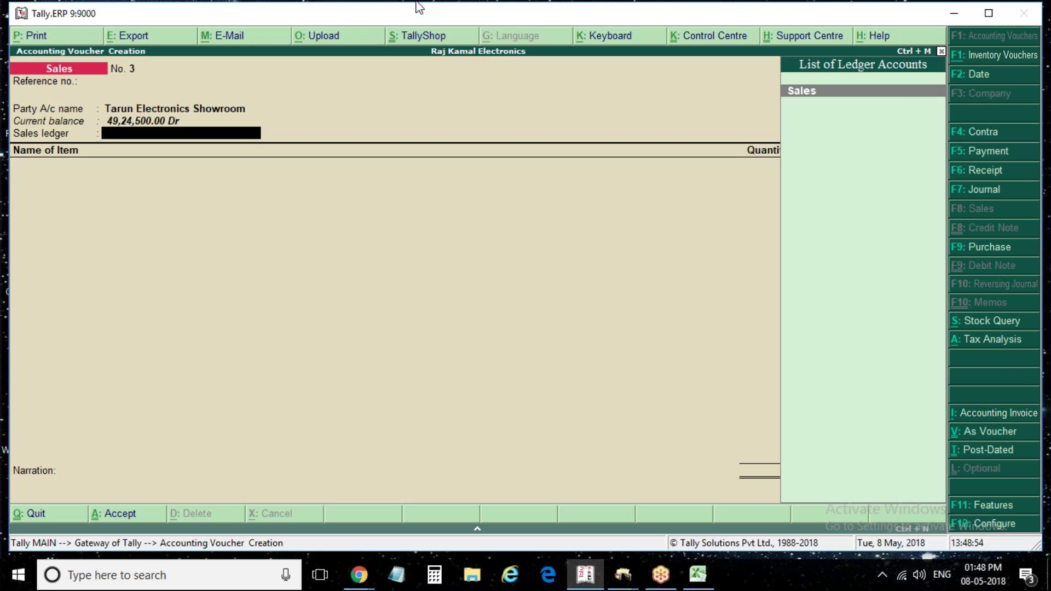
key("Return")
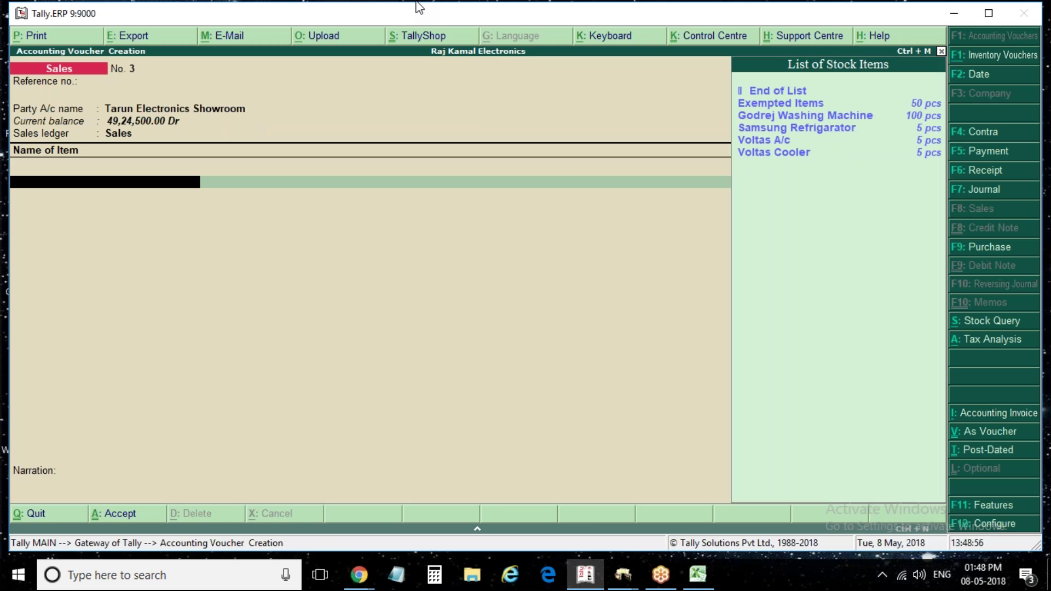
Pick Exempted Items for the item row, then abandon the unfinished sales voucher
key("Down")
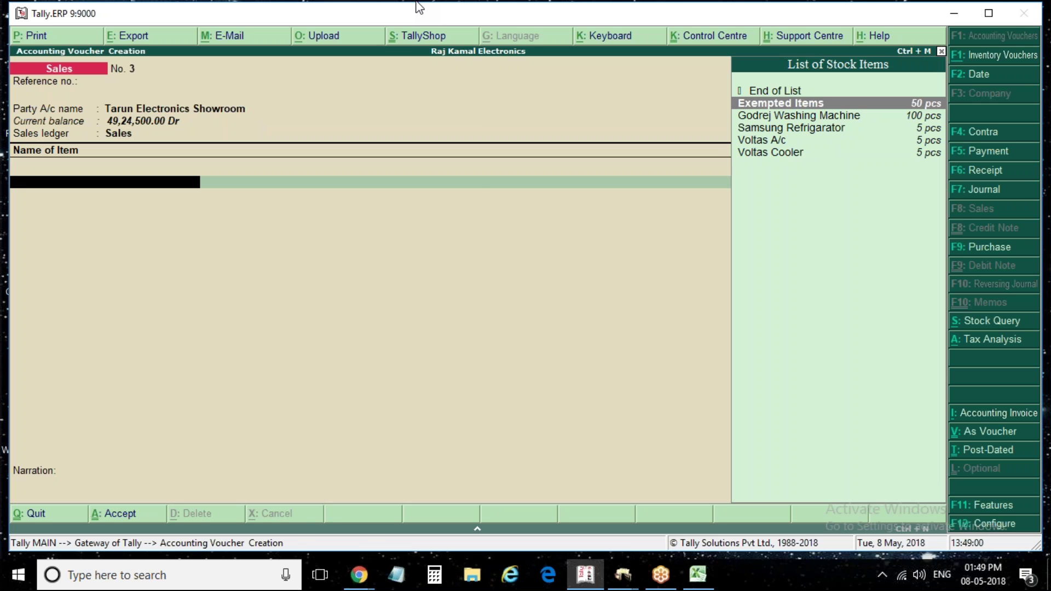
key("Return")
key("Escape")
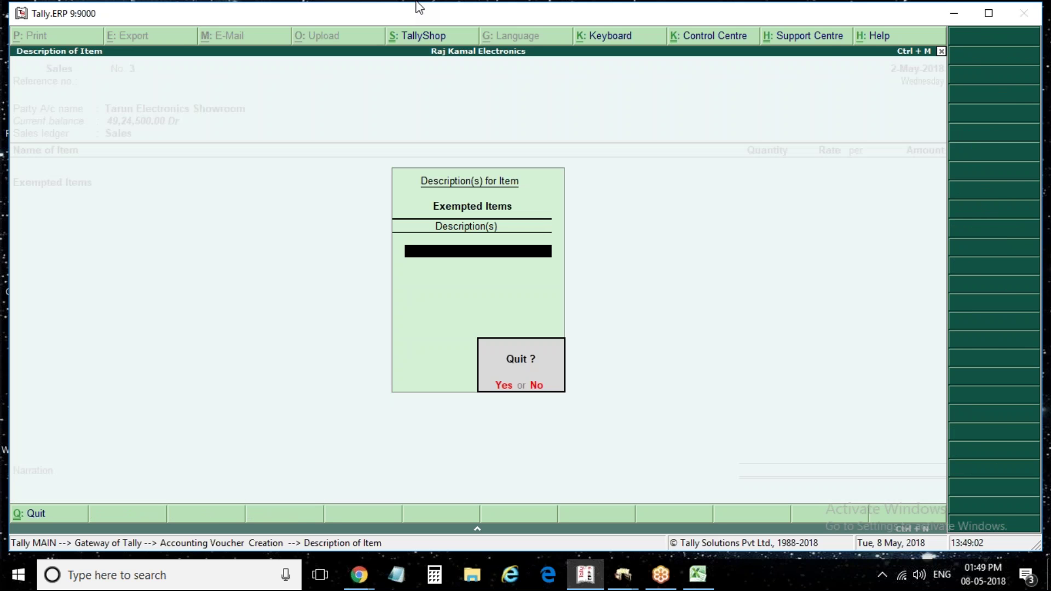
key("Return")
key("Escape")
key("Escape")
key("Return")
key("Return")
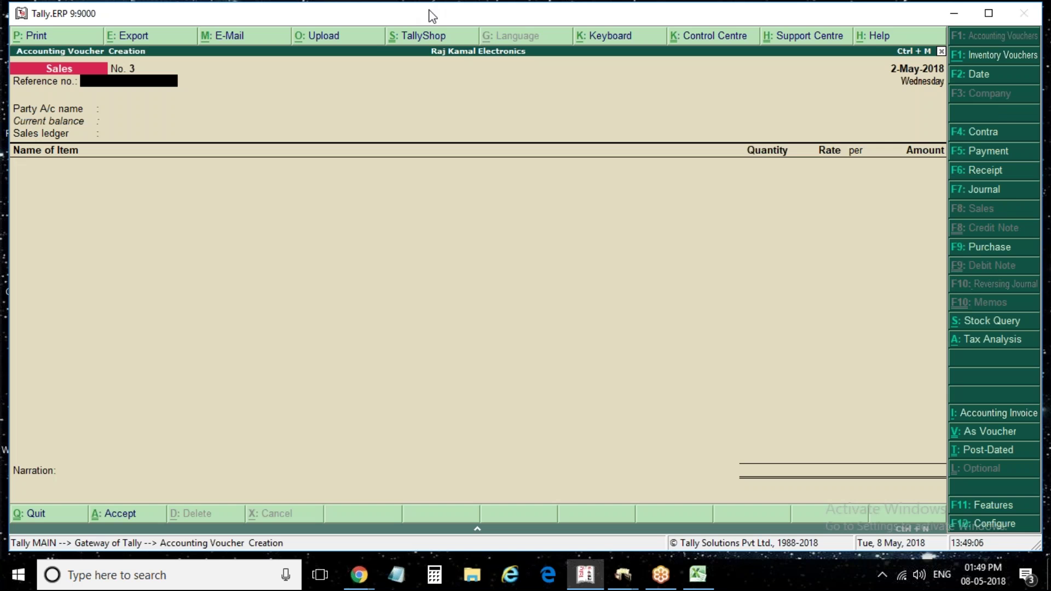
Date the voucher 8-May-2018 with reference 3, party Tarun Electronics Showroom and the Sales ledger
key("F2")
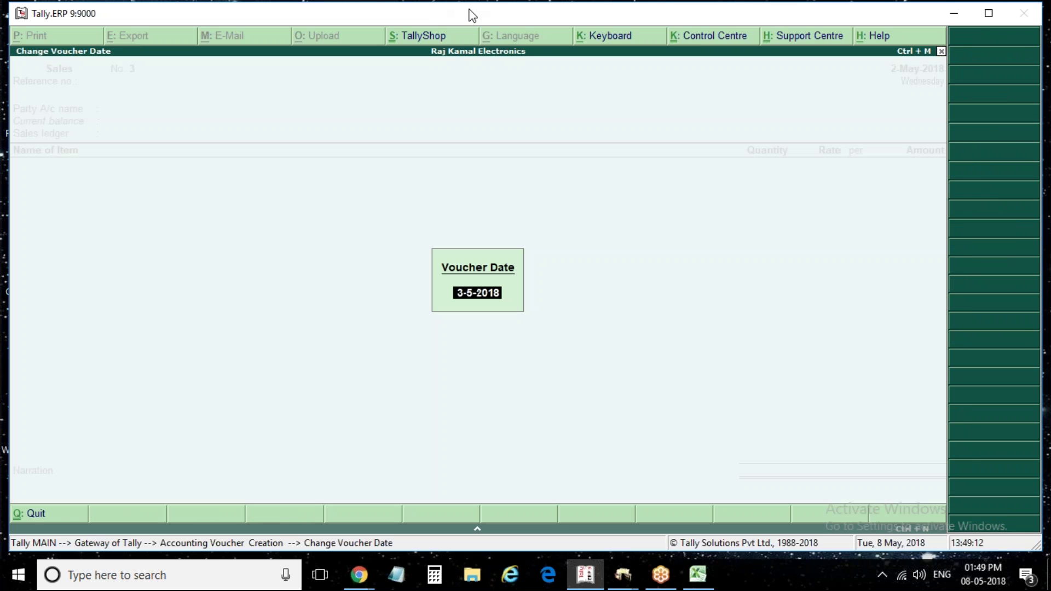
type("8")
key("Return")
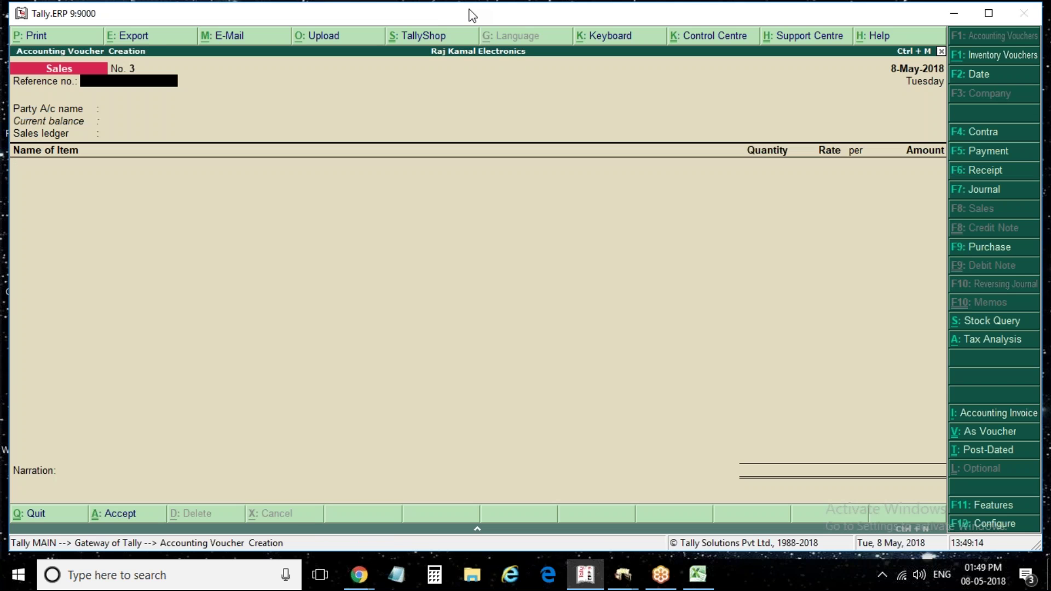
type("3")
key("Return")
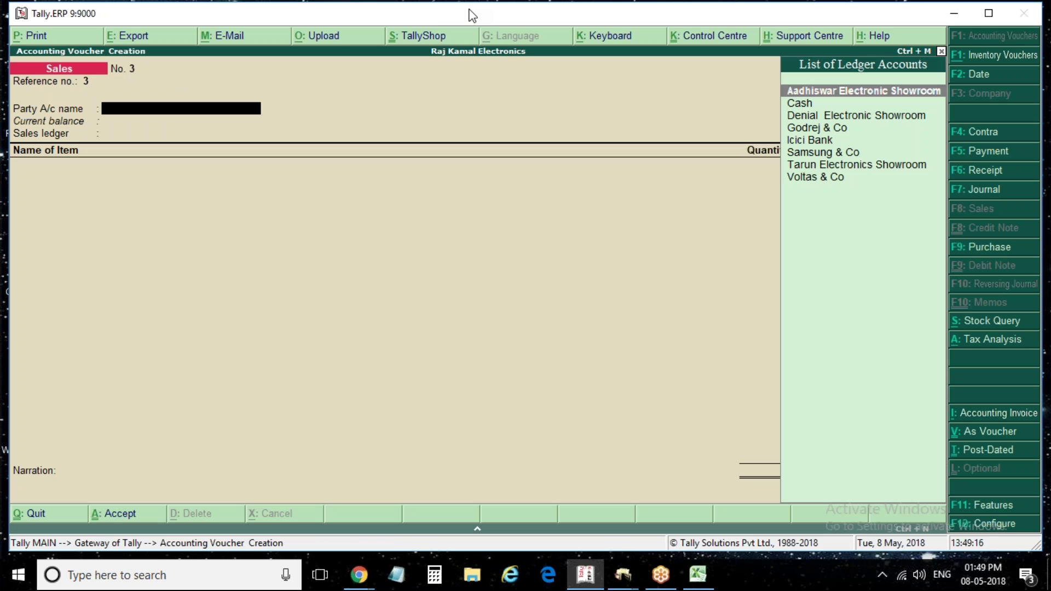
key("Down")
key("Down")
key("Down")
key("Down")
key("Down")
key("Down")
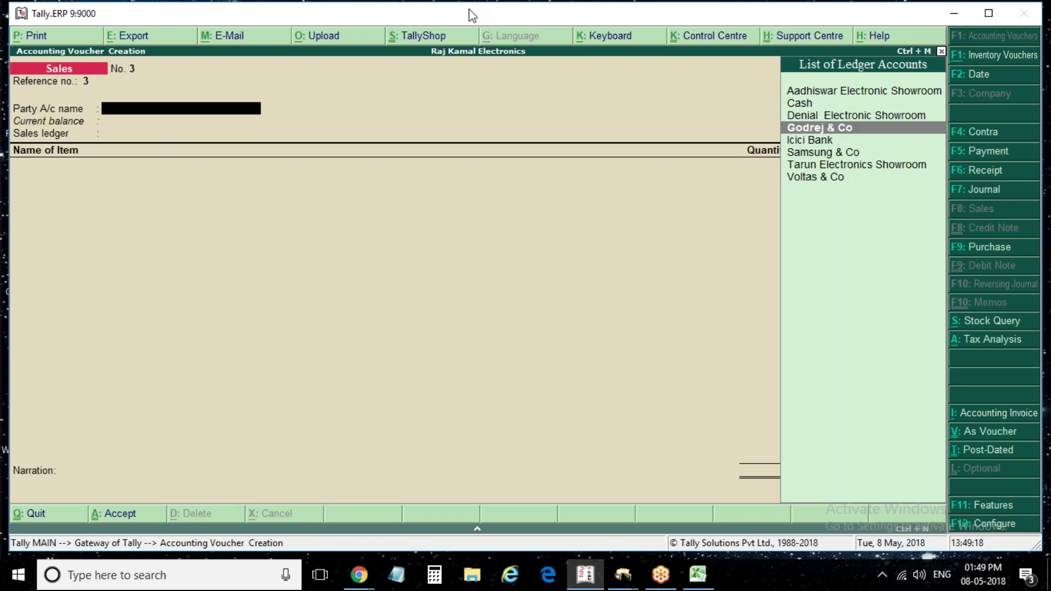
key("Return")
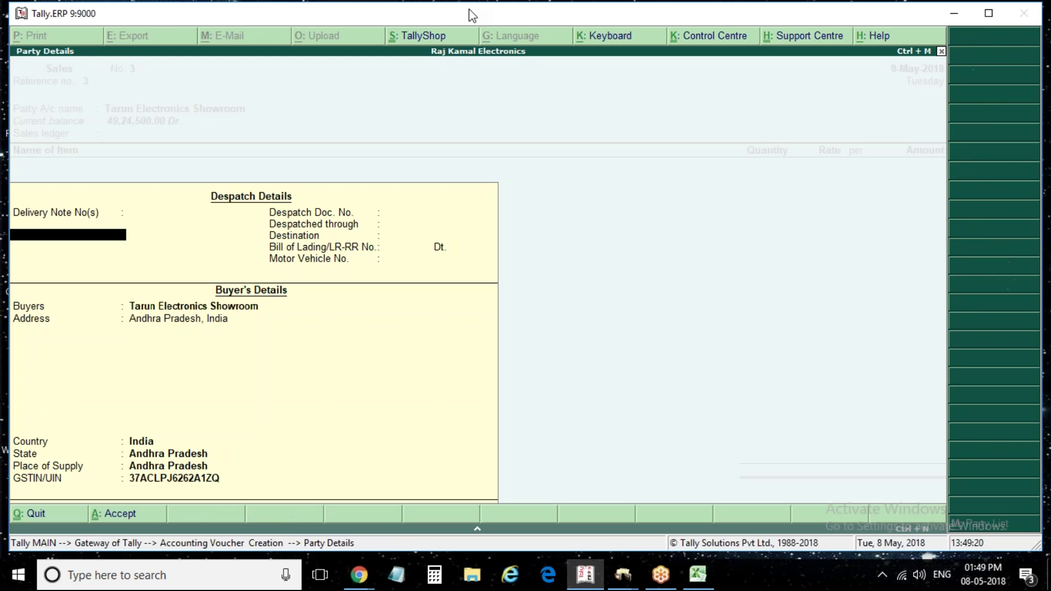
key("ctrl+a")
key("Return")
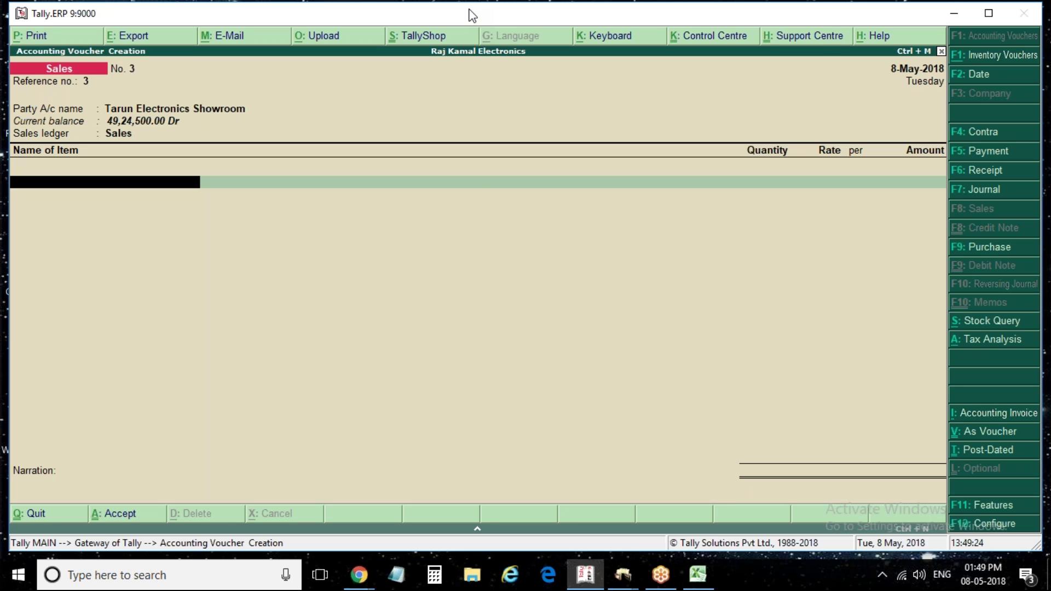
Add 30 pcs of Exempted Items at 6,000.00 for 1,80,000.00
key("Down")
key("Return")
key("Return")
type("30")
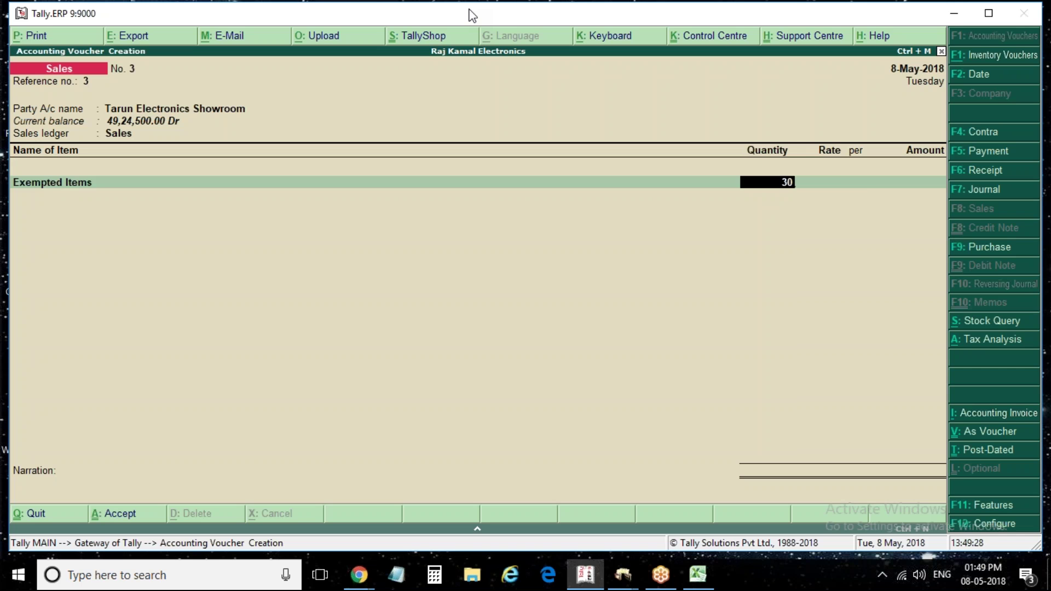
key("Return")
key("Return")
key("BackSpace")
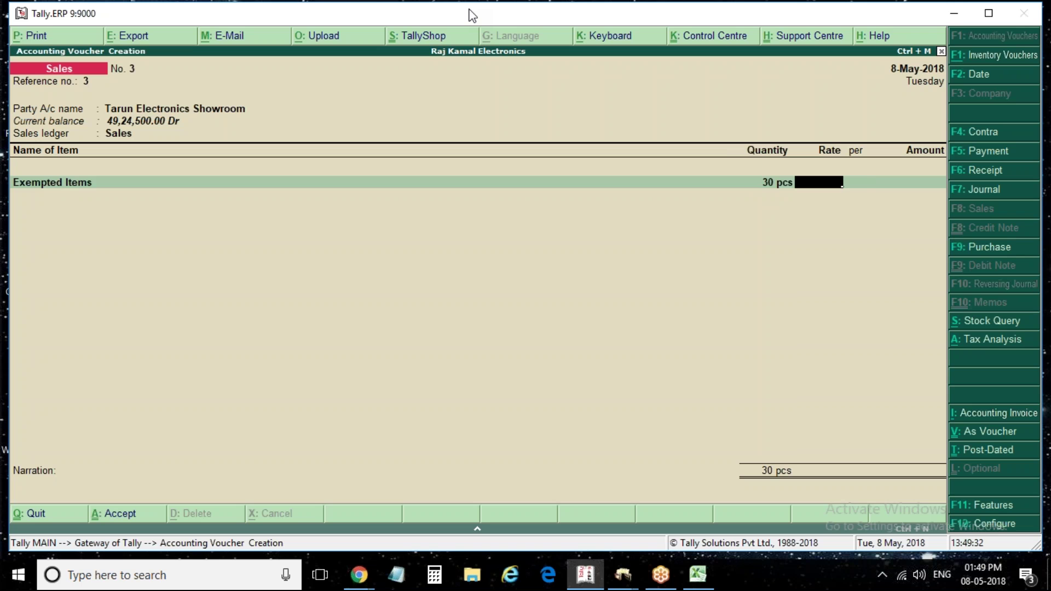
type("6000")
key("Return")
key("Return")
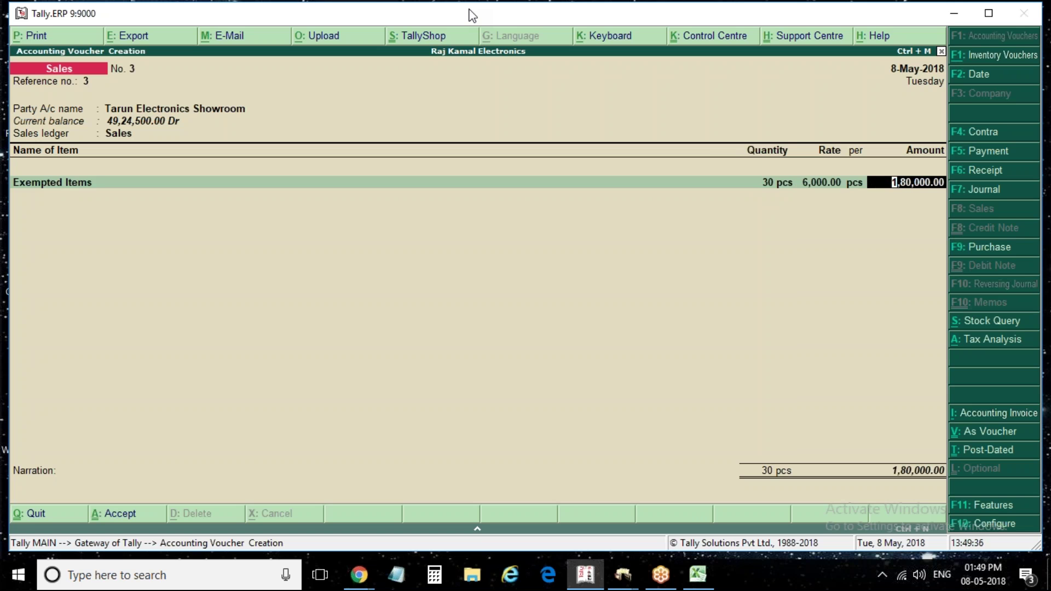
key("Return")
Add Cgst, Sgst and Igst tax ledger rows below the item
type("Cg")
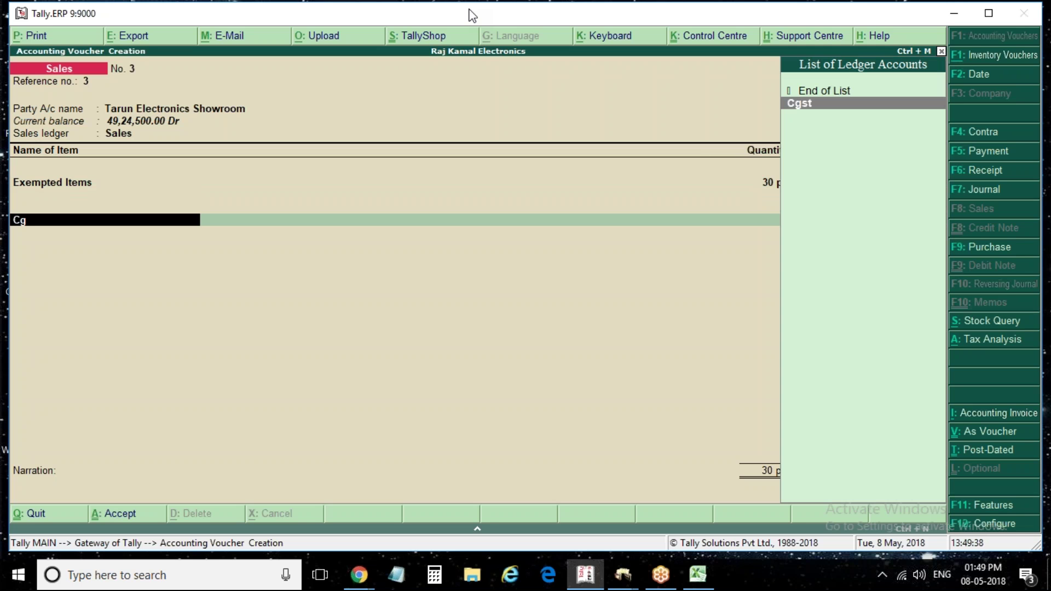
key("Return")
key("Return")
type("sg")
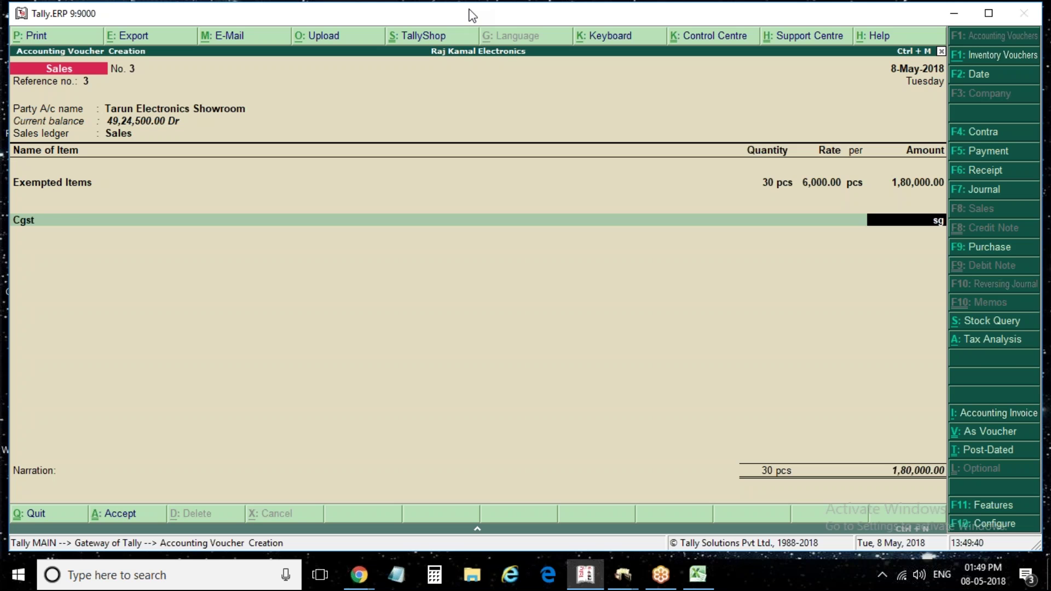
key("BackSpace")
key("BackSpace")
key("Return")
type("Sgs")
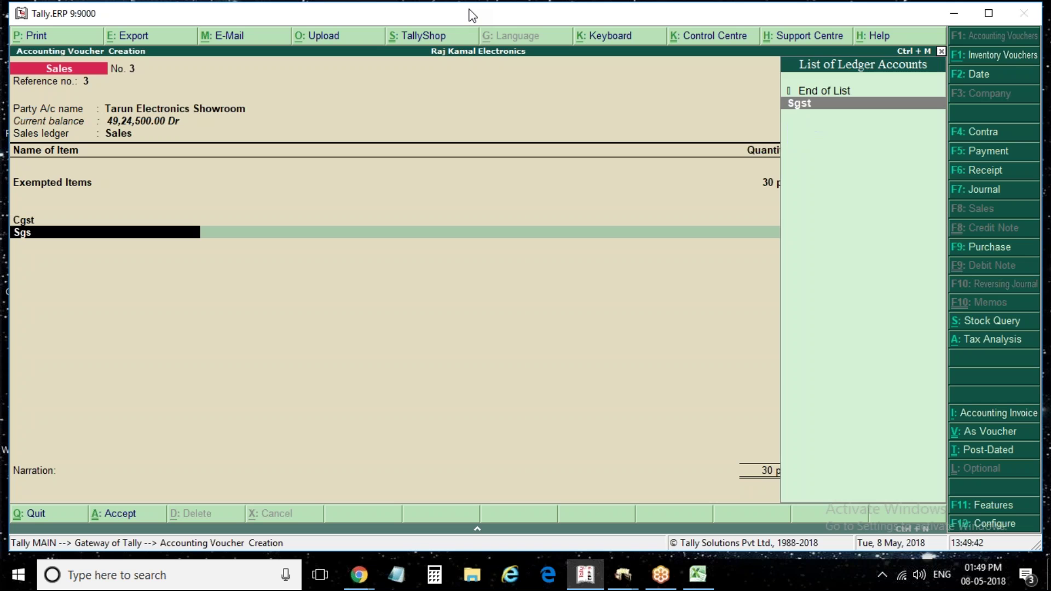
key("Return")
key("Return")
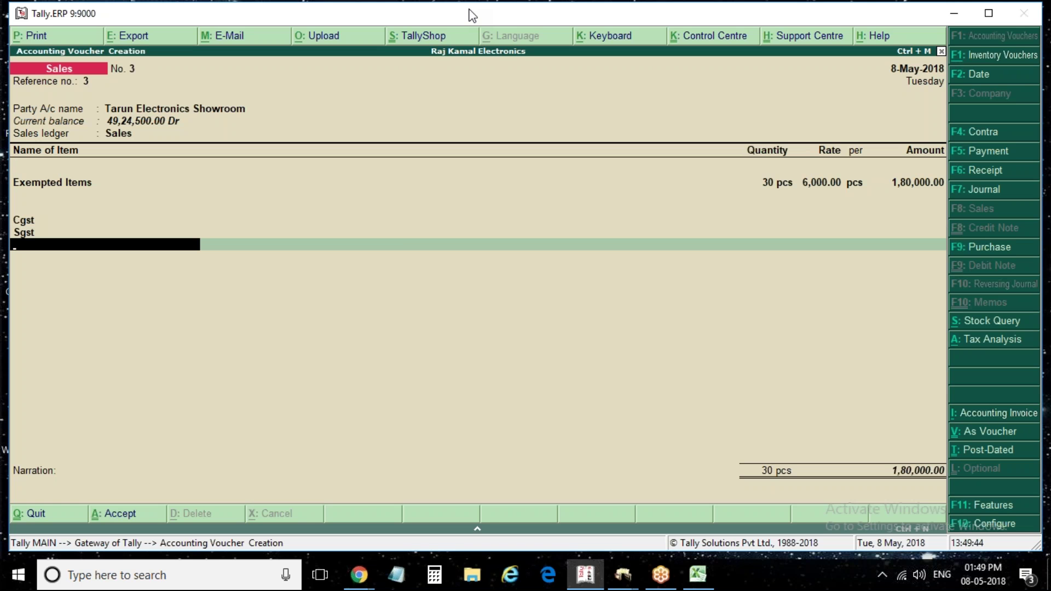
type("Igs")
key("Return")
key("Return")
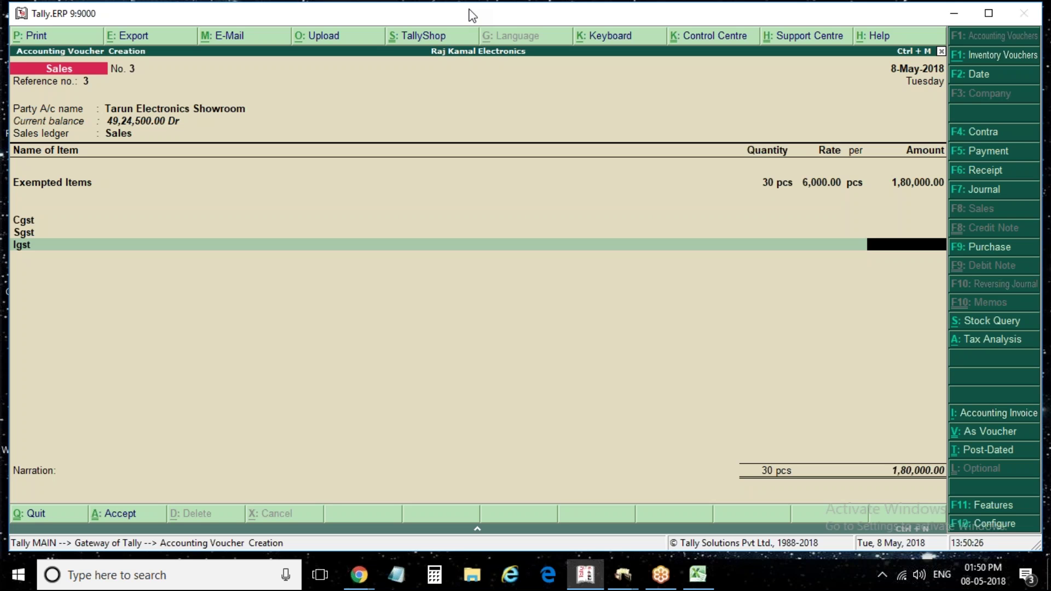
Save the 1,80,000.00 exempted sales voucher No. 3 and give voucher No. 4 party Aadhiswar Electronic Showroom
key("Return")
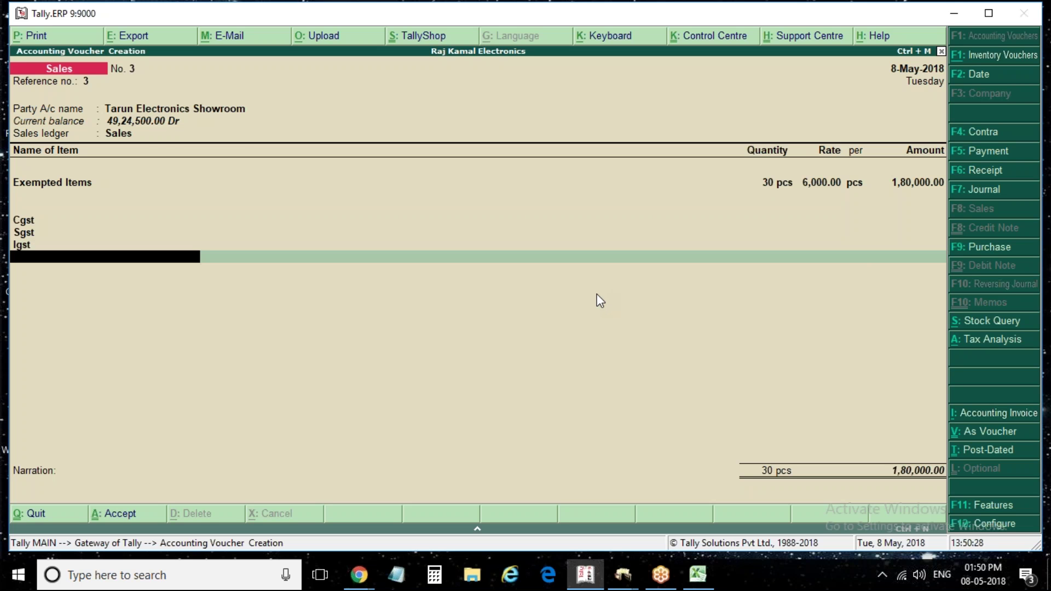
key("Return")
key("Return")
key("Return")
key("Return")
key("Return")
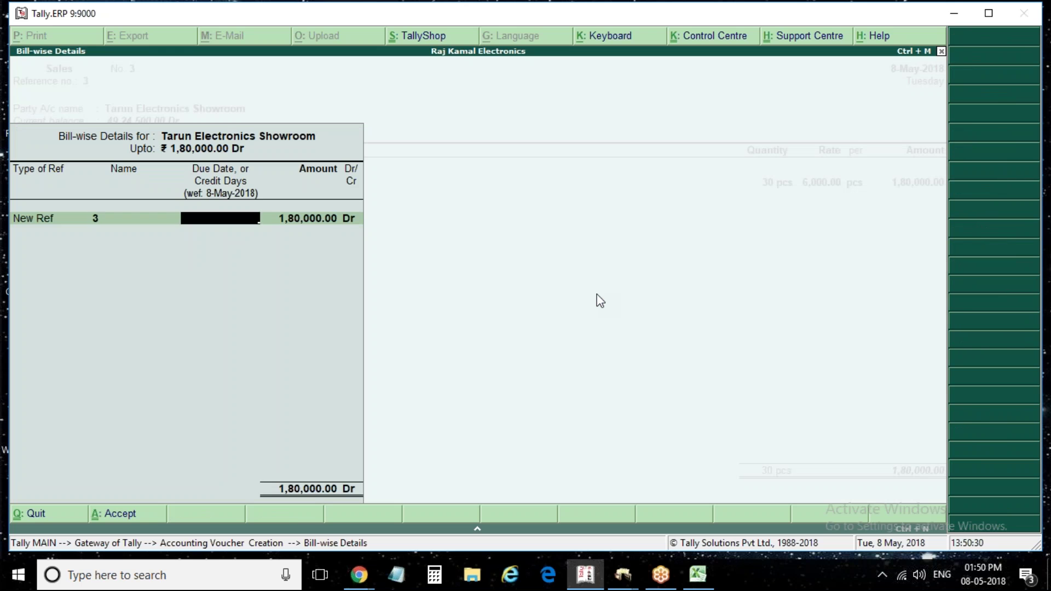
key("Return")
key("Return")
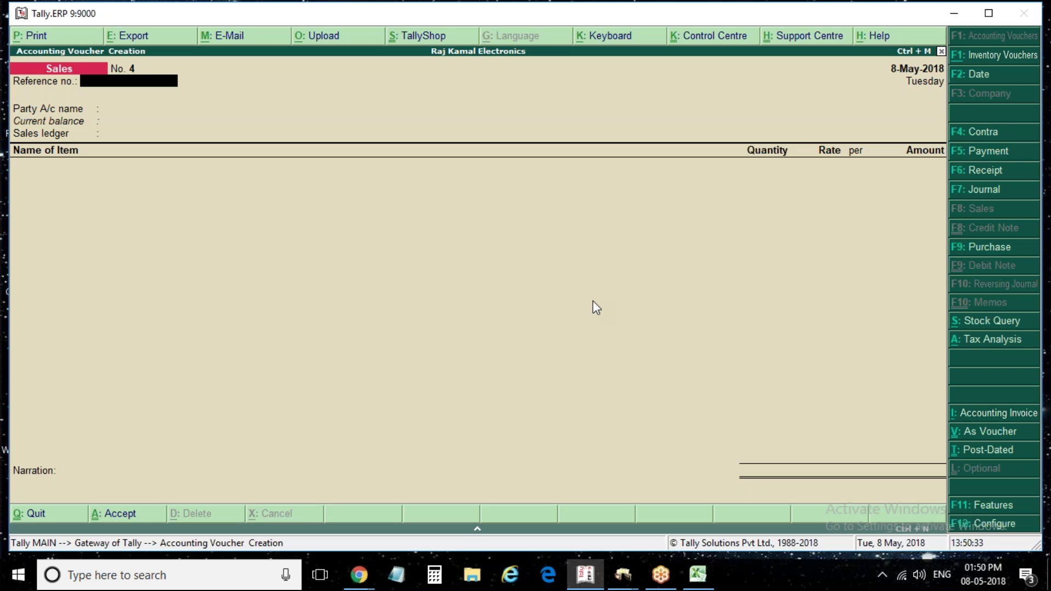
key("Return")
key("Return")
key("Return")
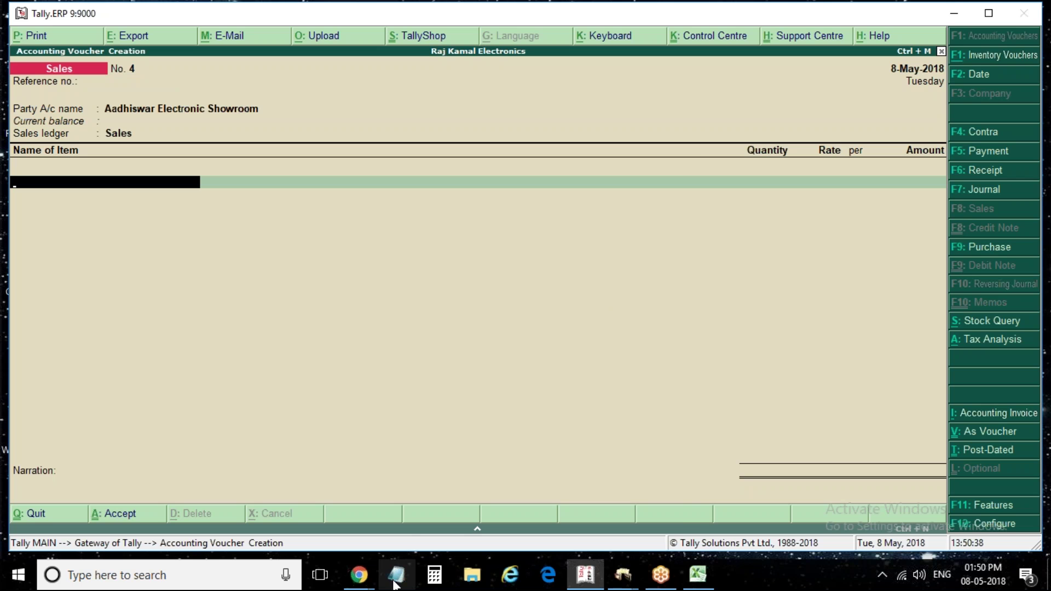
In Notepad, write the heading 'Topic covered is' and the line 'local purchase and sale under gst.'
left_click(395, 574)
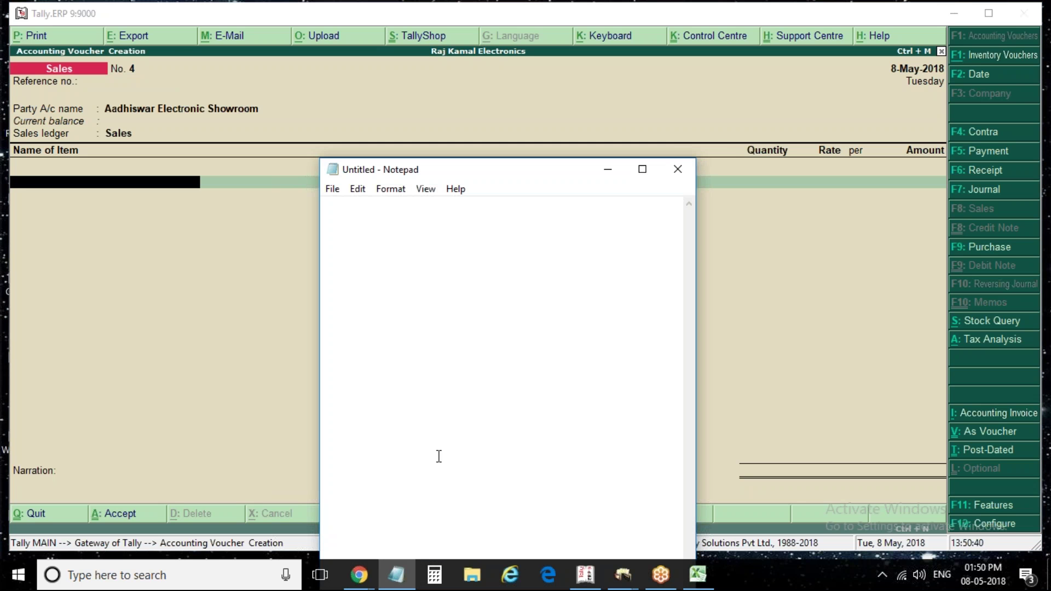
type("Topic cov")
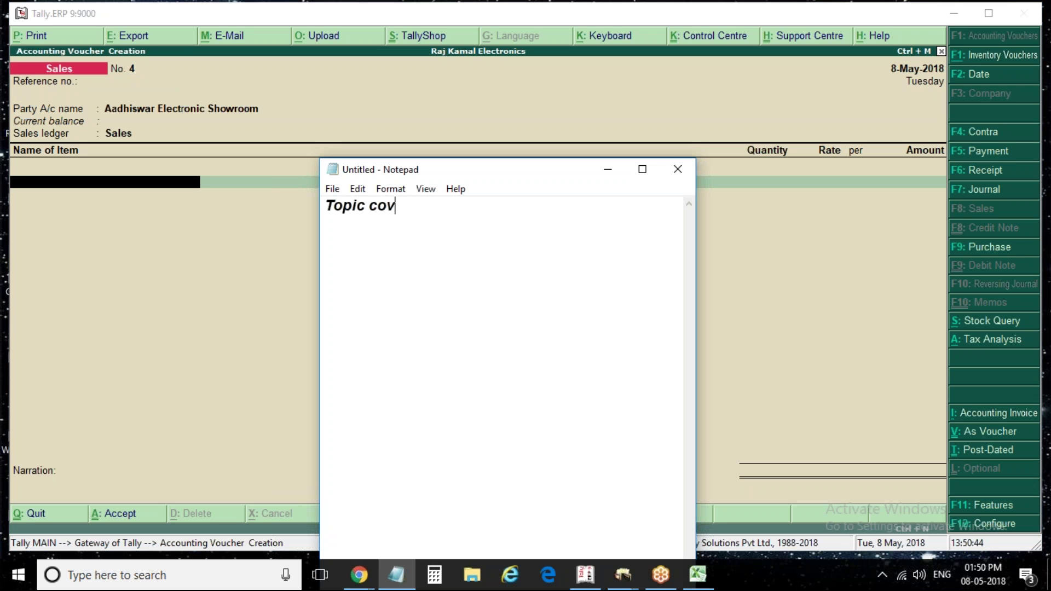
type("ered is")
key("Return")
key("Return")
type("Creatio")
key("BackSpace")
key("BackSpace")
key("BackSpace")
key("BackSpace")
key("BackSpace")
key("BackSpace")
key("BackSpace")
key("BackSpace")
key("BackSpace")
key("BackSpace")
key("BackSpace")
key("BackSpace")
key("BackSpace")
key("BackSpace")
key("BackSpace")
key("BackSpace")
key("BackSpace")
key("BackSpace")
key("BackSpace")
key("BackSpace")
key("BackSpace")
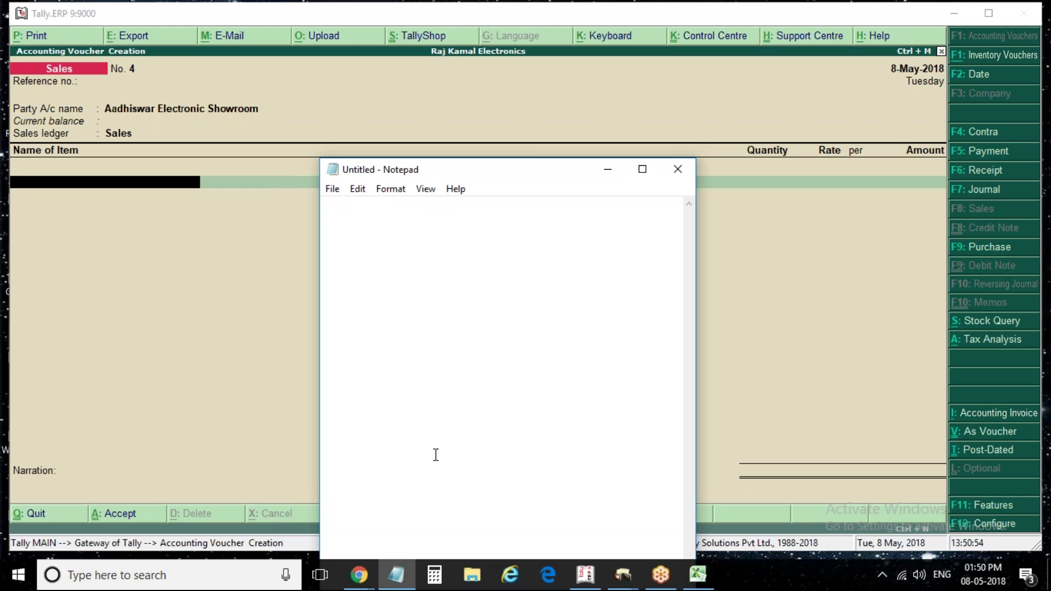
type("Creat")
key("BackSpace")
key("BackSpace")
key("BackSpace")
type("eation")
key("BackSpace")
key("BackSpace")
key("BackSpace")
key("BackSpace")
key("BackSpace")
key("BackSpace")
key("BackSpace")
key("BackSpace")
type("local p")
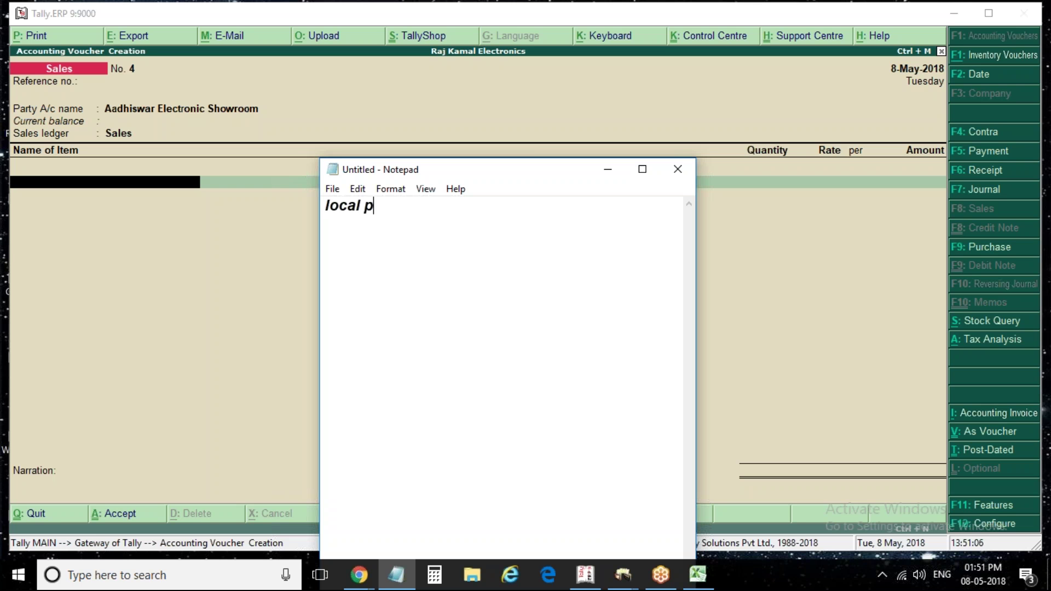
type("urchase and sale i")
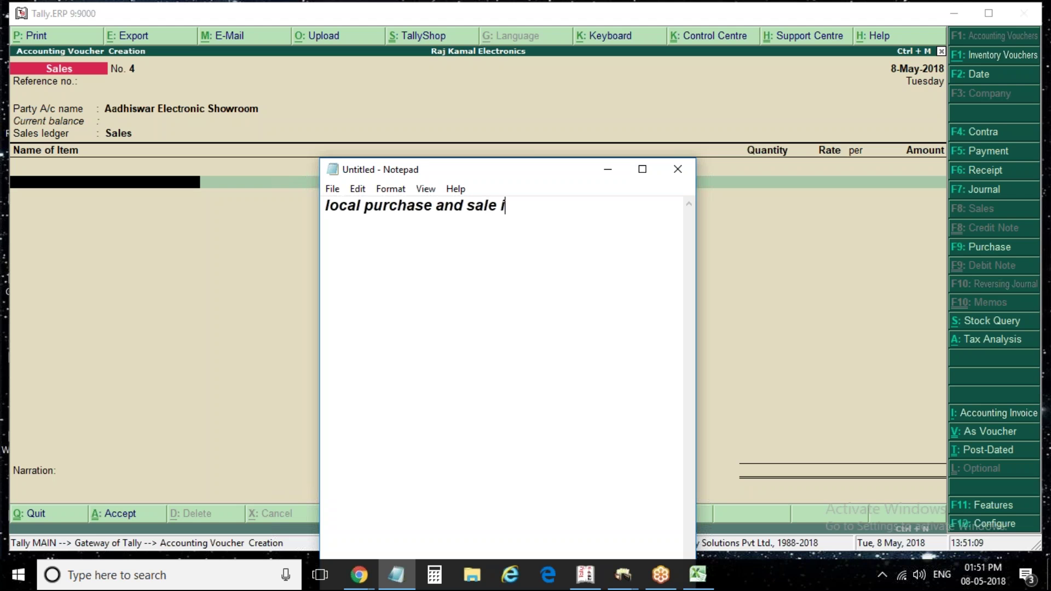
key("BackSpace")
type("under gst.")
key("Return")
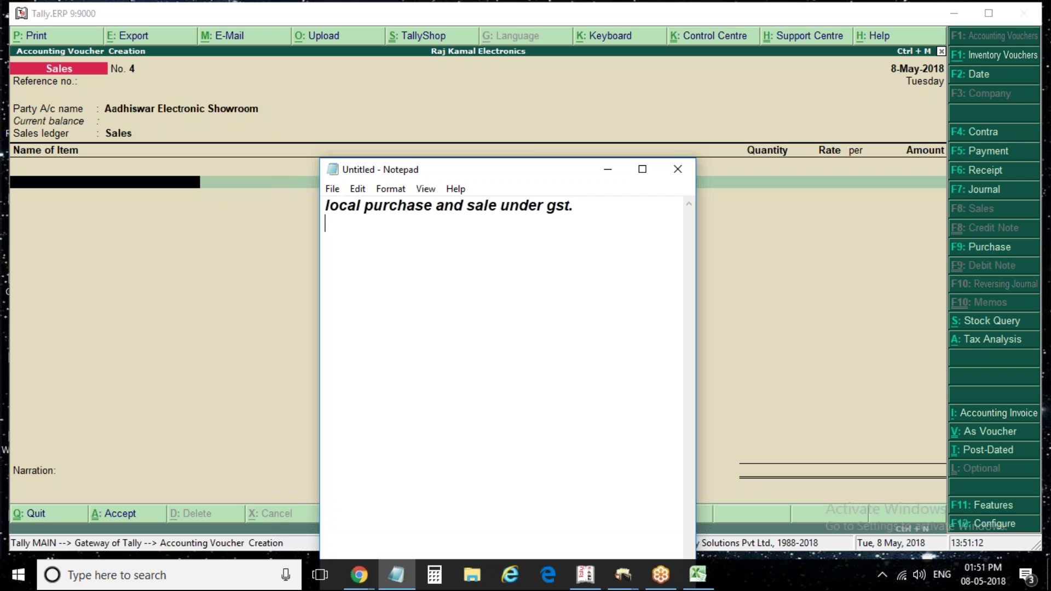
Add the lines 'interstate purchase and sale under gst.' and 'Step1: Creation of company'
type("interstate purchase and a")
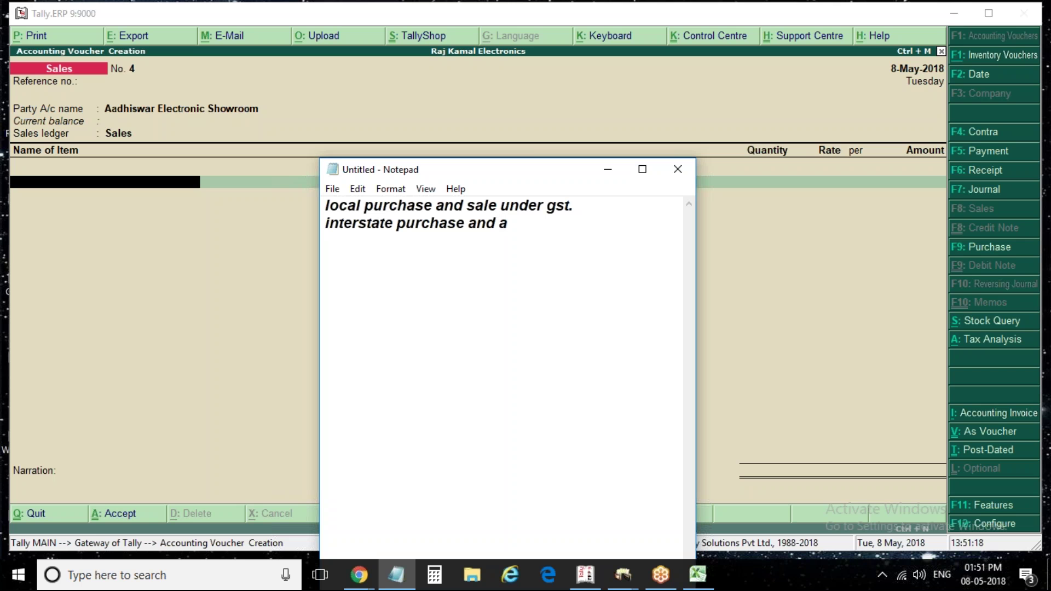
key("BackSpace")
type("sale under gst.")
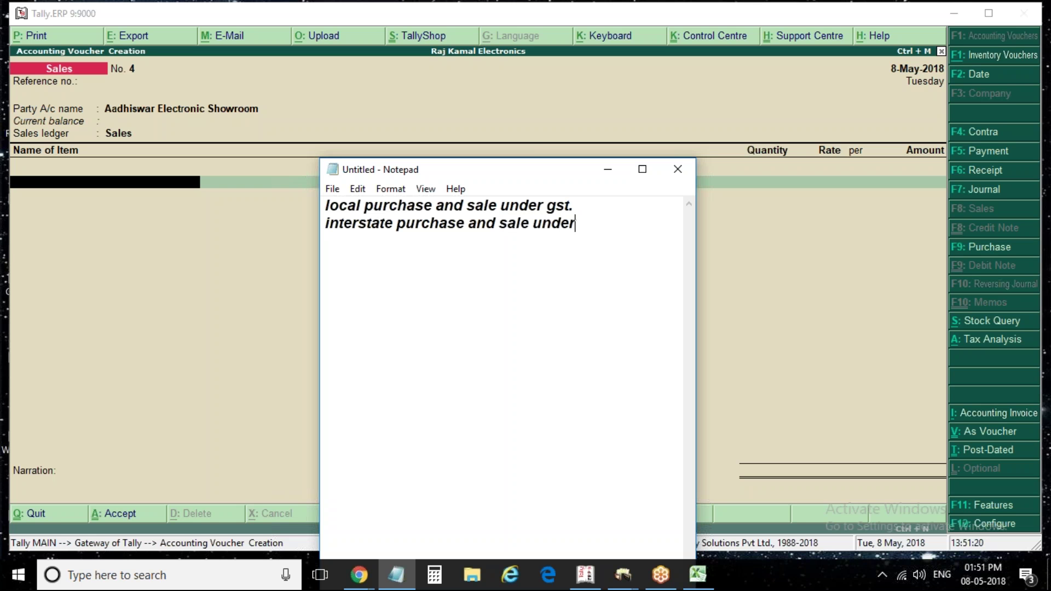
key("Return")
key("Return")
type("Ec")
key("BackSpace")
type("xmp")
key("BackSpace")
key("BackSpace")
key("BackSpace")
key("BackSpace")
type("C")
key("BackSpace")
type("Step1: Creation of coma")
key("BackSpace")
type("pany")
key("Return")
key("Return")
Add 'Step2: company feature(statutory and taxation)' followed by the line 'gst for company.'
type("D")
key("BackSpace")
type("Step2")
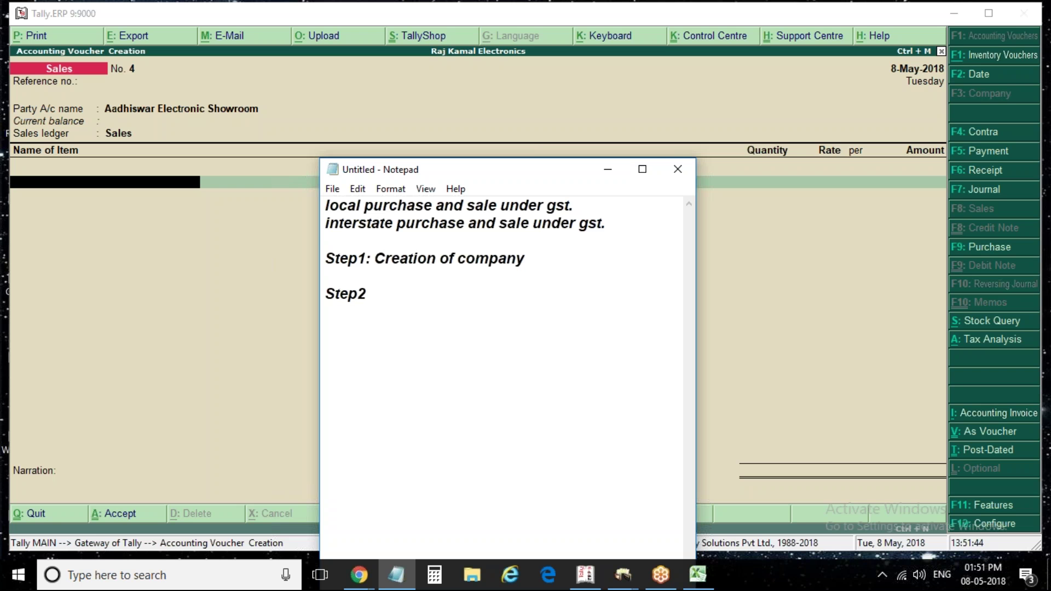
type(": F")
key("BackSpace")
type("Cr")
key("BackSpace")
key("BackSpace")
type("compane")
key("BackSpace")
type("y feature( statu")
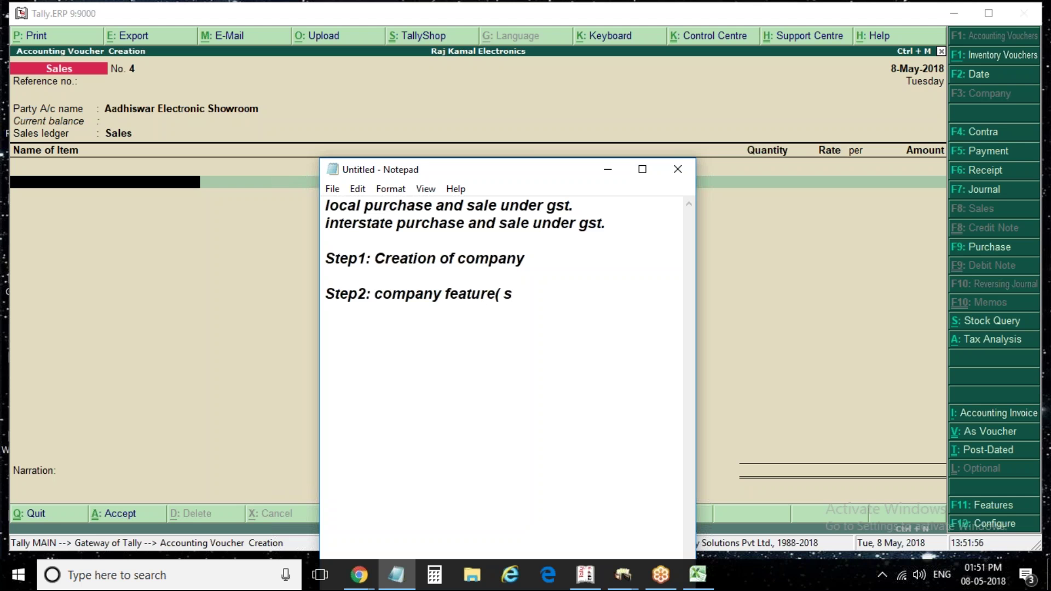
type("ory and taxs")
key("BackSpace")
type("ation)")
key("Return")
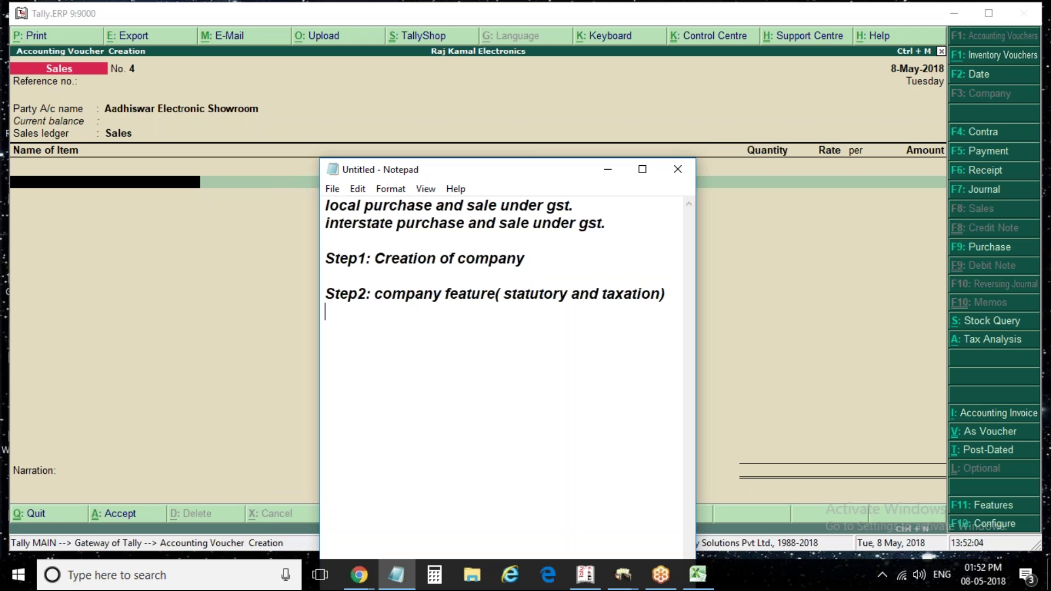
type("gst for co")
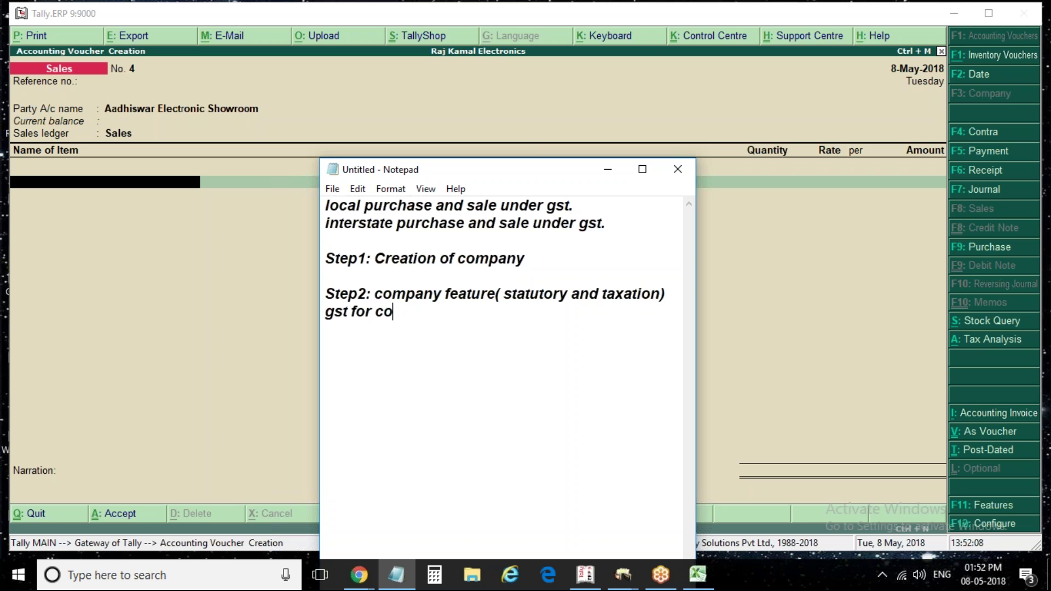
type("mpany.")
key("Return")
key("Return")
Add 'Step3: Masters(ledger & Stock item)' and 'In stock item we have defined taxes rates.'
type("Step3")
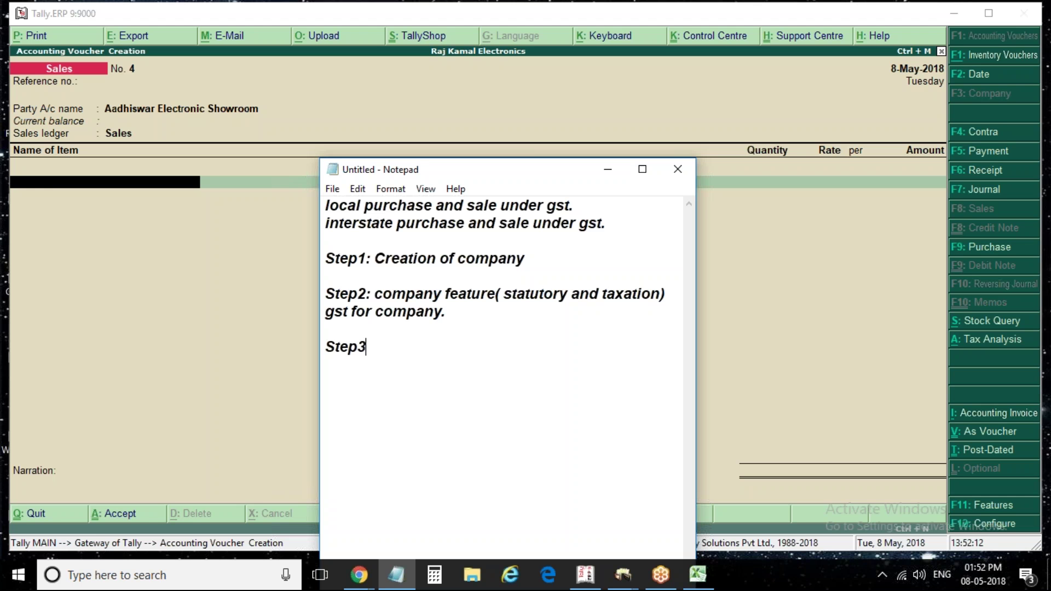
type(": Masters")
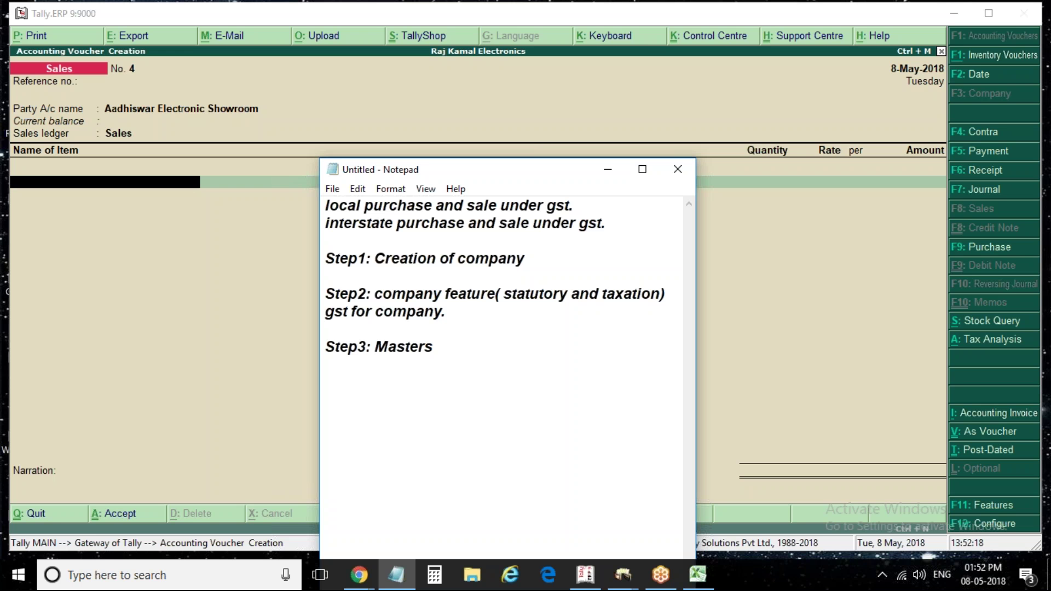
type("( ledger & Stoc")
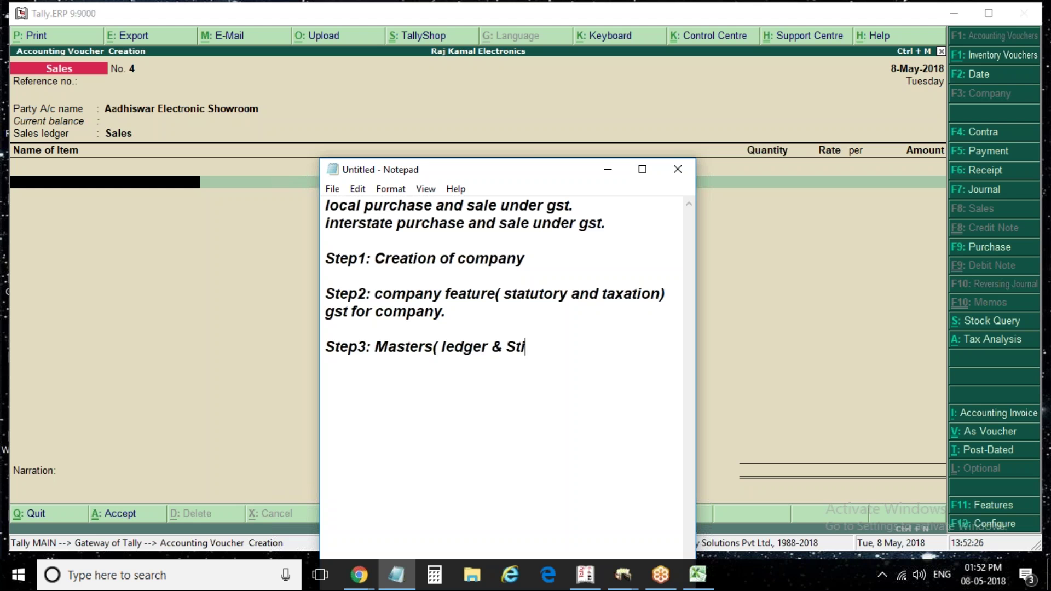
key("BackSpace")
key("BackSpace")
type("i")
key("BackSpace")
type("ock le")
key("BackSpace")
key("BackSpace")
type("item")
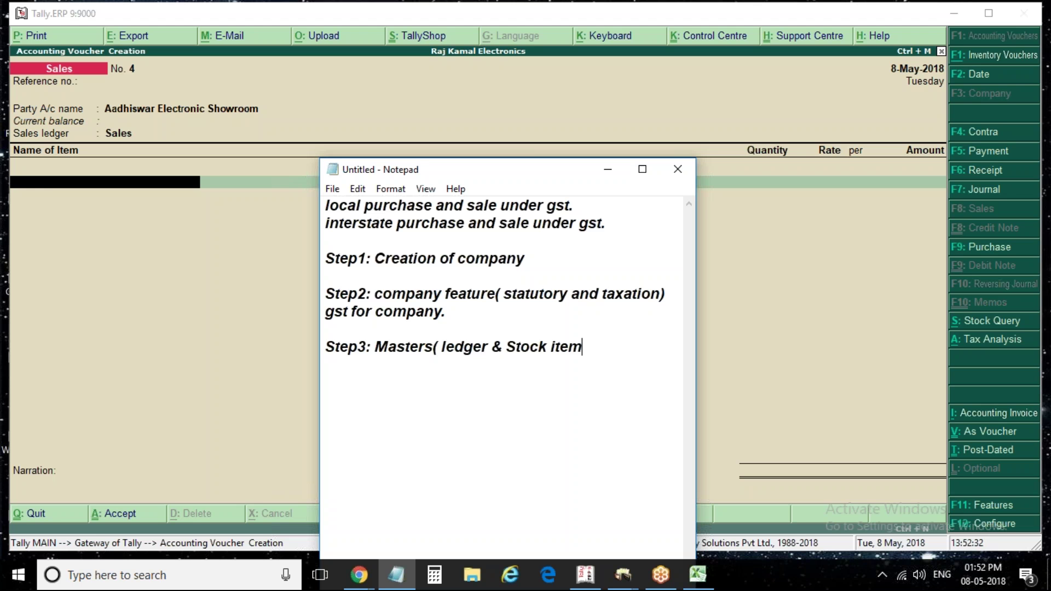
type(")")
key("Return")
type("In stock item we")
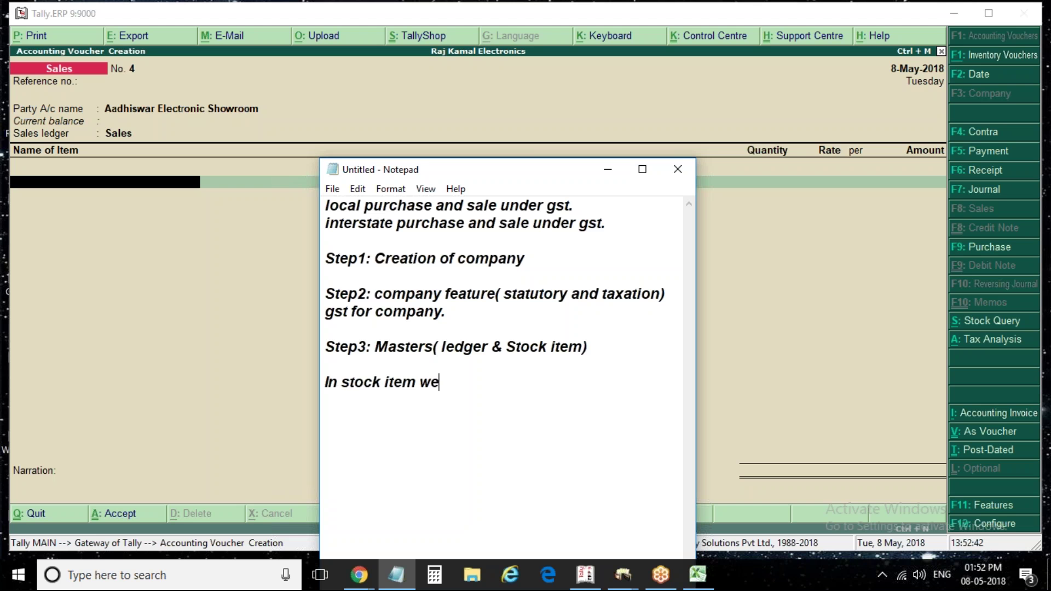
type(" have def")
key("BackSpace")
key("BackSpace")
type("efined ")
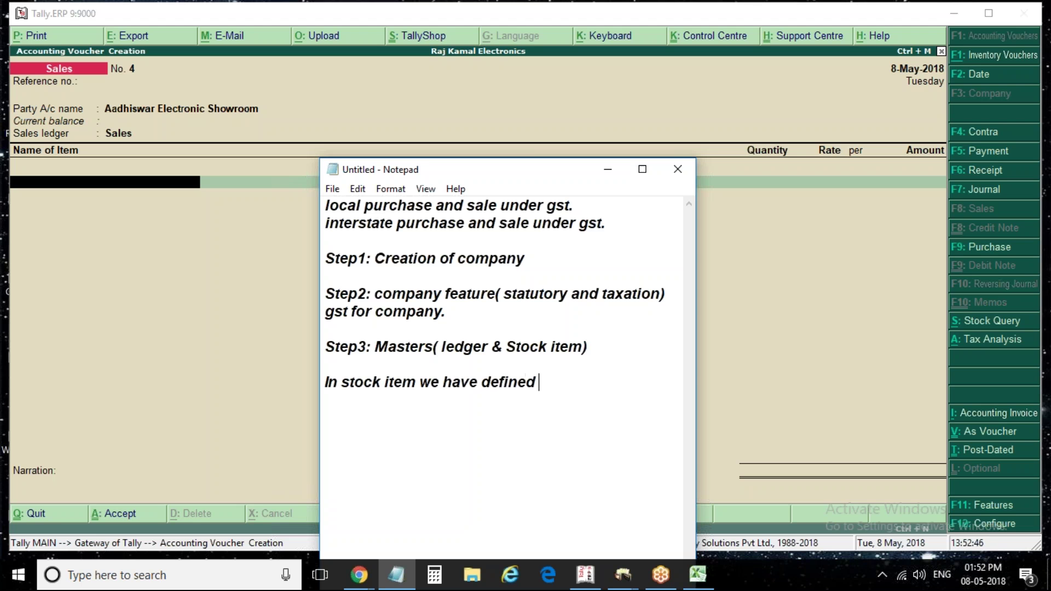
type("taxes rates.")
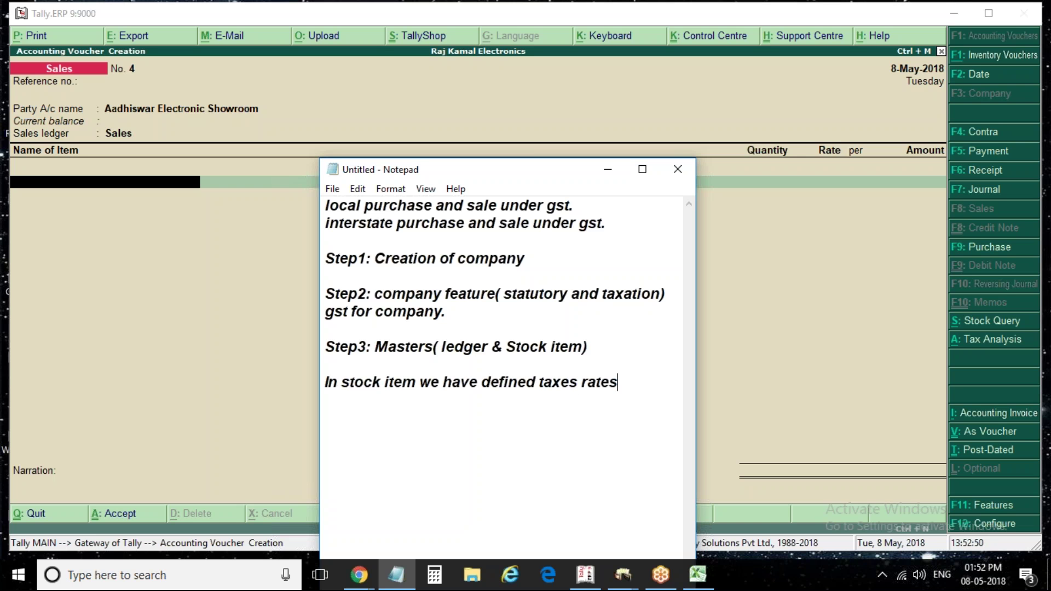
Start the next entry with 'Step4: Transaction'
key("Return")
key("Return")
type("j")
key("BackSpace")
type("Step4: Tra")
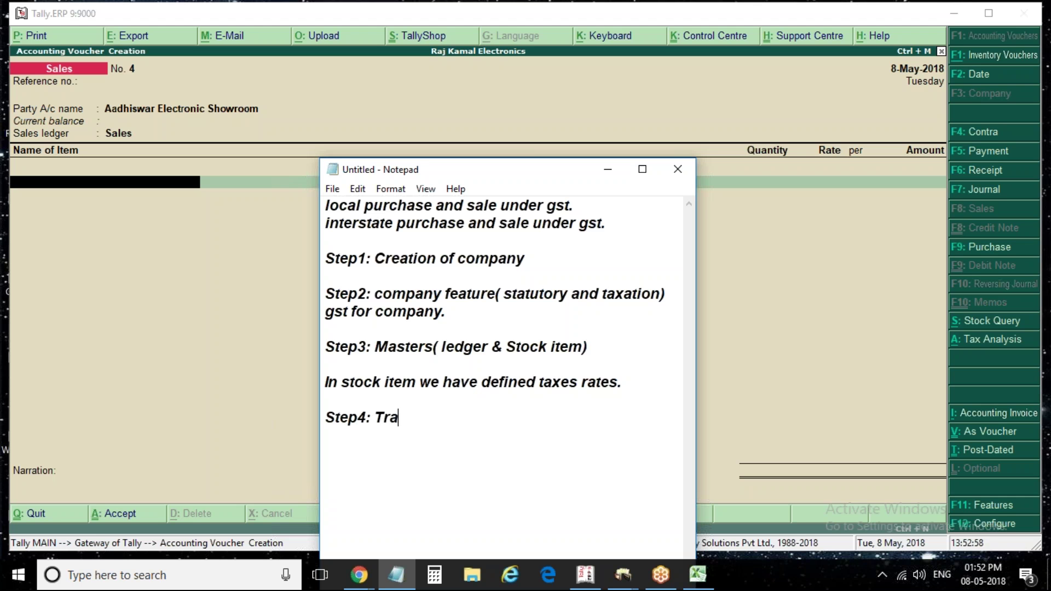
type("nsaction")
Under Step4, list '1 Purchase/sales invoices.' and '2. payment of tax to govt in payment voucher.'
key("Return")
type("Purchase")
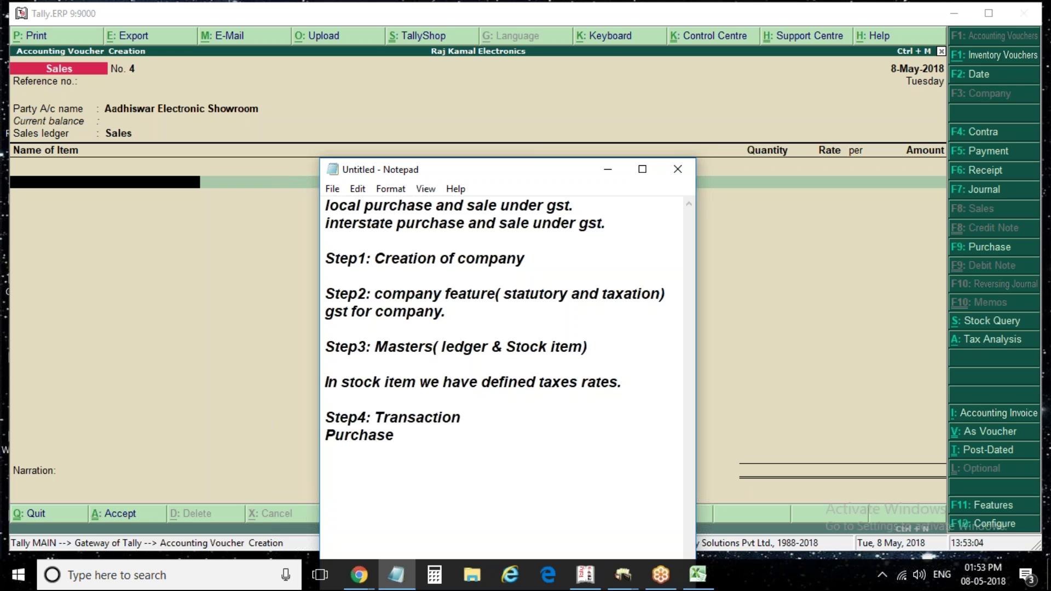
type("/sales/")
type("payment of ")
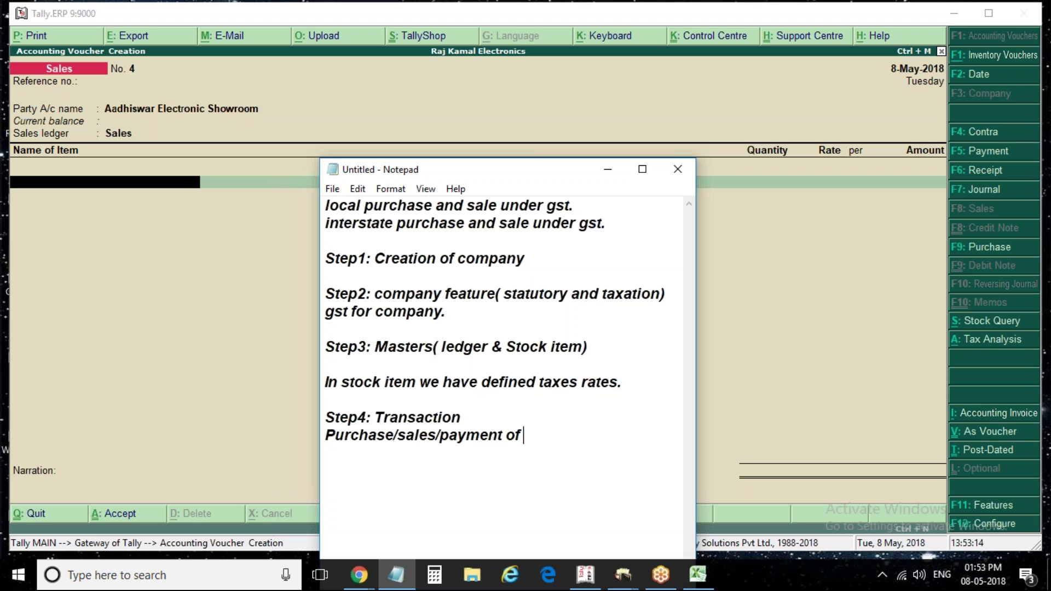
type("tax to govt in payenb")
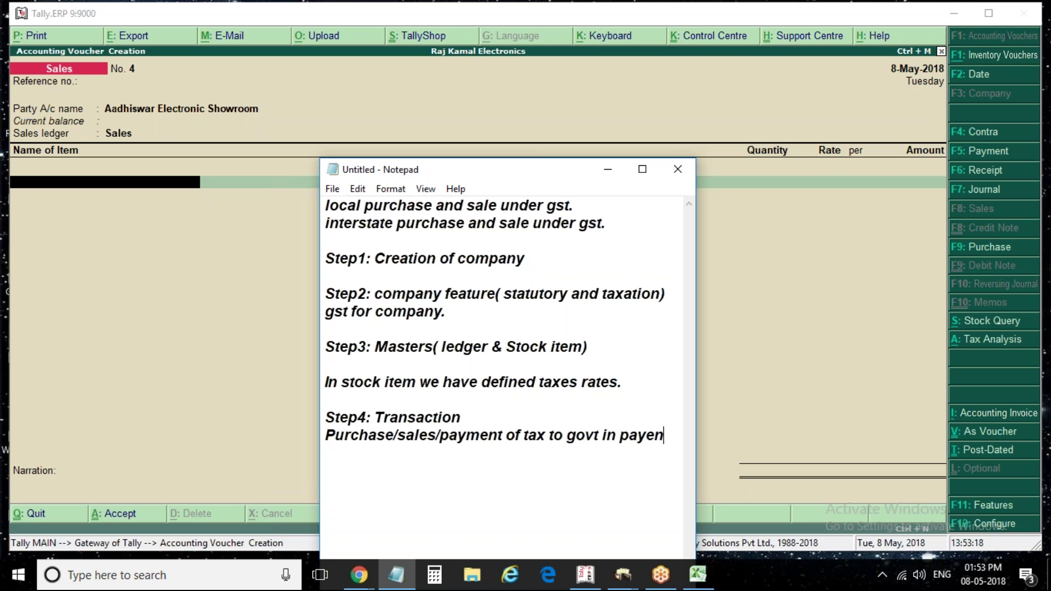
key("BackSpace")
key("BackSpace")
key("BackSpace")
type("ment ")
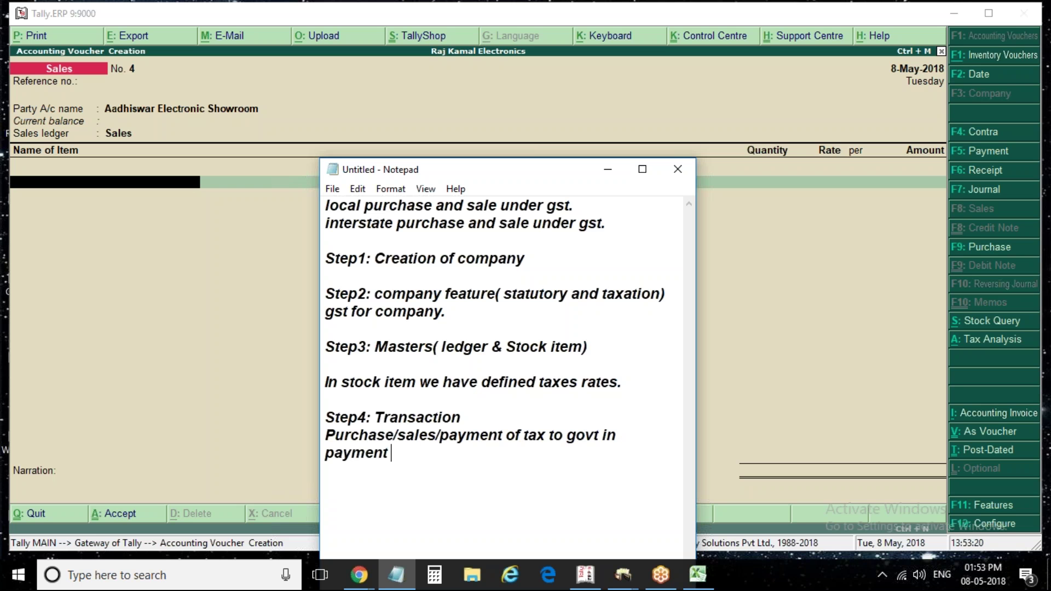
type("voucher.")
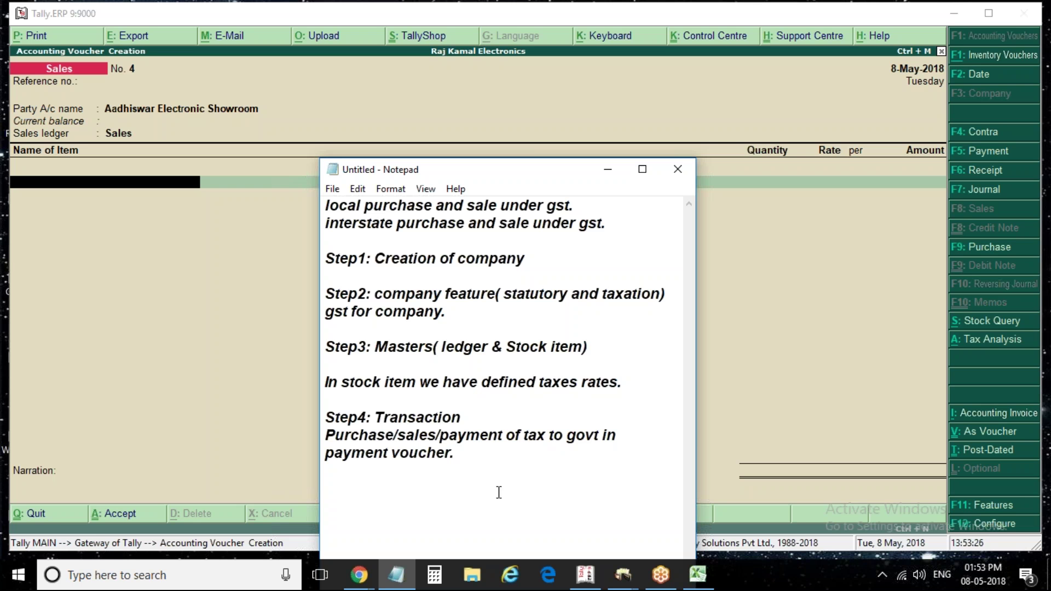
key("Return")
left_click(440, 435)
key("BackSpace")
key("Return")
left_click(468, 439)
type("invoices.")
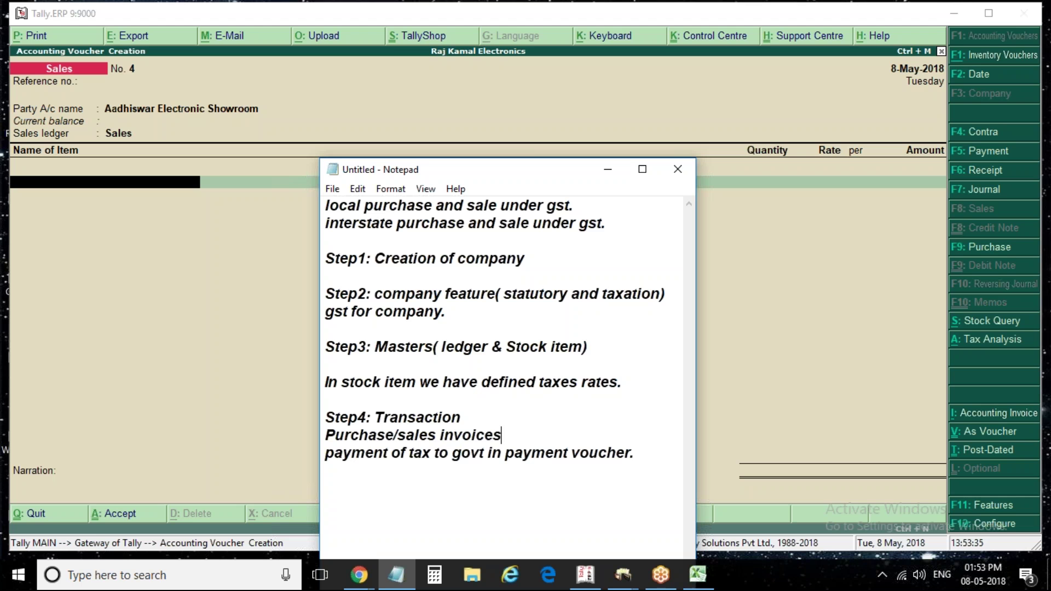
left_click(641, 457)
left_click(325, 435)
type("1")
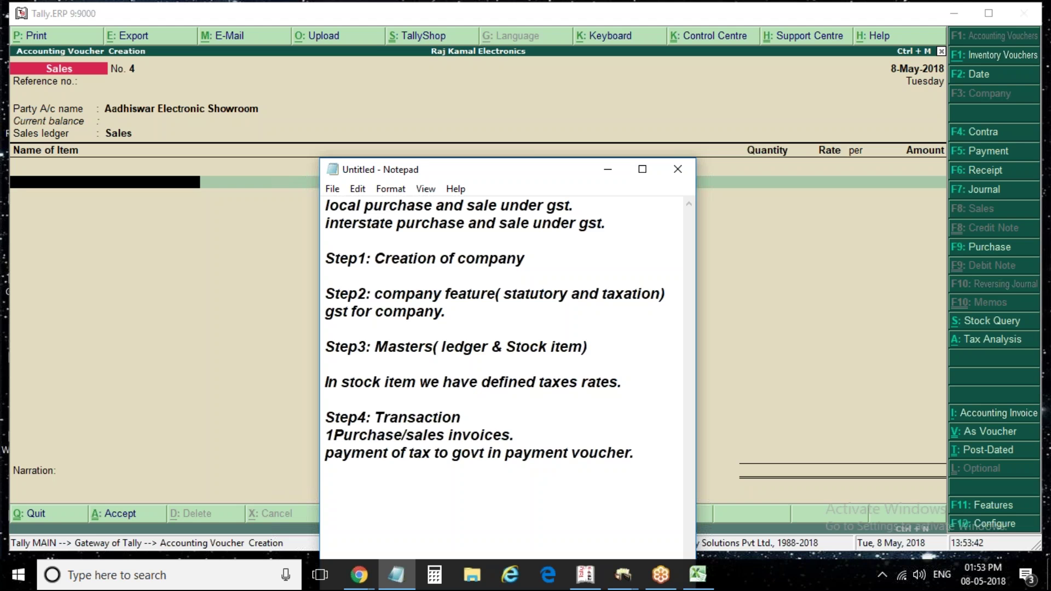
key("Down")
type("2.")
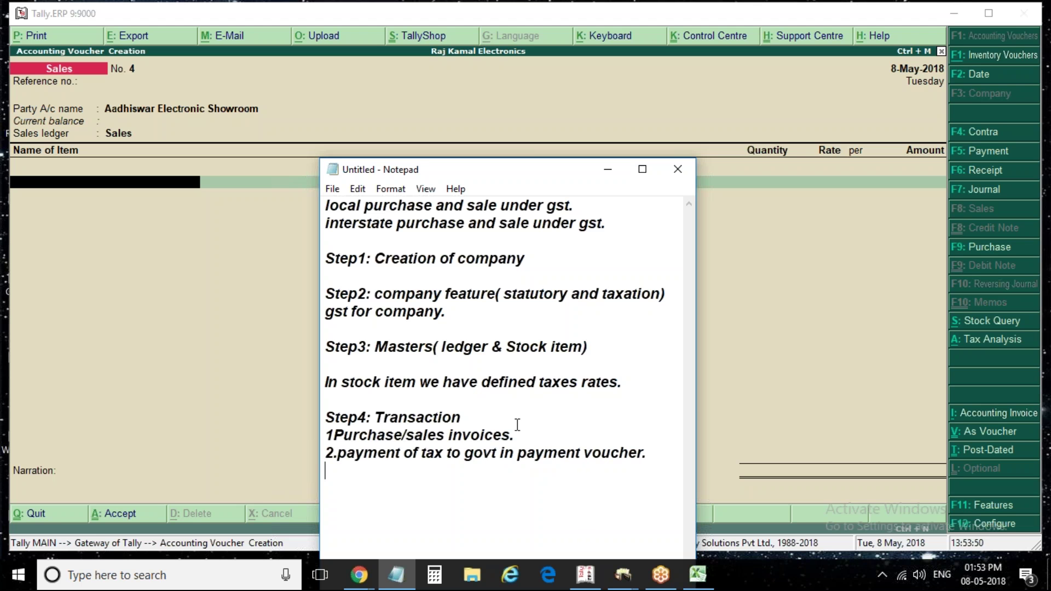
Extend item 1 with 'with local party' and add '2. purchase and sale with interstate party.'
left_click(408, 435)
left_click(518, 432)
type("with I")
type("ocal party")
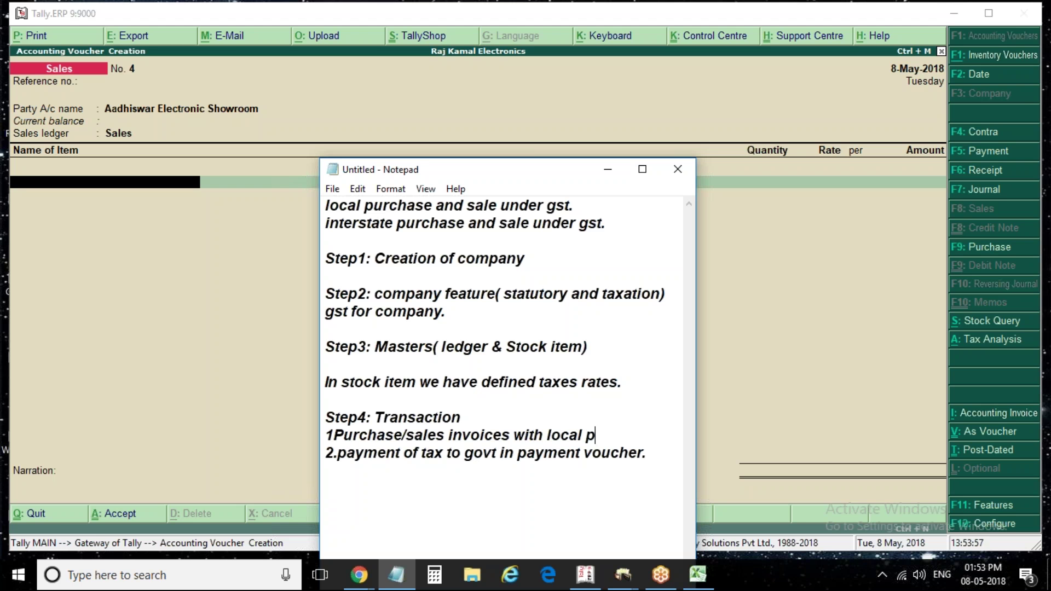
key("Return")
type("2f.")
key("BackSpace")
key("BackSpace")
type(". inter")
key("BackSpace")
key("BackSpace")
key("BackSpace")
key("BackSpace")
key("BackSpace")
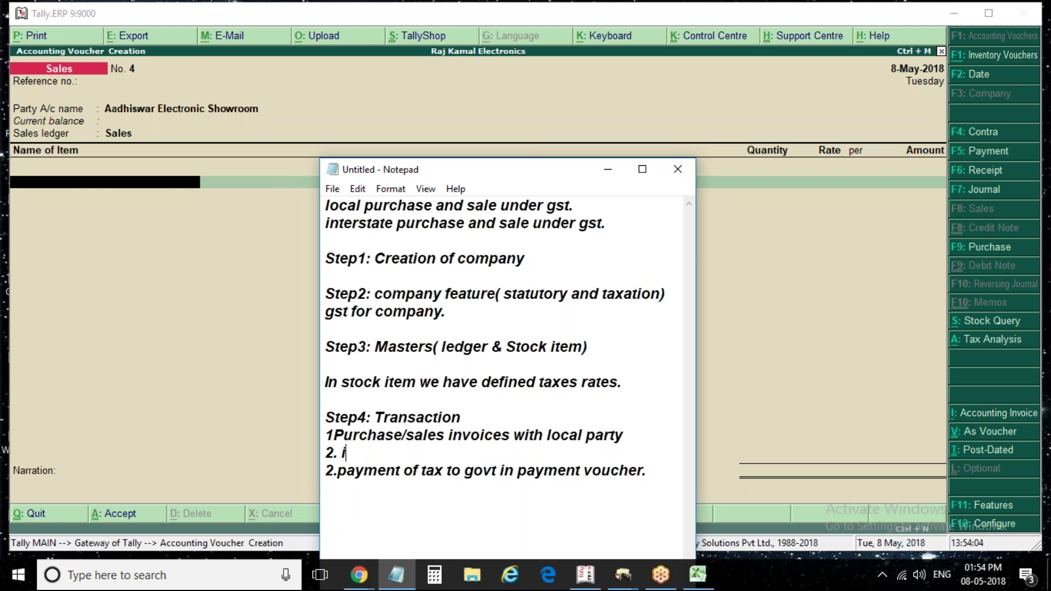
type("purdh")
key("BackSpace")
key("BackSpace")
type("chase and")
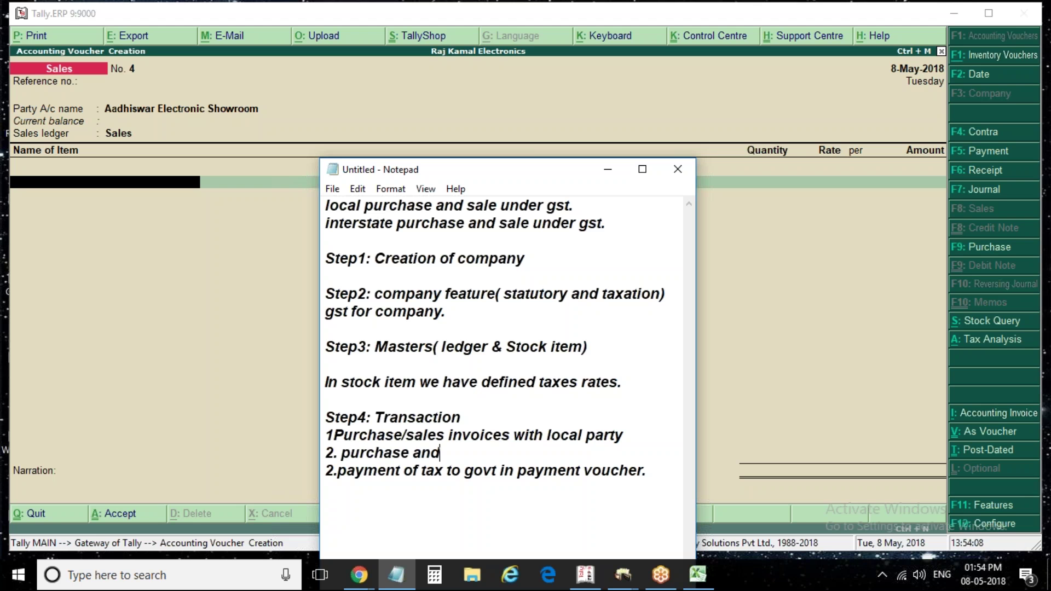
type(" sale with interstate party.")
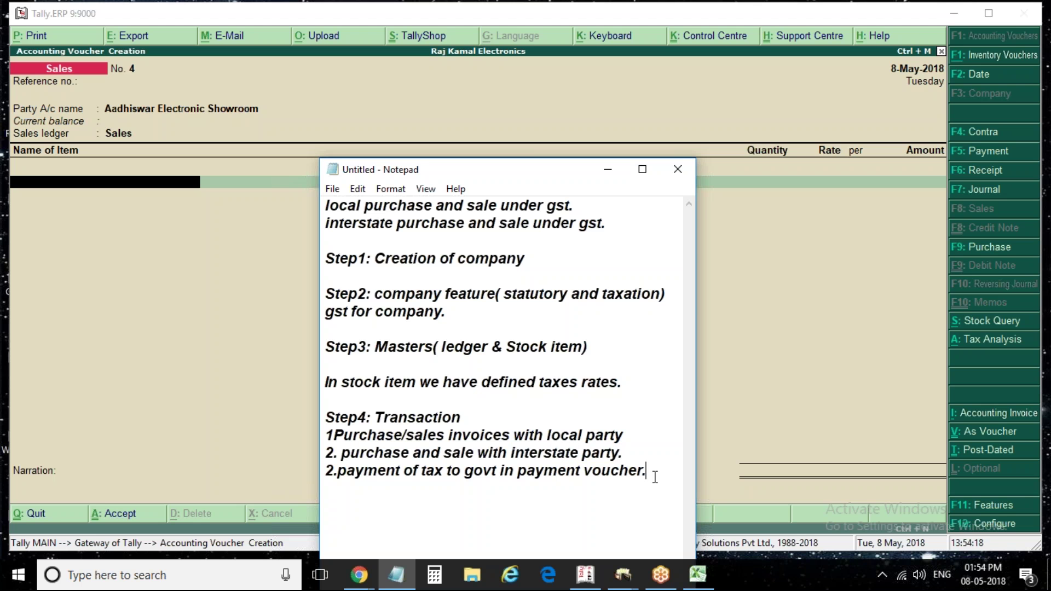
Renumber the tax payment line to 3 and add '4.Exempted item entry.'
left_click(655, 476)
key("Return")
key("BackSpace")
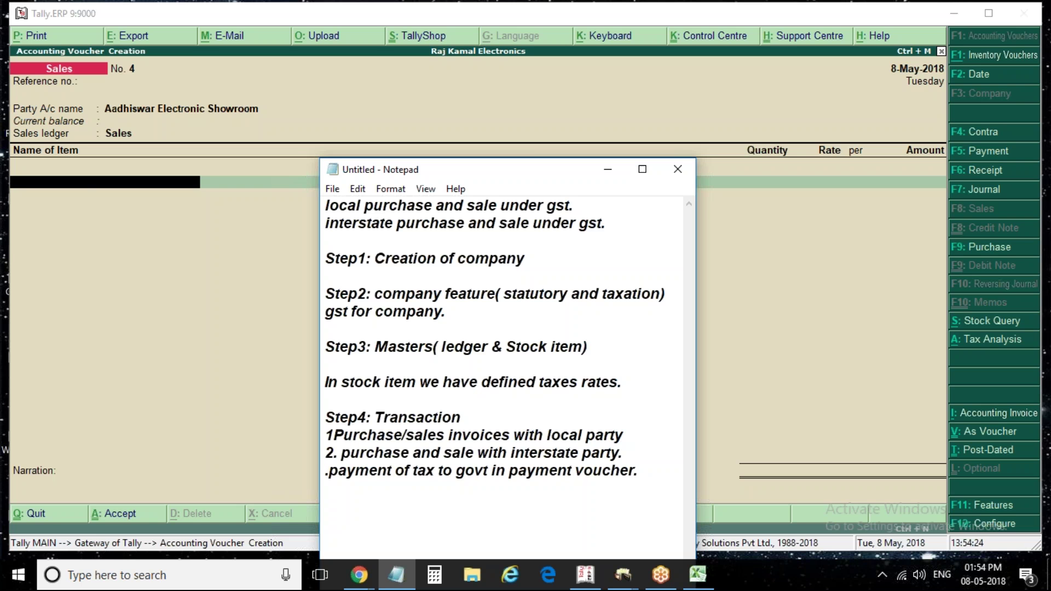
type("3")
left_click(325, 487)
type("4.")
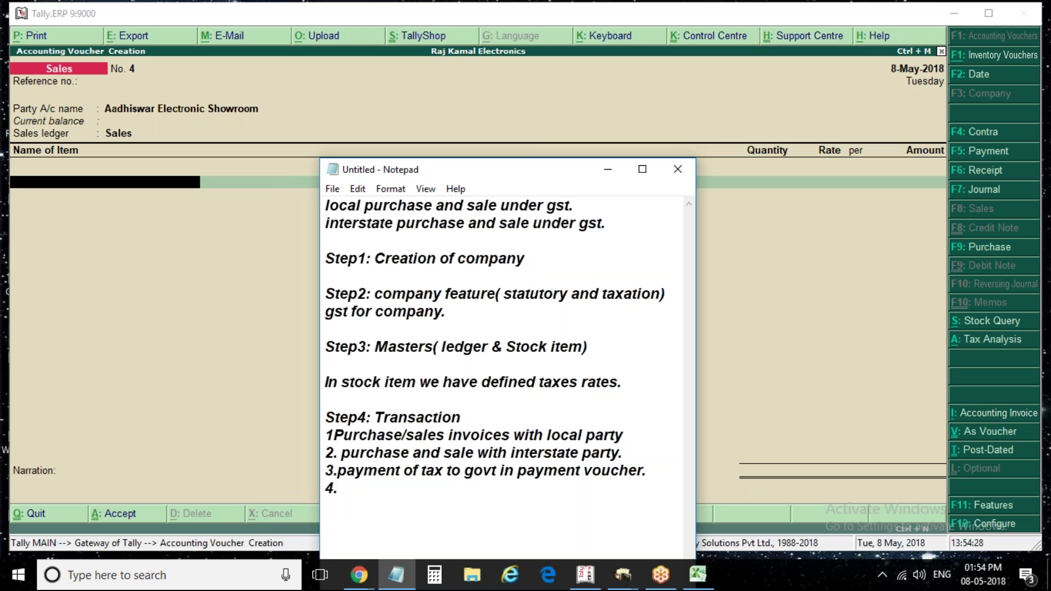
type("Exempted item entry.")
Add 'Step5: Reports' with 'Duties ledgers.' and minimize Notepad
key("Return")
key("Return")
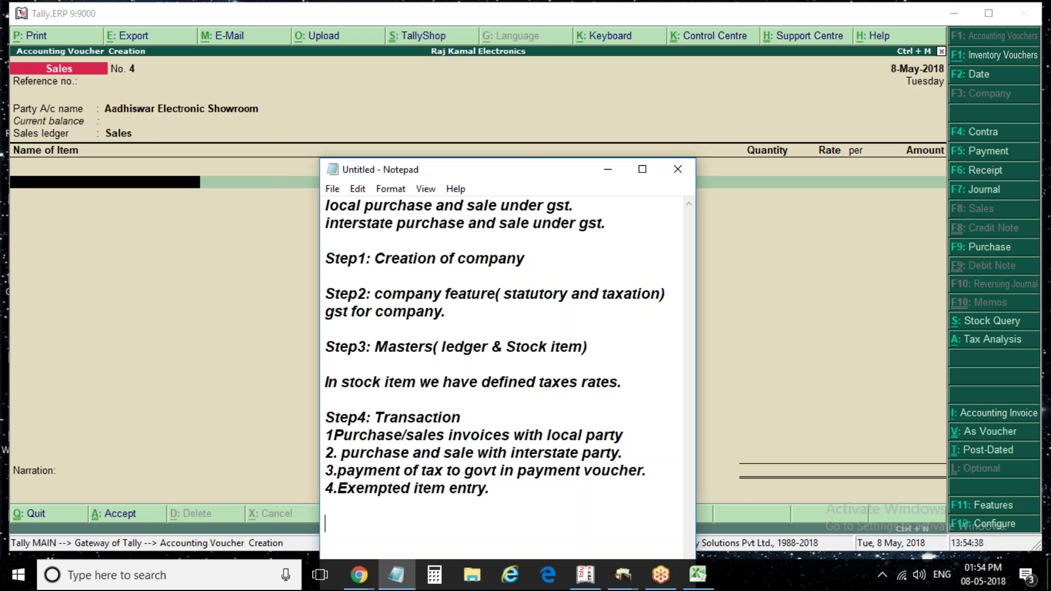
type("Step5: Reports")
key("Return")
type("Duto")
key("BackSpace")
type("ies ledgers")
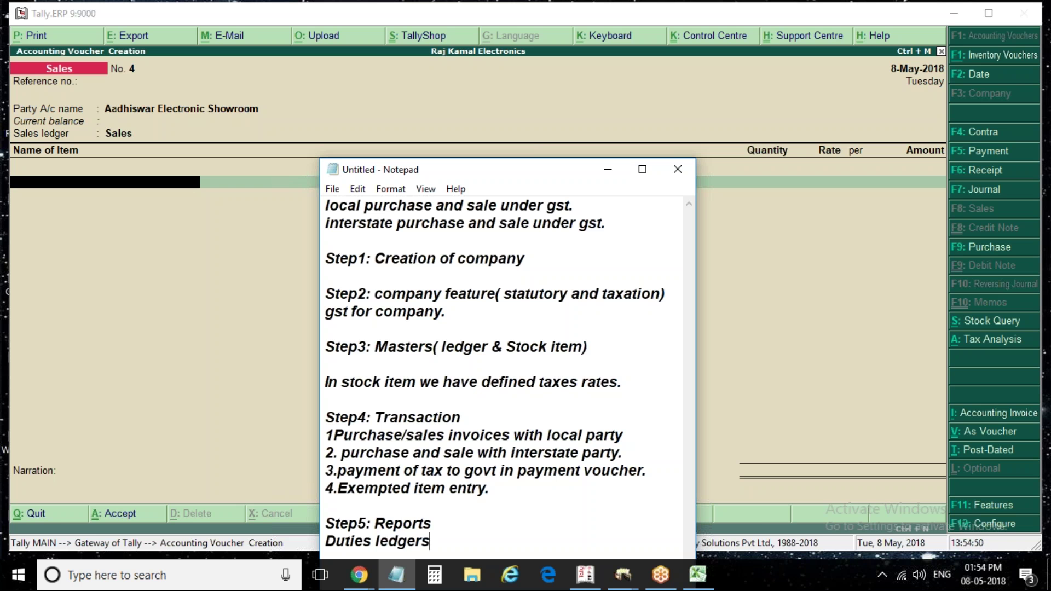
type(".")
left_click(609, 167)
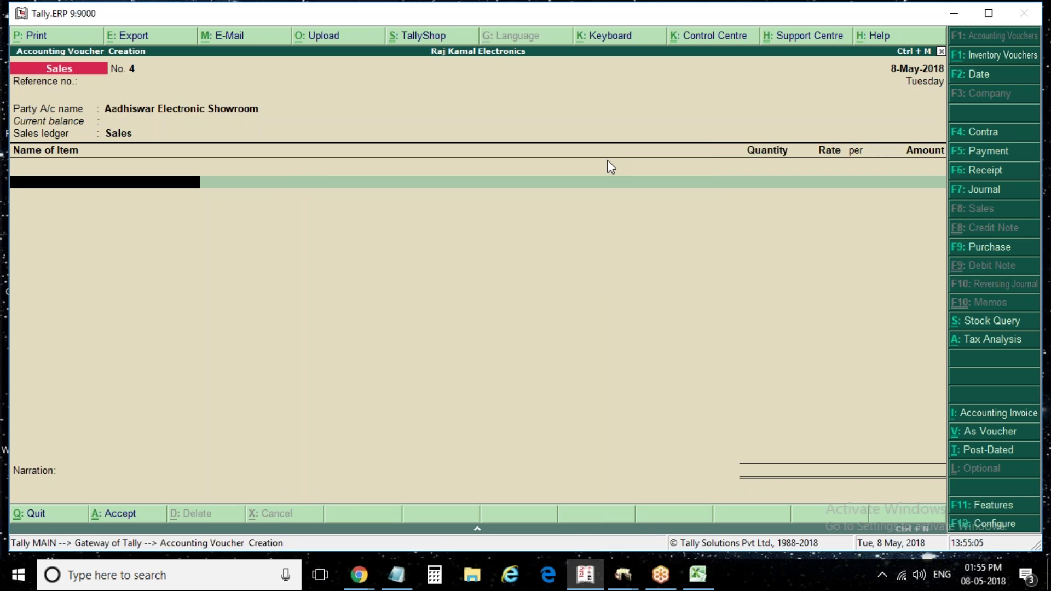
Leave the sales voucher and open the GSTR-1 report under Statutory GST Reports in detailed format
key("Escape")
key("y")
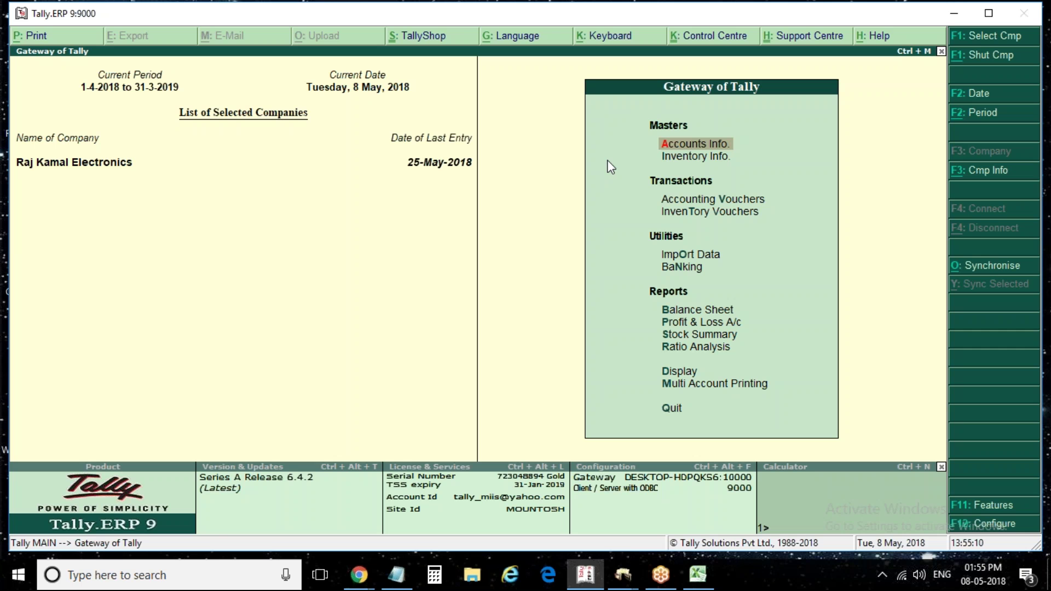
key("Down")
key("d")
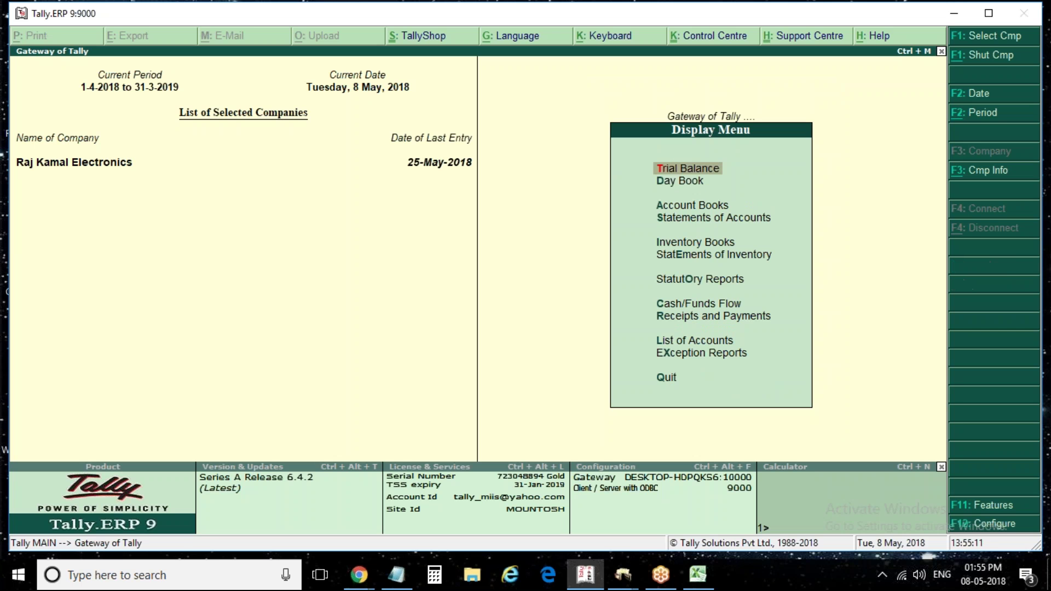
key("o")
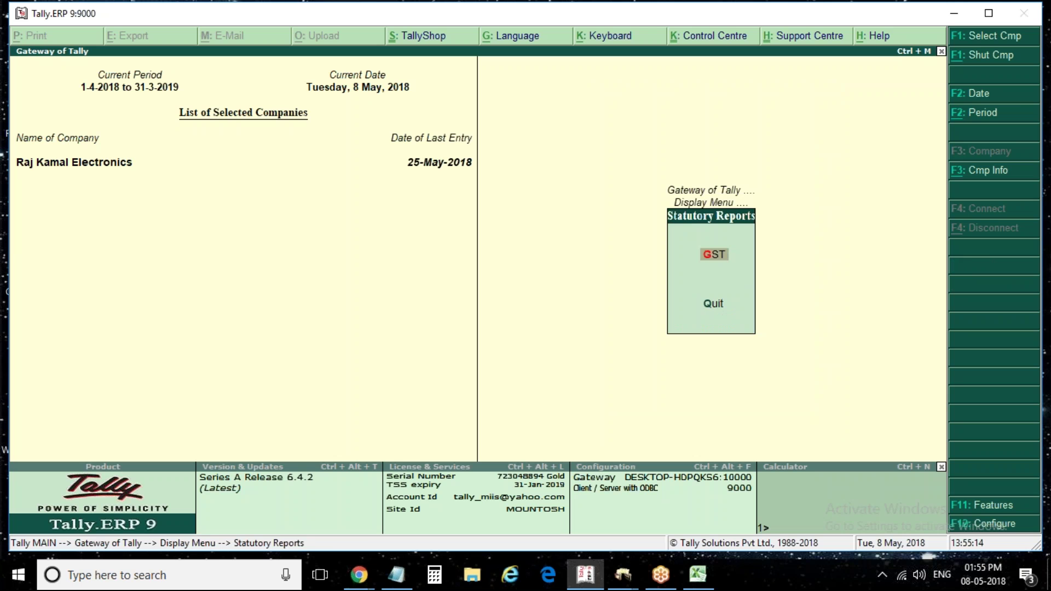
key("Return")
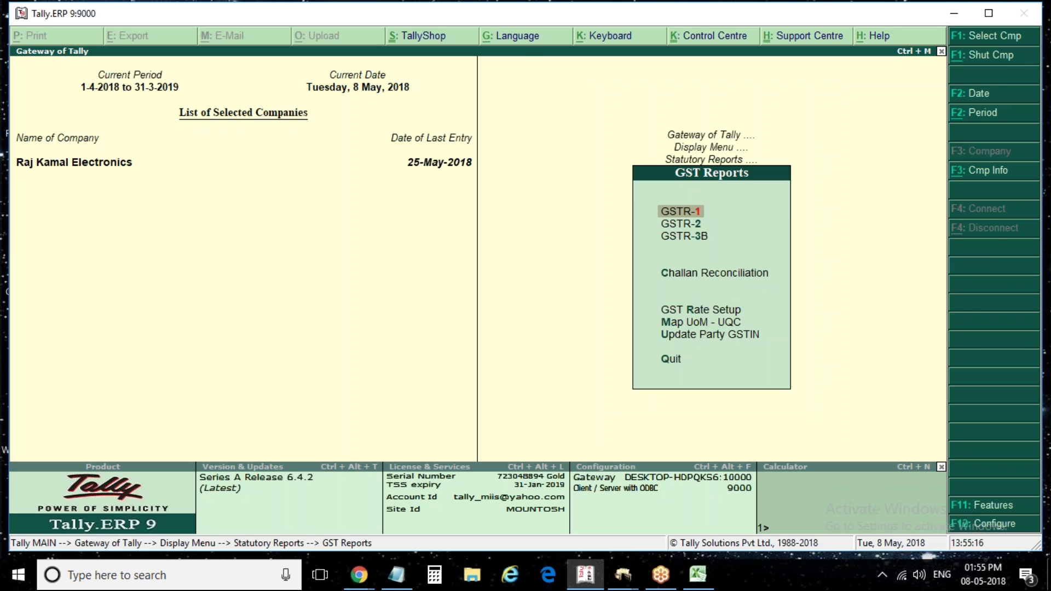
key("Return")
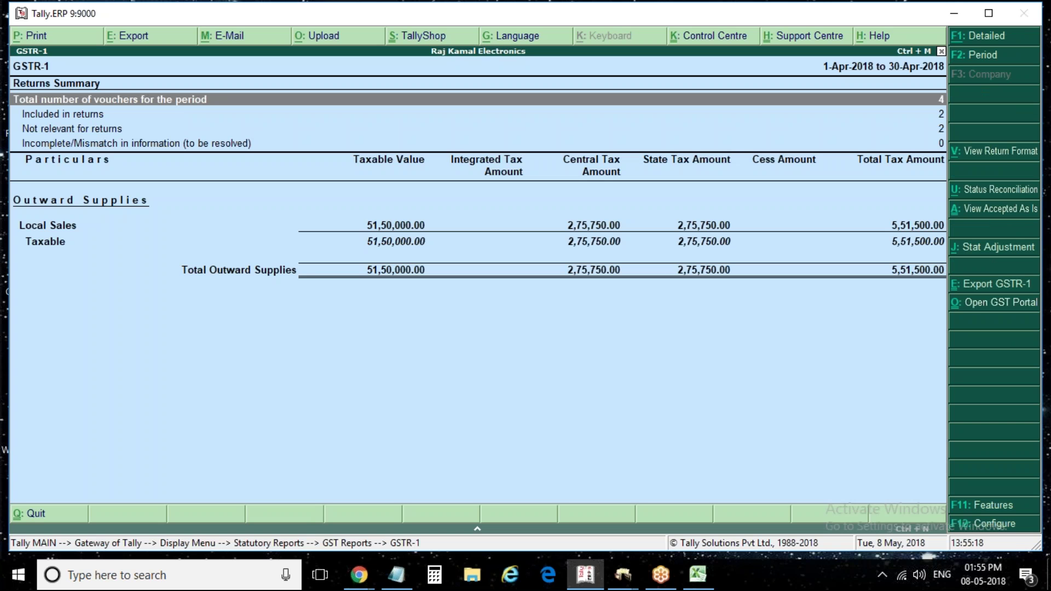
left_click(1026, 158)
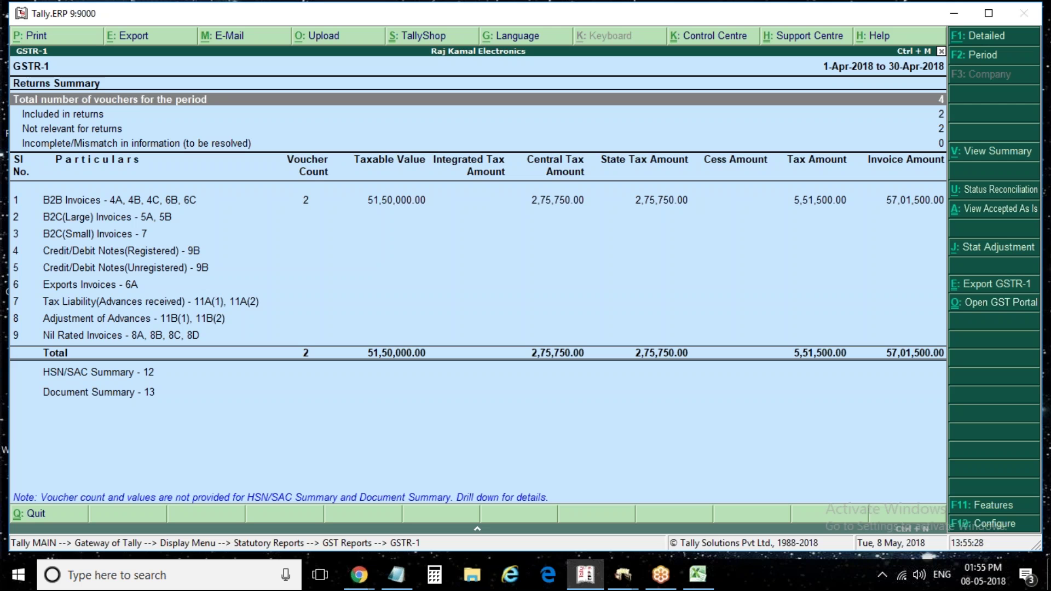
Inspect the B2B Invoices voucher register in GSTR-1, then close the GSTR-1 report
key("Down")
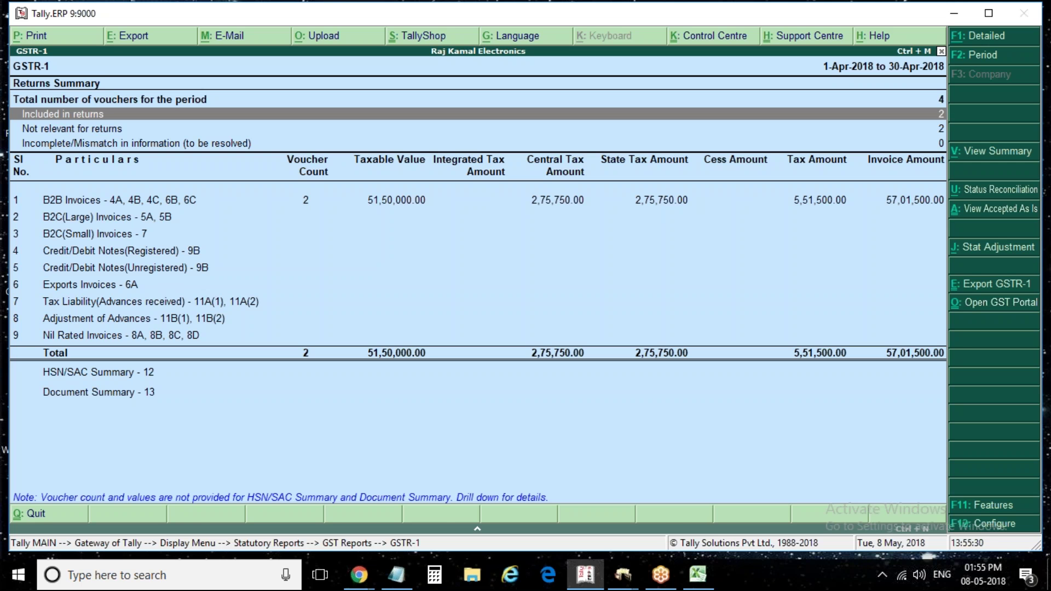
key("Down")
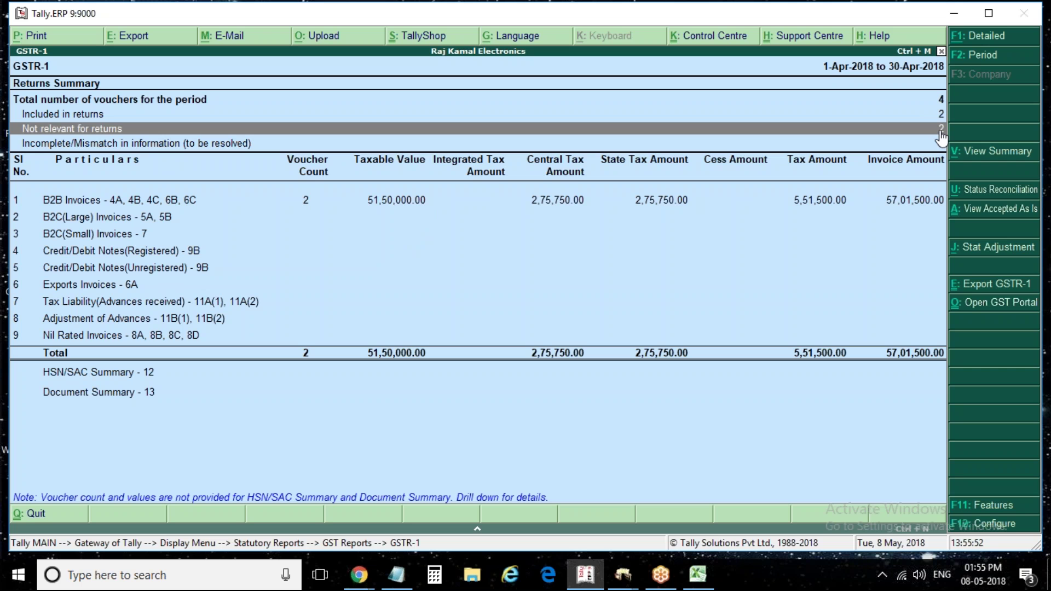
key("Down")
key("Down")
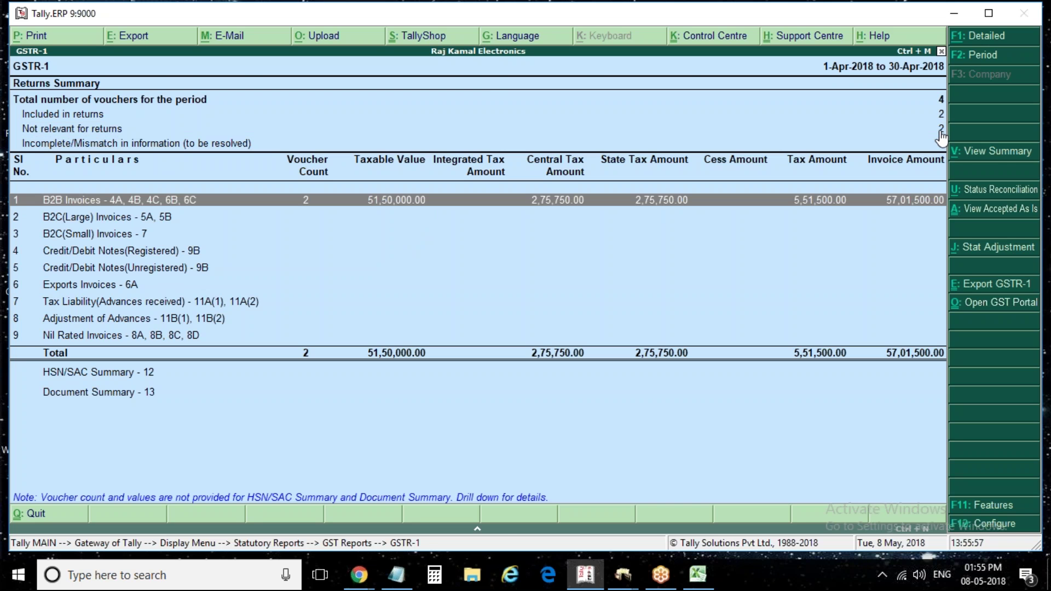
key("Return")
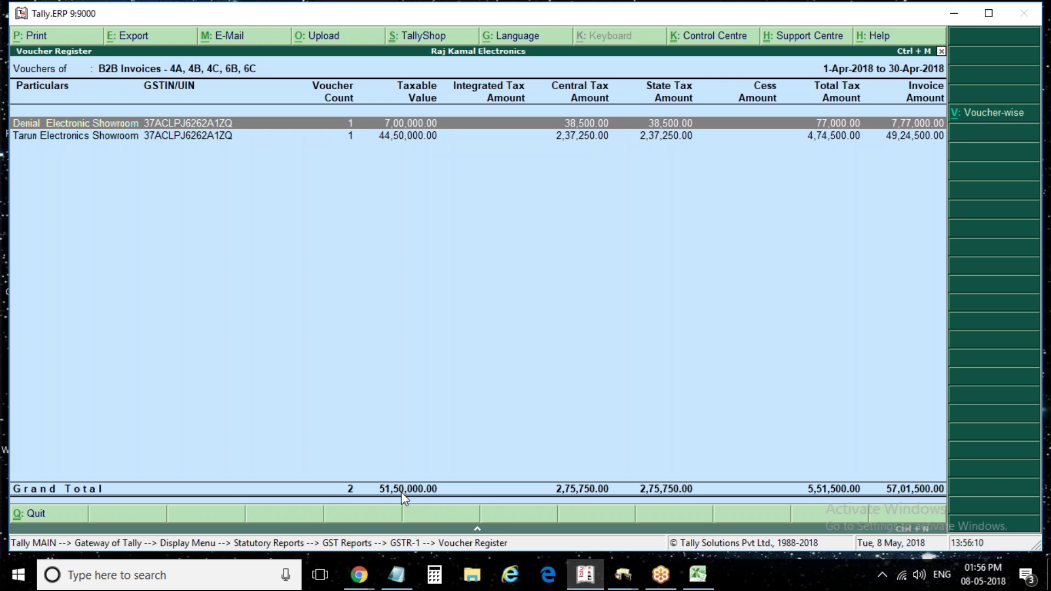
key("Escape")
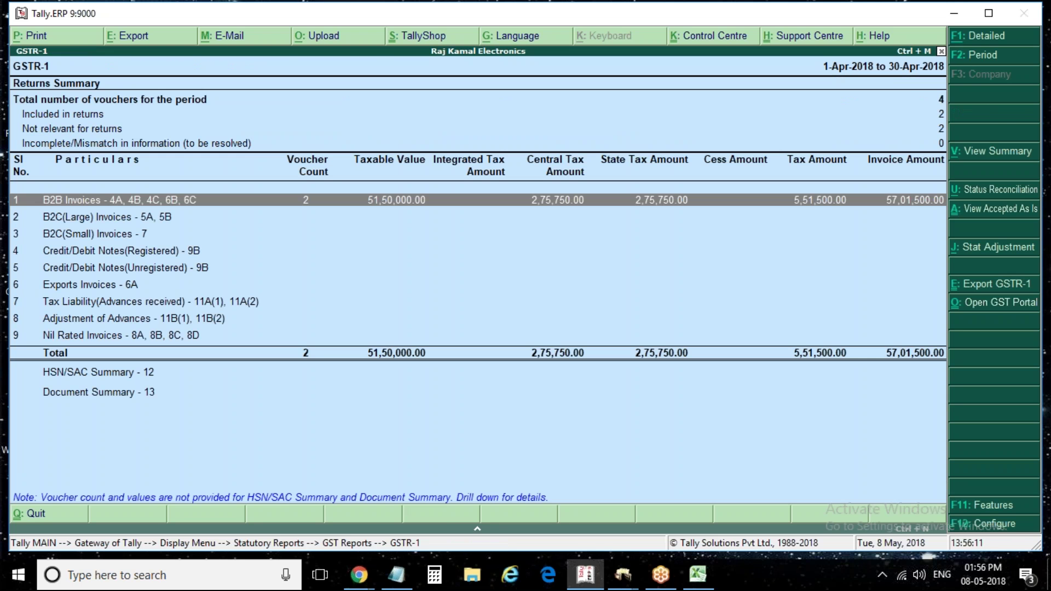
key("Return")
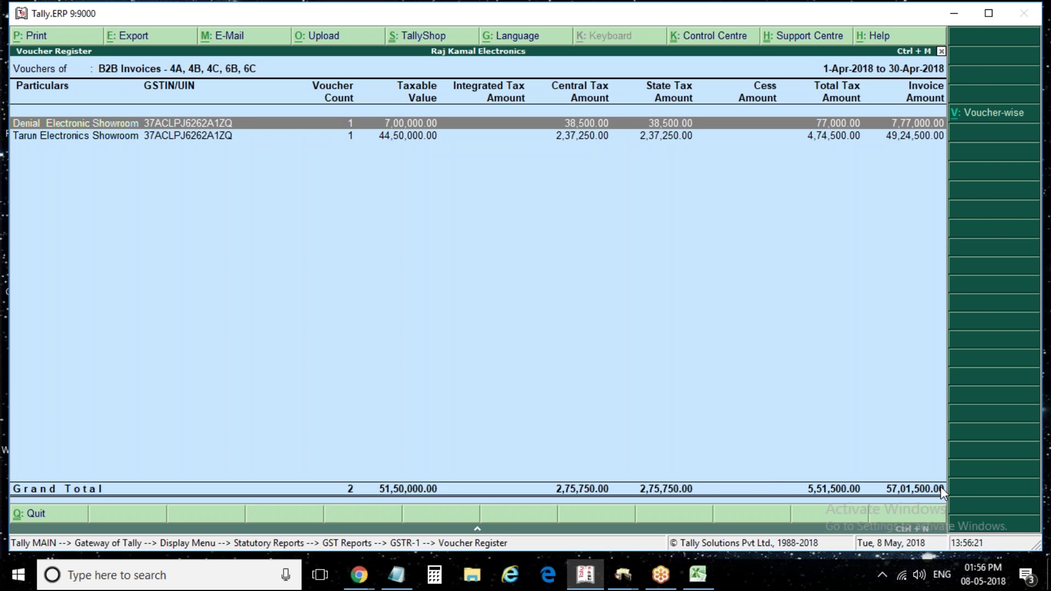
key("Escape")
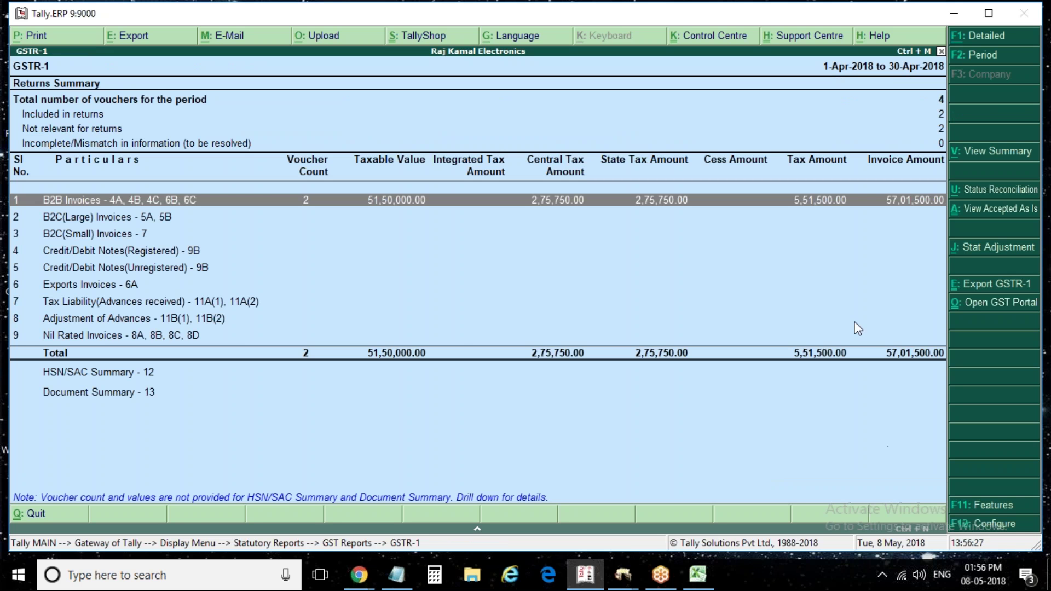
key("Escape")
key("Down")
Review GSTR-2's B2B Invoices - 3, 4A from Samsung & Co and Voltas & Co, then reopen GSTR-1
key("Return")
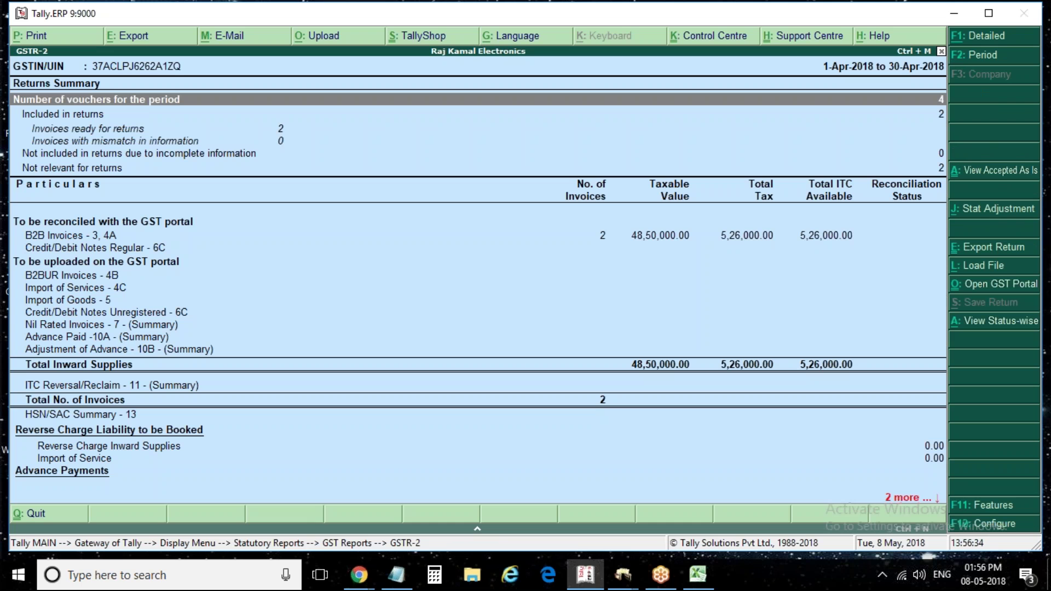
left_click(250, 132)
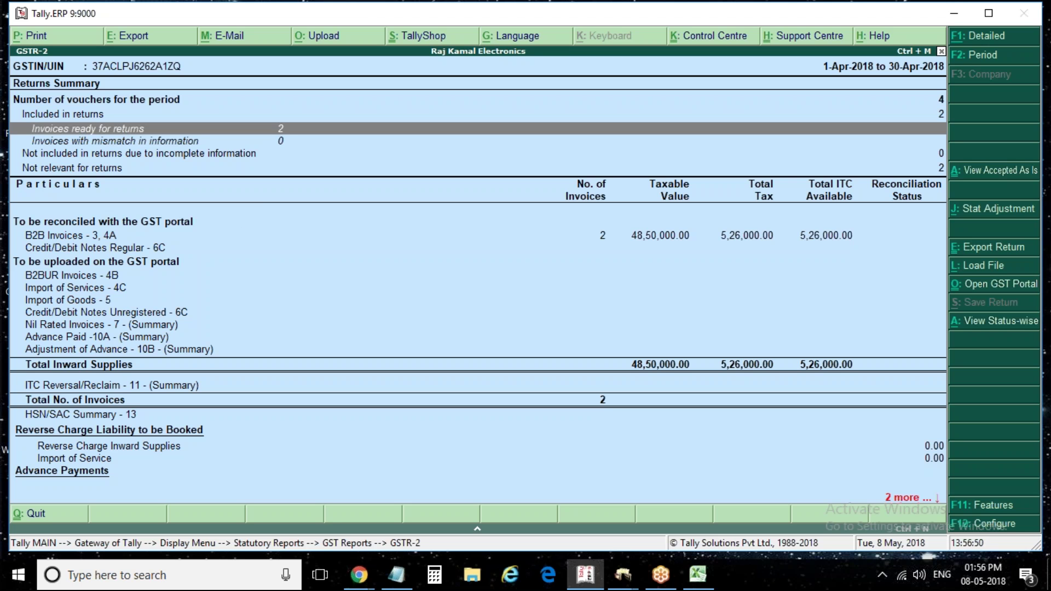
left_click(71, 235)
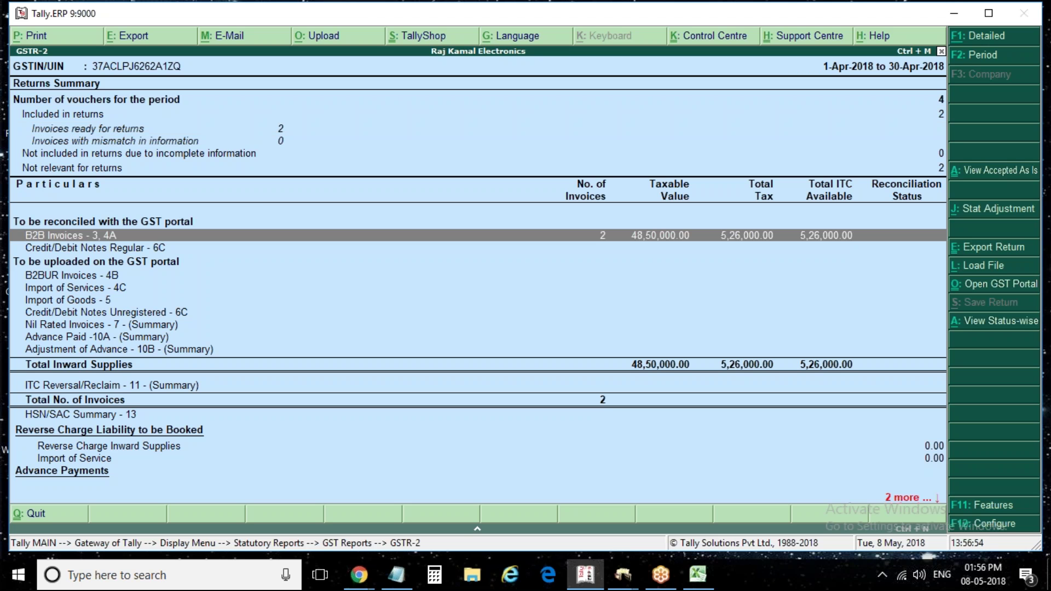
key("Return")
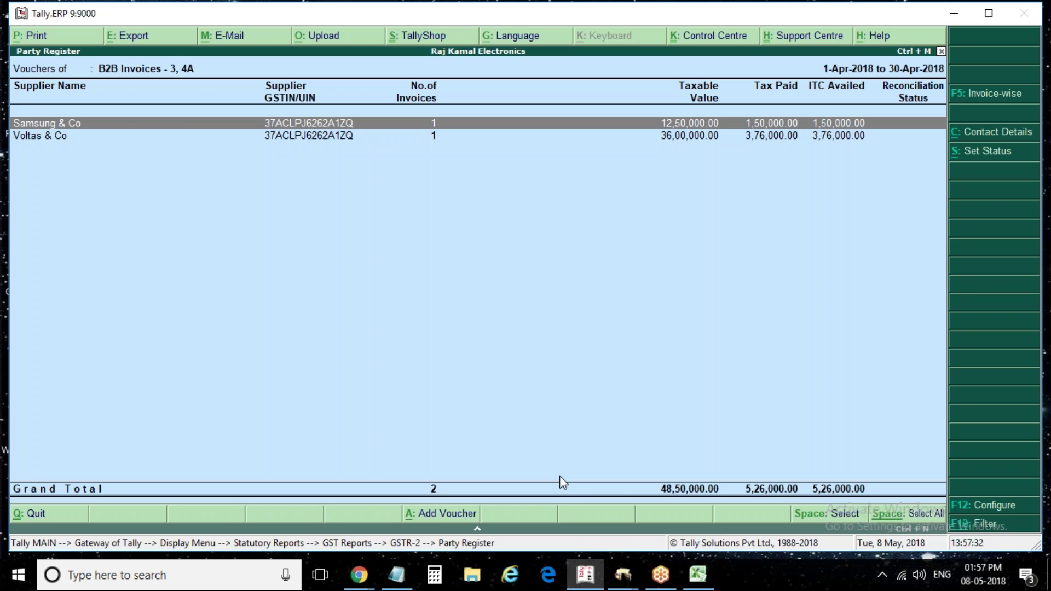
key("Escape")
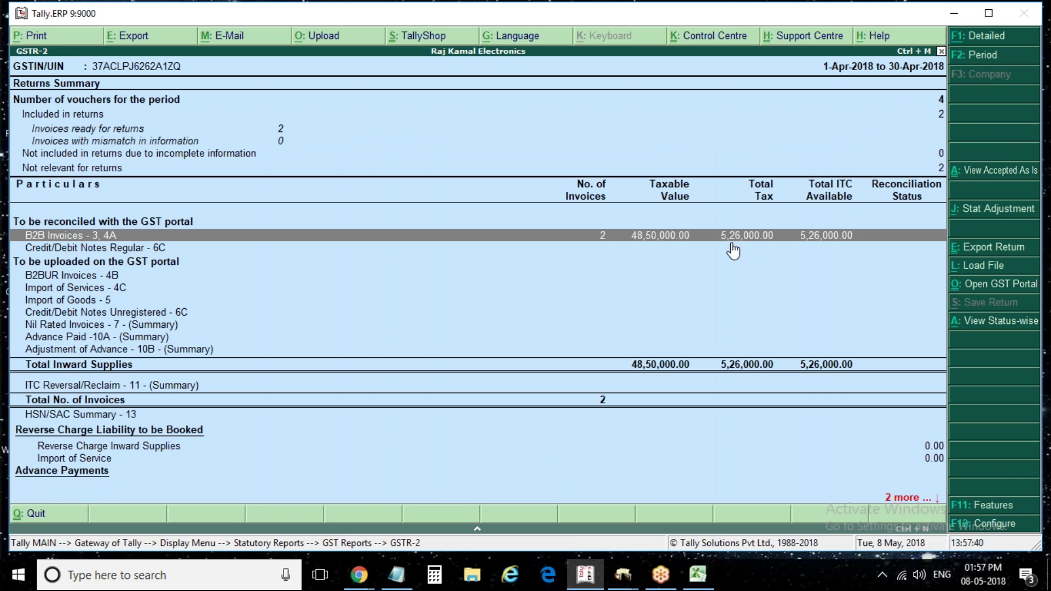
key("Escape")
key("Up")
key("Return")
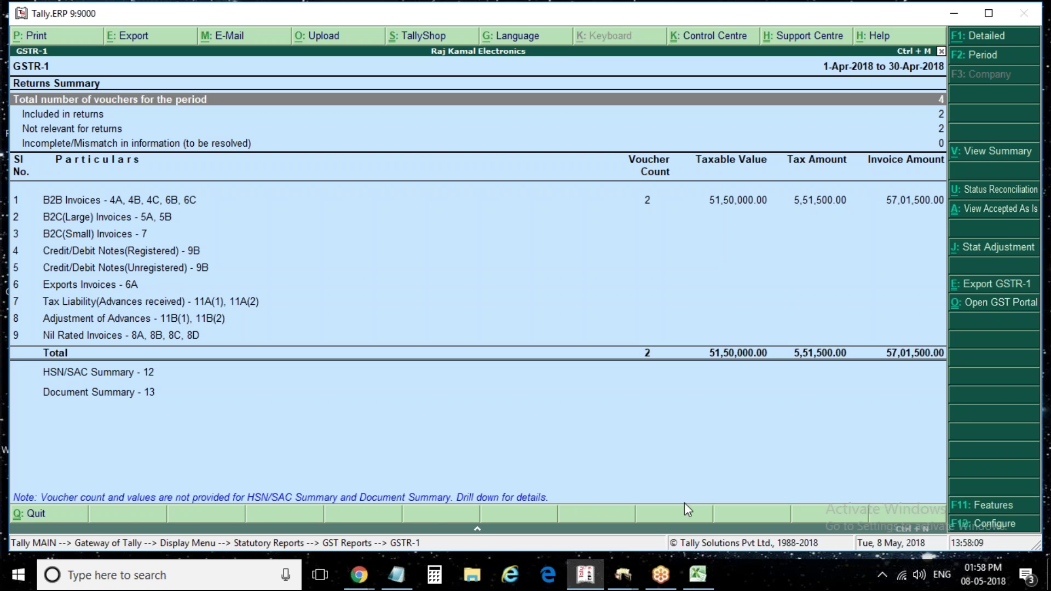
Close GSTR-1 and open the GSTR-3B return from the GST Reports list
key("Escape")
key("Down")
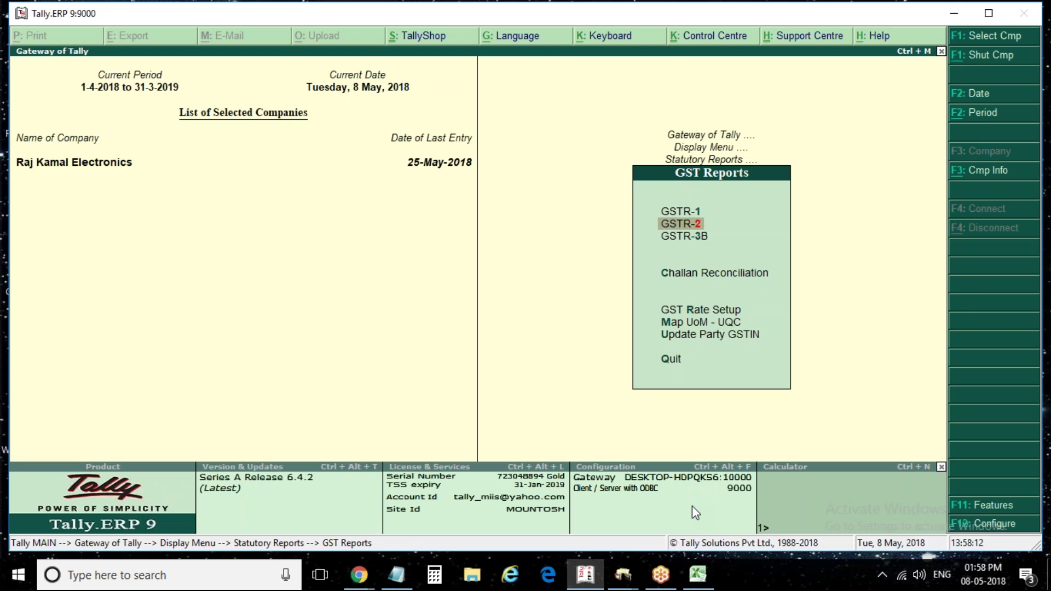
key("Down")
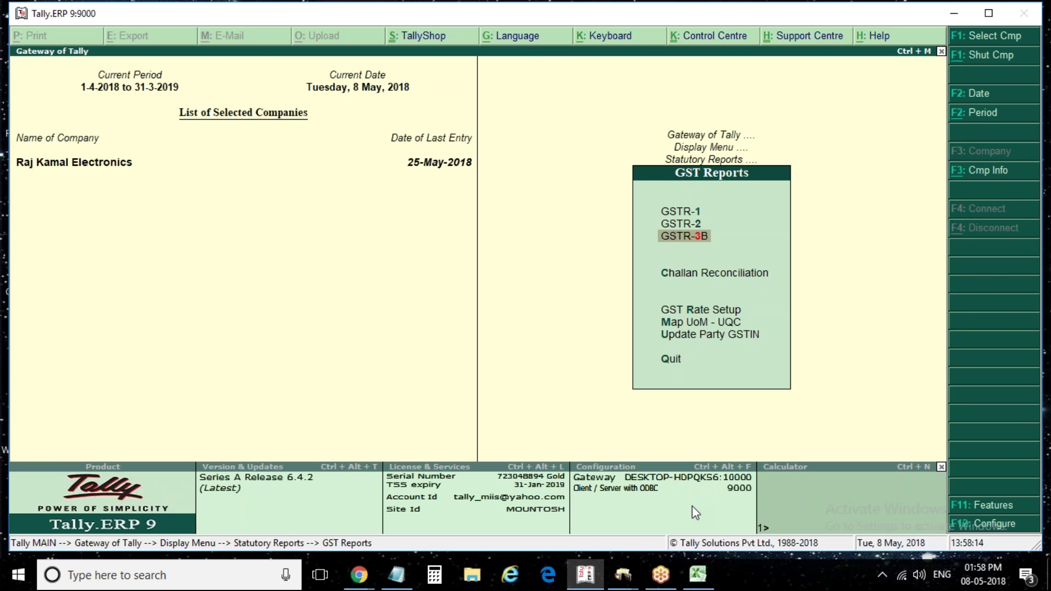
key("Return")
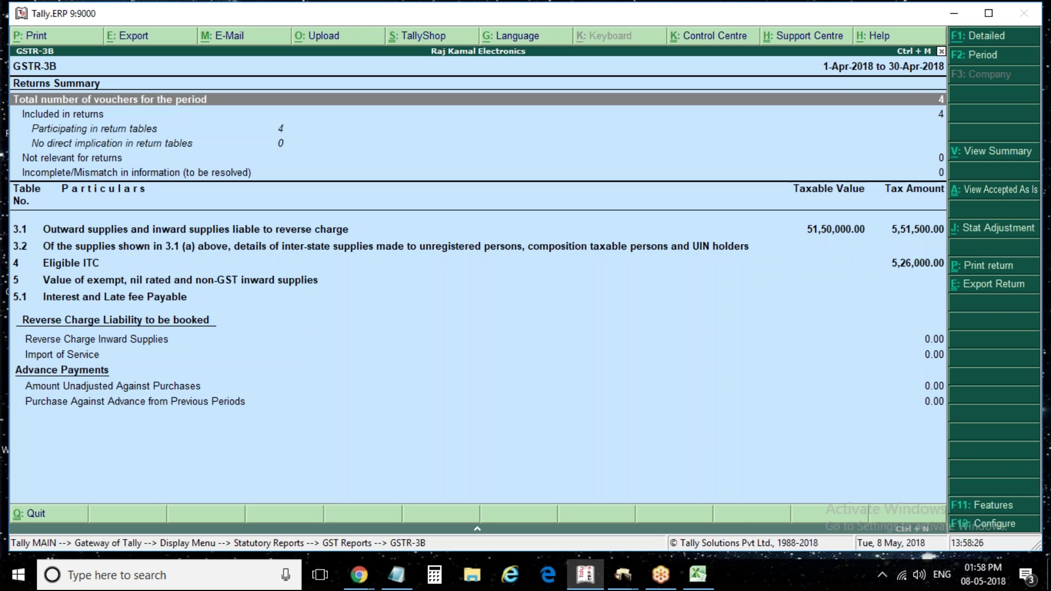
Review GSTR-3B in detailed view, from table 3.1 outward supplies to the 4 Eligible ITC rows
left_click(836, 230)
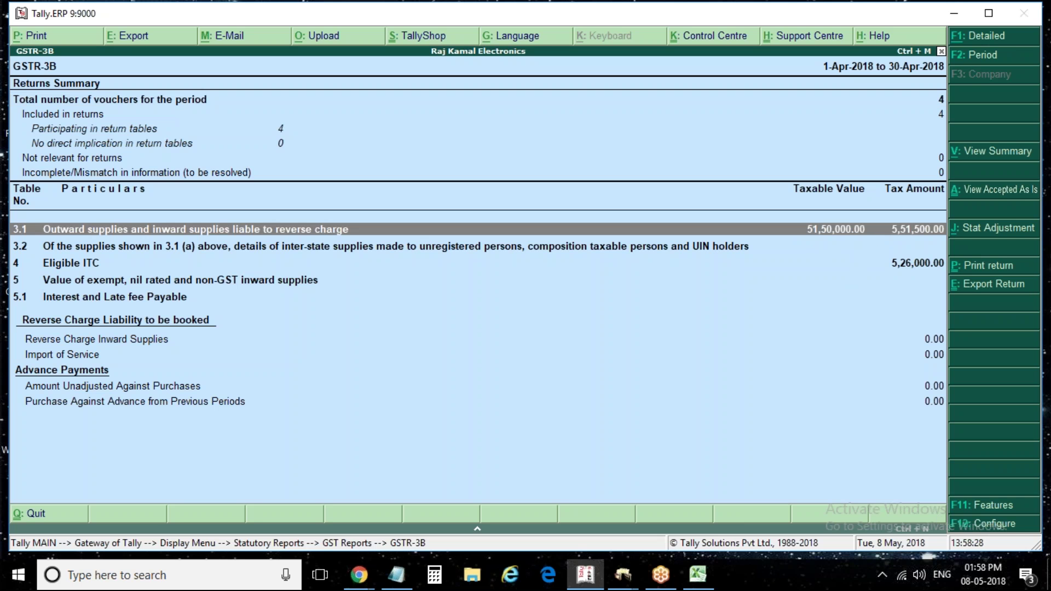
key("alt+F1")
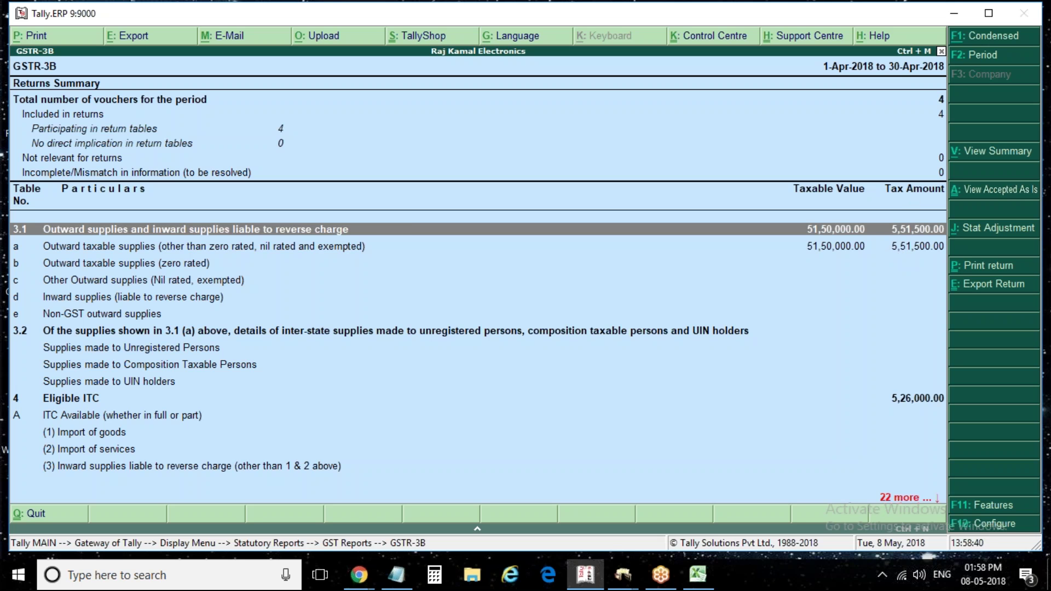
left_click(72, 398)
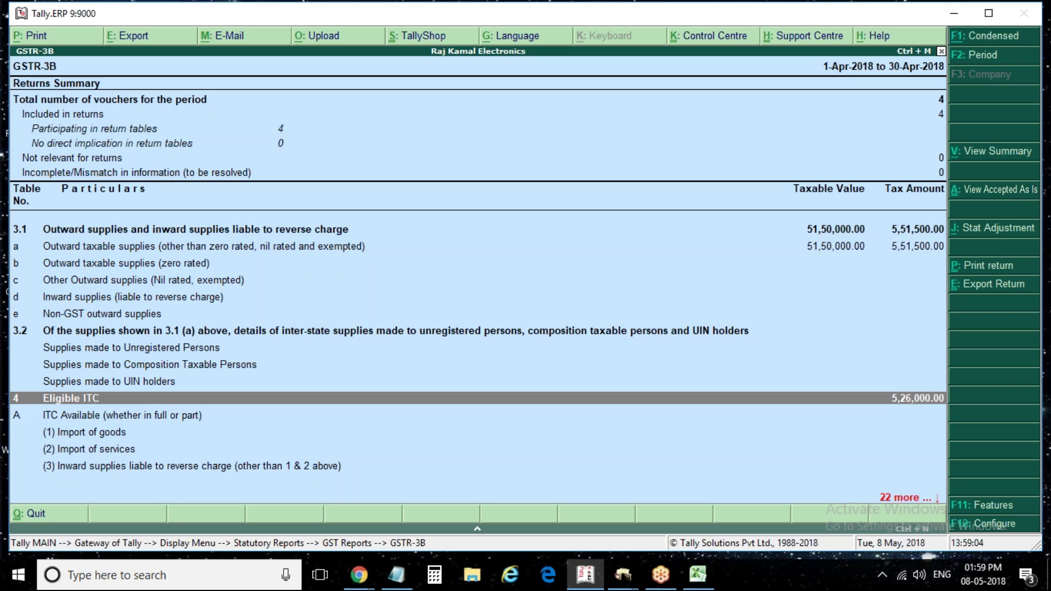
key("Down")
key("Down")
key("Down")
key("Down")
key("Down")
key("Down")
key("Down")
key("Down")
key("Down")
key("Down")
key("Down")
key("Down")
key("Down")
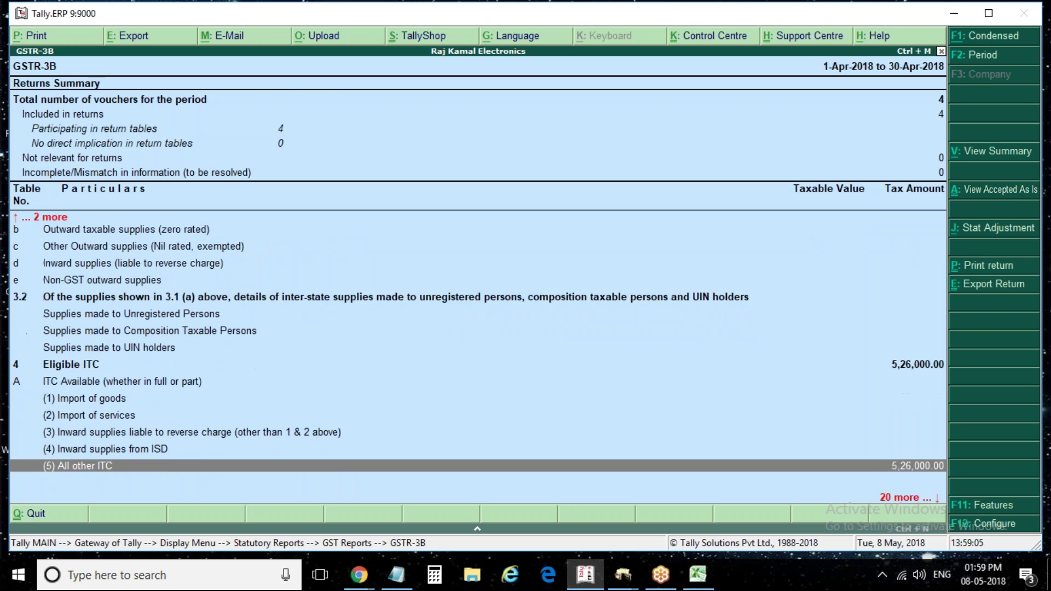
key("Down")
key("Down")
key("Down")
key("Down")
key("Down")
key("Down")
key("Down")
key("Down")
key("Down")
key("Down")
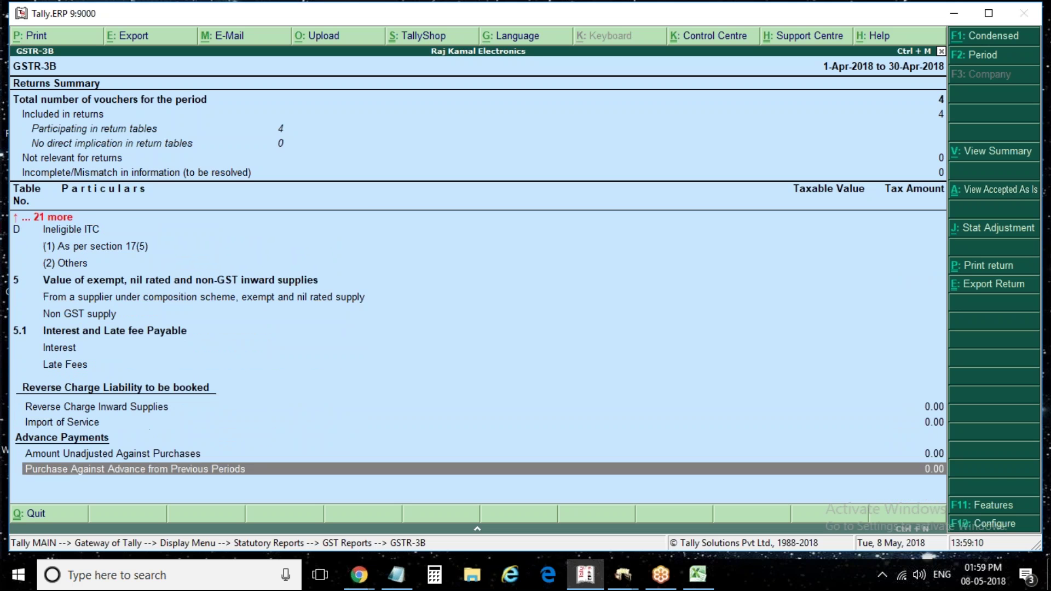
key("Up")
key("Up")
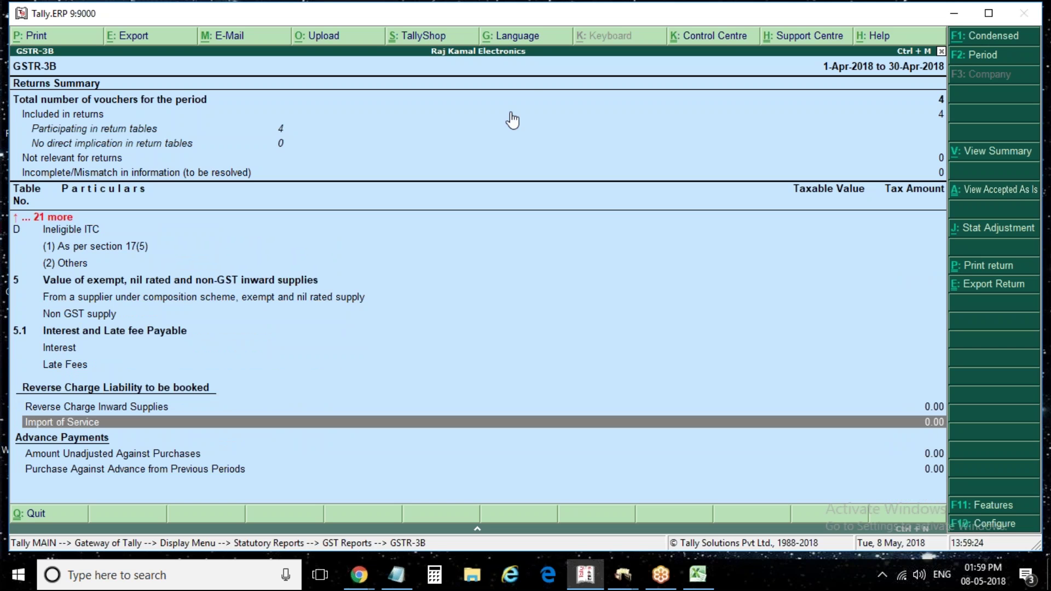
Back out of GSTR-3B to the Gateway of Tally, declining the Quit prompt
key("Escape")
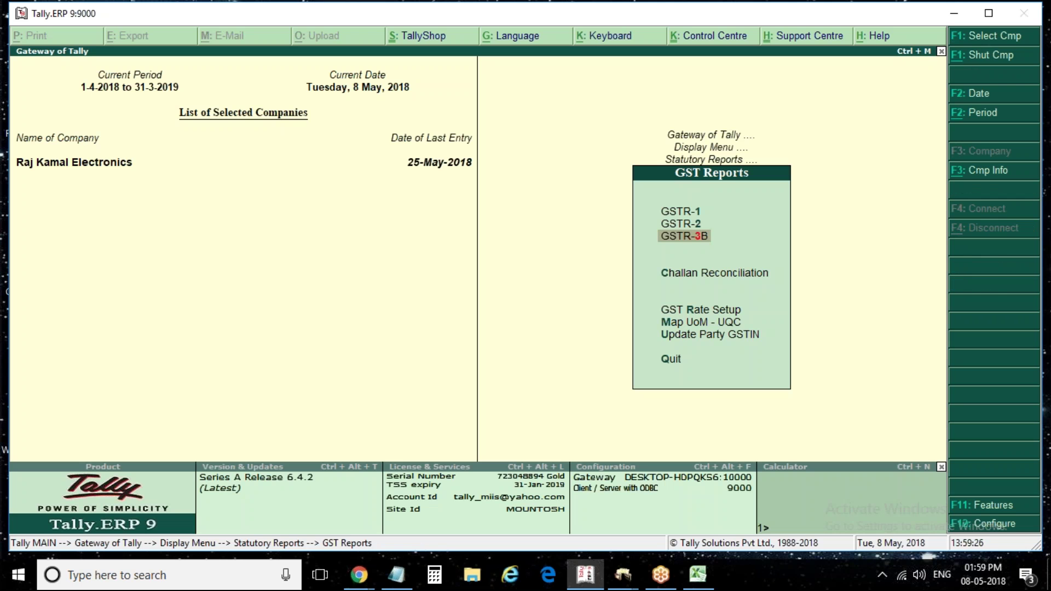
key("Escape")
key("Escape")
key("Escape")
key("Escape")
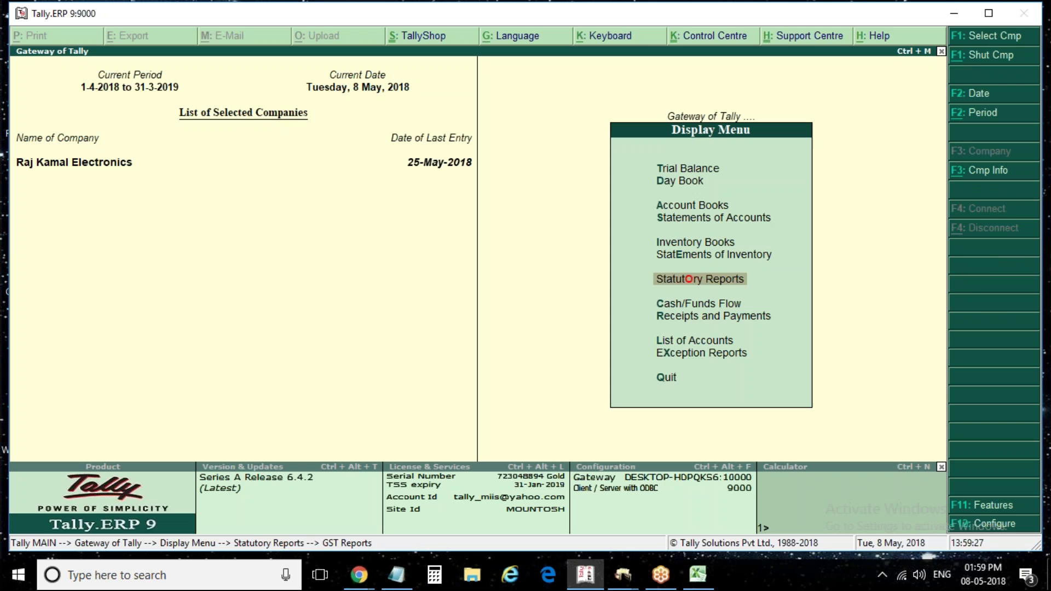
key("Escape")
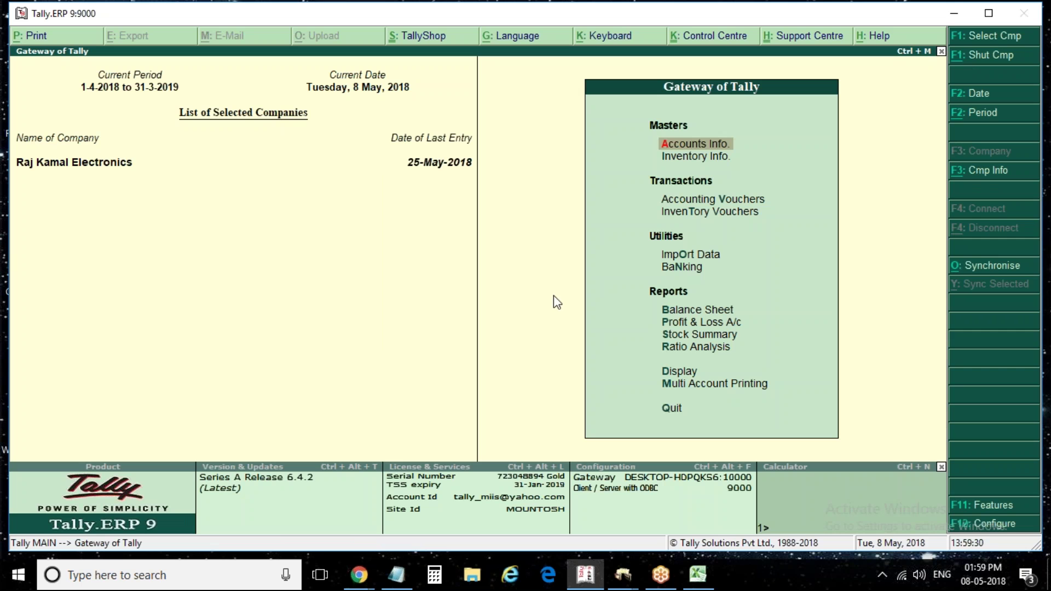
Switch briefly to another open application, then bring the Tally window back into focus
left_click(661, 577)
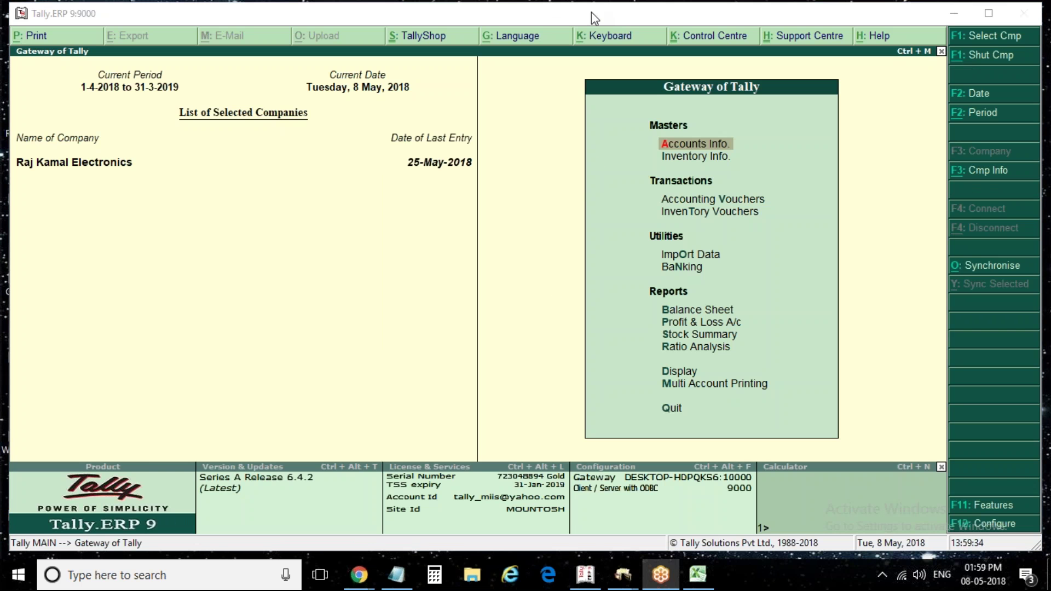
left_click(680, 418)
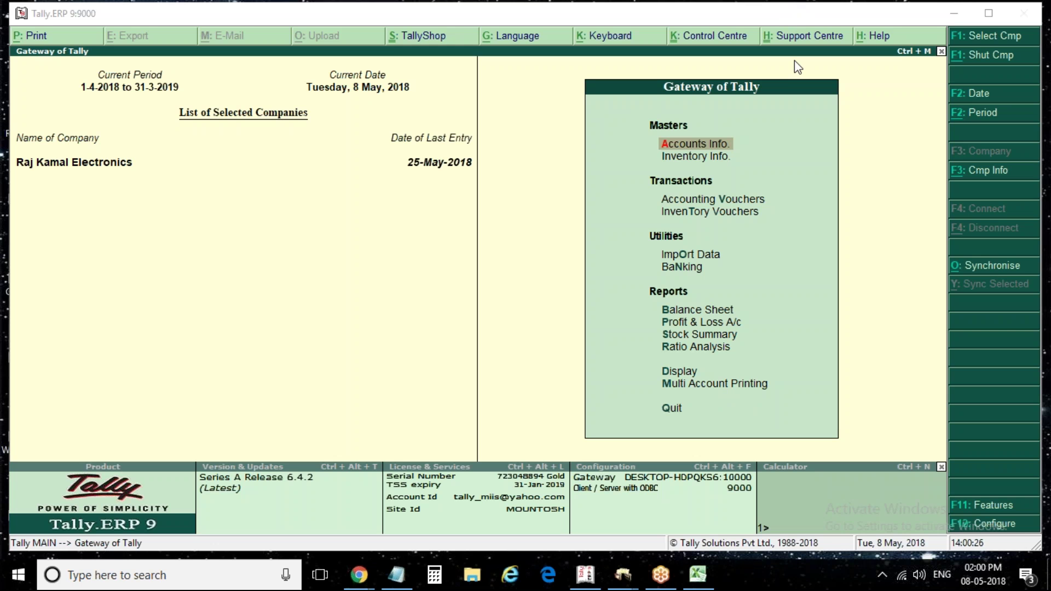
left_click(529, 271)
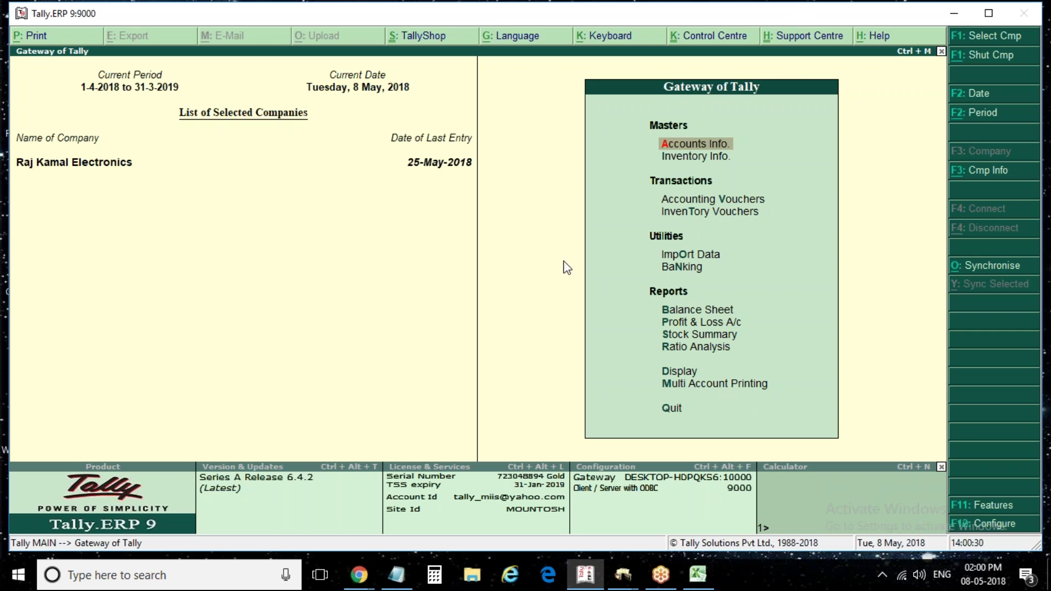